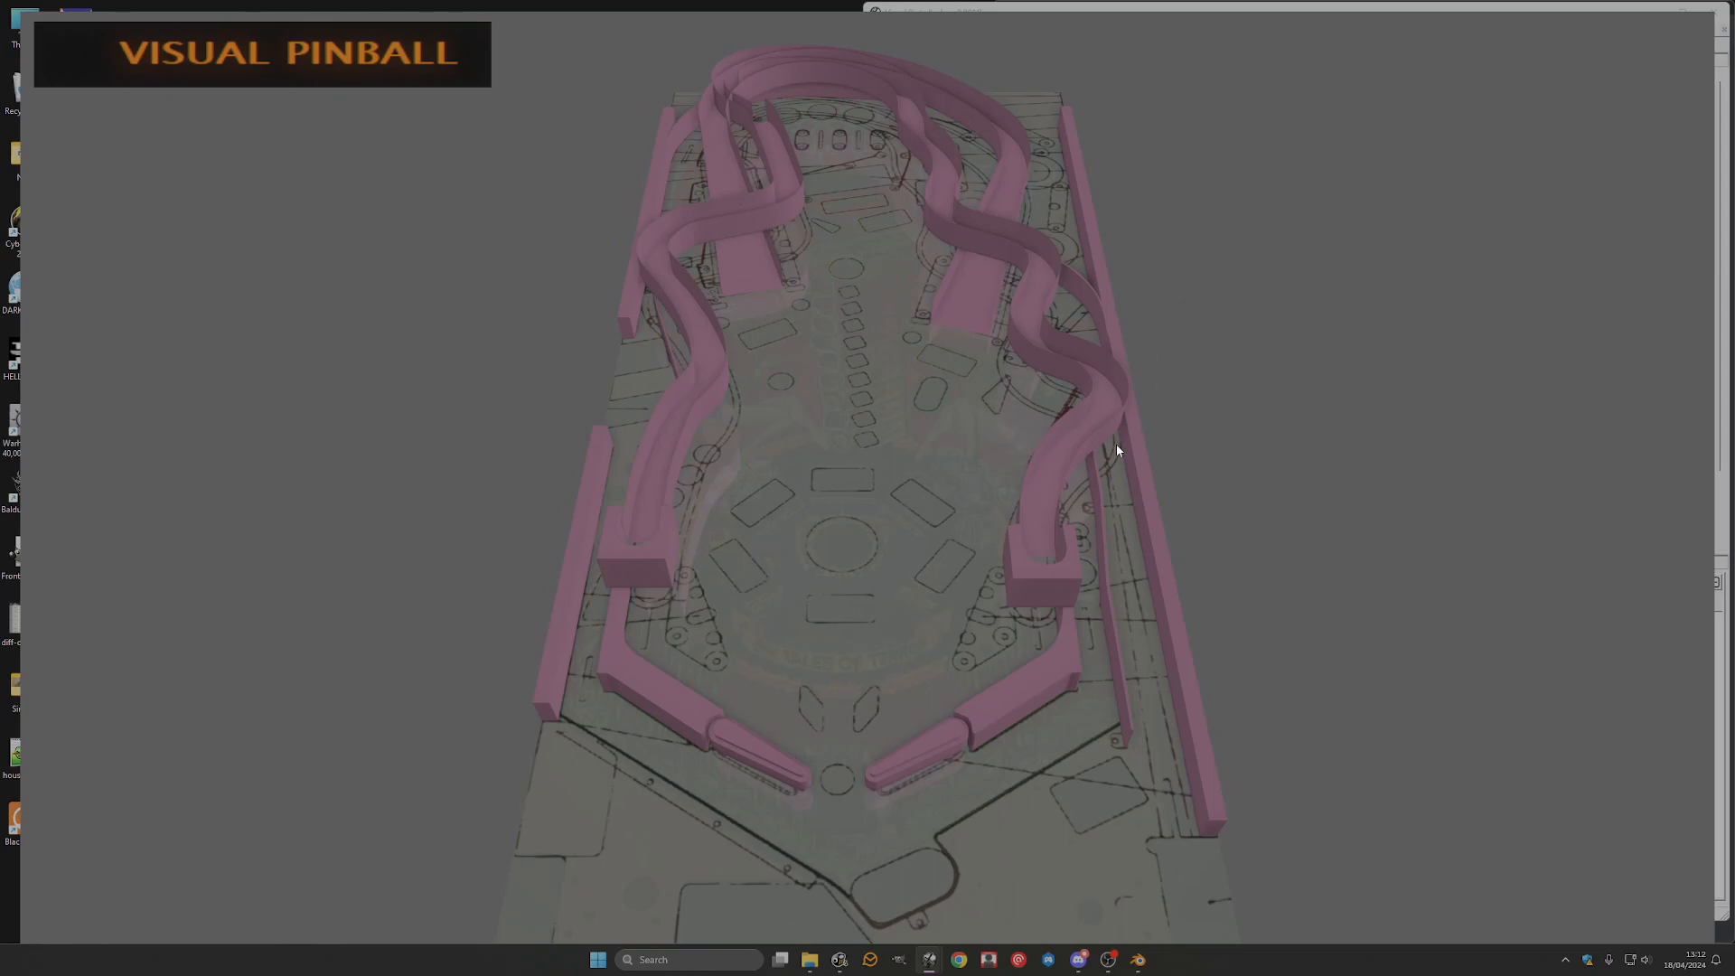
# Leave the table preview and set the layer visibility so only the Ramp Left layer is shown.
pyautogui.press('Escape')
pyautogui.press('Escape')
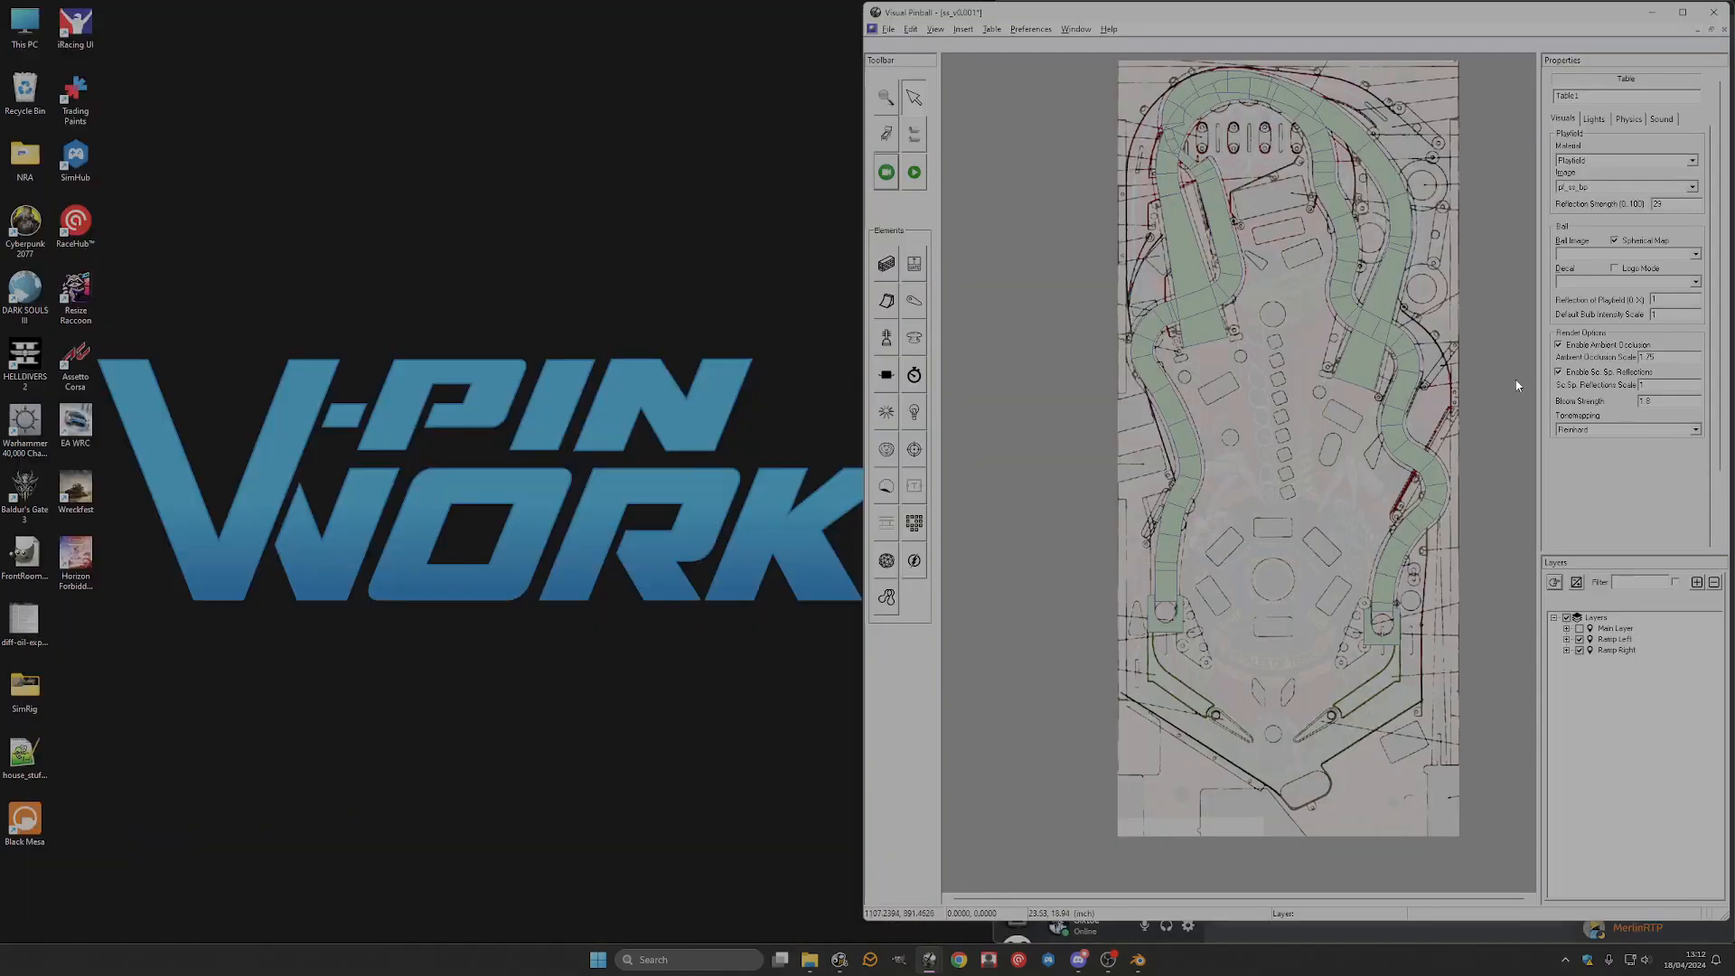
pyautogui.click(1579, 639)
pyautogui.click(1579, 649)
pyautogui.click(1579, 639)
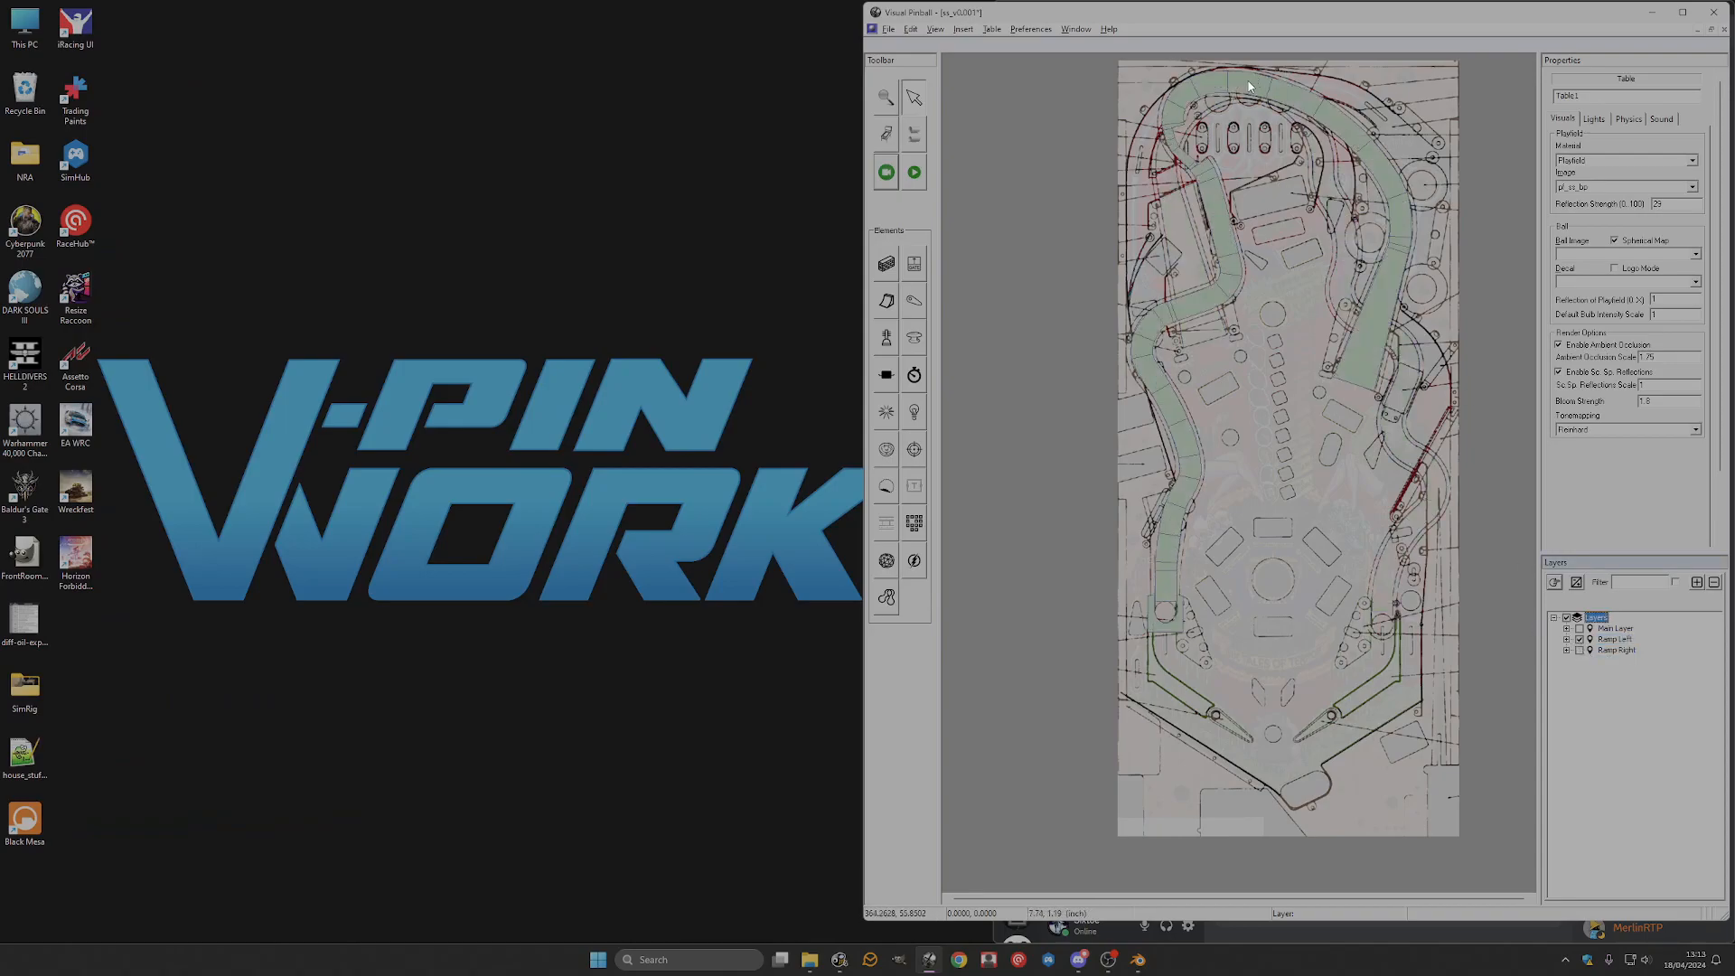
# Select all ramp sections on the Ramp Left layer, excluding the wall at the exit, and assign them the Red Rubber material.
pyautogui.moveTo(1372, 244); pyautogui.dragTo(1450, 614)
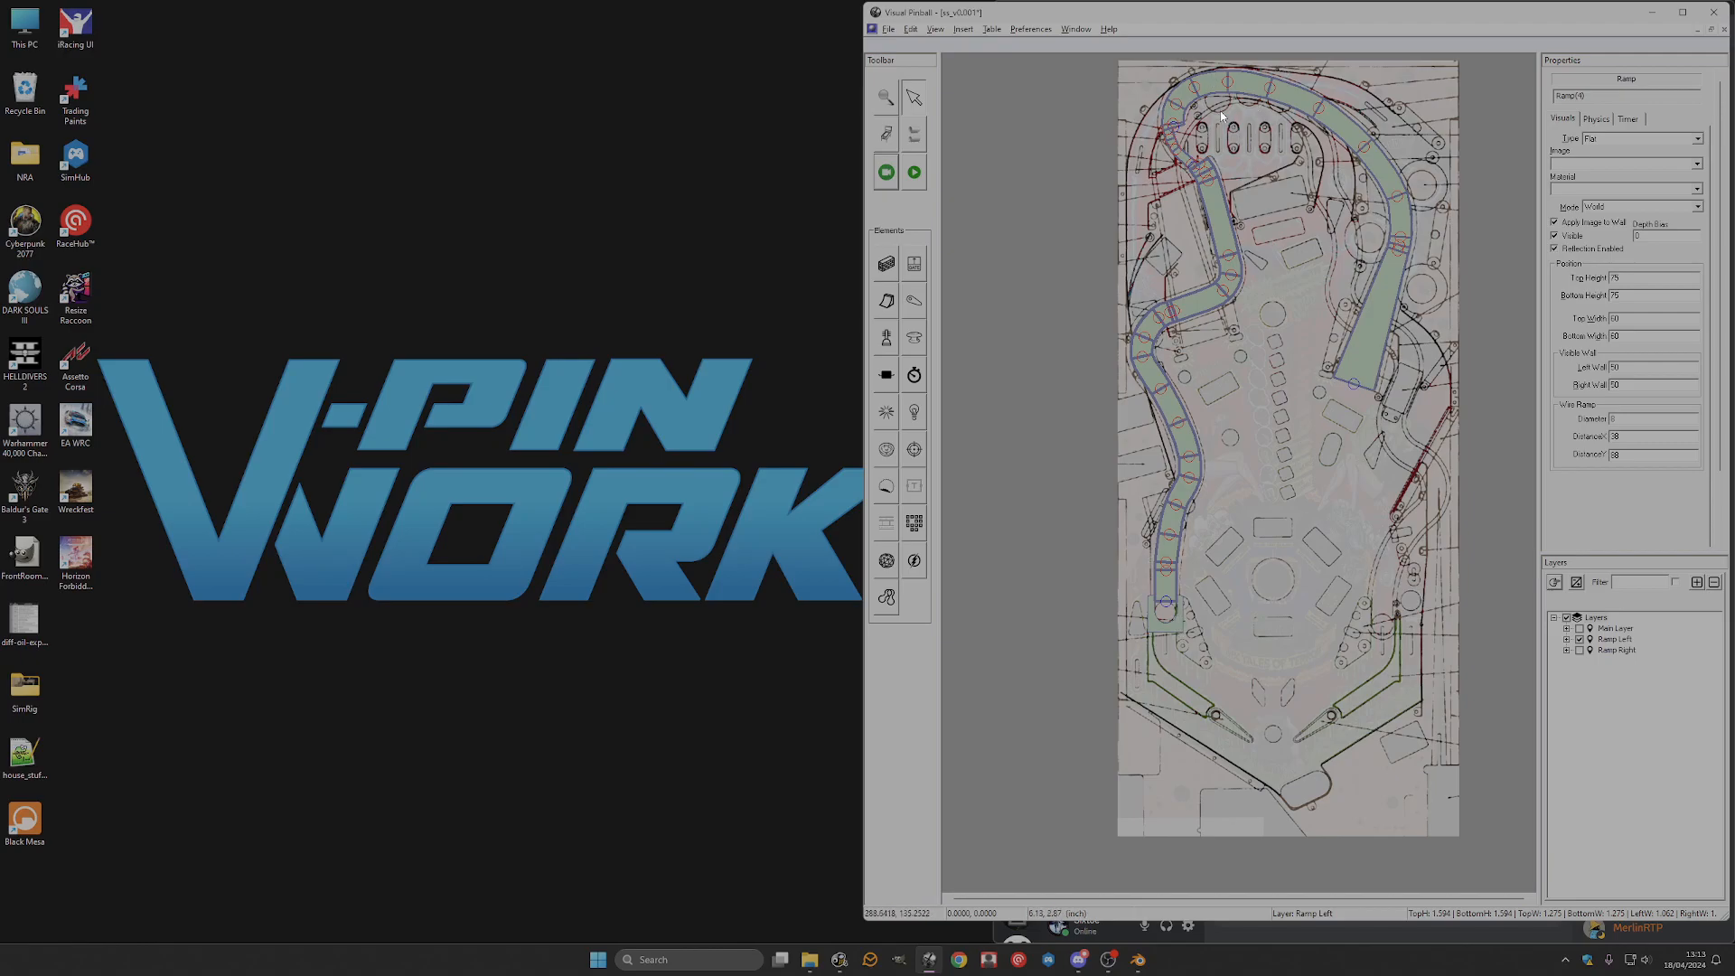
pyautogui.keyDown('shift'); pyautogui.click(1179, 625); pyautogui.keyUp('shift')
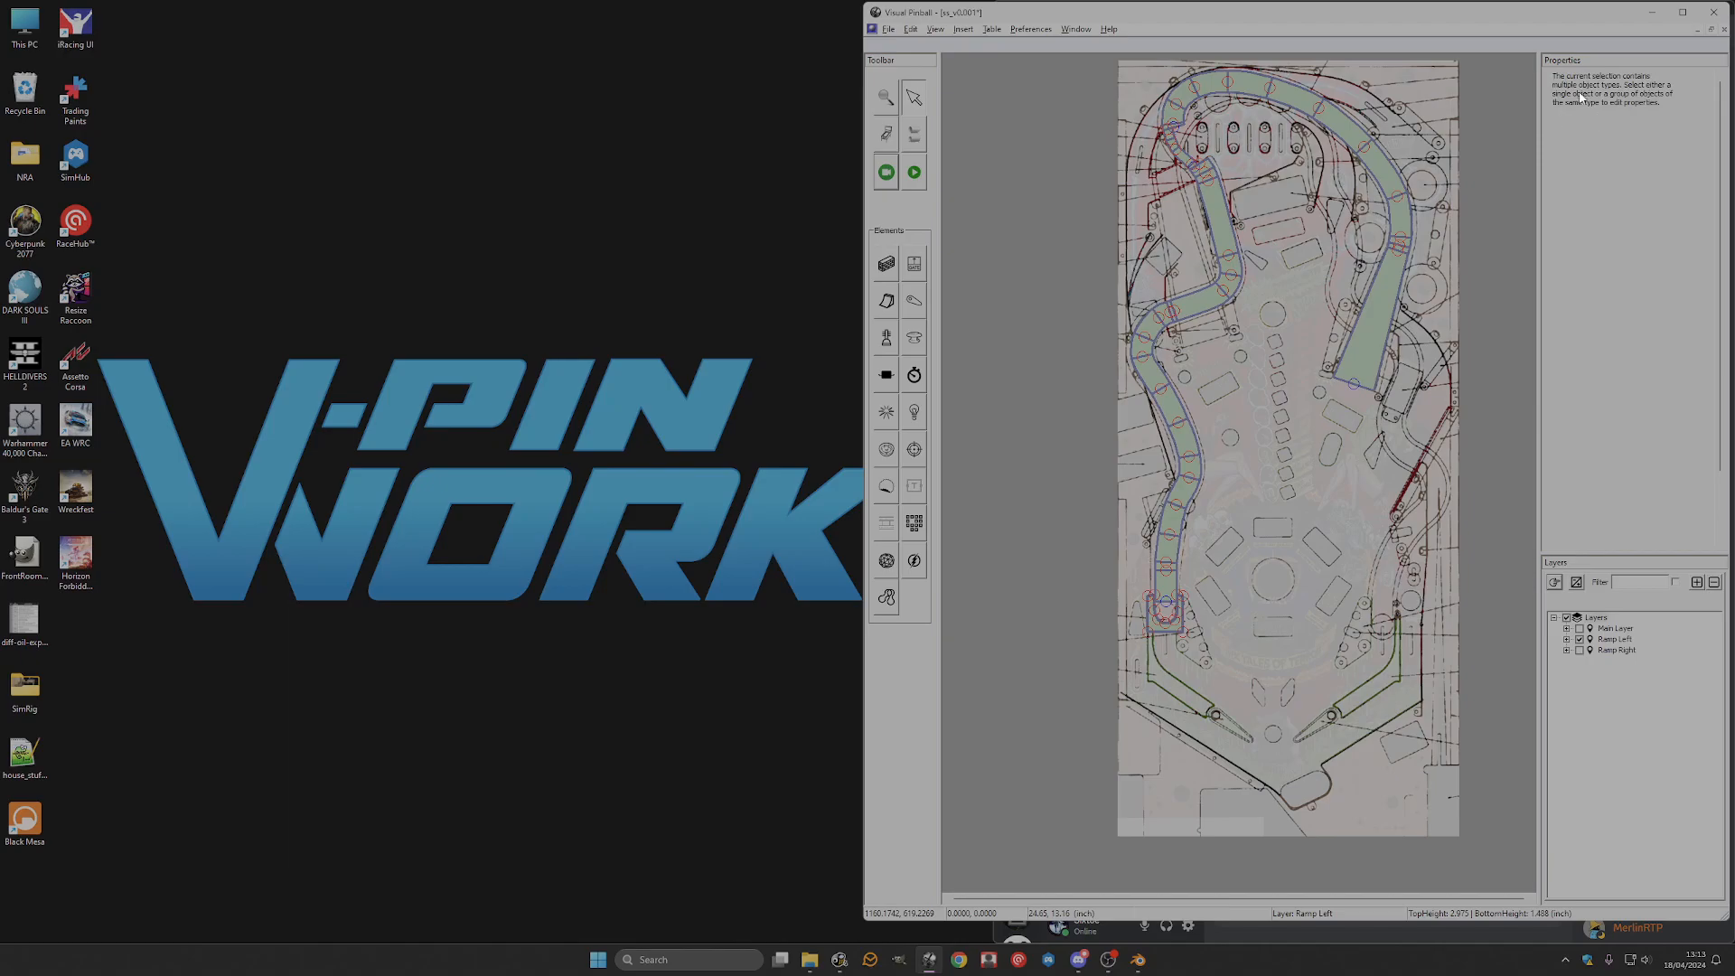
pyautogui.keyDown('shift'); pyautogui.click(1174, 633); pyautogui.keyUp('shift')
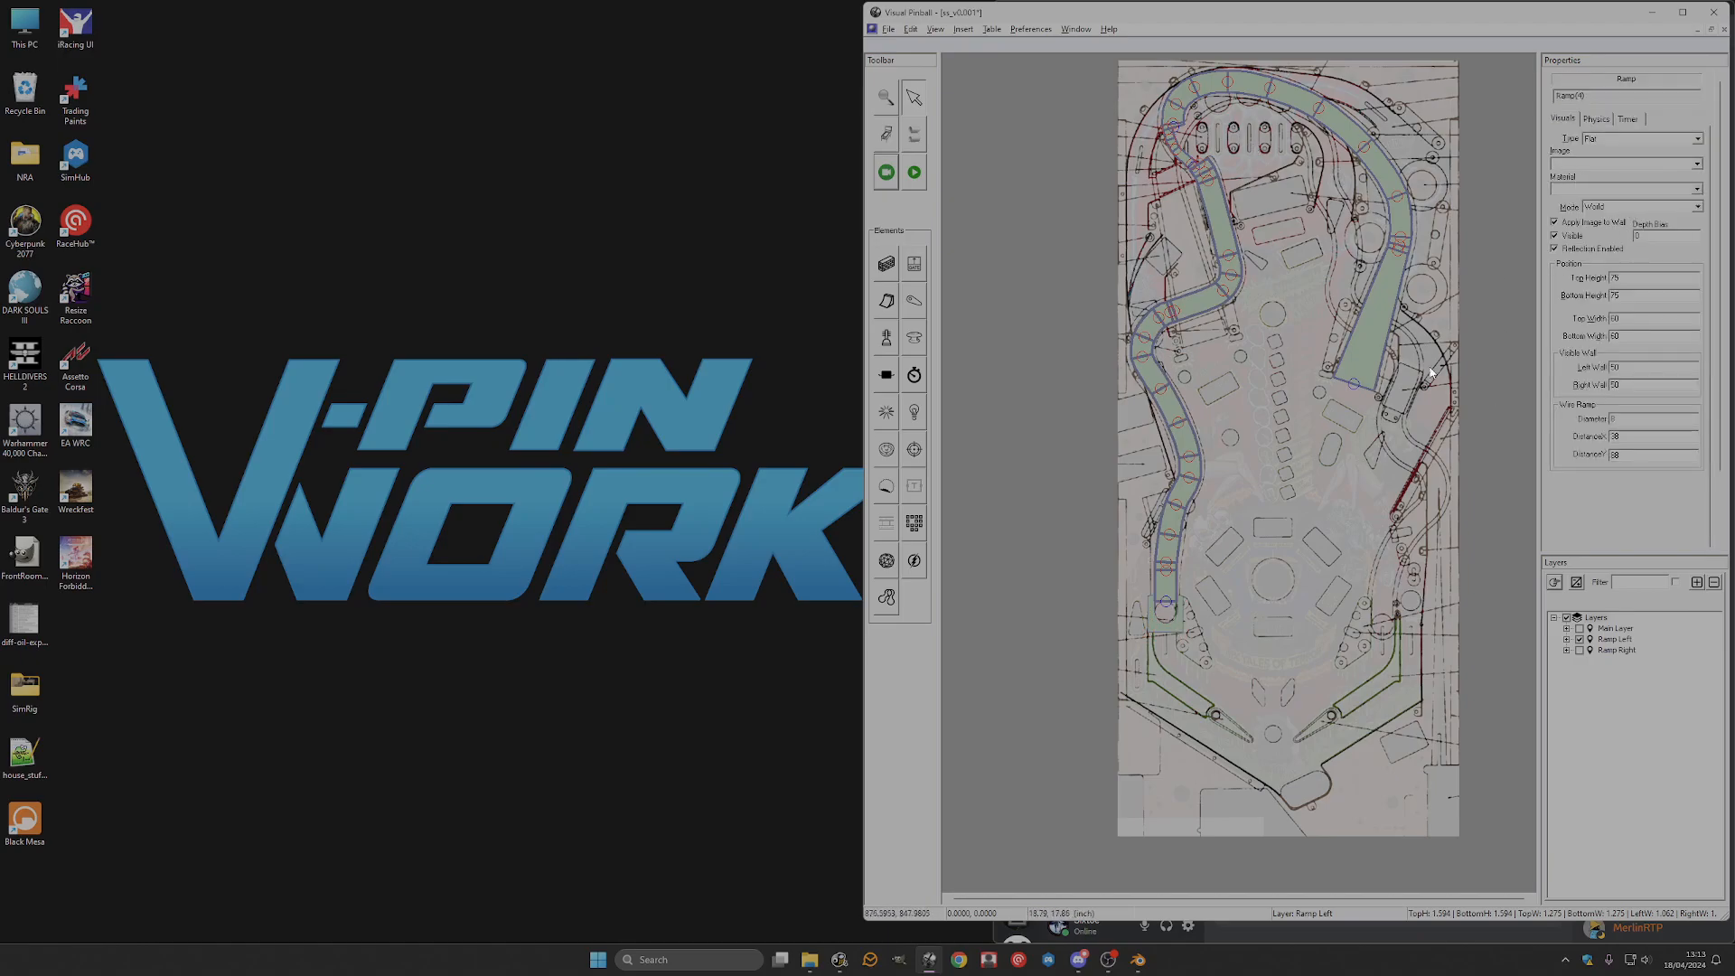
pyautogui.click(1630, 186)
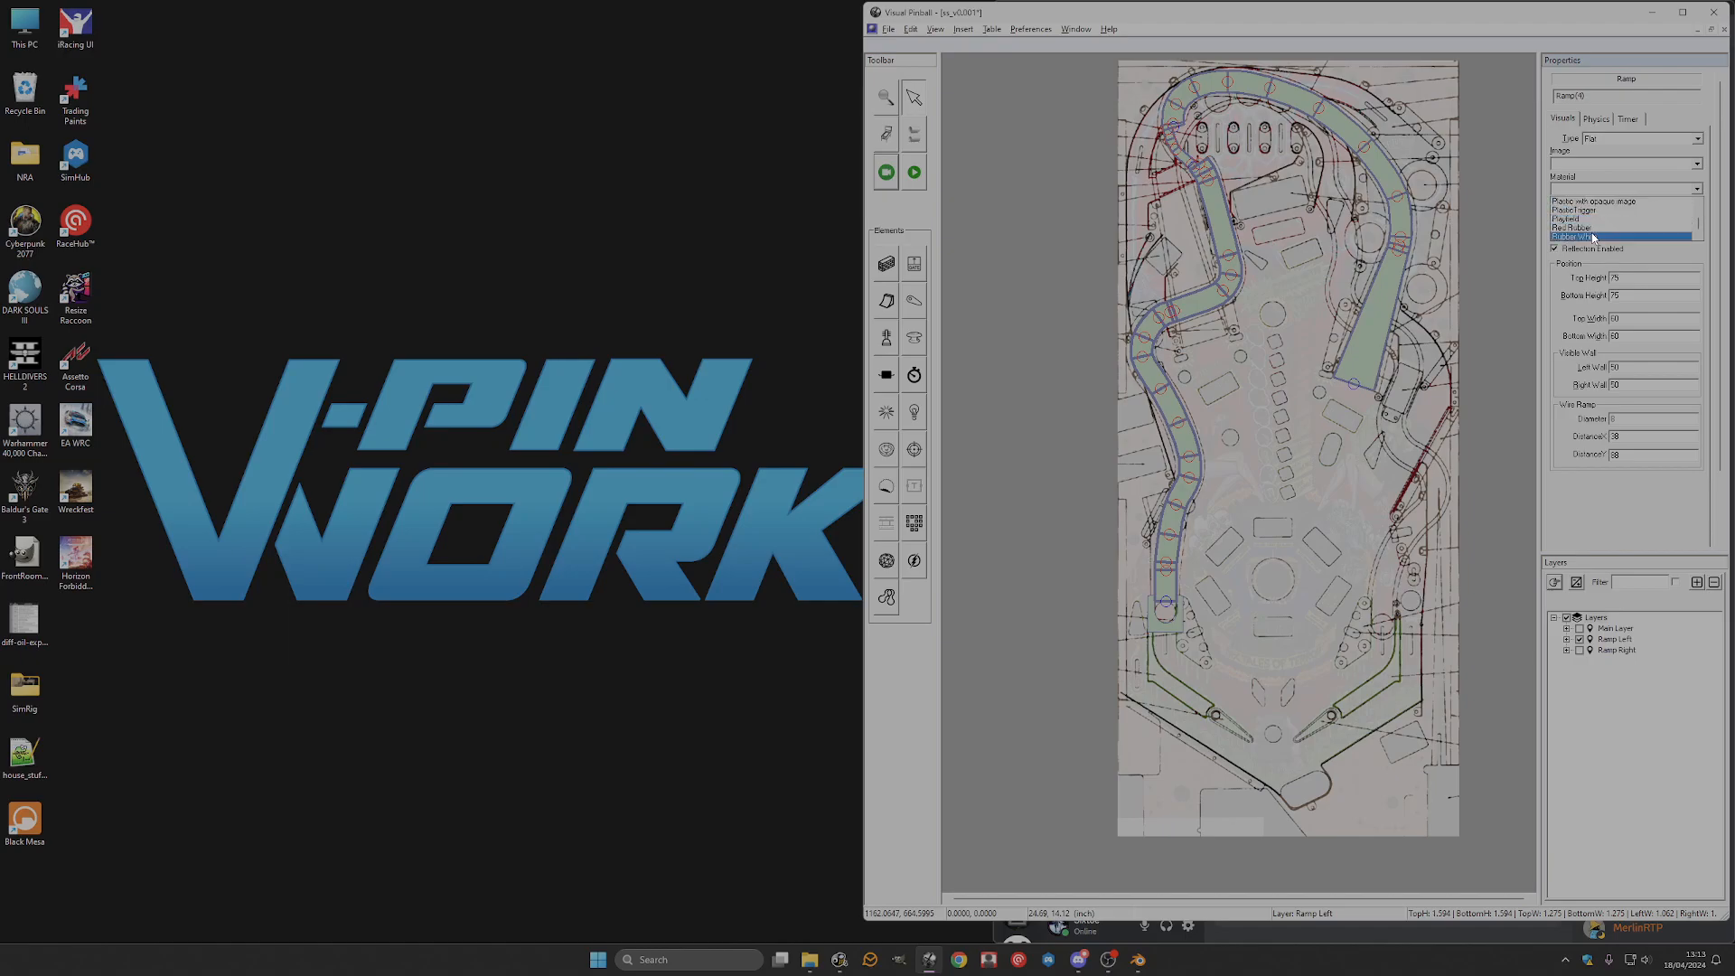
pyautogui.click(1592, 228)
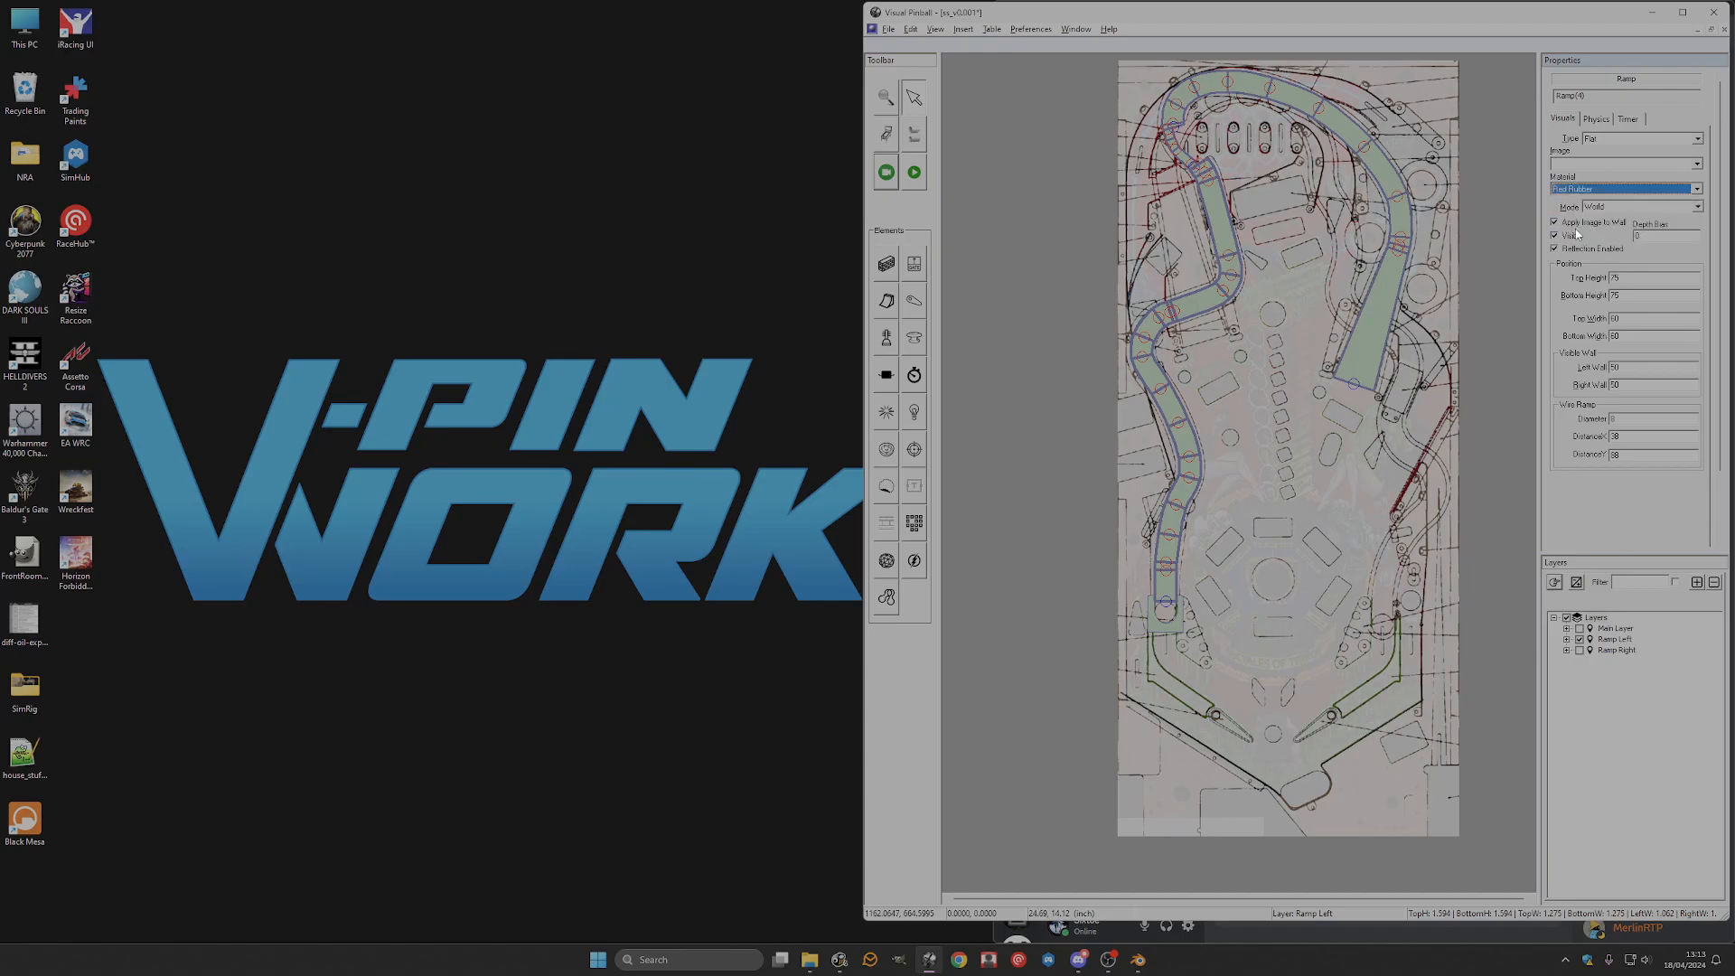
pyautogui.click(1330, 493)
# Show the Ramp Right layer instead of Ramp Left and assign the Rubber White material to all its ramp sections.
pyautogui.click(1579, 640)
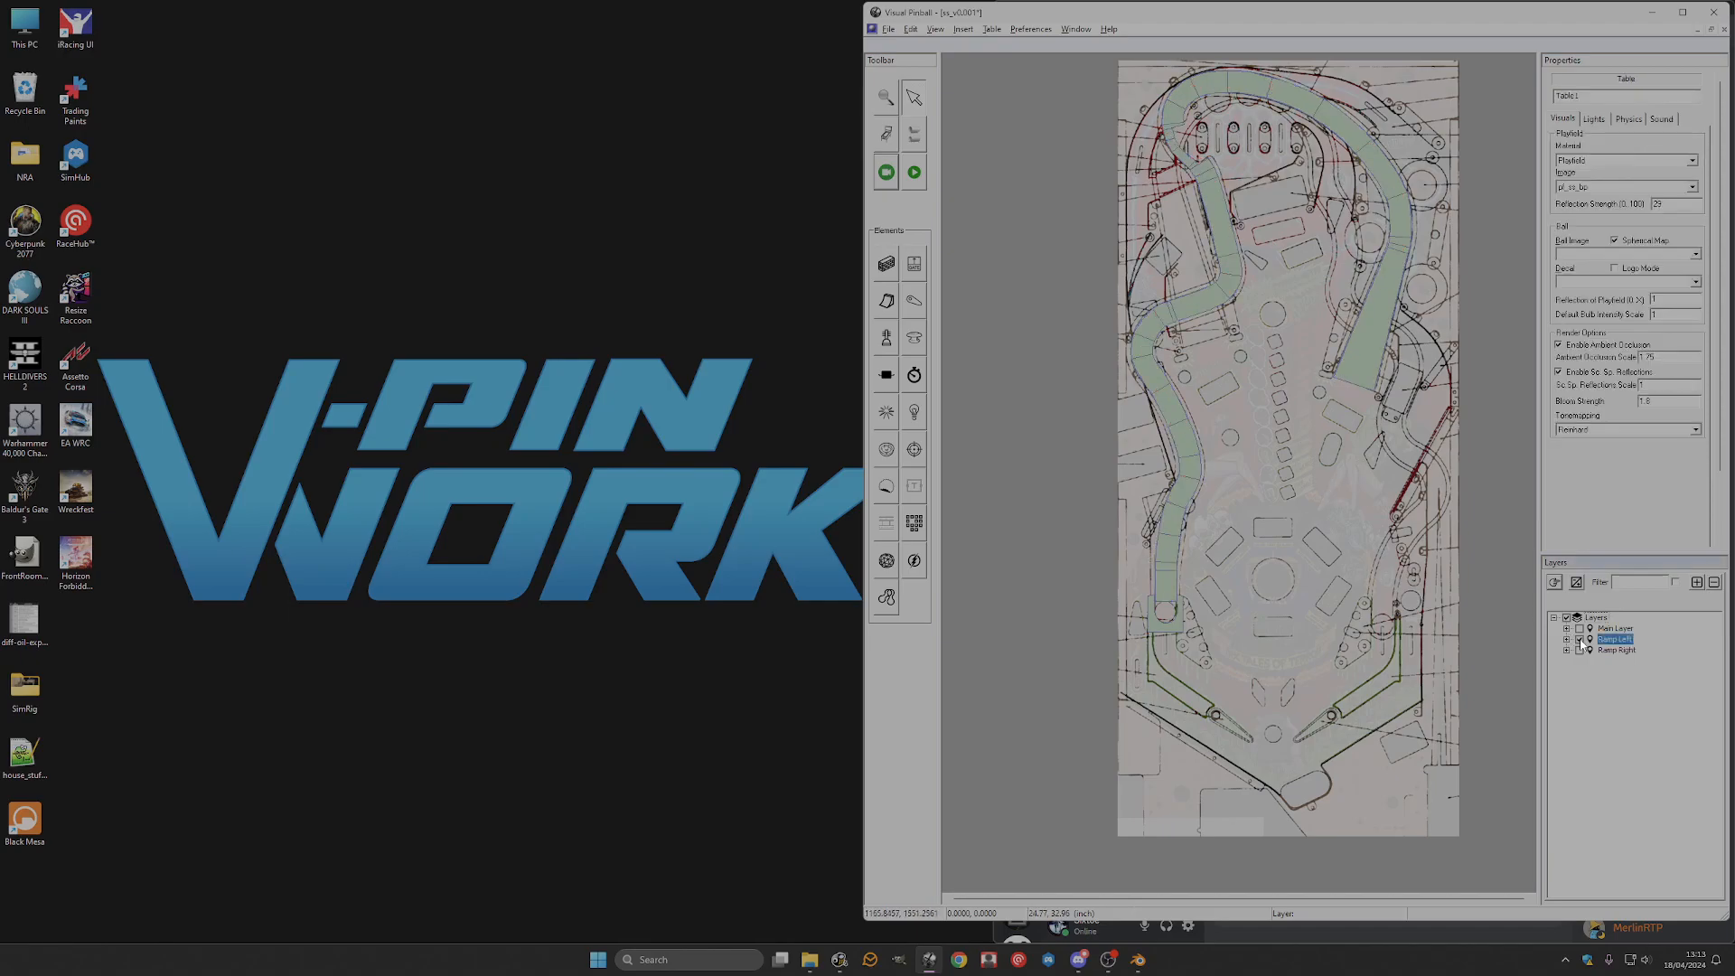
pyautogui.click(1579, 650)
pyautogui.moveTo(1113, 63); pyautogui.dragTo(1451, 629)
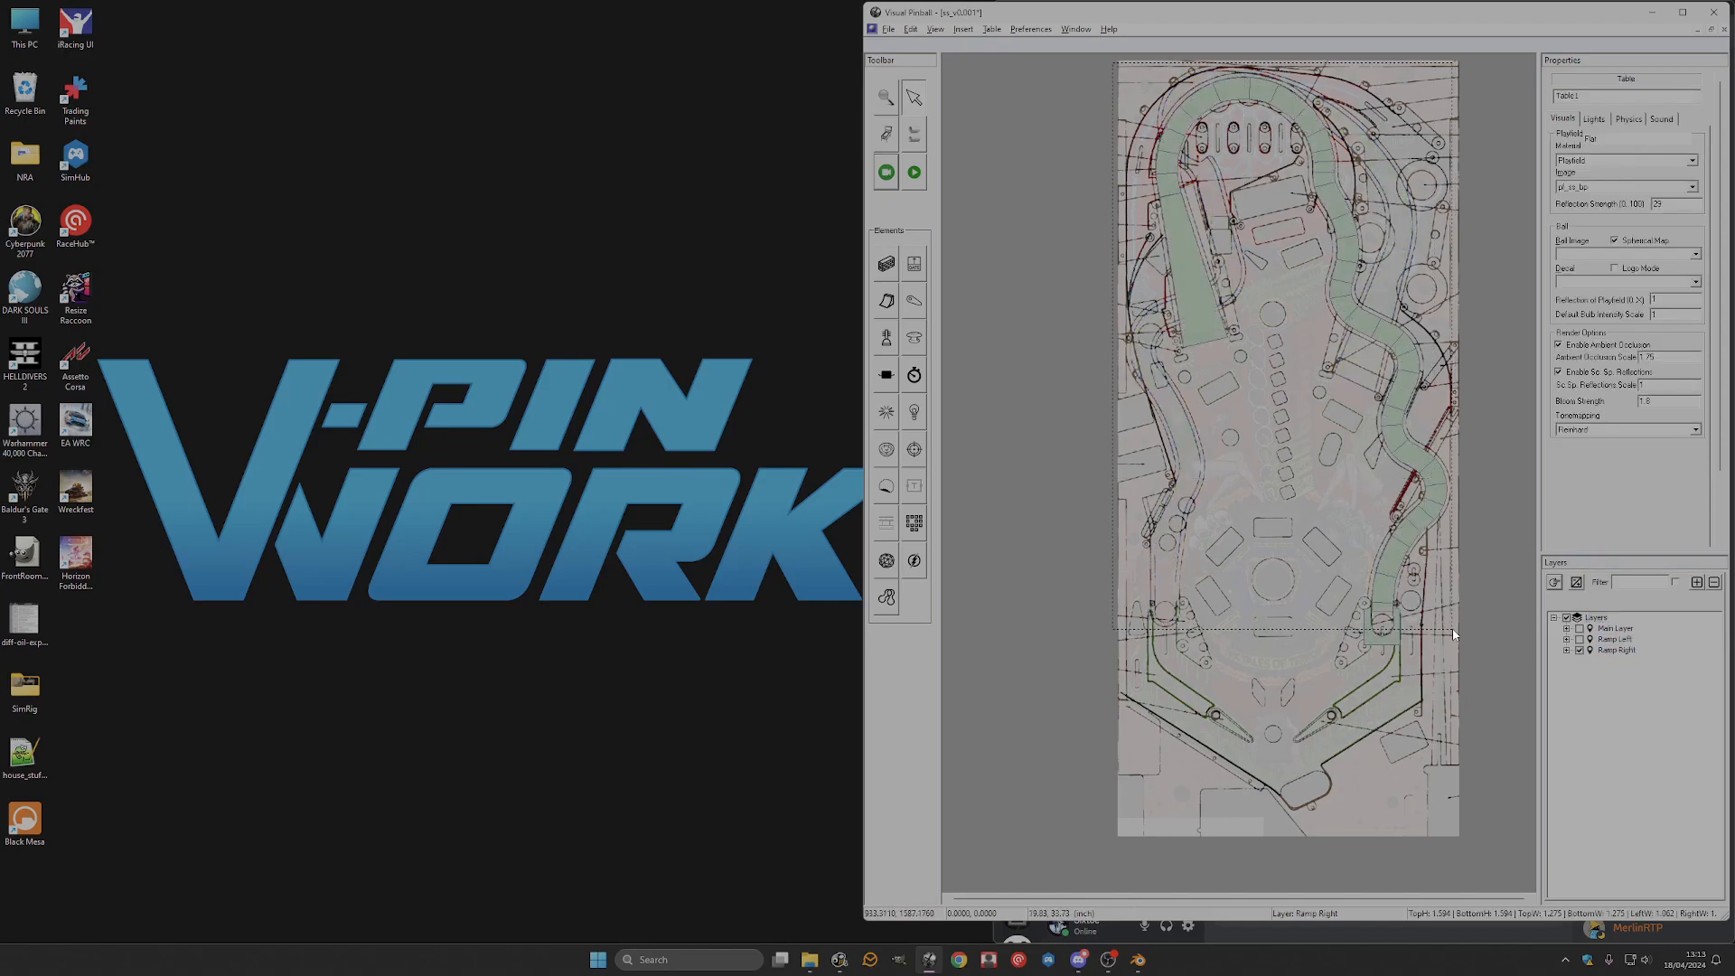
pyautogui.click(1595, 188)
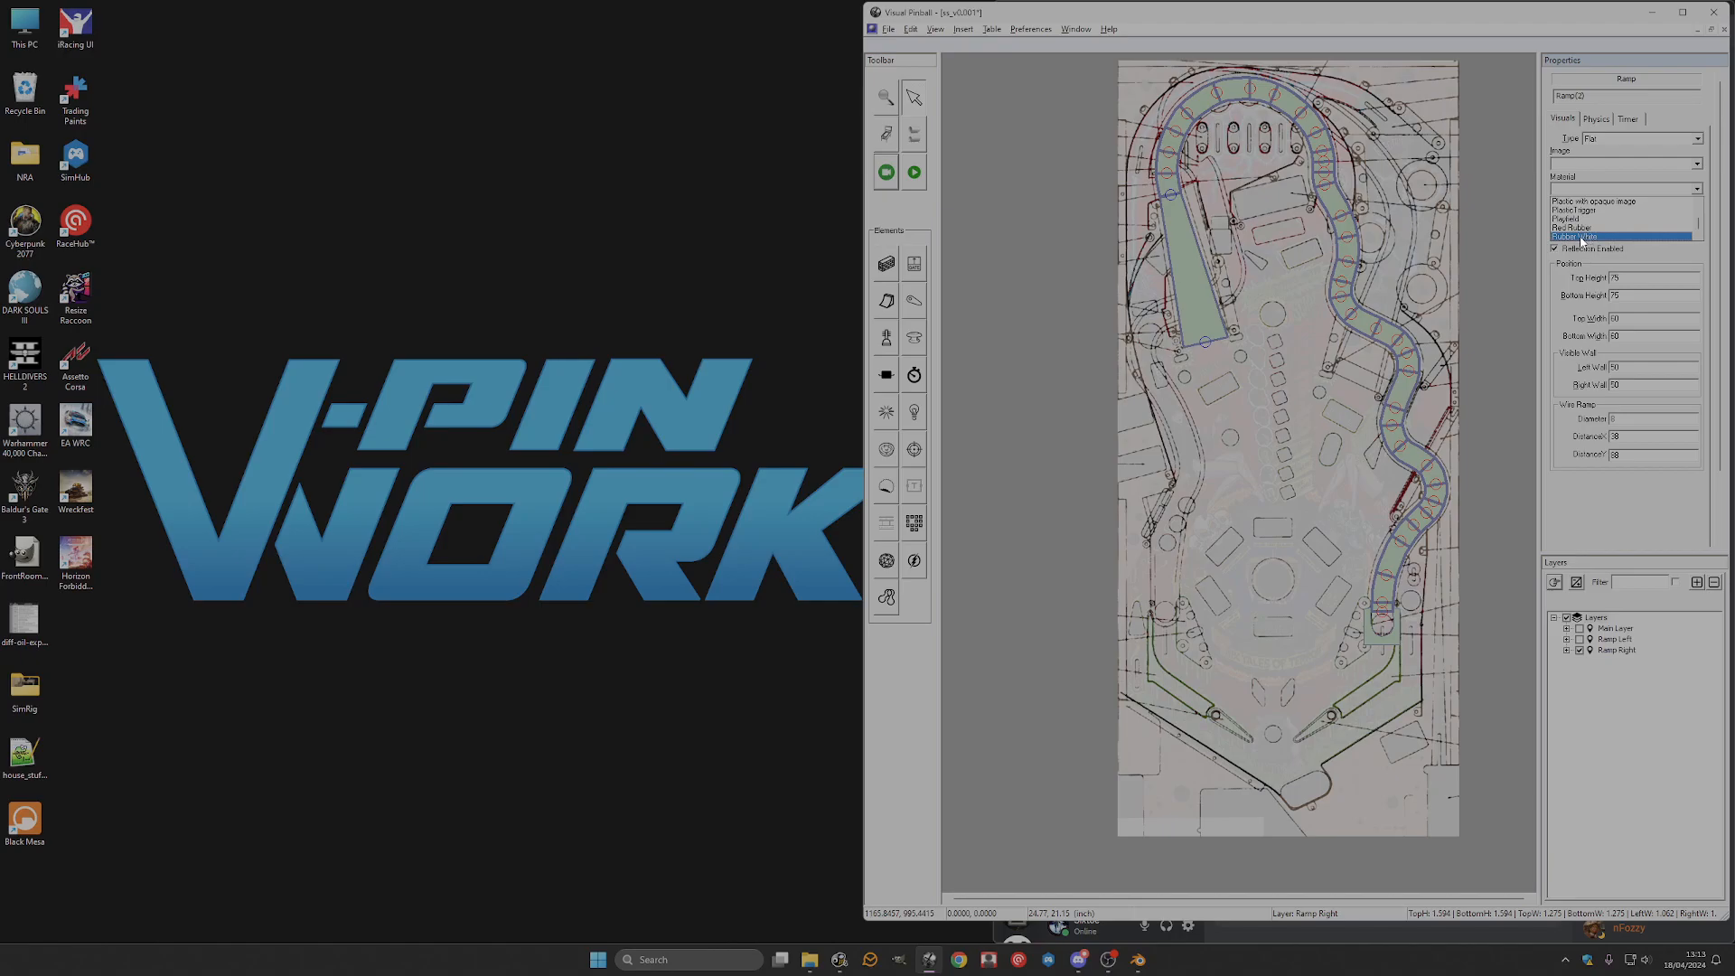
pyautogui.click(1581, 237)
pyautogui.click(1288, 452)
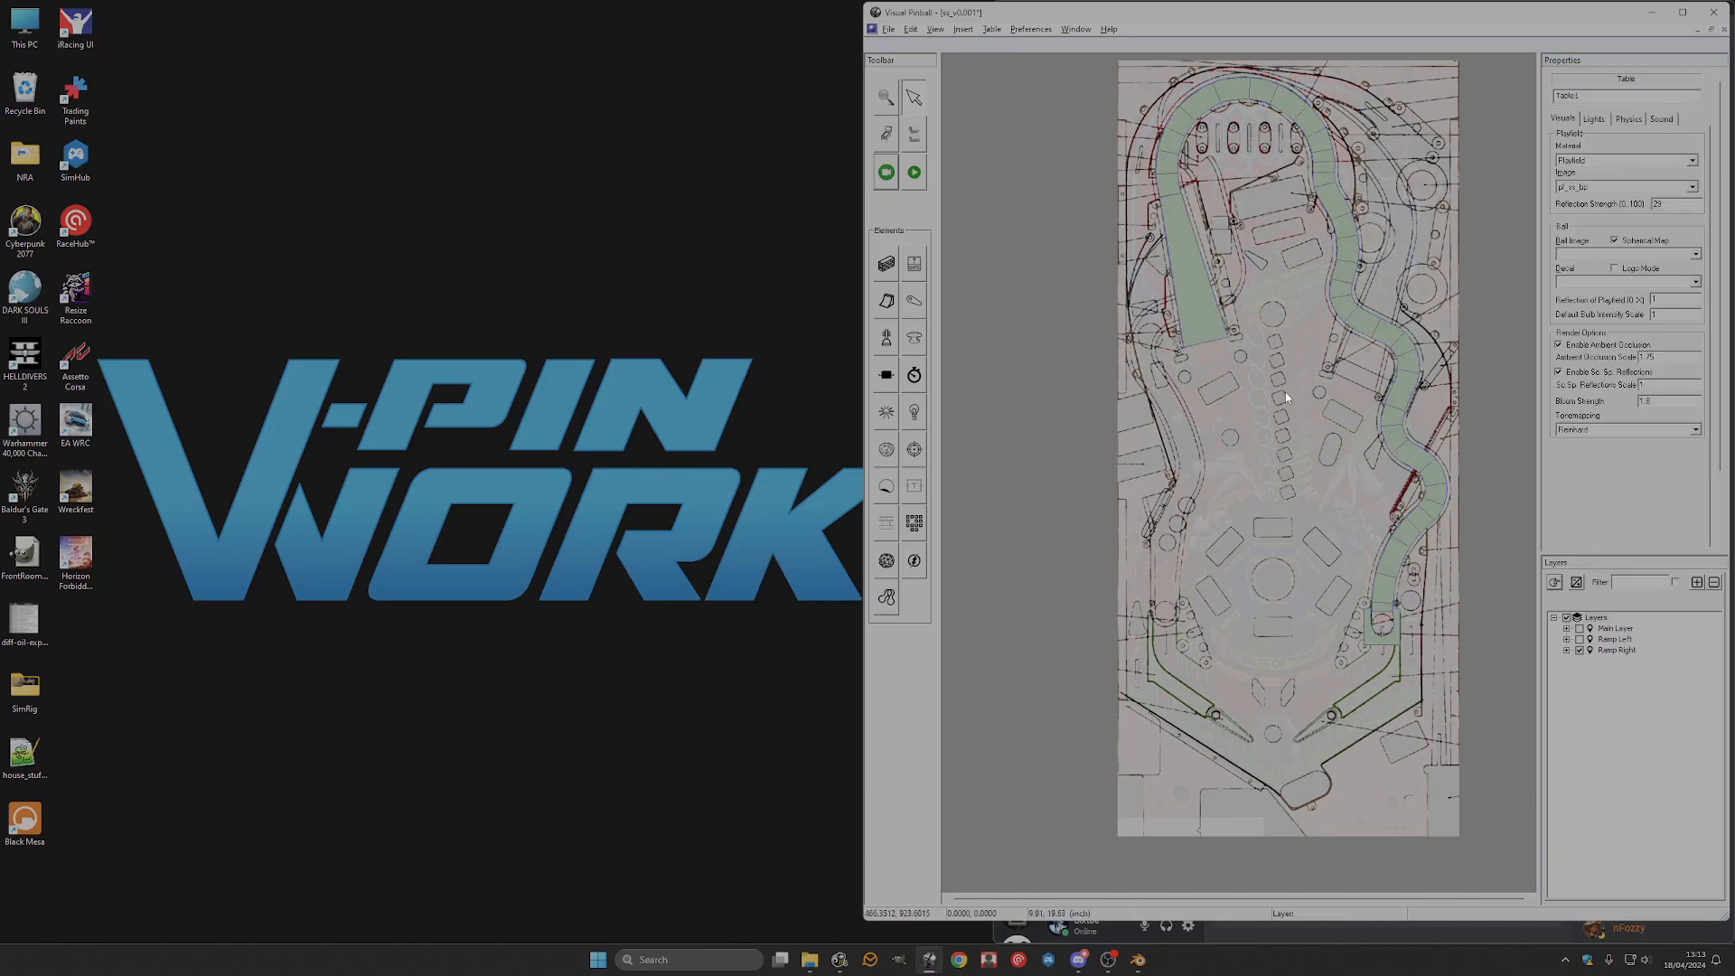
# Run the table to inspect the two ramp colours, and quit back to the editor.
pyautogui.press('F5')
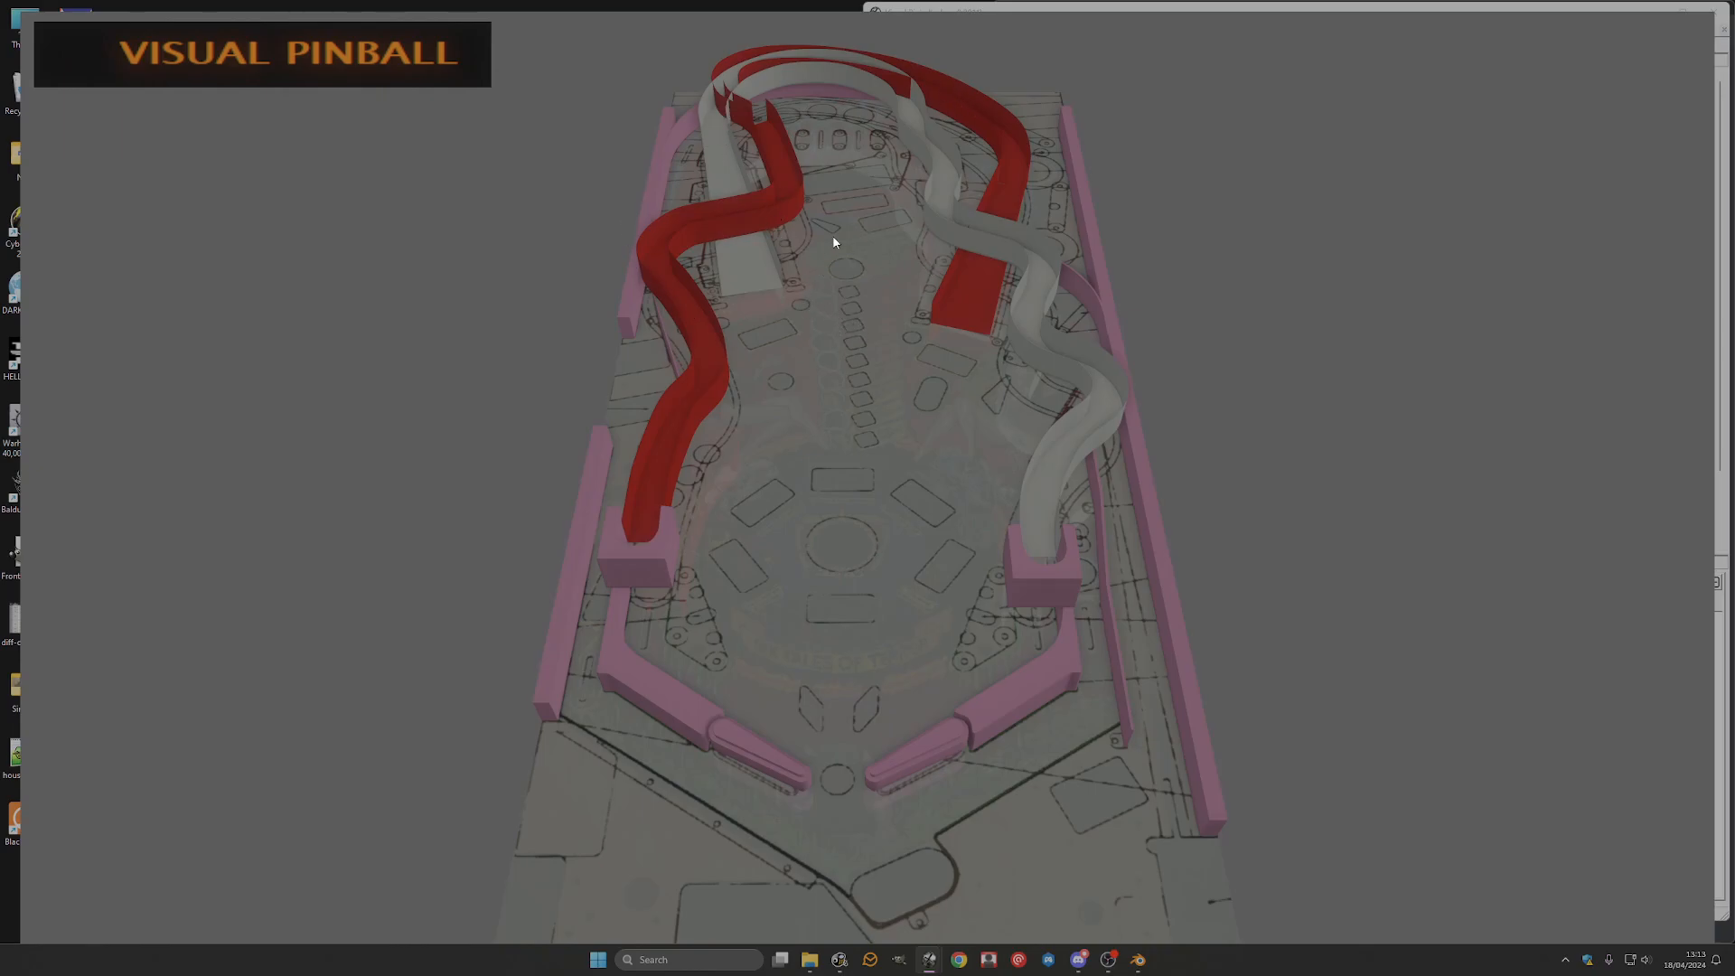
pyautogui.press('Escape')
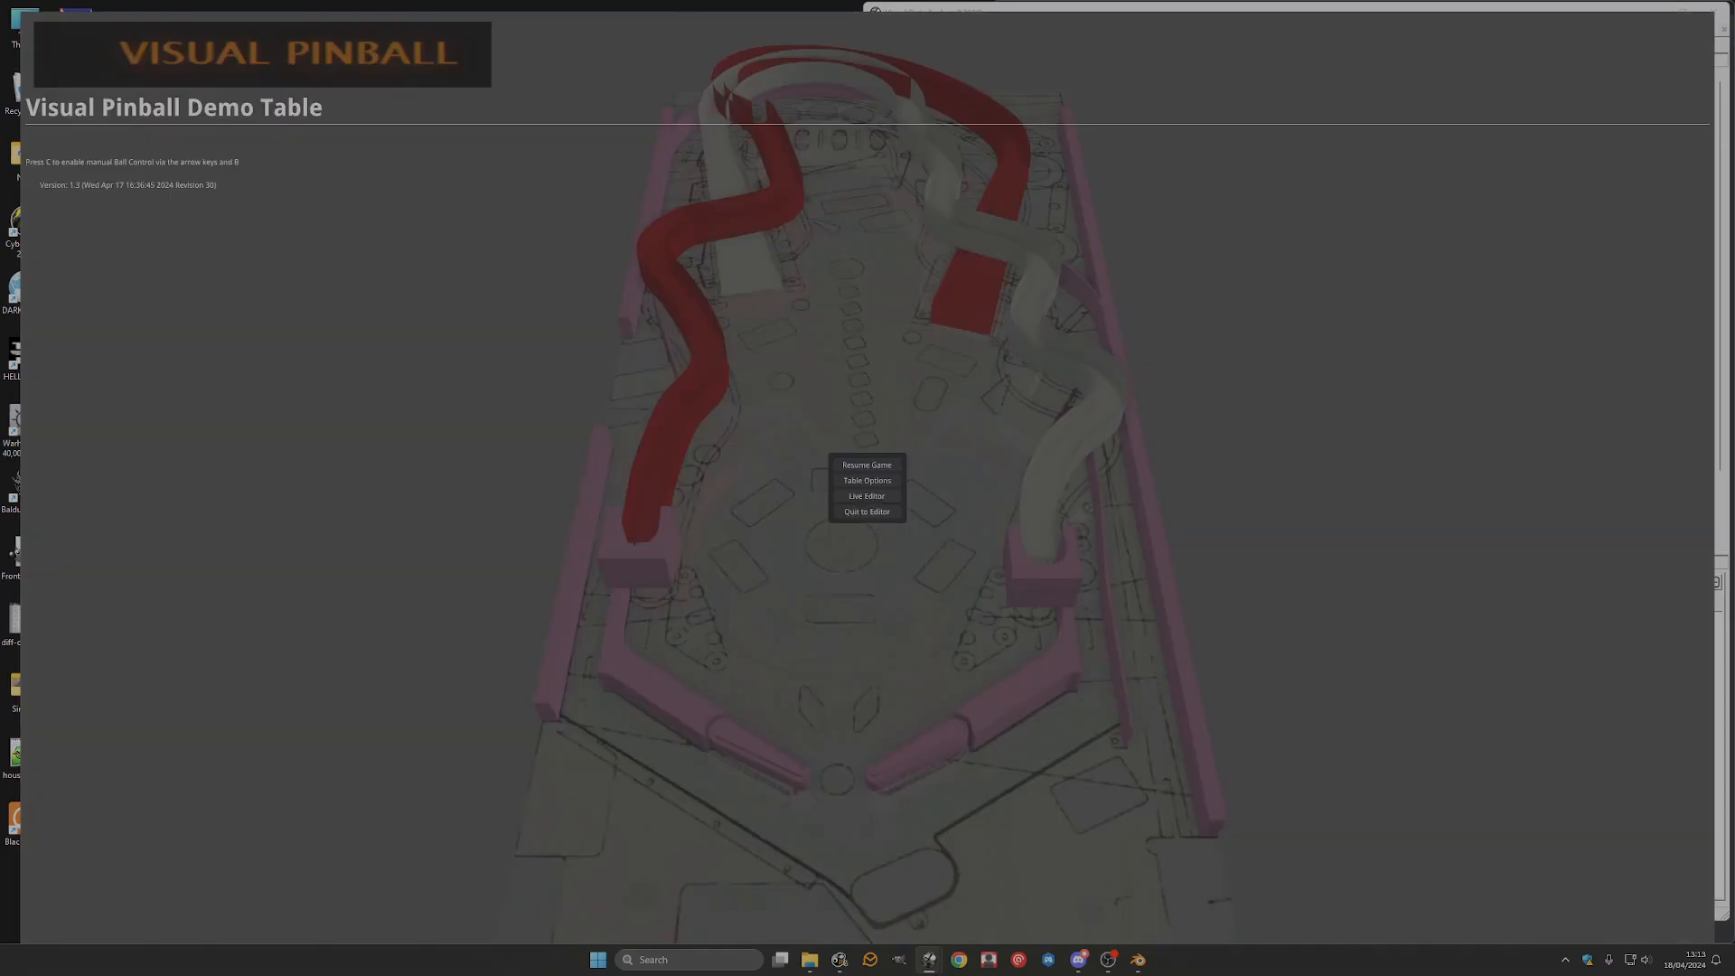
pyautogui.press('q')
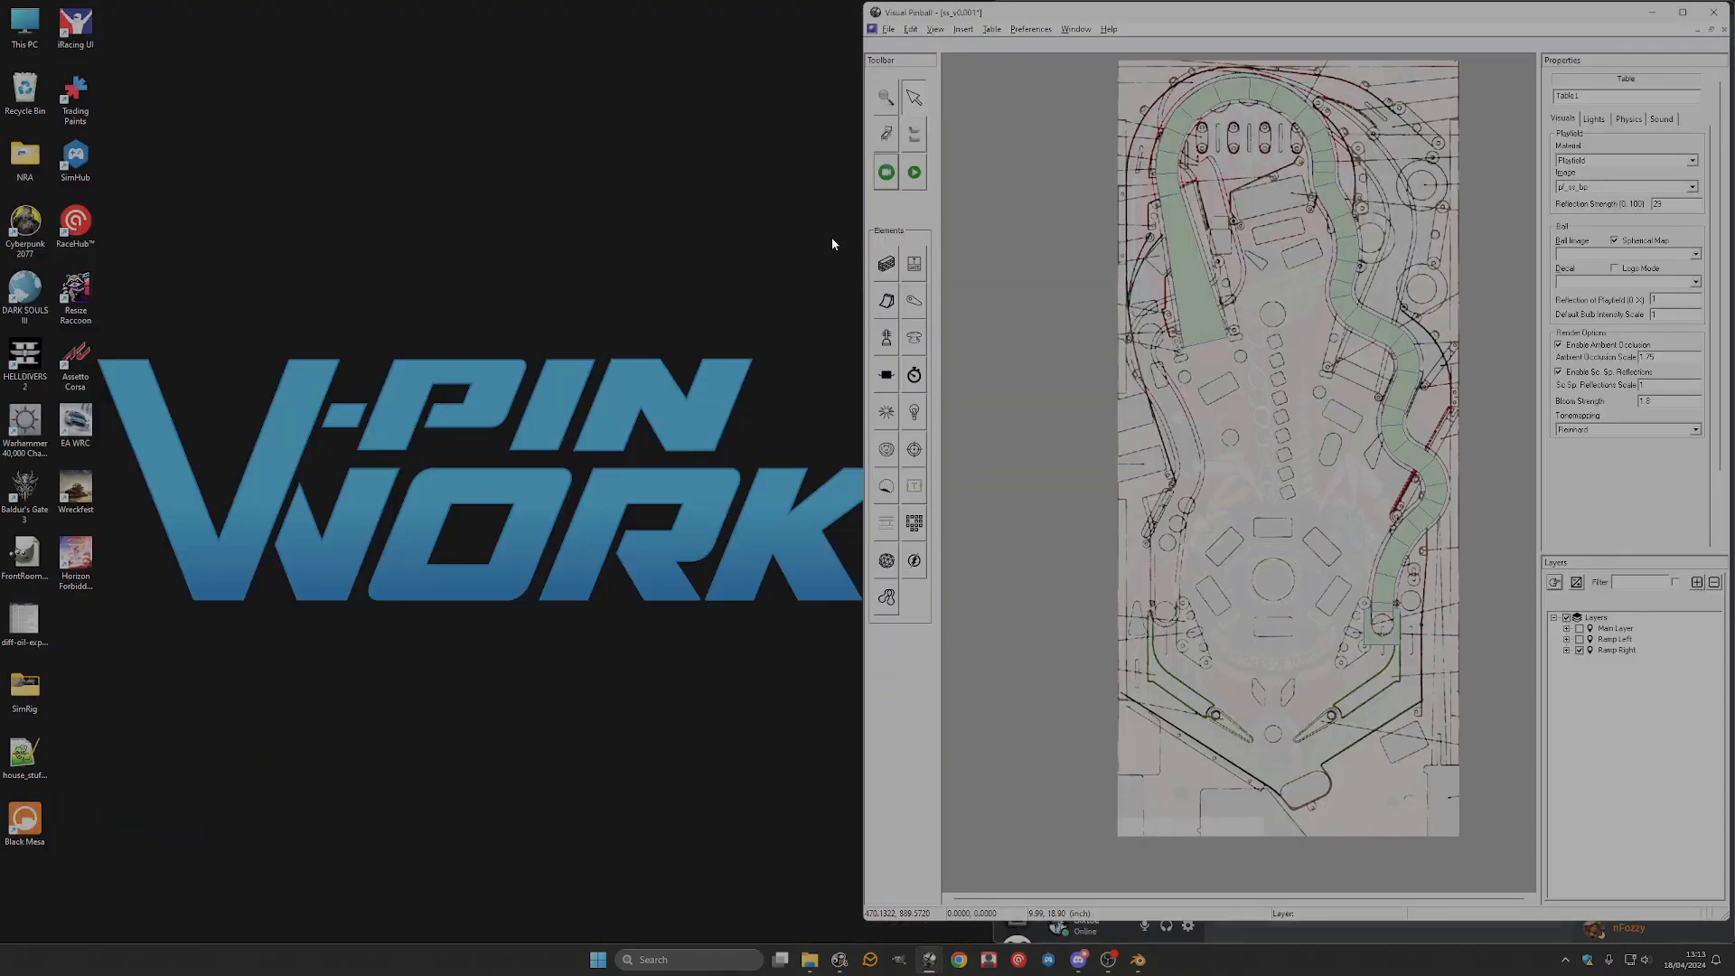
# Switch to the _reference folder in File Explorer and open the photo ss-before-11.jpg.
pyautogui.click(810, 960)
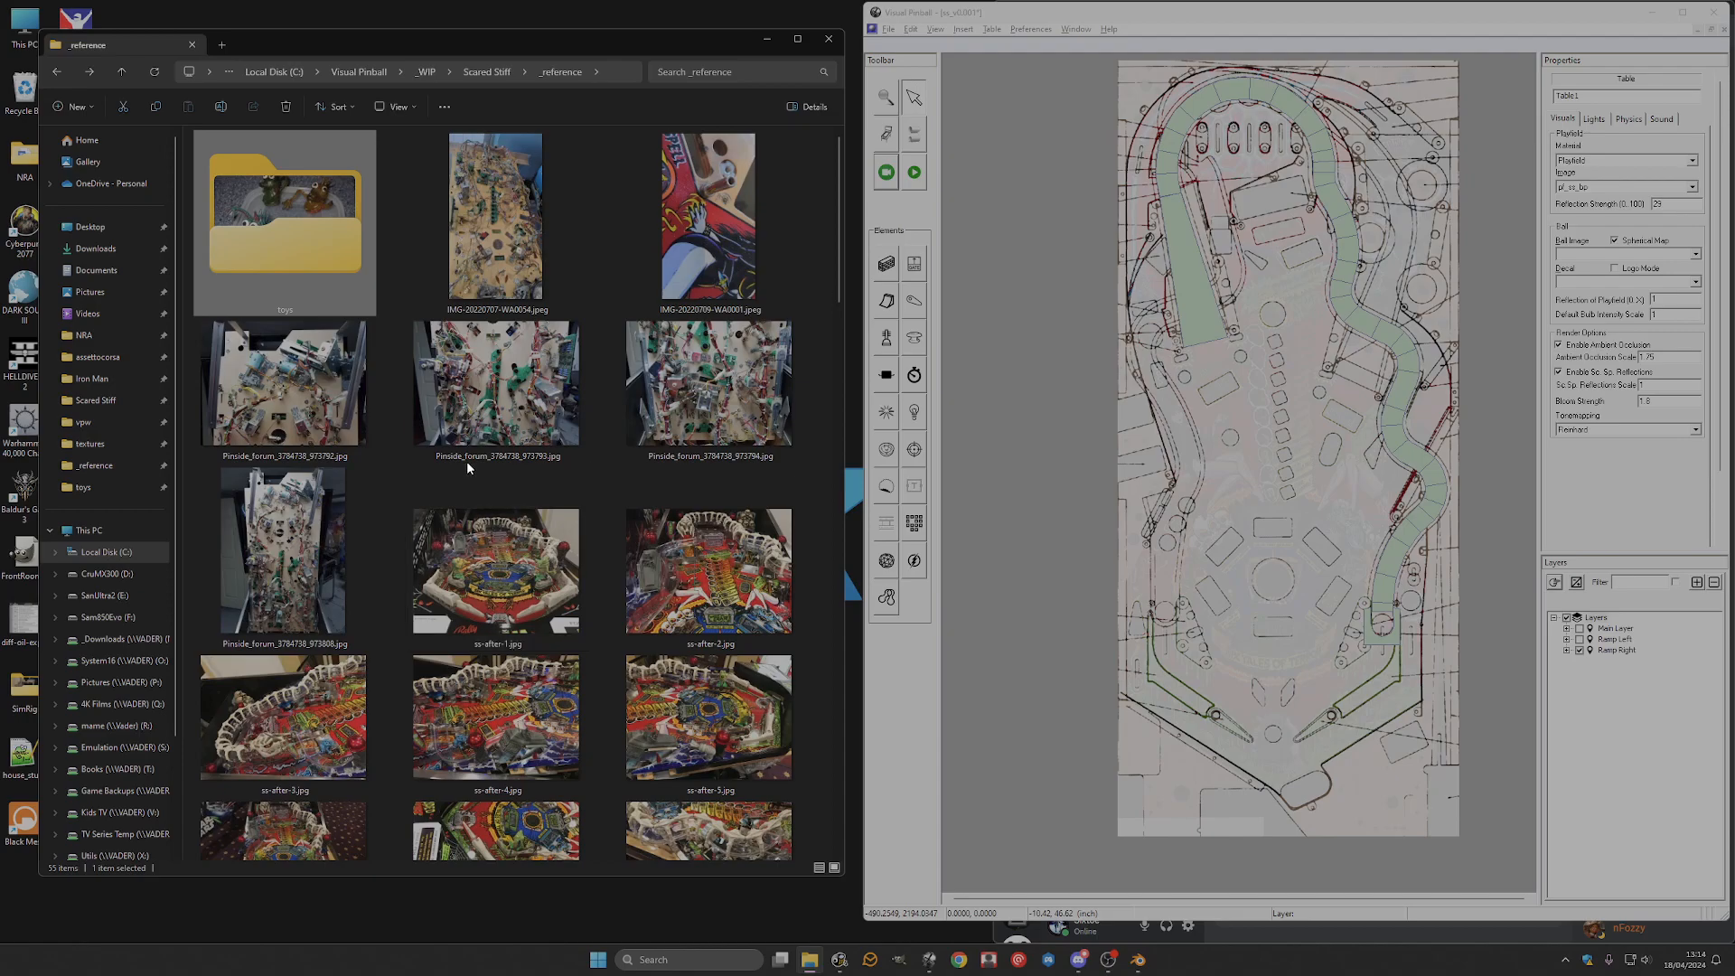
pyautogui.scroll(-3, 467, 462)
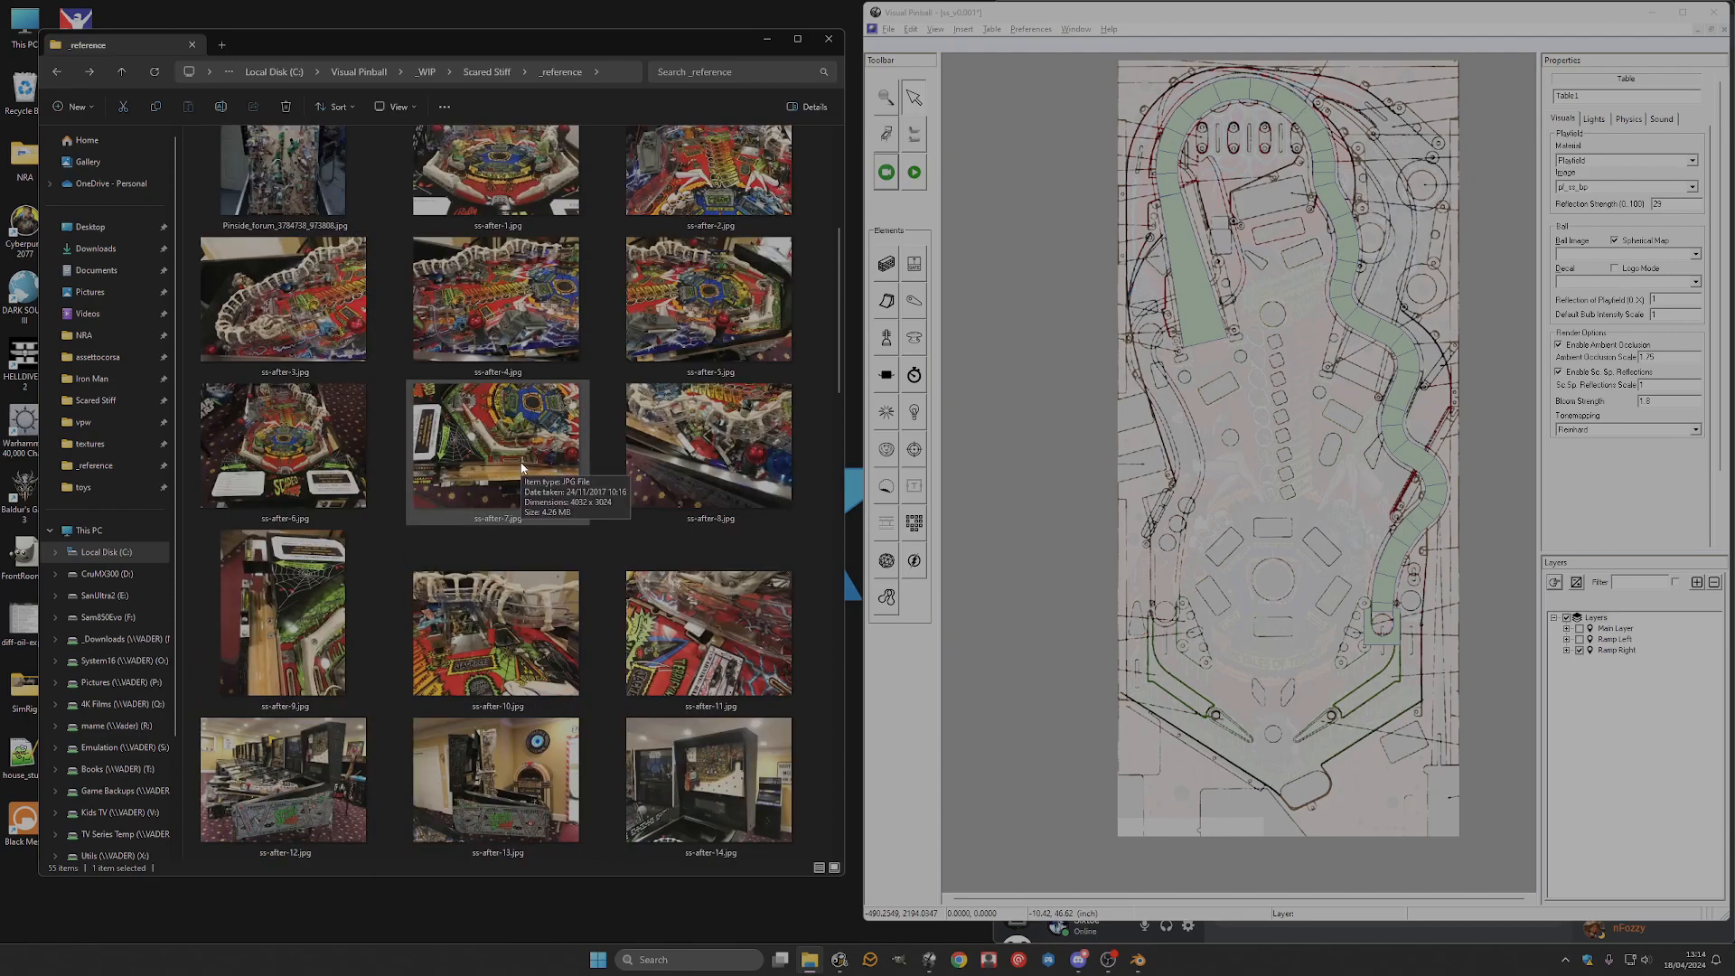
pyautogui.scroll(-10, 521, 467)
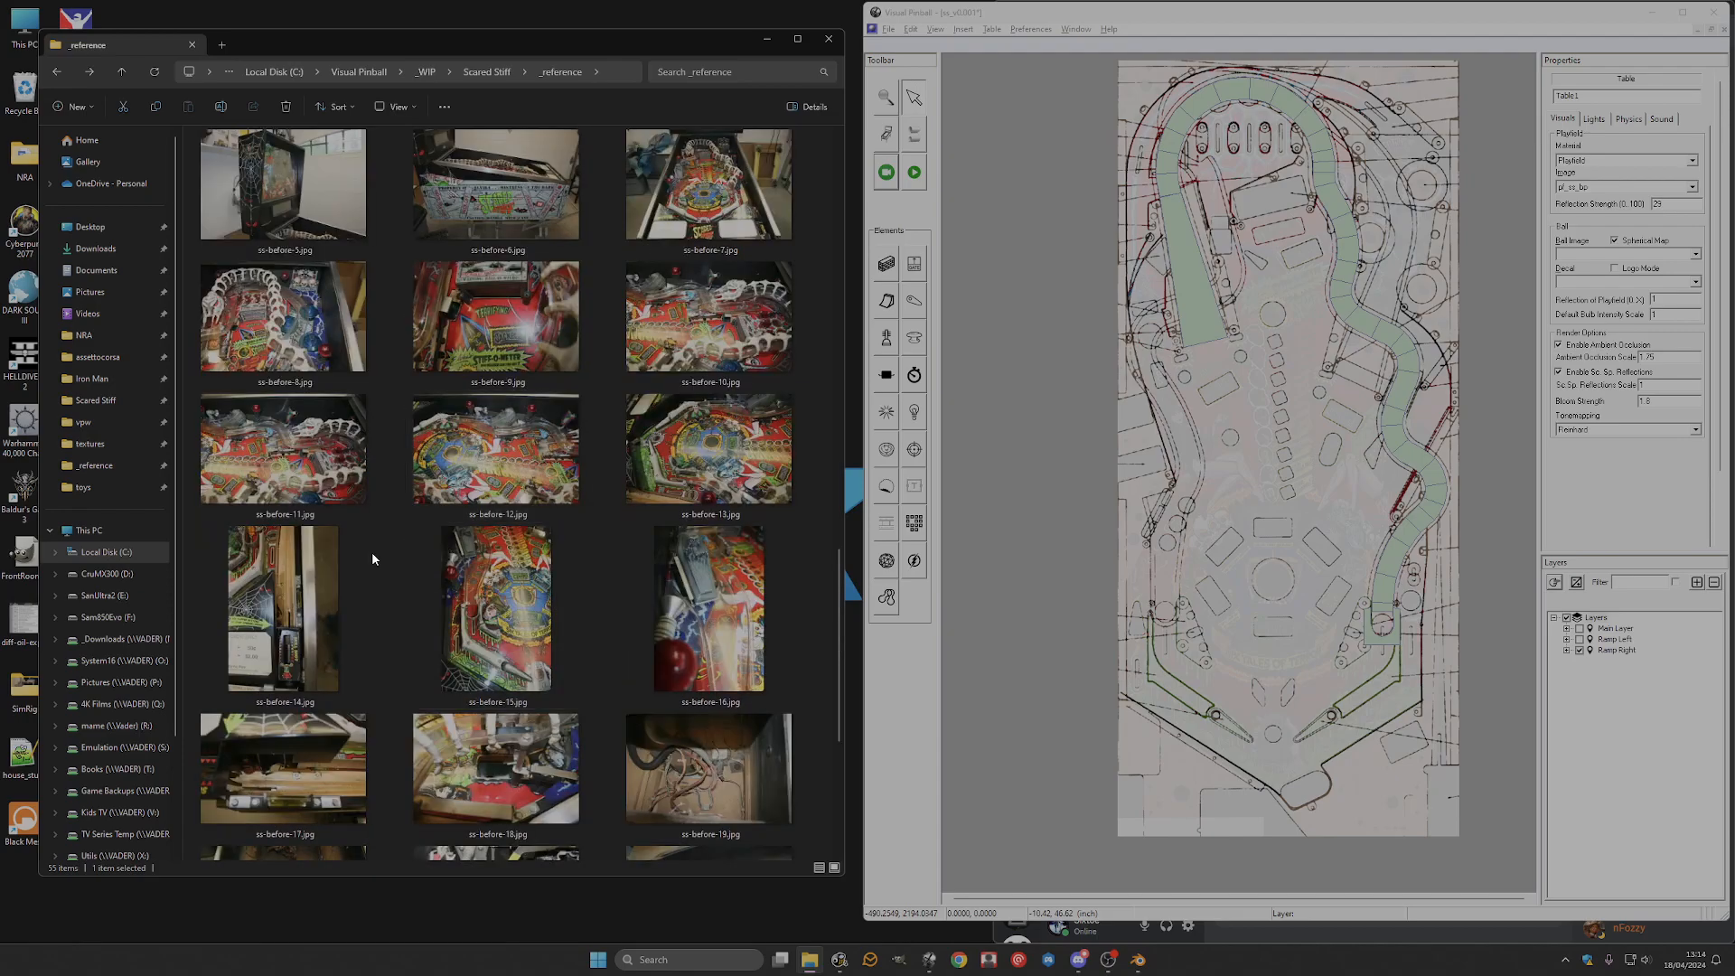
pyautogui.doubleClick(283, 464)
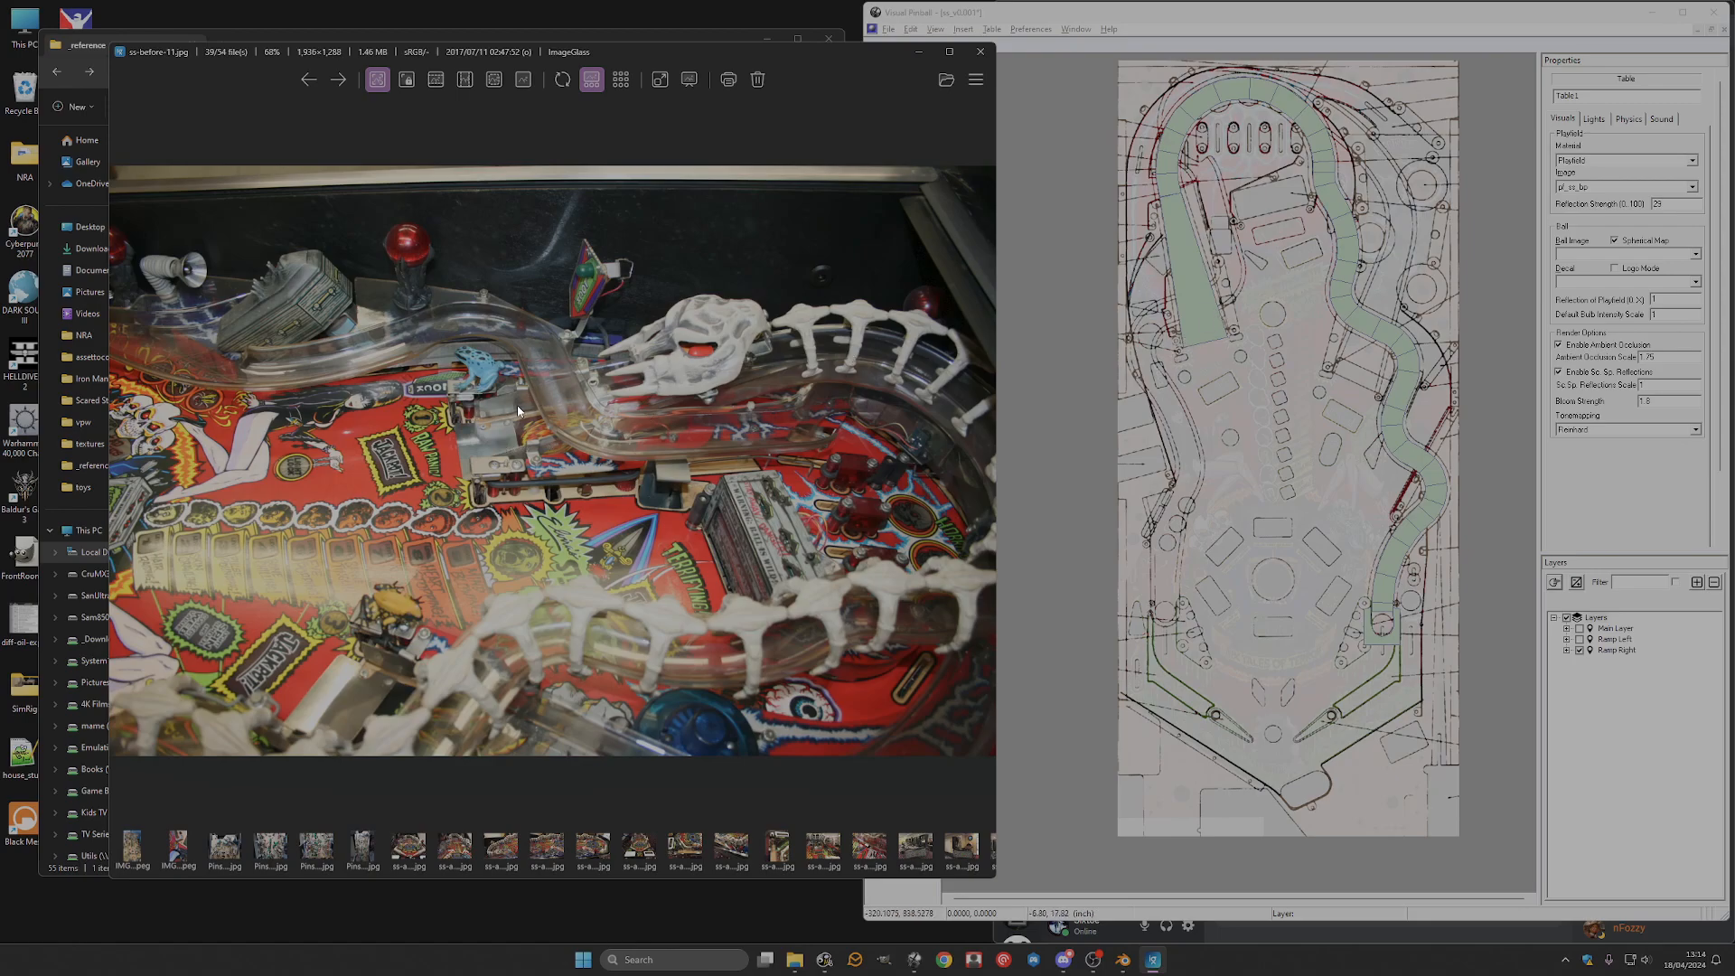
# Show the Ramp Left layer alongside Ramp Right, and browse the reference photos forward to ss-before-13.jpg.
pyautogui.click(1578, 650)
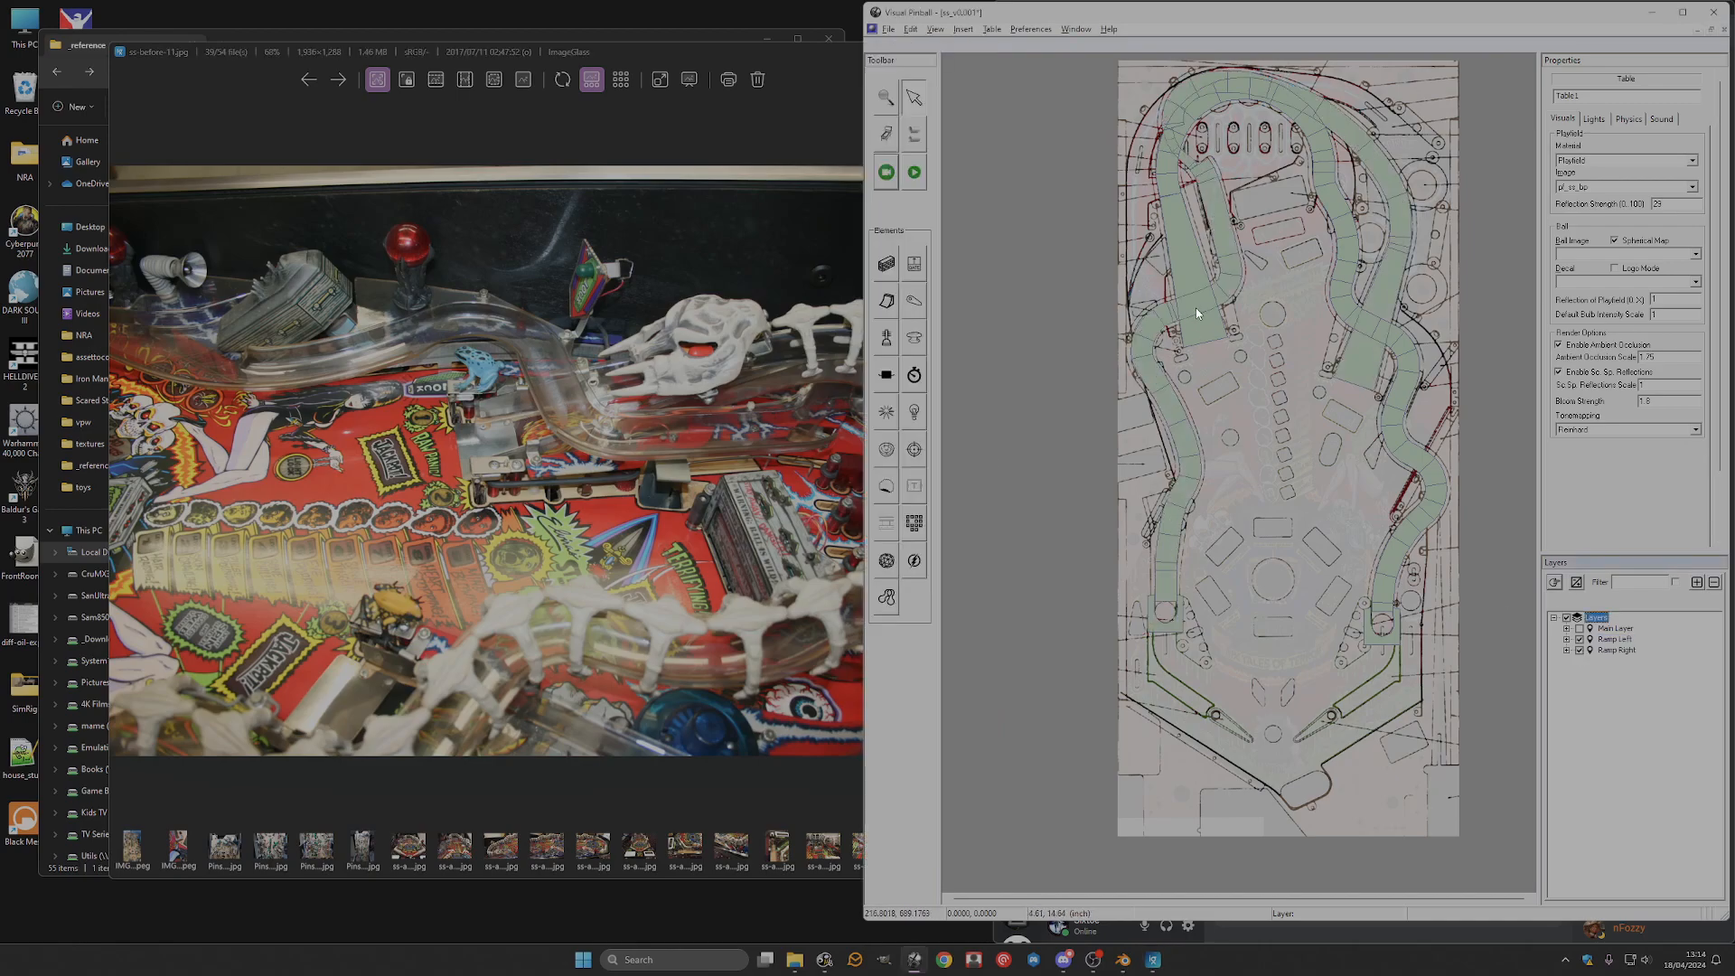
pyautogui.click(732, 364)
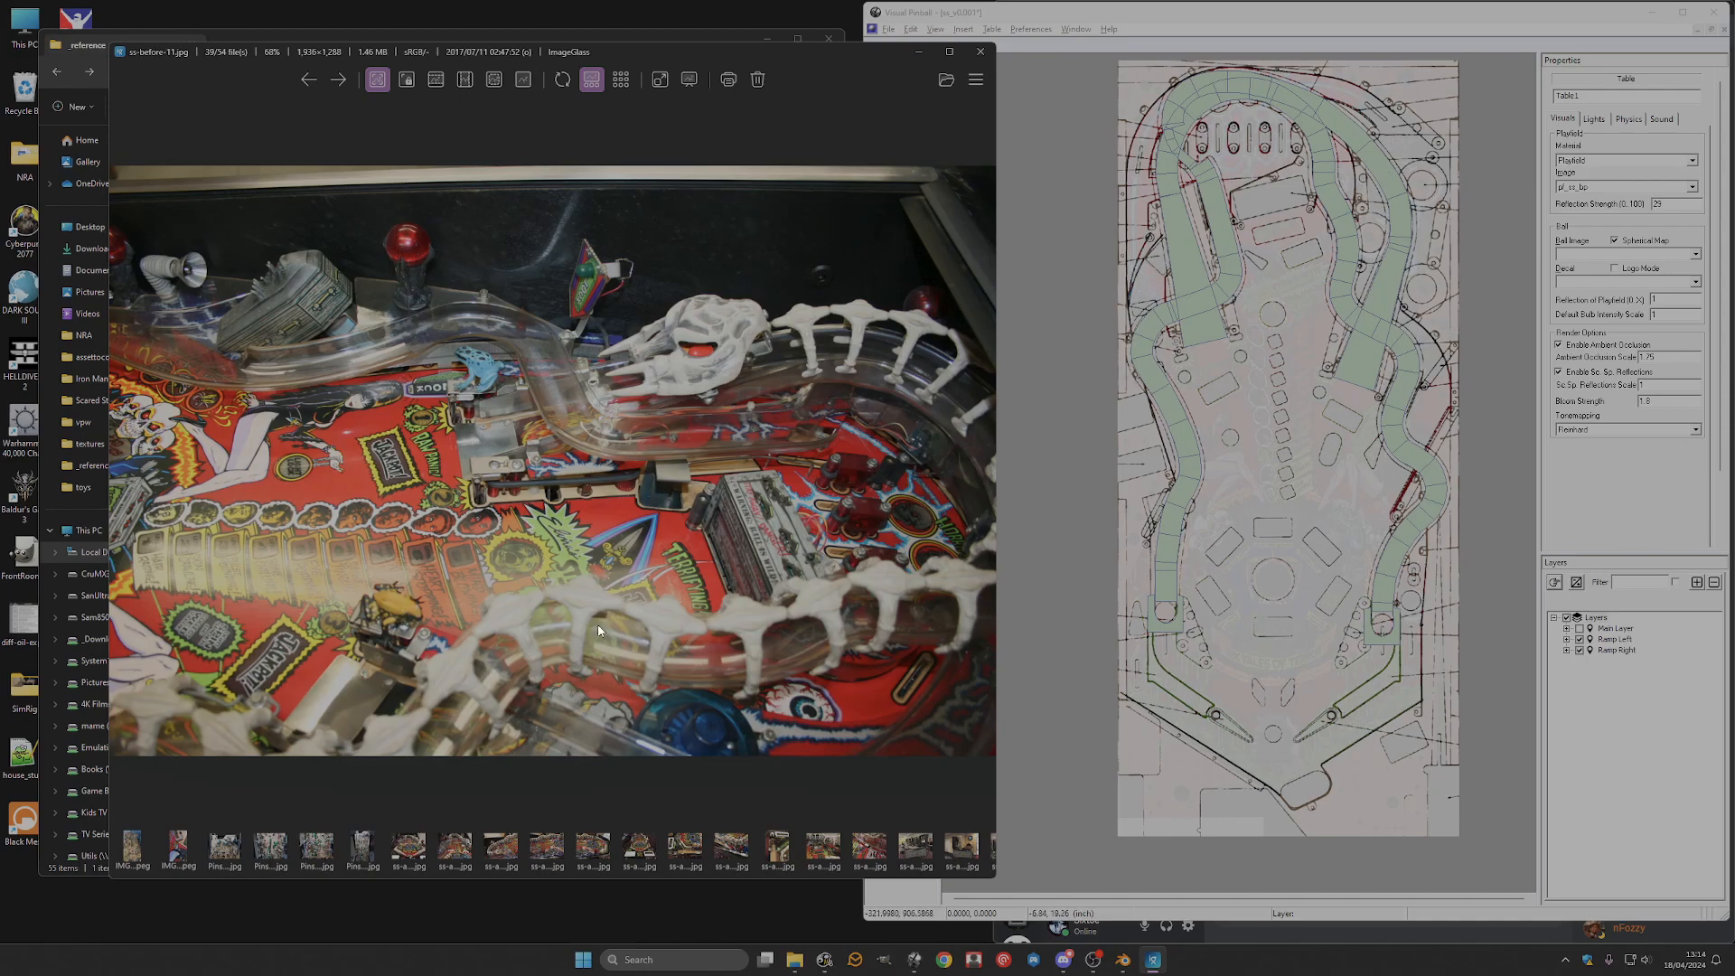
pyautogui.press('Right')
pyautogui.press('Right')
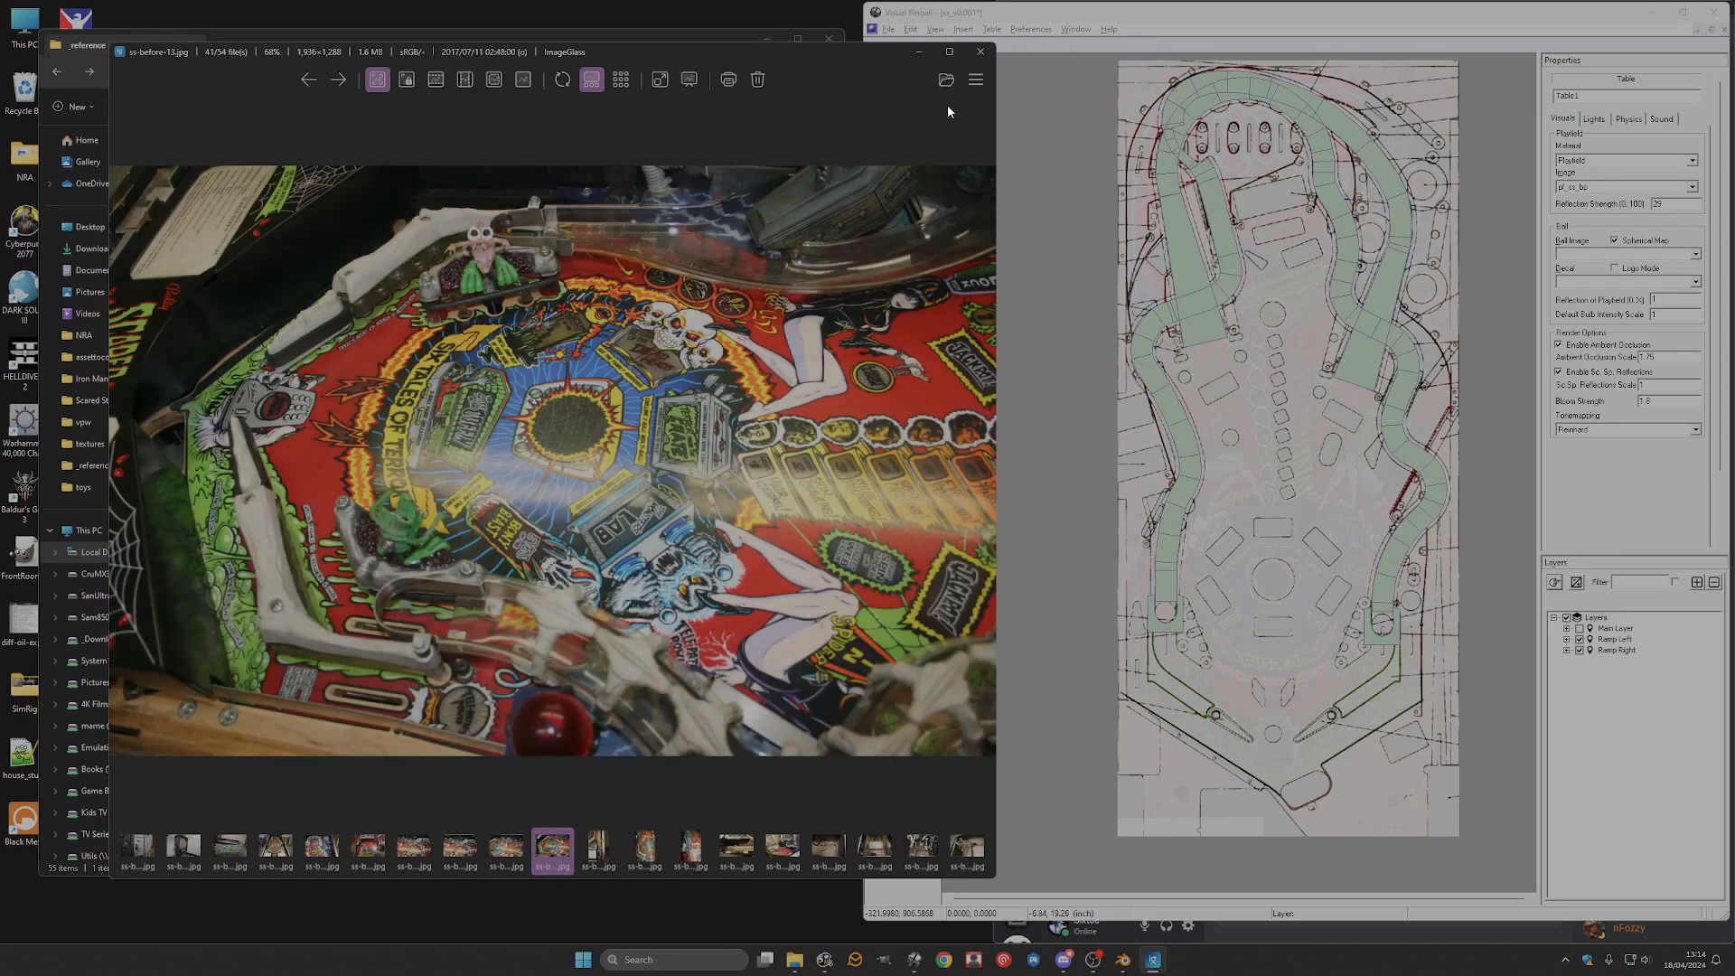
# Close the current photo and open ss-after-1.jpg from the _reference folder.
pyautogui.click(974, 58)
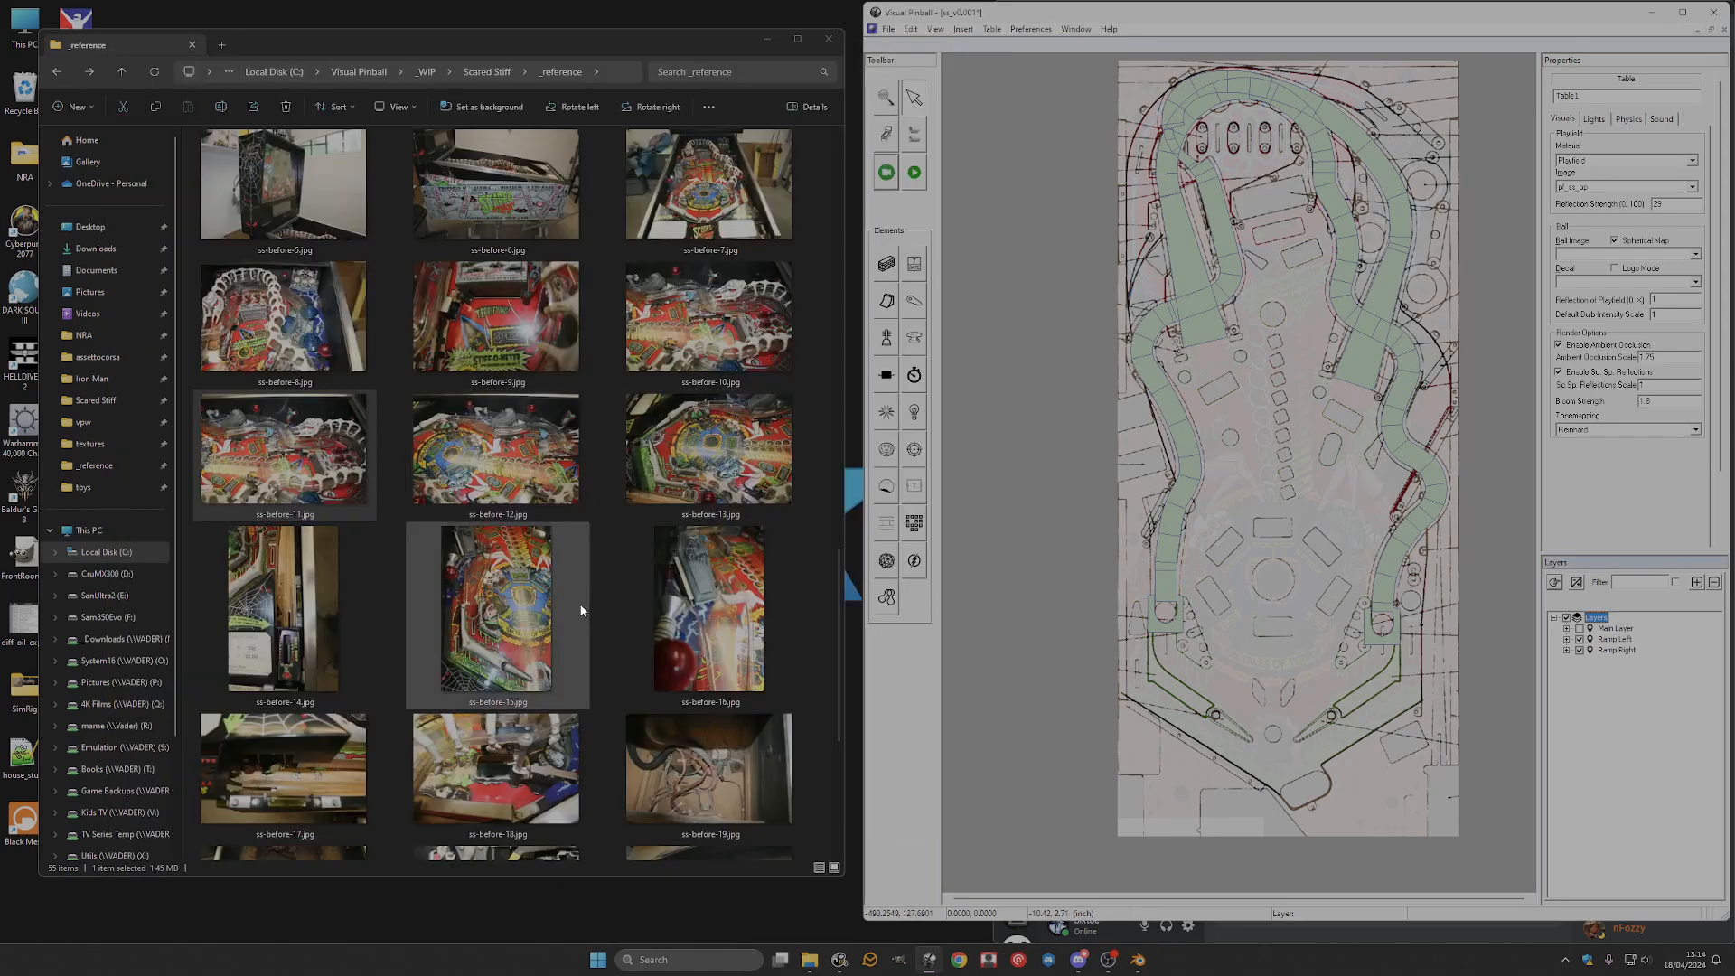
pyautogui.scroll(10, 530, 594)
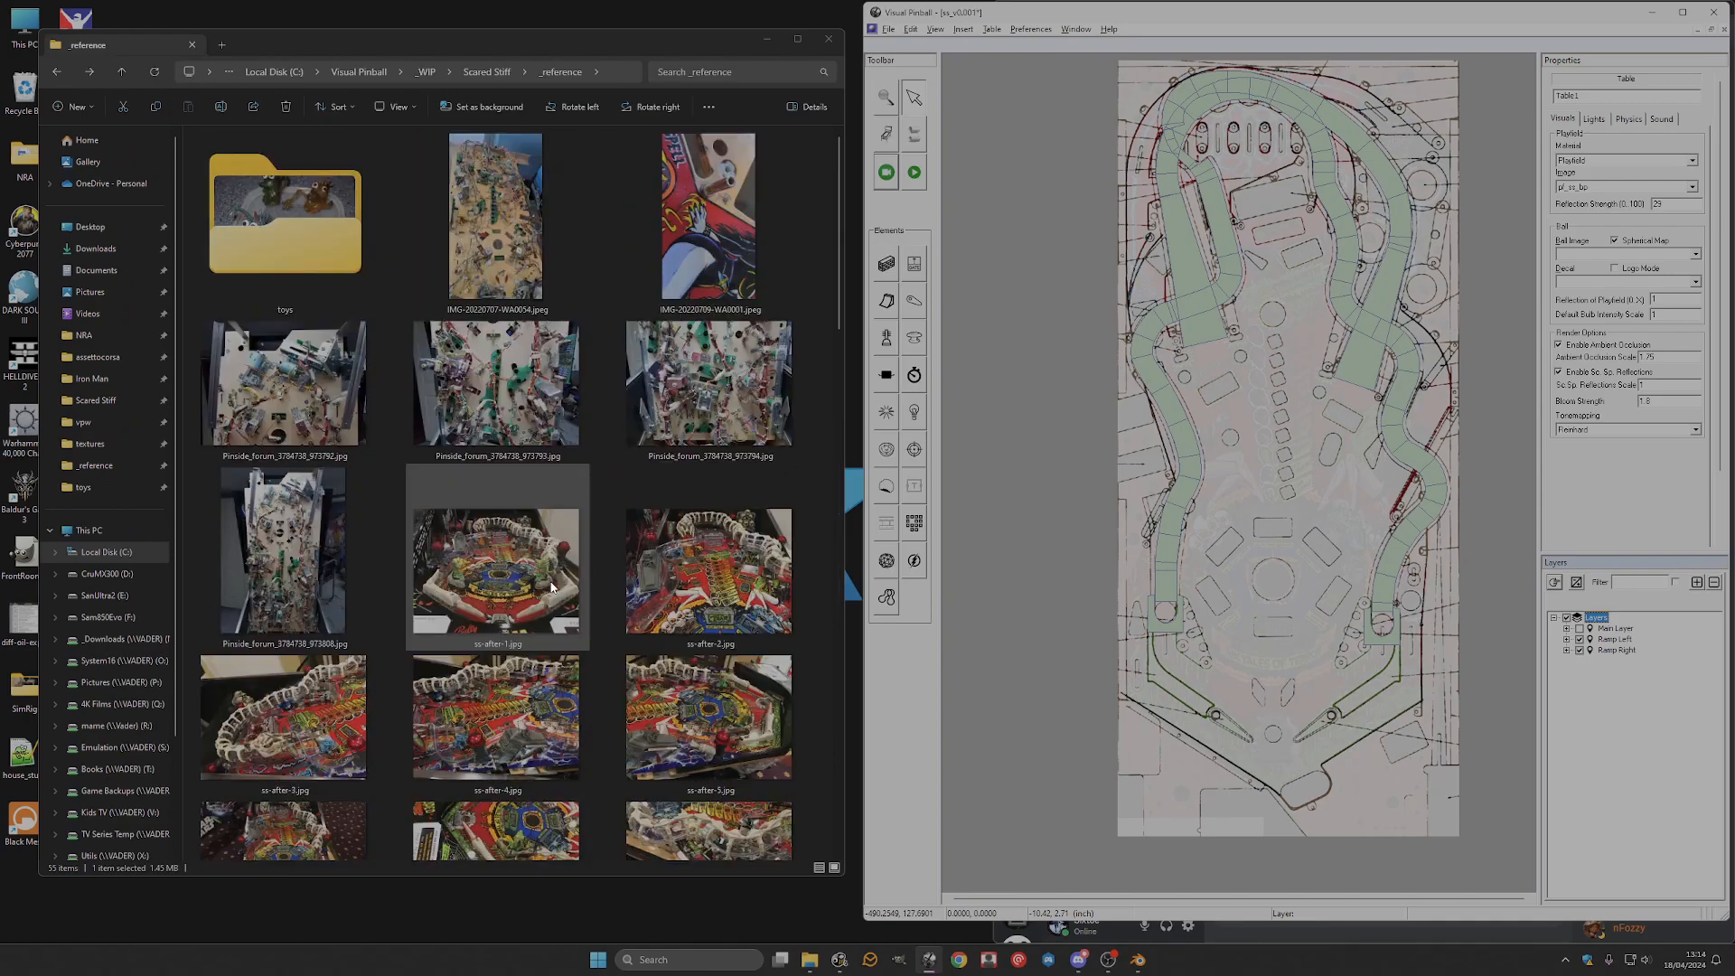
pyautogui.doubleClick(553, 585)
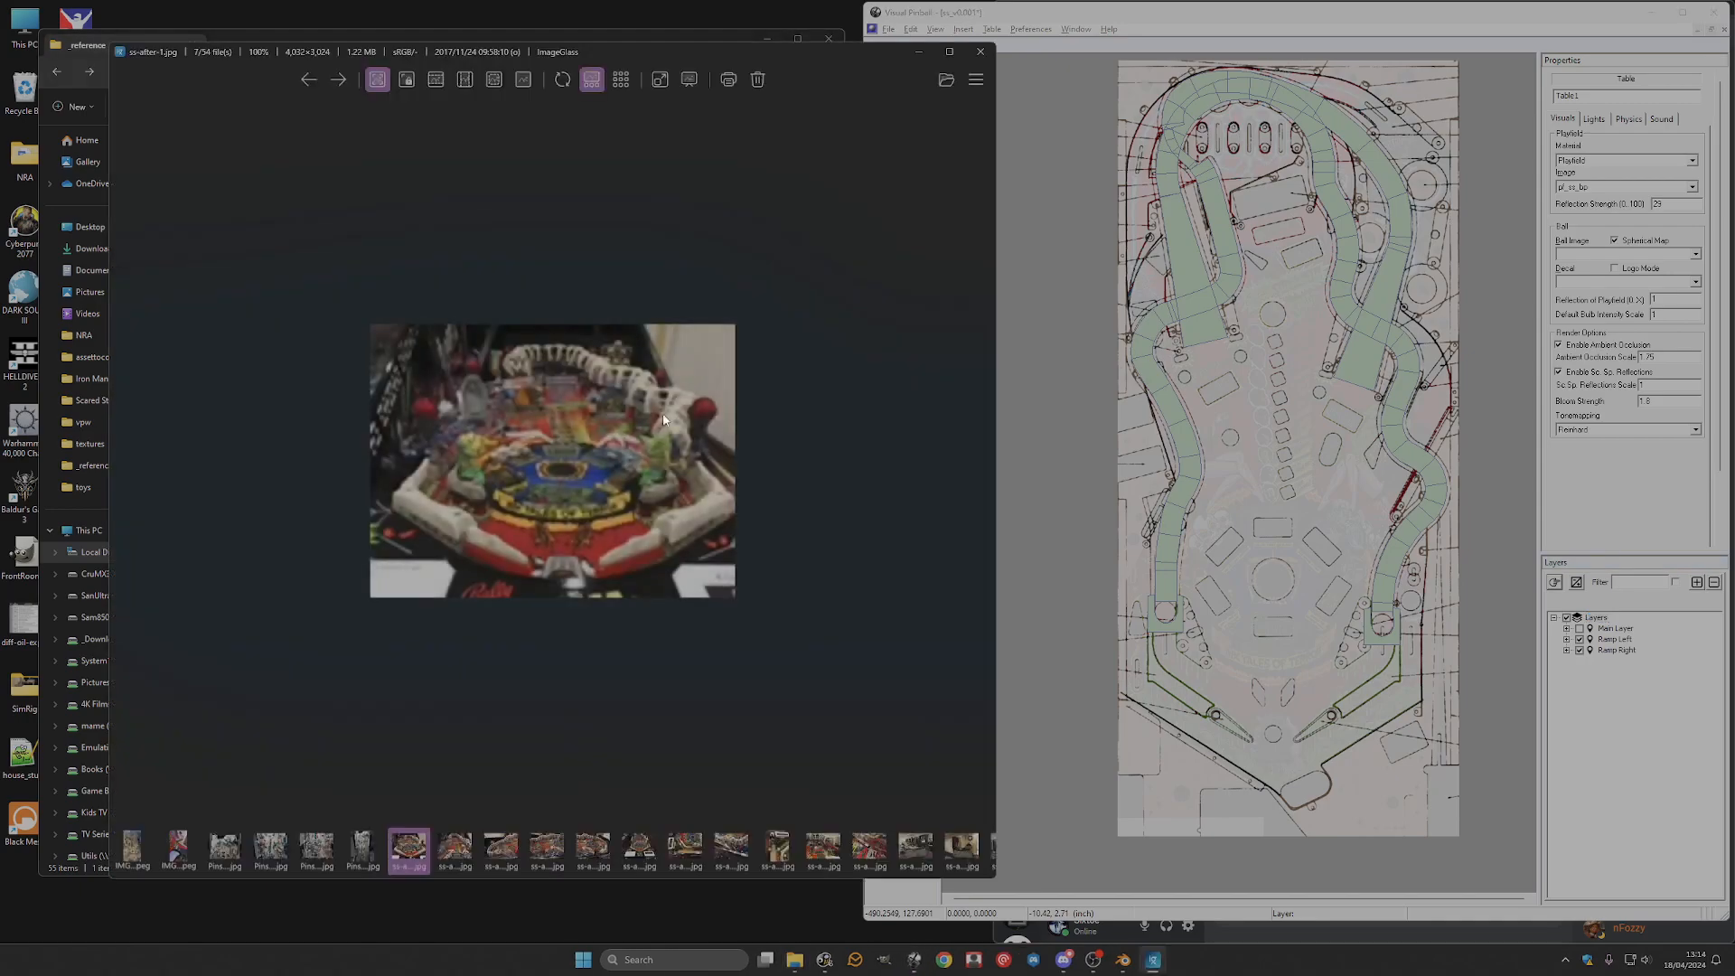
# Examine the left ramp in the photo up close, from its exit above the inlane up to the coffin.
pyautogui.scroll(5, 646, 432)
pyautogui.scroll(-3, 739, 347)
pyautogui.scroll(1, 764, 358)
pyautogui.scroll(-1, 766, 359)
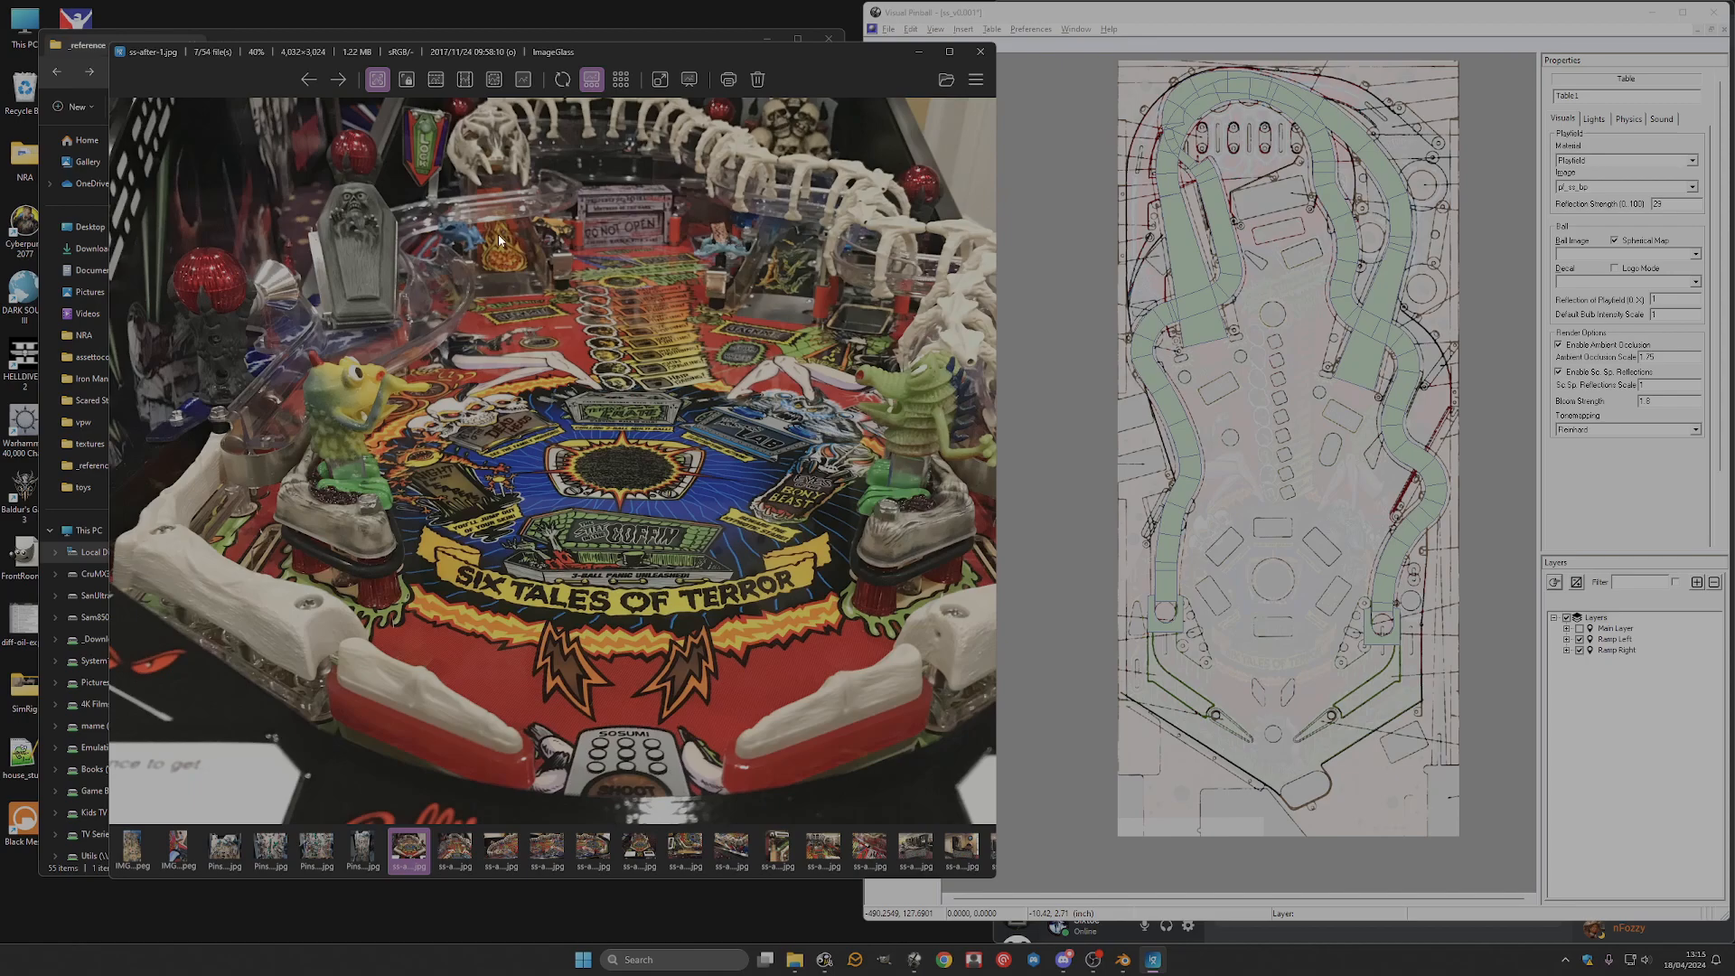
pyautogui.scroll(3, 156, 485)
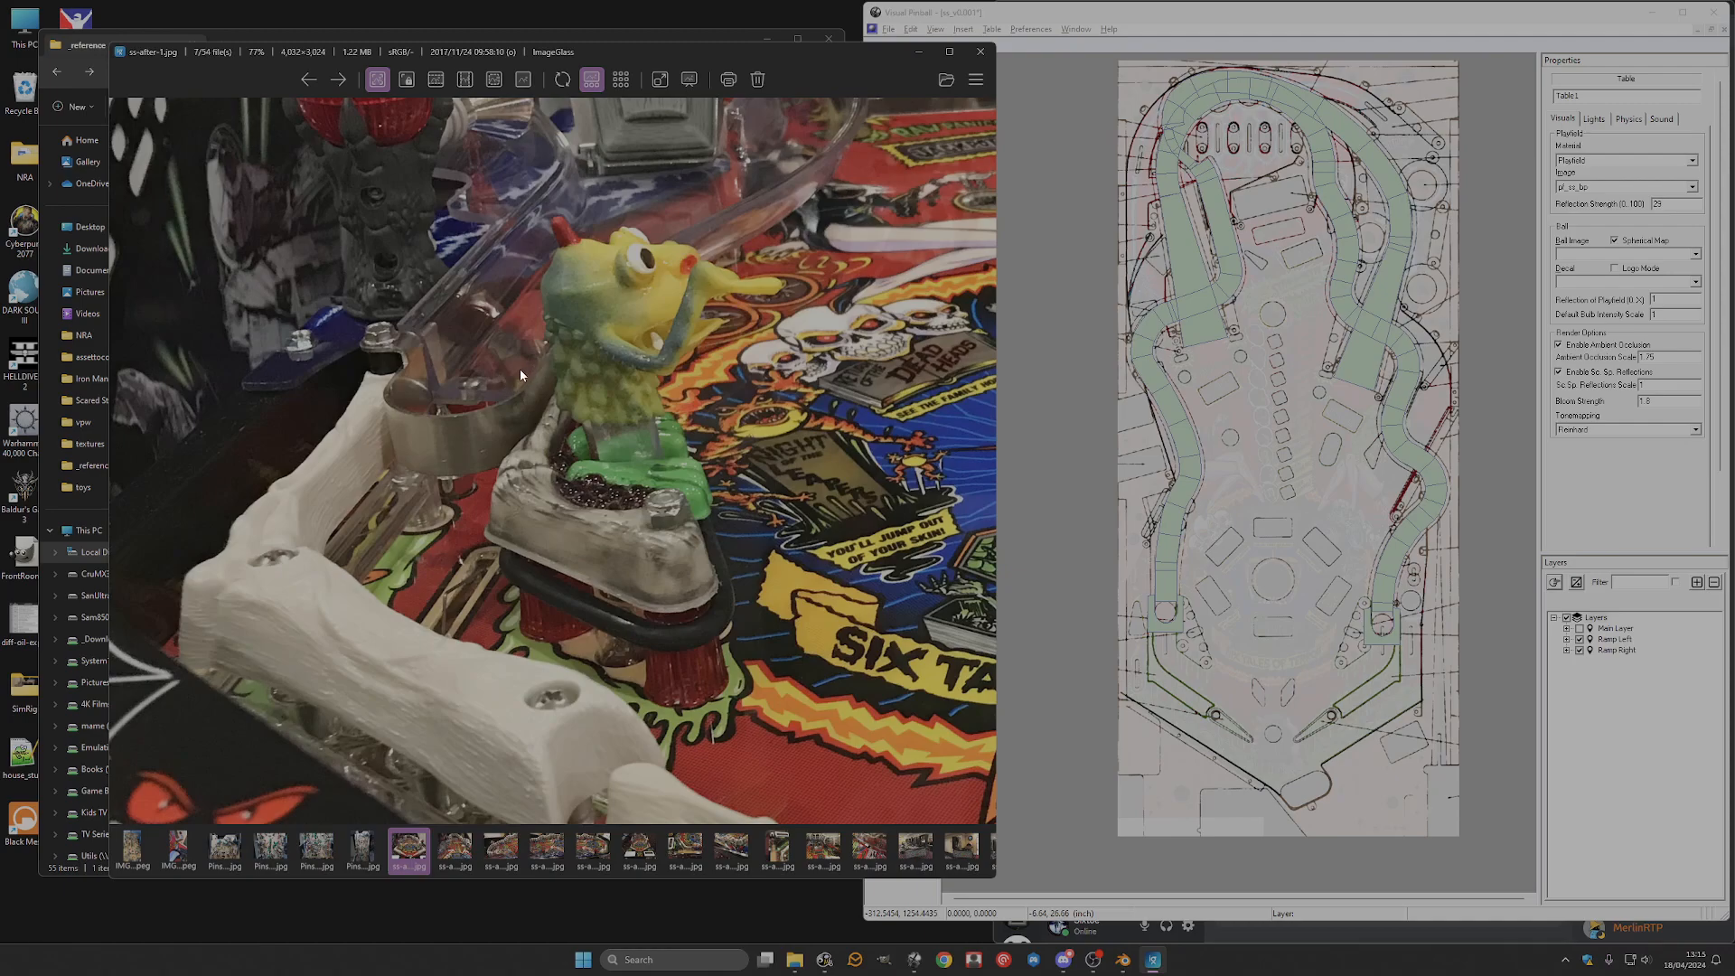
pyautogui.scroll(-2, 513, 377)
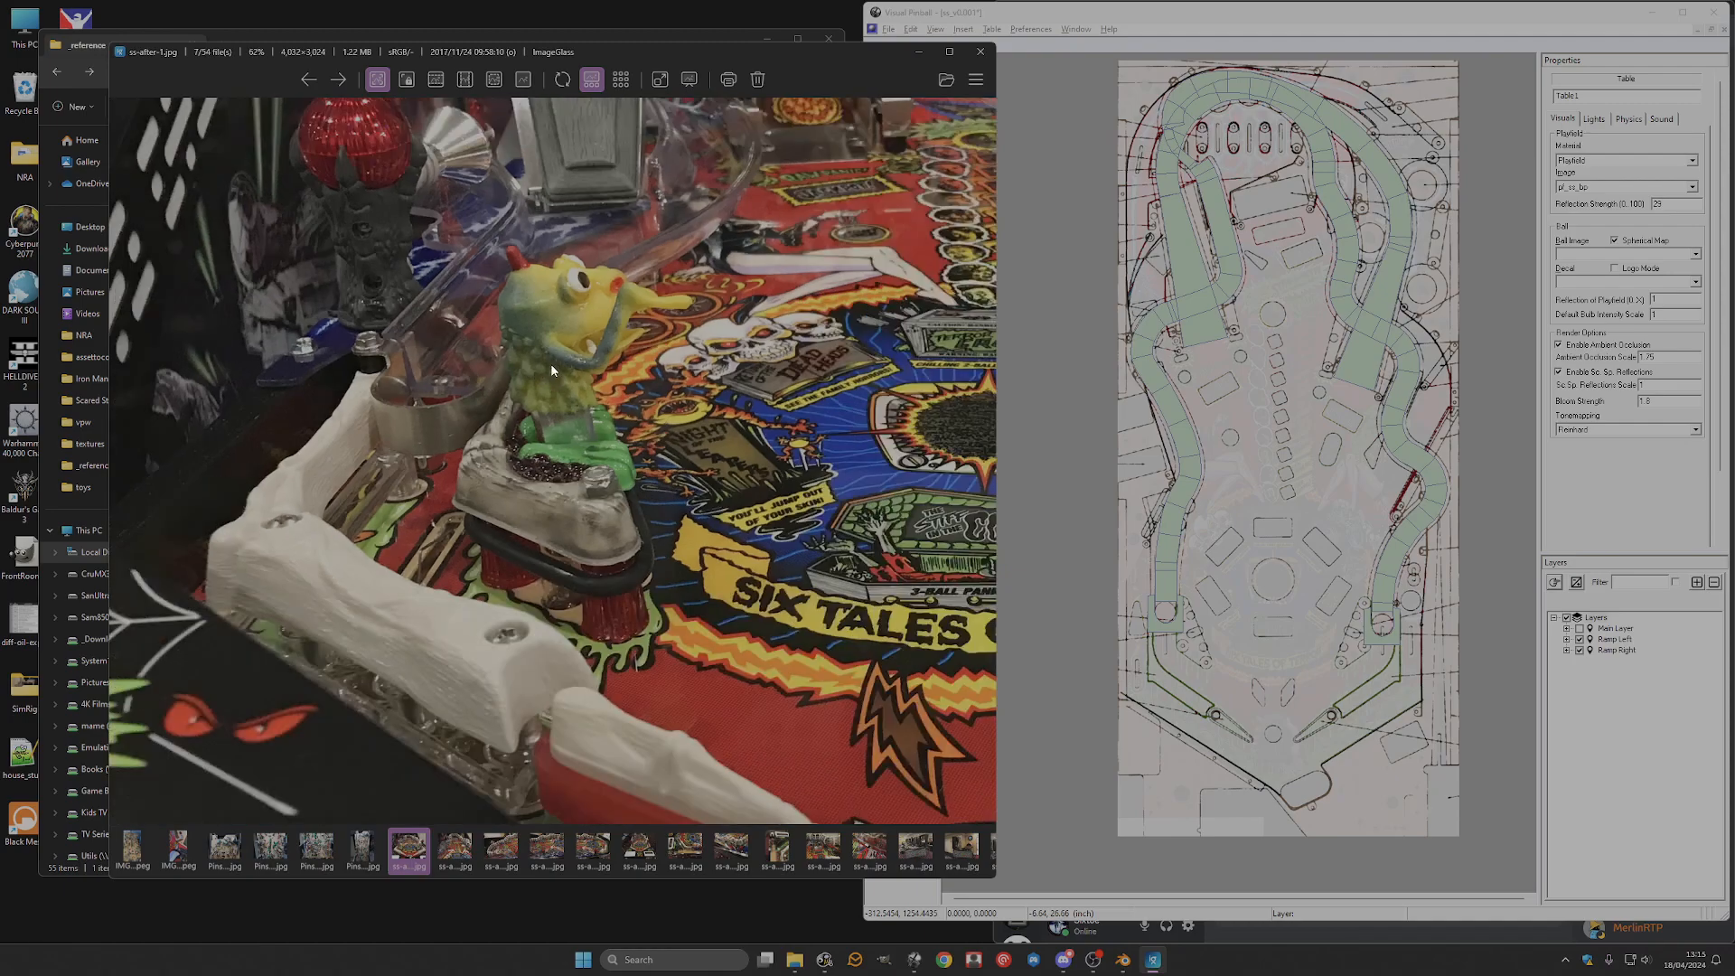
pyautogui.scroll(2, 462, 368)
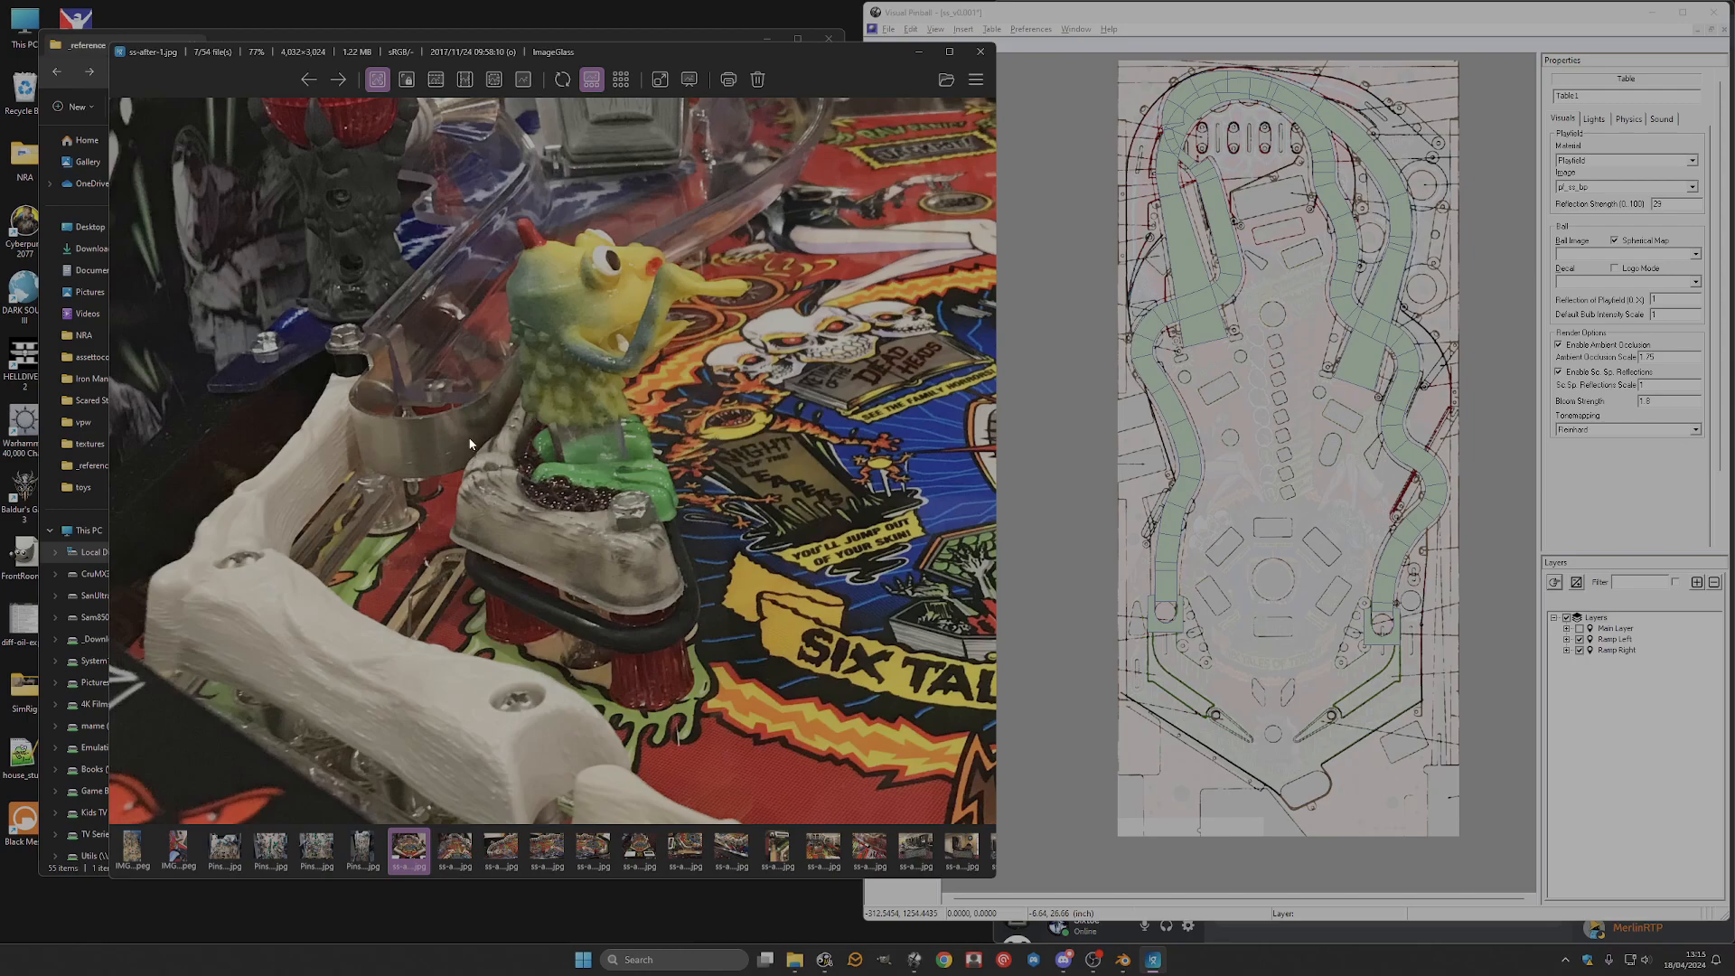
pyautogui.scroll(-2, 470, 443)
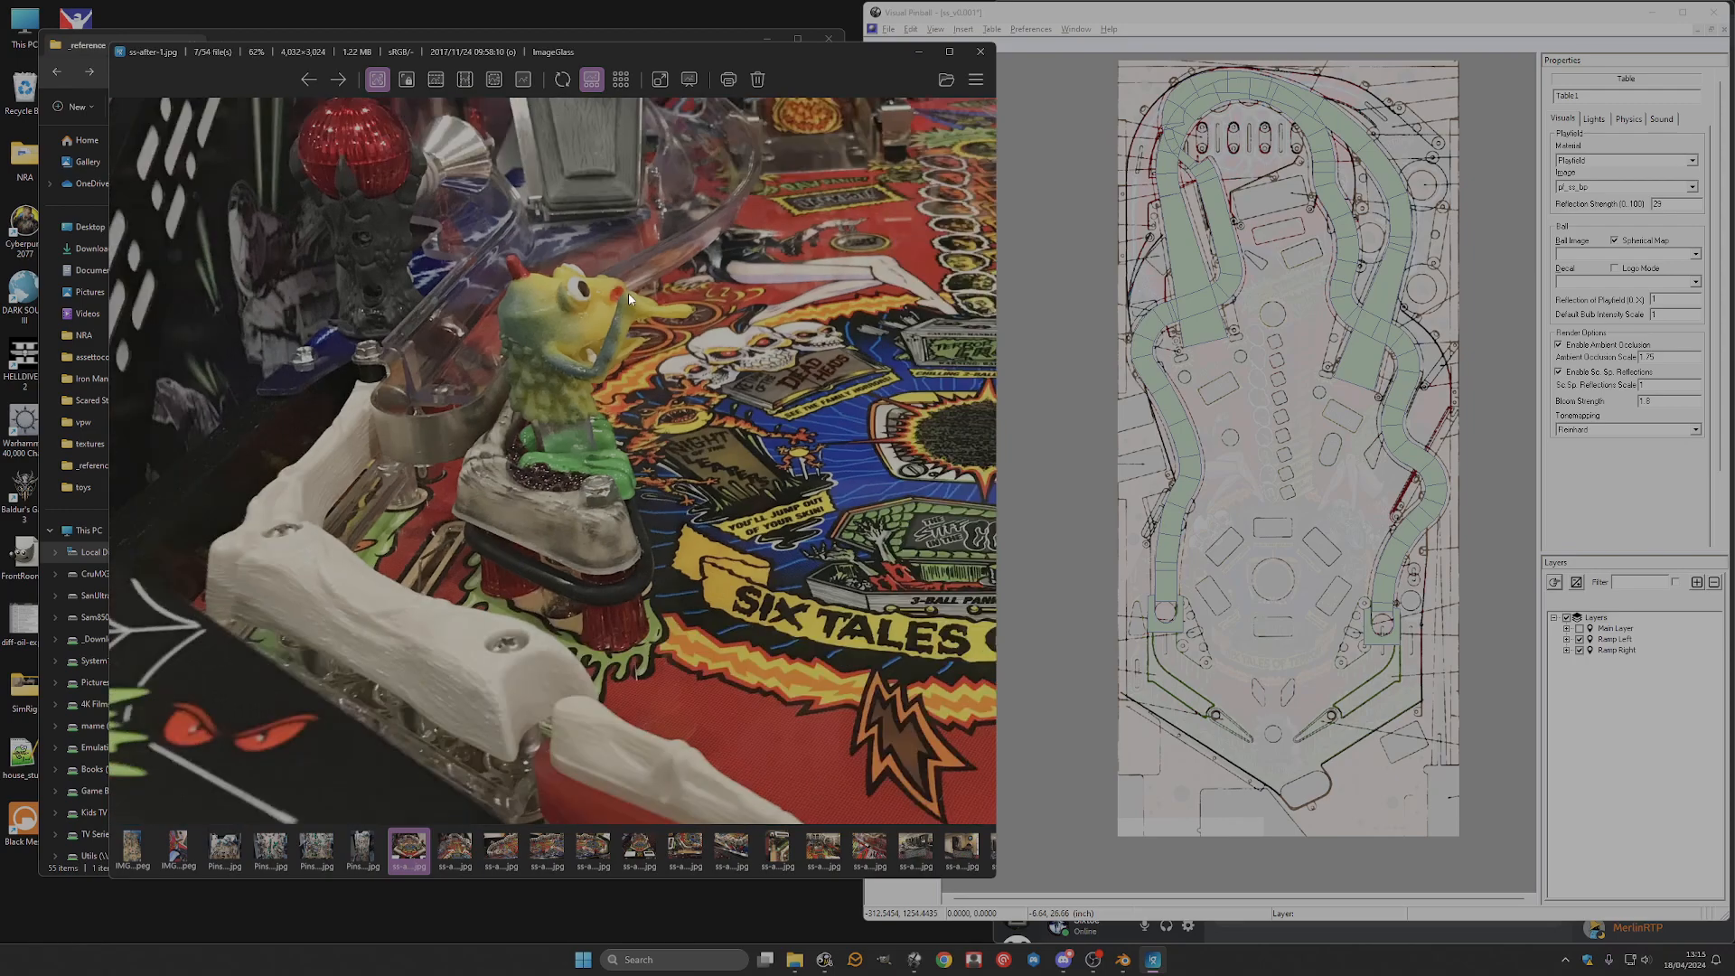
pyautogui.moveTo(788, 274); pyautogui.dragTo(719, 425)
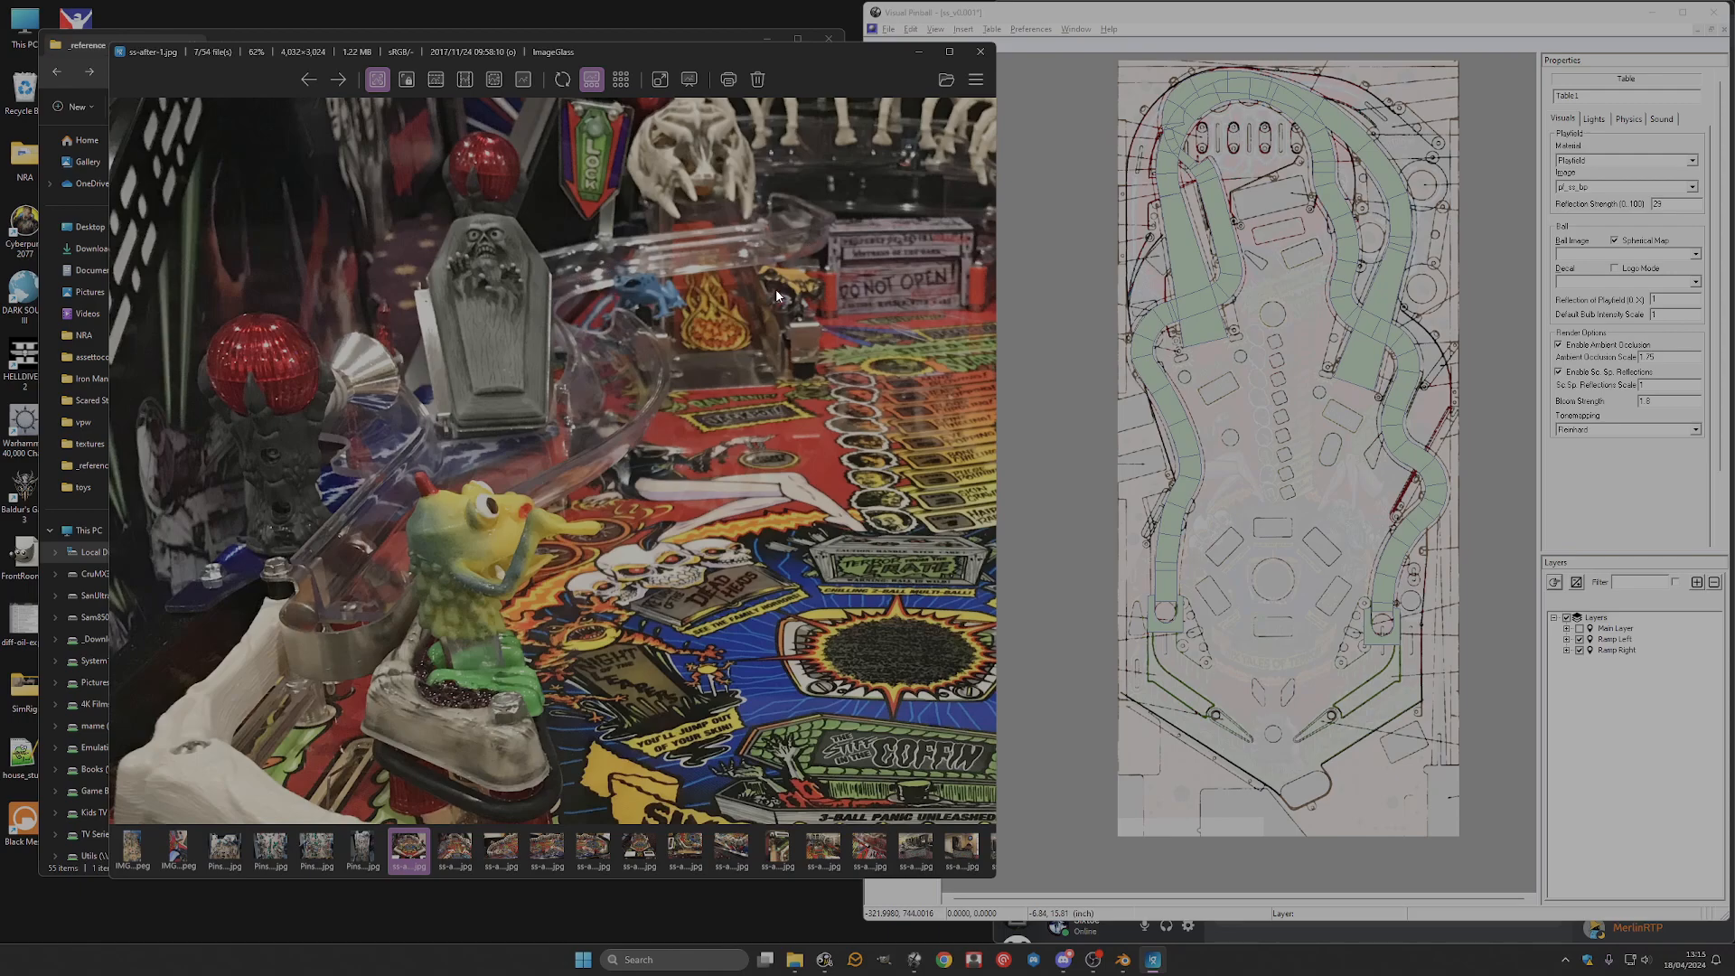
# Switch back to Visual Pinball and add a control point partway along the white ramp's straight entrance section, Ramp005, and select the point.
pyautogui.click(1283, 267)
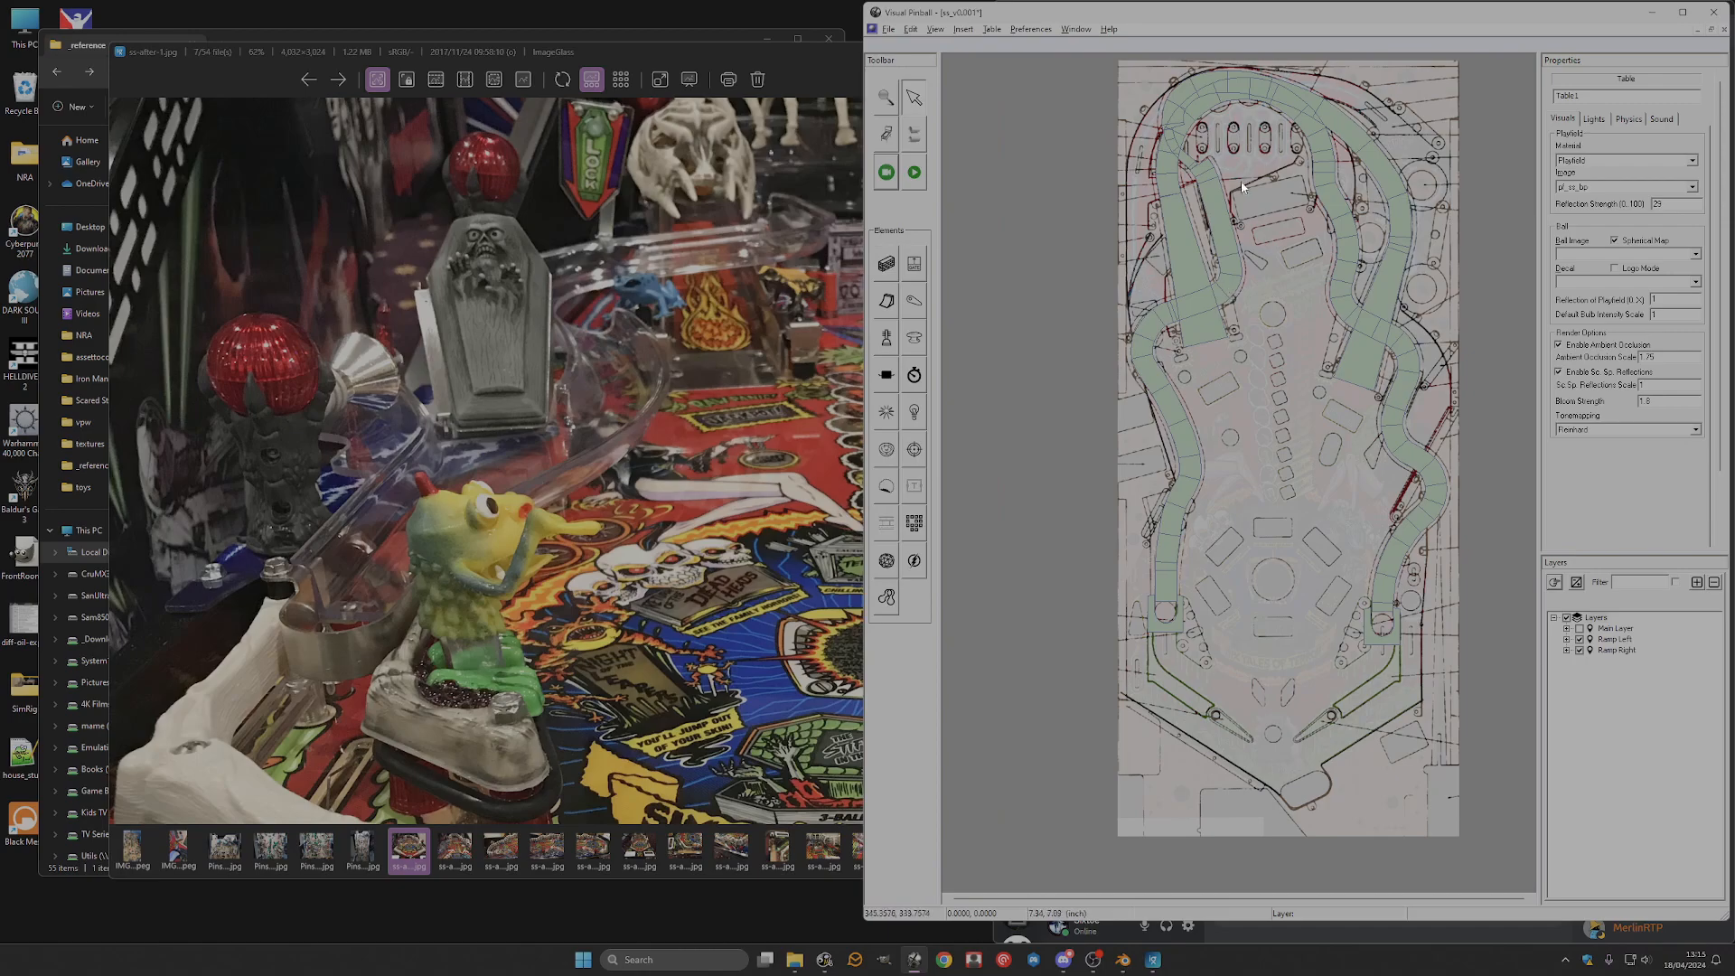
pyautogui.click(1216, 208)
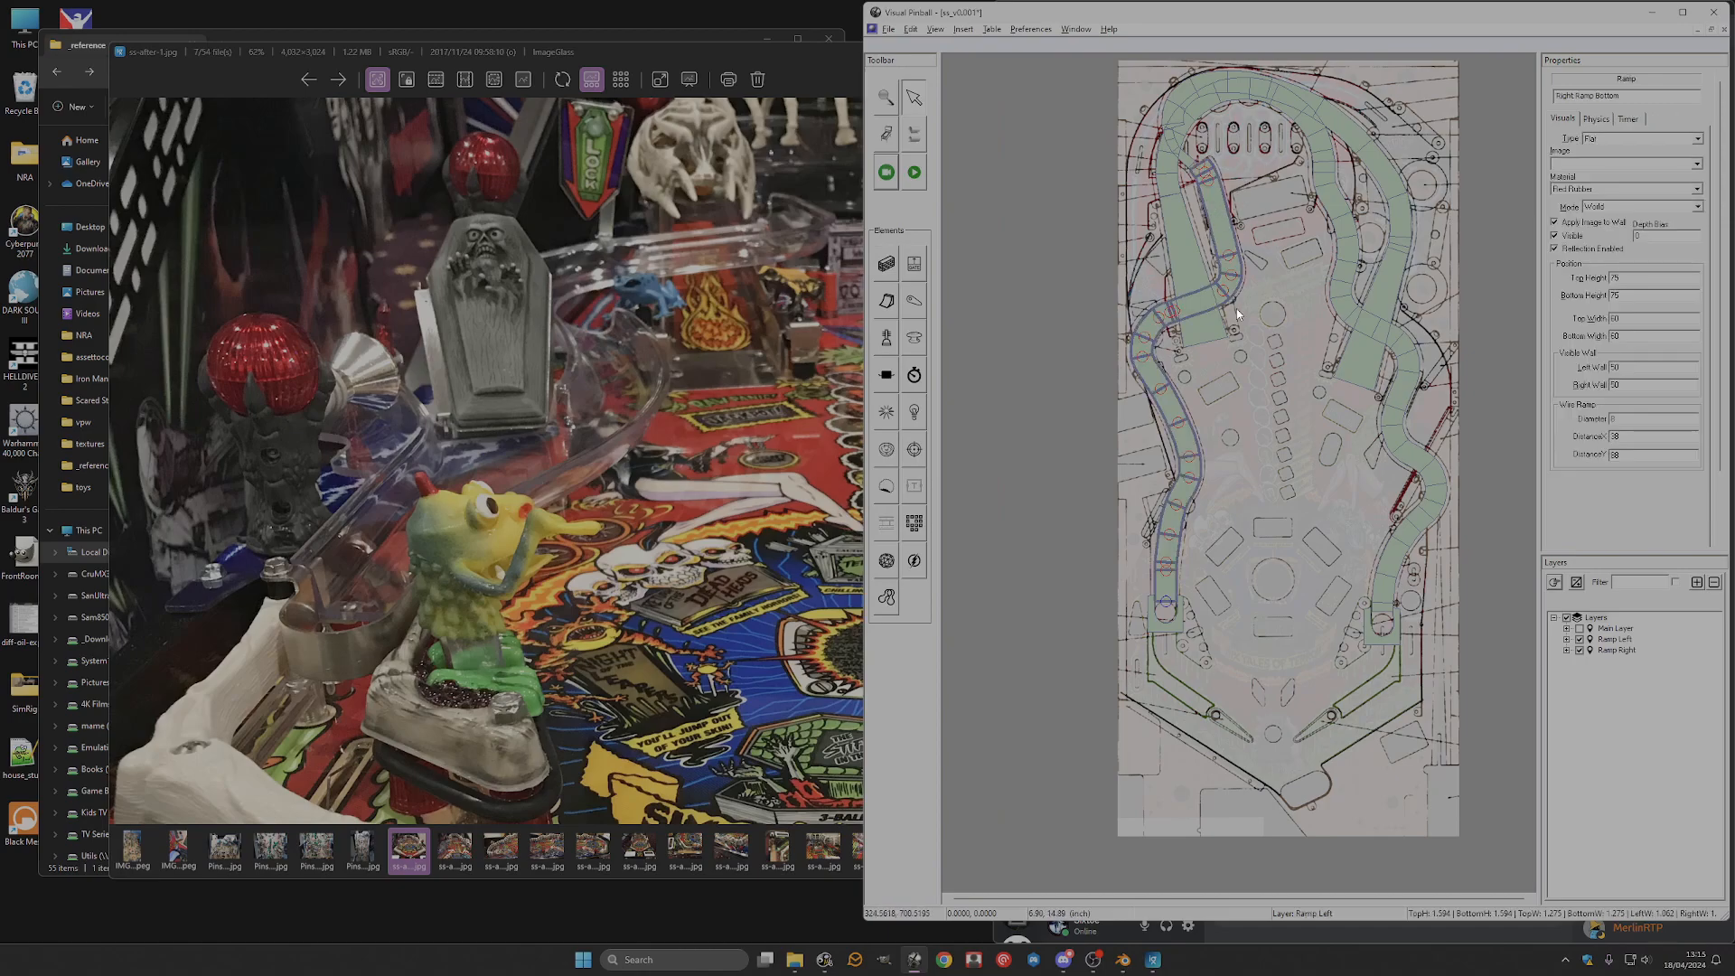
pyautogui.click(1197, 275)
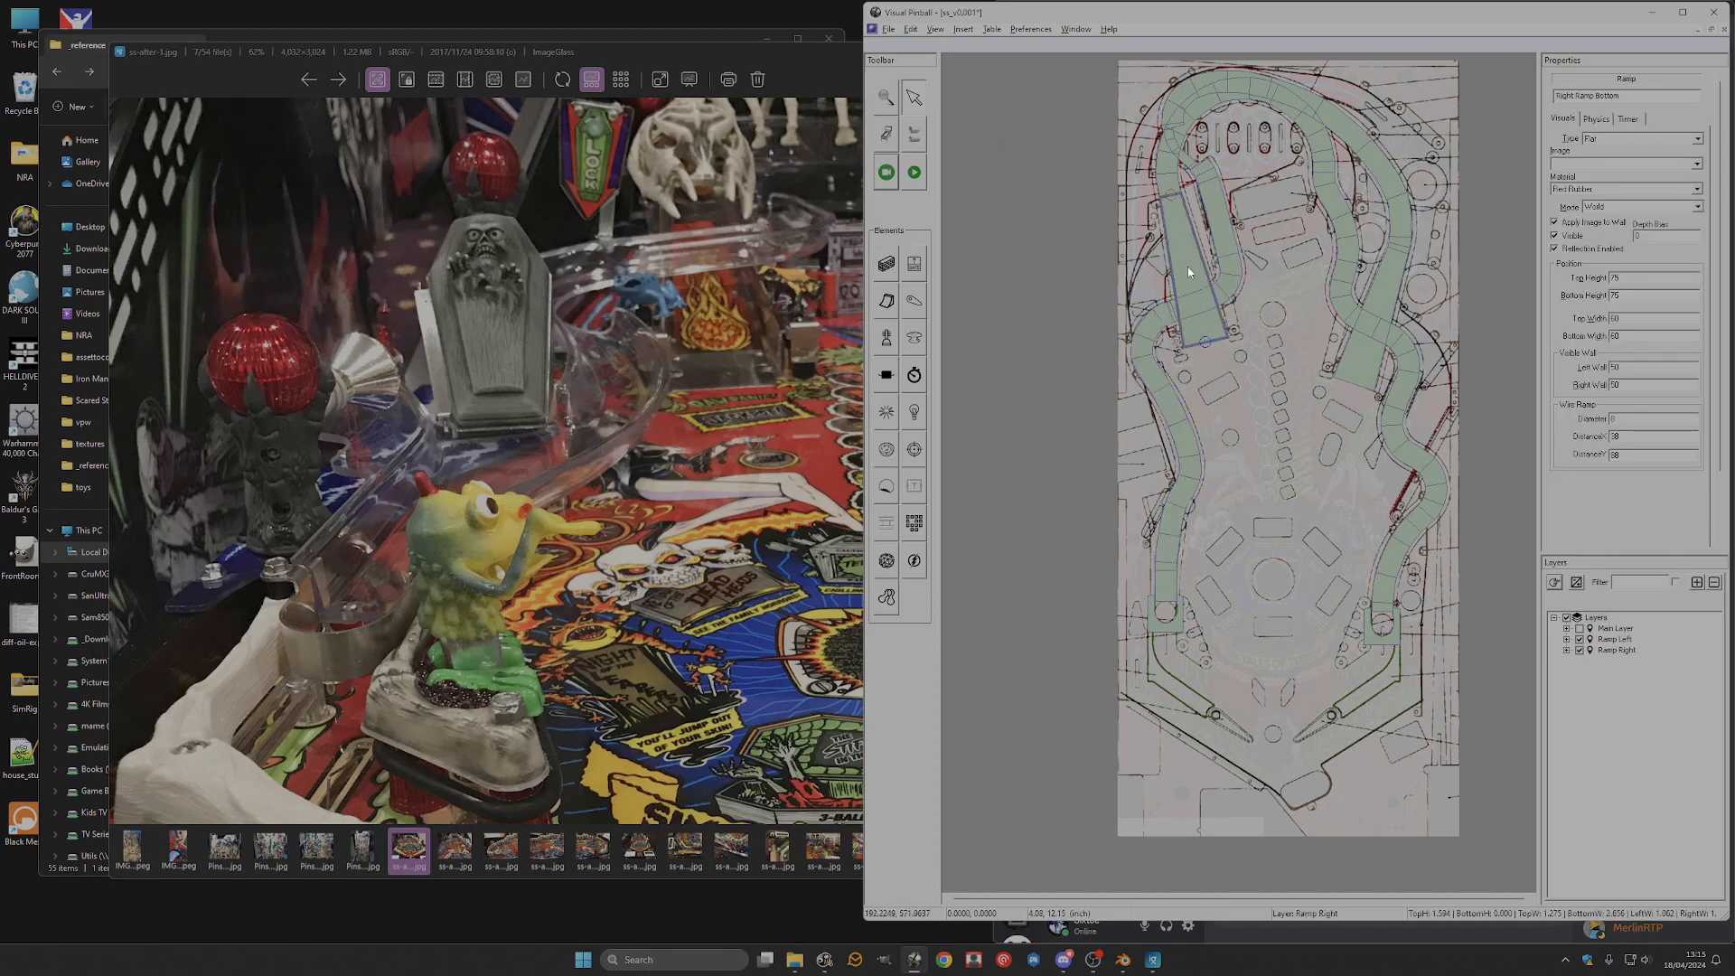
pyautogui.scroll(3, 1215, 307)
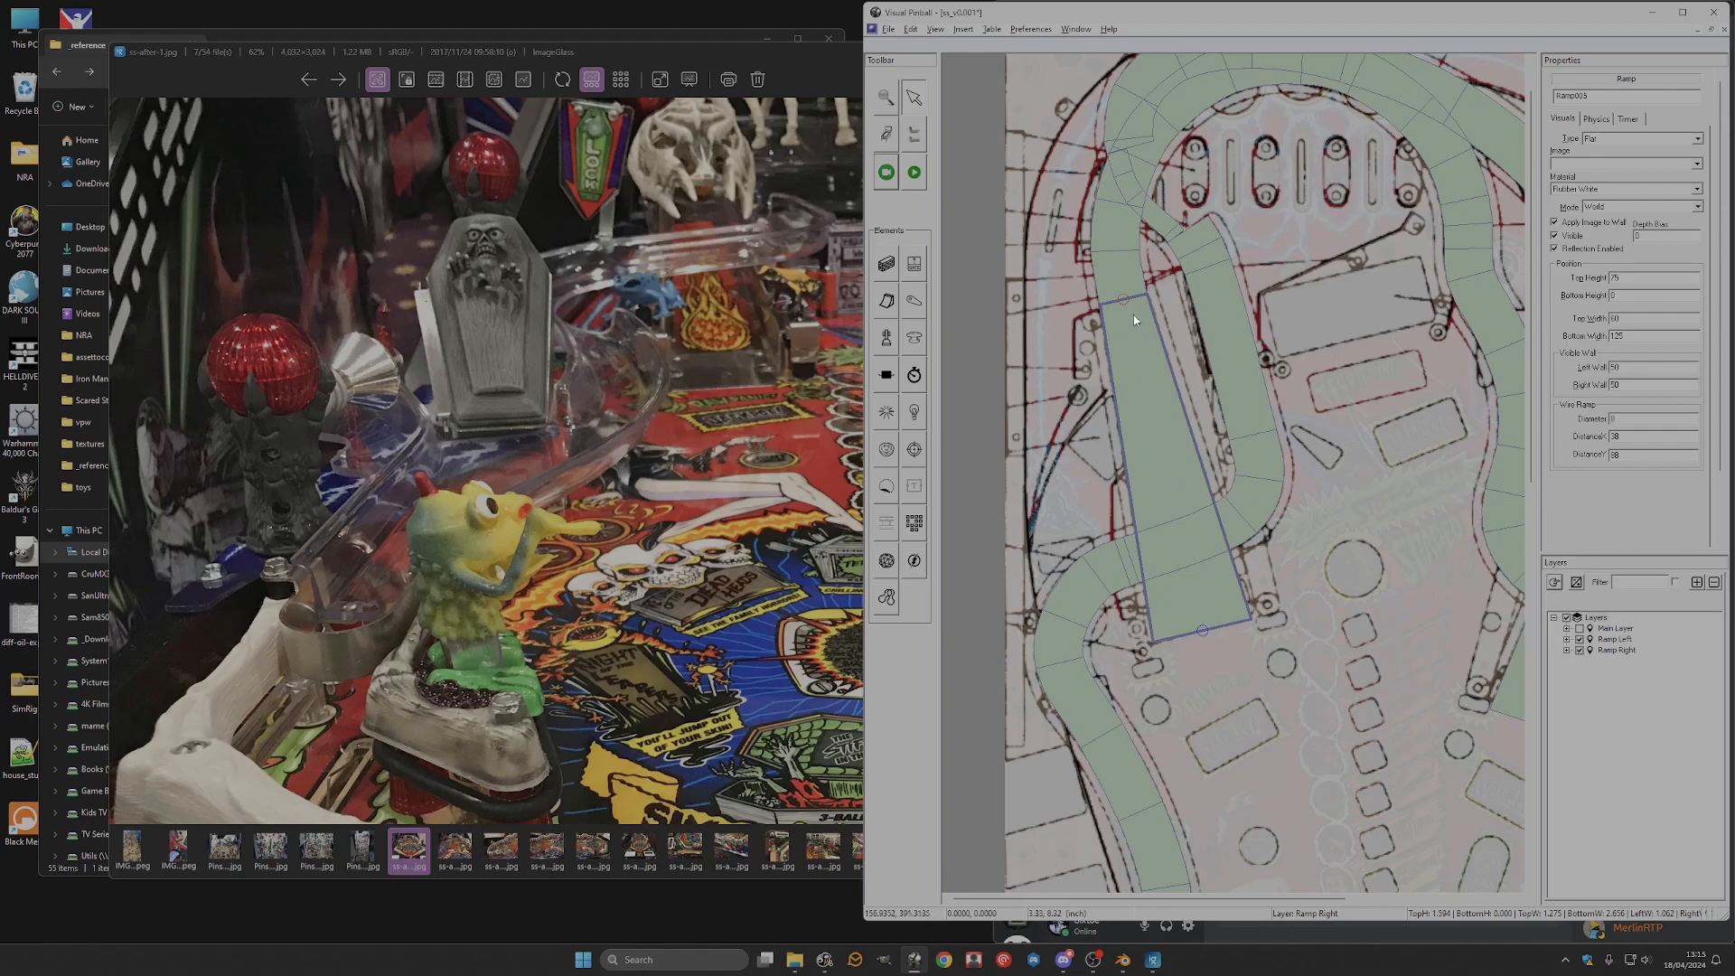
pyautogui.rightClick(1166, 470)
pyautogui.click(1193, 479)
pyautogui.click(1164, 471)
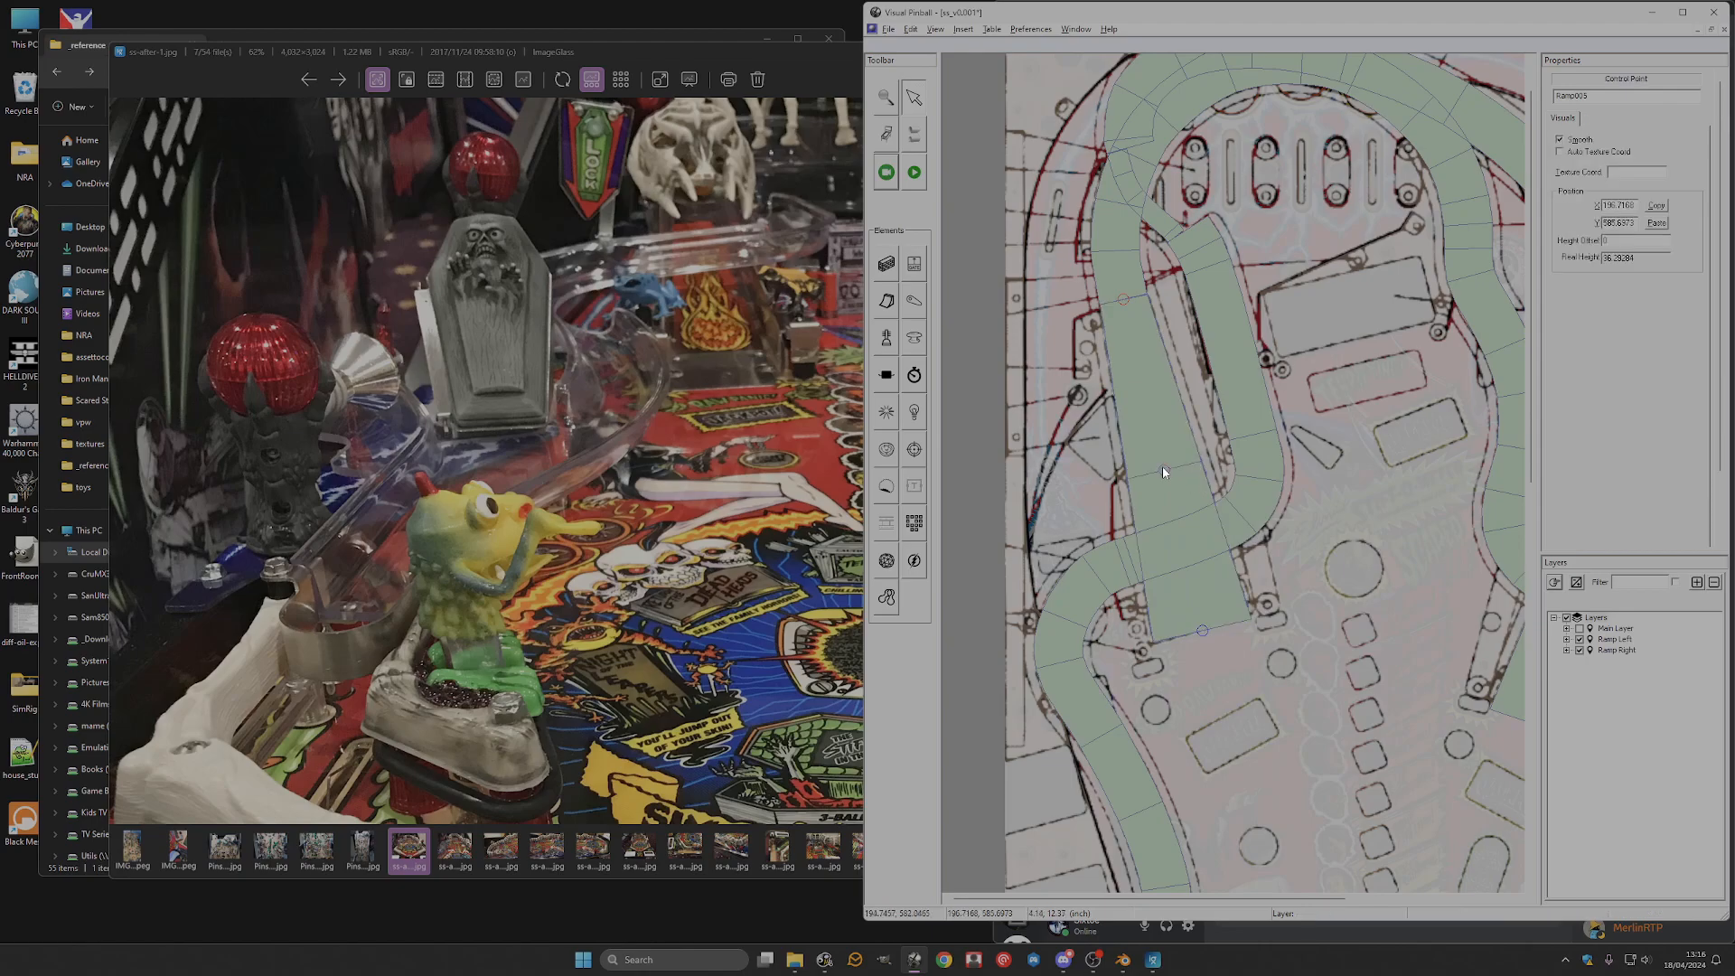
# Add a control point to Ramp005 where the red ramp crosses over it, in place of the previous point, and select it.
pyautogui.click(1177, 511)
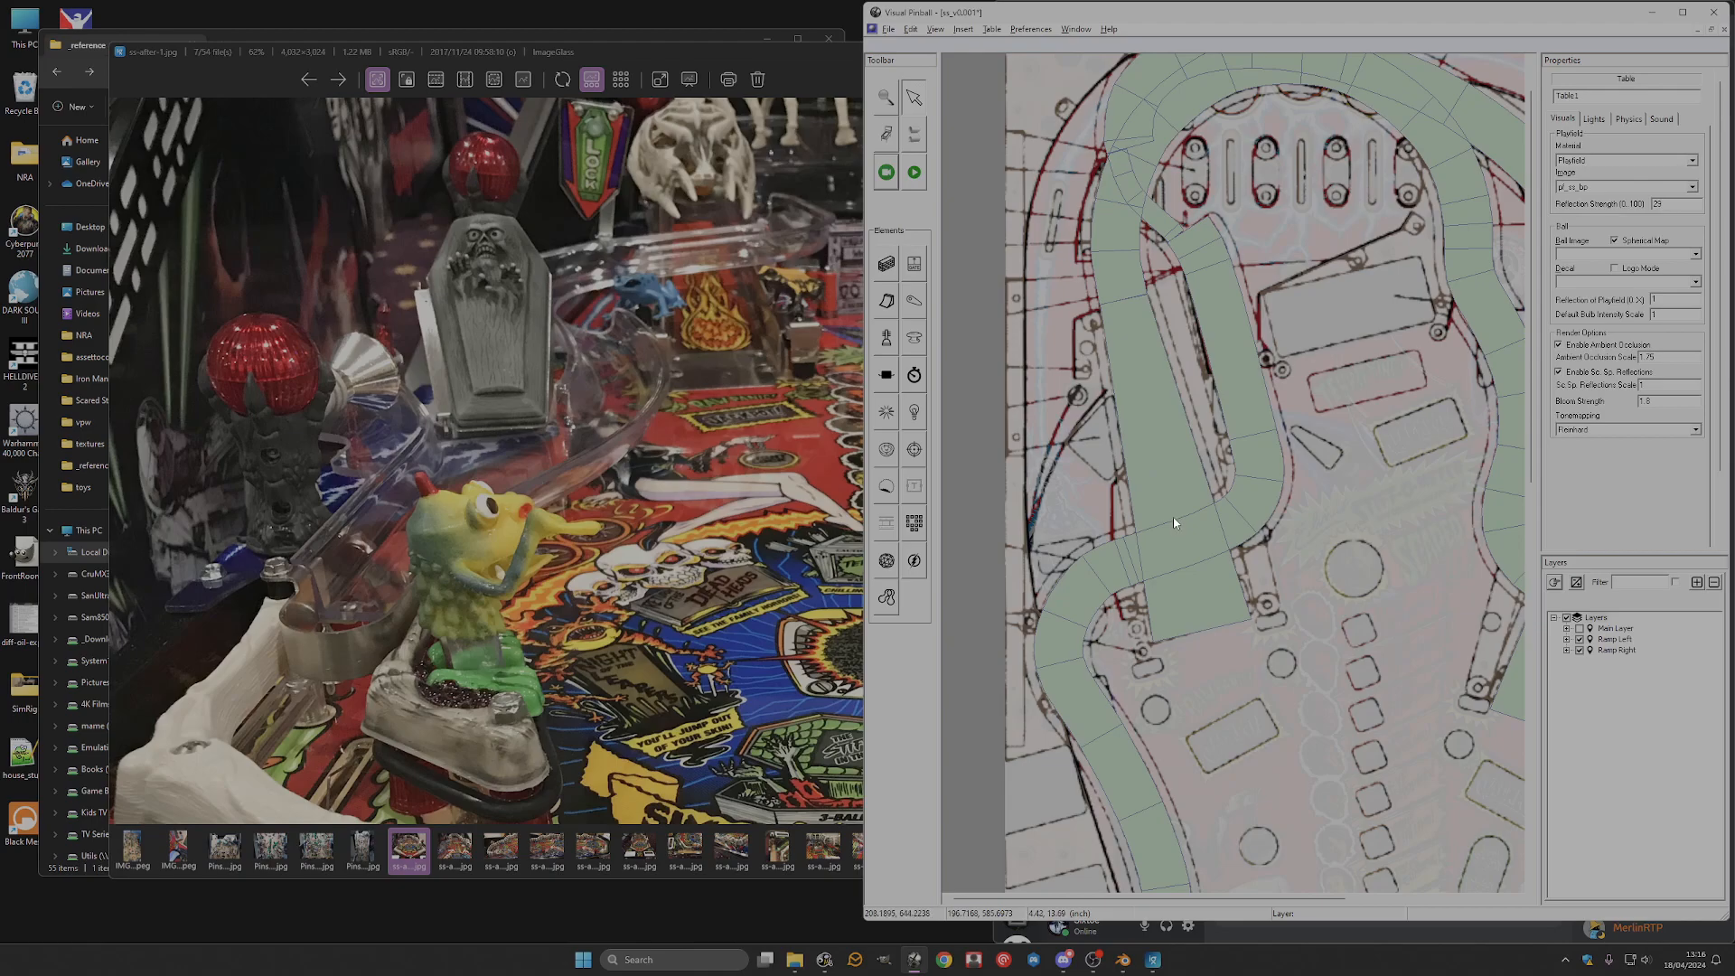
pyautogui.rightClick(1173, 517)
pyautogui.click(1196, 528)
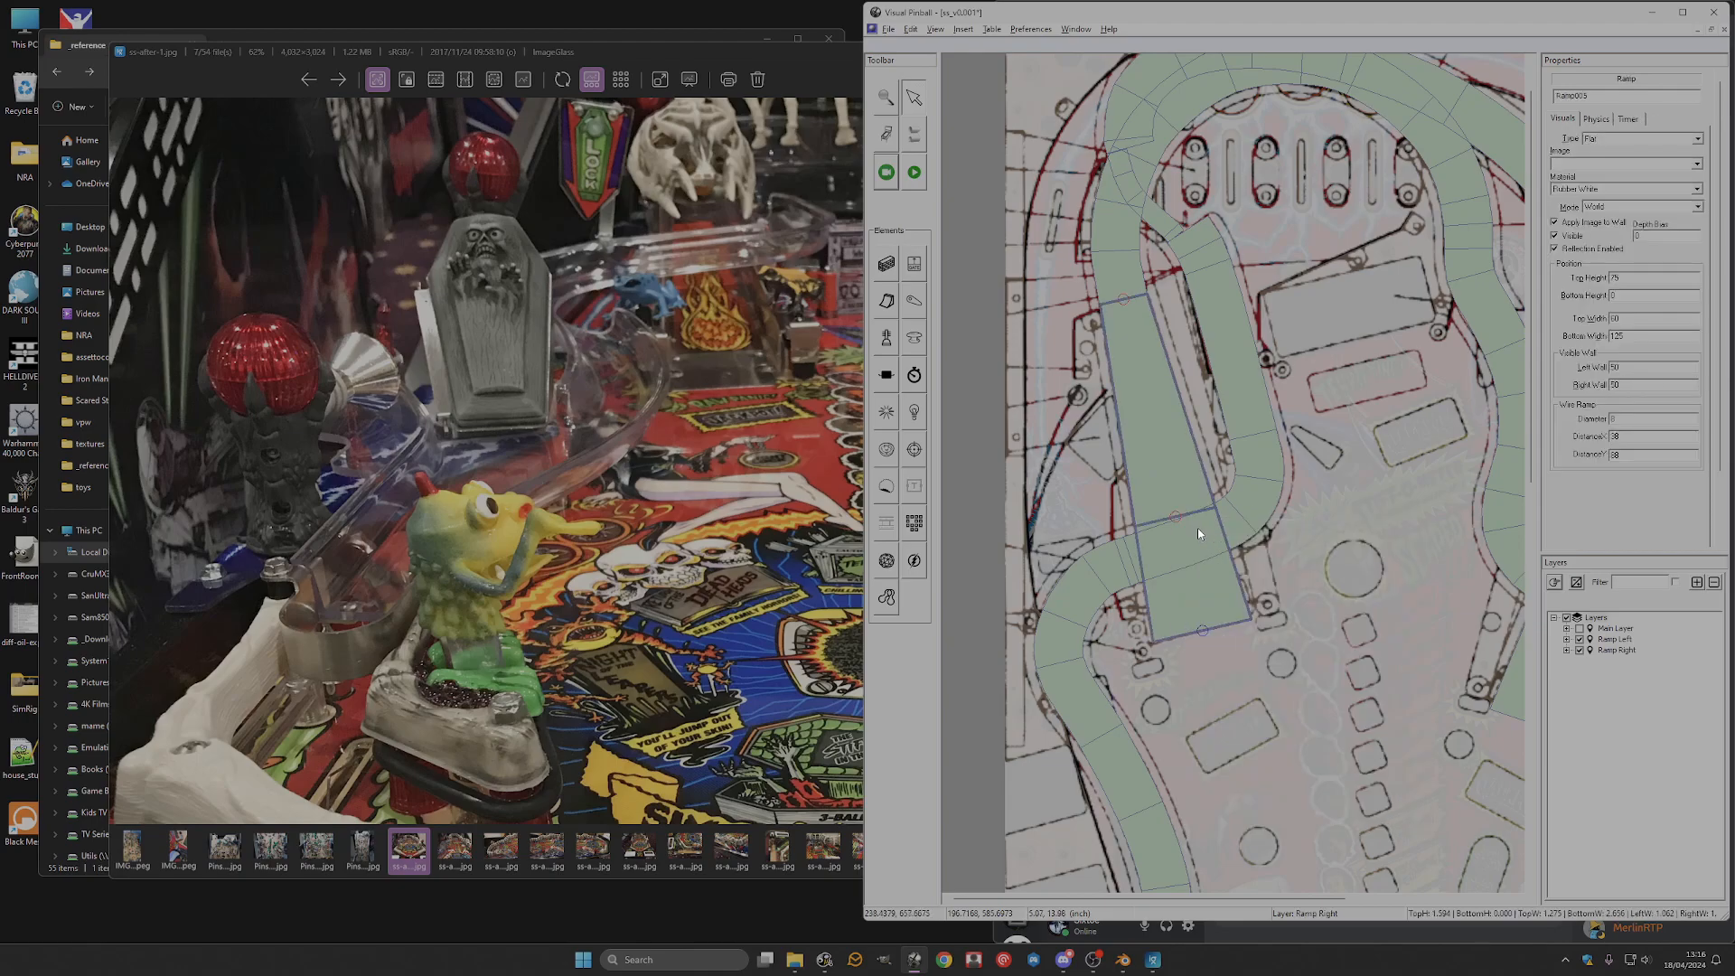
pyautogui.click(1175, 519)
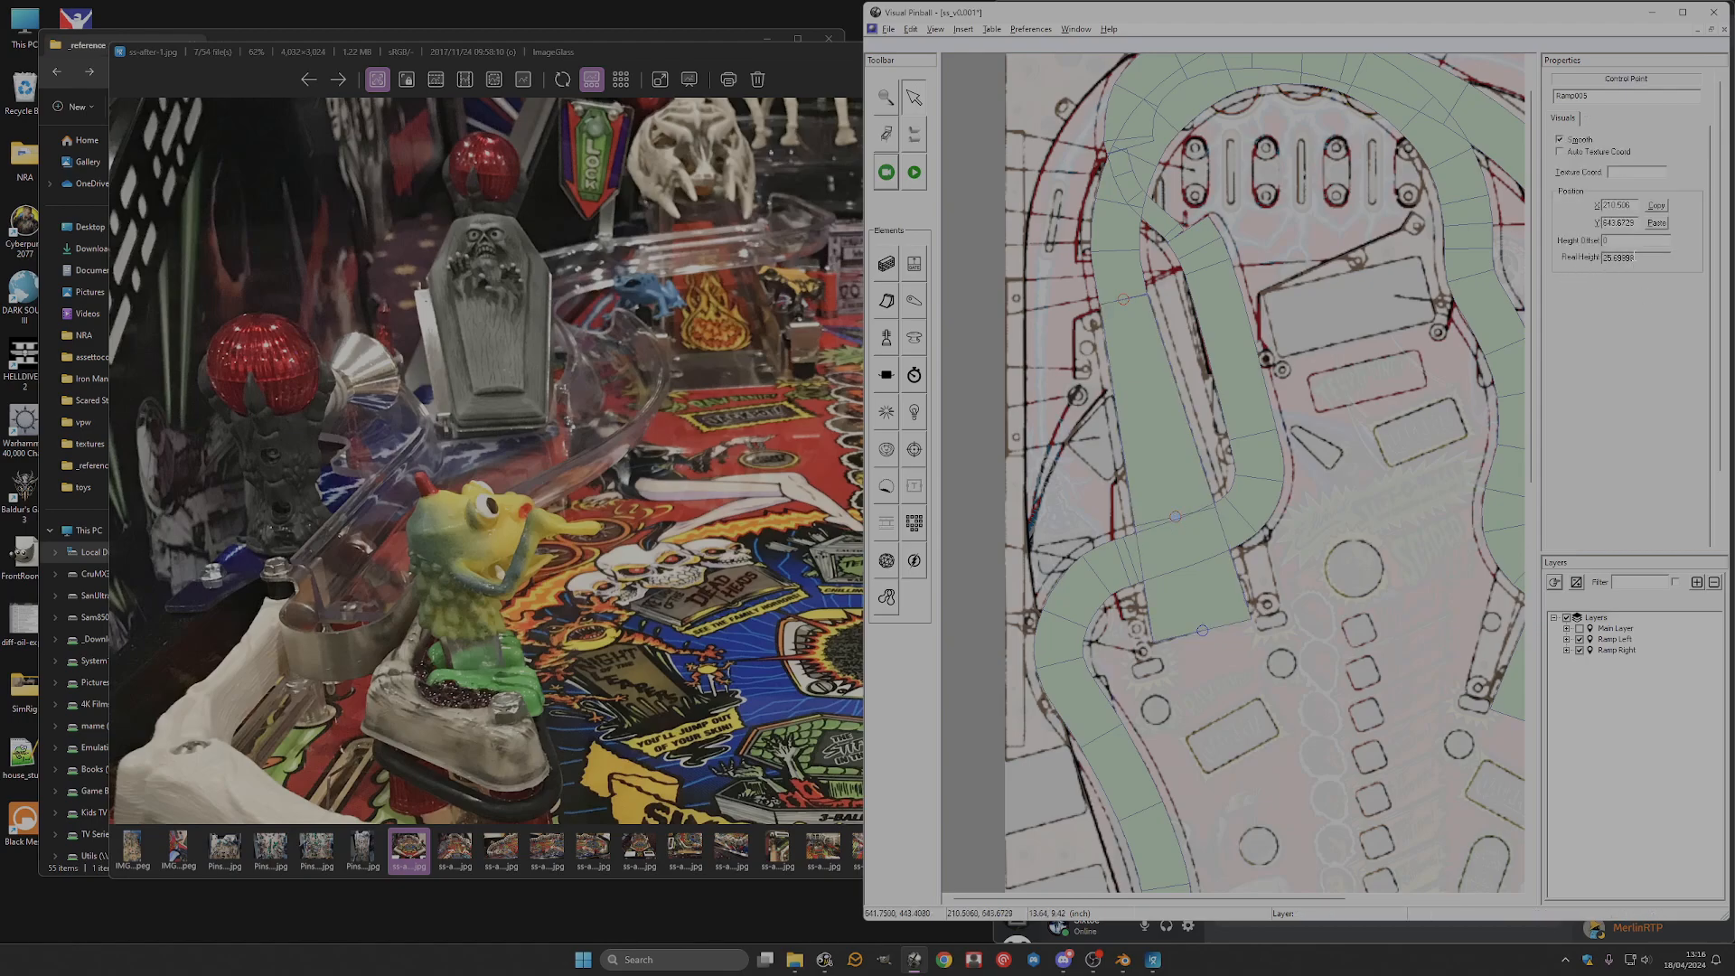
# Compare the height of Ramp005 at its new control point with the height of the lower red ramp crossing above it.
pyautogui.click(1249, 518)
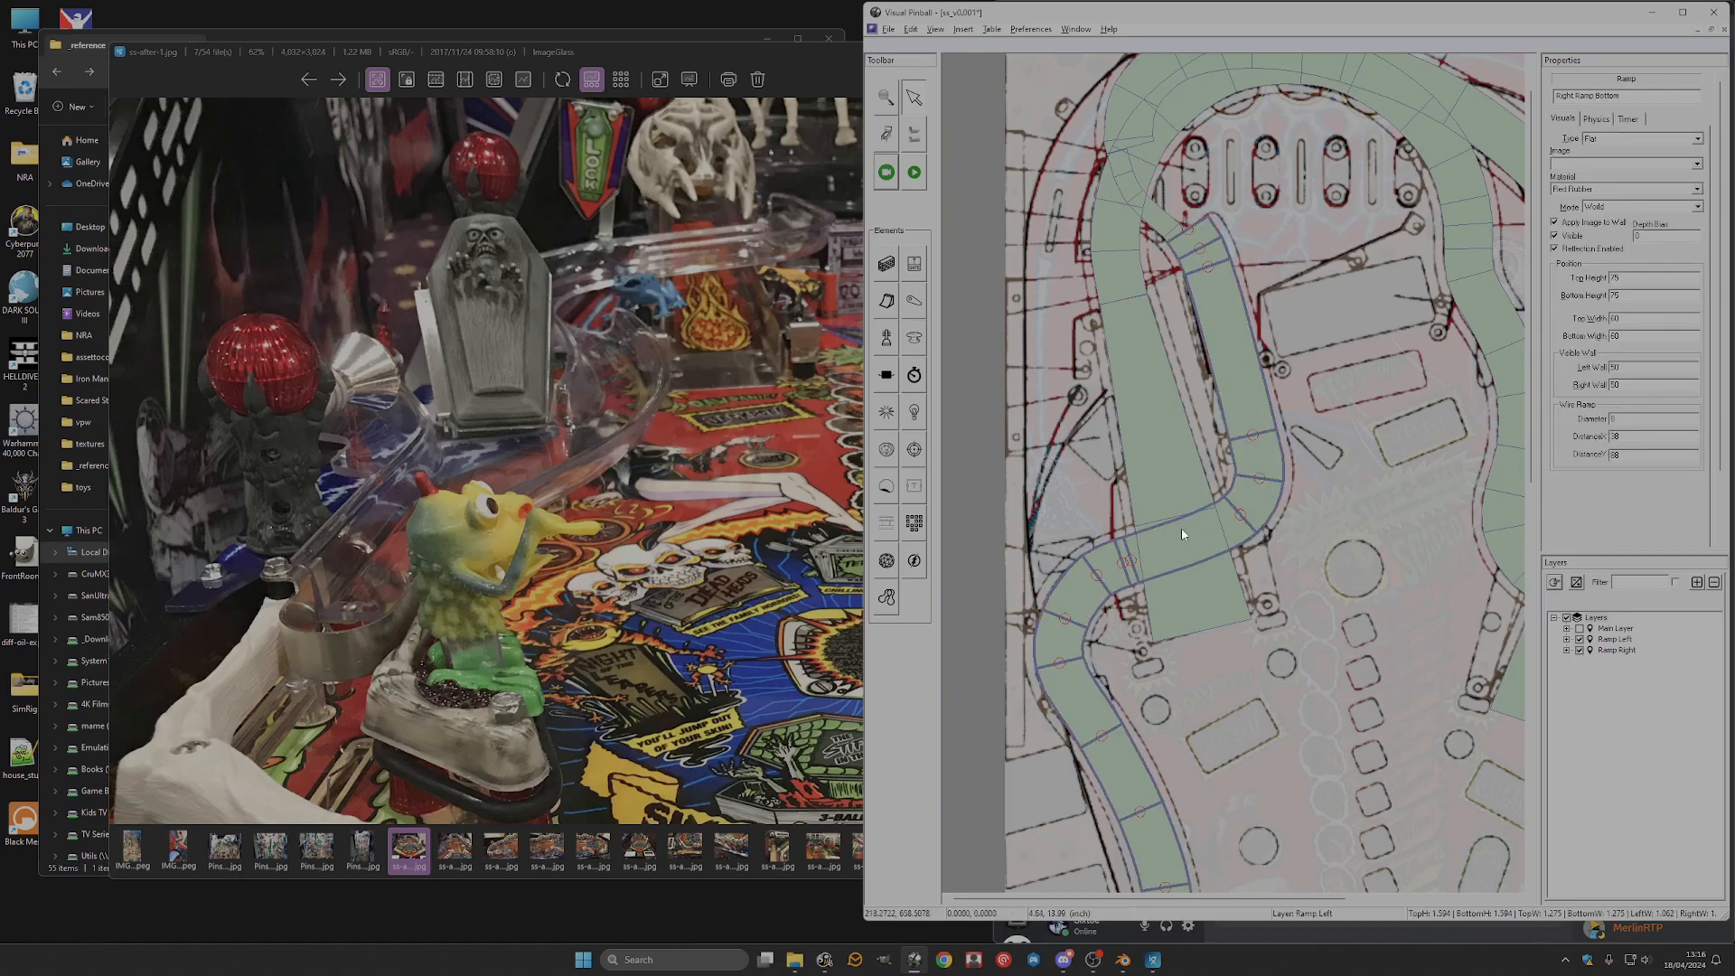
pyautogui.click(1182, 484)
pyautogui.click(1252, 518)
pyautogui.click(1166, 497)
pyautogui.click(1174, 517)
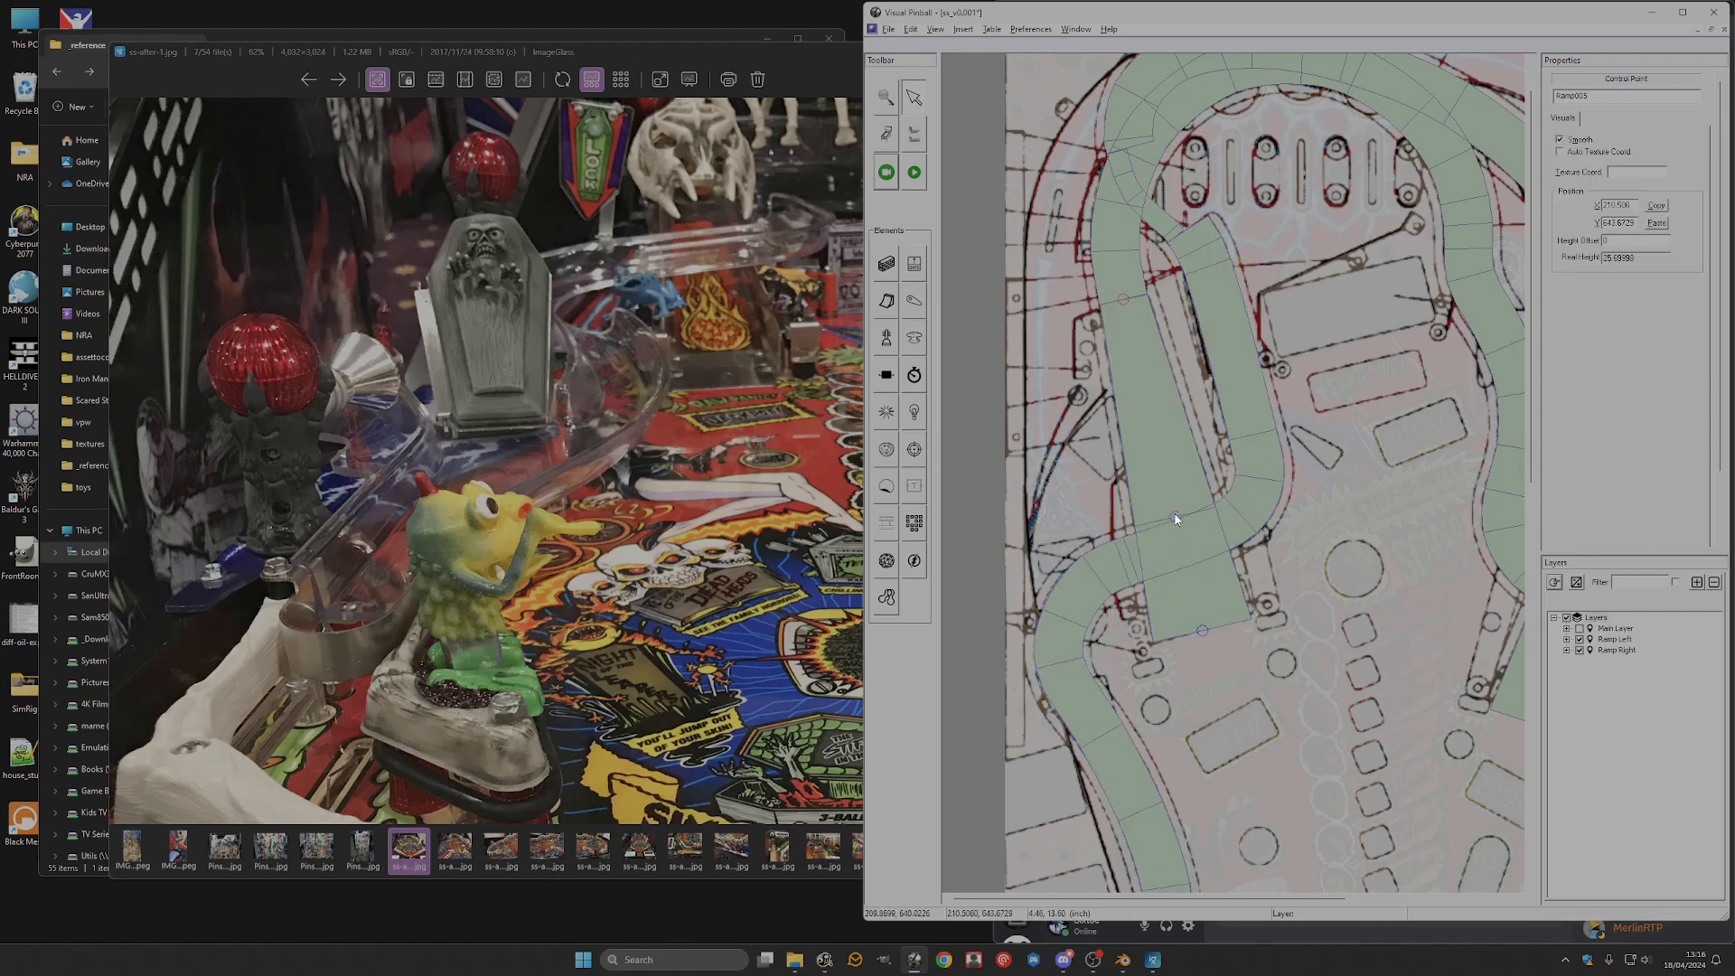
pyautogui.click(1251, 496)
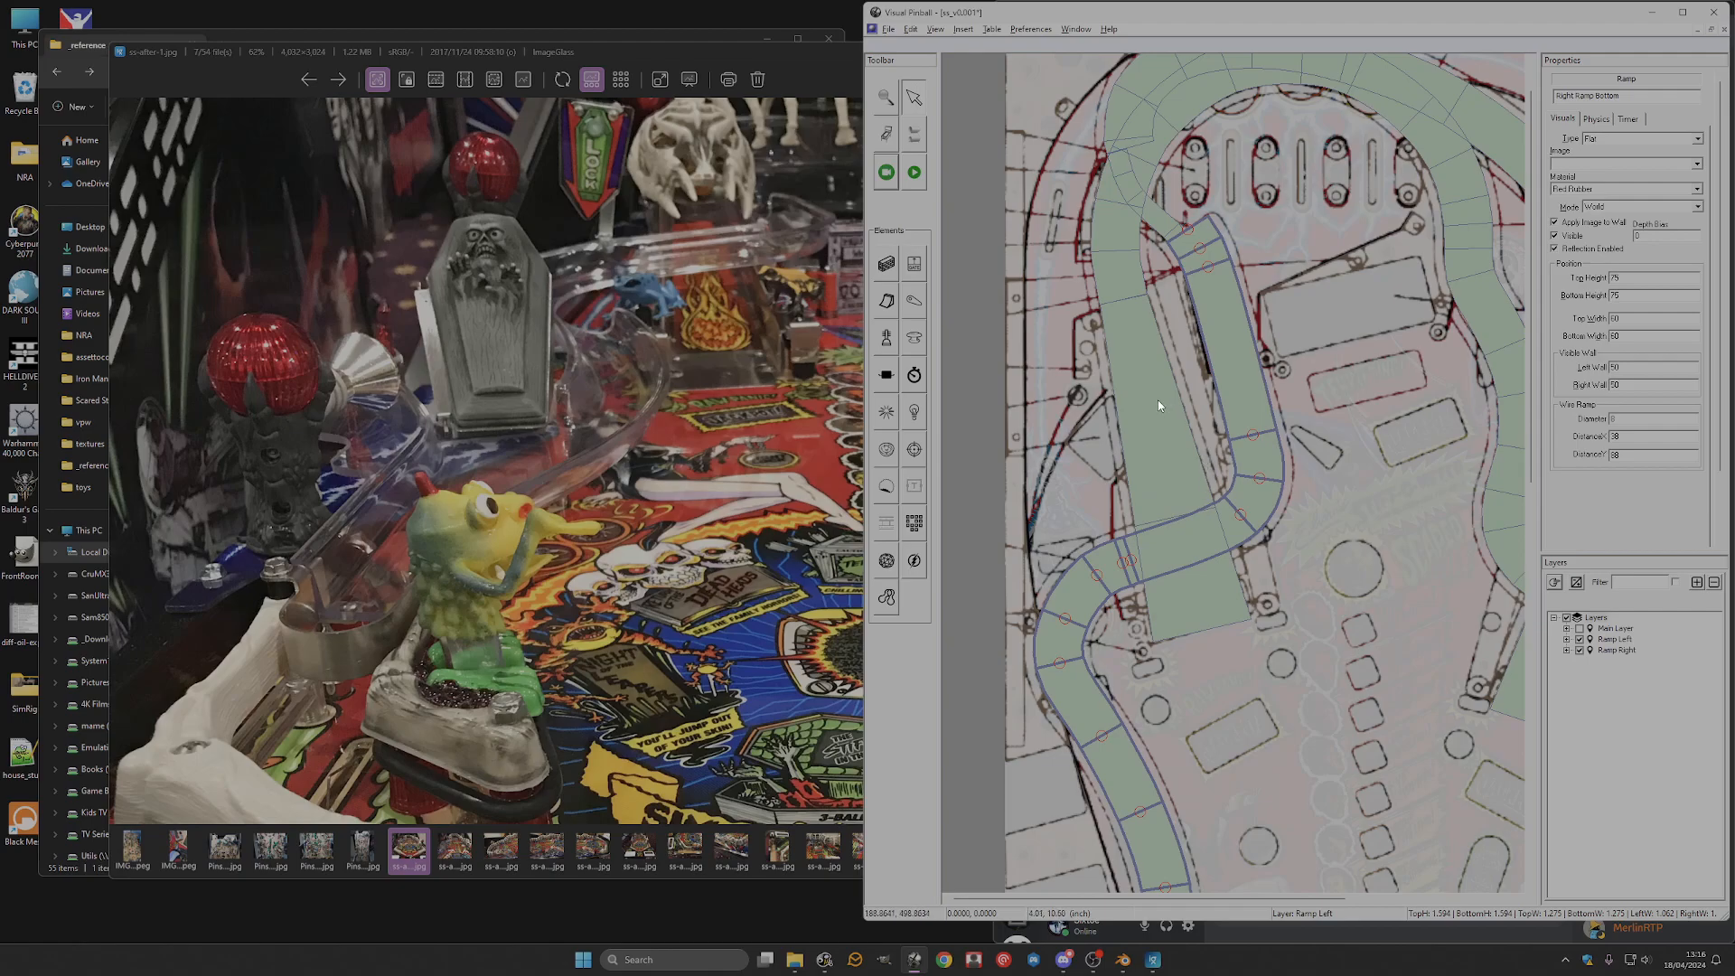
# Check the heights of the long white ramp and the narrow red section where they cross, and compare the crossing with the reference photo.
pyautogui.scroll(1, 1160, 407)
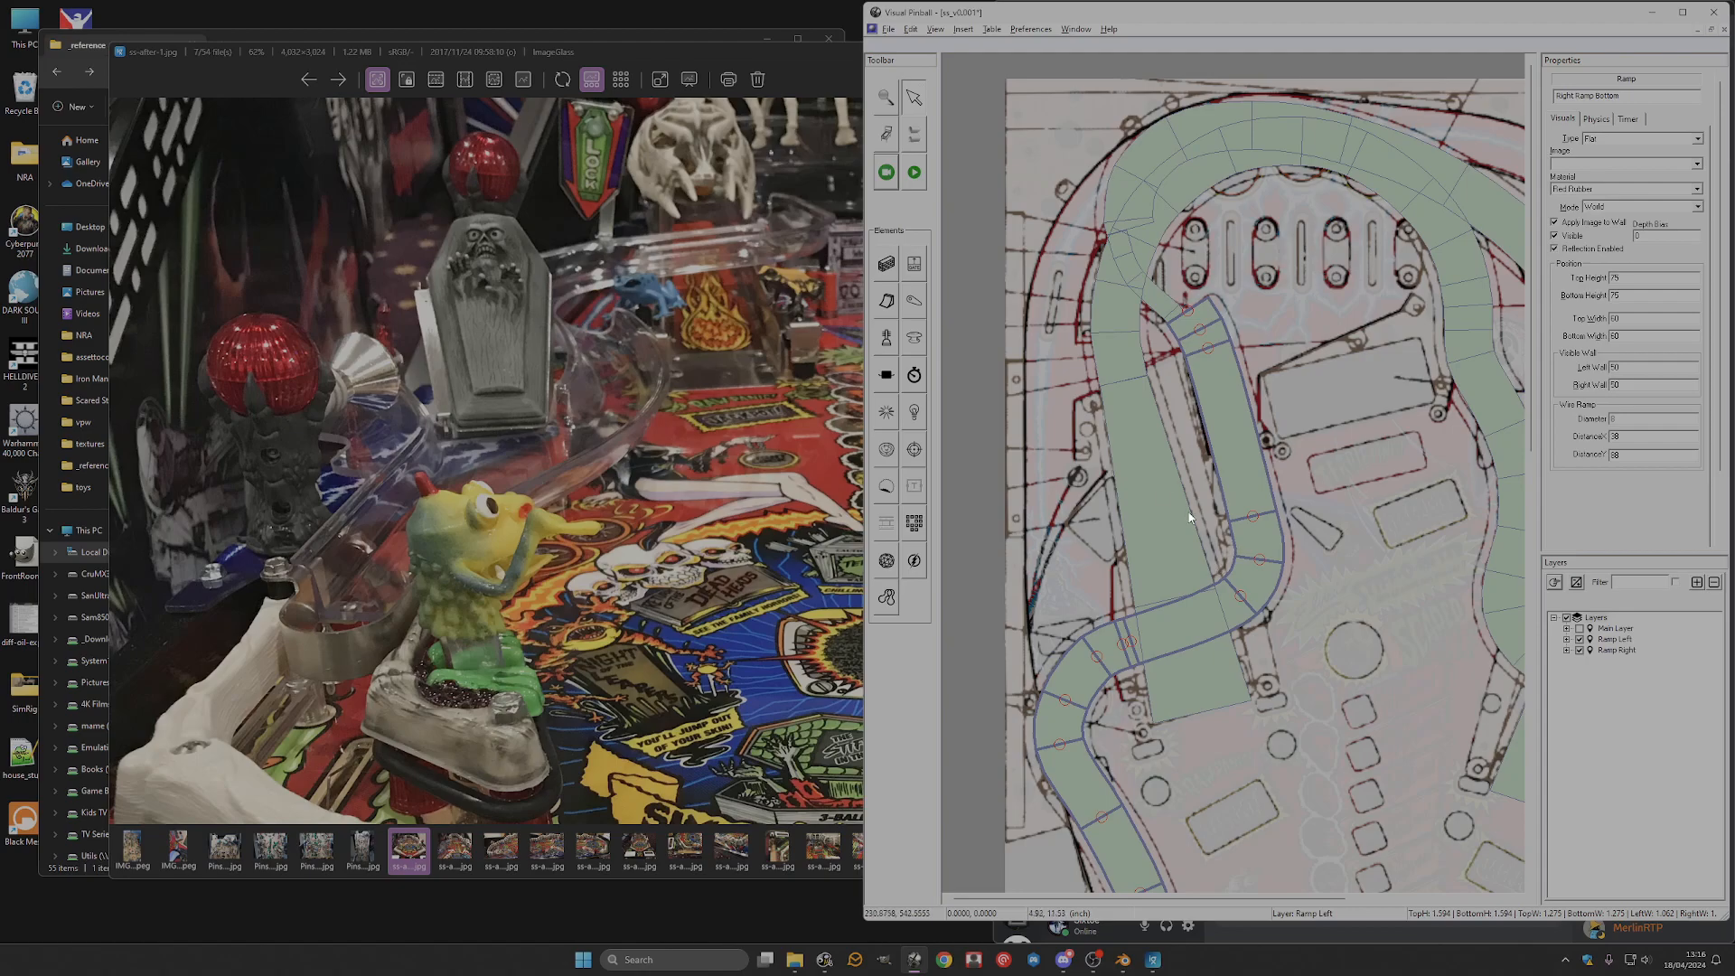
pyautogui.click(1122, 336)
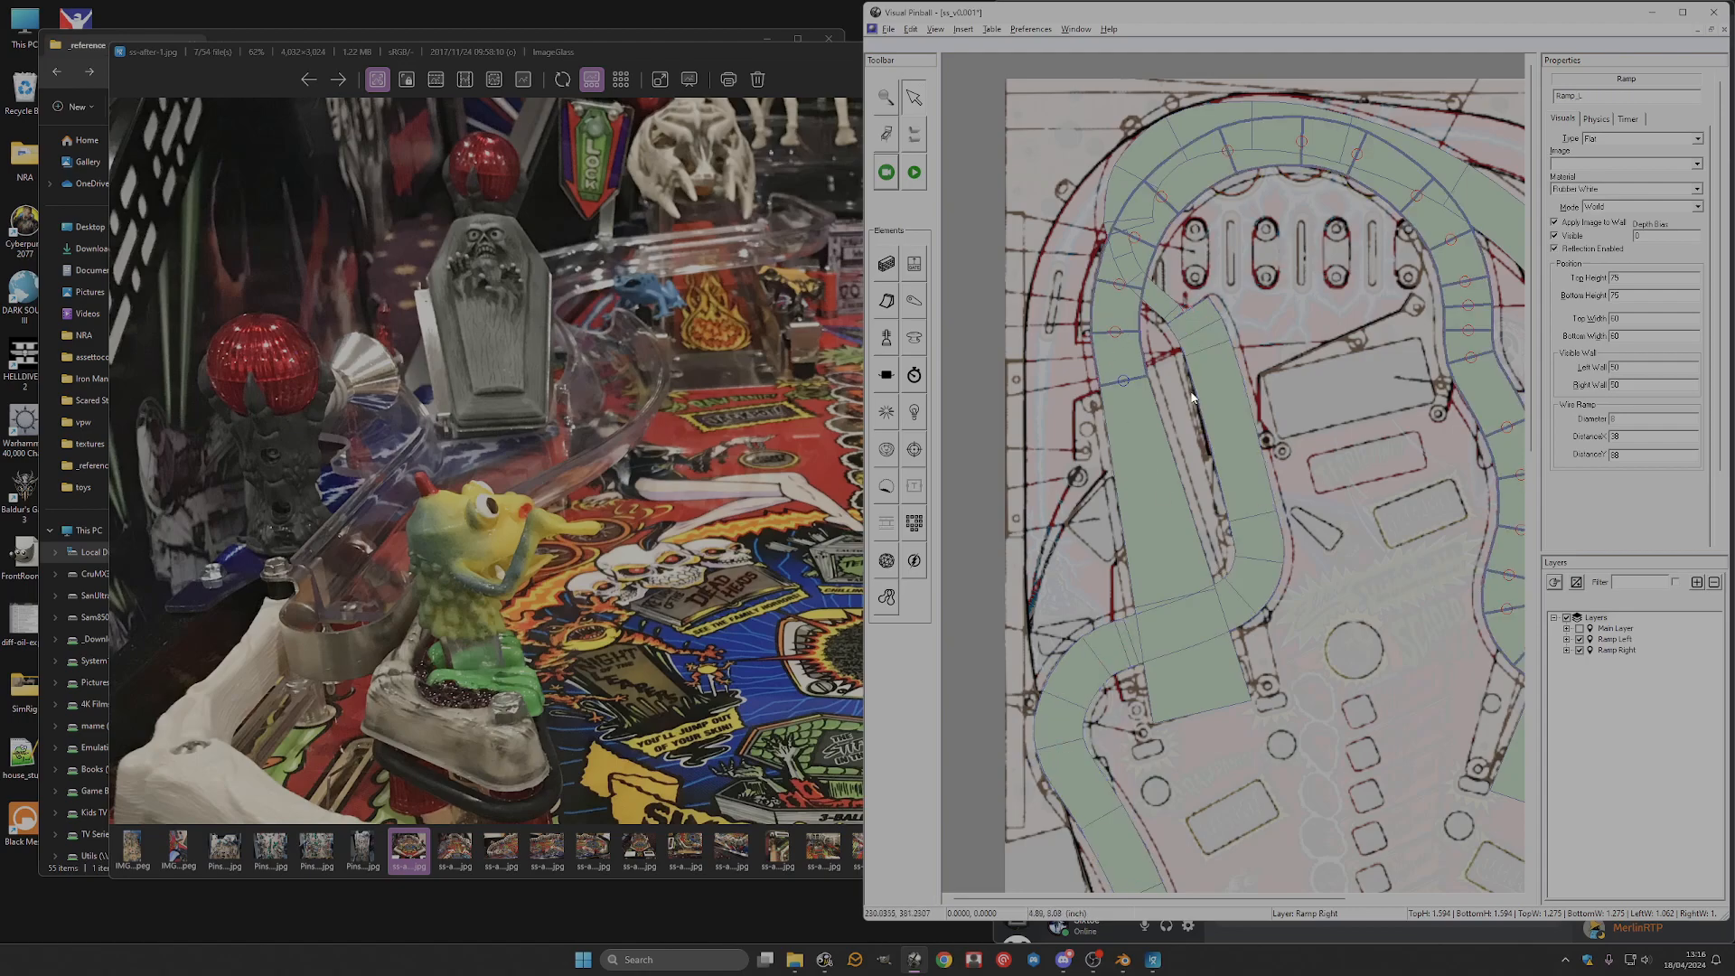
pyautogui.click(1166, 310)
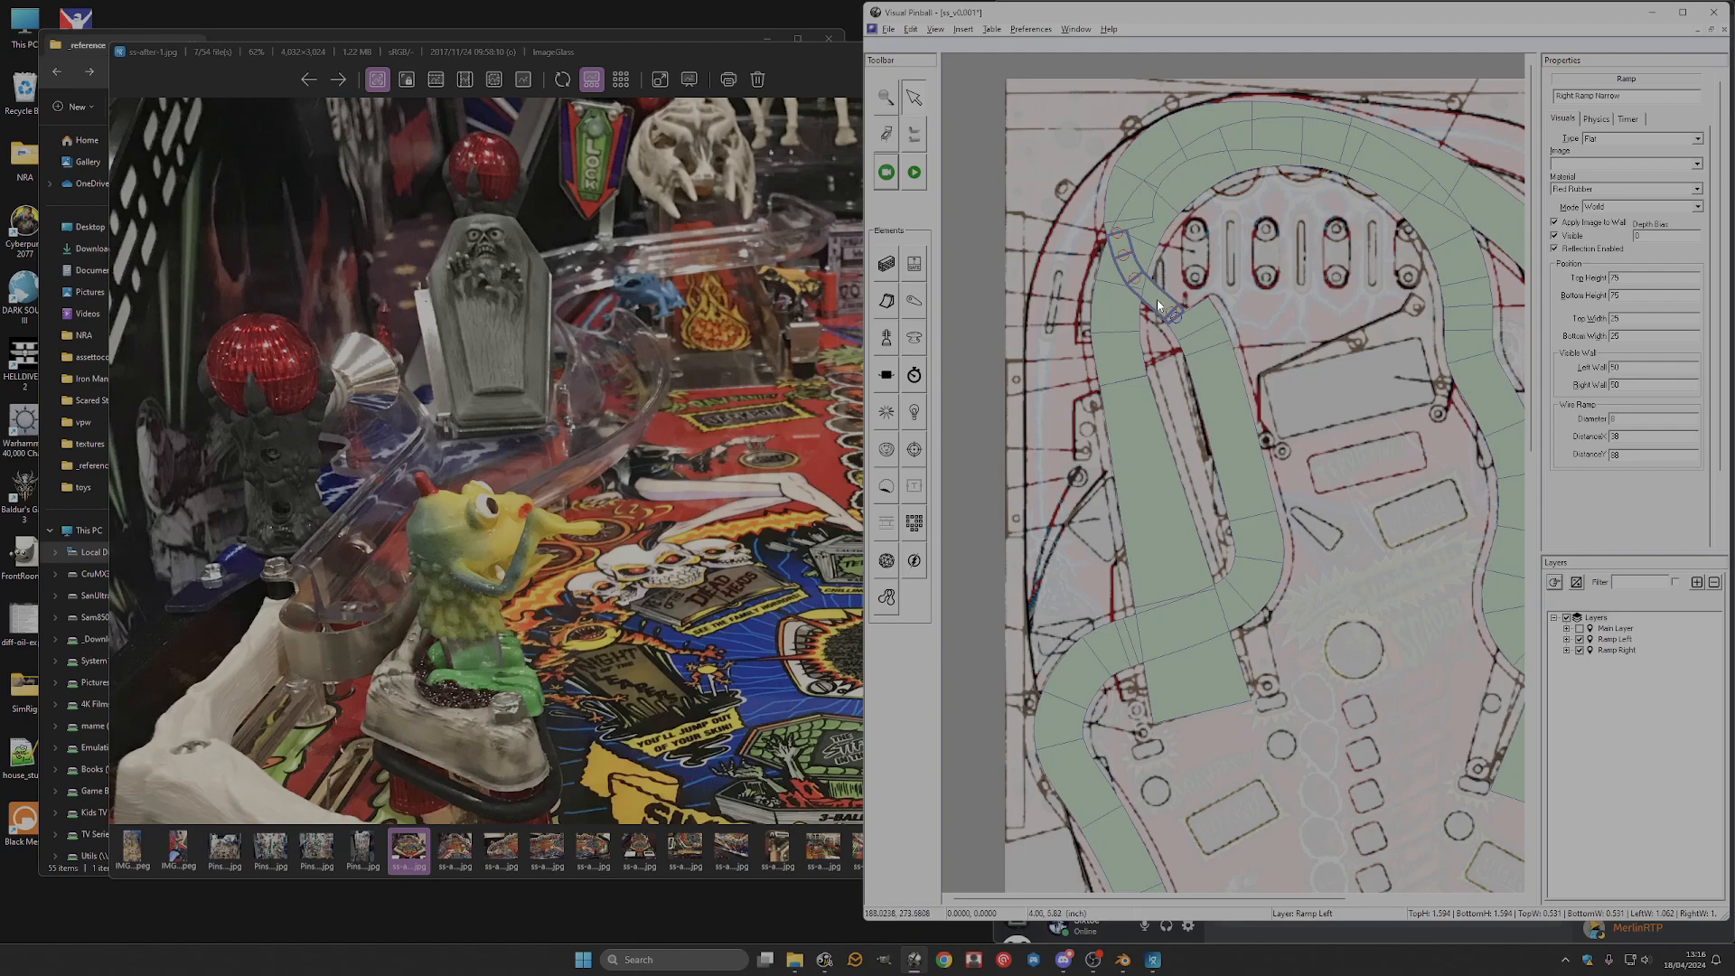
pyautogui.click(1131, 322)
pyautogui.click(1118, 288)
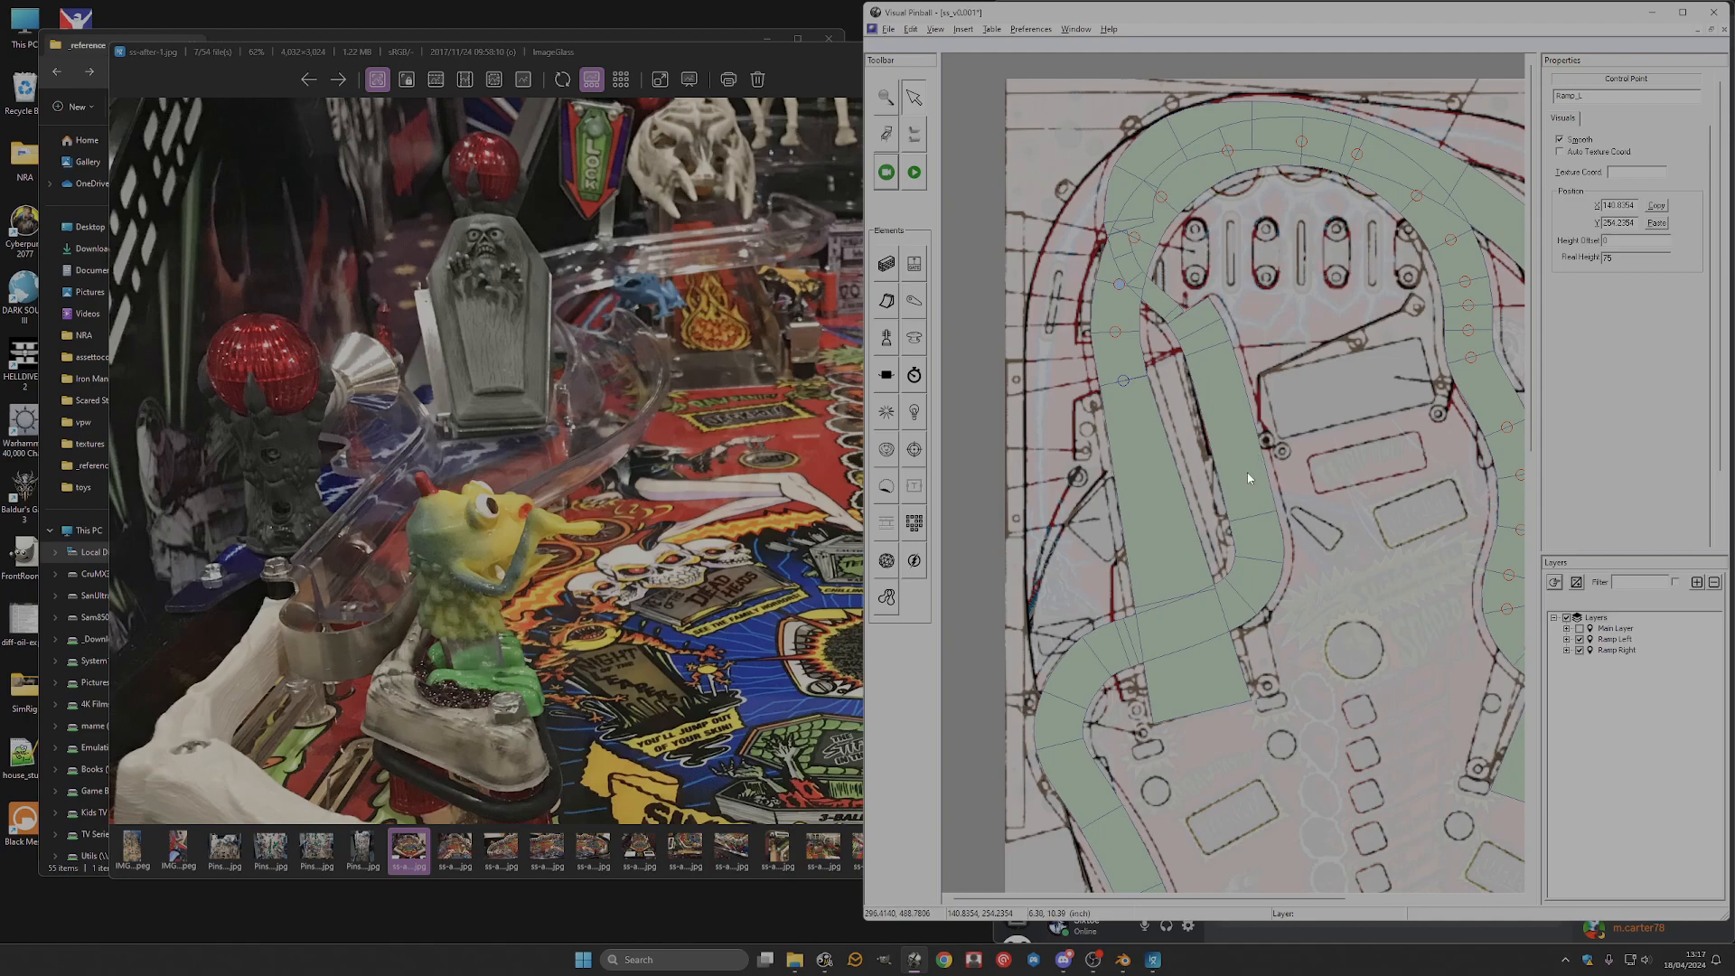
pyautogui.click(1133, 314)
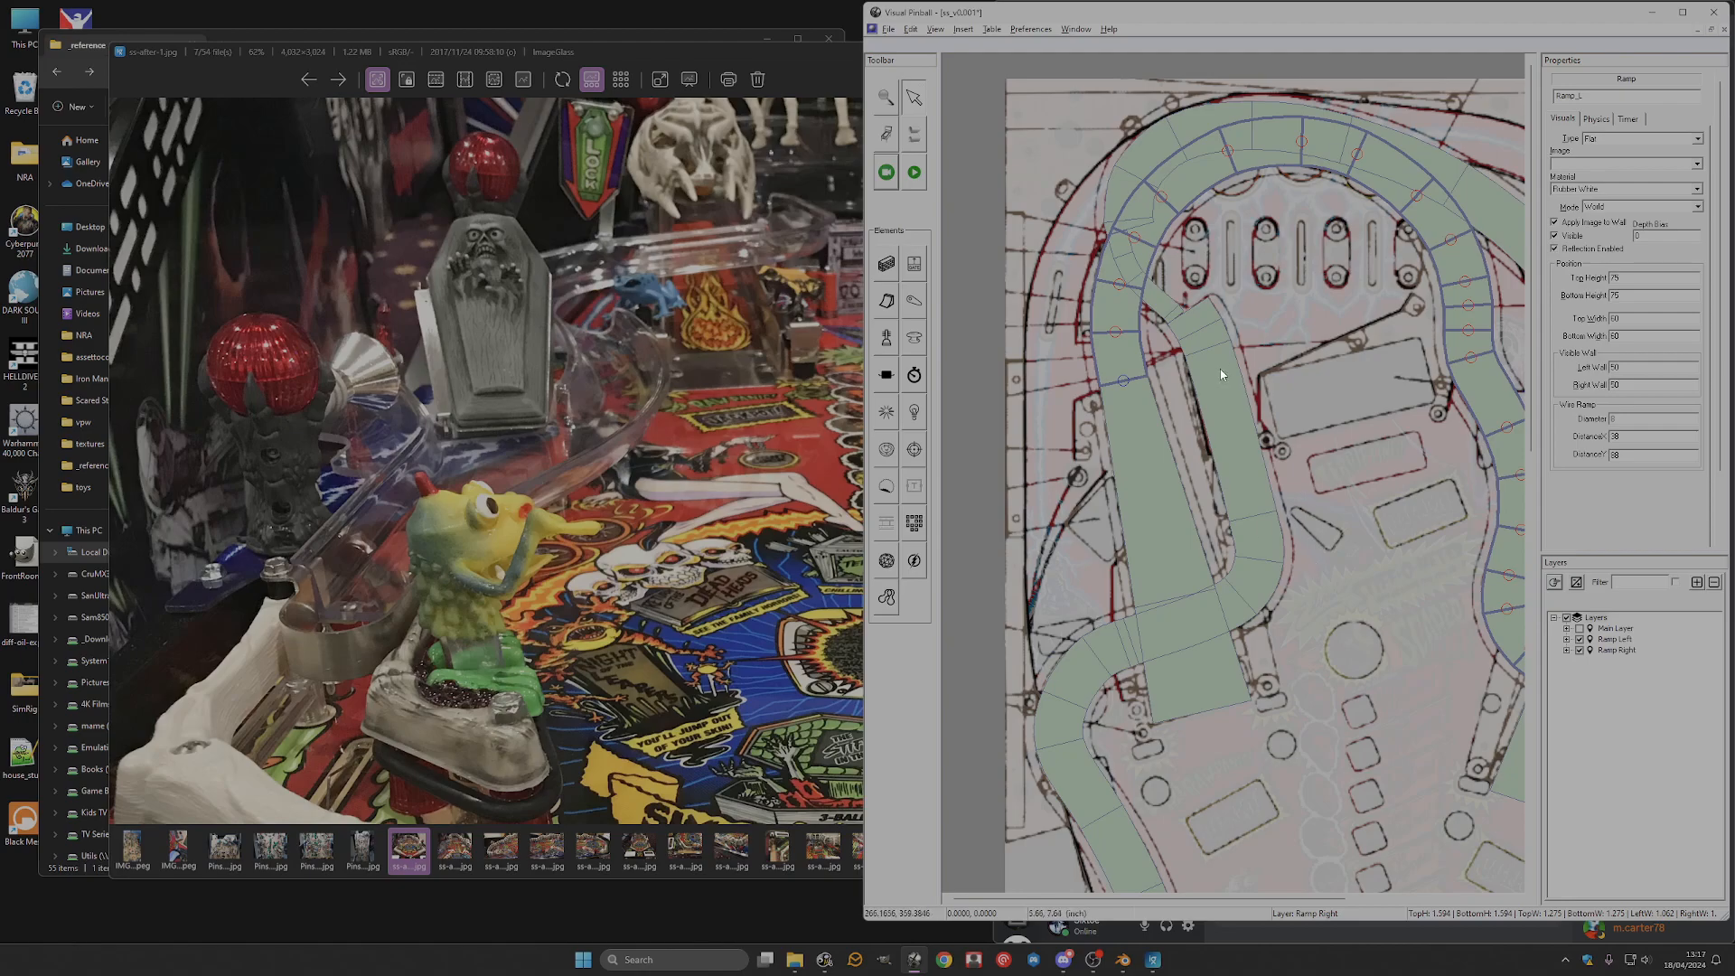
pyautogui.scroll(-2, 1229, 388)
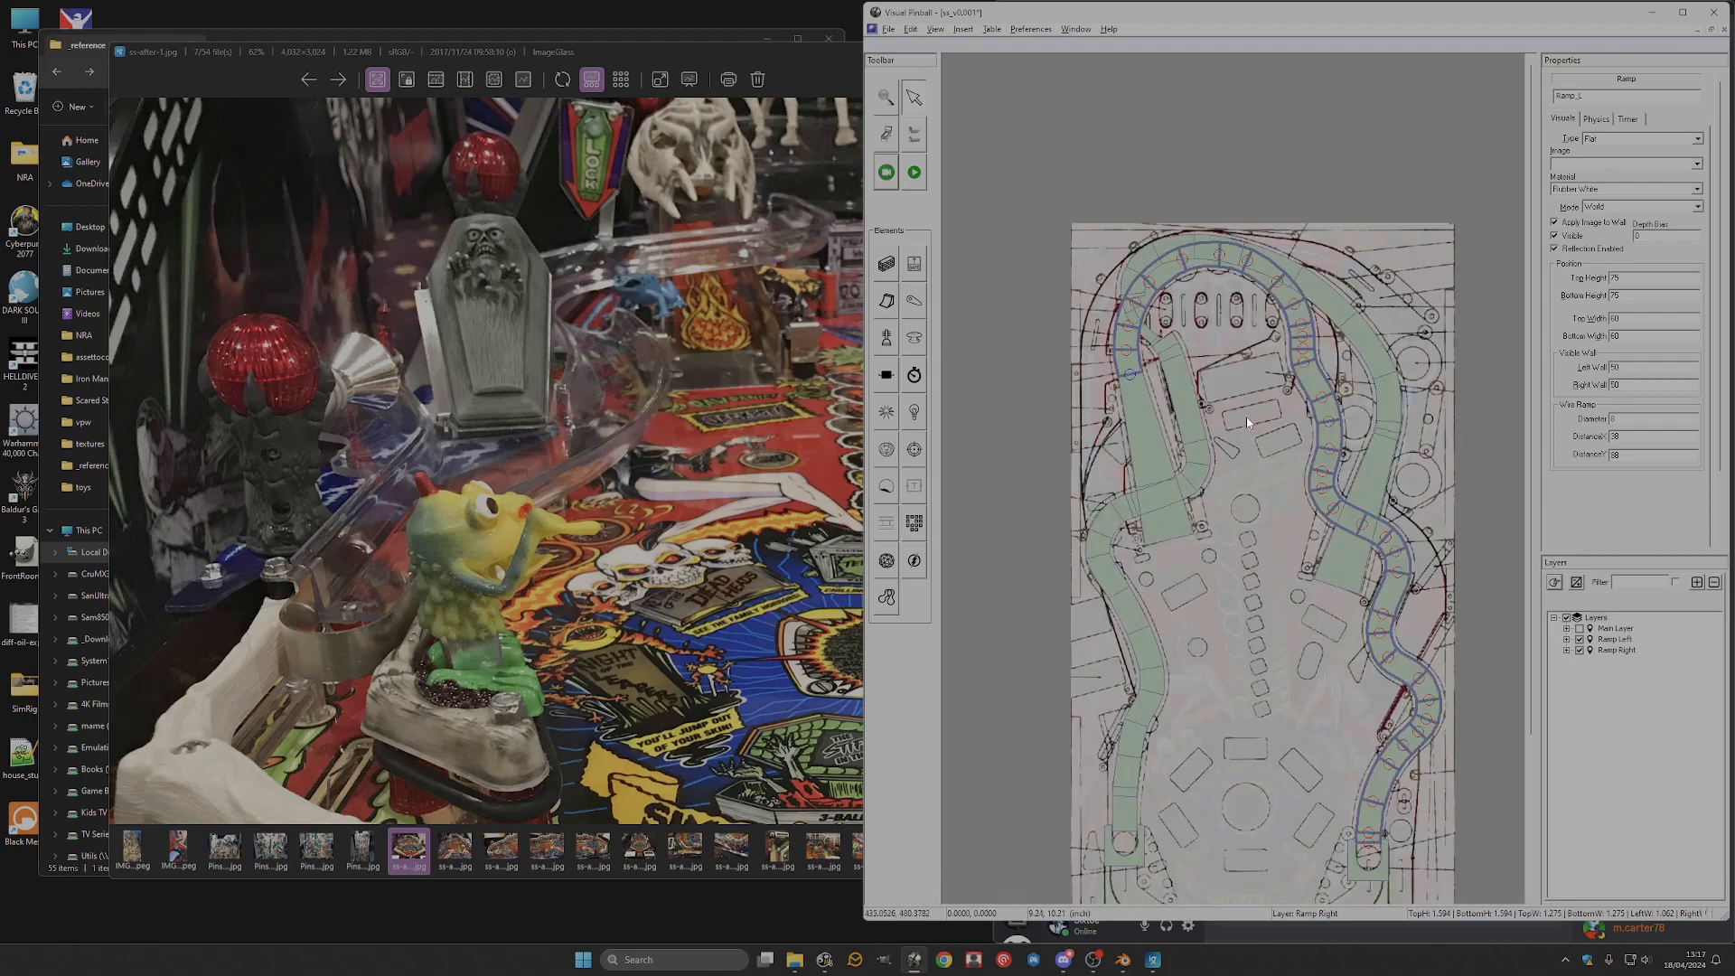
pyautogui.scroll(1, 1245, 420)
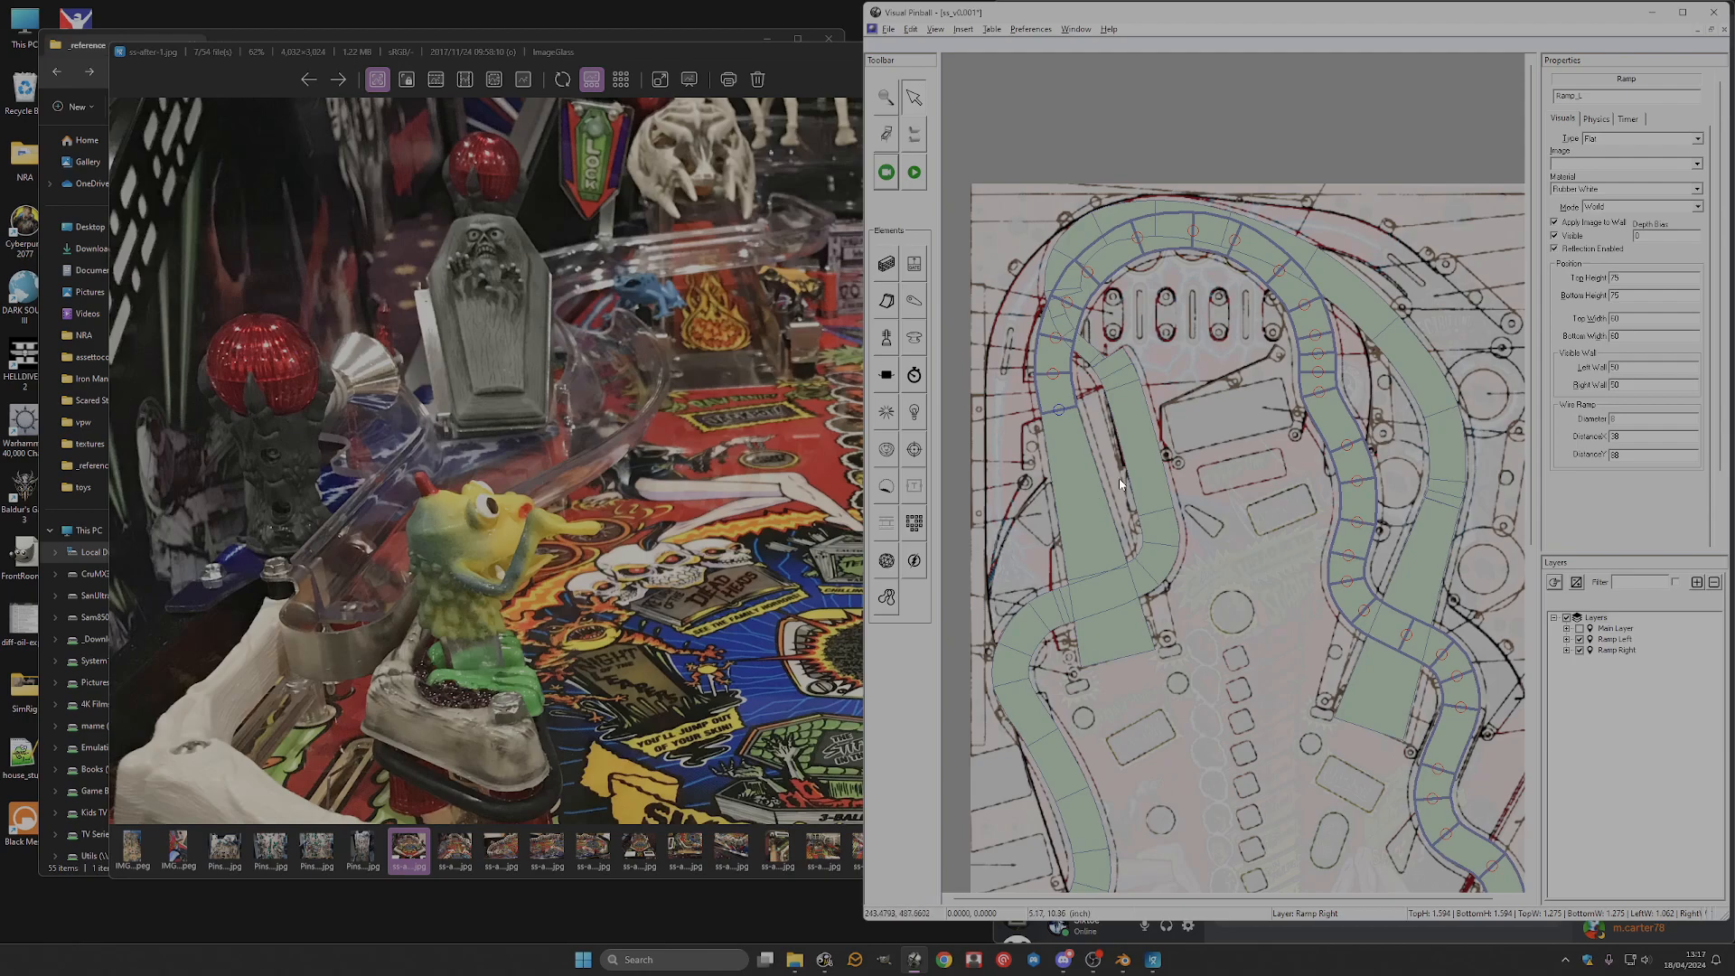
pyautogui.click(753, 316)
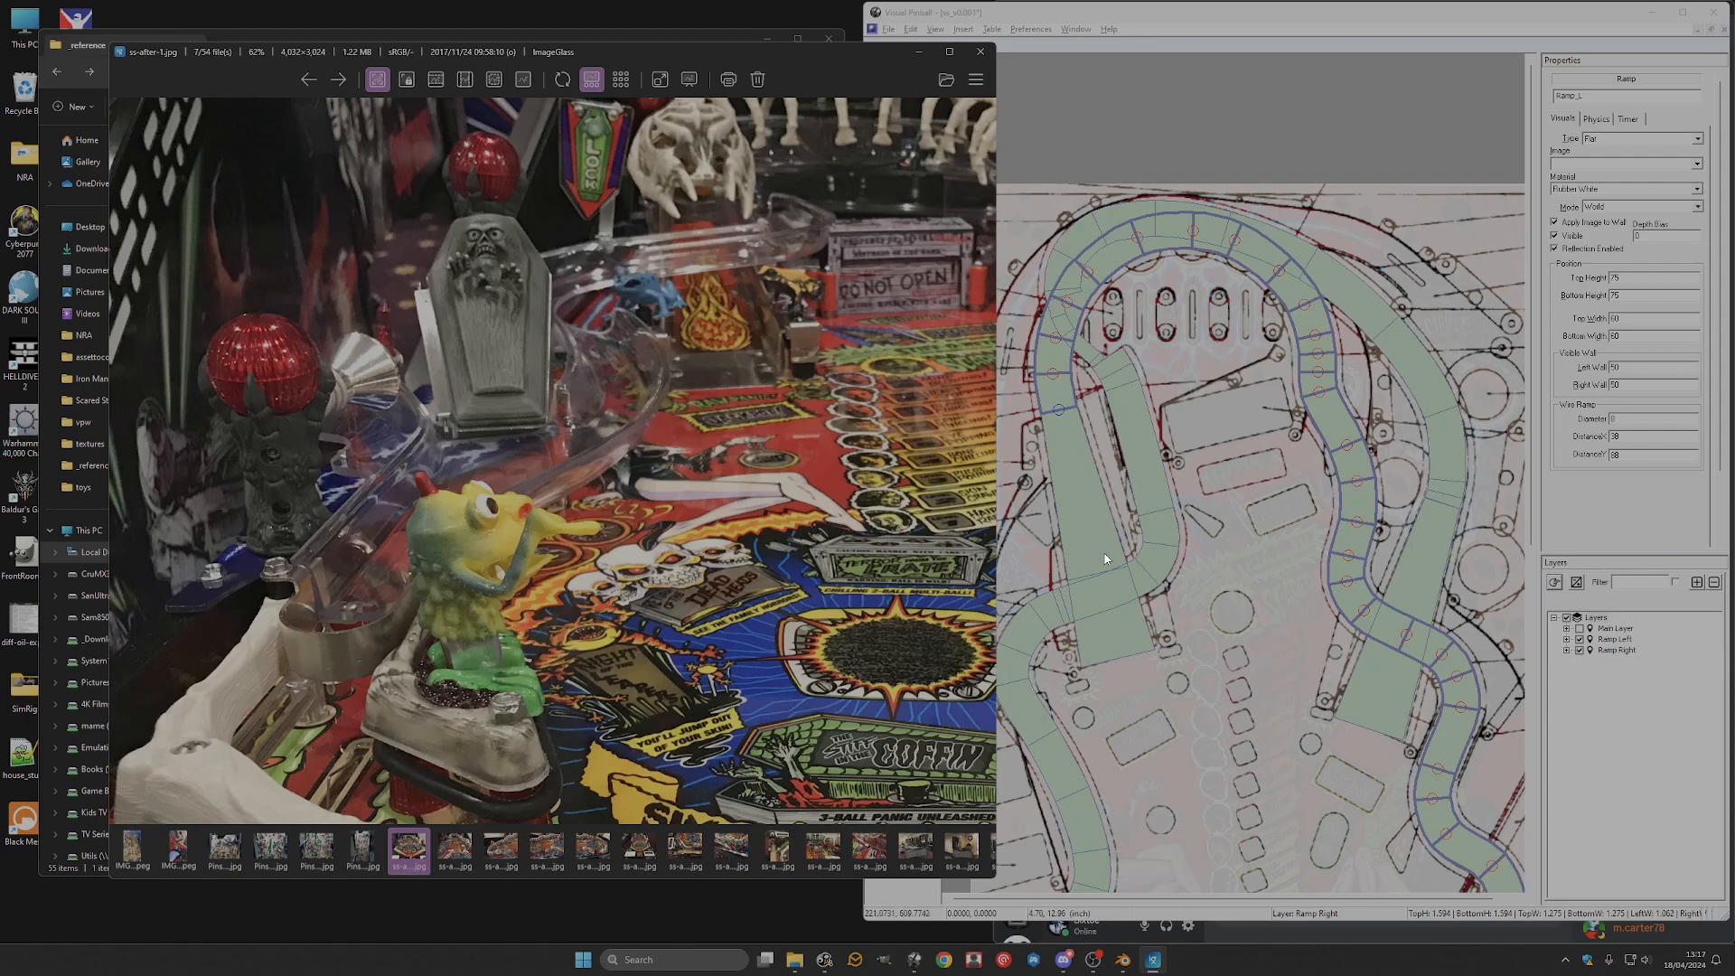
# Set the top and bottom heights of the lower red ramp and of its narrow connecting section to 90.
pyautogui.click(1100, 594)
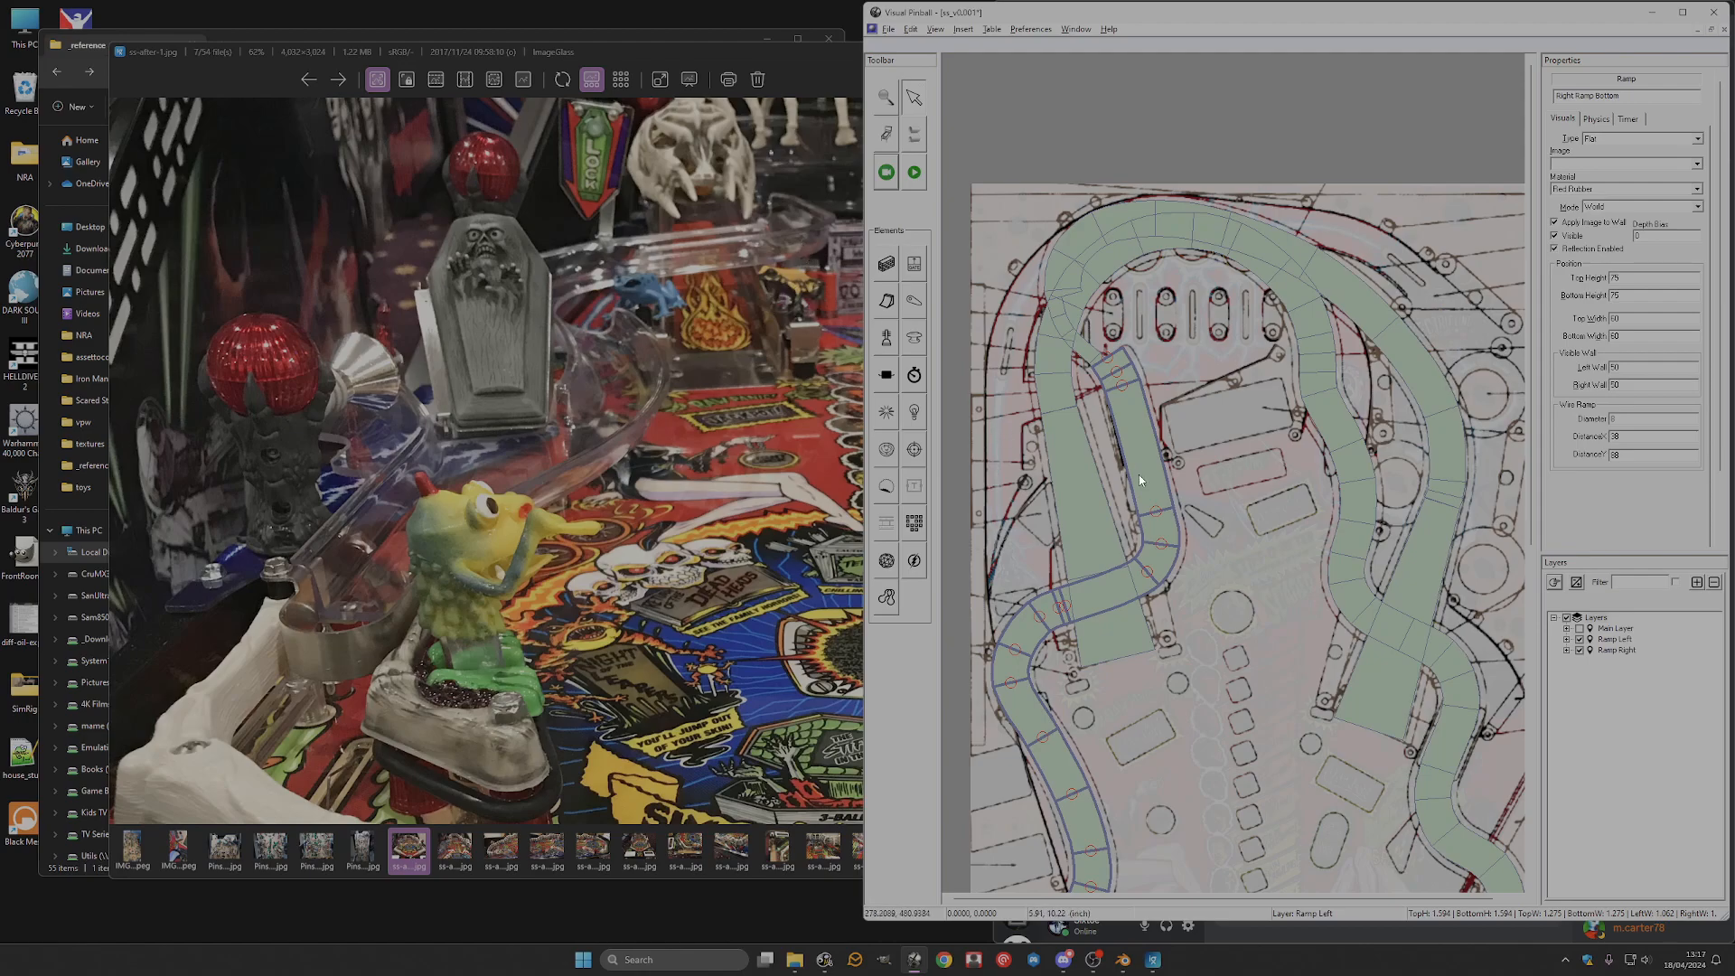
pyautogui.scroll(-3, 1138, 475)
pyautogui.moveTo(1644, 281); pyautogui.dragTo(1400, 322)
pyautogui.write('90')
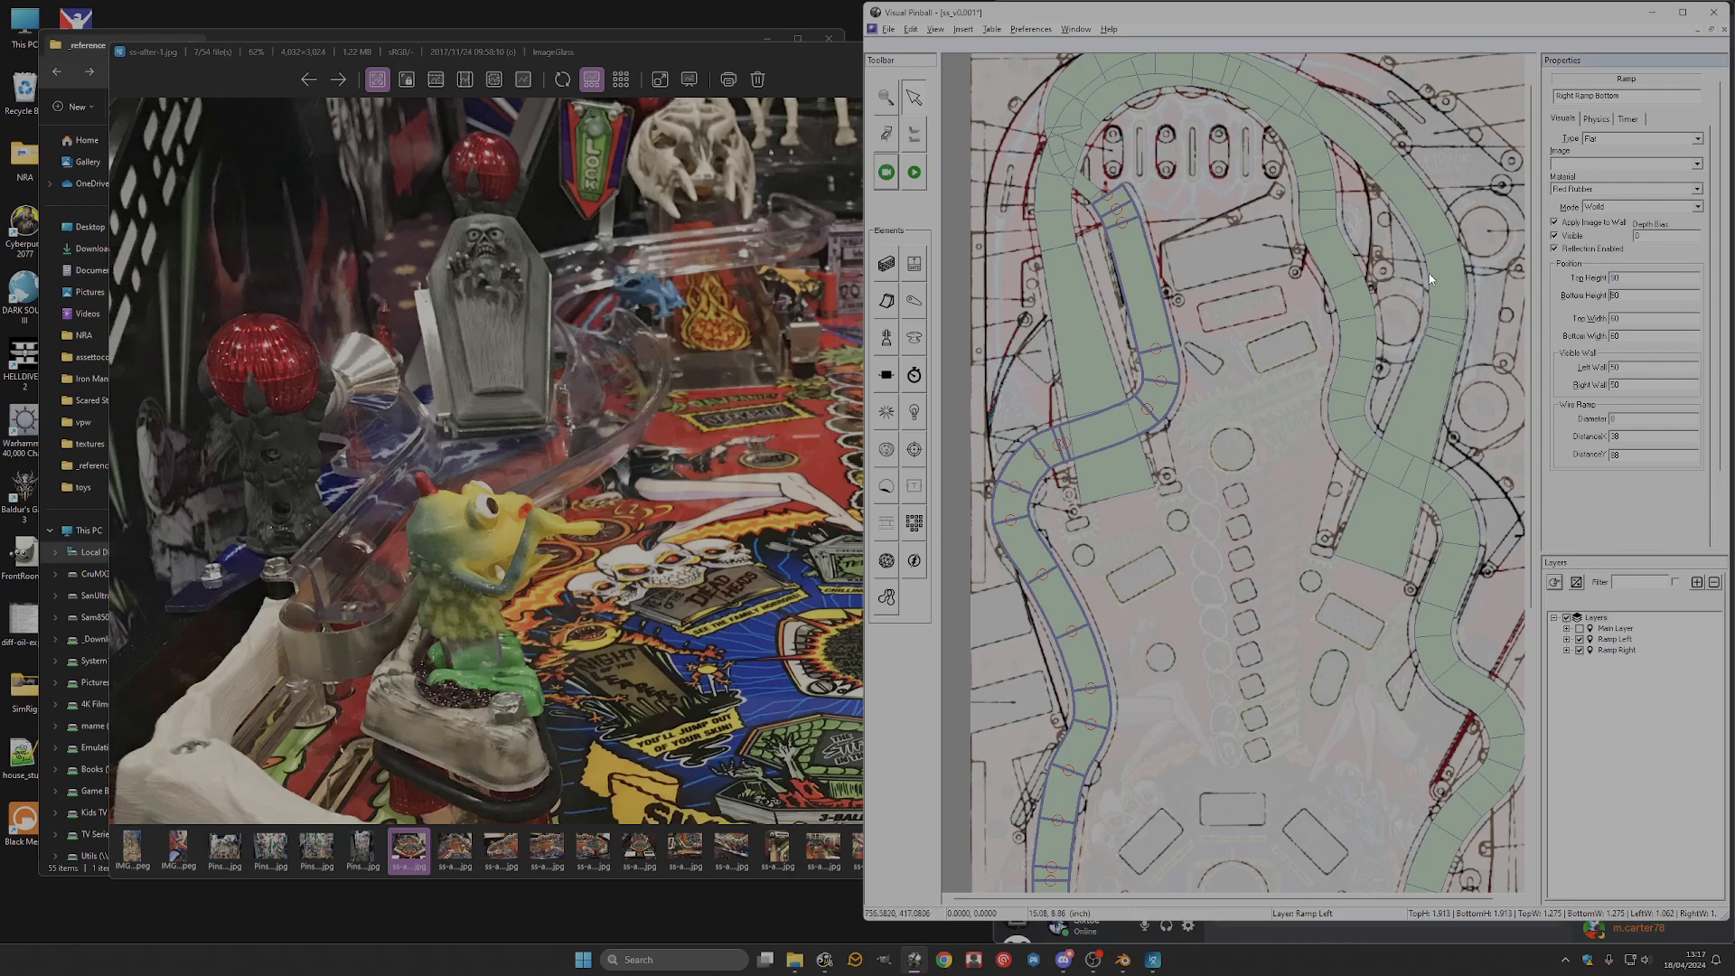
pyautogui.click(1068, 142)
# Set the curved upper red ramp's top and bottom heights to 90, and the top height of its entrance section, Ramp006, to 90.
pyautogui.click(1452, 365)
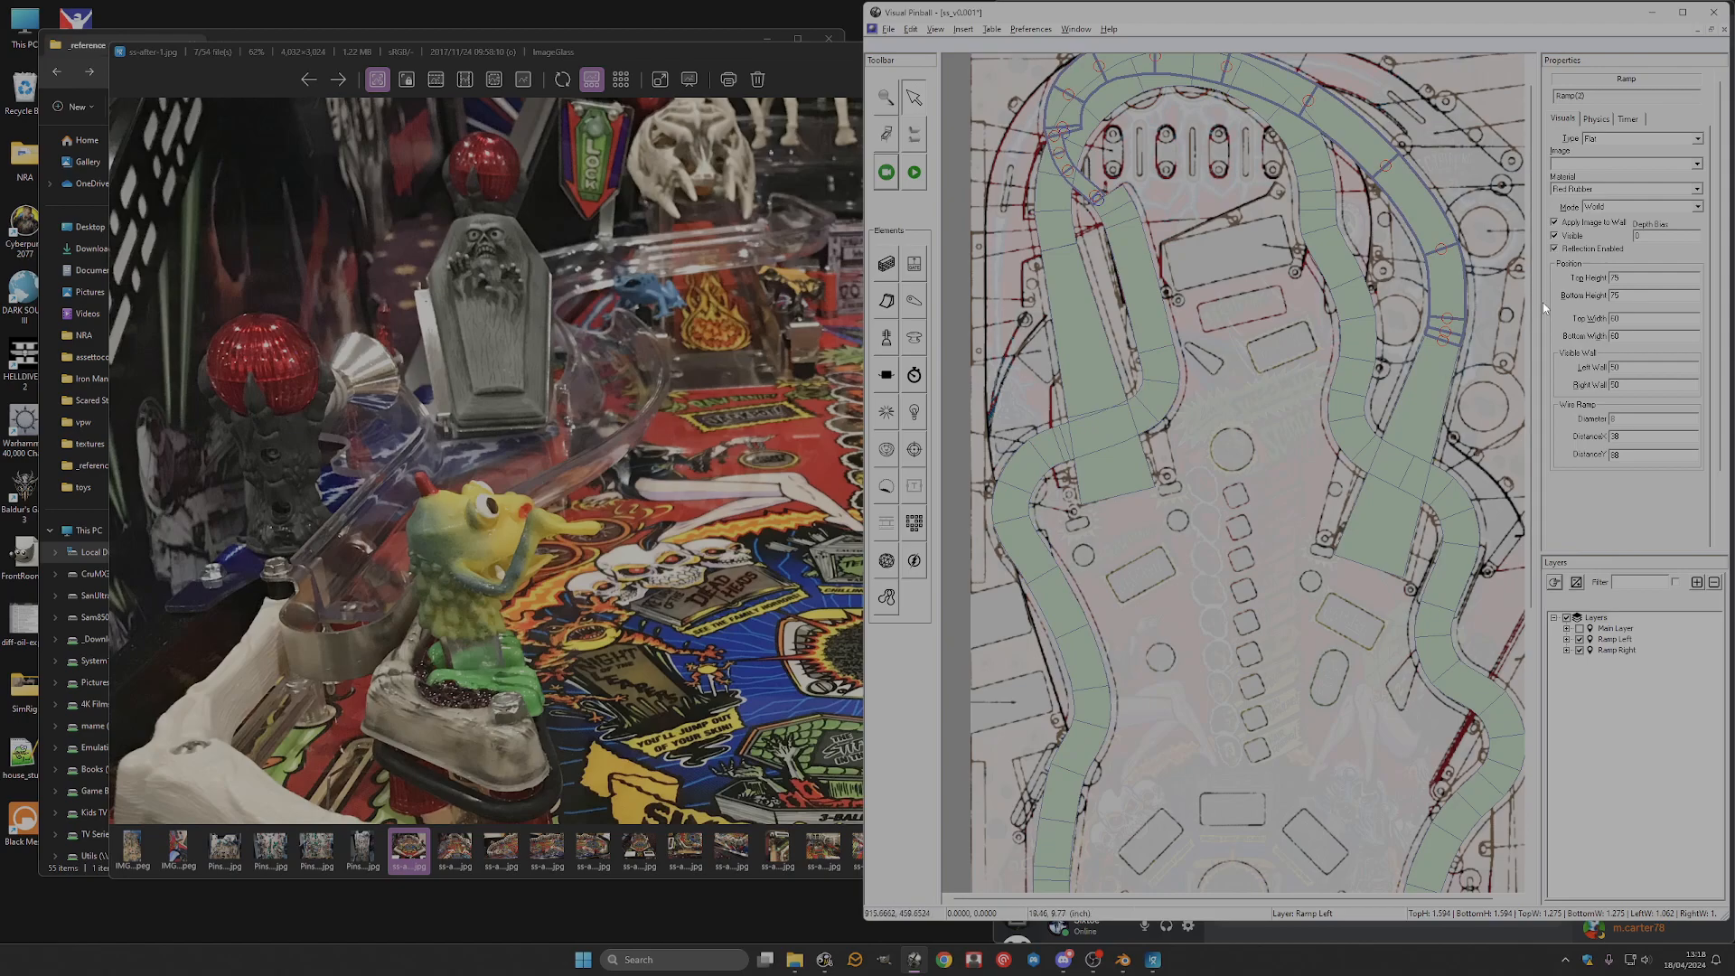
pyautogui.doubleClick(1628, 277)
pyautogui.write('90')
pyautogui.press('Tab')
pyautogui.write('90')
pyautogui.click(1424, 403)
pyautogui.doubleClick(1629, 280)
pyautogui.write('9')
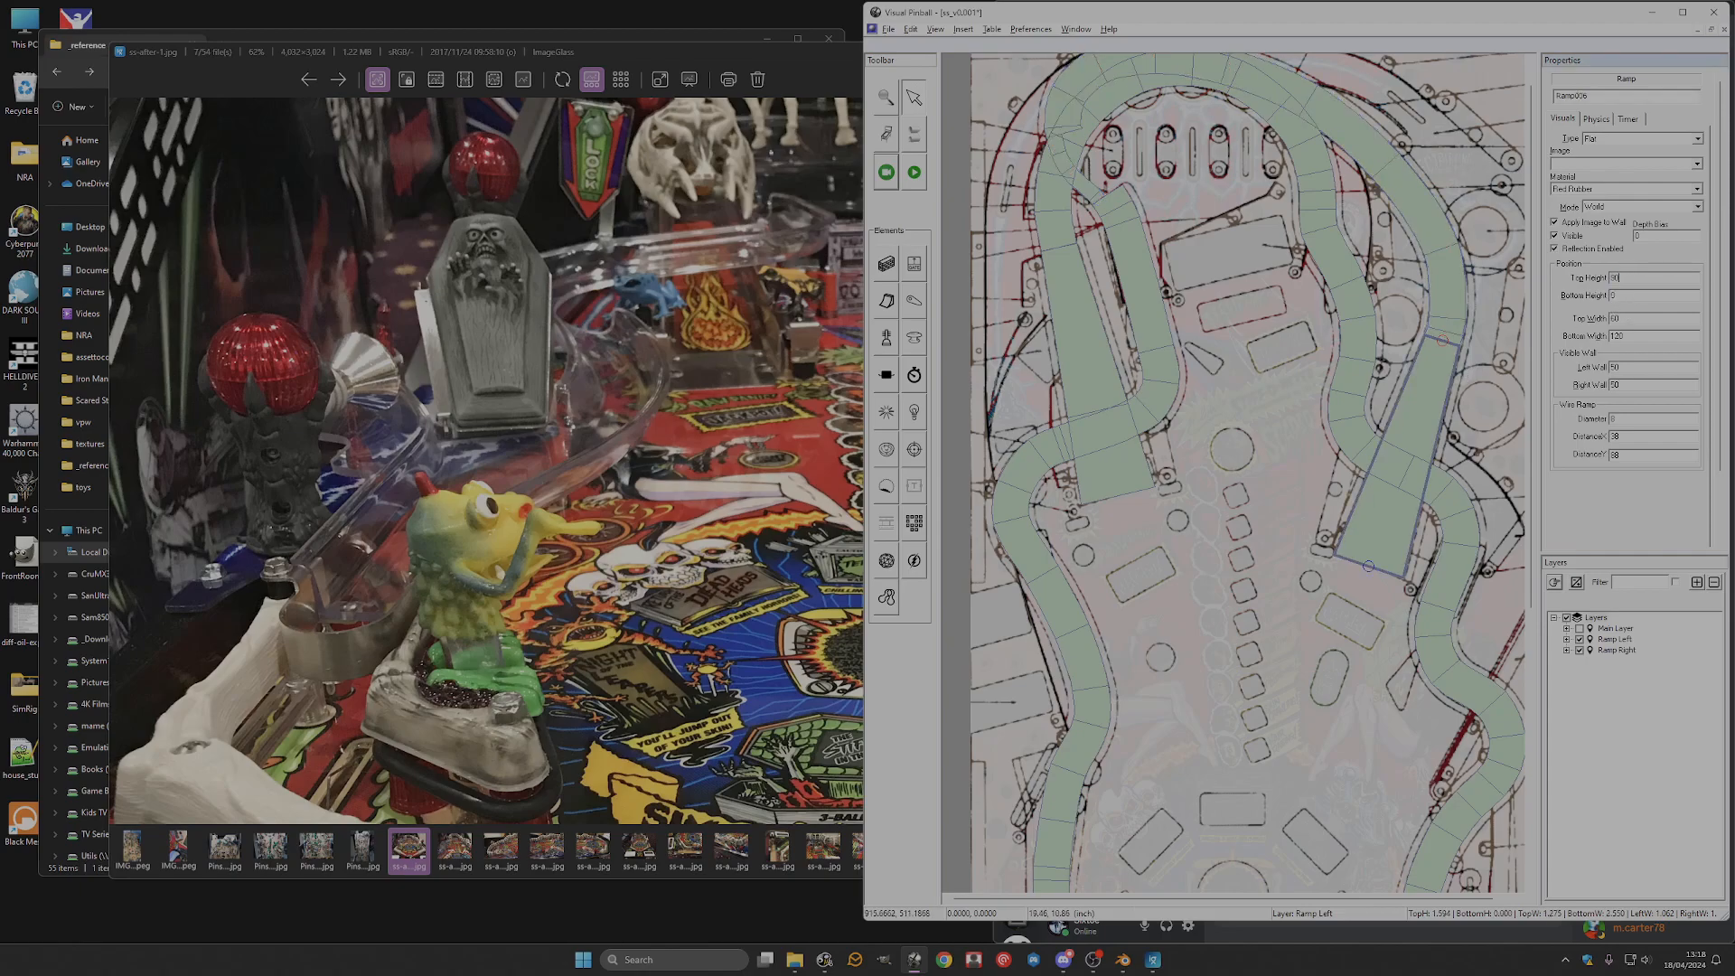
# Check the heights of the lower red ramp, its narrow section and the white ramp's control point at the crossing.
pyautogui.click(1121, 247)
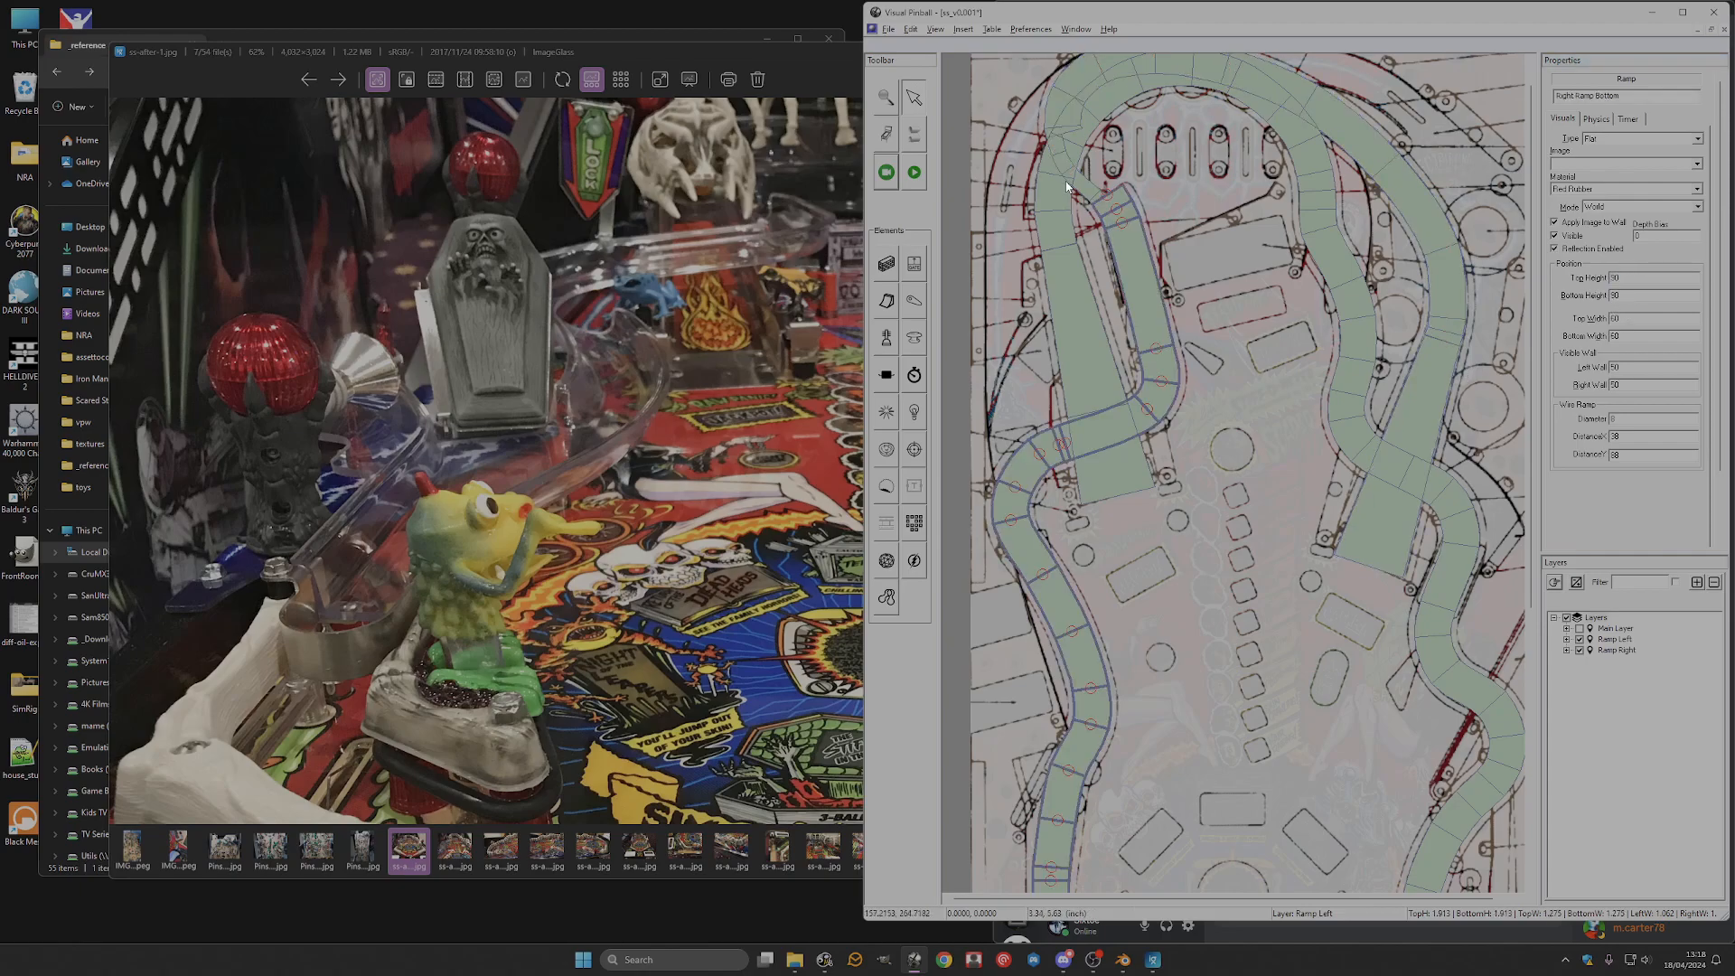
pyautogui.click(1079, 188)
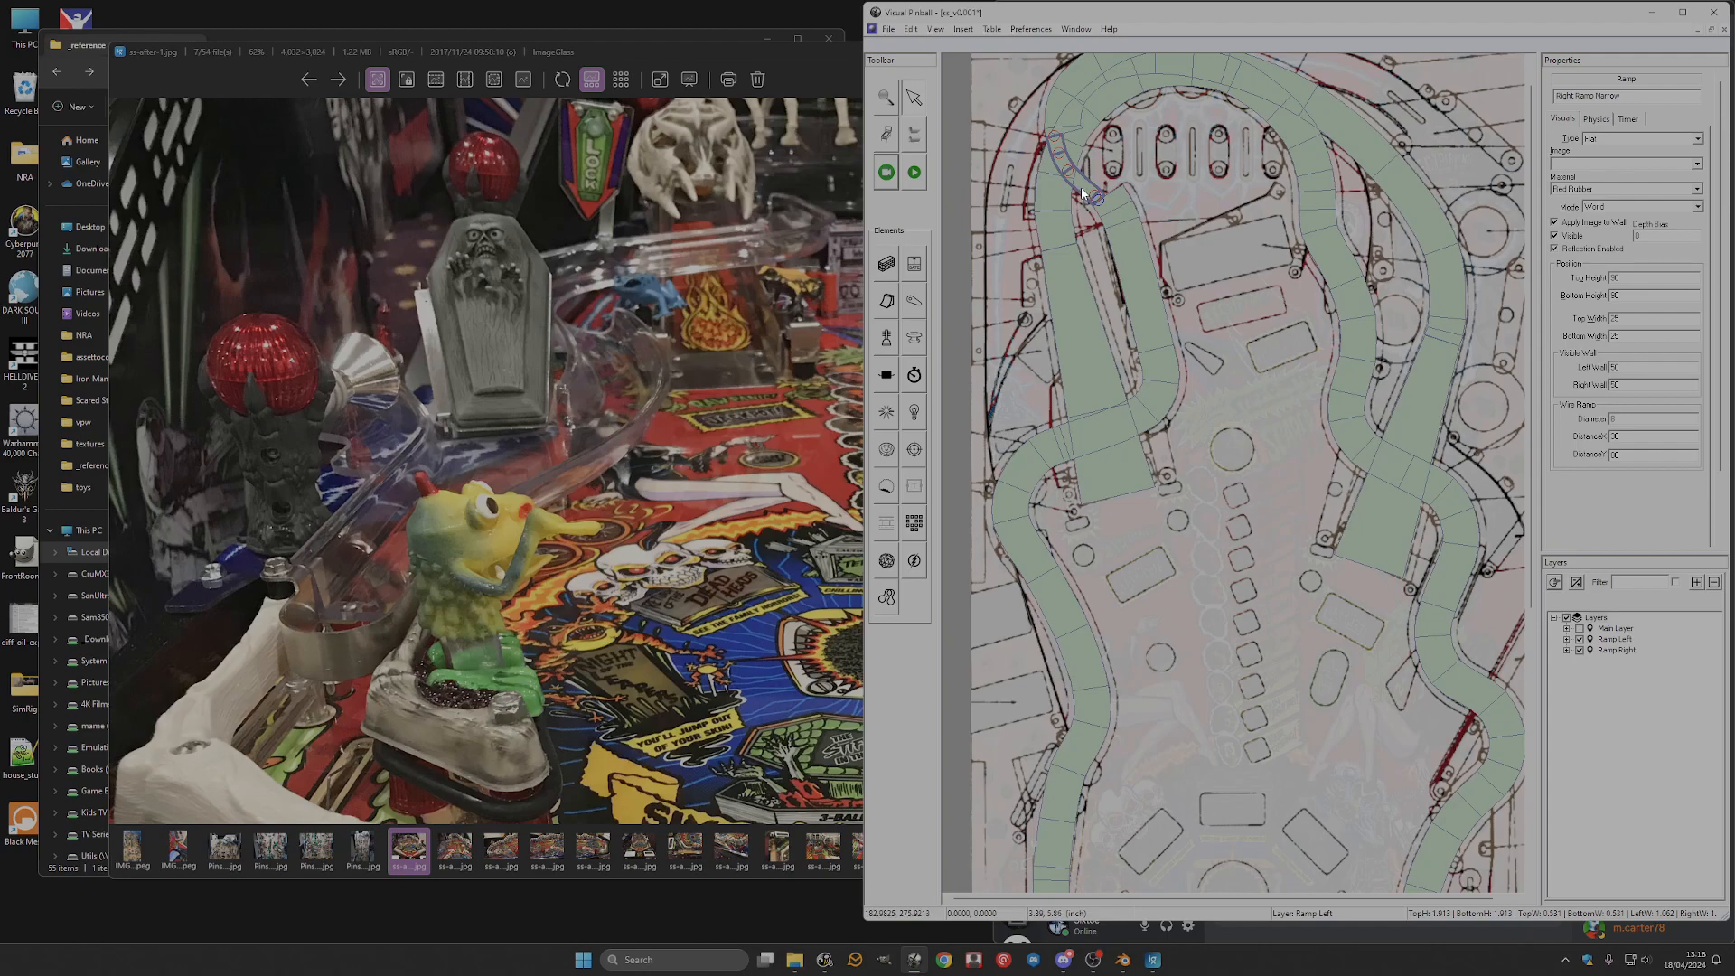
pyautogui.click(1057, 179)
pyautogui.click(1057, 179)
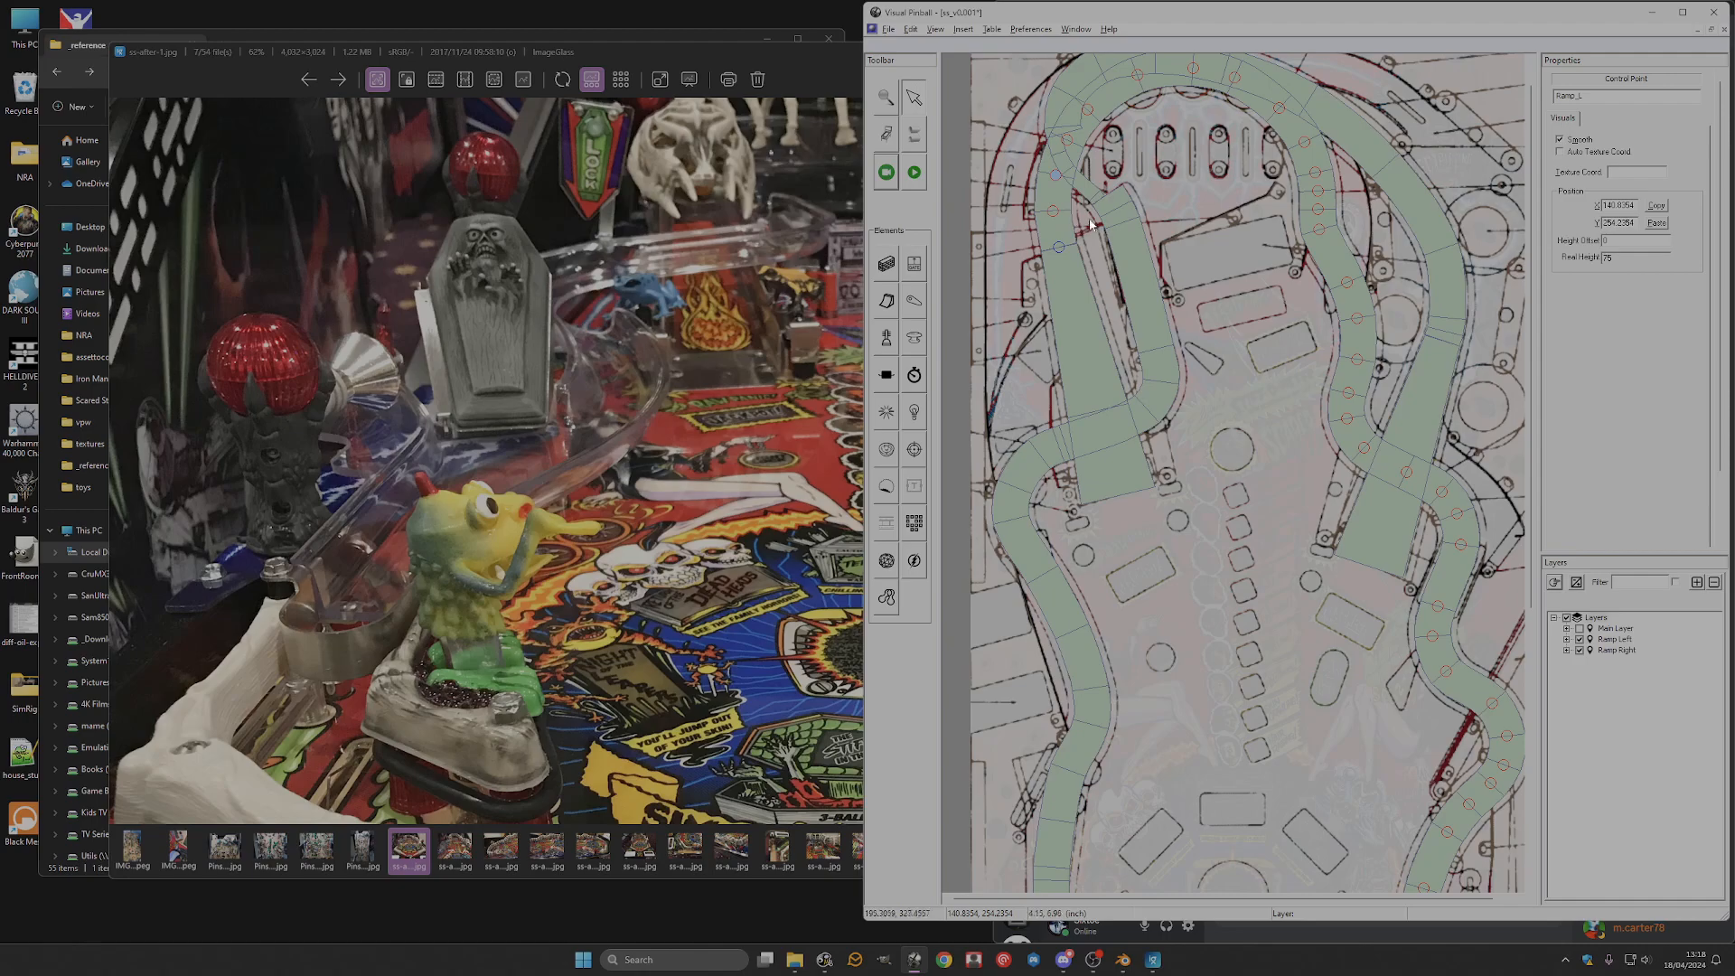
pyautogui.click(1132, 252)
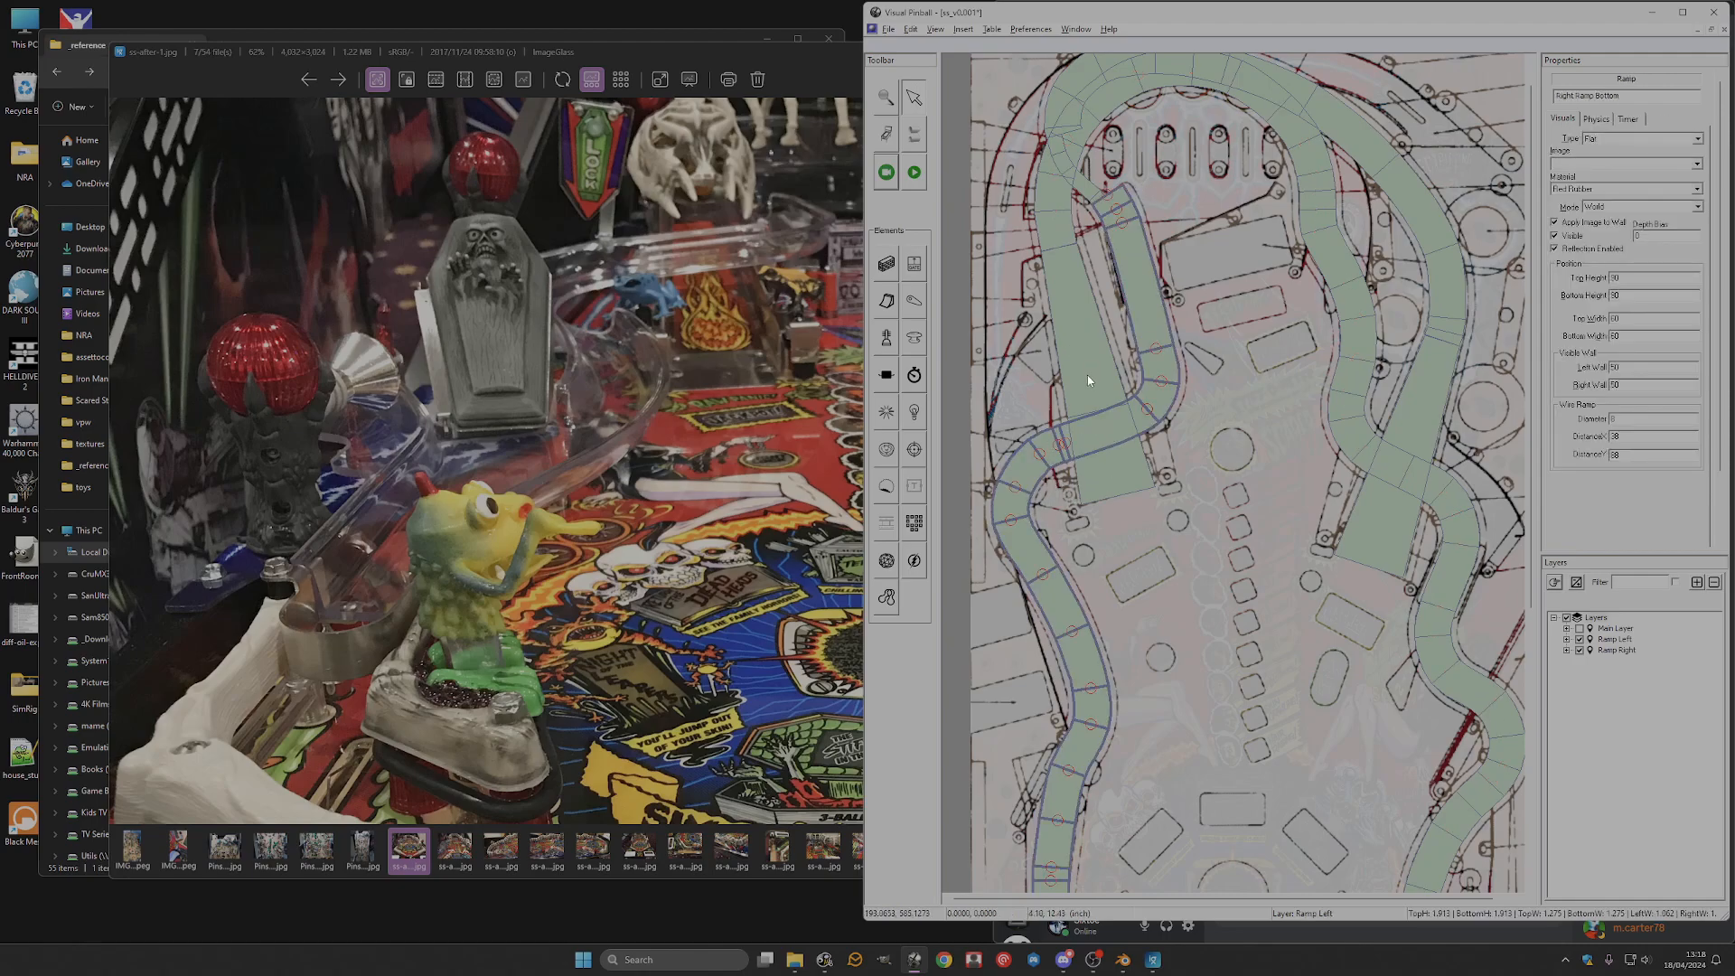
# Run the table to inspect the raised red ramp in 3D, and return to the editor.
pyautogui.press('F5')
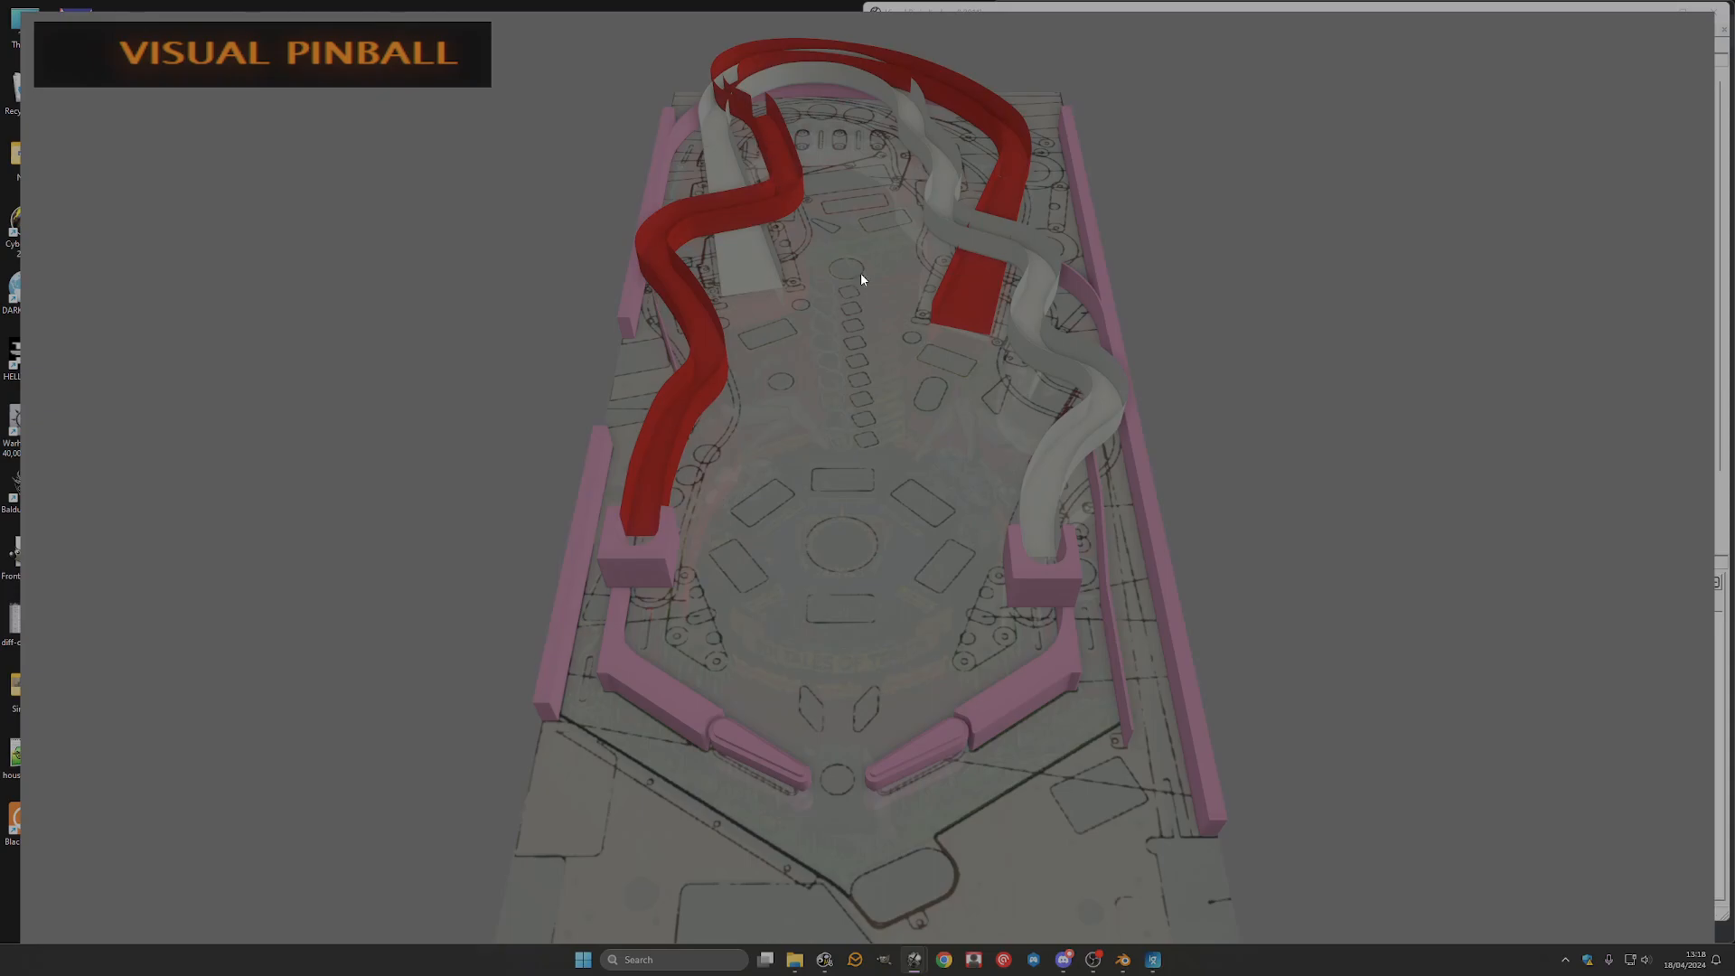
pyautogui.press('Escape')
pyautogui.press('q')
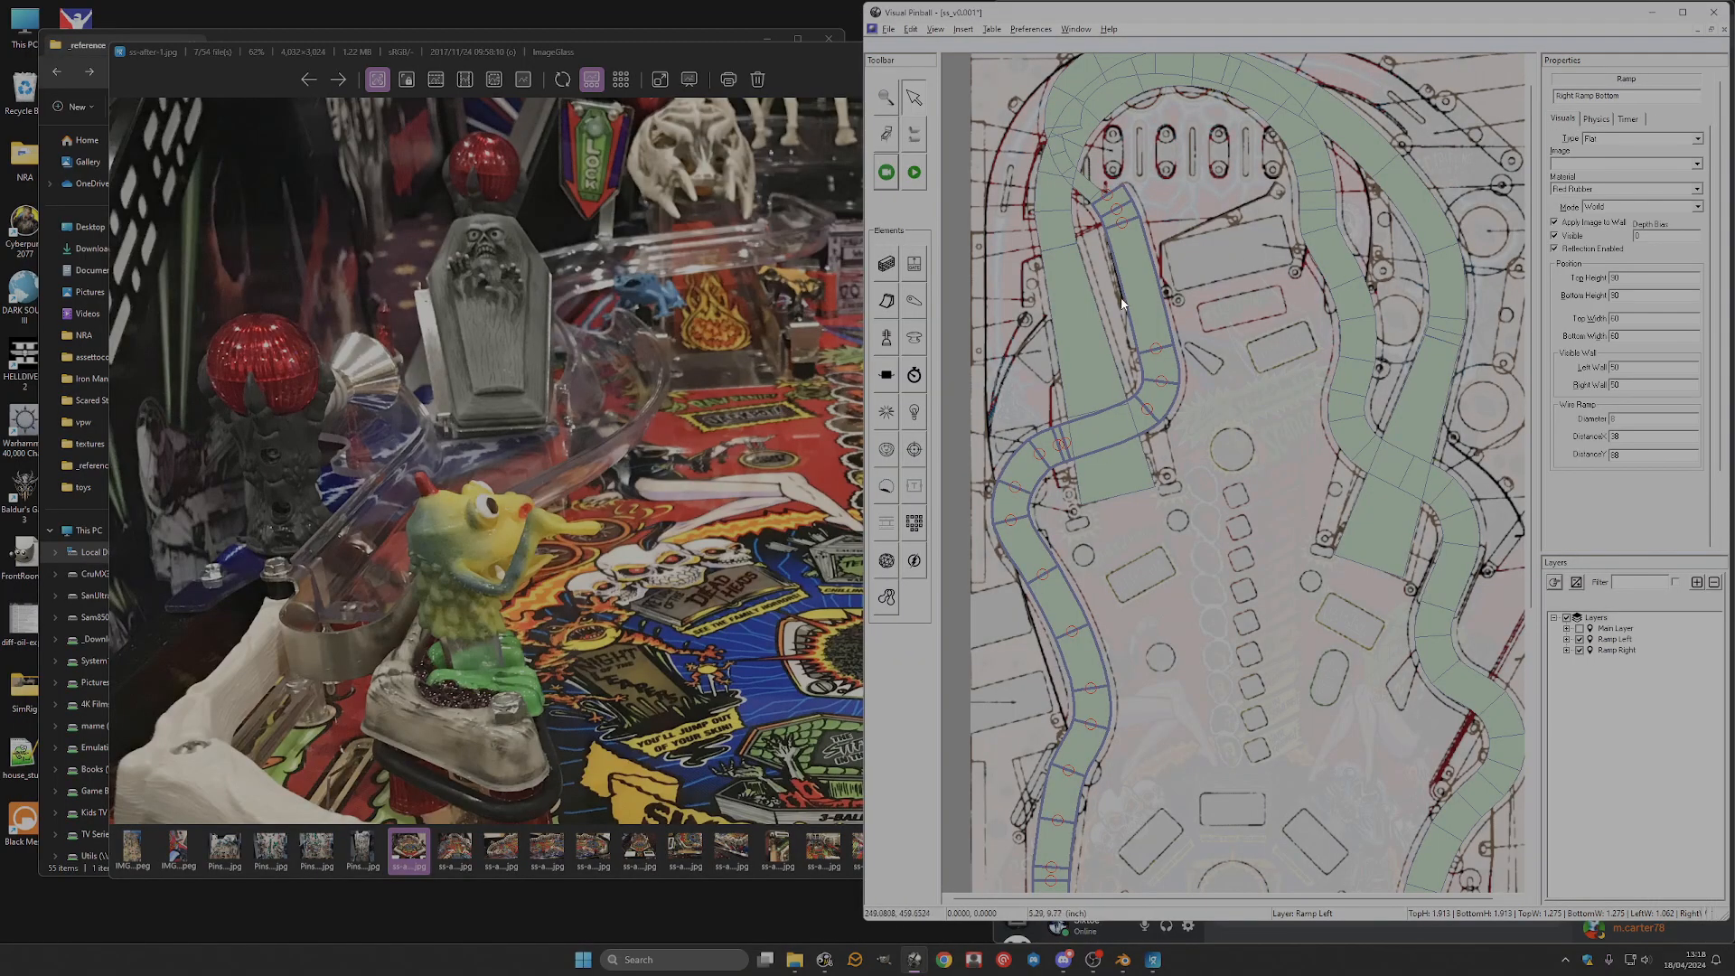
# Select the long white ramp, examine the ramp crossing behind the coffin in ss-after-1.jpg, and close the photo.
pyautogui.click(1074, 304)
pyautogui.click(1042, 213)
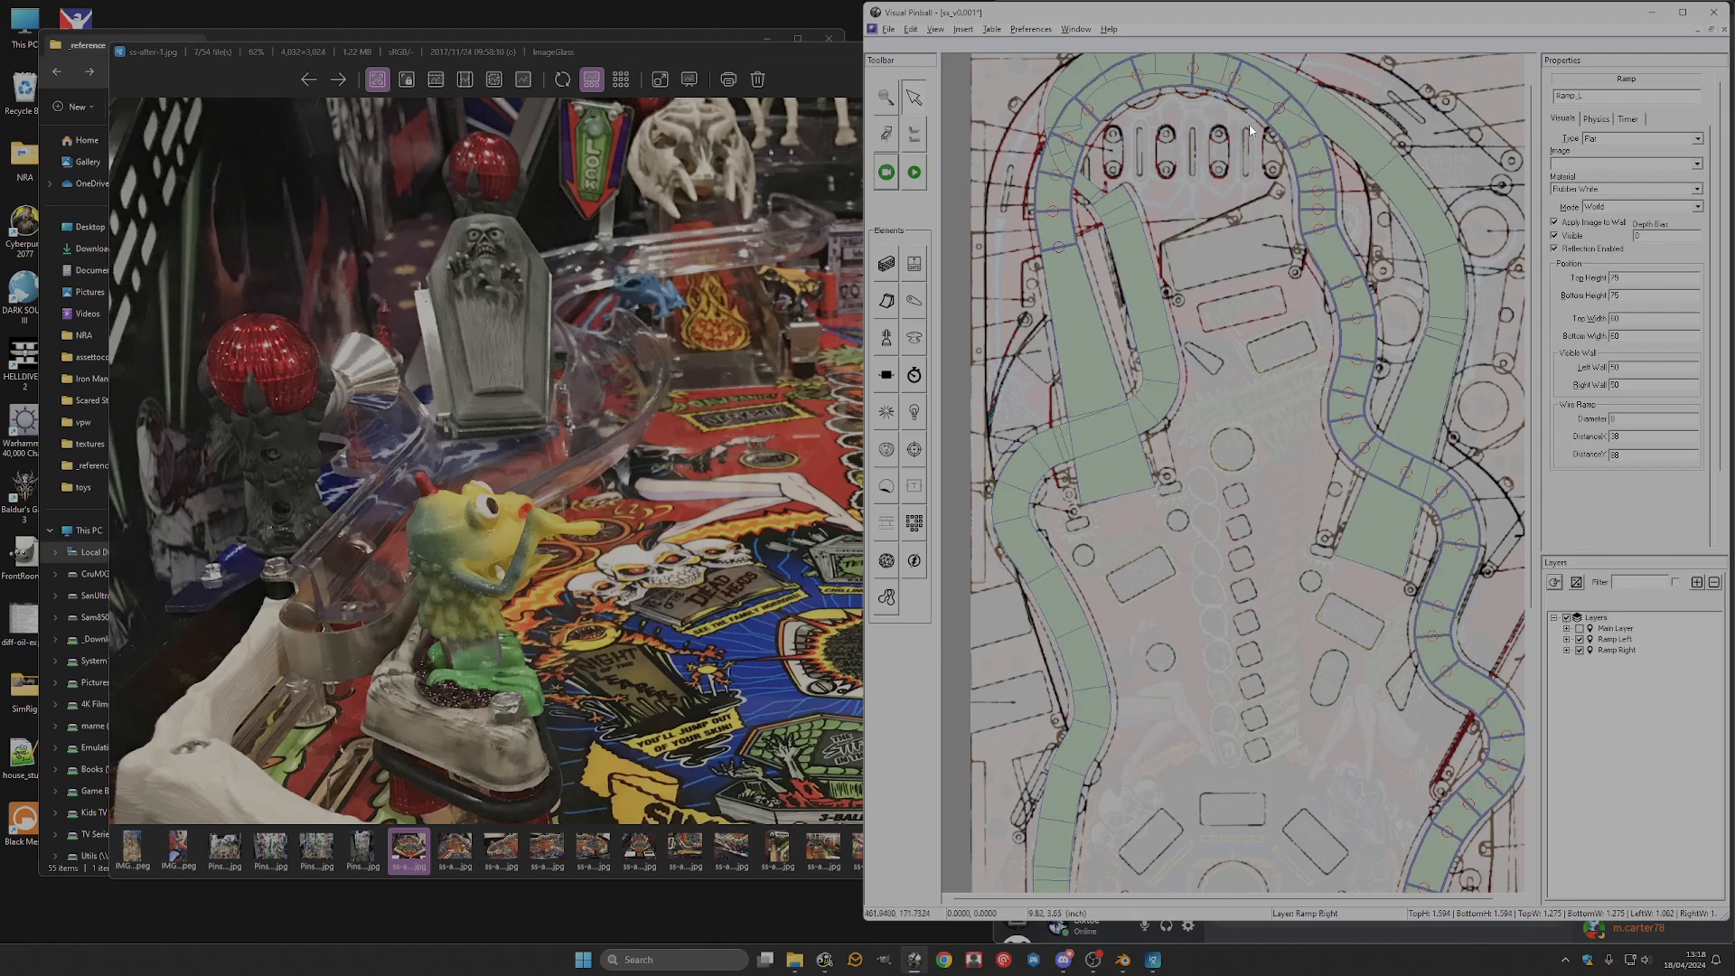
pyautogui.scroll(1, 1214, 289)
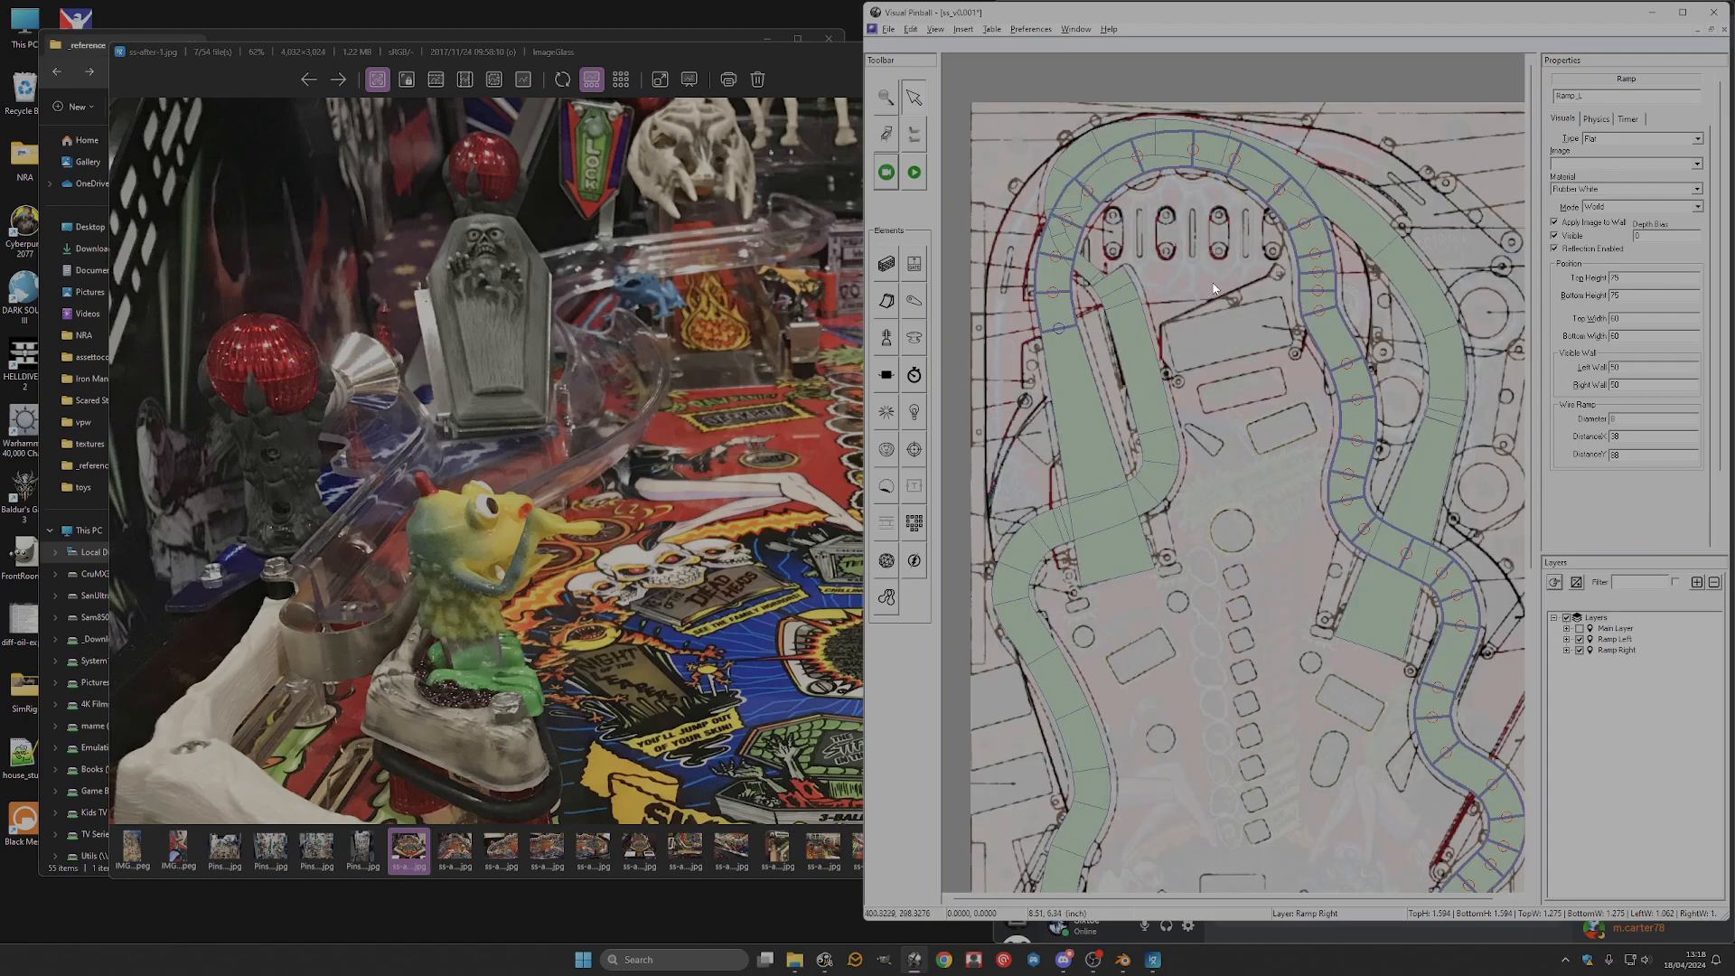
pyautogui.click(746, 262)
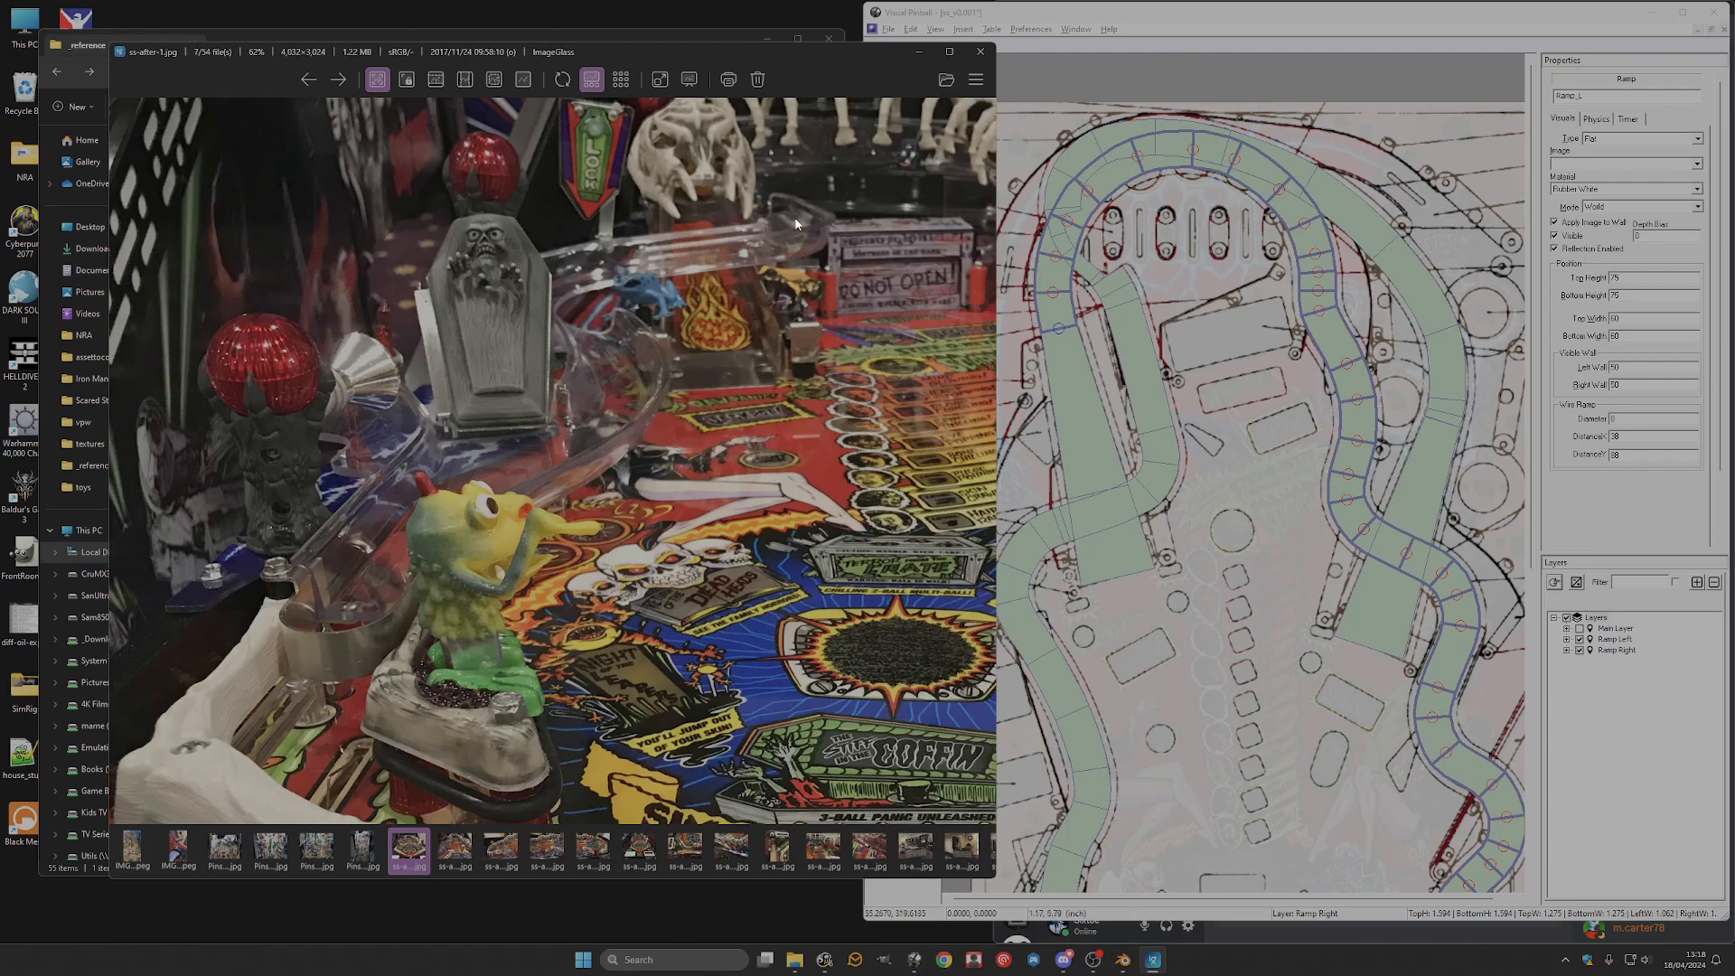
pyautogui.scroll(-2, 779, 207)
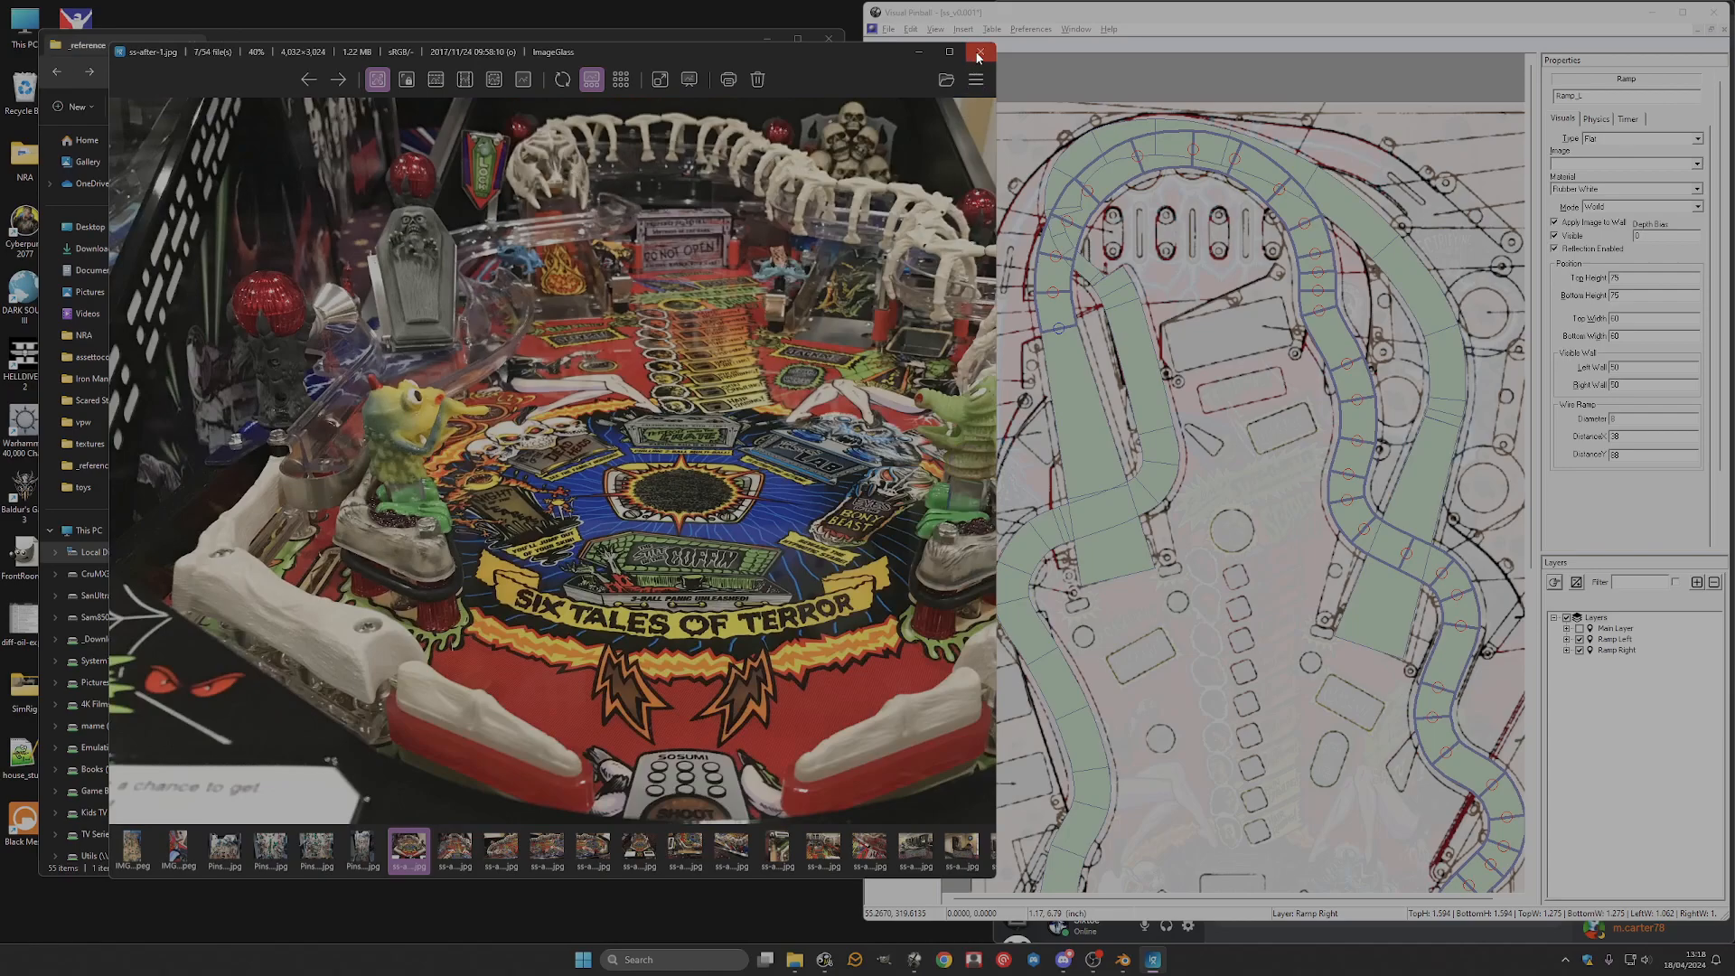
pyautogui.scroll(-1, 703, 121)
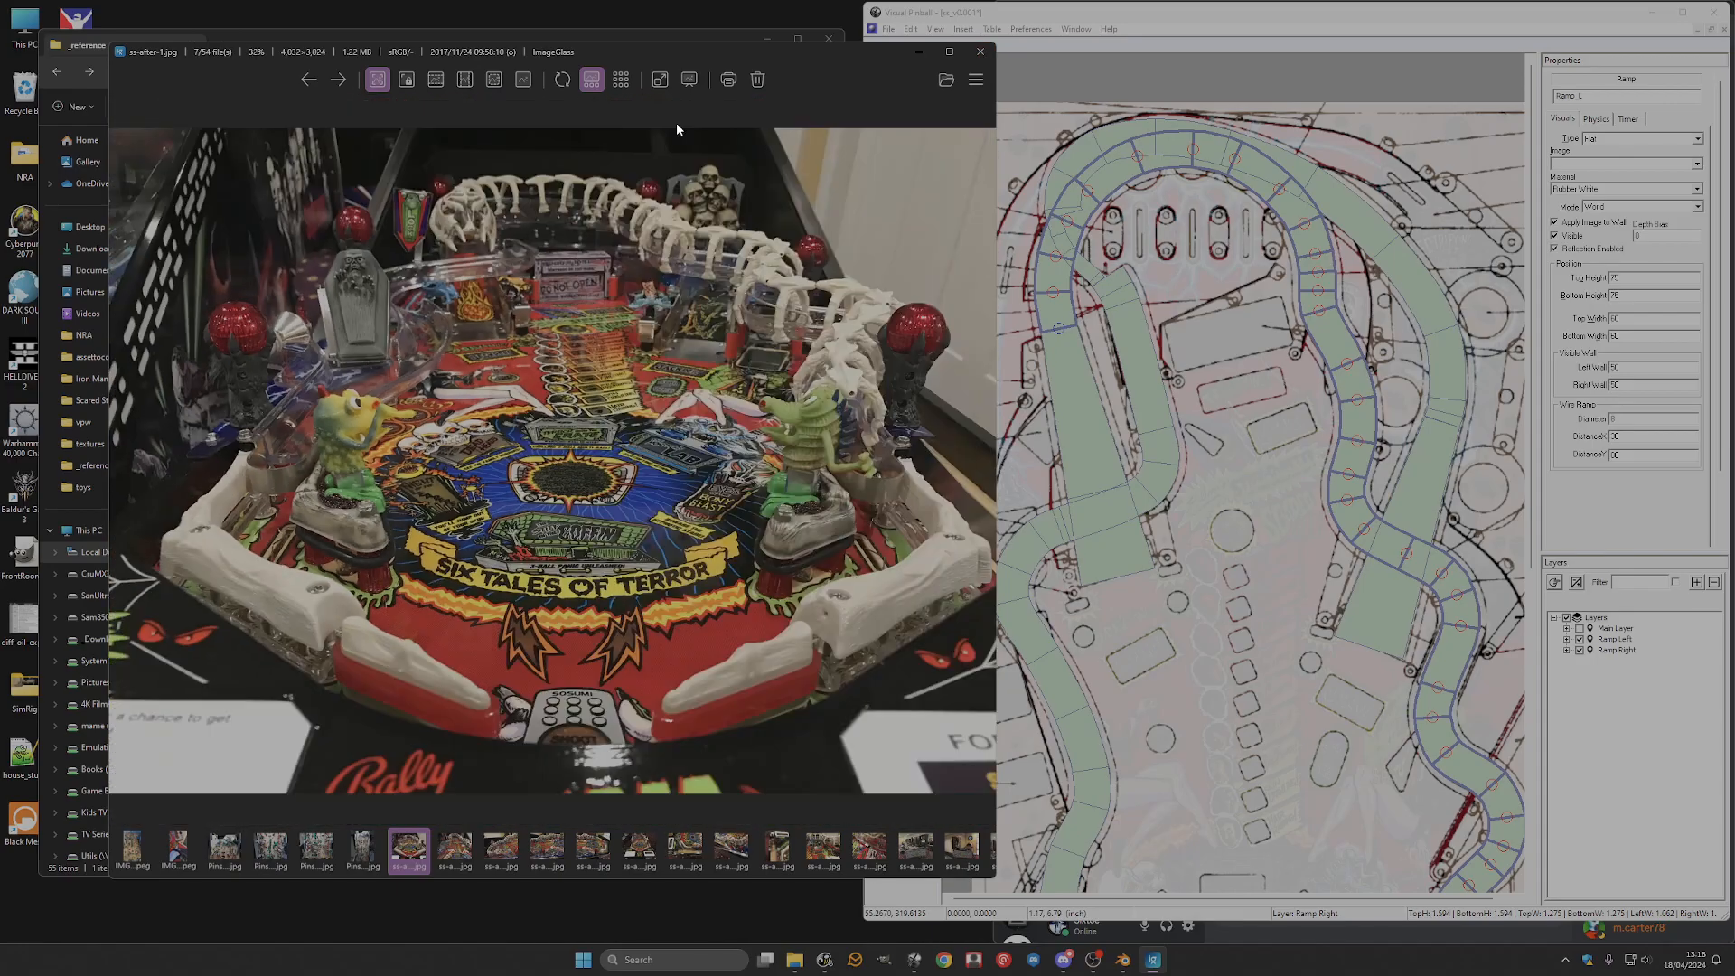
pyautogui.scroll(5, 526, 165)
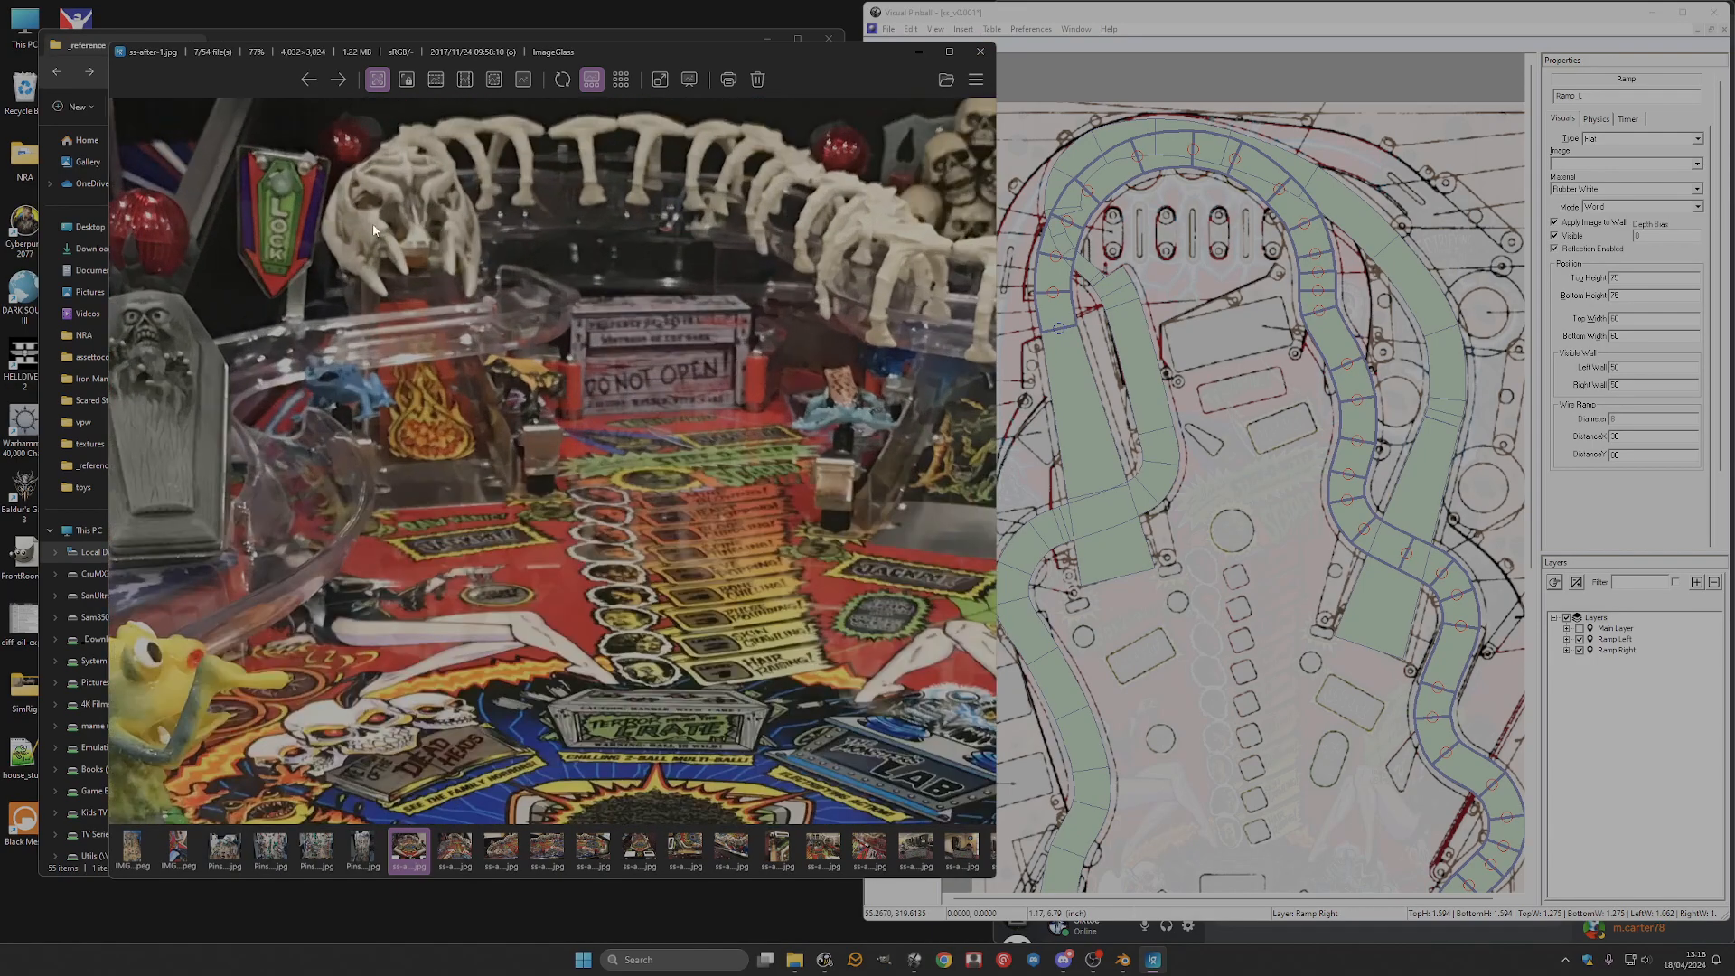
pyautogui.click(981, 51)
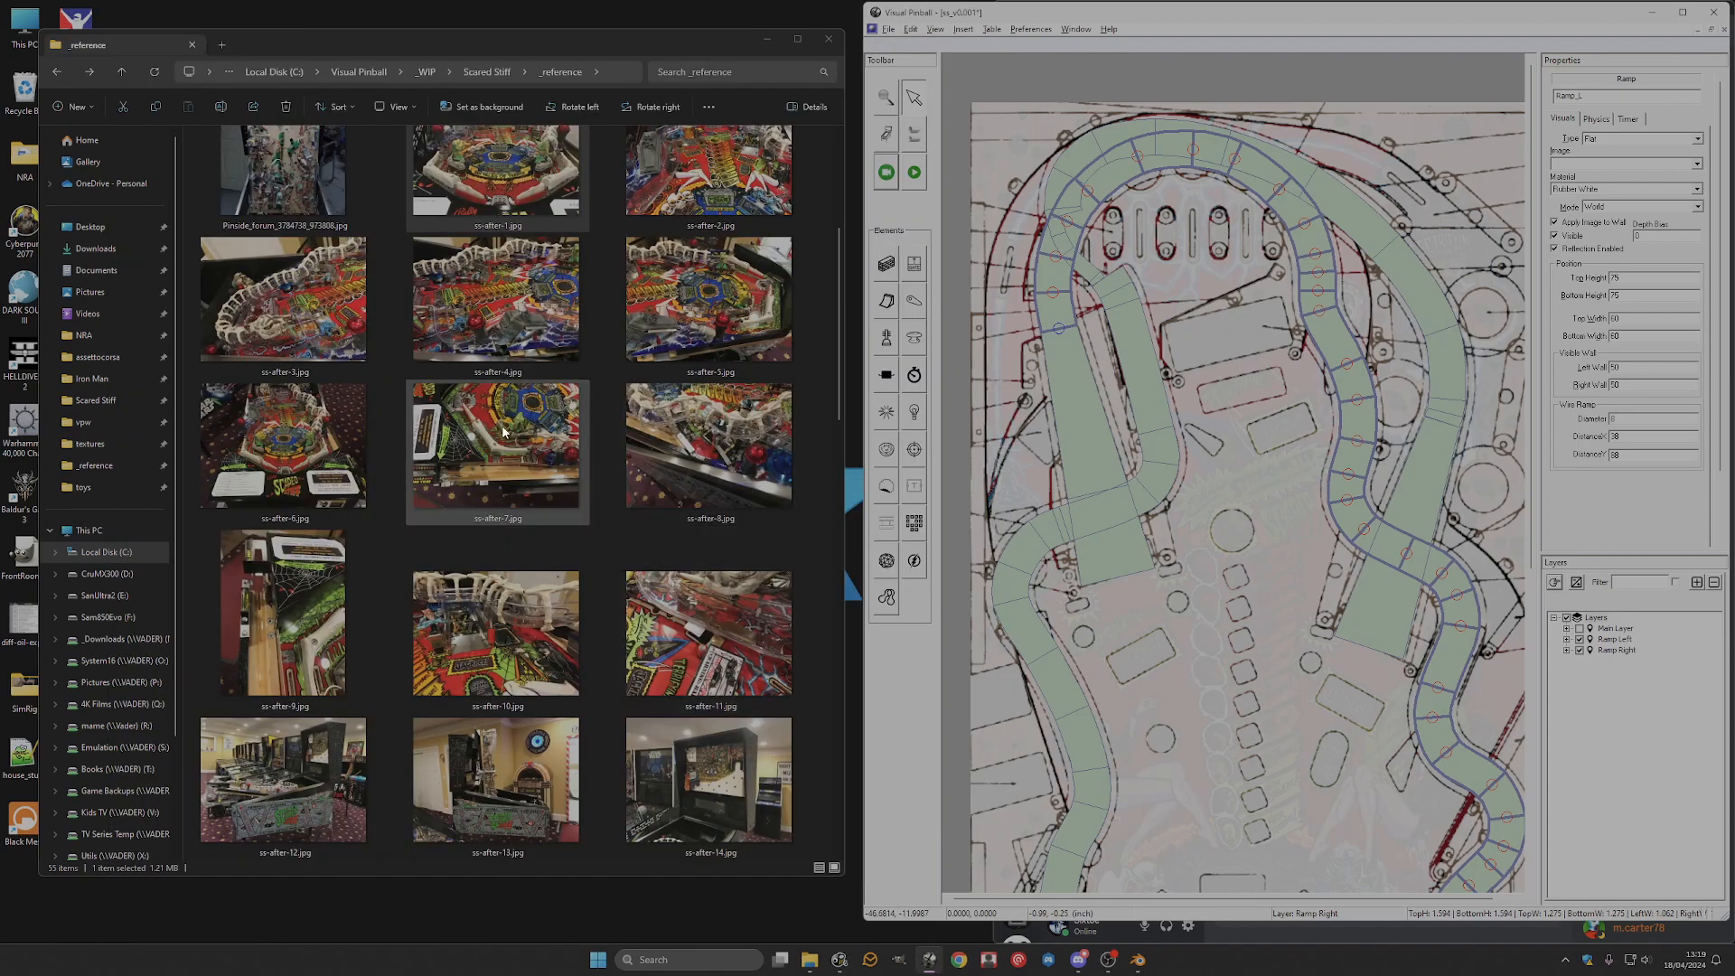
# Open ss-after-3.jpg from the _reference folder, examine the bone-covered ramp's bend beside the skull up close, and close the photo.
pyautogui.doubleClick(261, 342)
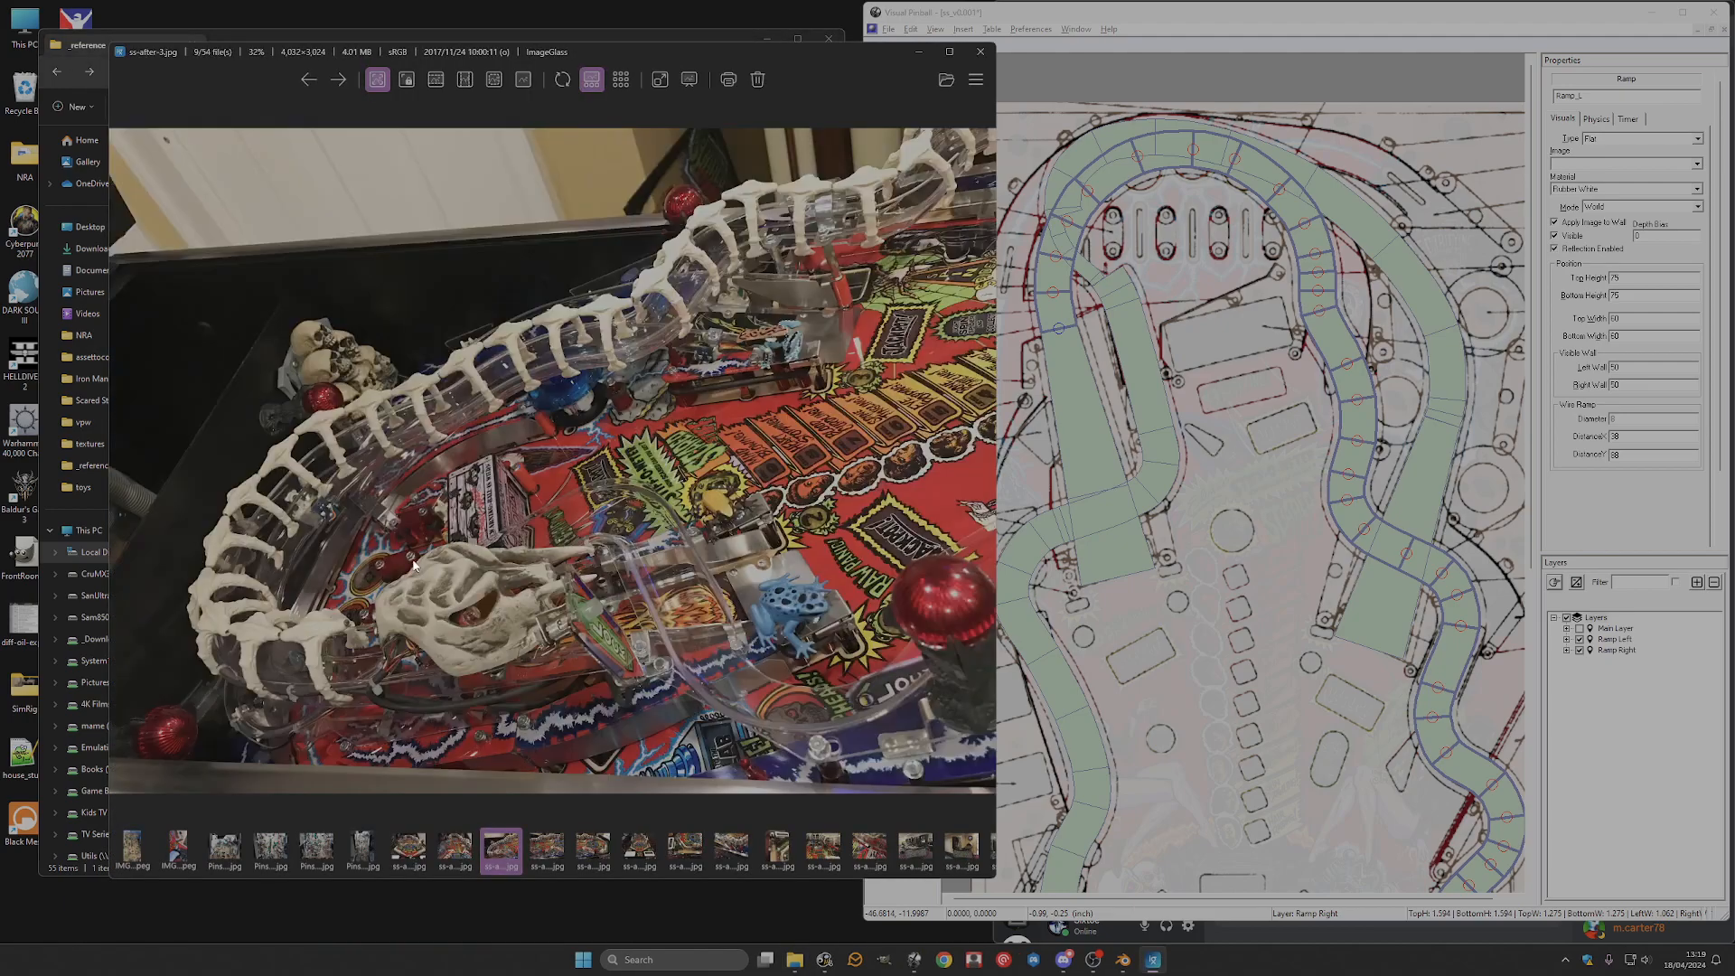
pyautogui.scroll(3, 396, 630)
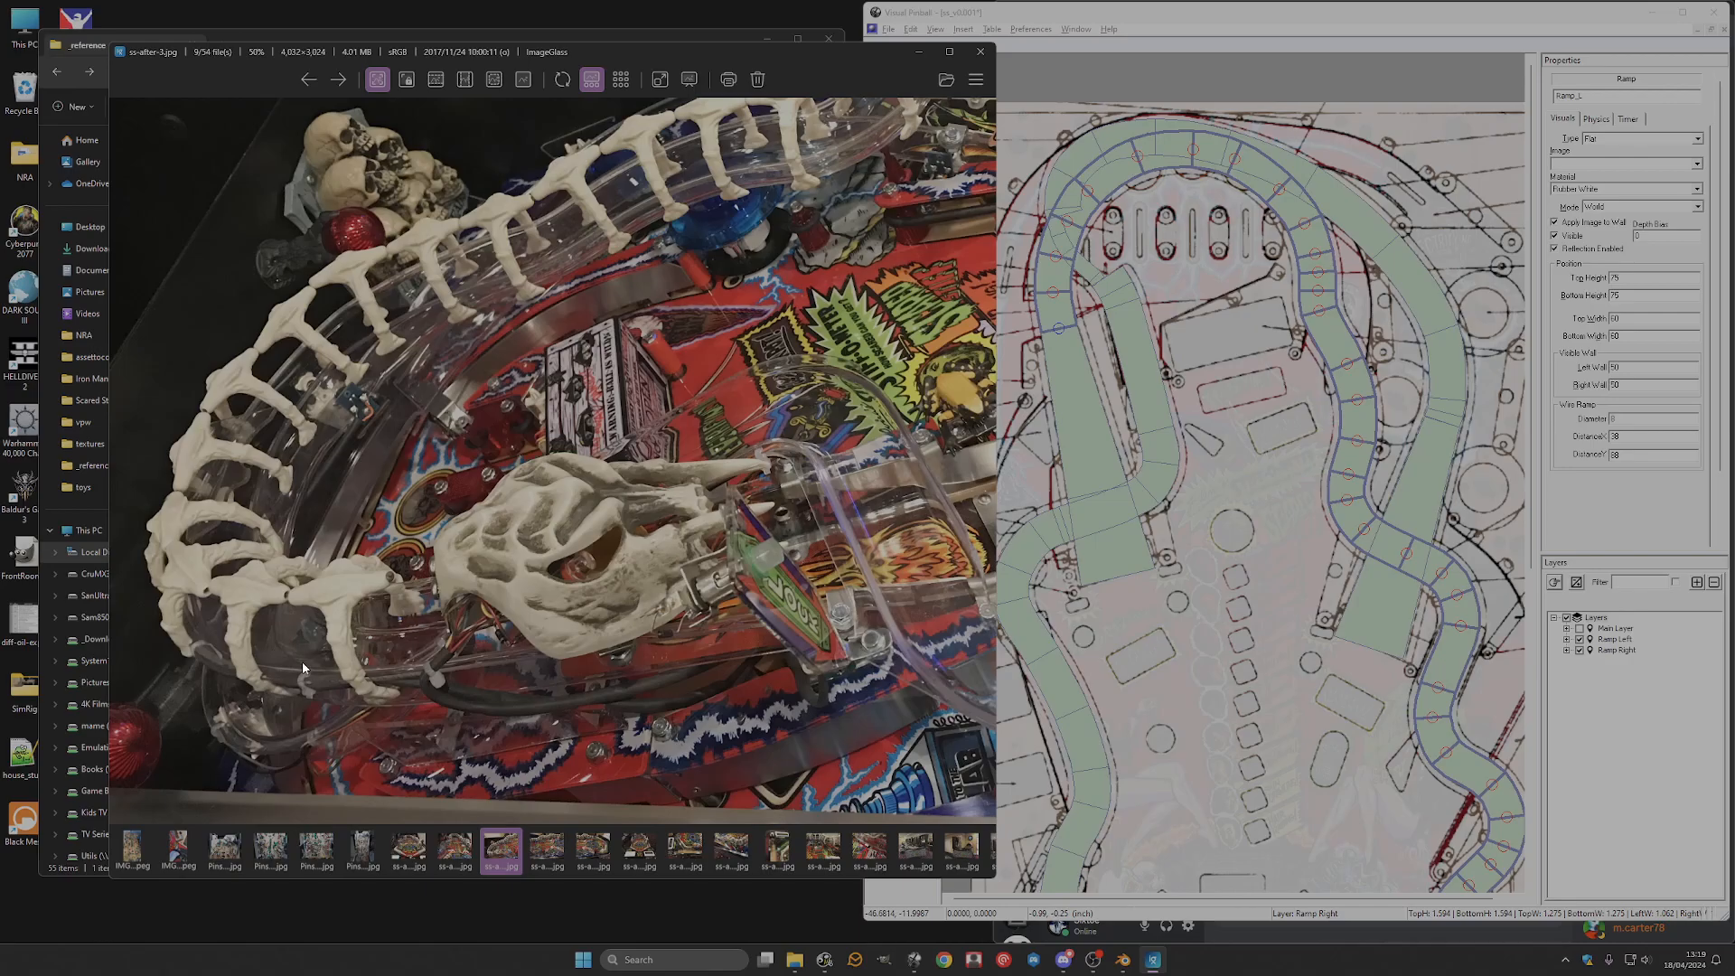
pyautogui.scroll(-3, 304, 673)
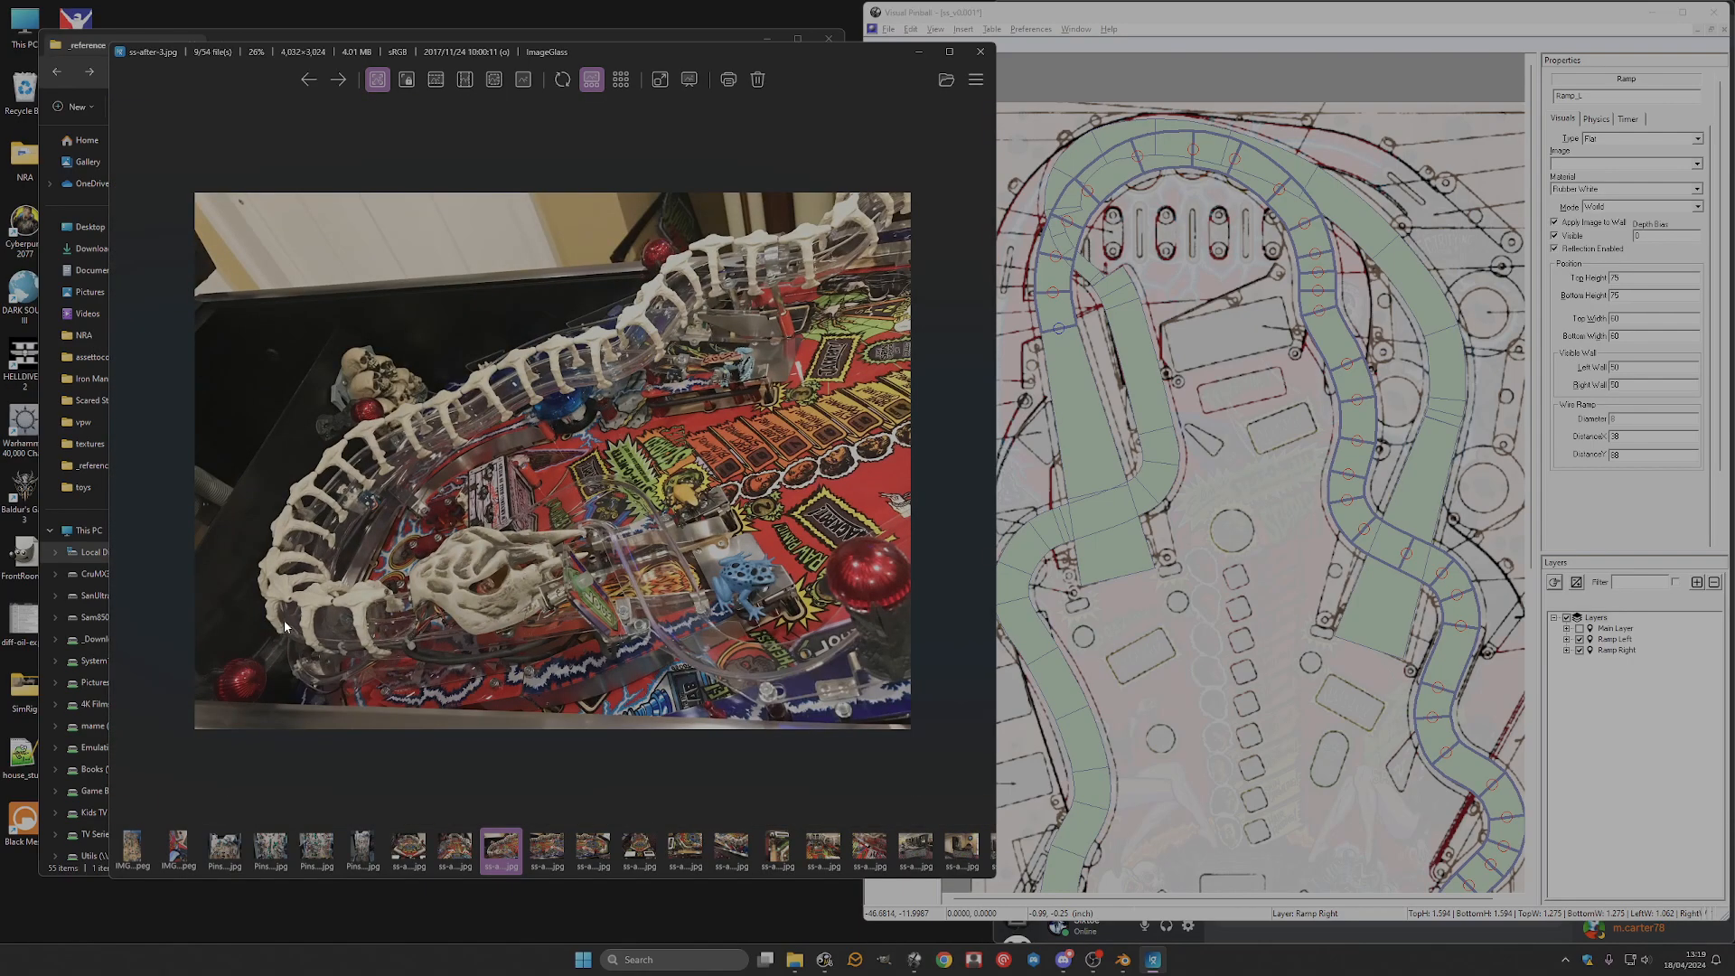
pyautogui.click(981, 59)
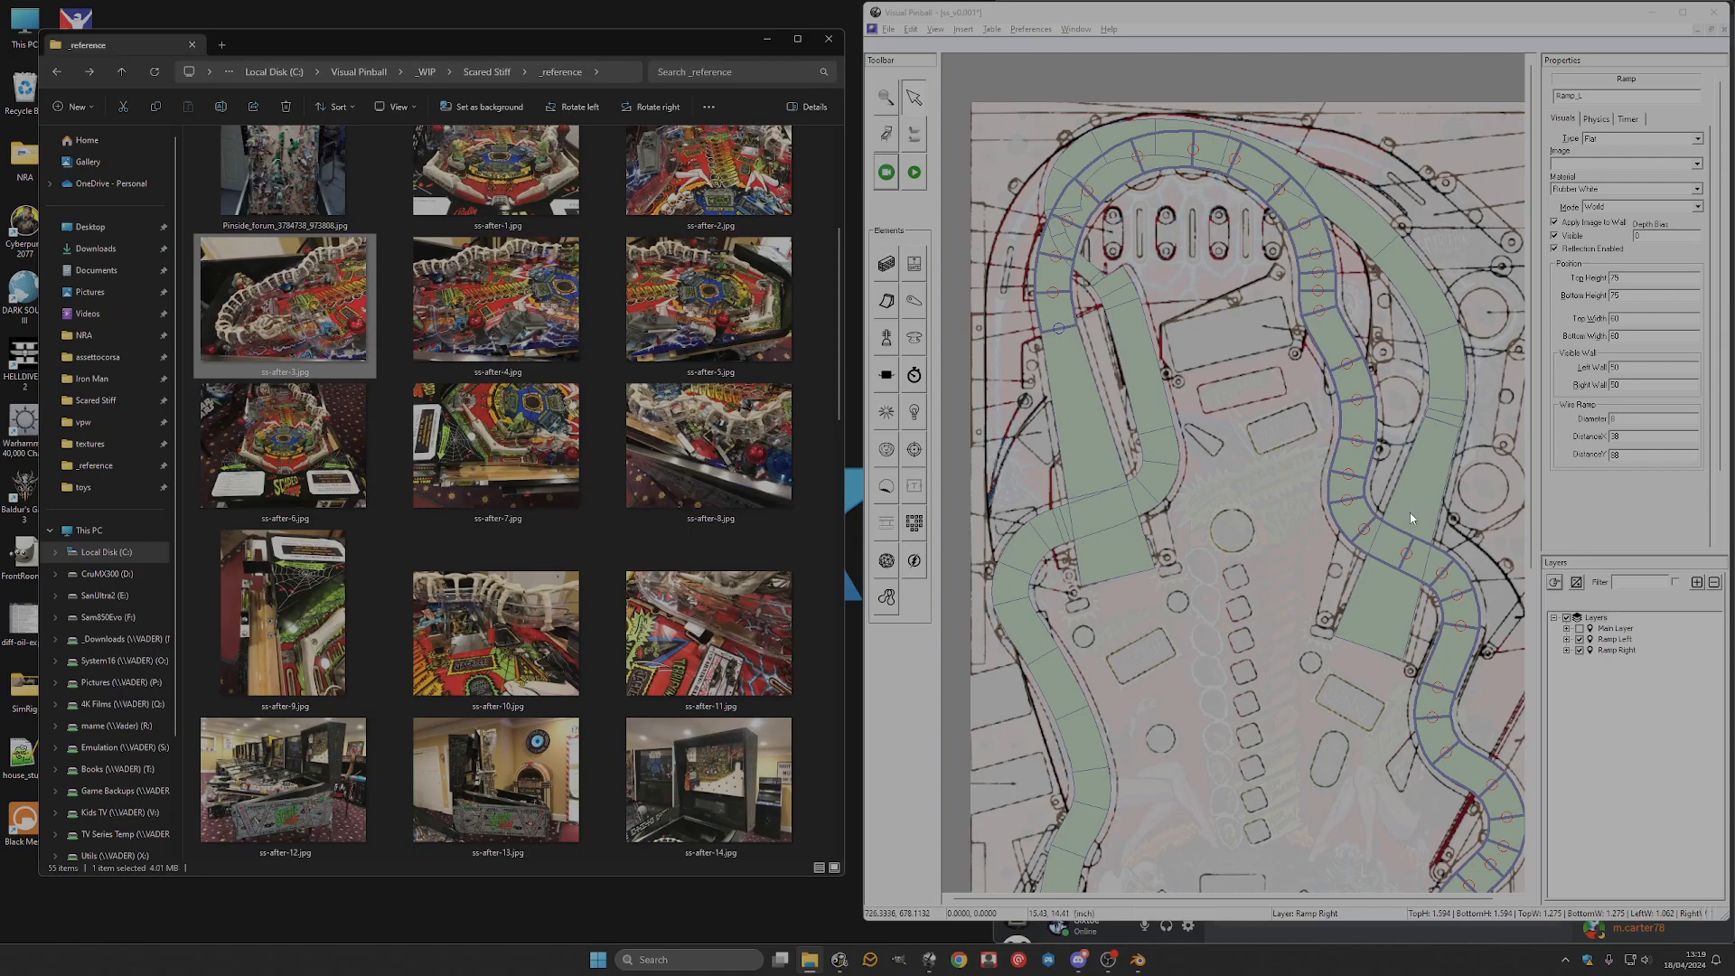
# Hide the Ramp Left layer, keeping only the Ramp Right layer's ramps displayed.
pyautogui.click(1104, 196)
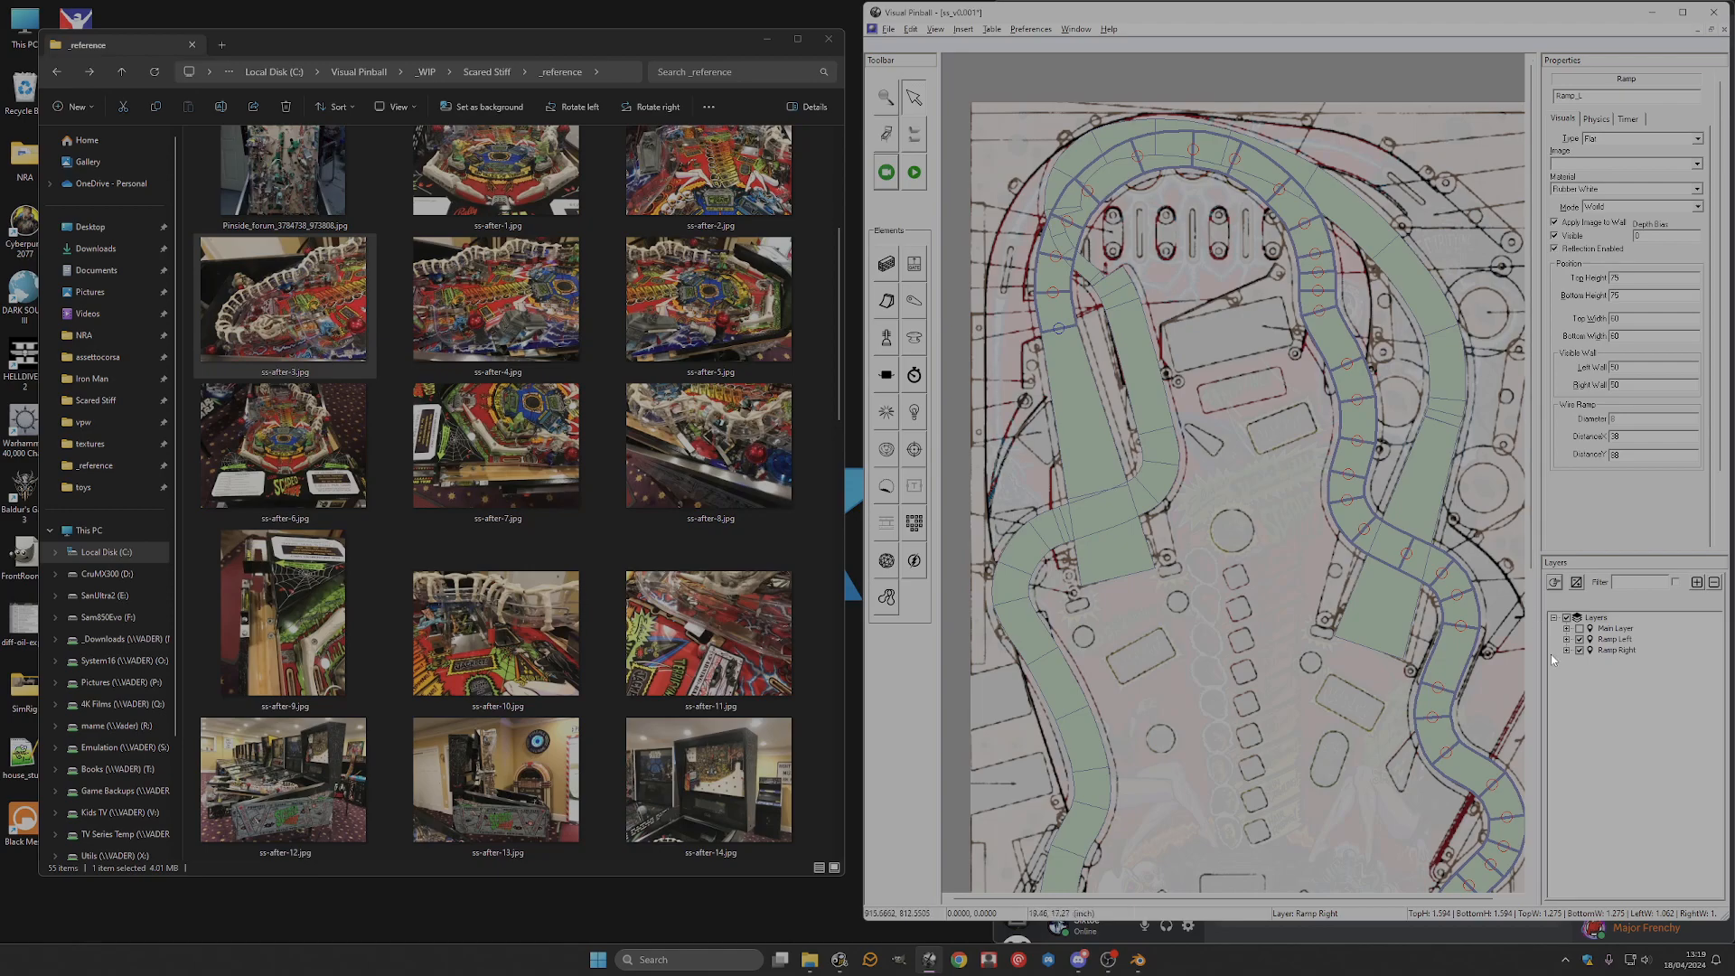
pyautogui.click(1578, 649)
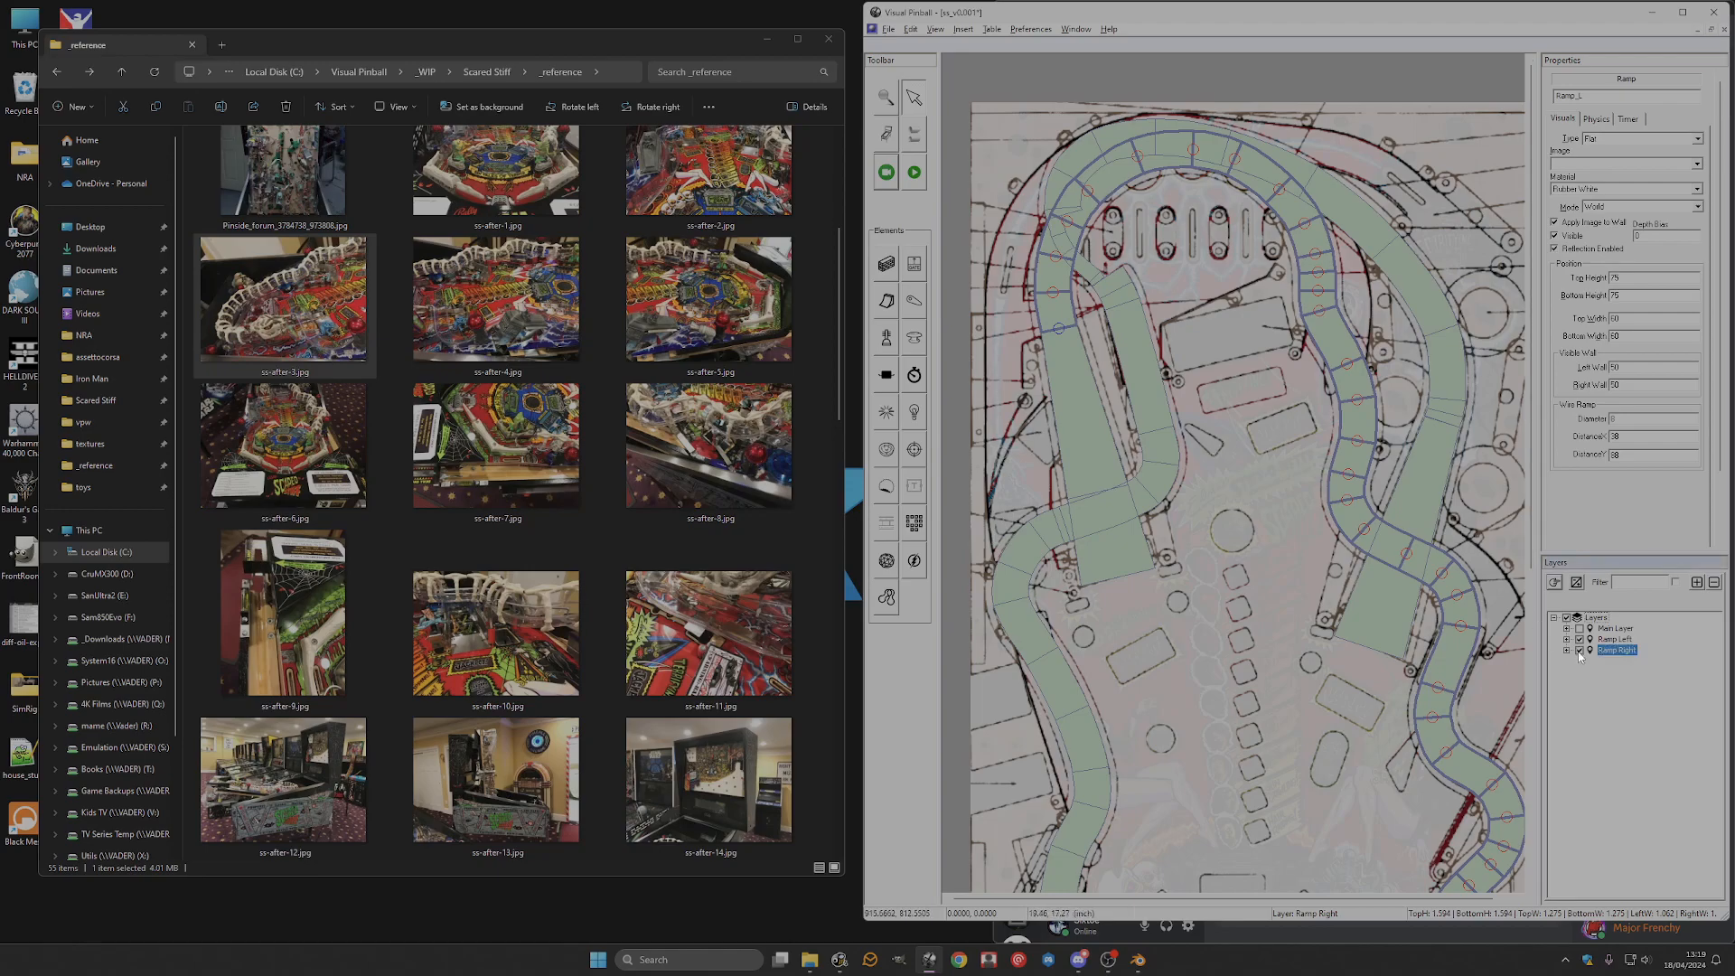
pyautogui.click(1578, 650)
pyautogui.click(1579, 639)
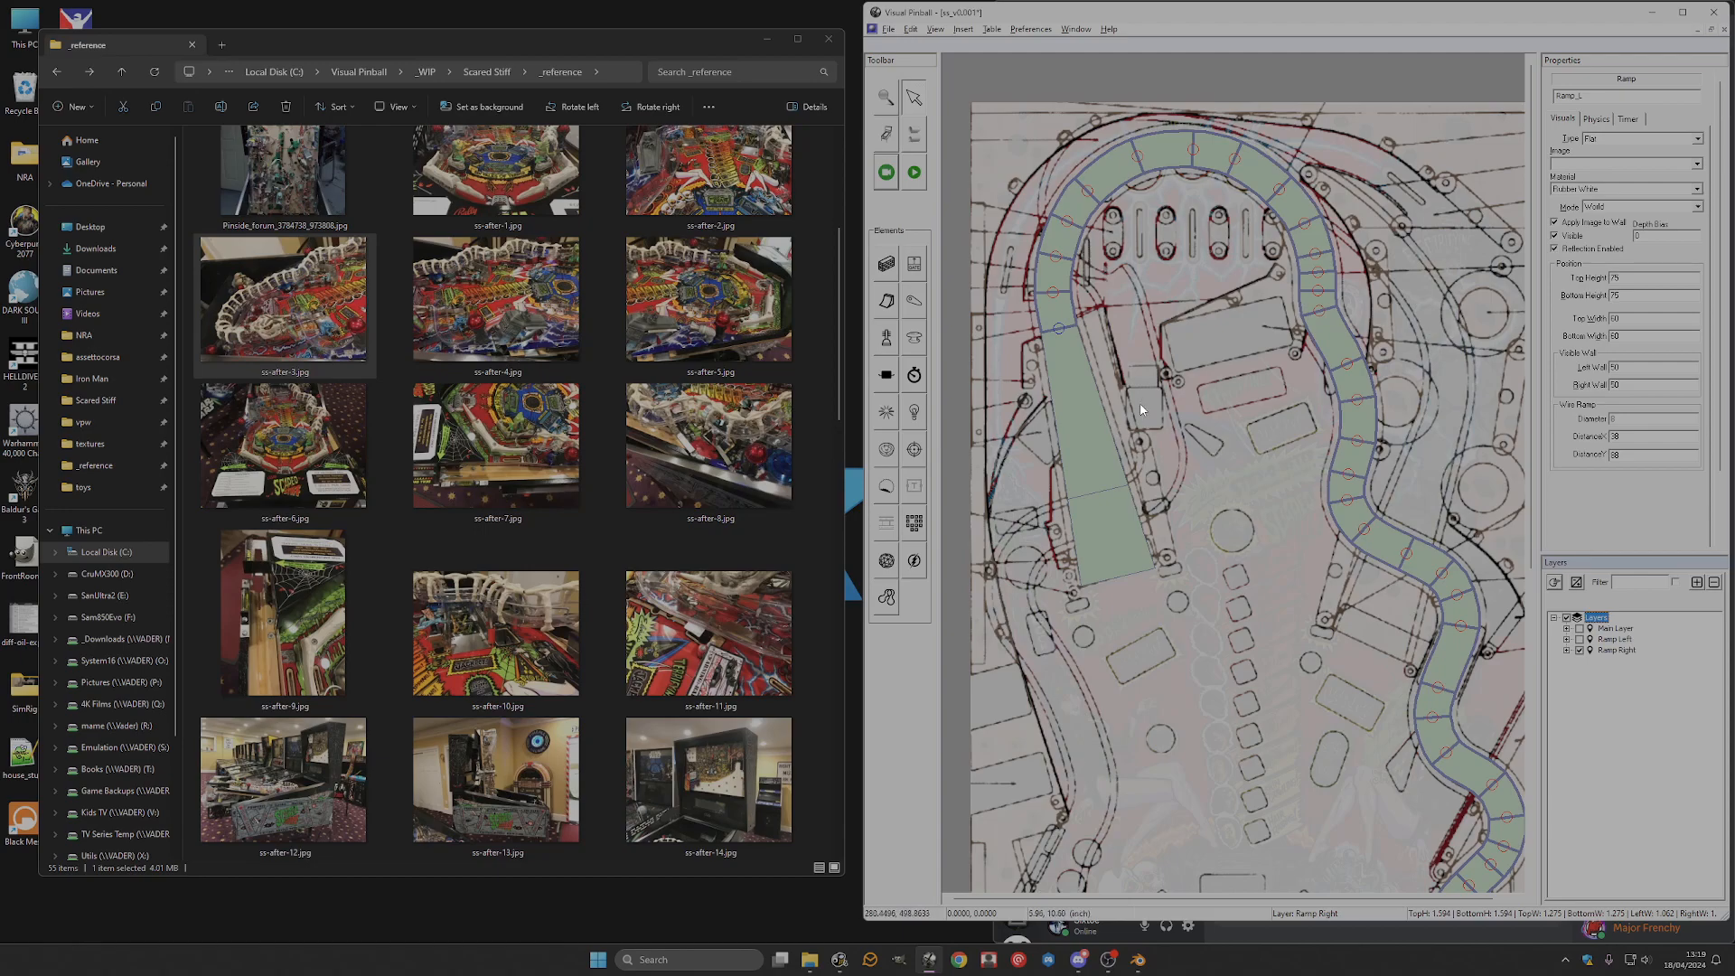
# Check the height of the long white ramp's control point on its upper-left bend.
pyautogui.click(1100, 187)
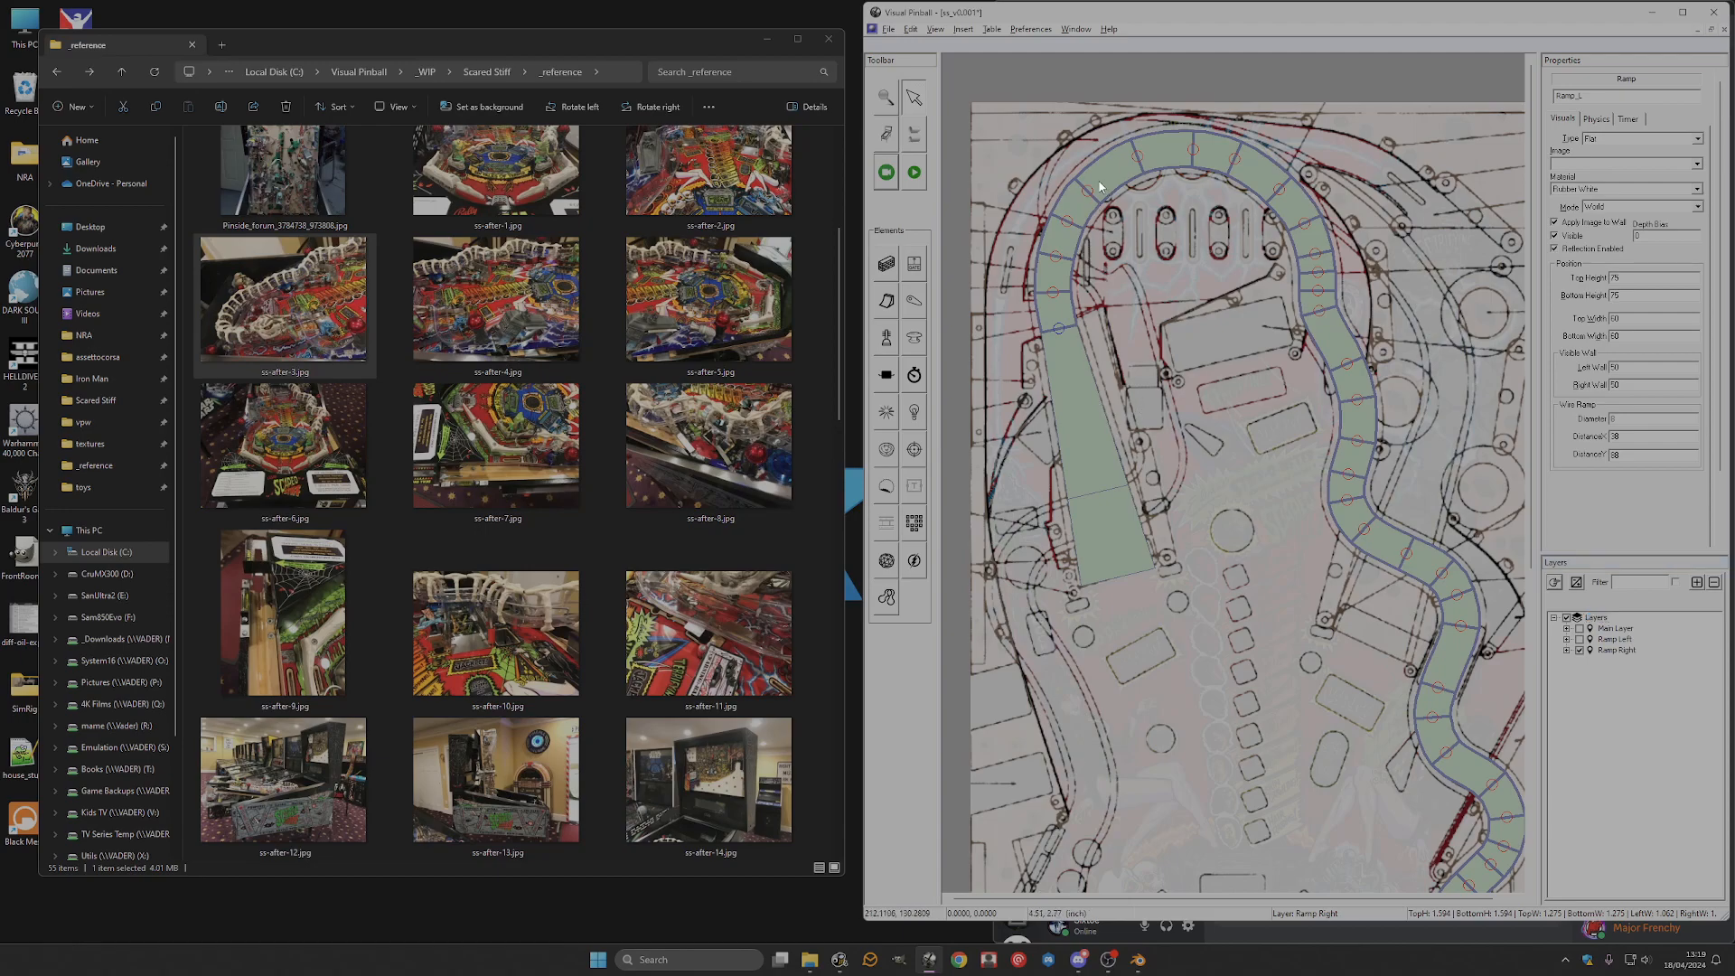
pyautogui.click(1089, 194)
pyautogui.moveTo(1084, 190); pyautogui.dragTo(1066, 220)
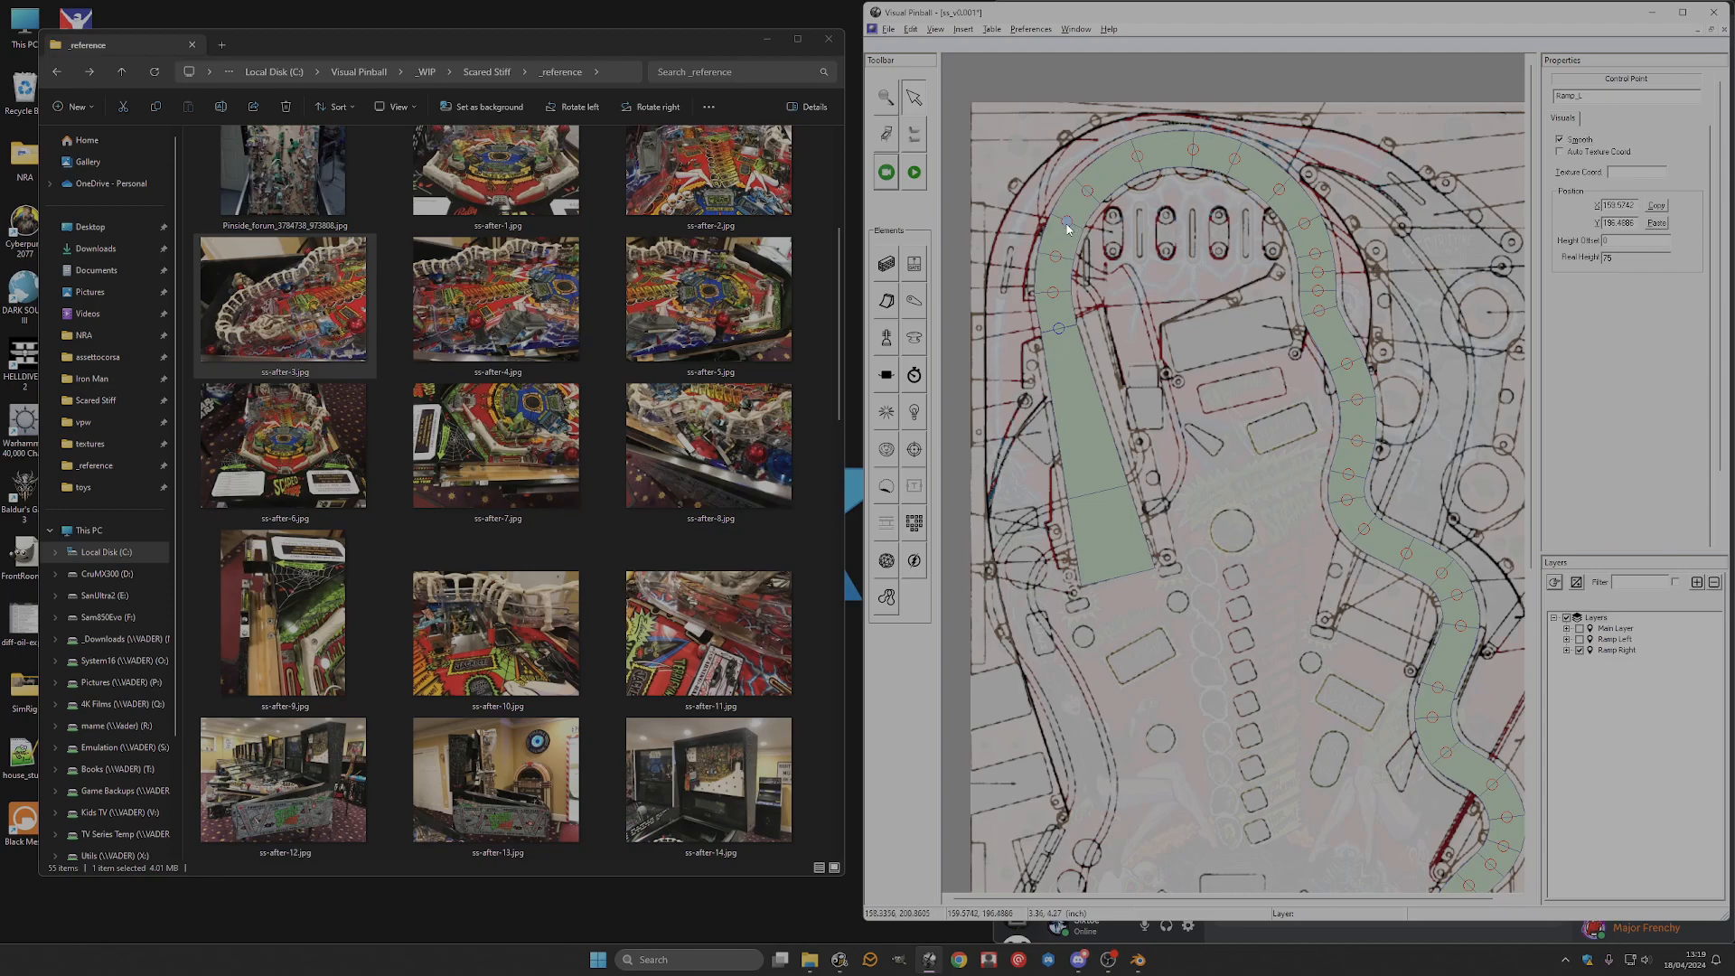
pyautogui.click(1321, 245)
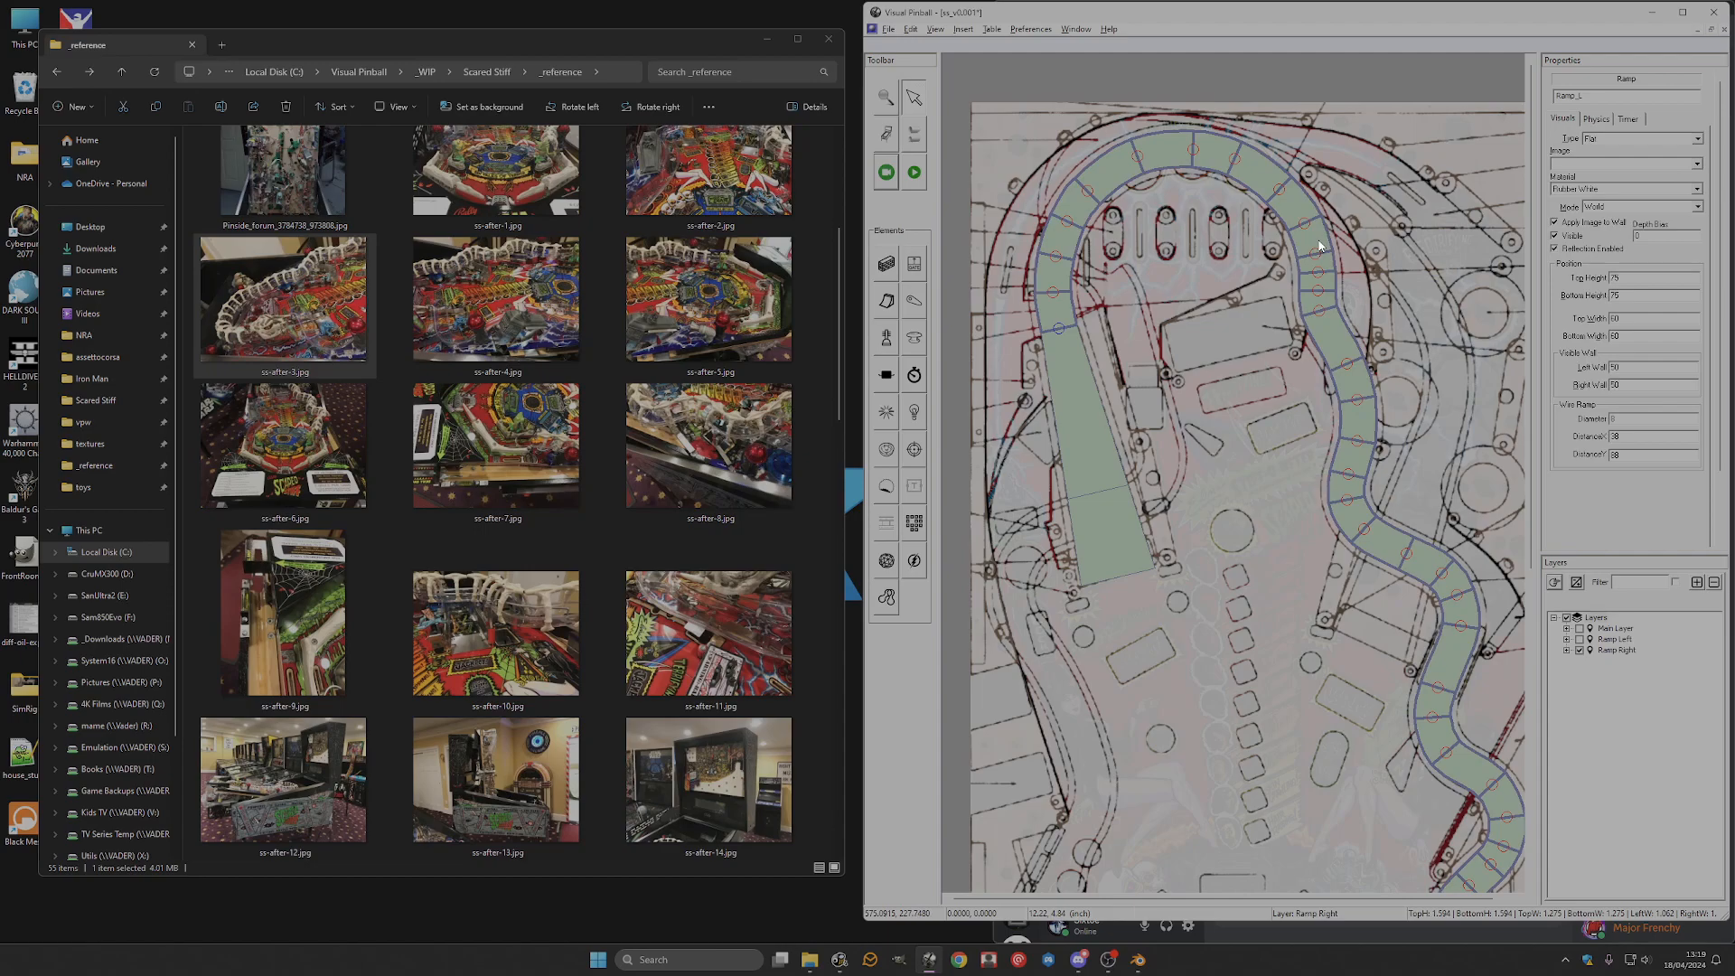
# Duplicate the long white ramp in place and name the two ramps Ramp_L_Bottom and Ramp_L_Top.
pyautogui.click(1115, 191)
pyautogui.click(1088, 221)
pyautogui.click(1158, 155)
pyautogui.click(1159, 157)
pyautogui.click(1603, 98)
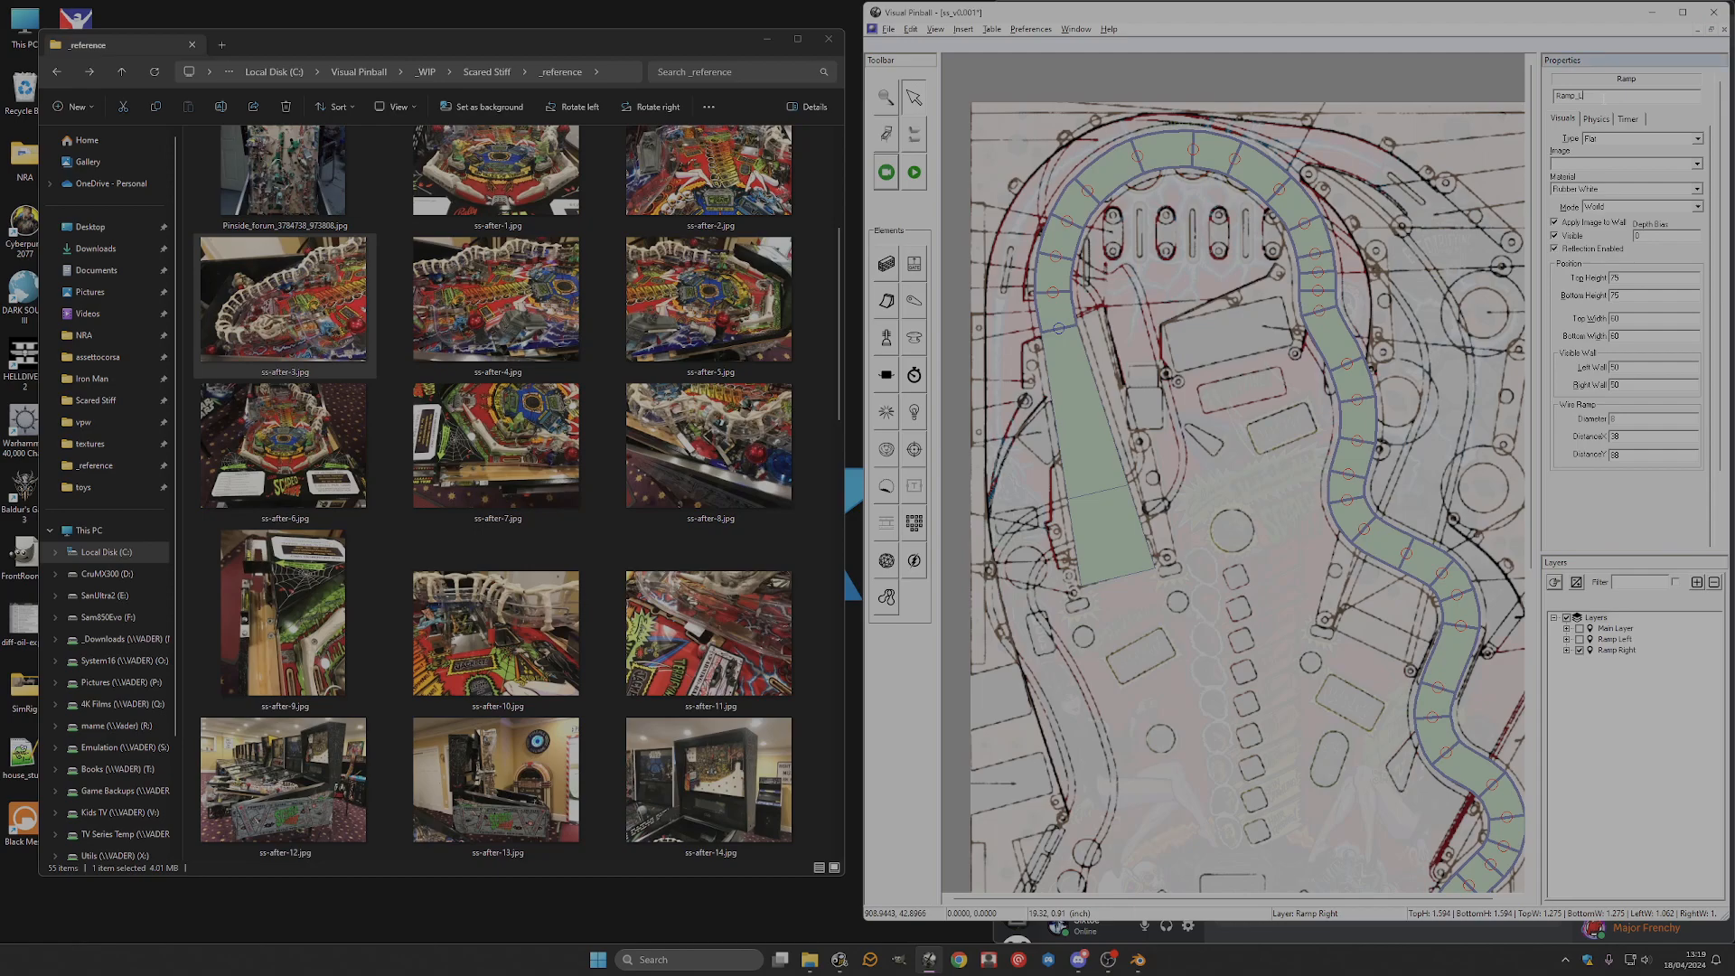
pyautogui.write('_Bottom')
pyautogui.click(1208, 161)
pyautogui.click(1209, 161)
pyautogui.hotkey('ctrl', 'c')
pyautogui.hotkey('ctrl', 'v')
pyautogui.click(1612, 94)
pyautogui.moveTo(1580, 94); pyautogui.dragTo(1623, 95)
pyautogui.write('Bot')
pyautogui.click(1632, 709)
# Select the overlapping ramps Ramp_L_Bottom and Ramp_L_Top in turn to tell them apart.
pyautogui.click(1409, 312)
pyautogui.click(1297, 215)
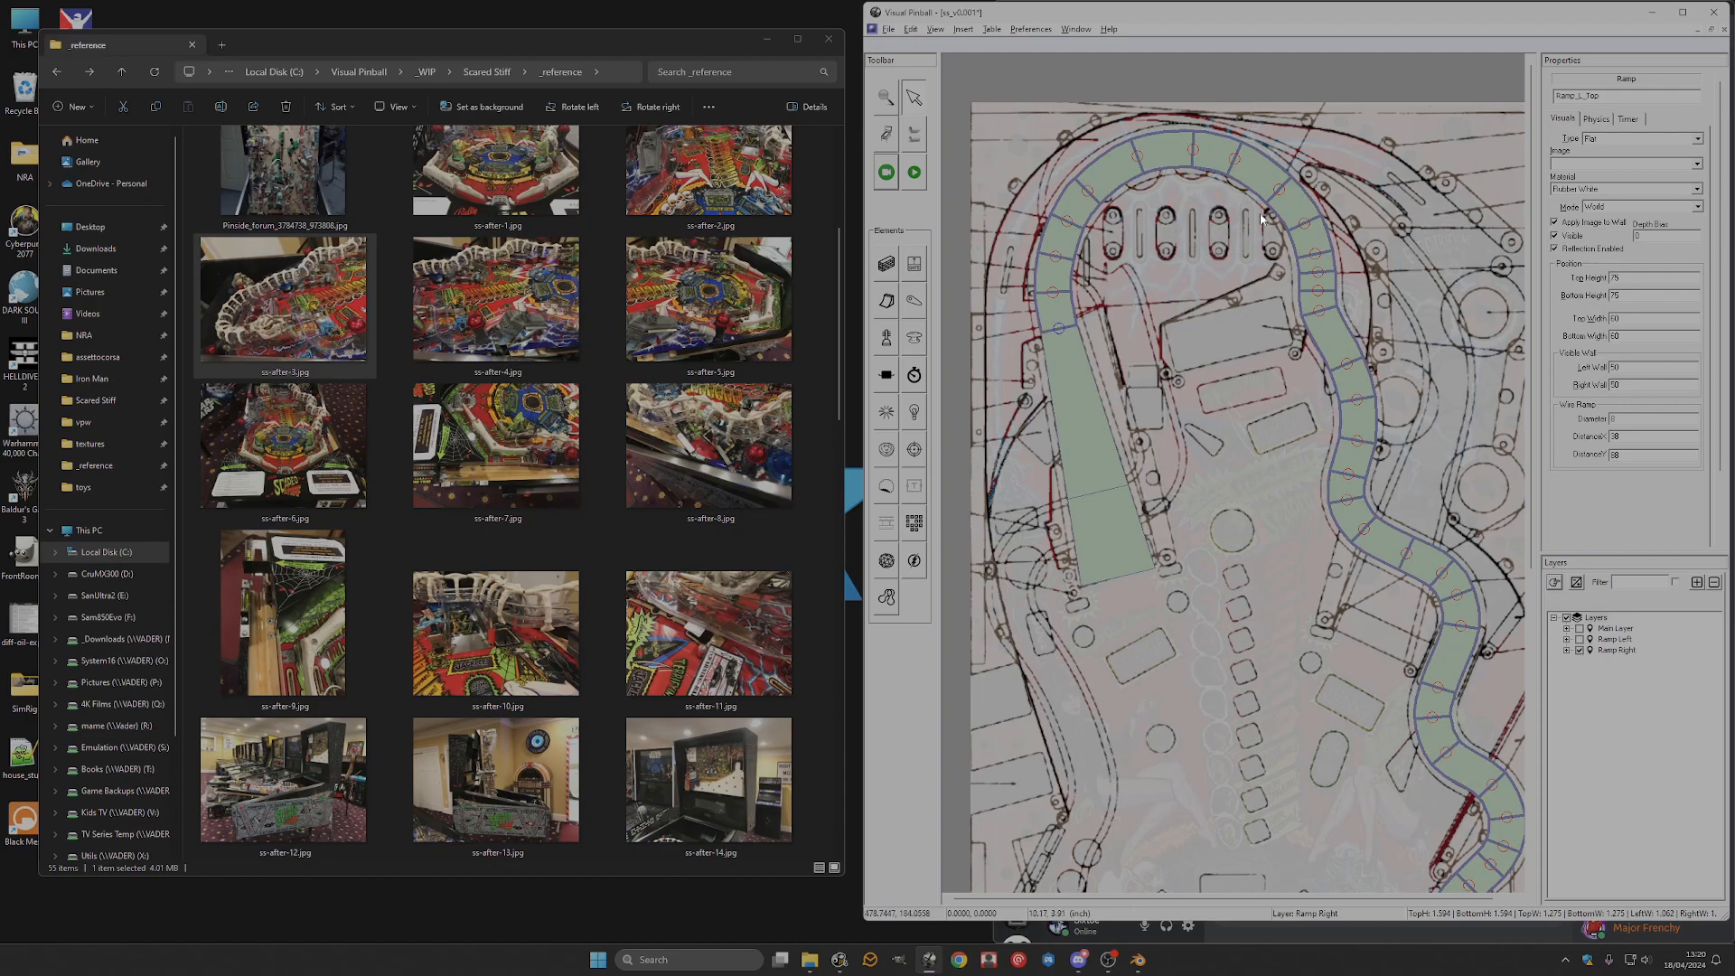
pyautogui.rightClick(1292, 209)
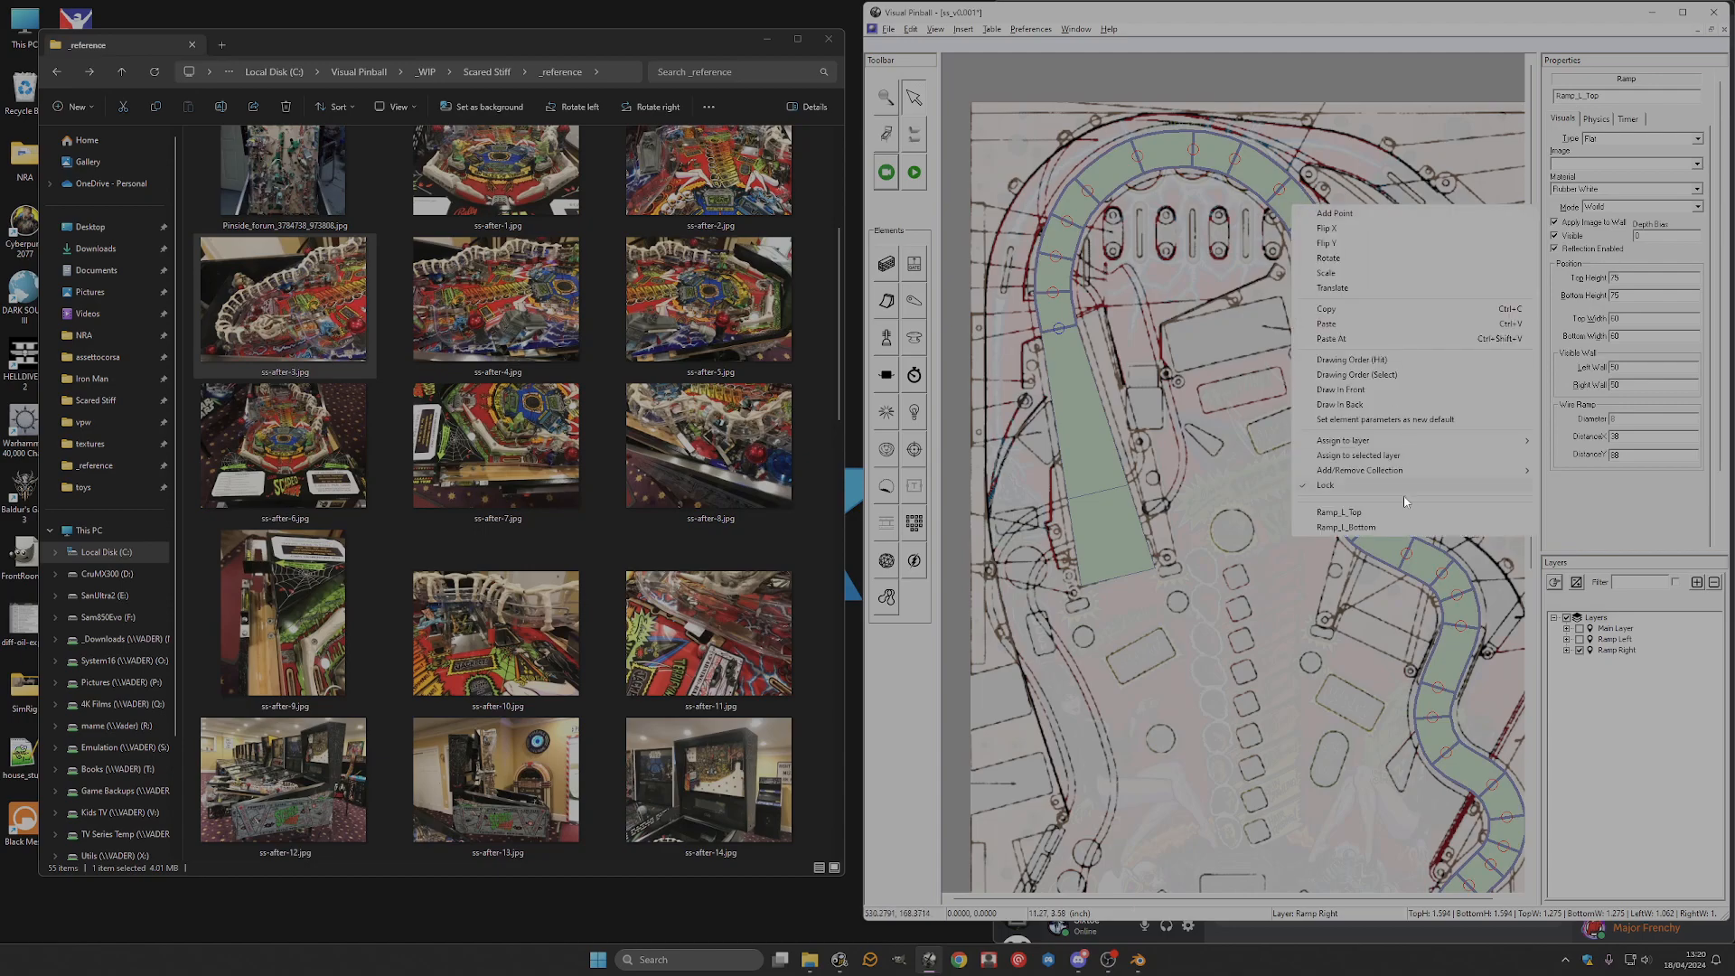
pyautogui.click(1363, 527)
pyautogui.rightClick(1294, 203)
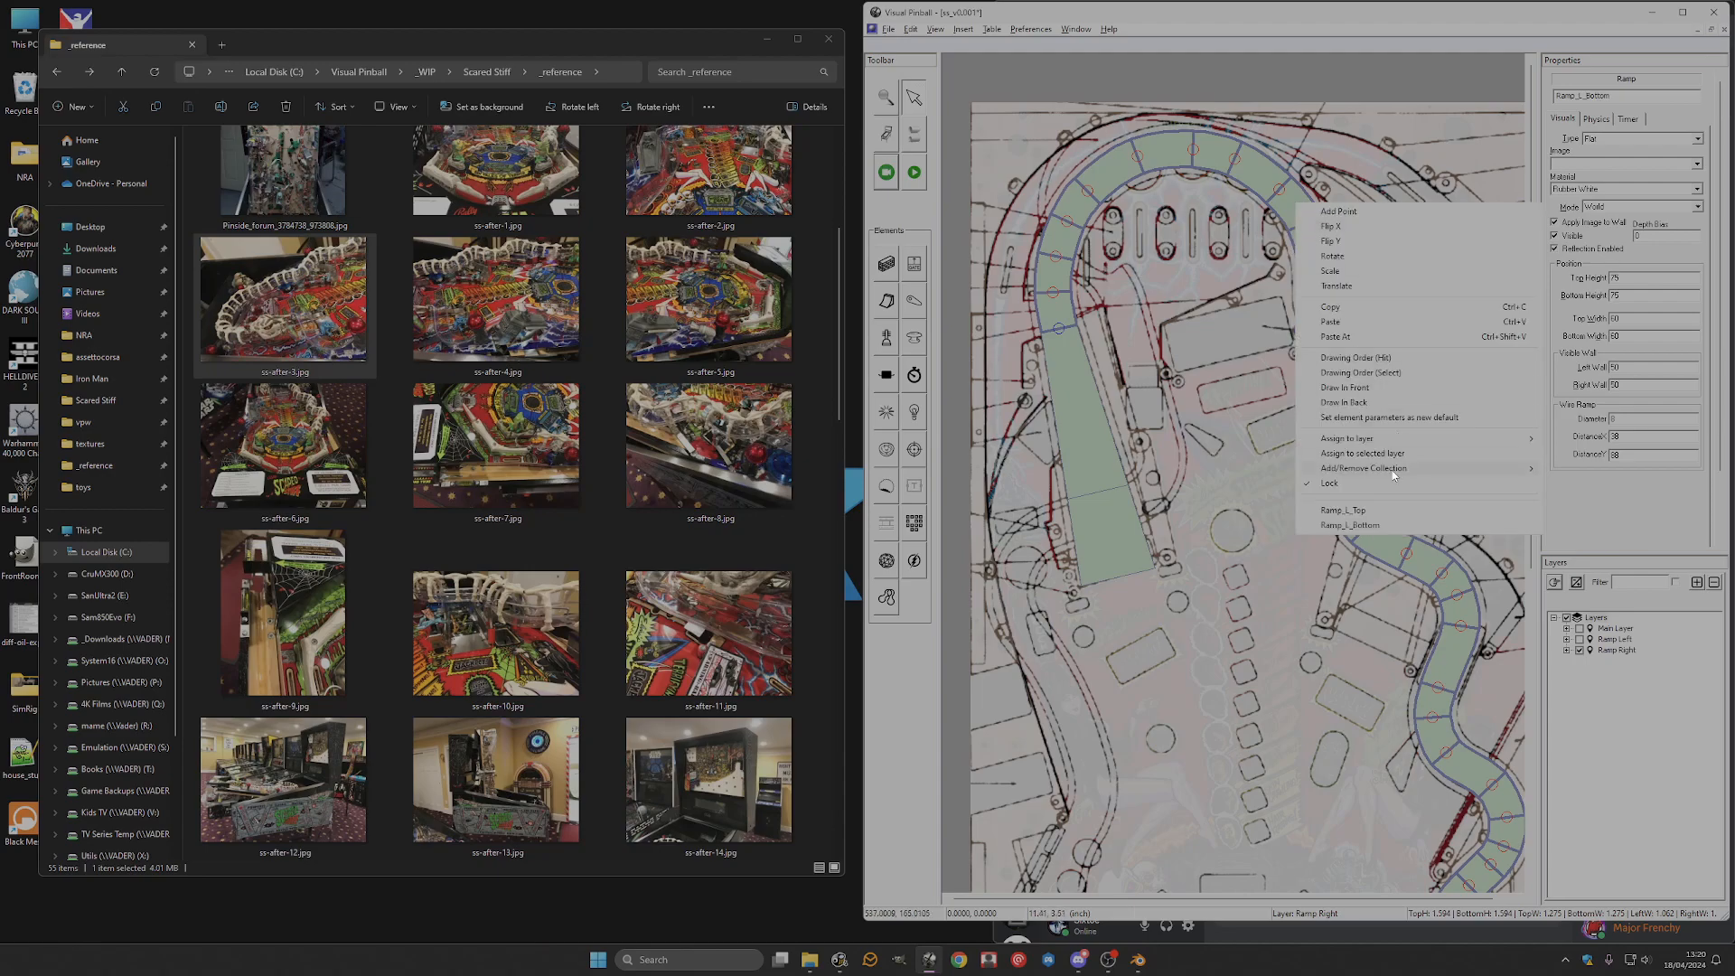
pyautogui.click(1364, 512)
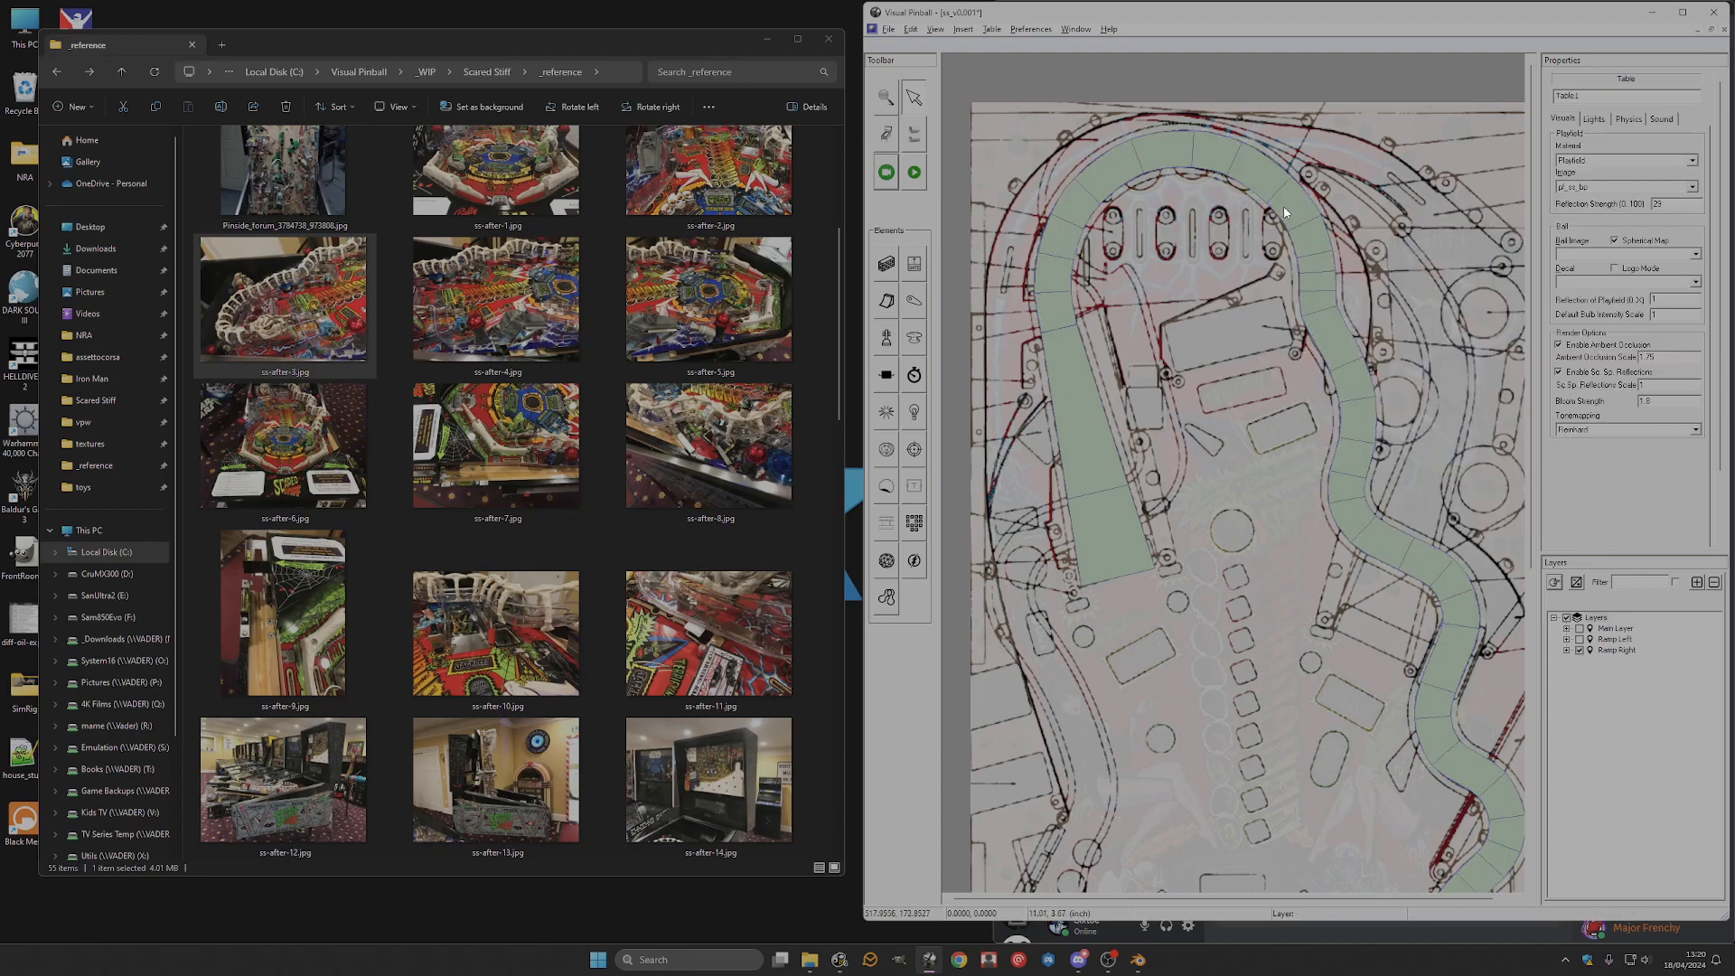
pyautogui.click(1292, 210)
pyautogui.click(1292, 211)
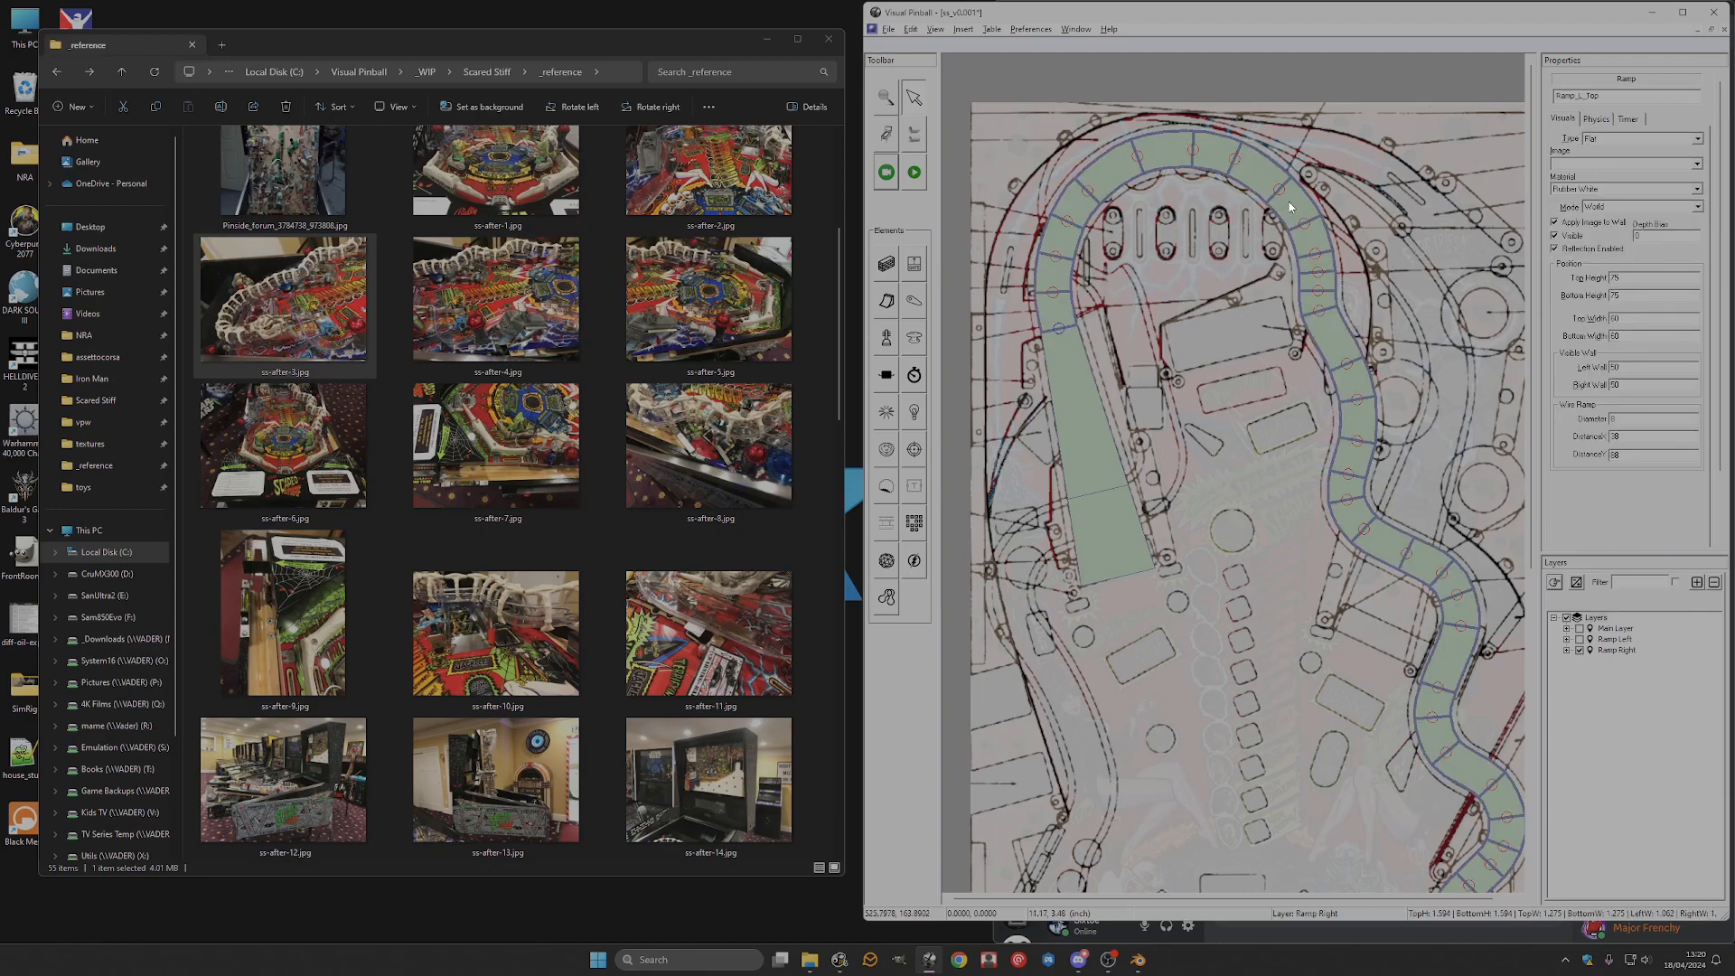
pyautogui.rightClick(1292, 214)
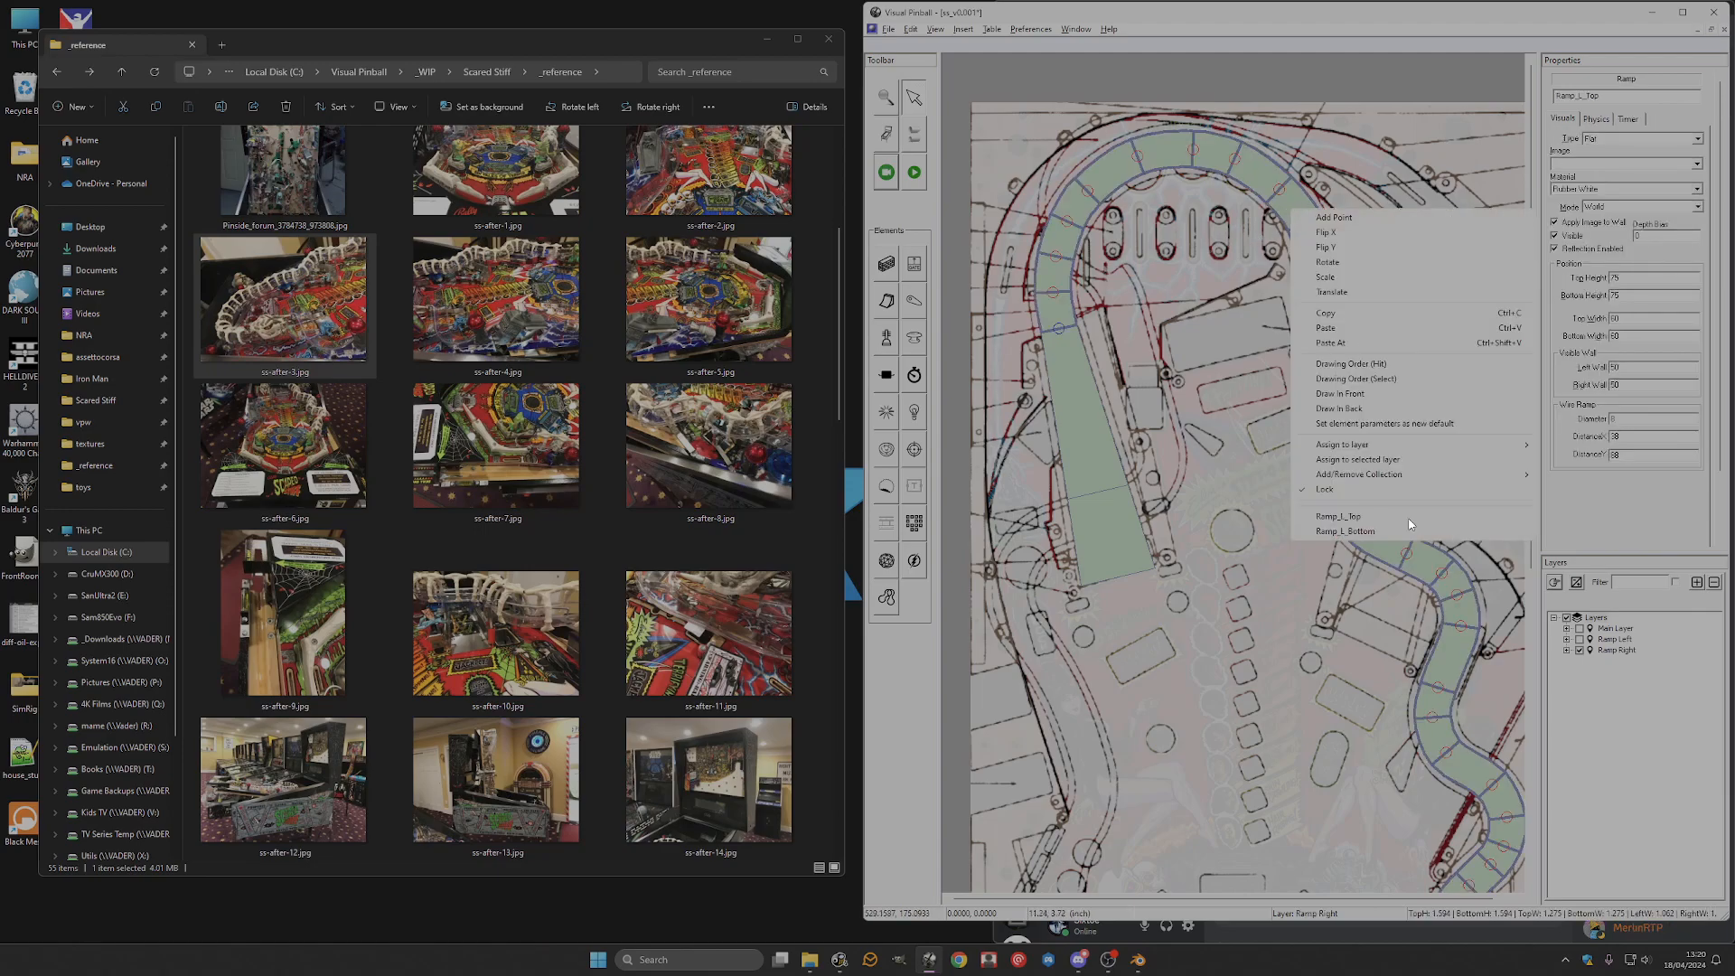
pyautogui.click(1235, 291)
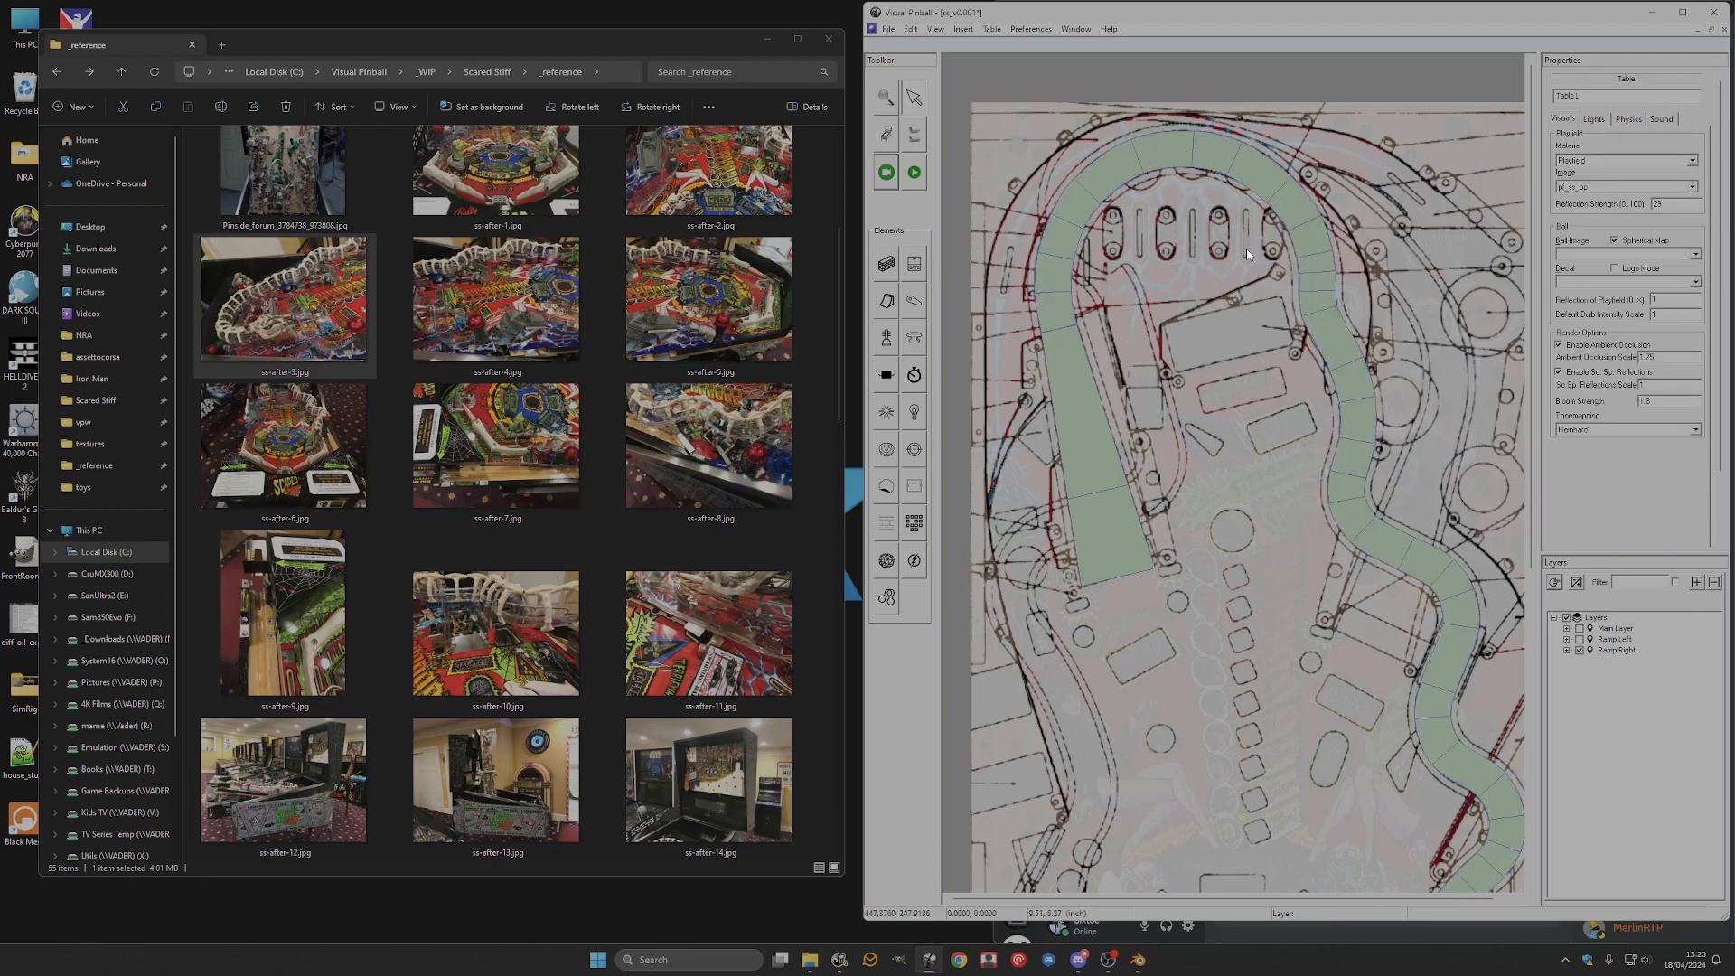
# Send Ramp_L_Top behind Ramp_L_Bottom in the drawing order.
pyautogui.click(1301, 209)
pyautogui.rightClick(1293, 209)
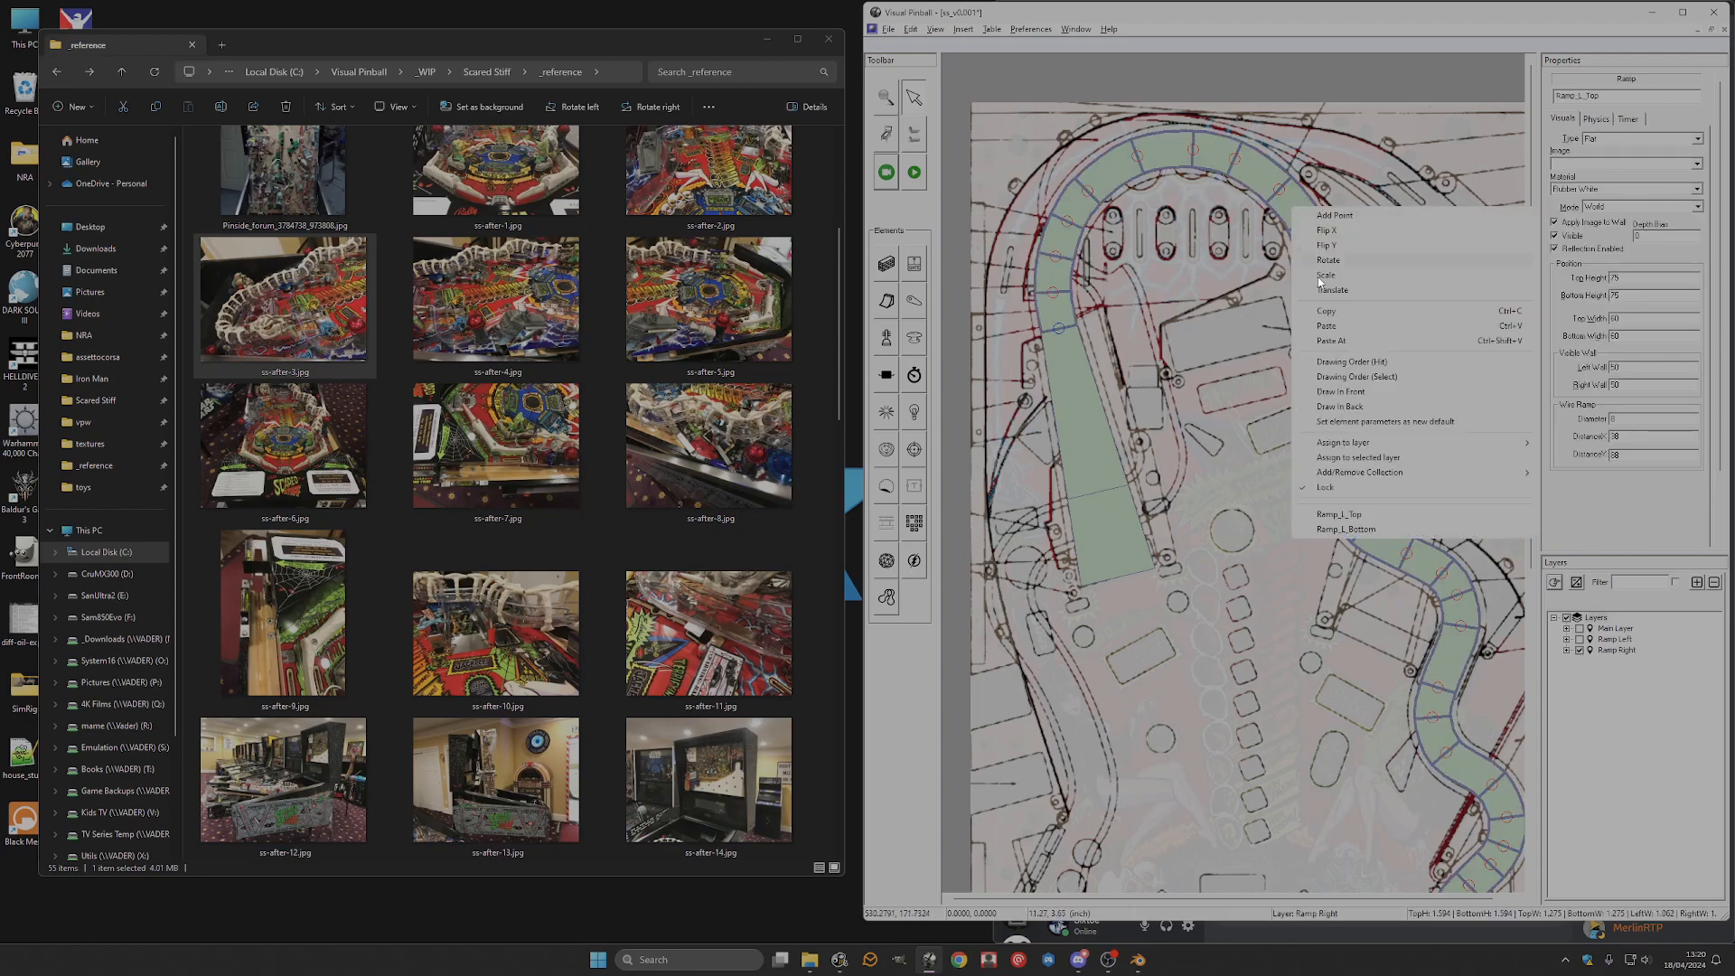
pyautogui.click(1371, 412)
pyautogui.click(1284, 205)
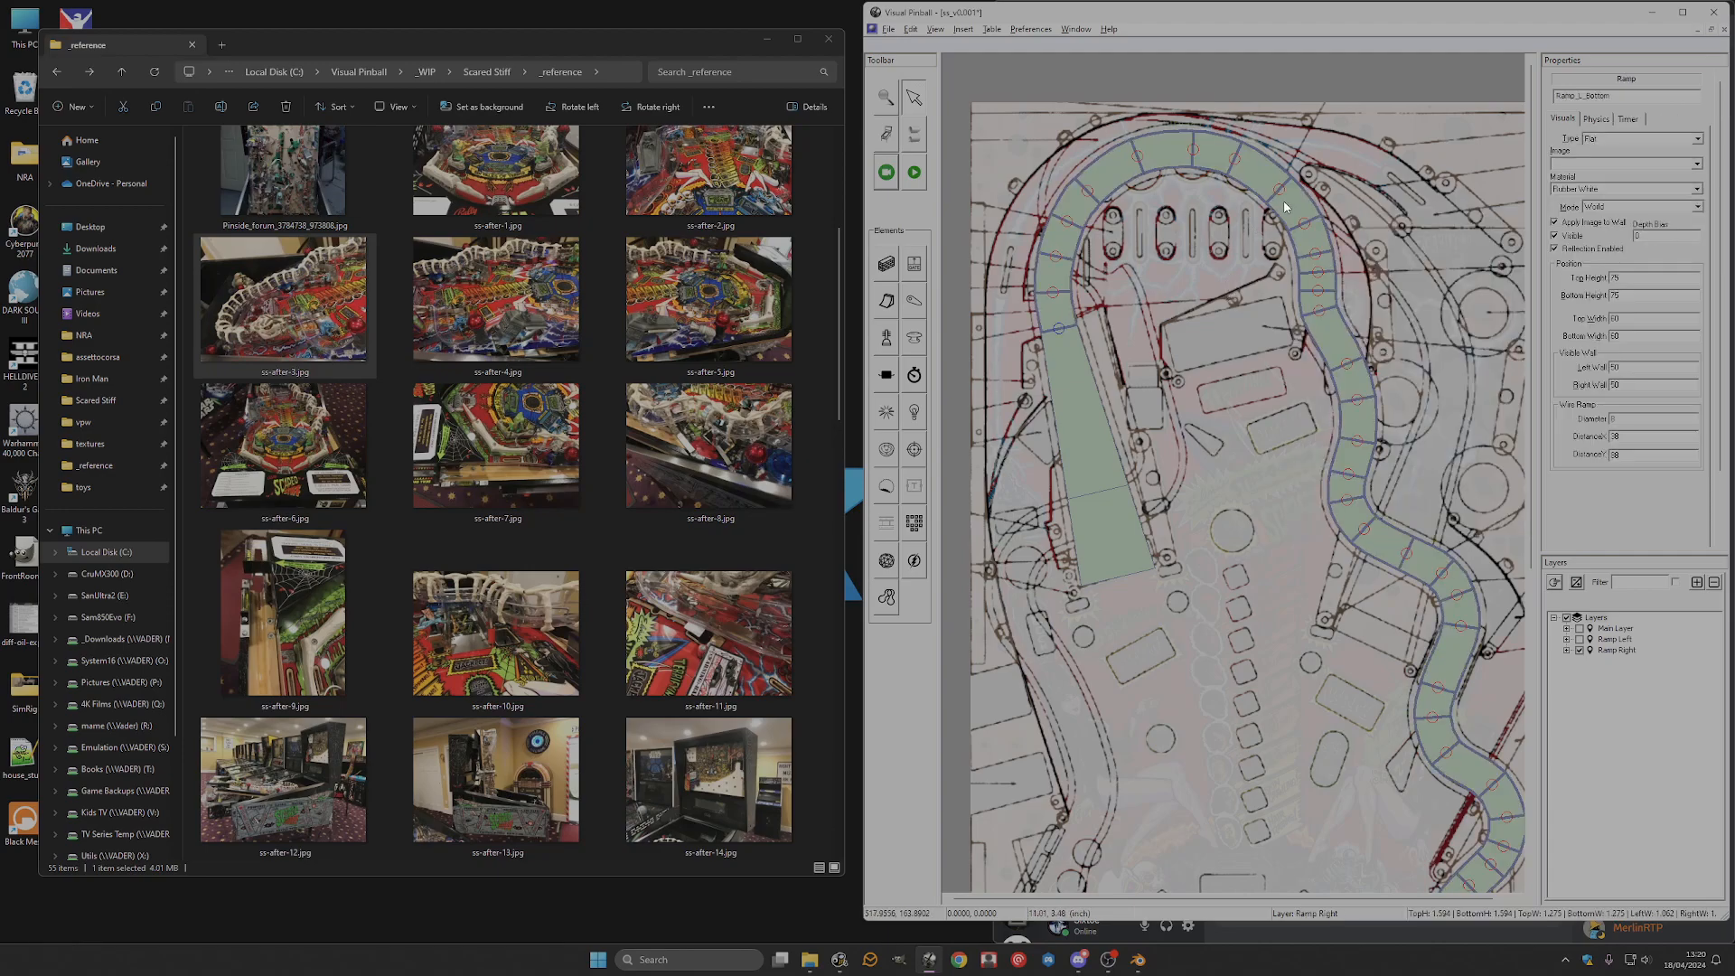
pyautogui.rightClick(1294, 210)
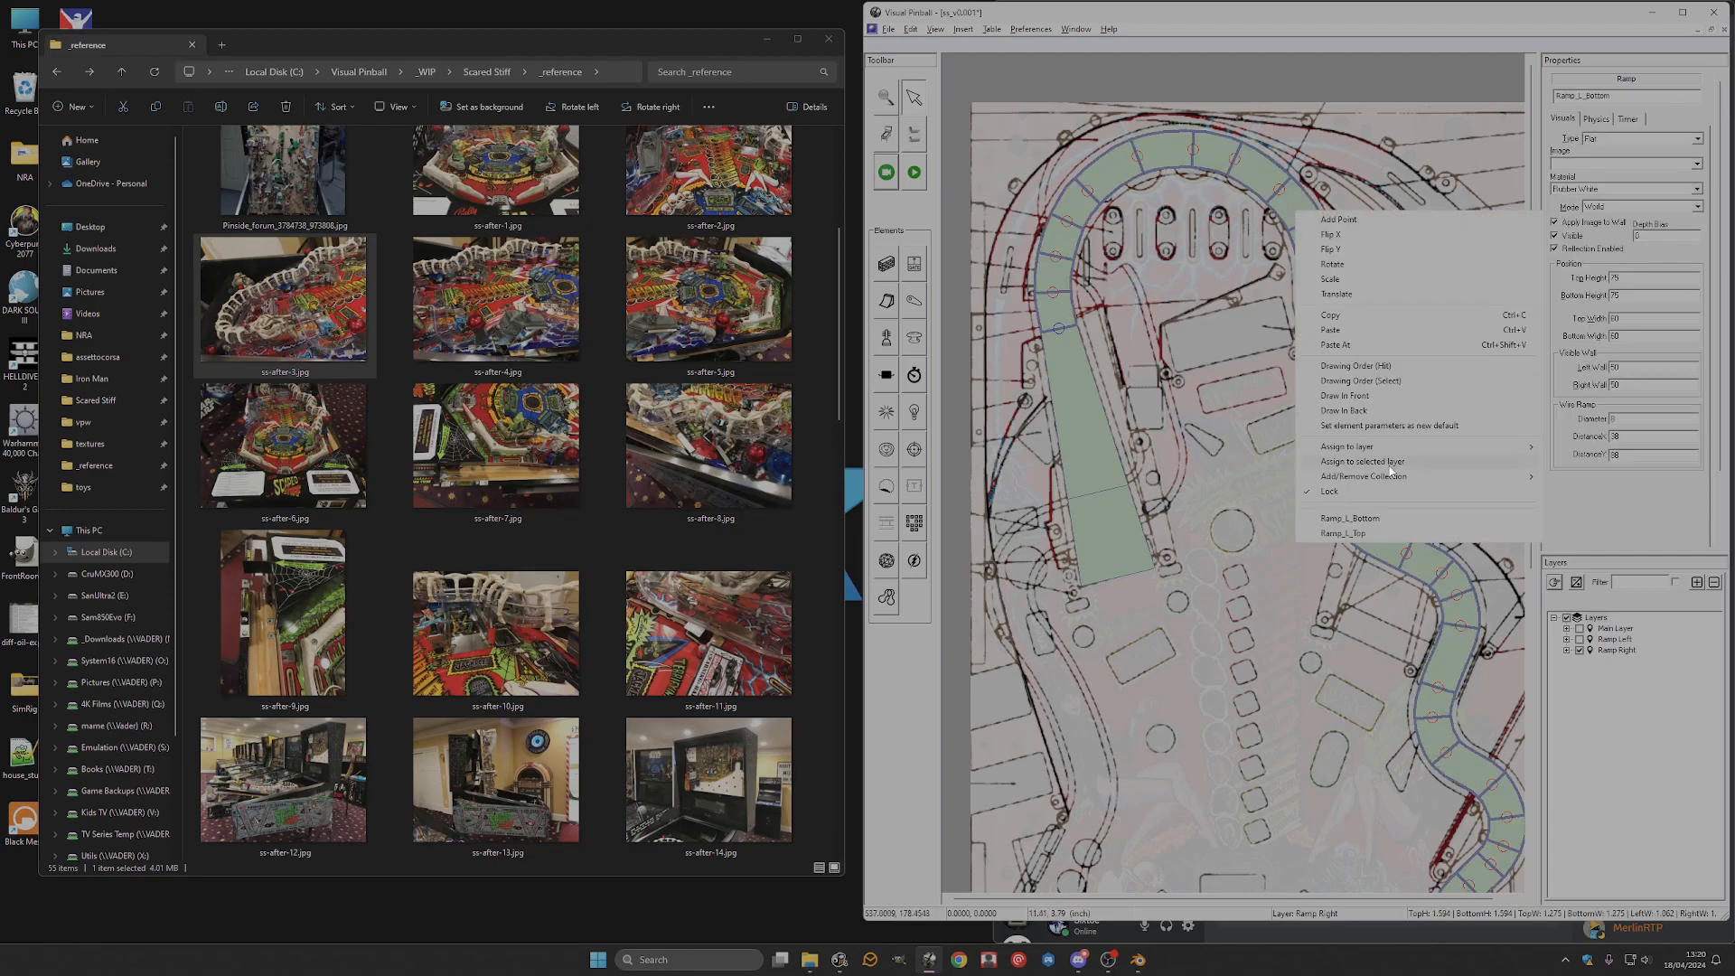
pyautogui.click(1239, 291)
# Select Ramp_L_Top, assign it to a new layer and hide that layer.
pyautogui.click(1349, 494)
pyautogui.rightClick(1293, 202)
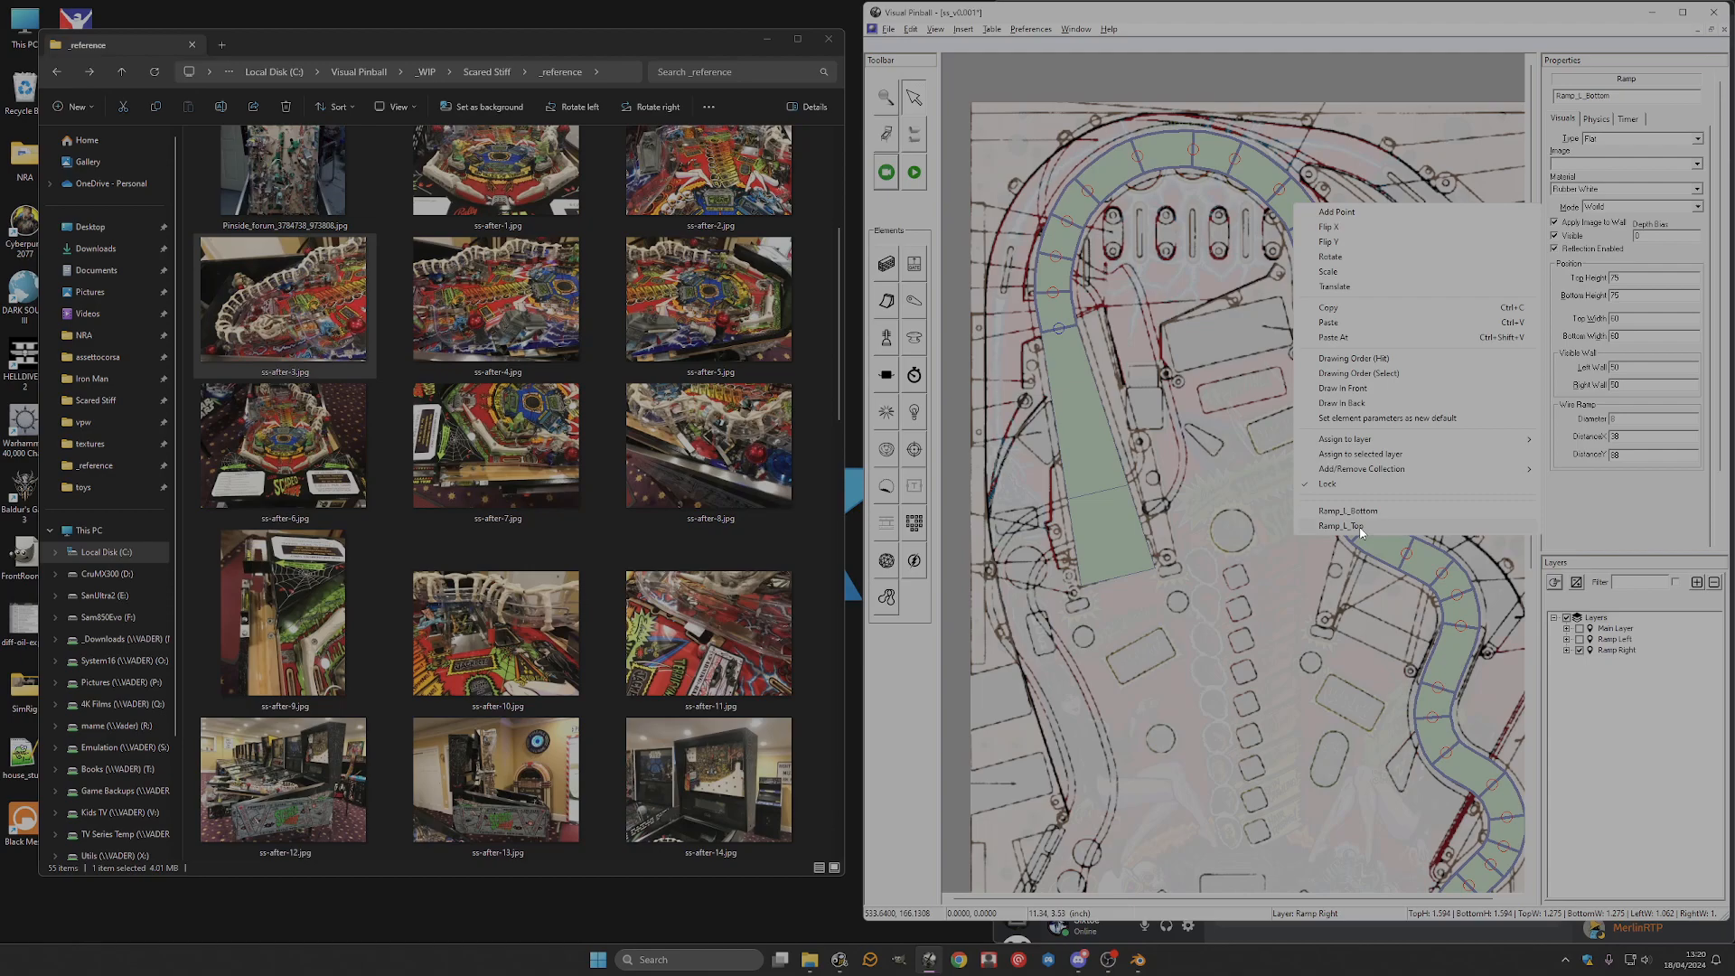
pyautogui.click(1359, 527)
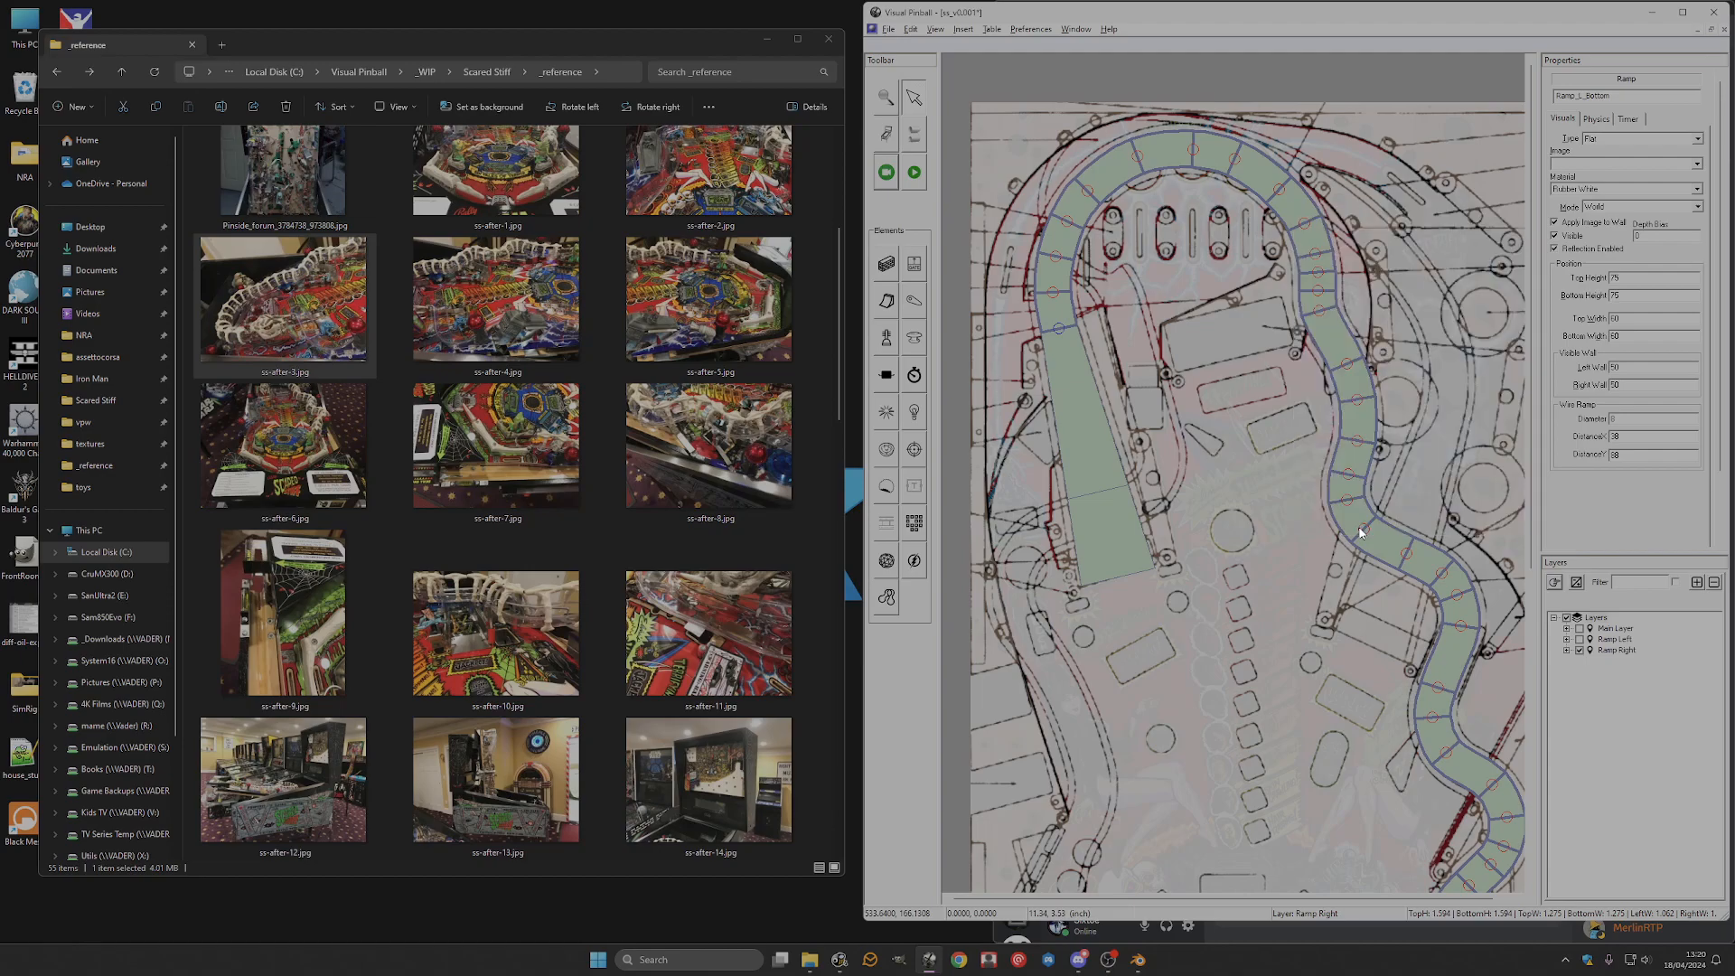
pyautogui.rightClick(1287, 191)
pyautogui.click(1349, 390)
pyautogui.click(1696, 582)
pyautogui.click(1555, 583)
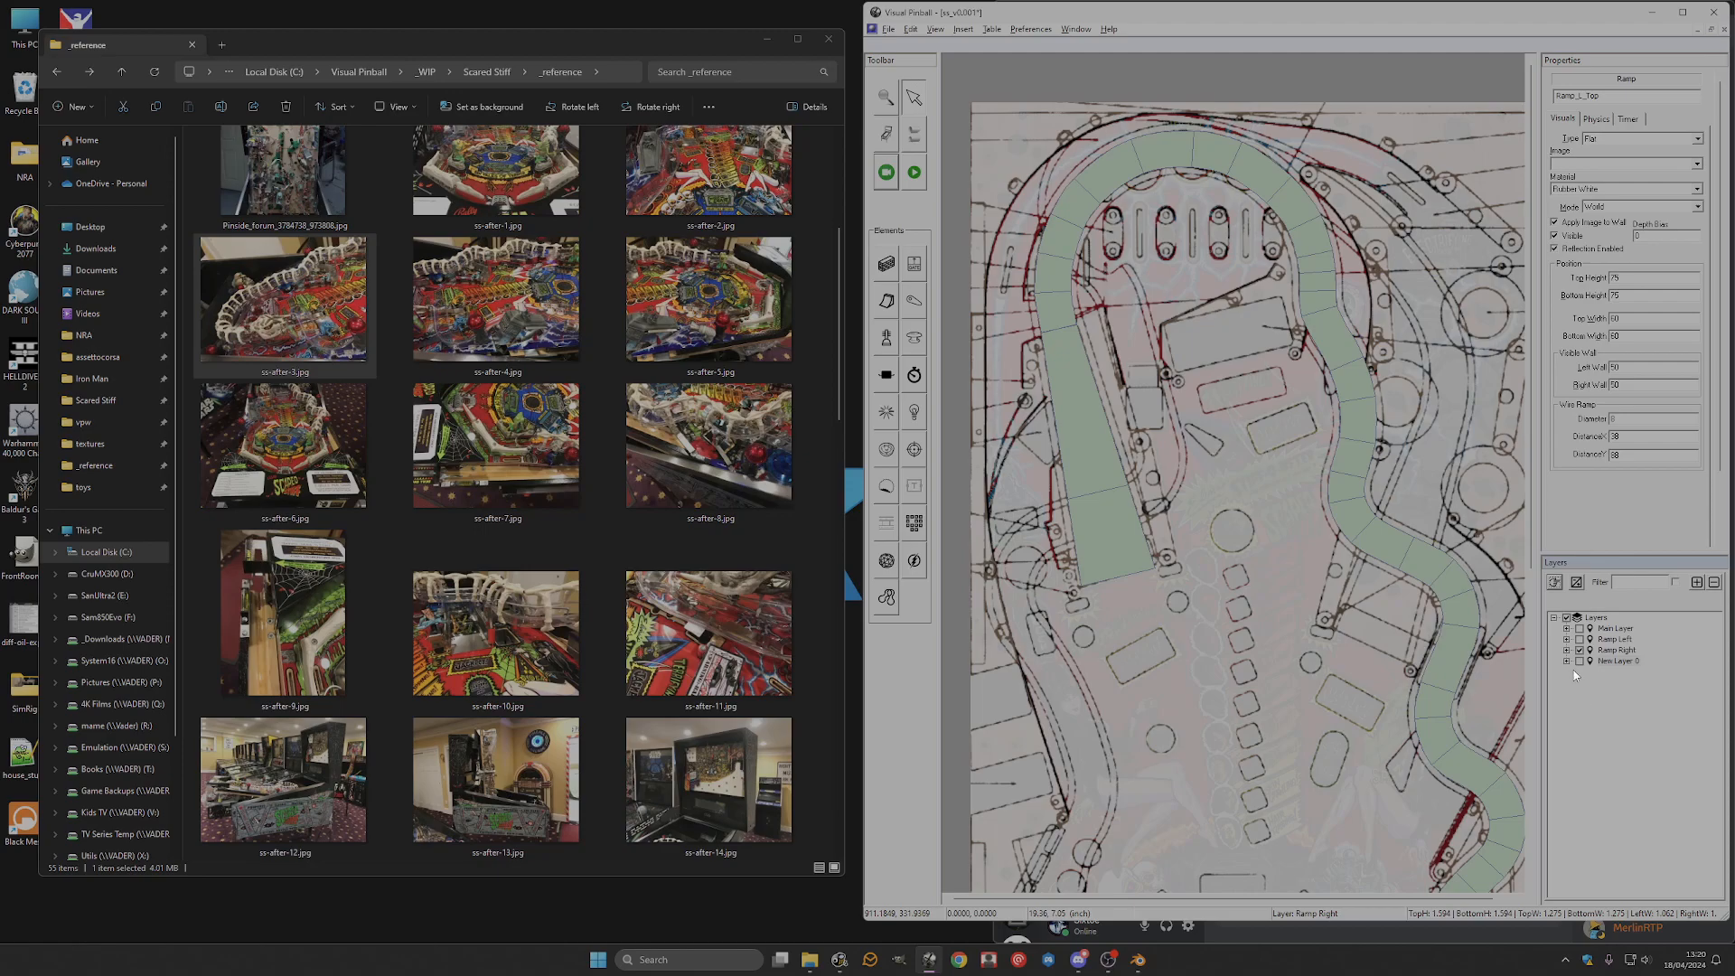
# Delete Ramp_L_Bottom's control points from the upper-left bend down to its end beside the straight entry ramp.
pyautogui.click(1358, 348)
pyautogui.click(1285, 201)
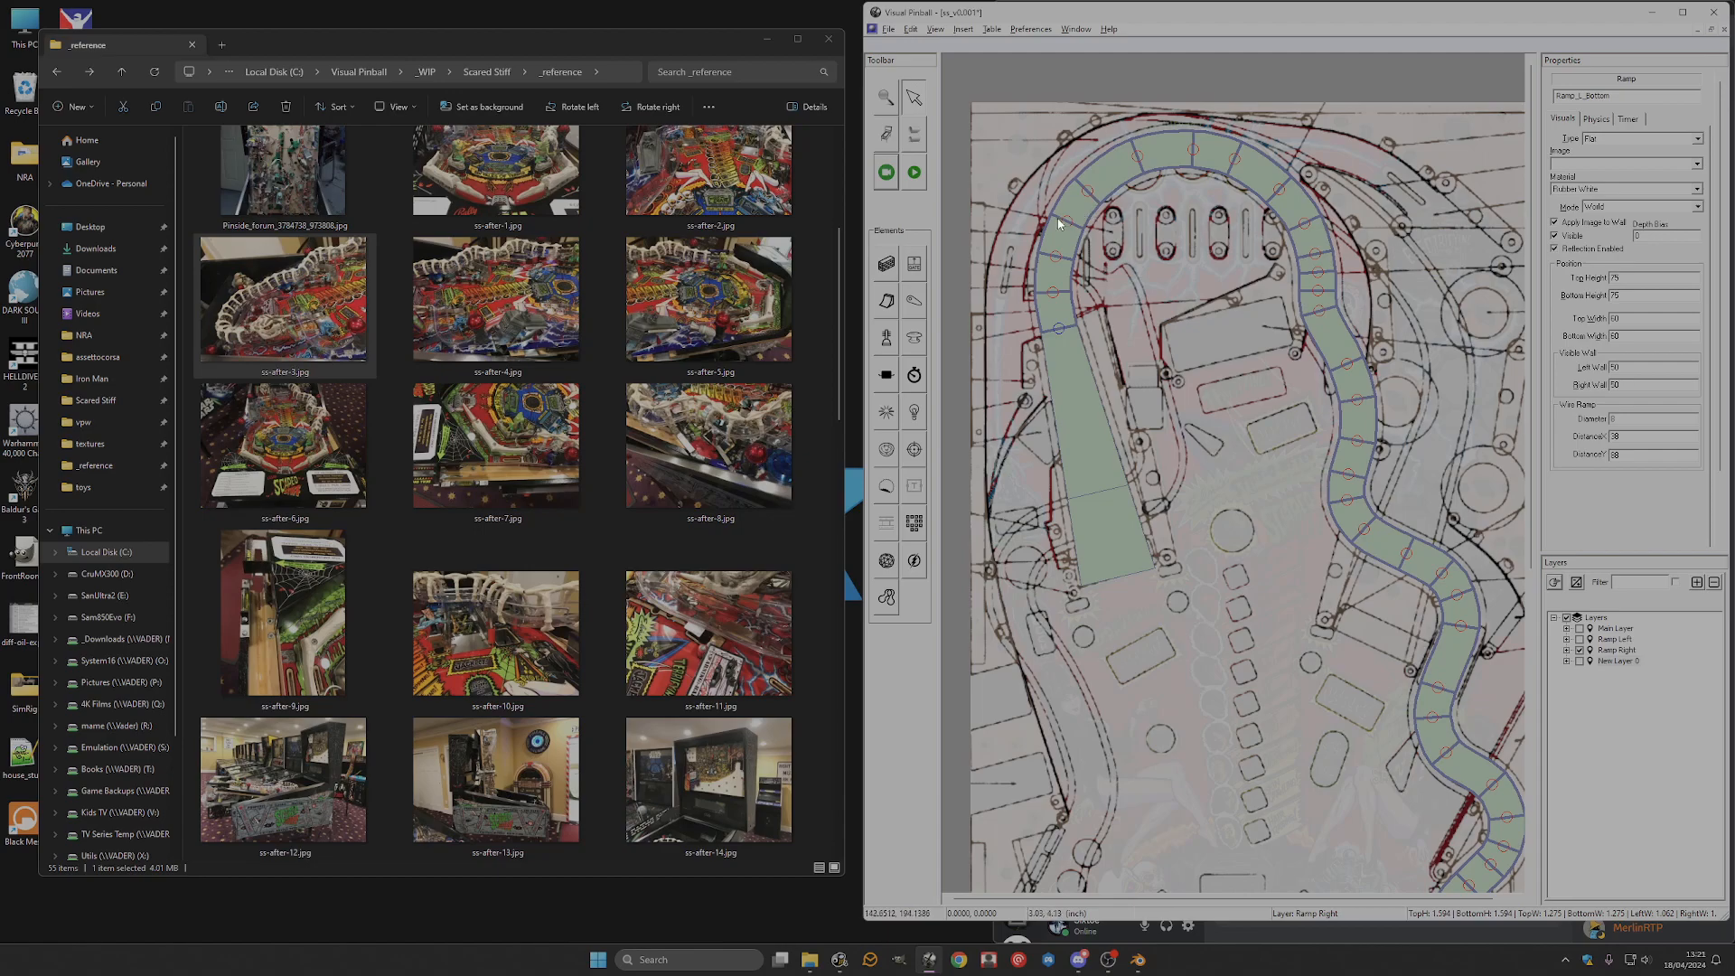
pyautogui.click(1067, 221)
pyautogui.click(1081, 214)
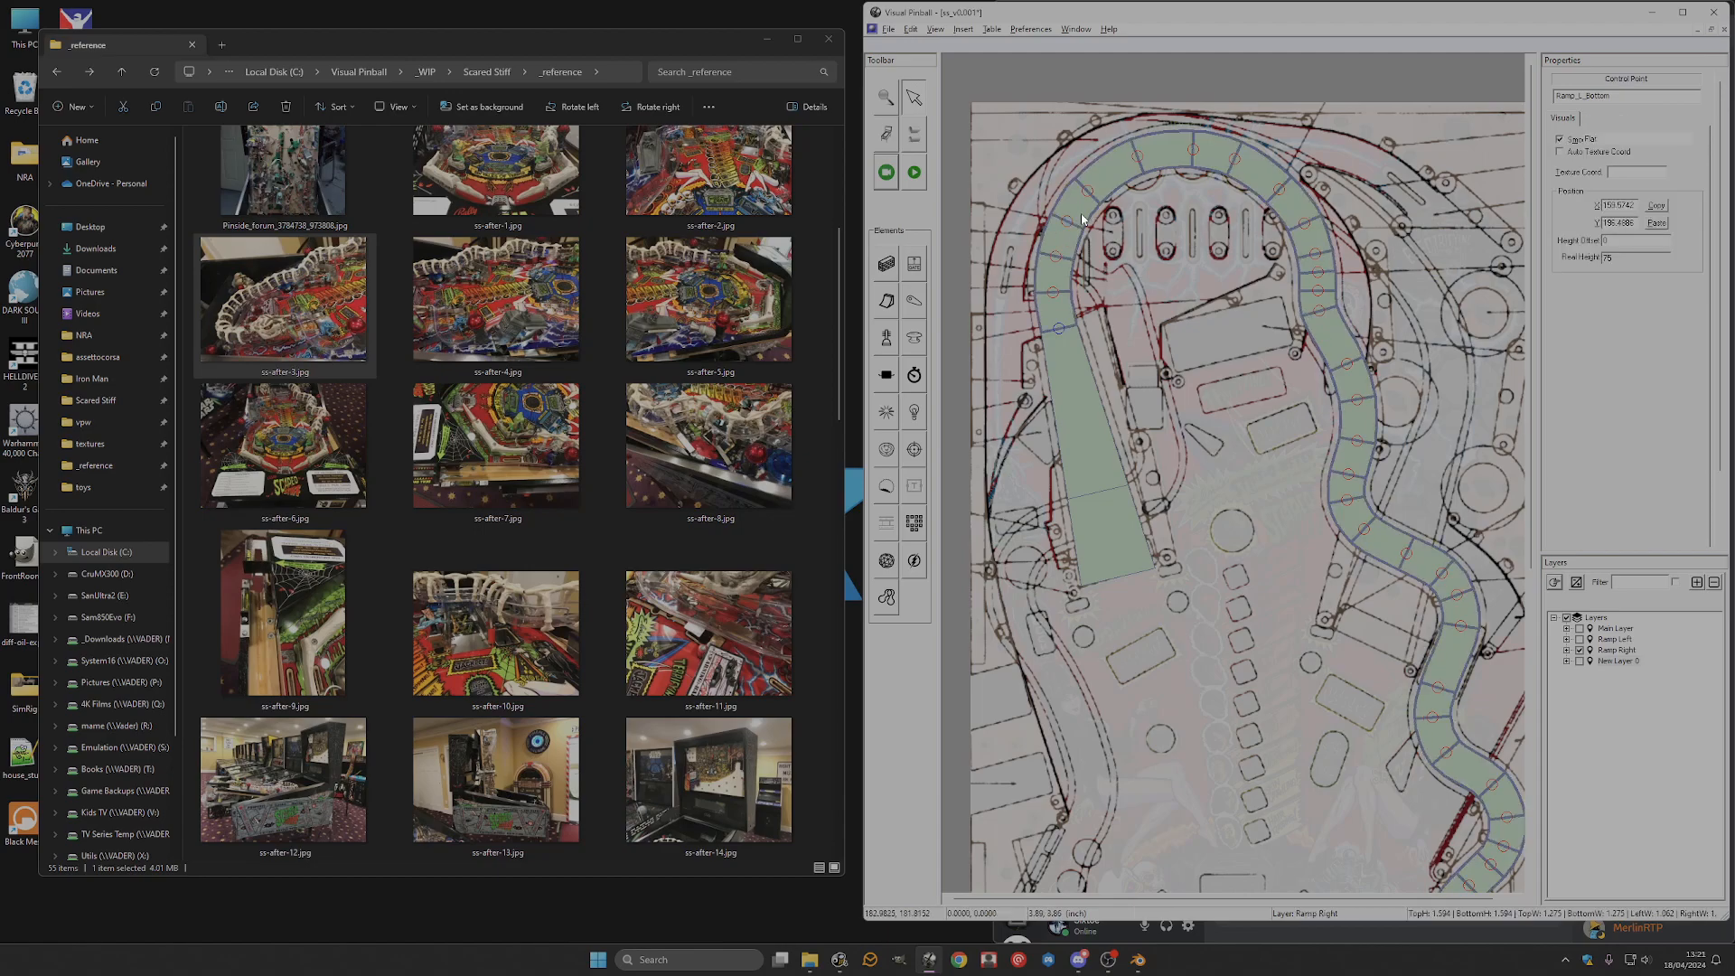
pyautogui.click(1066, 223)
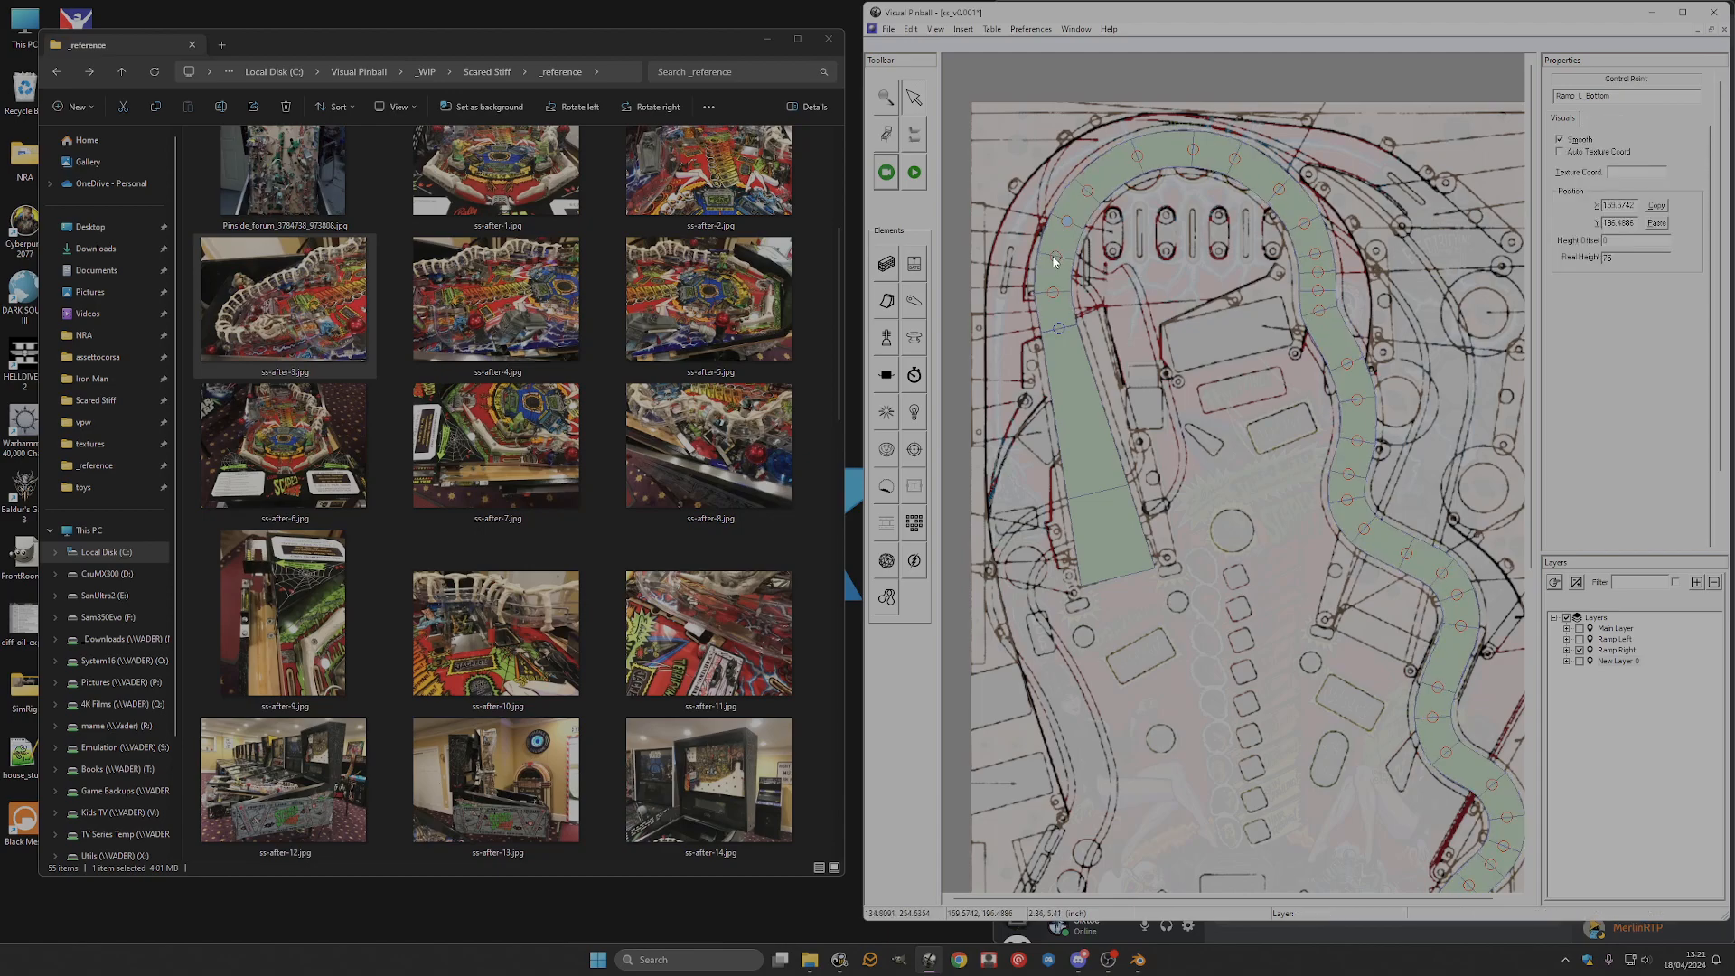
pyautogui.keyDown('ctrl'); pyautogui.click(1055, 258); pyautogui.keyUp('ctrl')
pyautogui.click(1132, 384)
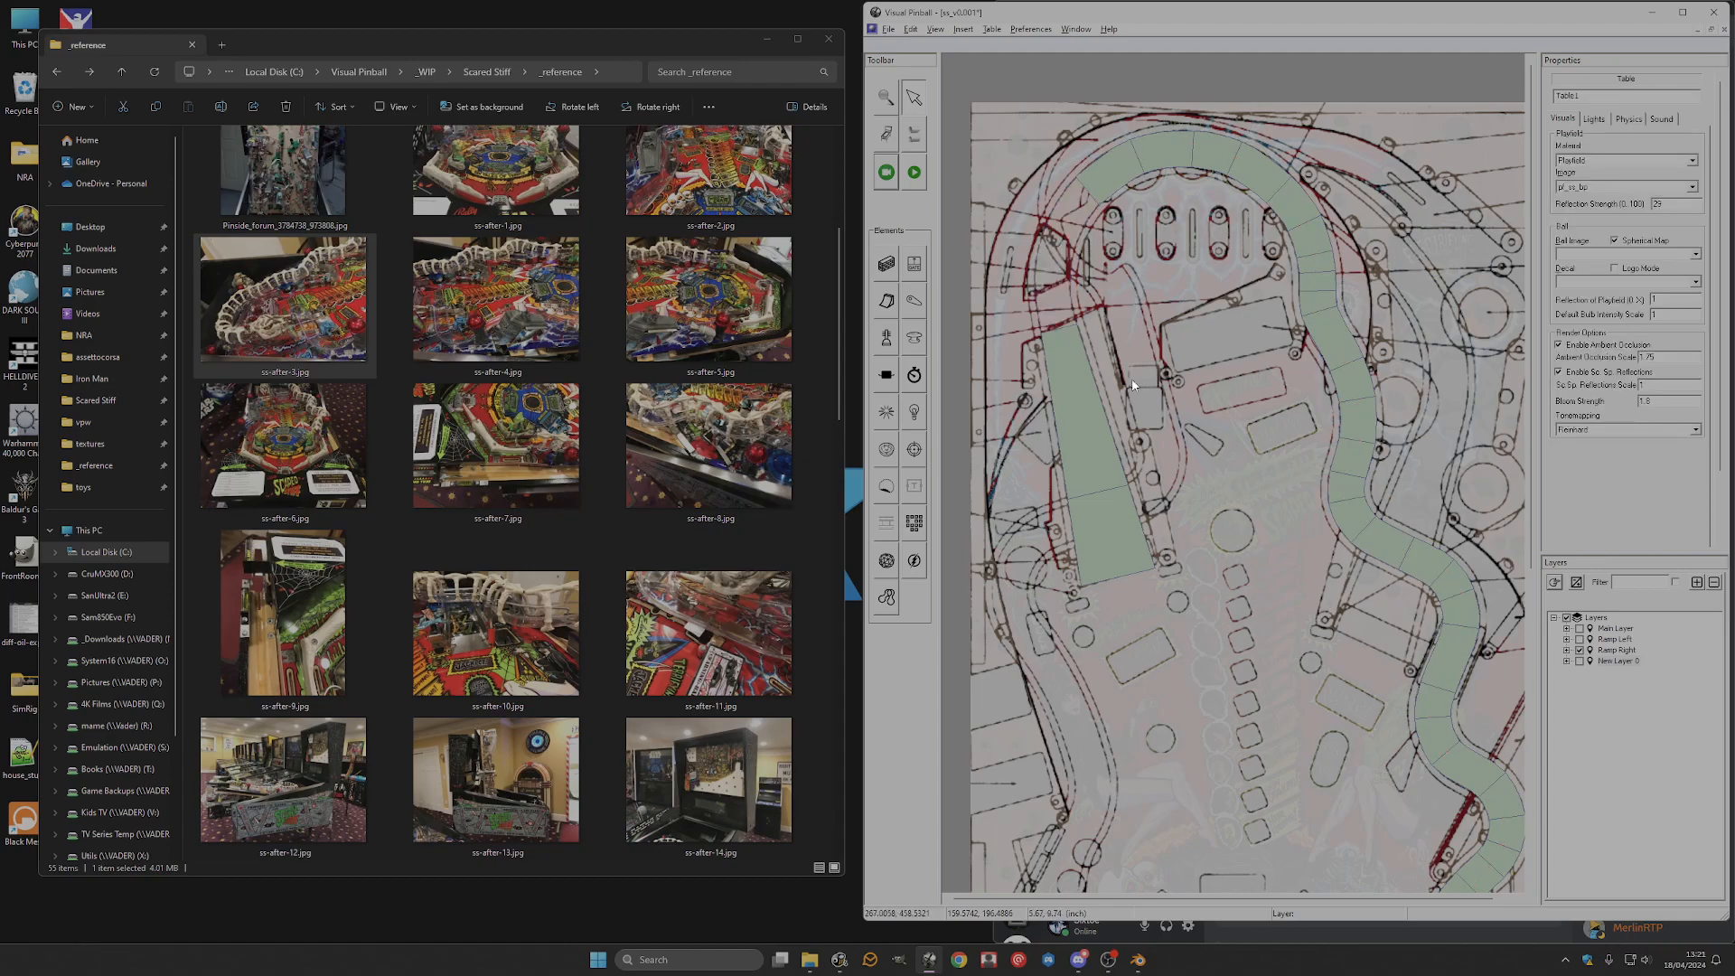
# Hide the Ramp Right layer and show New Layer 0 so only Ramp_L_Top is displayed.
pyautogui.click(1111, 178)
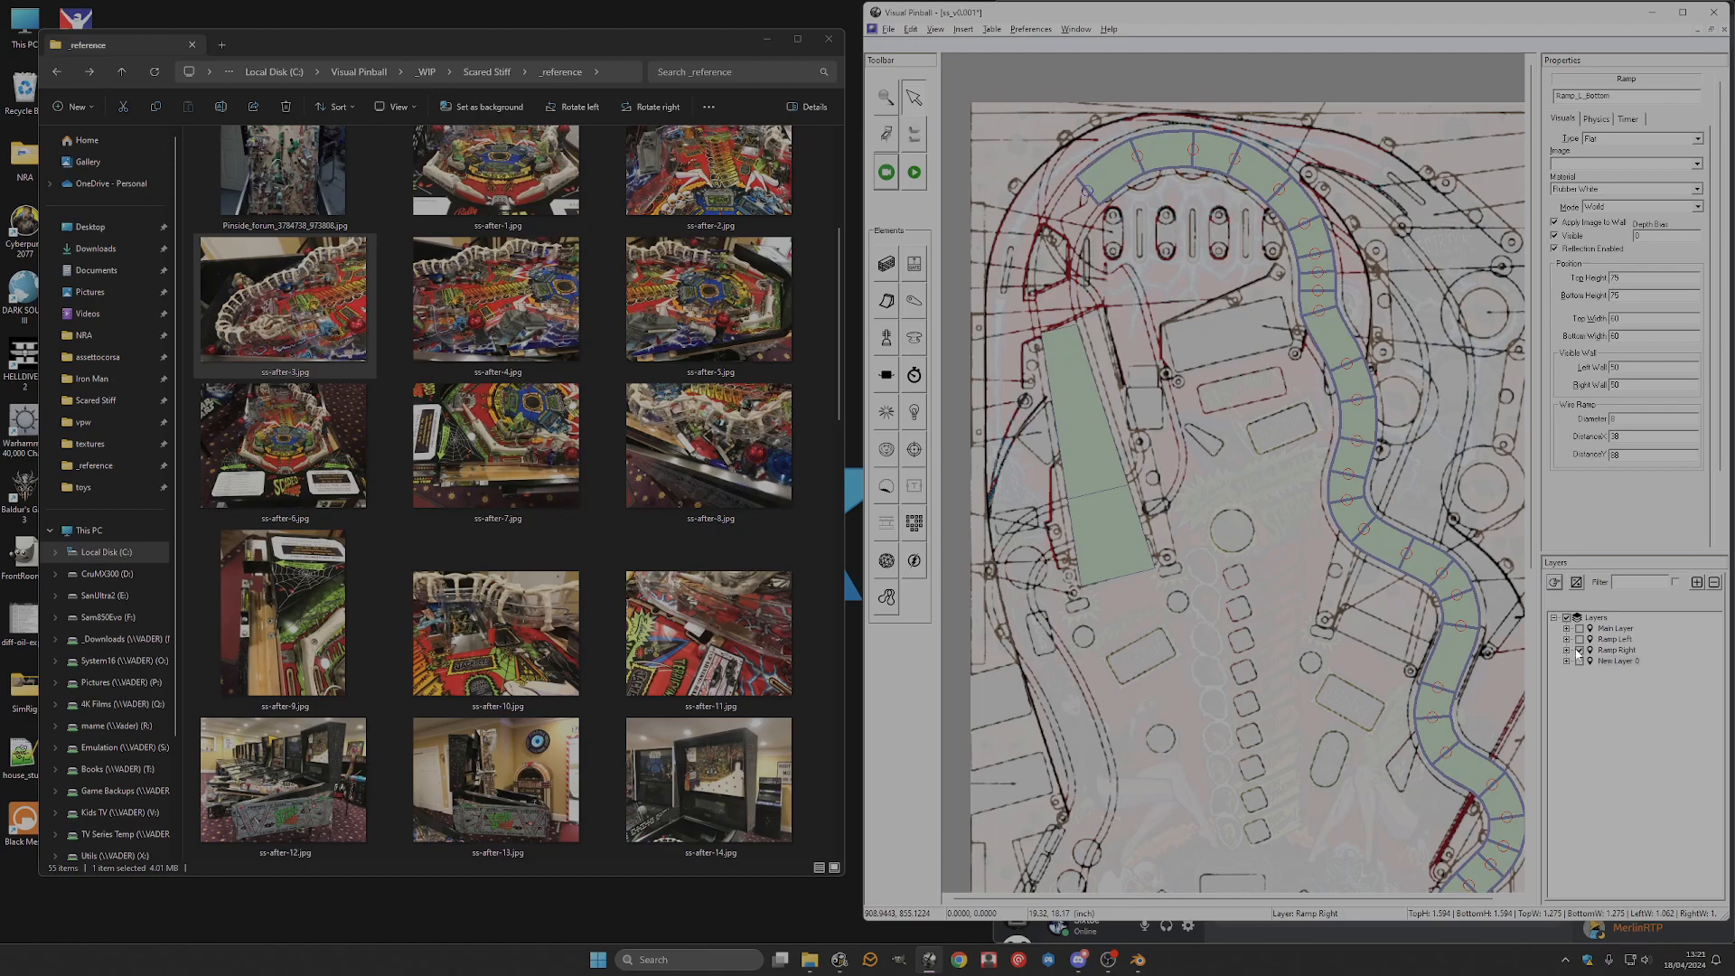
pyautogui.click(1579, 650)
pyautogui.click(1579, 661)
pyautogui.click(1158, 161)
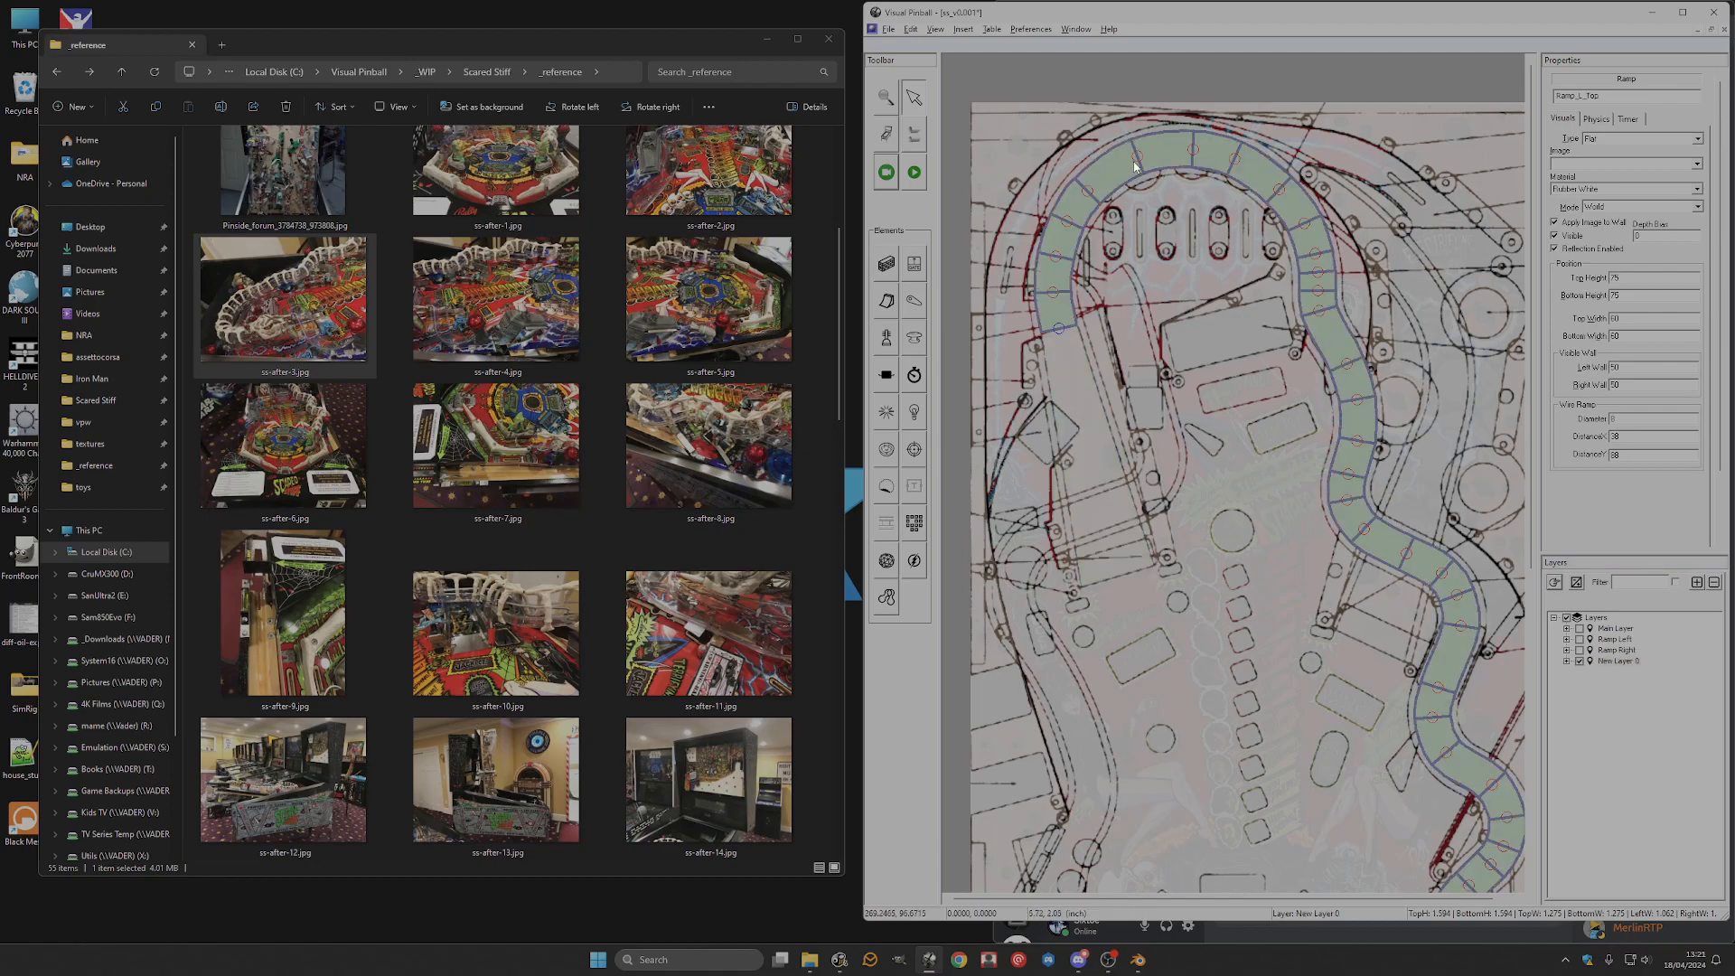
# Delete all of Ramp_L_Top's control points from the top arch down to the lower-right exit, keeping only the short upper-left section.
pyautogui.click(1194, 150)
pyautogui.keyDown('shift'); pyautogui.click(1235, 160); pyautogui.keyUp('shift')
pyautogui.keyDown('shift'); pyautogui.click(1278, 191); pyautogui.keyUp('shift')
pyautogui.keyDown('shift'); pyautogui.click(1314, 253); pyautogui.keyUp('shift')
pyautogui.keyDown('shift'); pyautogui.click(1318, 271); pyautogui.keyUp('shift')
pyautogui.keyDown('shift'); pyautogui.click(1319, 290); pyautogui.keyUp('shift')
pyautogui.keyDown('shift'); pyautogui.click(1319, 310); pyautogui.keyUp('shift')
pyautogui.keyDown('shift'); pyautogui.click(1346, 364); pyautogui.keyUp('shift')
pyautogui.keyDown('shift'); pyautogui.click(1356, 400); pyautogui.keyUp('shift')
pyautogui.keyDown('shift'); pyautogui.click(1356, 442); pyautogui.keyUp('shift')
pyautogui.keyDown('shift'); pyautogui.click(1347, 473); pyautogui.keyUp('shift')
pyautogui.keyDown('shift'); pyautogui.click(1347, 500); pyautogui.keyUp('shift')
pyautogui.keyDown('shift'); pyautogui.click(1365, 530); pyautogui.keyUp('shift')
pyautogui.scroll(-3, 1410, 469)
pyautogui.keyDown('shift'); pyautogui.click(1407, 310); pyautogui.keyUp('shift')
pyautogui.keyDown('shift'); pyautogui.click(1442, 329); pyautogui.keyUp('shift')
pyautogui.keyDown('shift'); pyautogui.click(1456, 351); pyautogui.keyUp('shift')
pyautogui.keyDown('shift'); pyautogui.click(1461, 382); pyautogui.keyUp('shift')
pyautogui.keyDown('shift'); pyautogui.click(1438, 443); pyautogui.keyUp('shift')
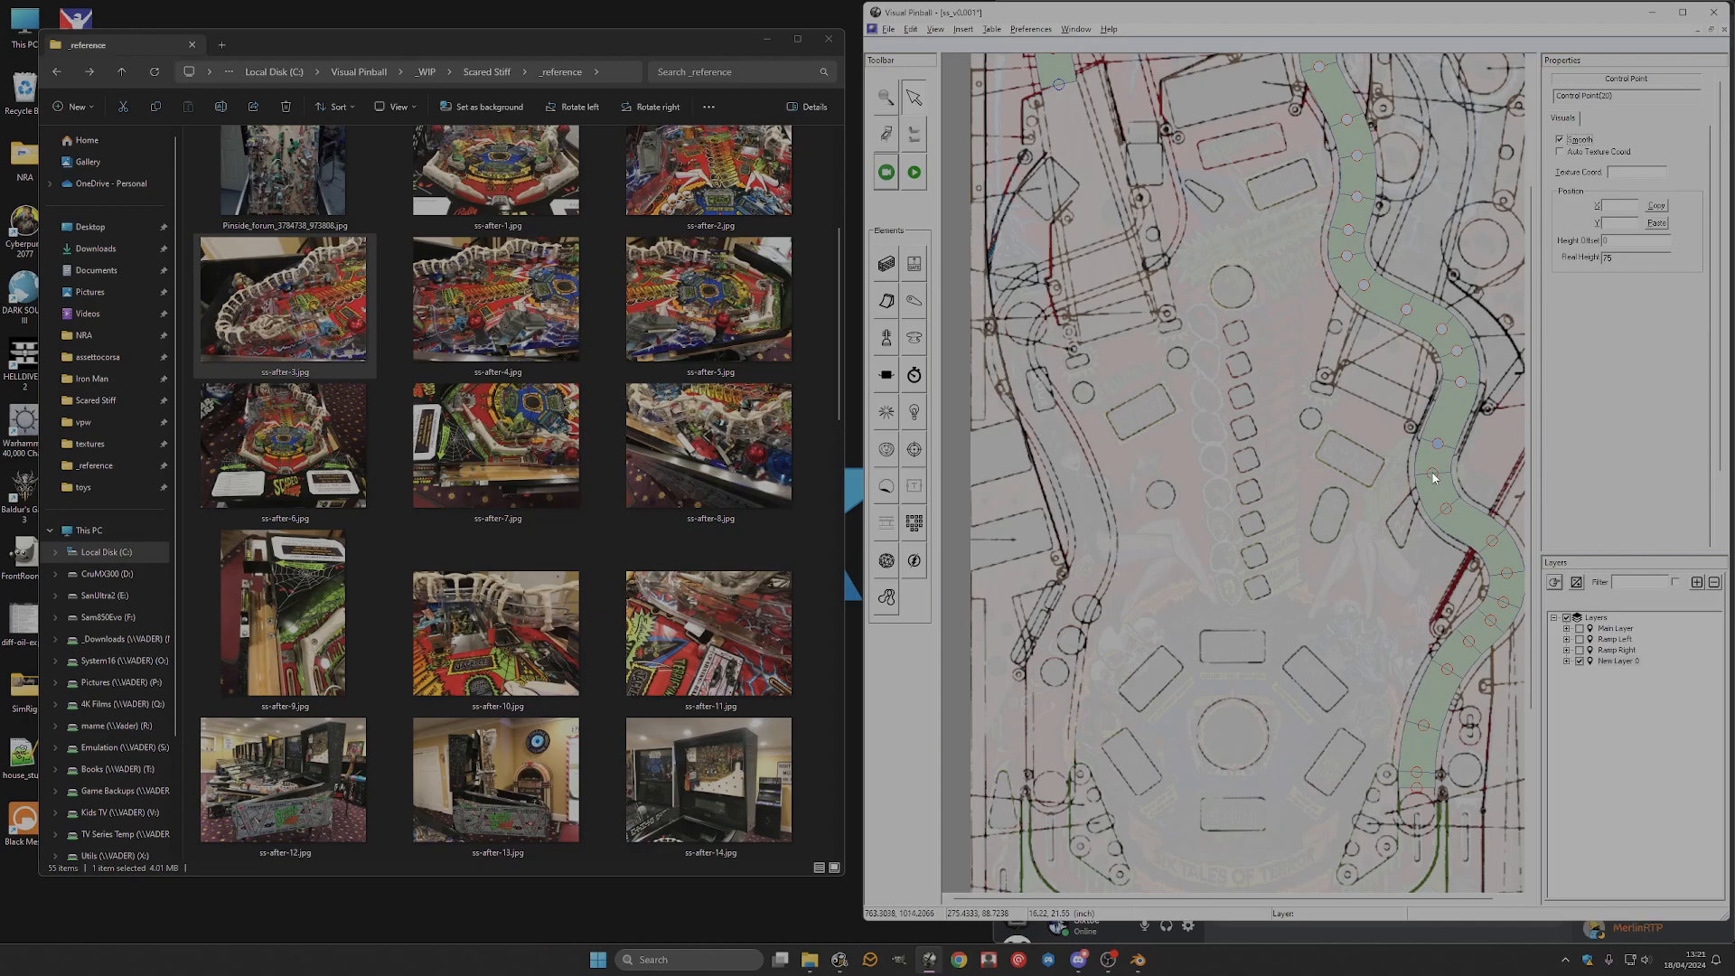
pyautogui.keyDown('shift'); pyautogui.click(1506, 573); pyautogui.keyUp('shift')
pyautogui.keyDown('shift'); pyautogui.click(1503, 602); pyautogui.keyUp('shift')
pyautogui.keyDown('shift'); pyautogui.click(1491, 622); pyautogui.keyUp('shift')
pyautogui.keyDown('shift'); pyautogui.click(1468, 643); pyautogui.keyUp('shift')
pyautogui.keyDown('shift'); pyautogui.click(1446, 671); pyautogui.keyUp('shift')
pyautogui.keyDown('shift'); pyautogui.click(1423, 726); pyautogui.keyUp('shift')
pyautogui.keyDown('shift'); pyautogui.click(1417, 774); pyautogui.keyUp('shift')
pyautogui.keyDown('shift'); pyautogui.click(1420, 789); pyautogui.keyUp('shift')
pyautogui.keyDown('shift'); pyautogui.click(1447, 697); pyautogui.keyUp('shift')
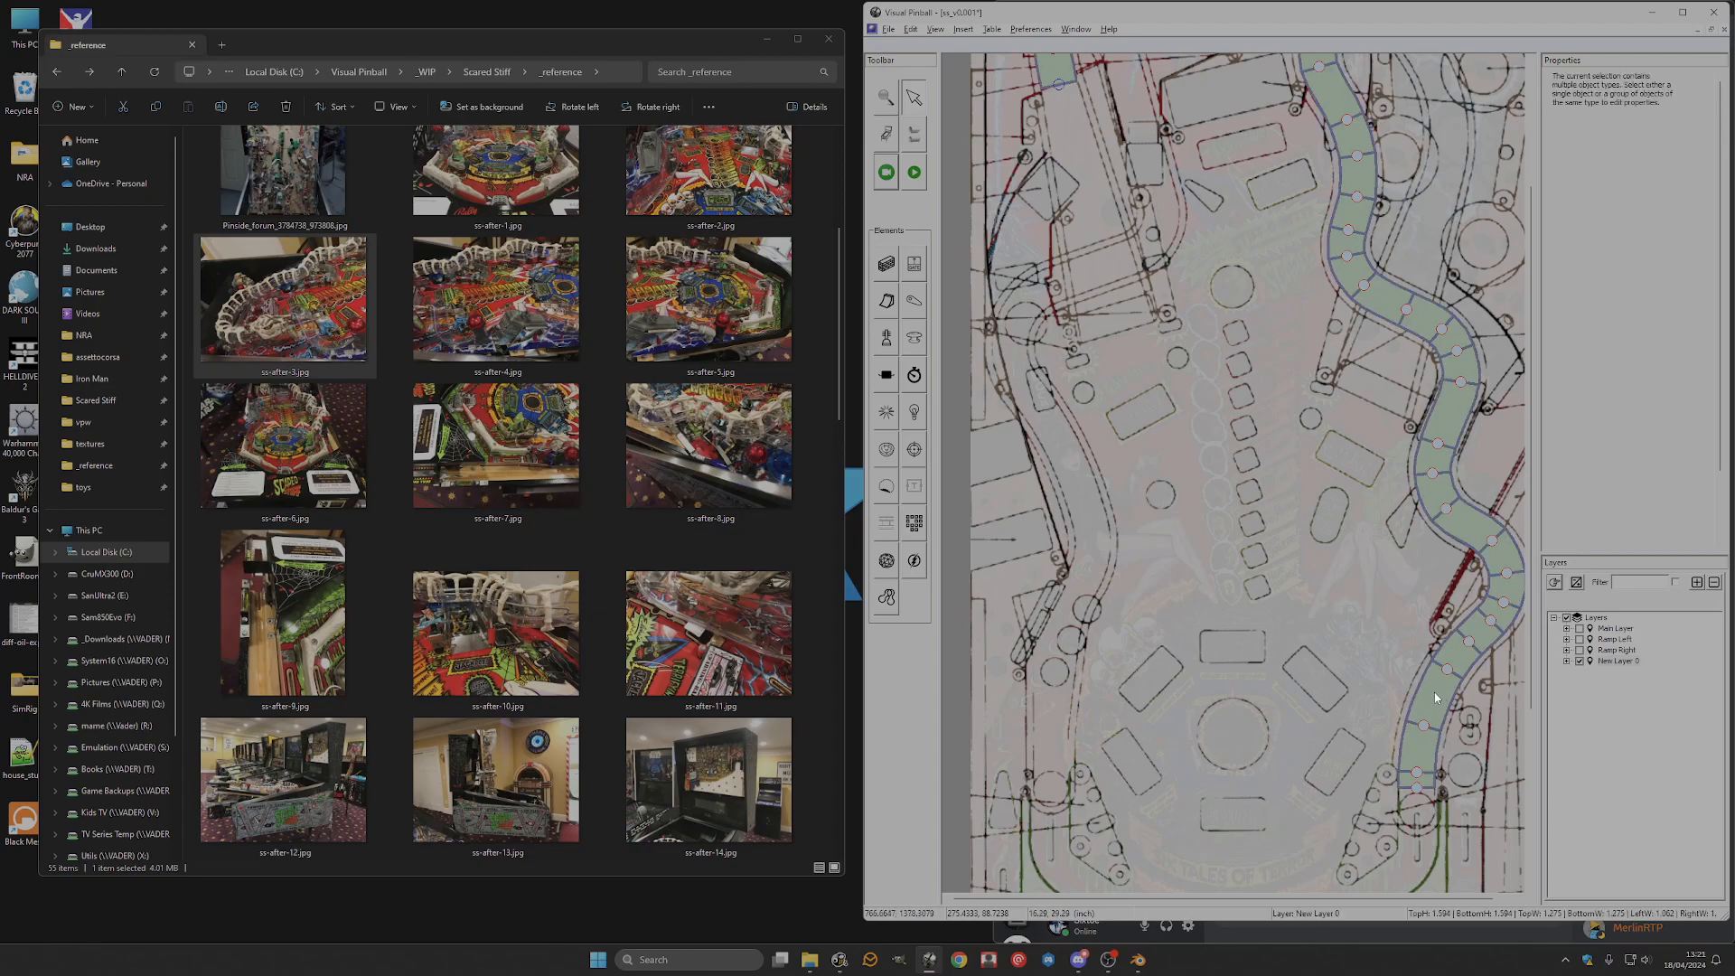
pyautogui.click(1445, 694)
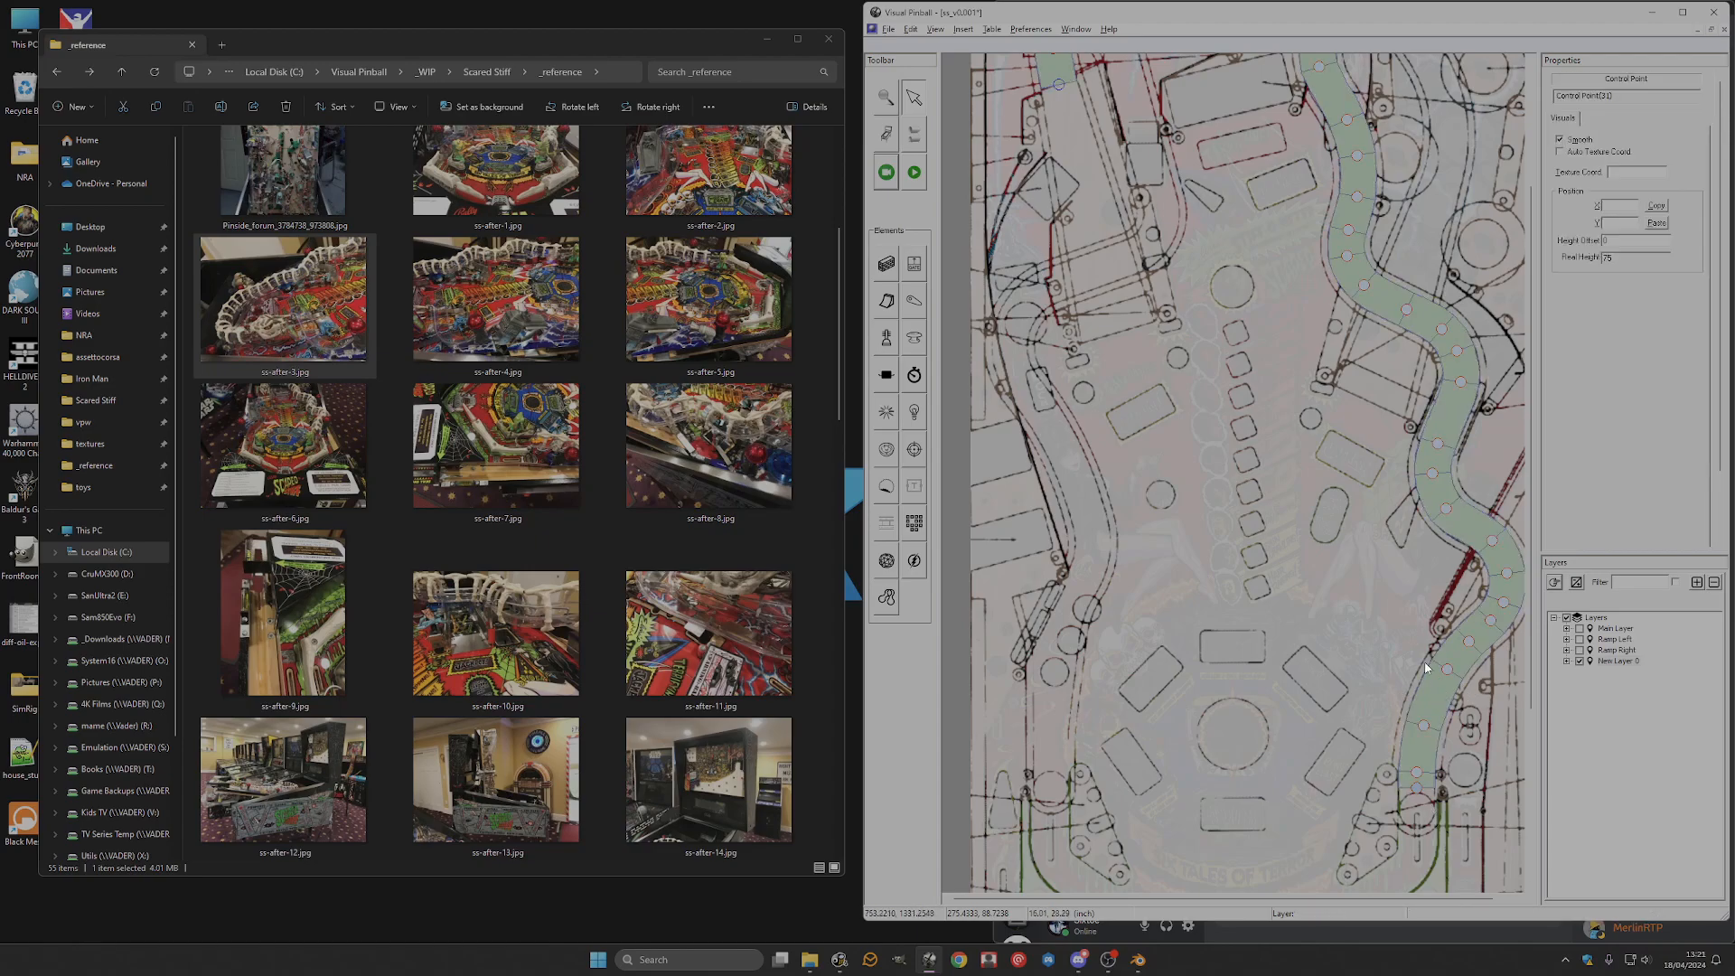
pyautogui.scroll(3, 1419, 650)
pyautogui.press('Delete')
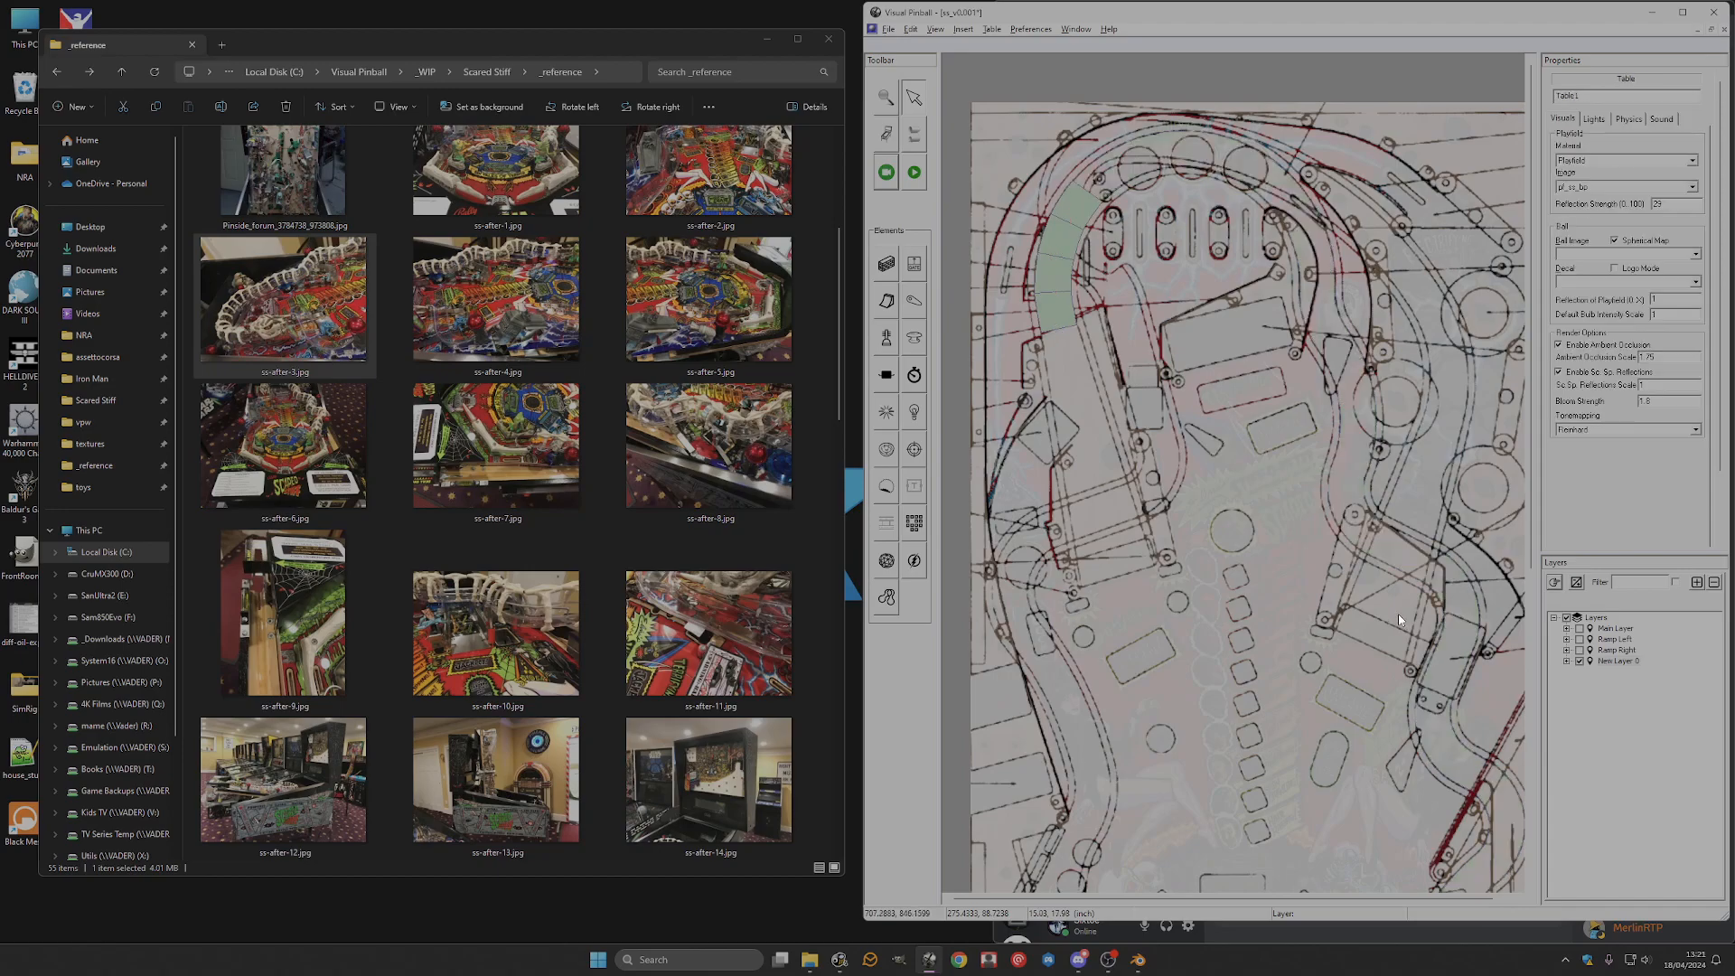
# Show the Ramp Right layer again and assign the shortened Ramp_L_Top to it.
pyautogui.click(1581, 659)
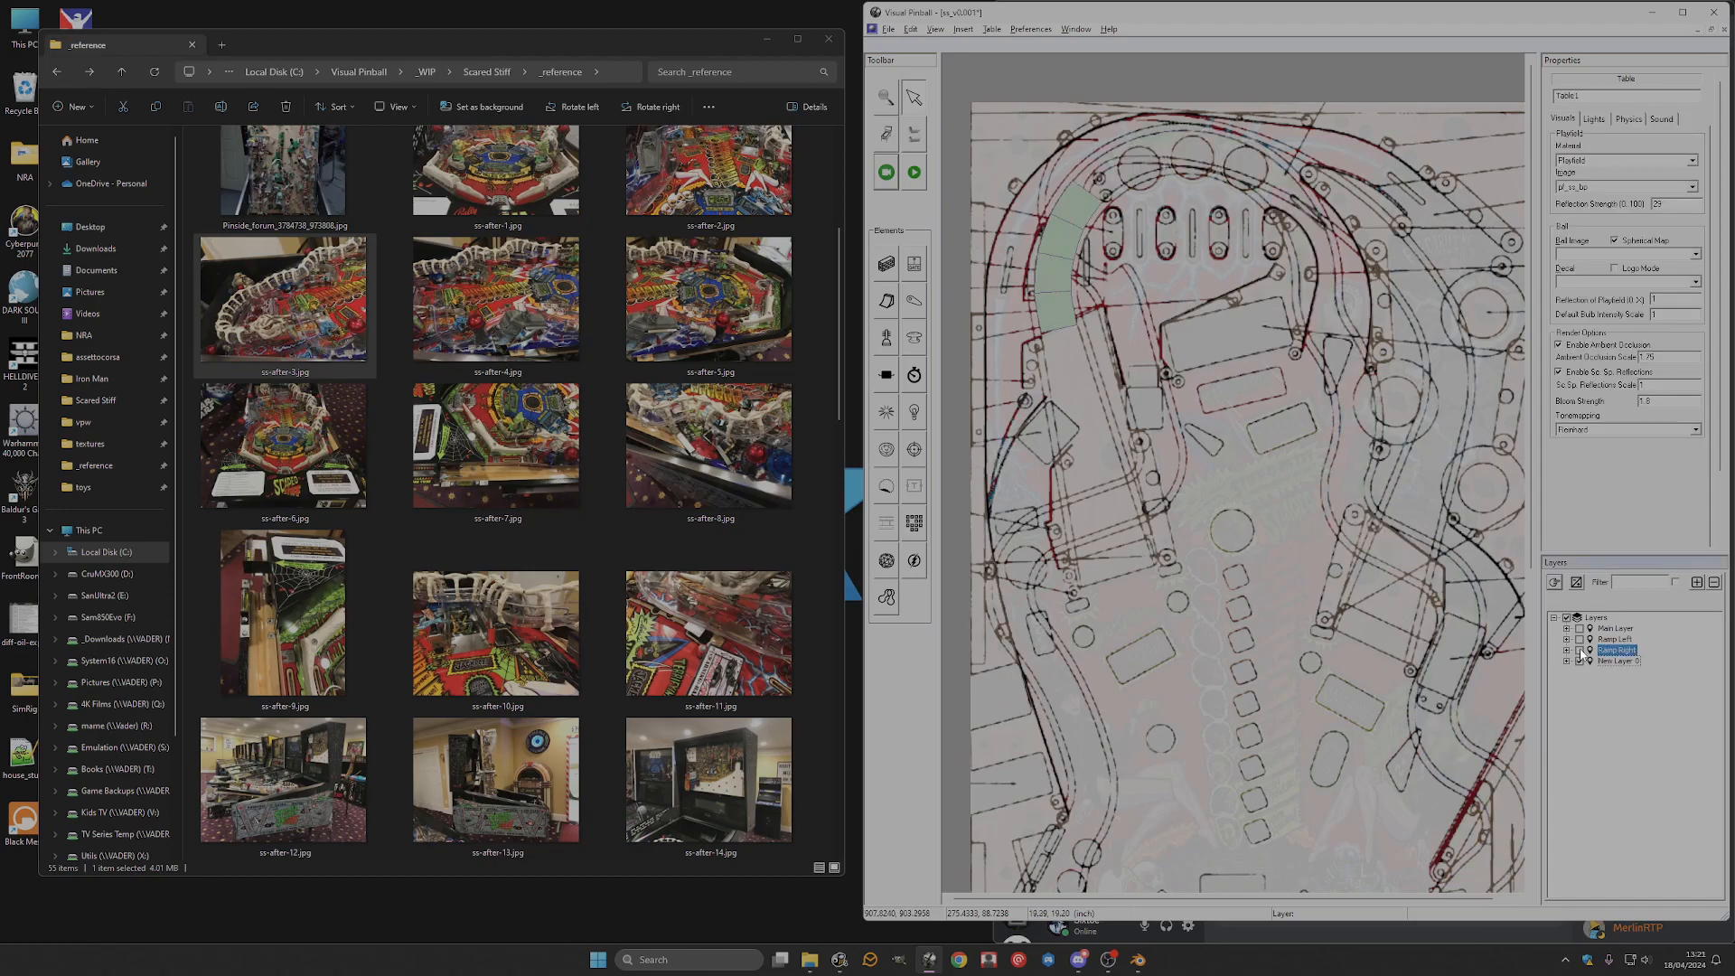
pyautogui.click(1064, 239)
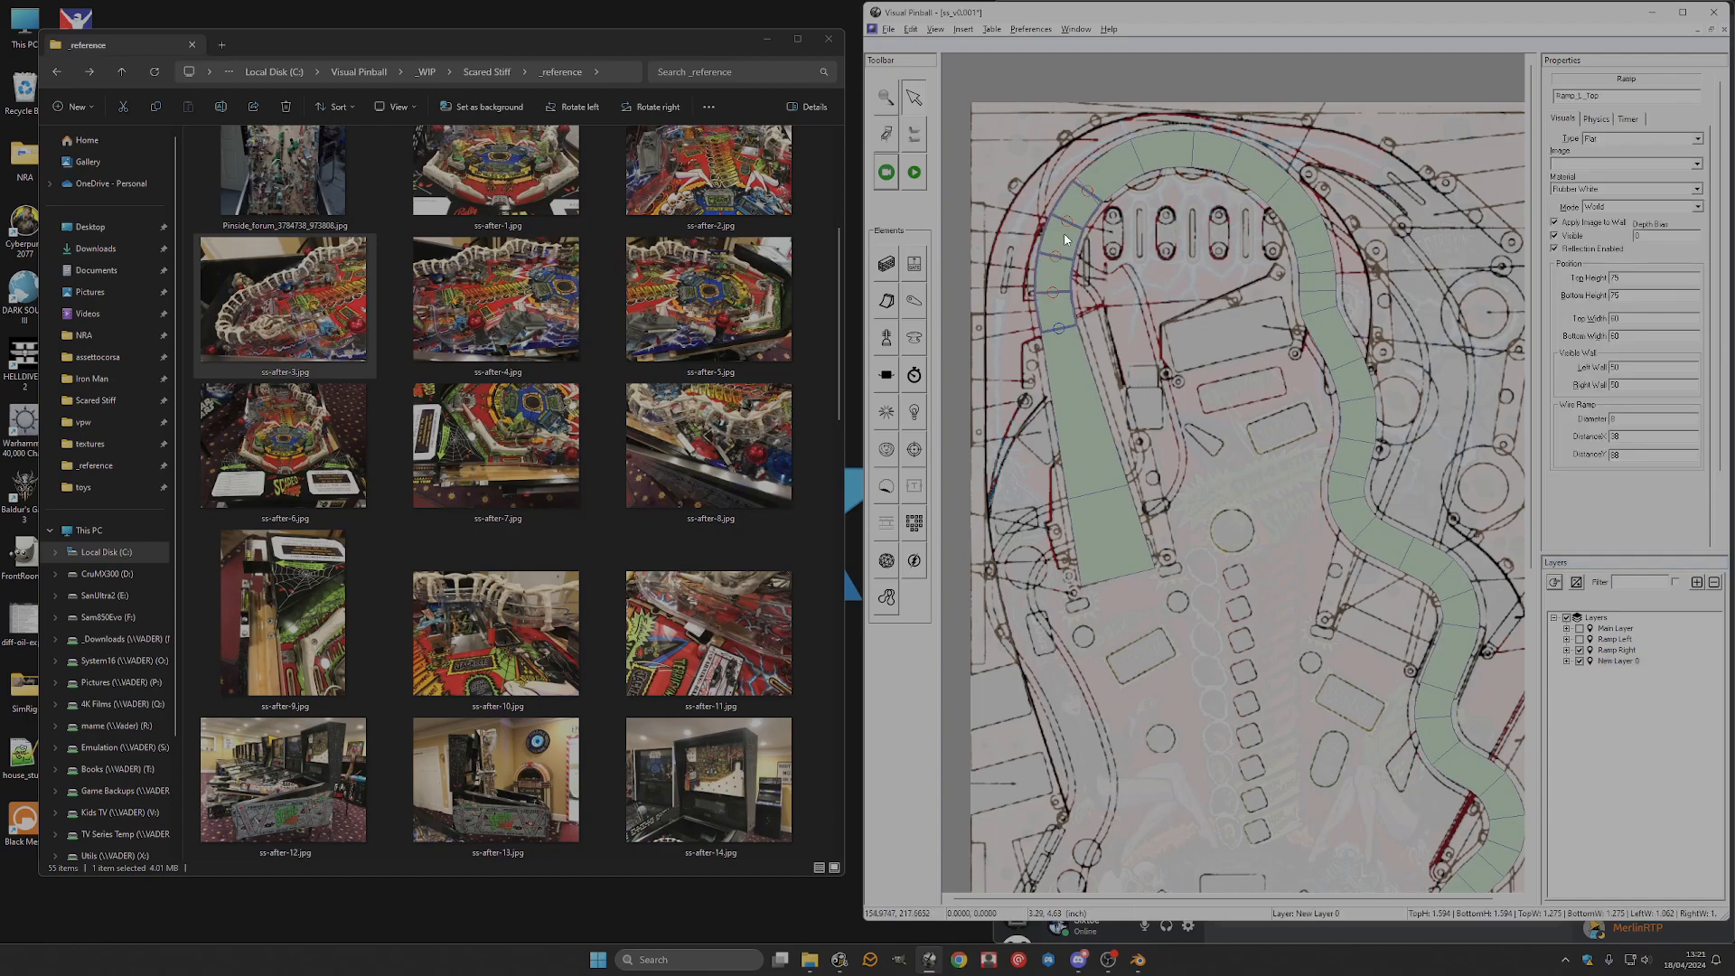
pyautogui.click(1623, 651)
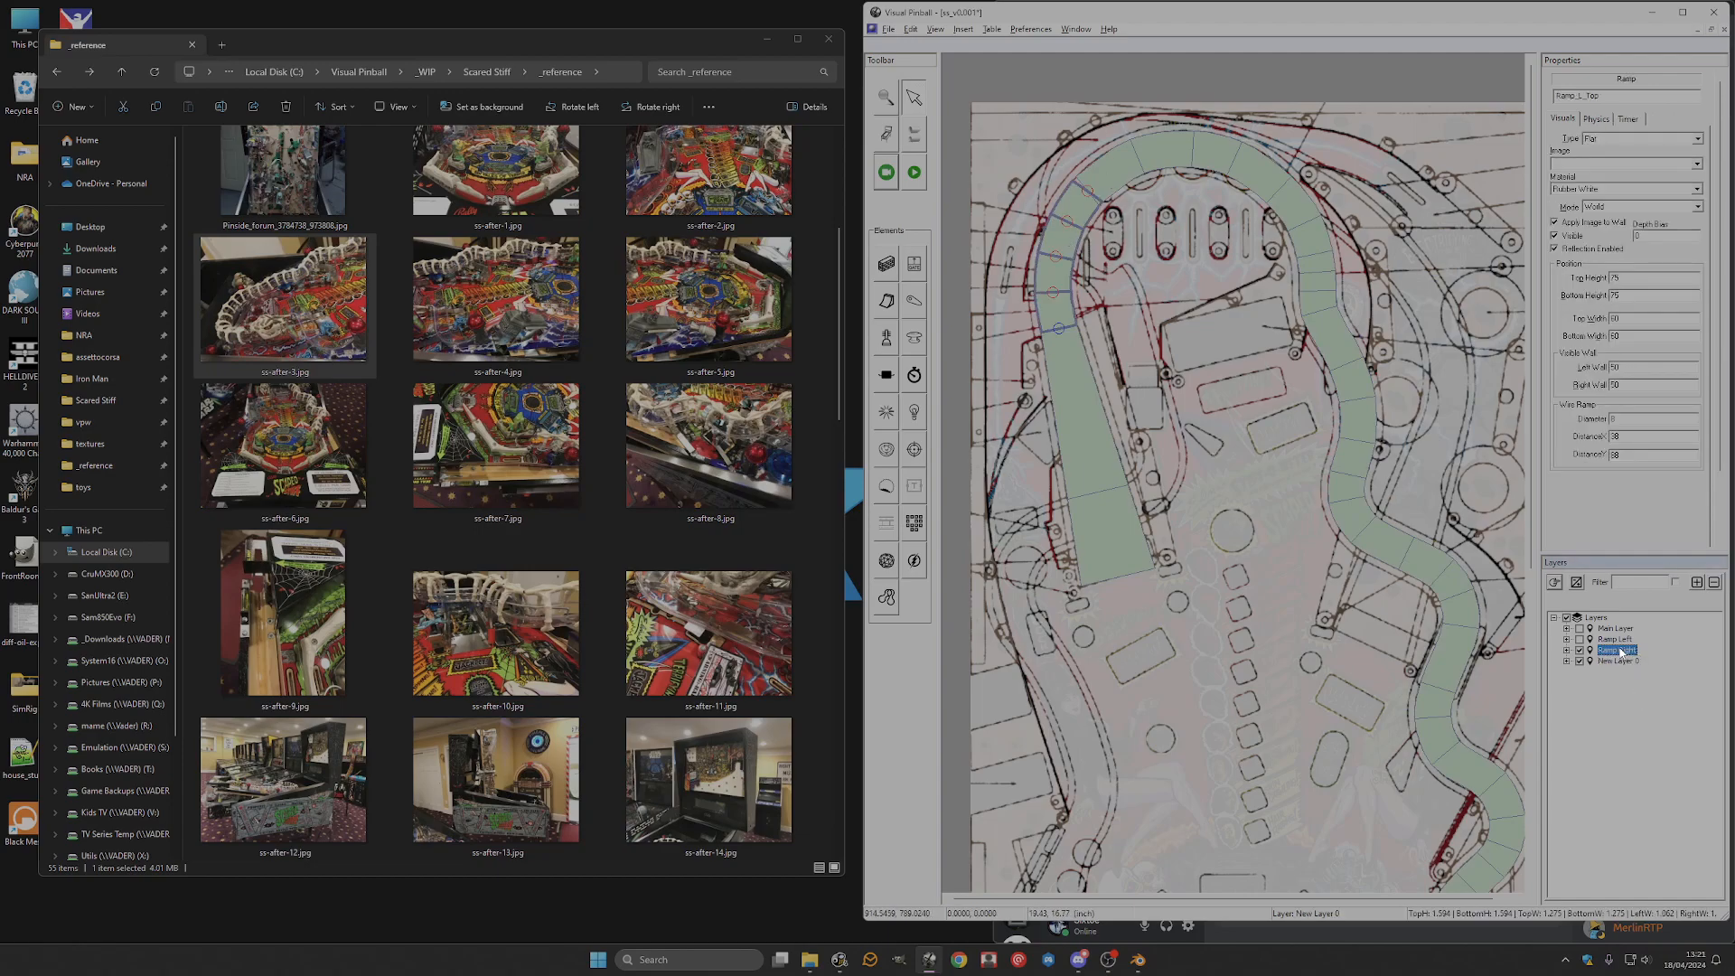
pyautogui.click(1554, 584)
# Add one control point to Ramp_L_Bottom and one to Ramp_L_Top, each near their shared joint at the upper-left bend.
pyautogui.click(1093, 162)
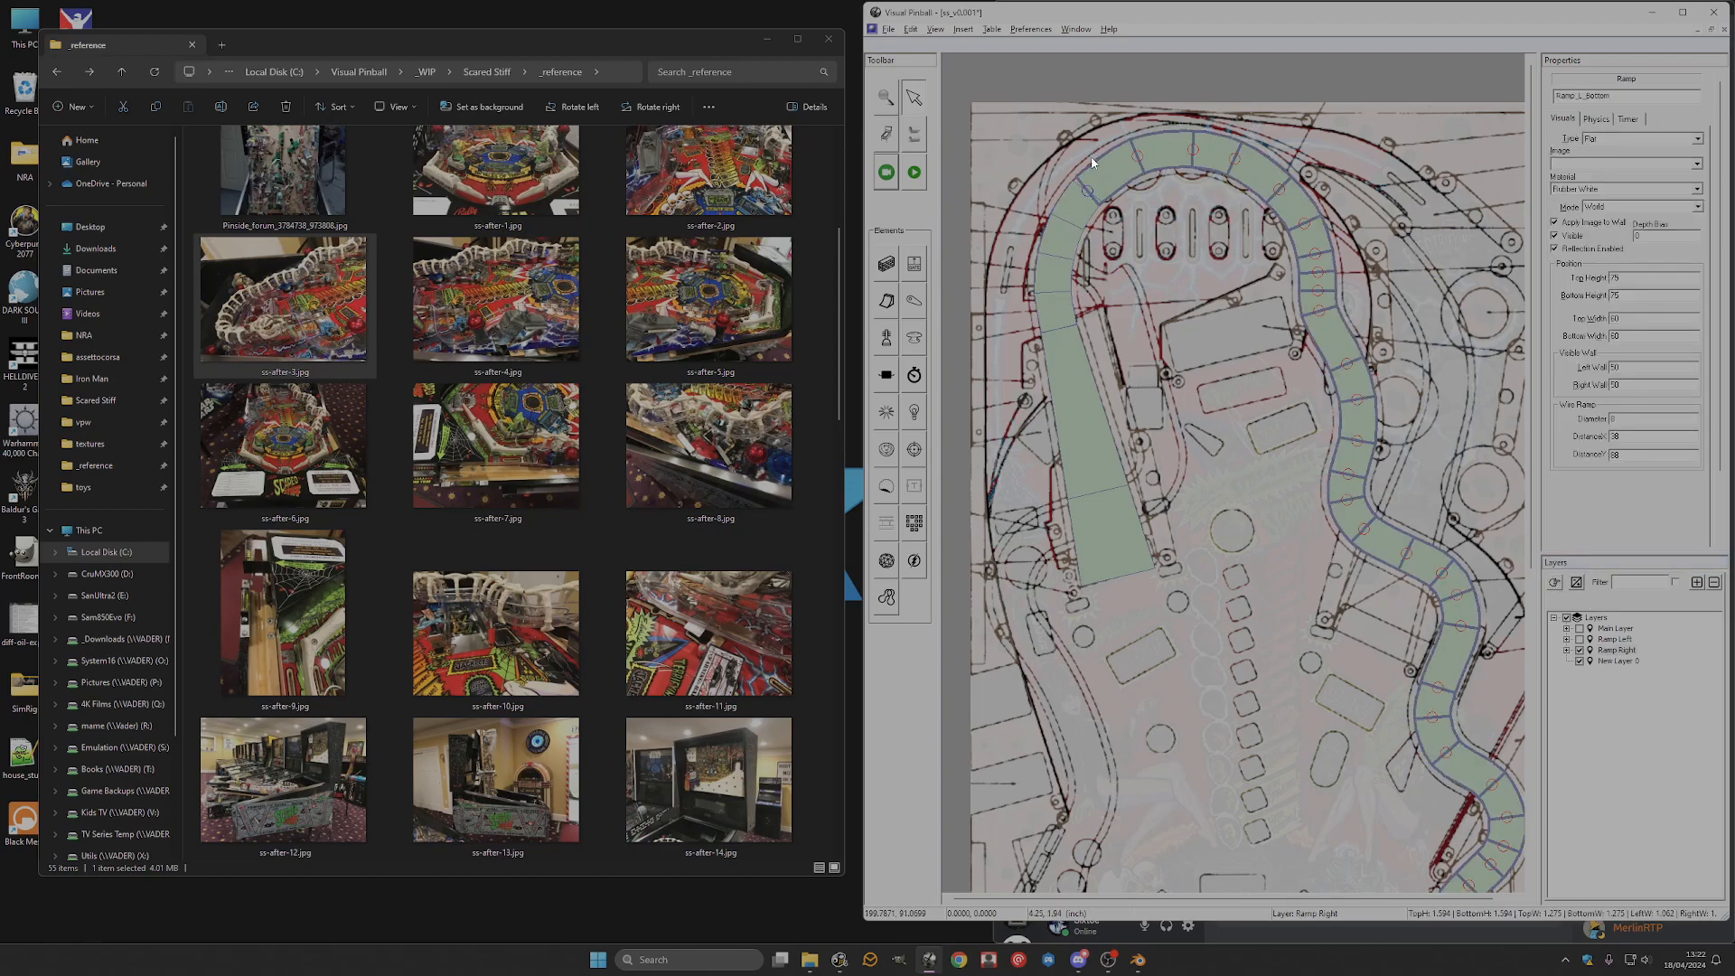
pyautogui.scroll(-2, 1144, 231)
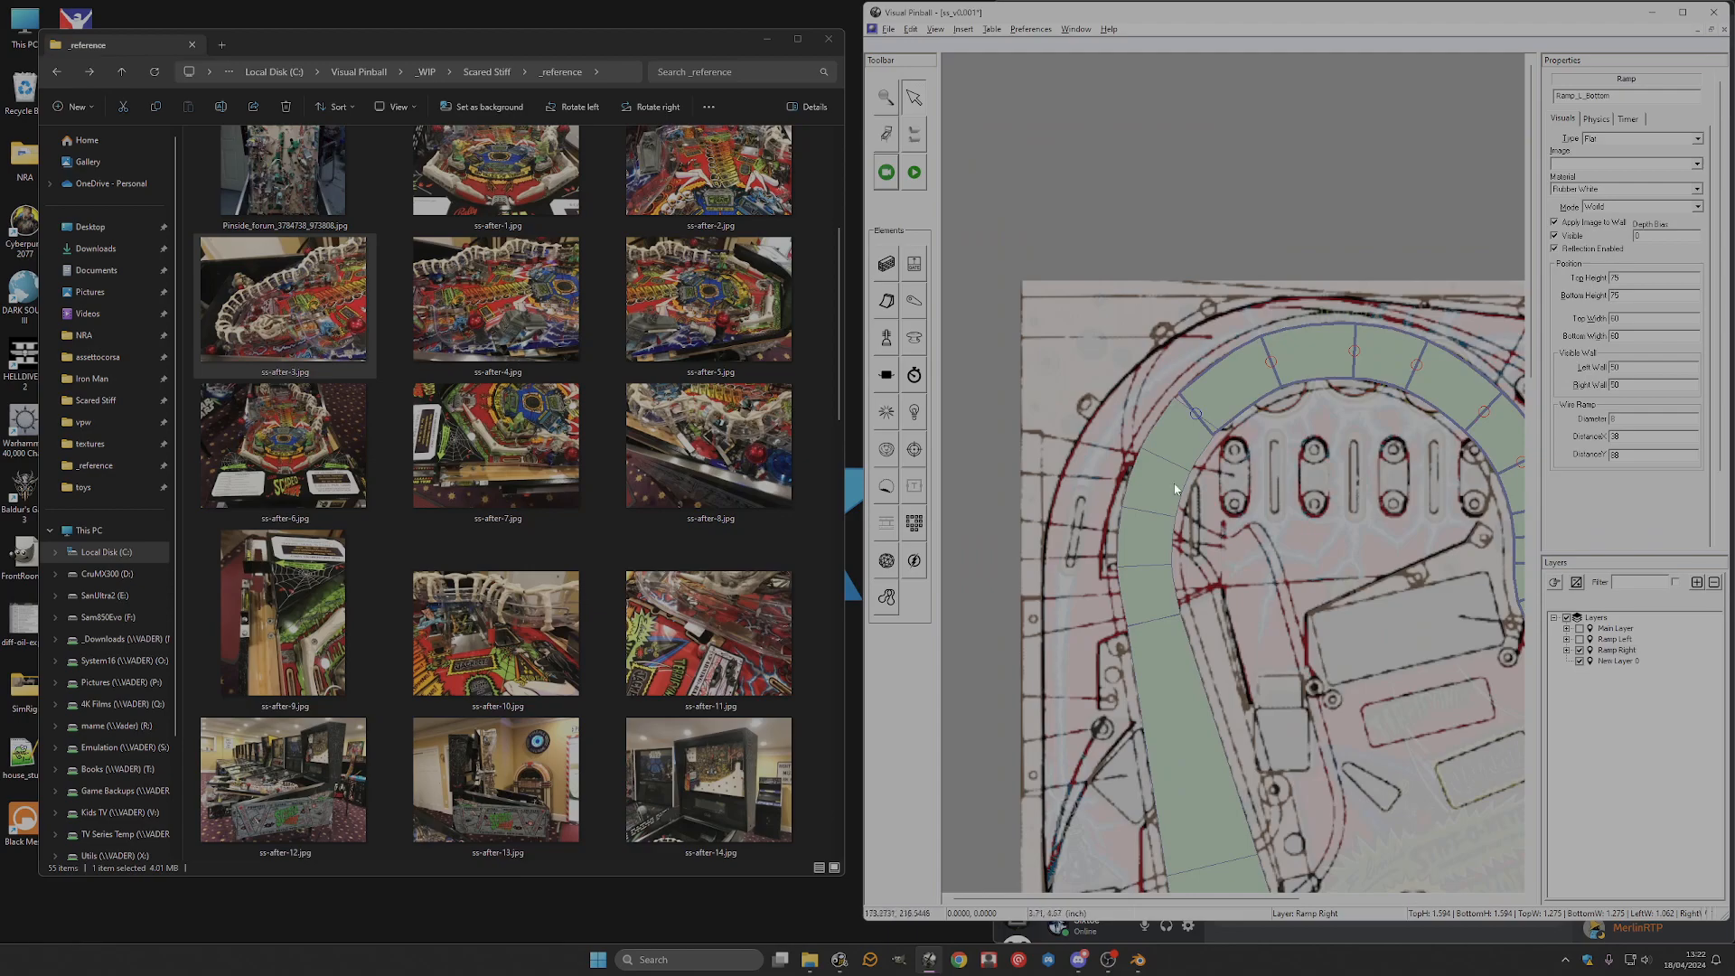
pyautogui.scroll(-1, 1240, 464)
pyautogui.scroll(5, 1229, 457)
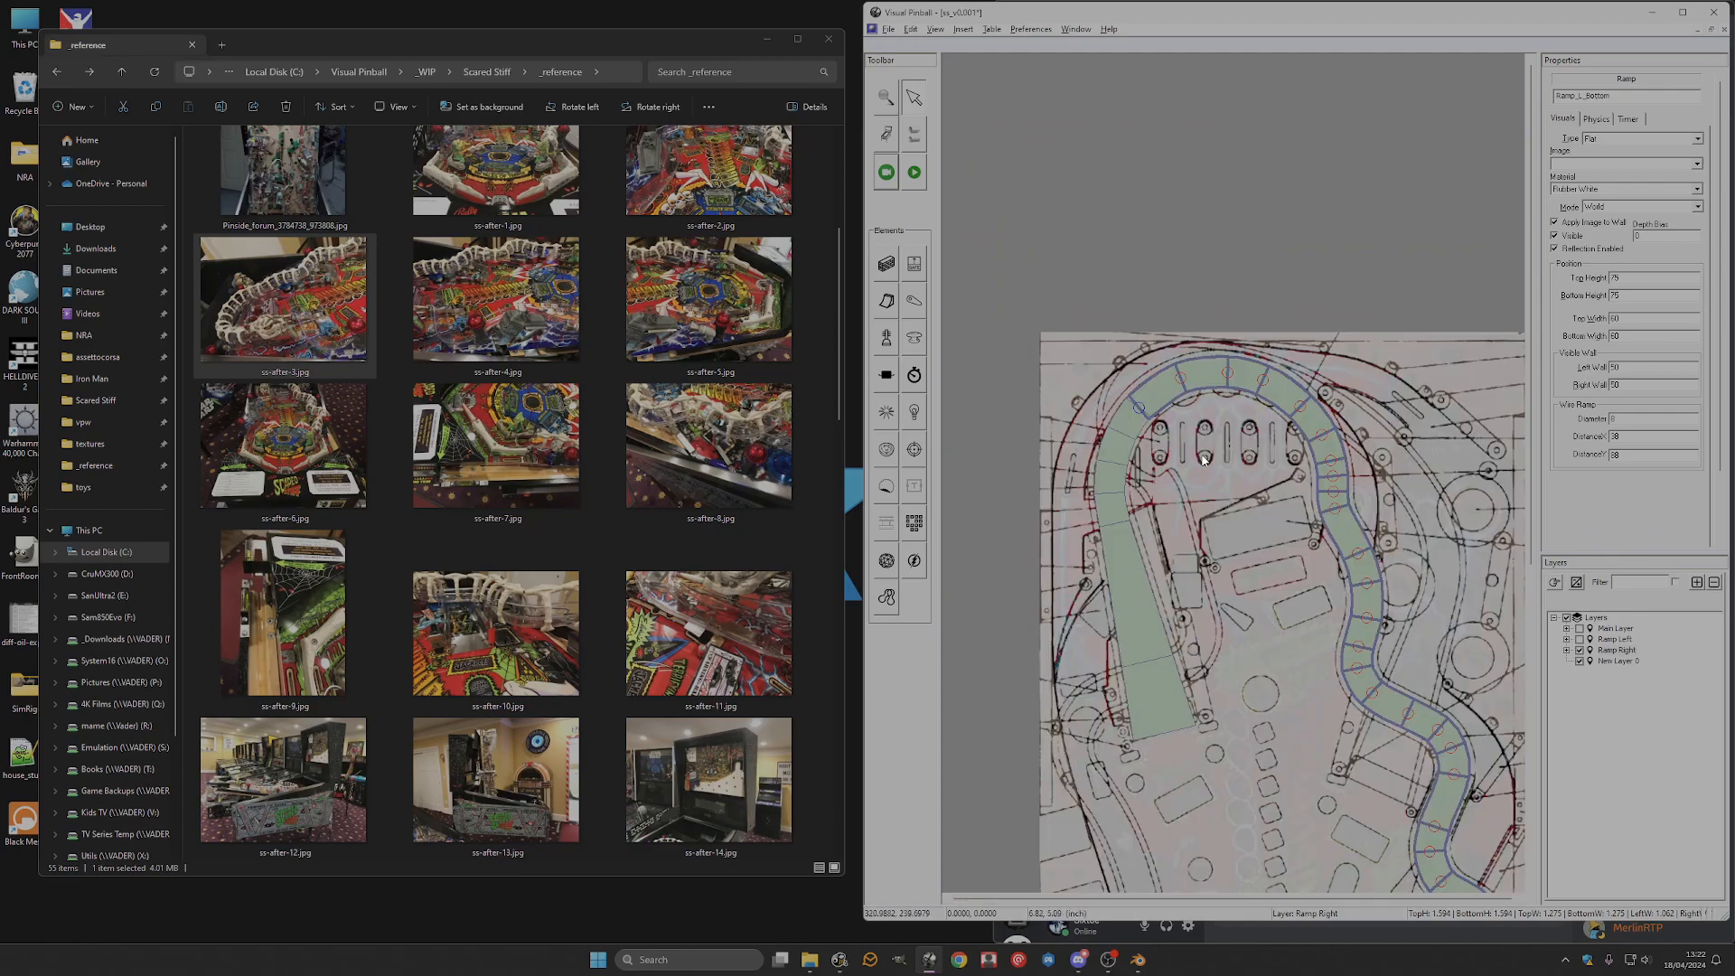
pyautogui.scroll(2, 1215, 447)
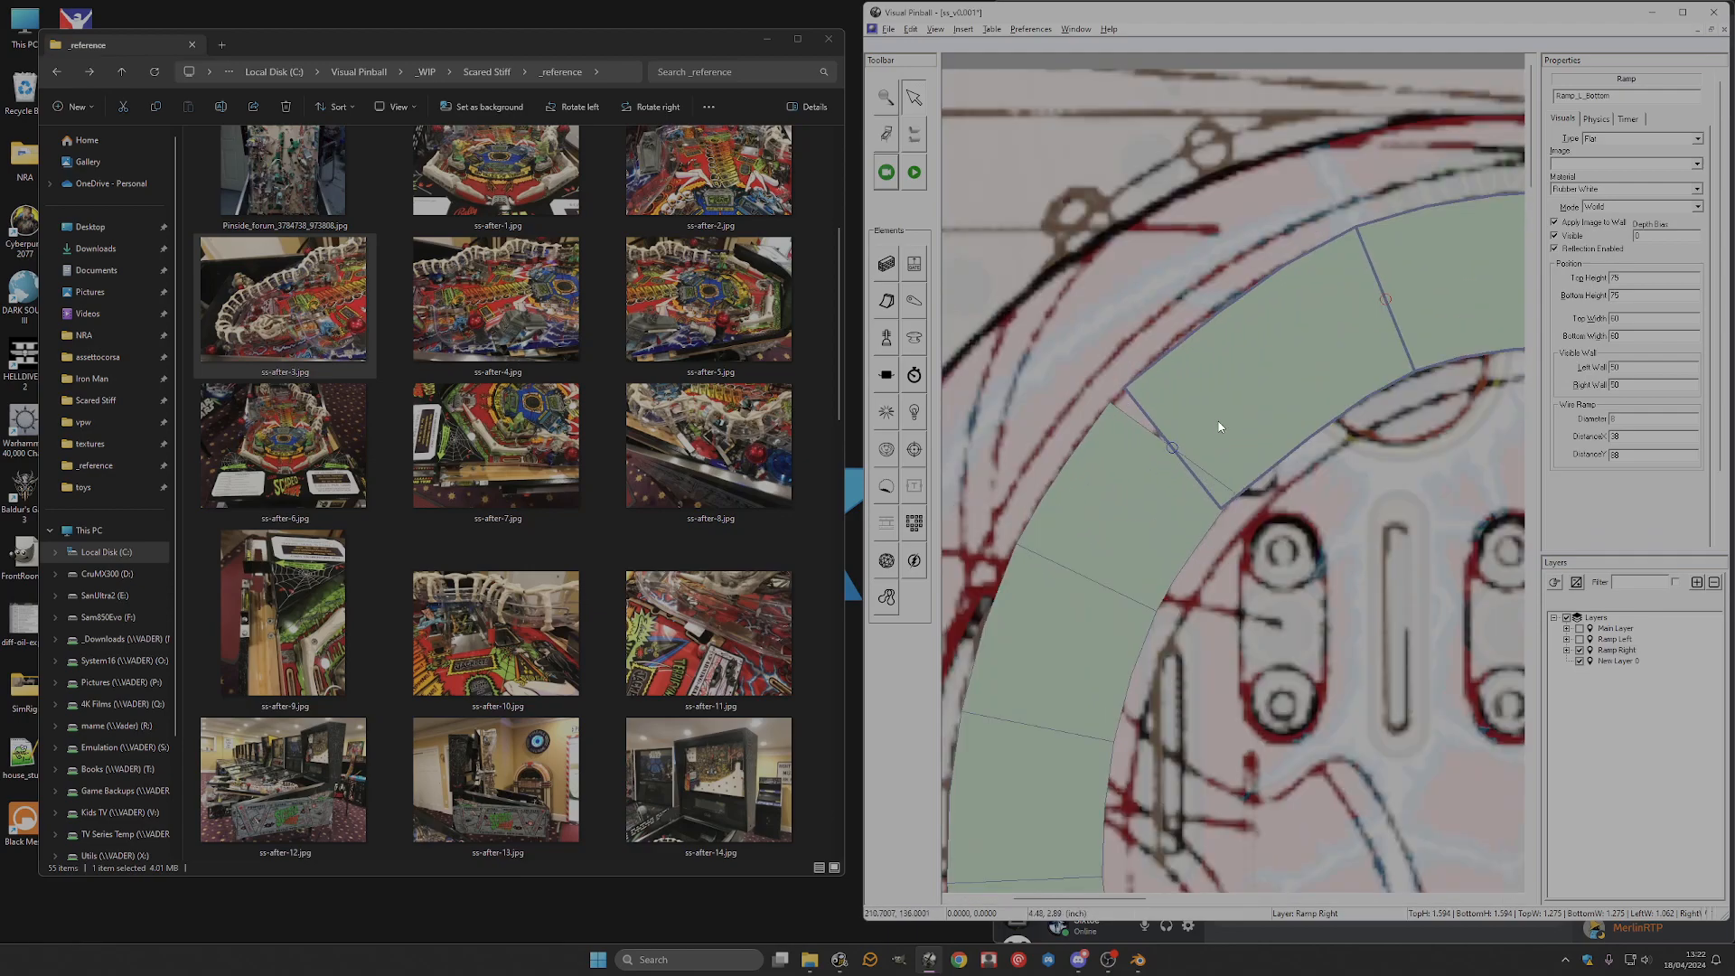
pyautogui.click(1114, 499)
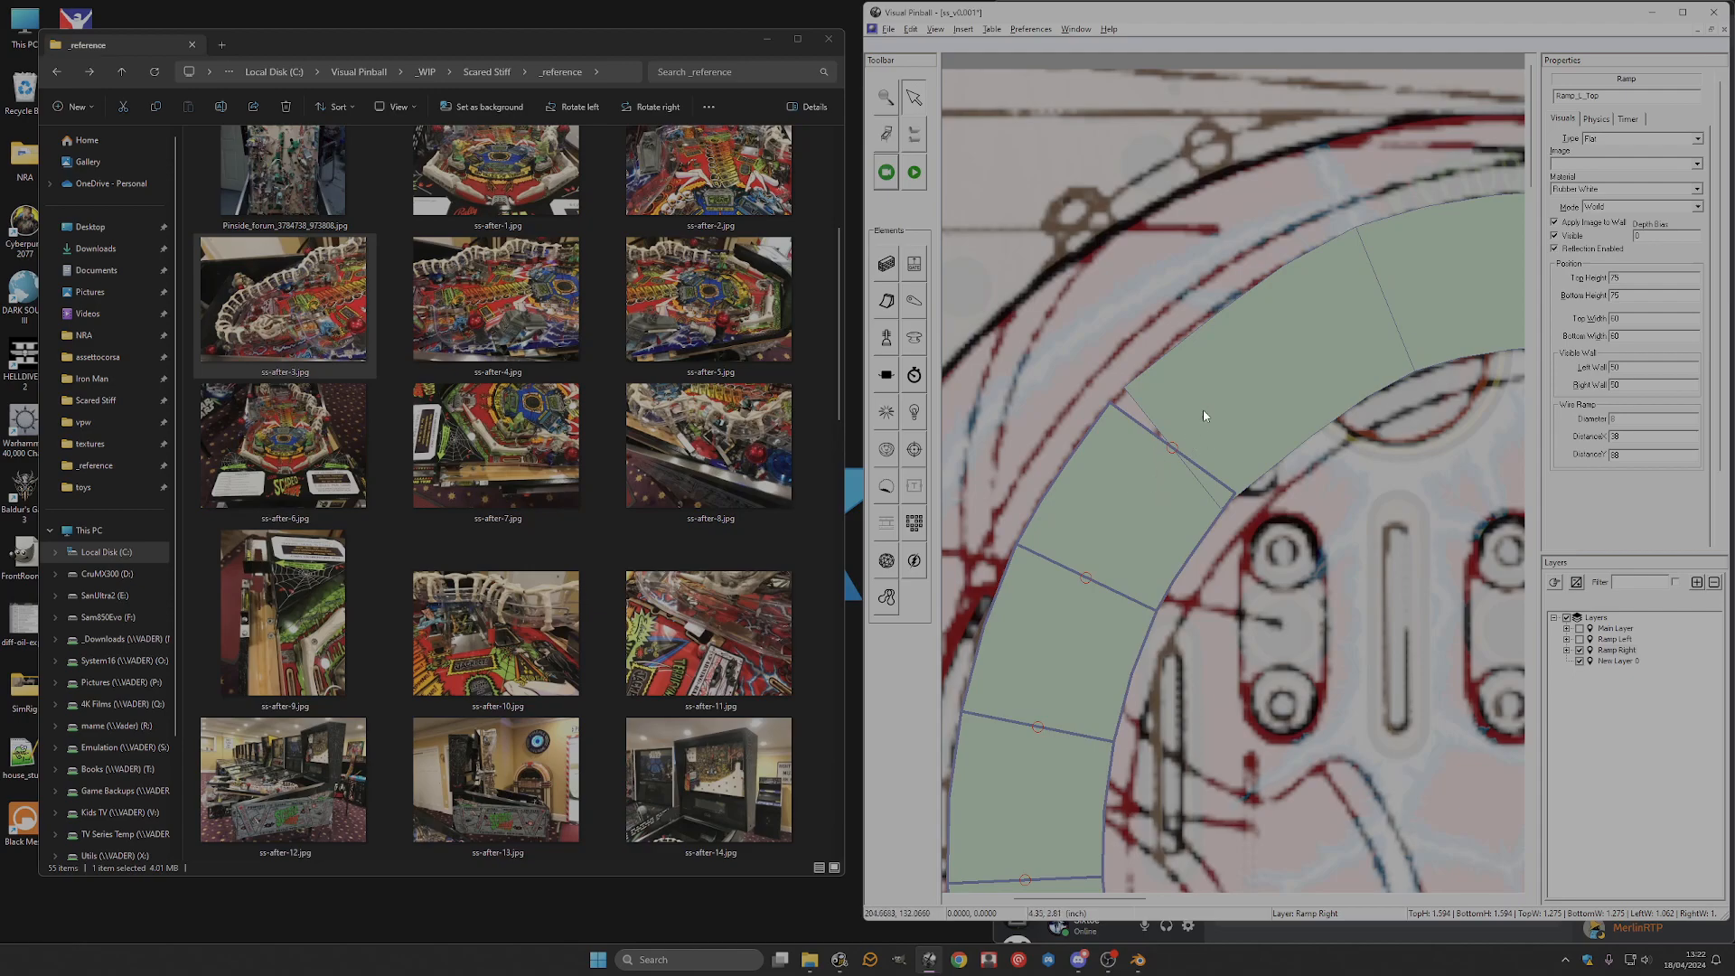
pyautogui.rightClick(1206, 417)
pyautogui.click(1236, 423)
pyautogui.rightClick(1139, 494)
pyautogui.click(1175, 516)
# Unlock Ramp_L_Top and Ramp_L_Bottom and move their new control points closer to the shared joint so the ends align.
pyautogui.rightClick(1170, 497)
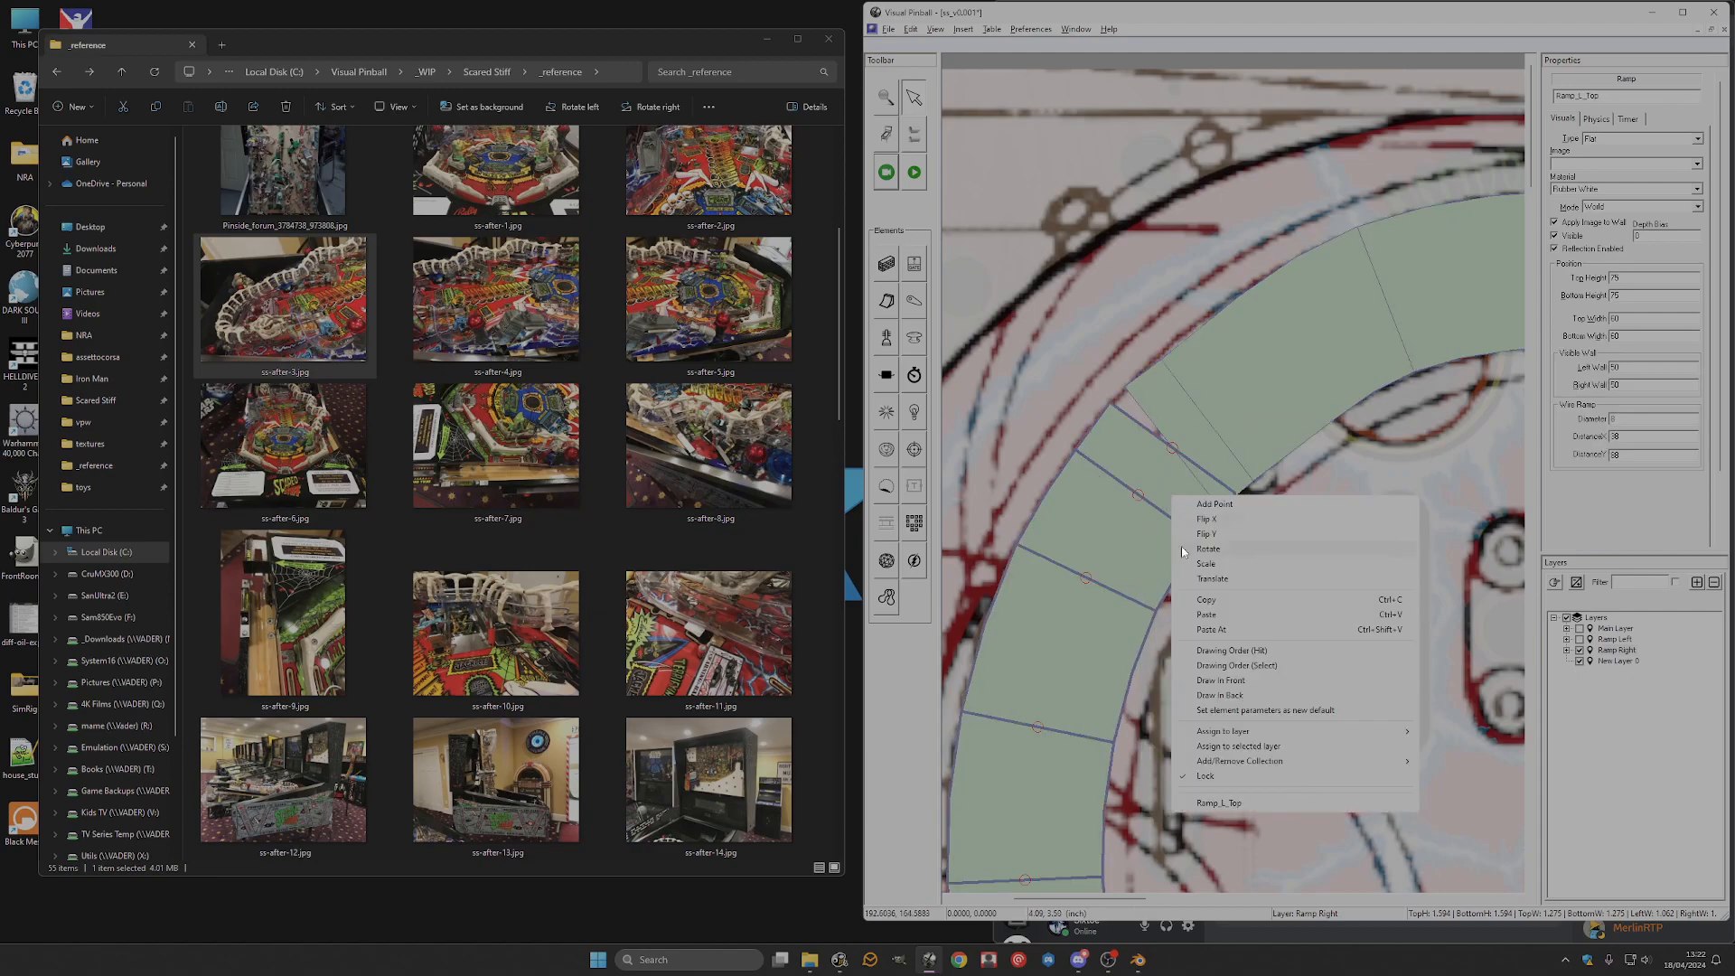
pyautogui.click(1224, 774)
pyautogui.moveTo(1139, 494); pyautogui.dragTo(1143, 480)
pyautogui.rightClick(1230, 412)
pyautogui.click(1284, 689)
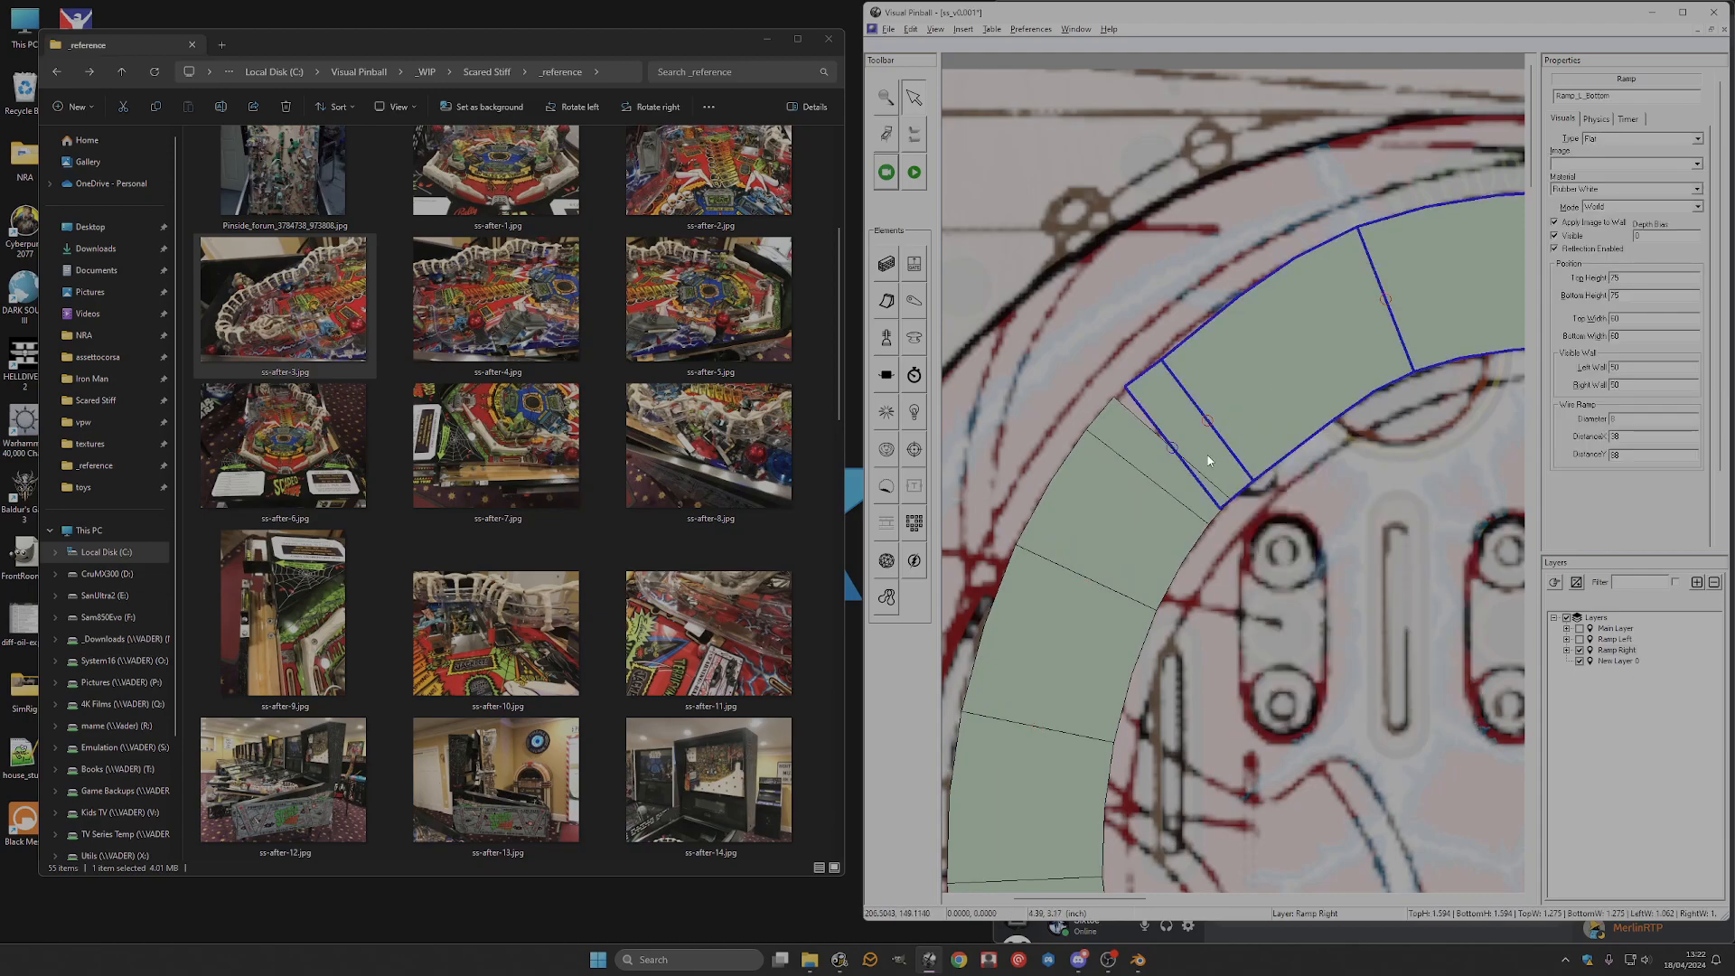
pyautogui.moveTo(1206, 420); pyautogui.dragTo(1197, 420)
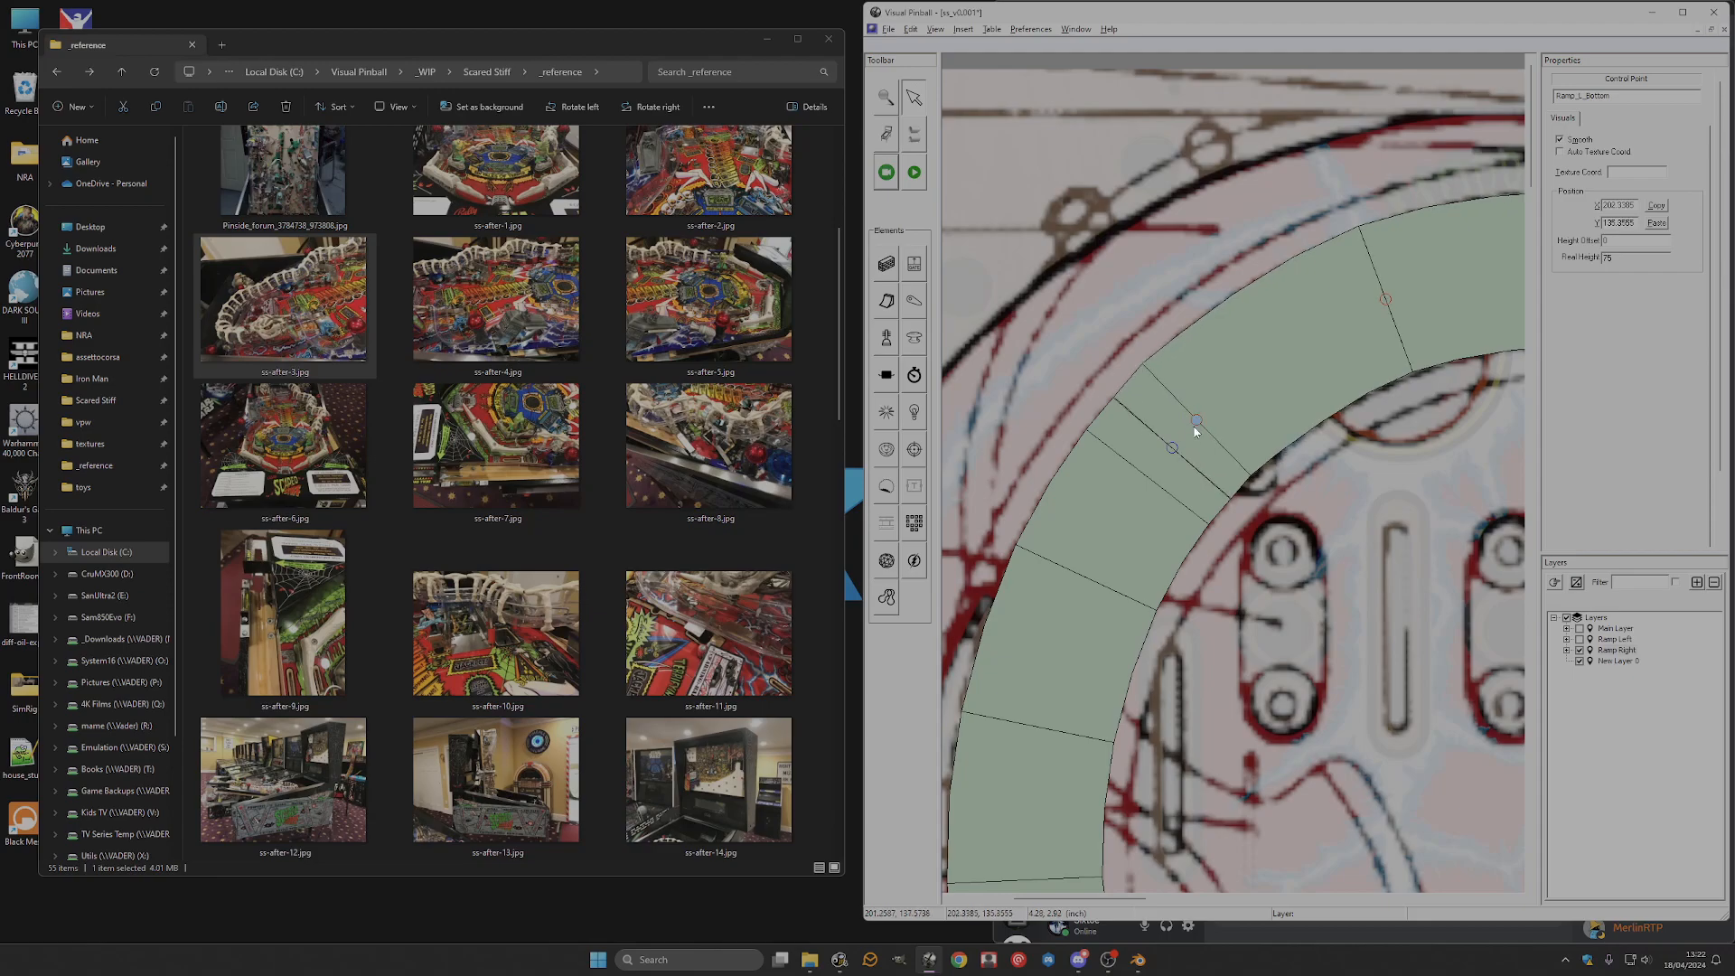
# Lock Ramp_L_Top and Ramp_L_Bottom again.
pyautogui.rightClick(1108, 511)
pyautogui.click(1151, 792)
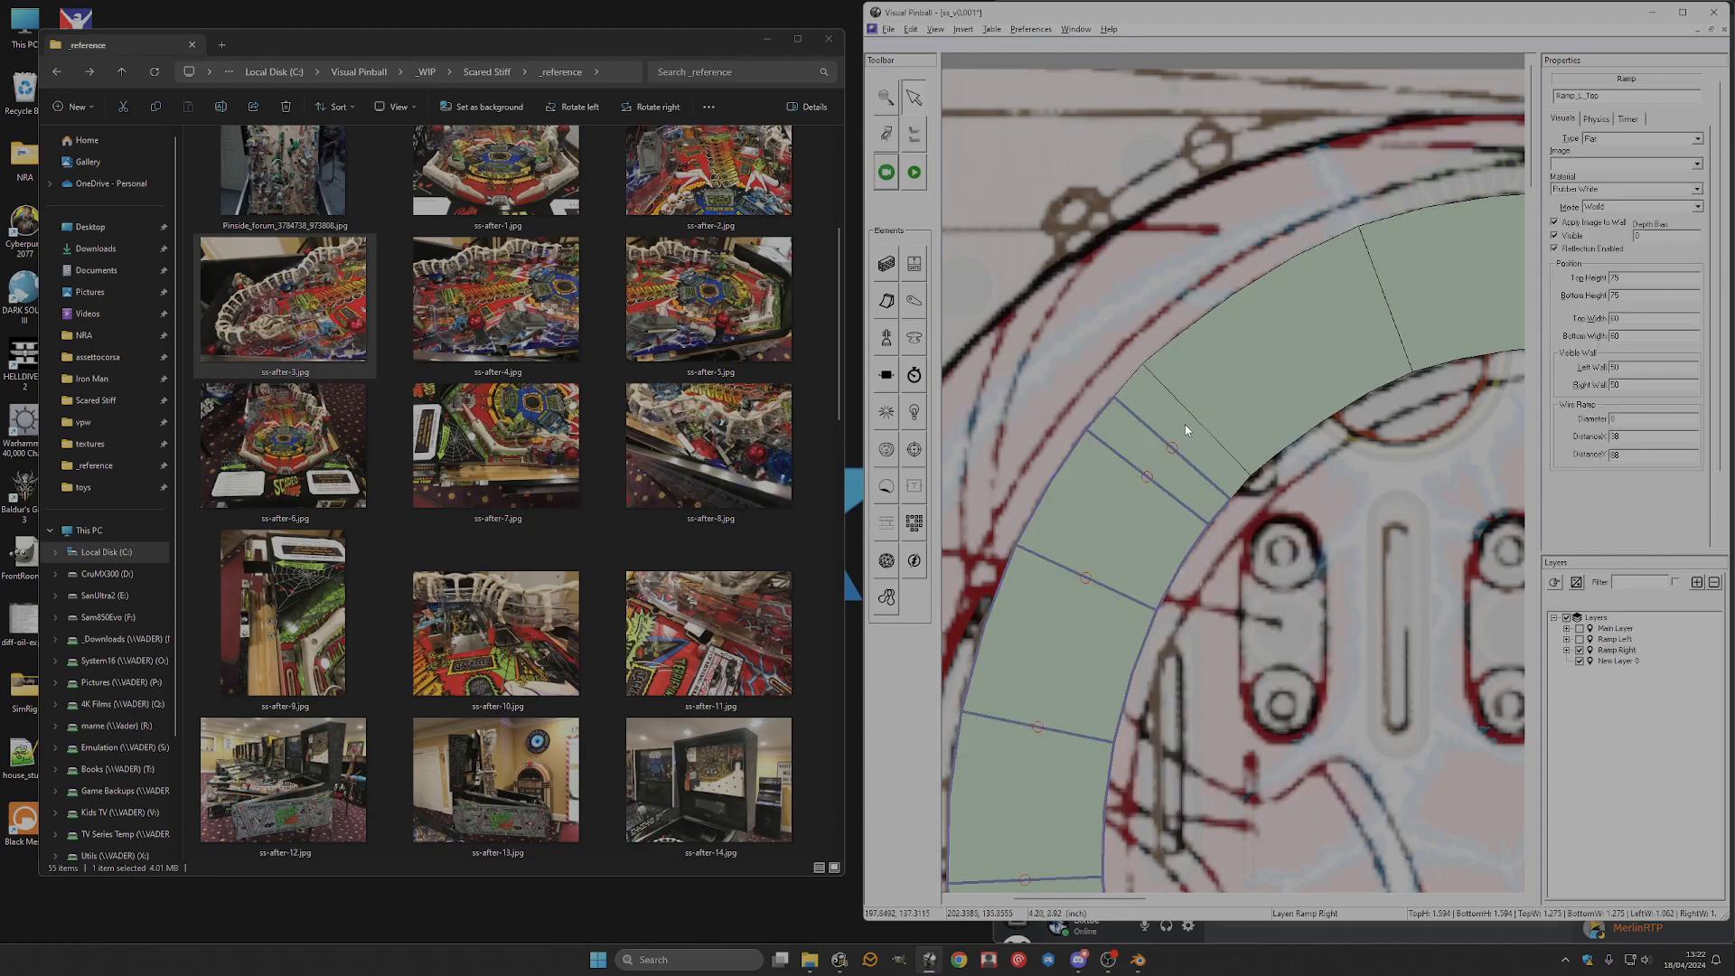
pyautogui.rightClick(1213, 400)
pyautogui.click(1292, 690)
pyautogui.scroll(-5, 1315, 550)
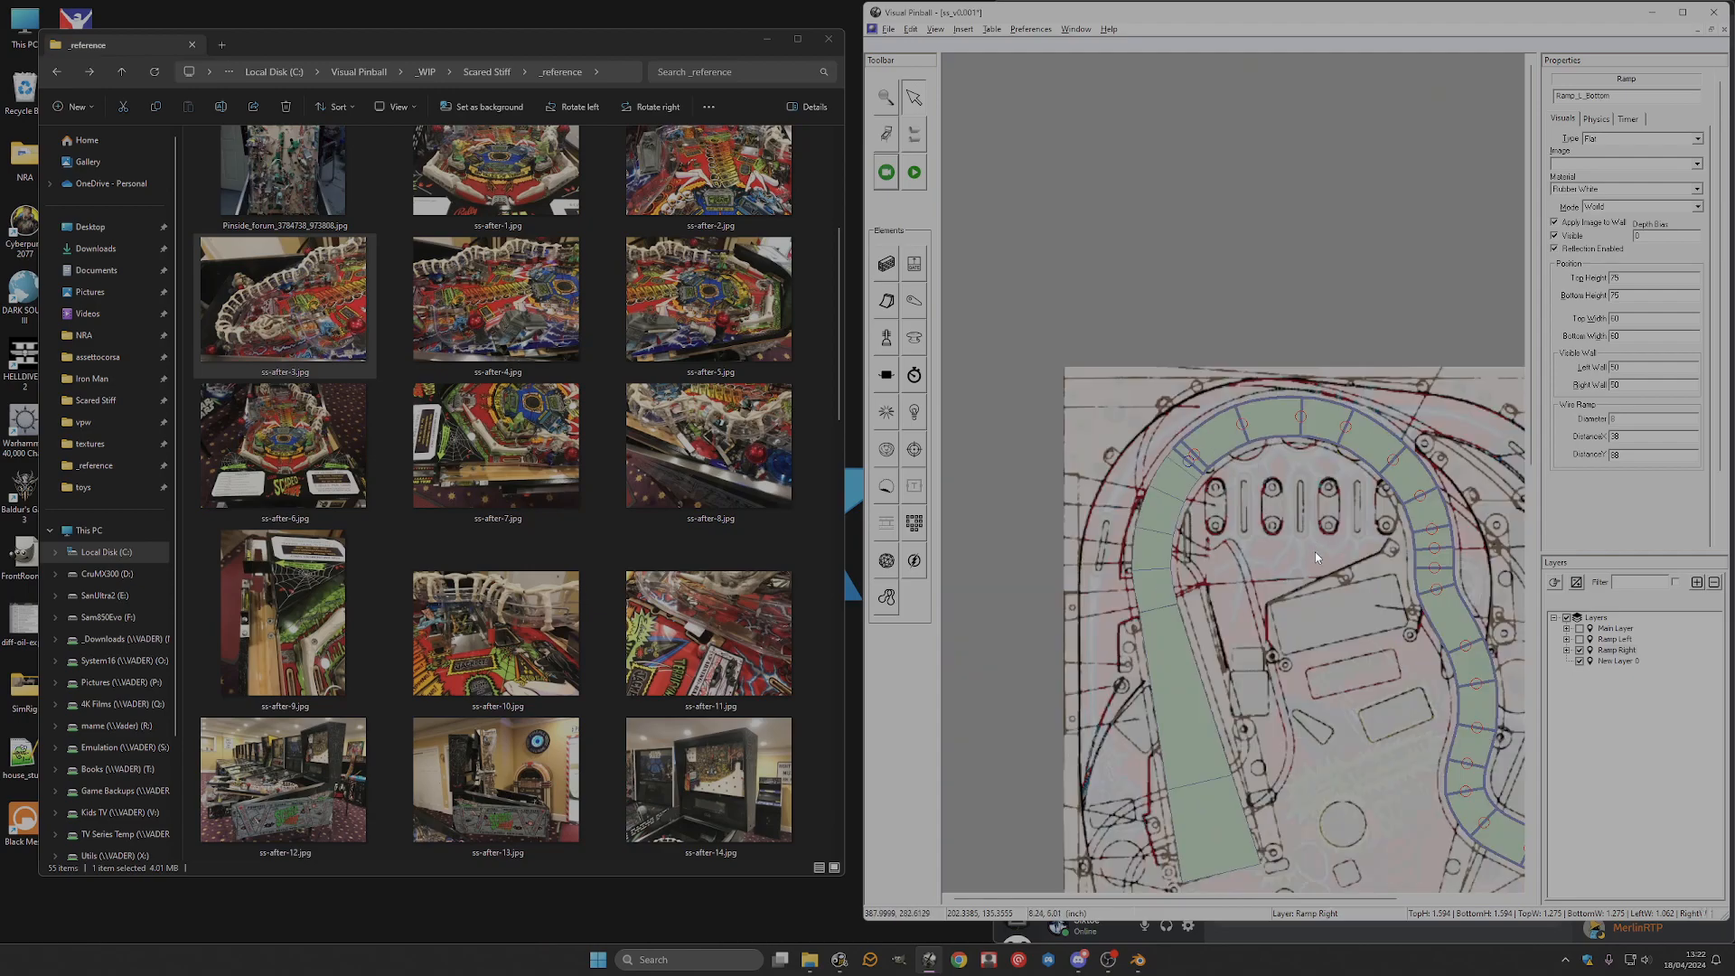
# Check how the straight entry ramp, Ramp_L_Top and Ramp_L_Bottom join, and show the Ramp Left layer to compare Right Ramp Narrow.
pyautogui.click(1158, 530)
pyautogui.scroll(-3, 1310, 605)
pyautogui.scroll(5, 1161, 496)
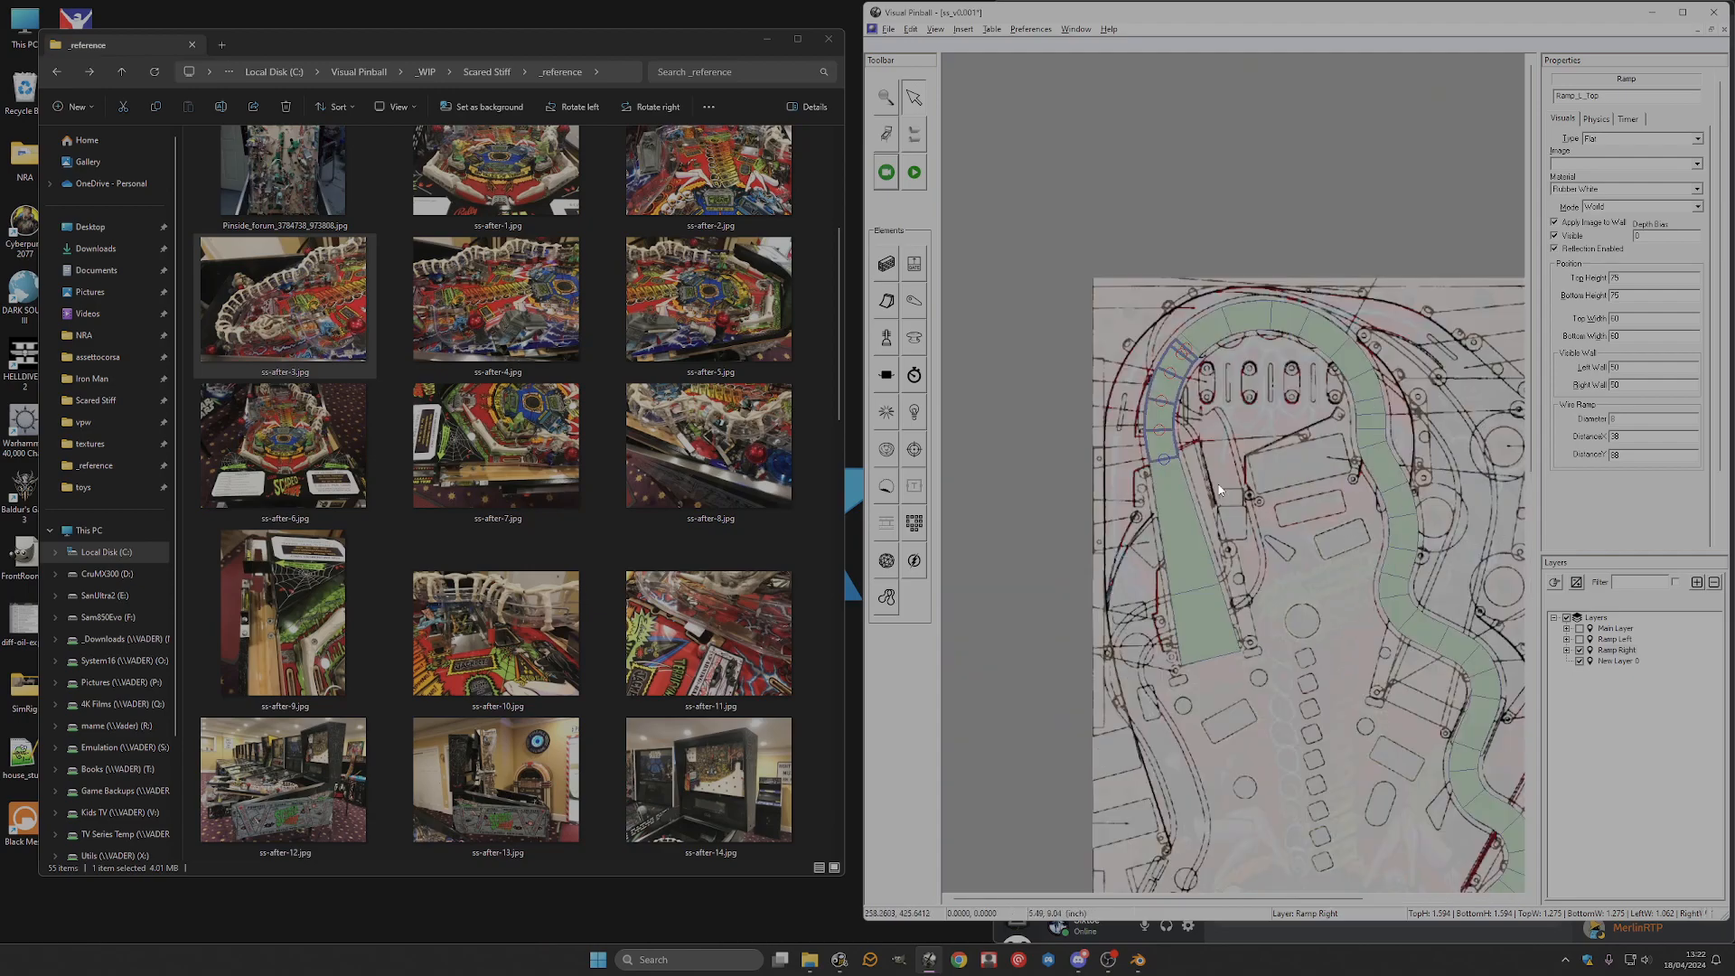
pyautogui.click(1162, 496)
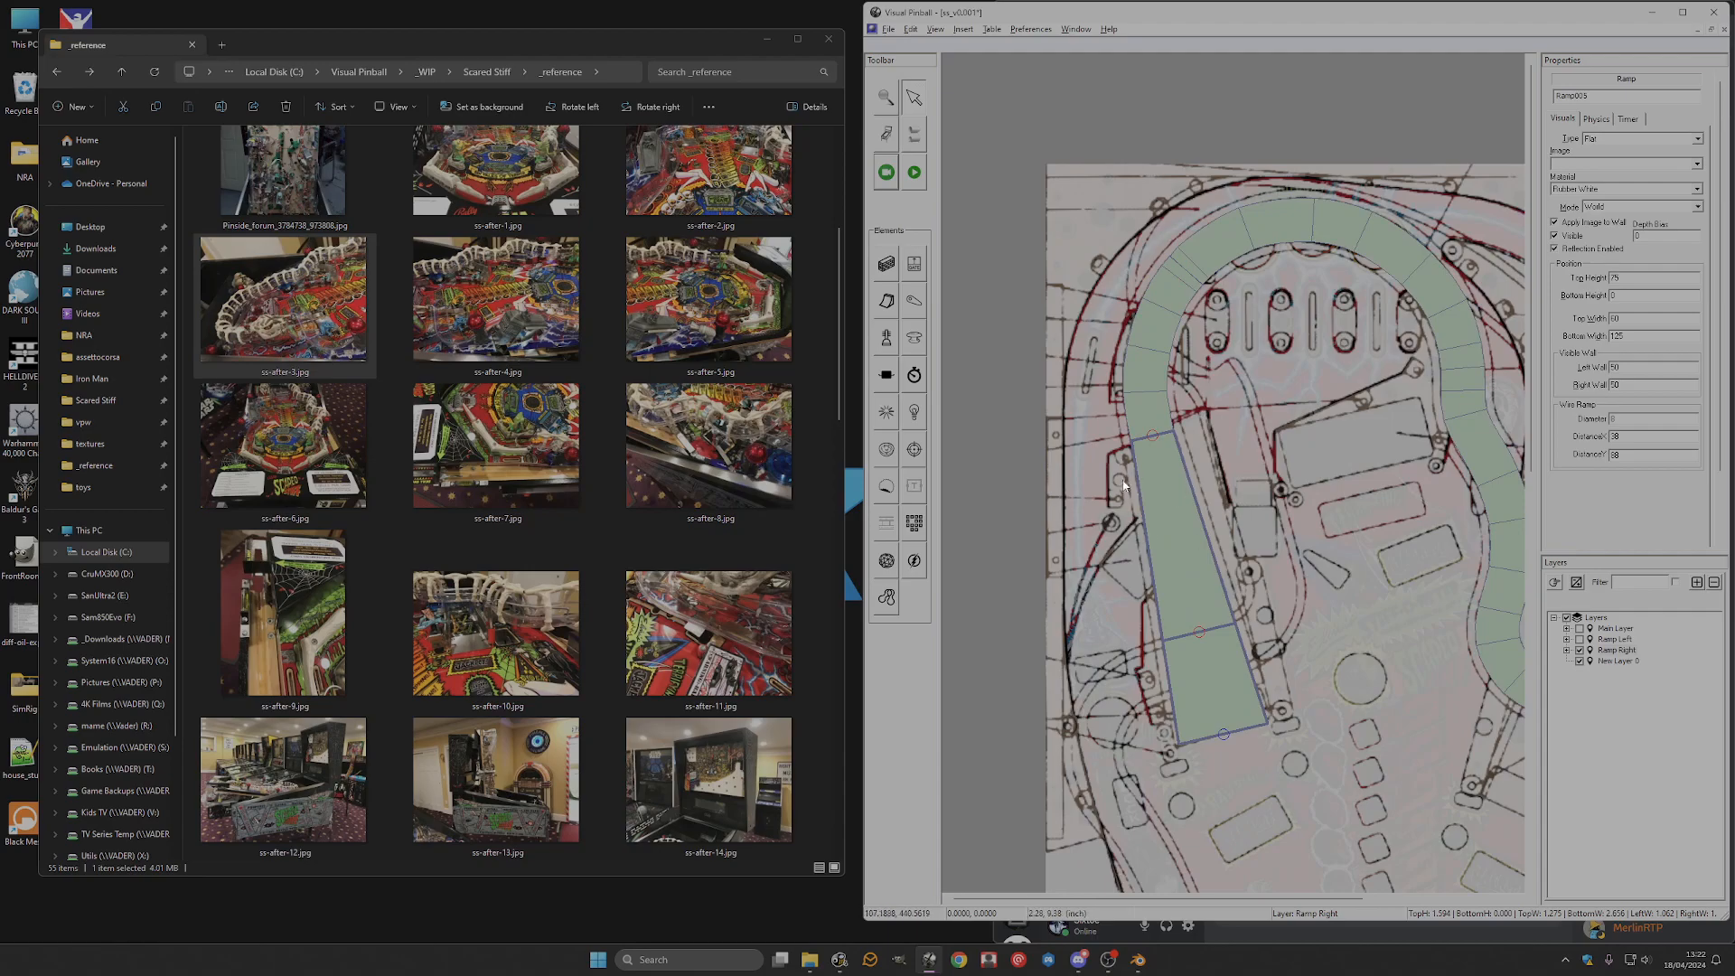
pyautogui.click(1142, 395)
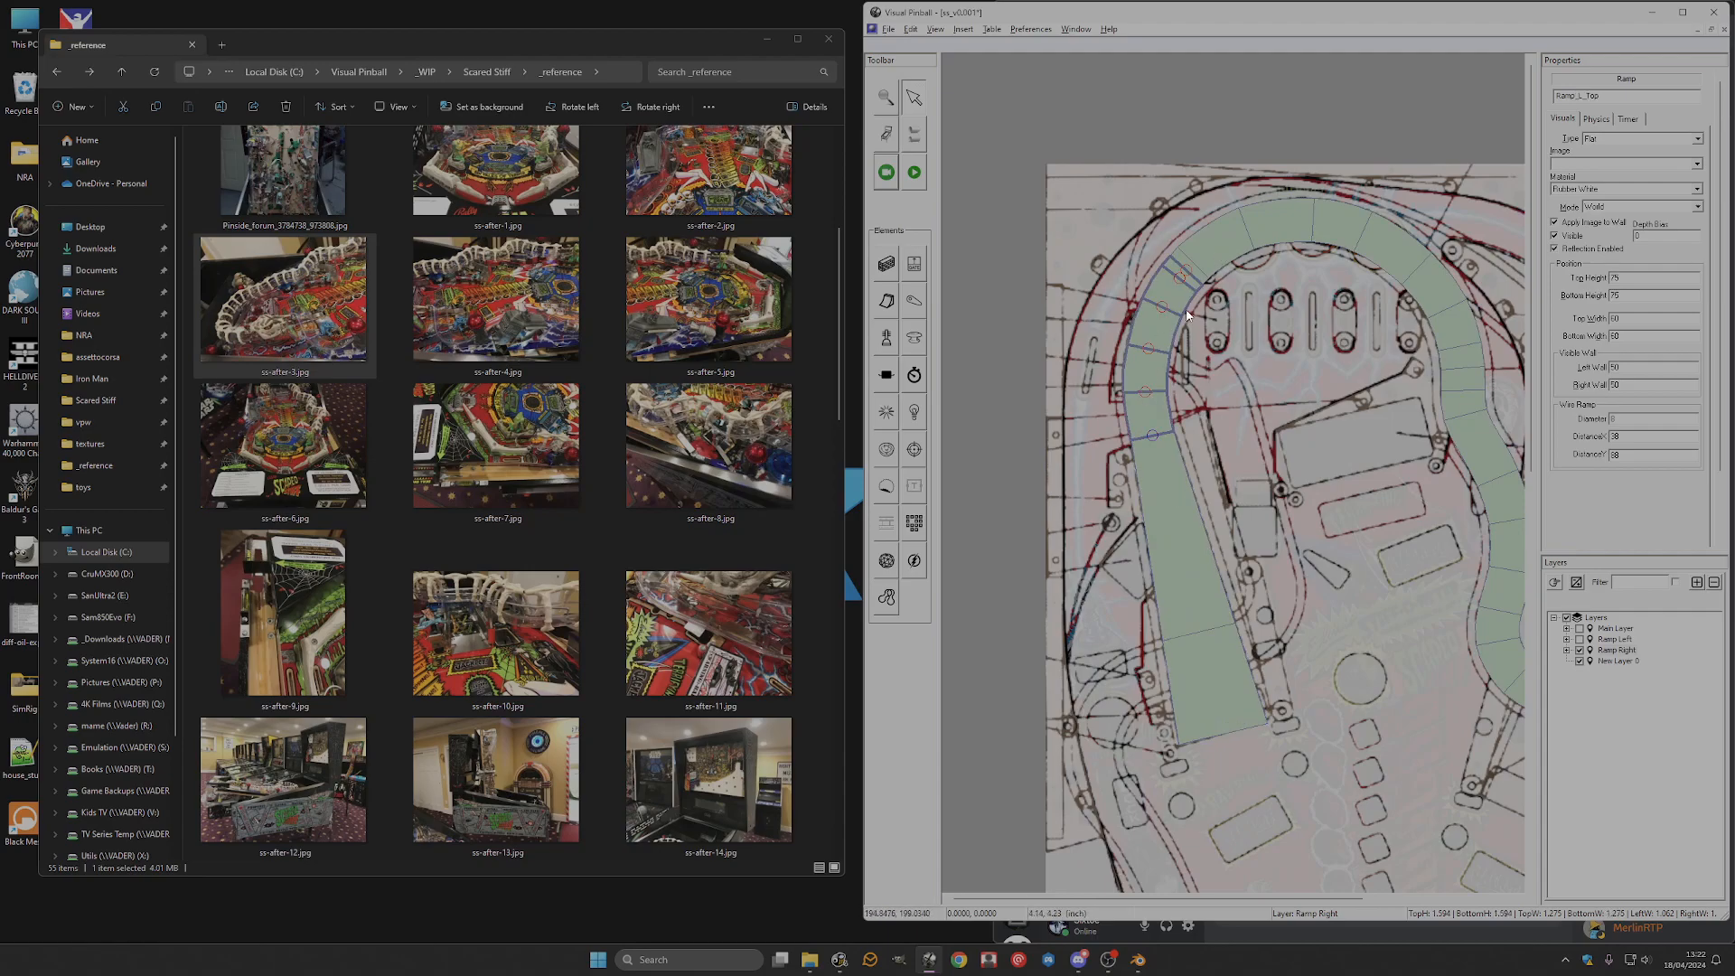
pyautogui.click(1223, 241)
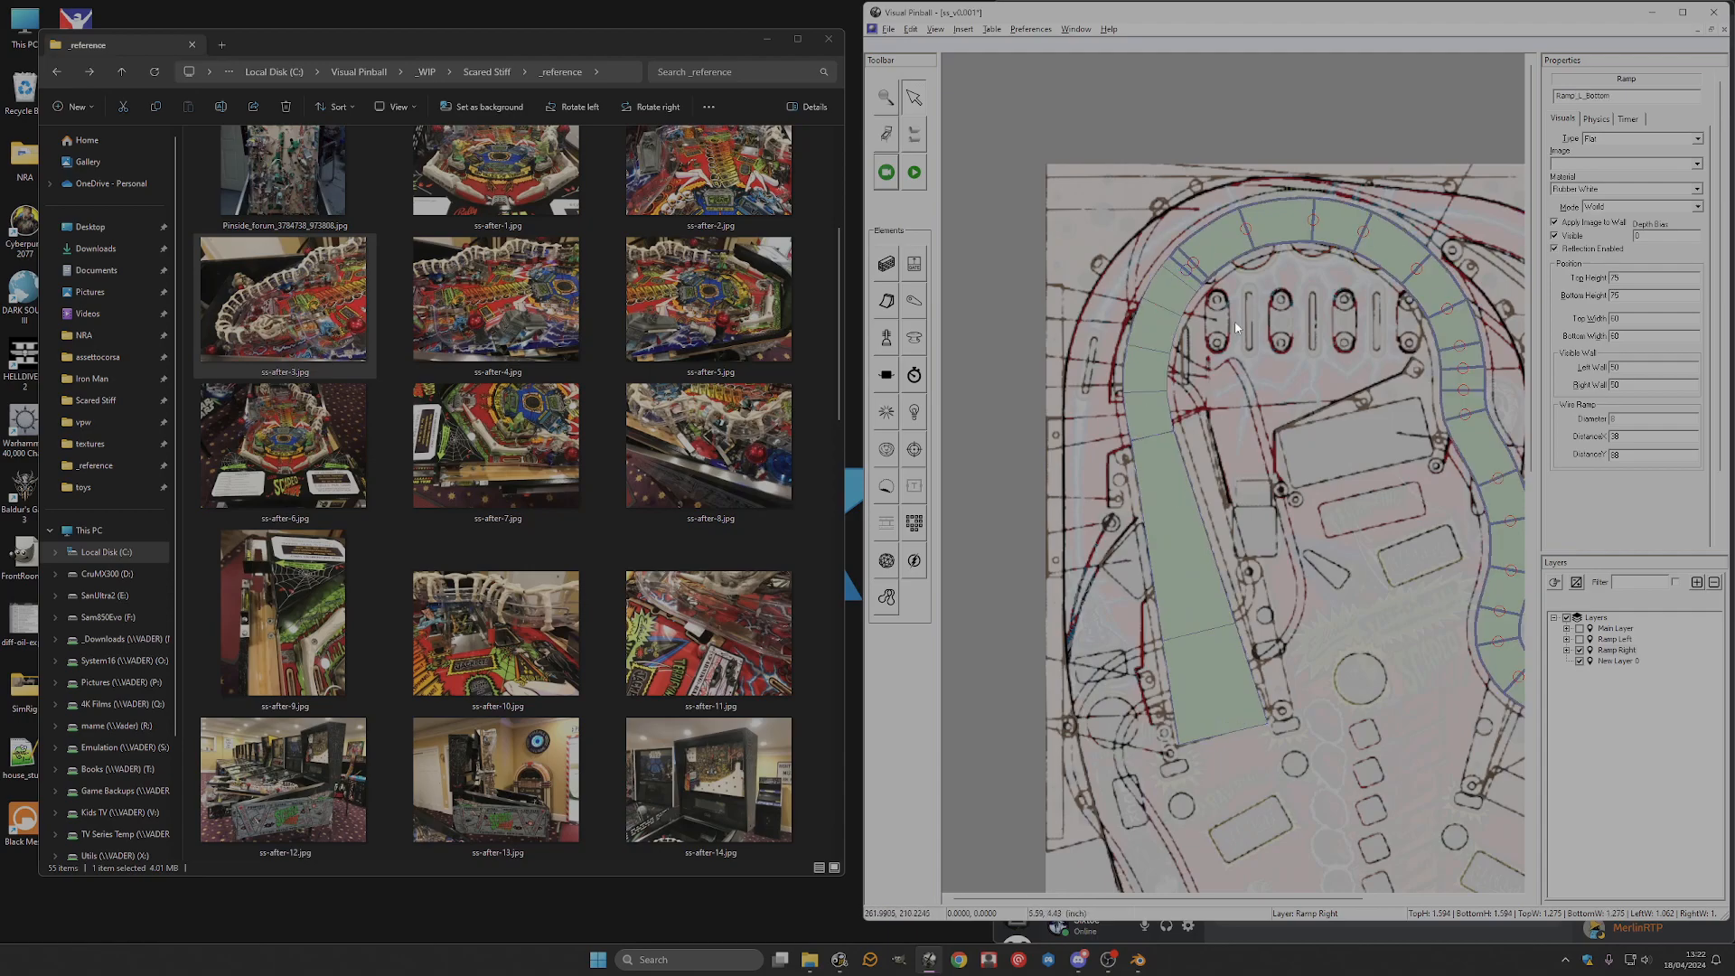
pyautogui.click(1579, 639)
pyautogui.click(1234, 427)
pyautogui.click(1189, 372)
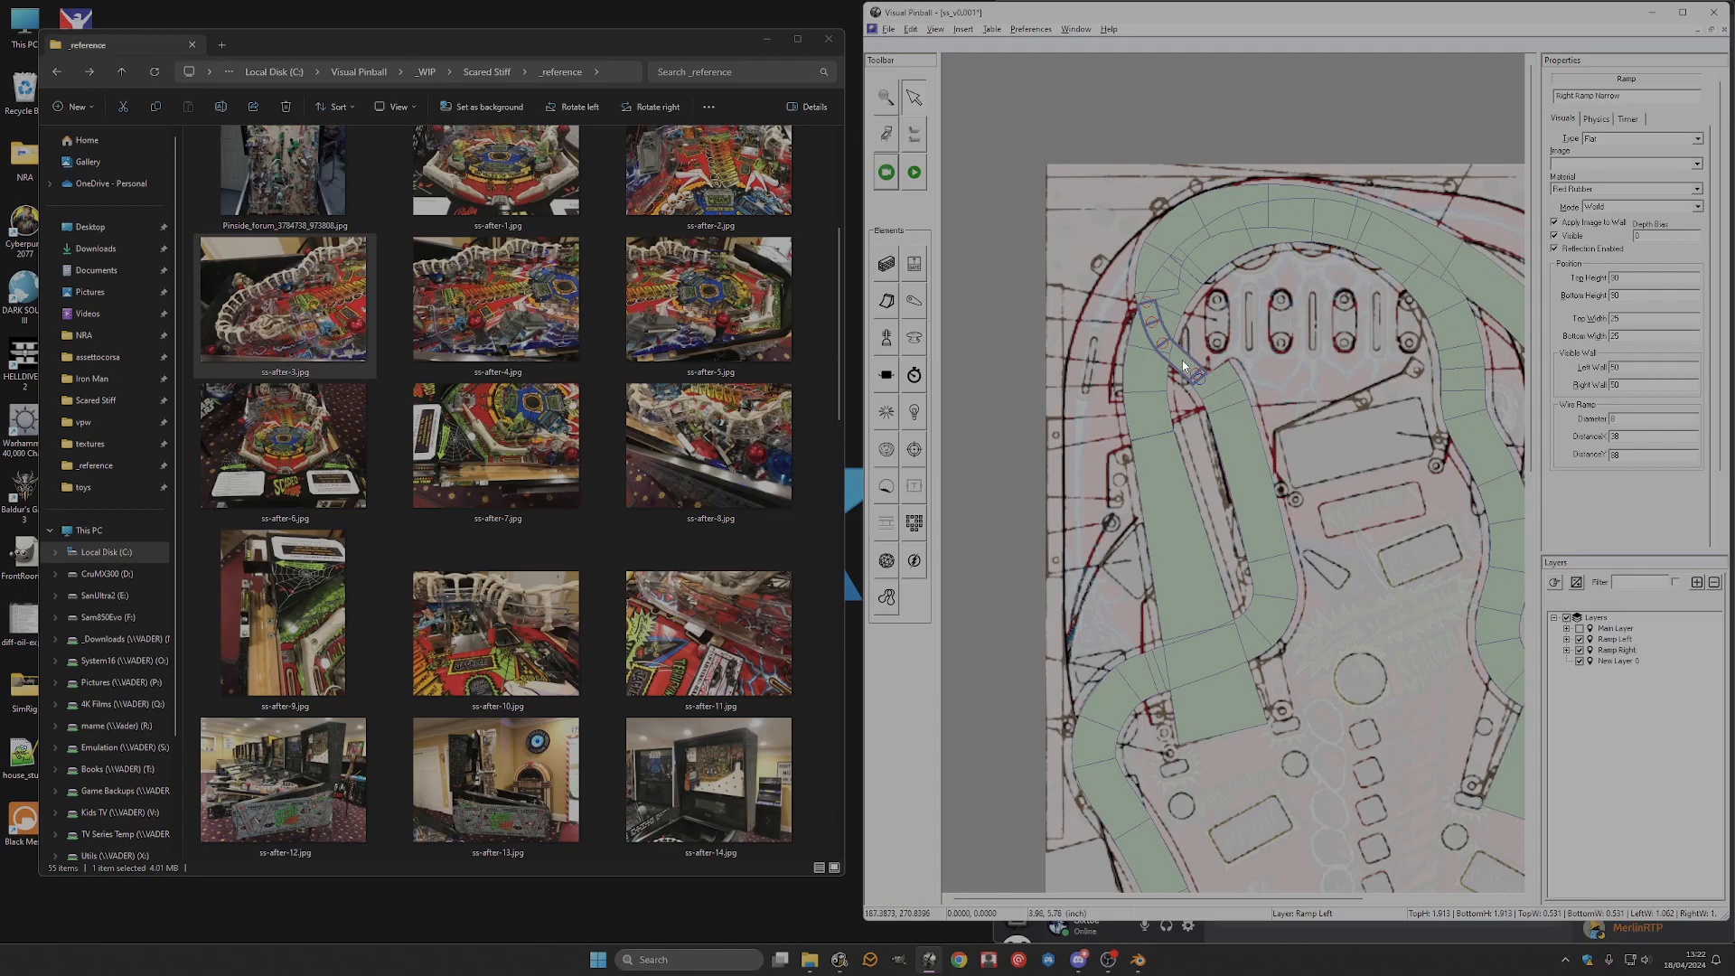
# Set Ramp_L_Top's top height to 160 and check its upper end control point.
pyautogui.click(1136, 373)
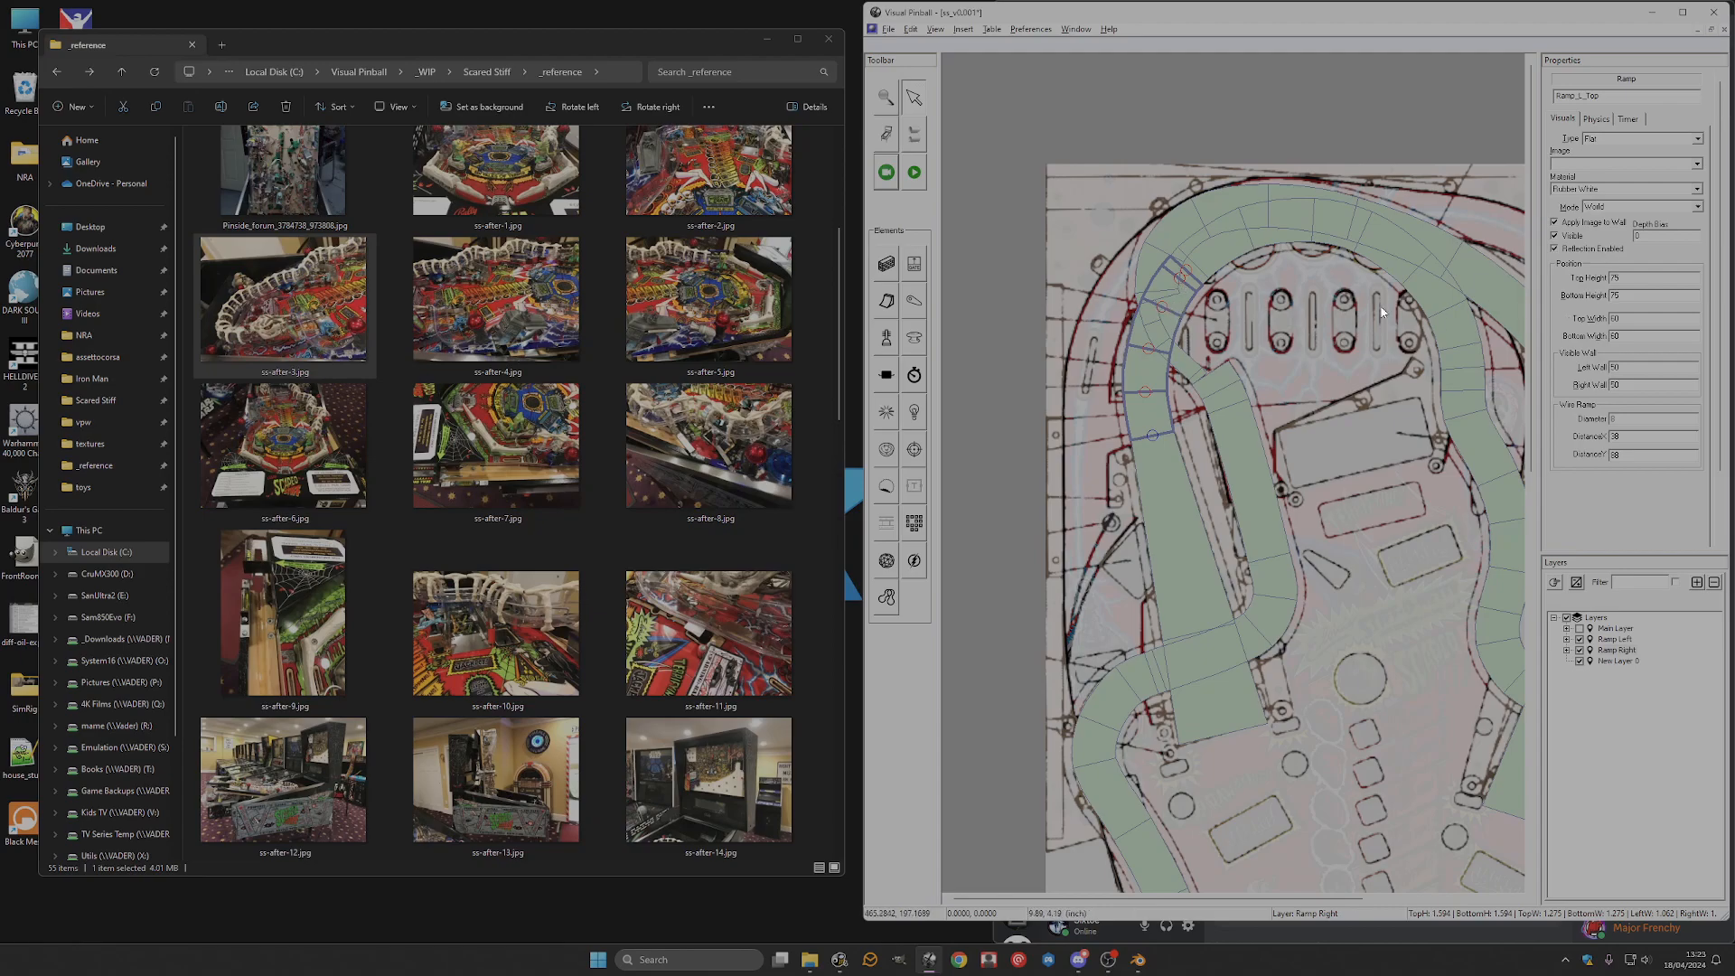
pyautogui.click(1247, 189)
pyautogui.click(1175, 353)
pyautogui.click(1186, 275)
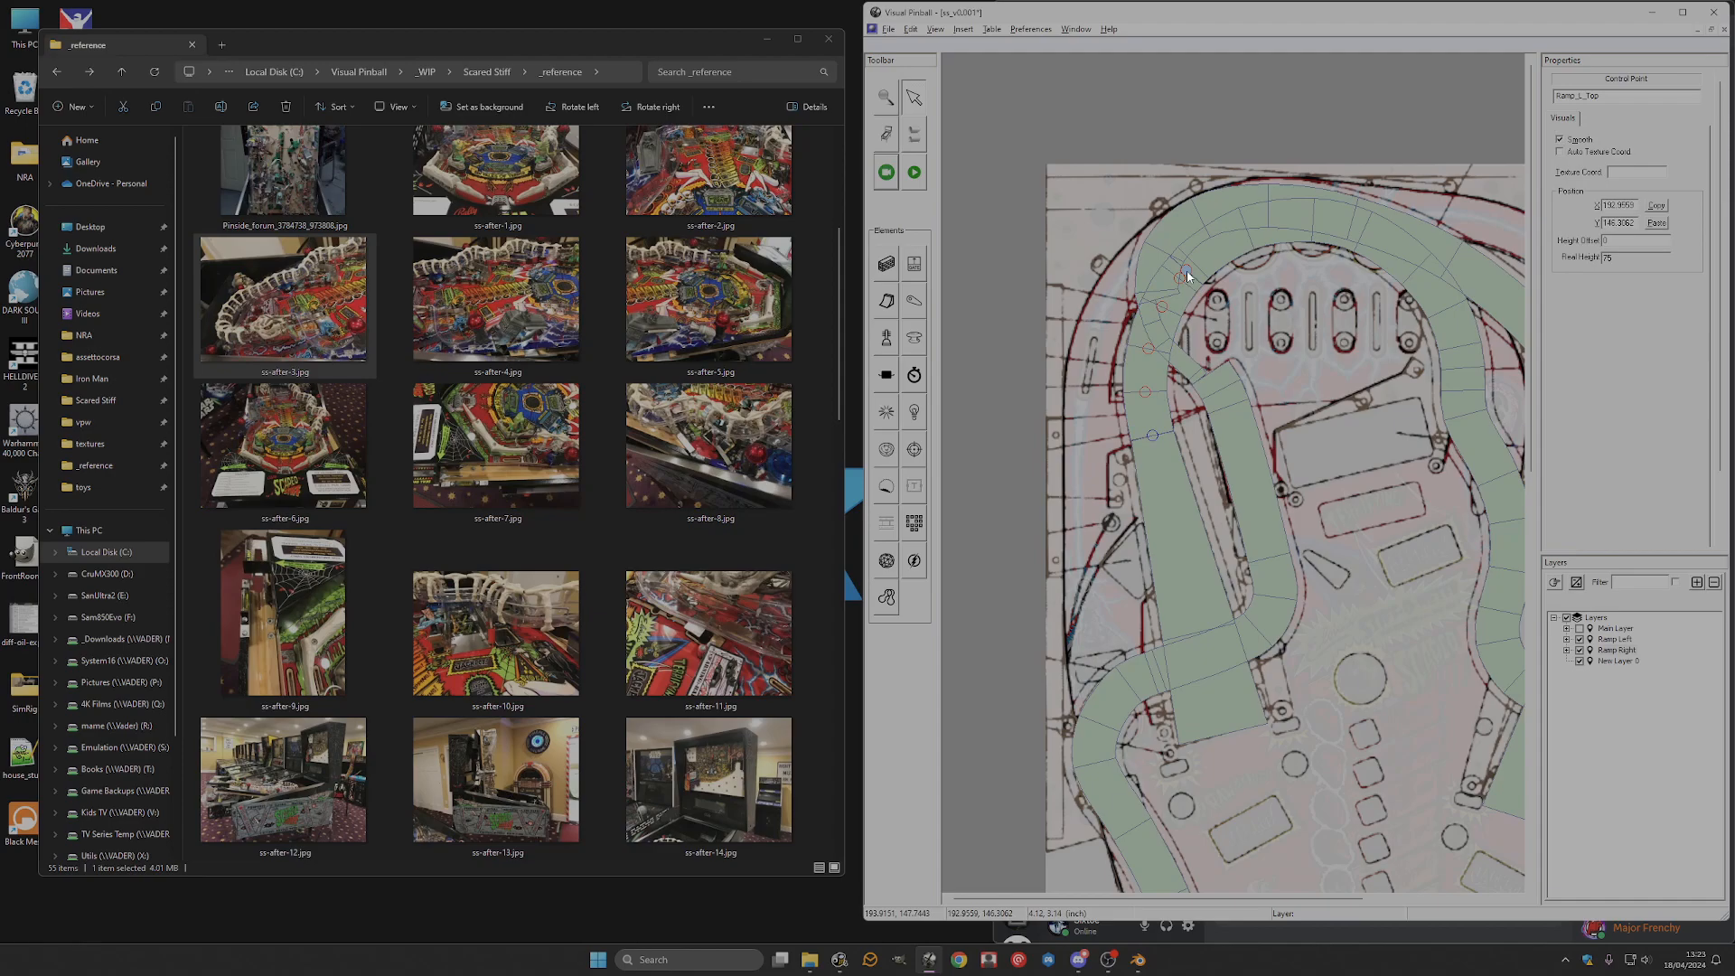
pyautogui.click(1151, 405)
pyautogui.click(1189, 274)
pyautogui.click(1153, 393)
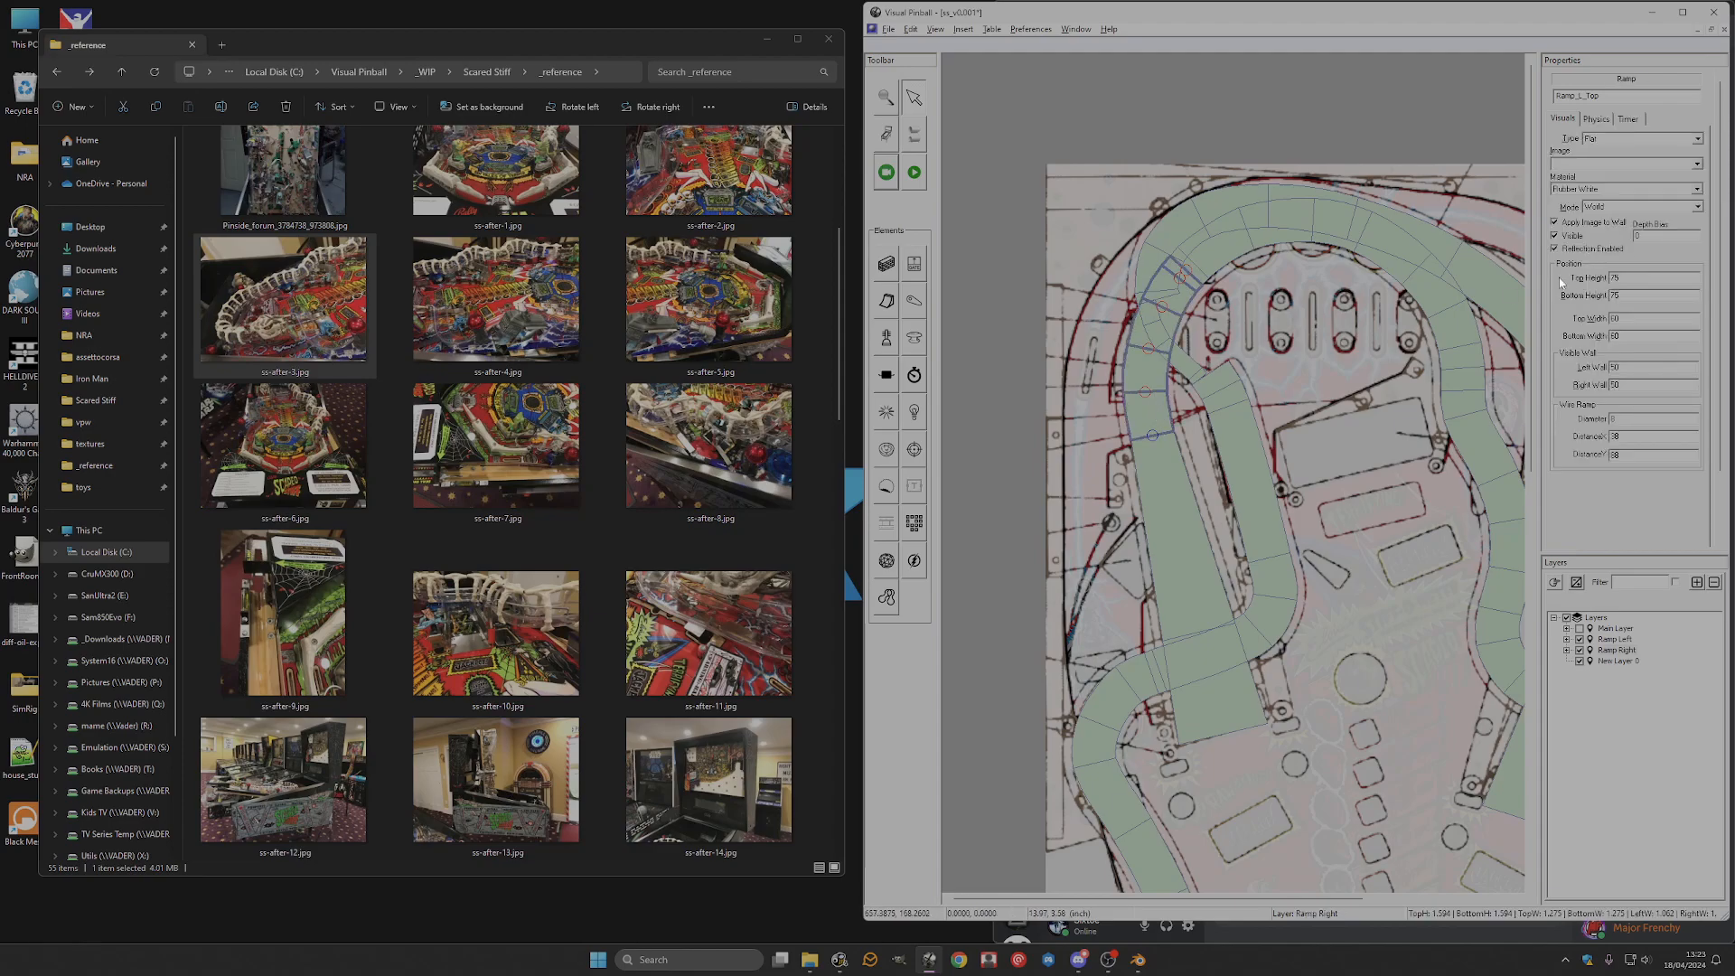
pyautogui.doubleClick(1631, 277)
pyautogui.write('160')
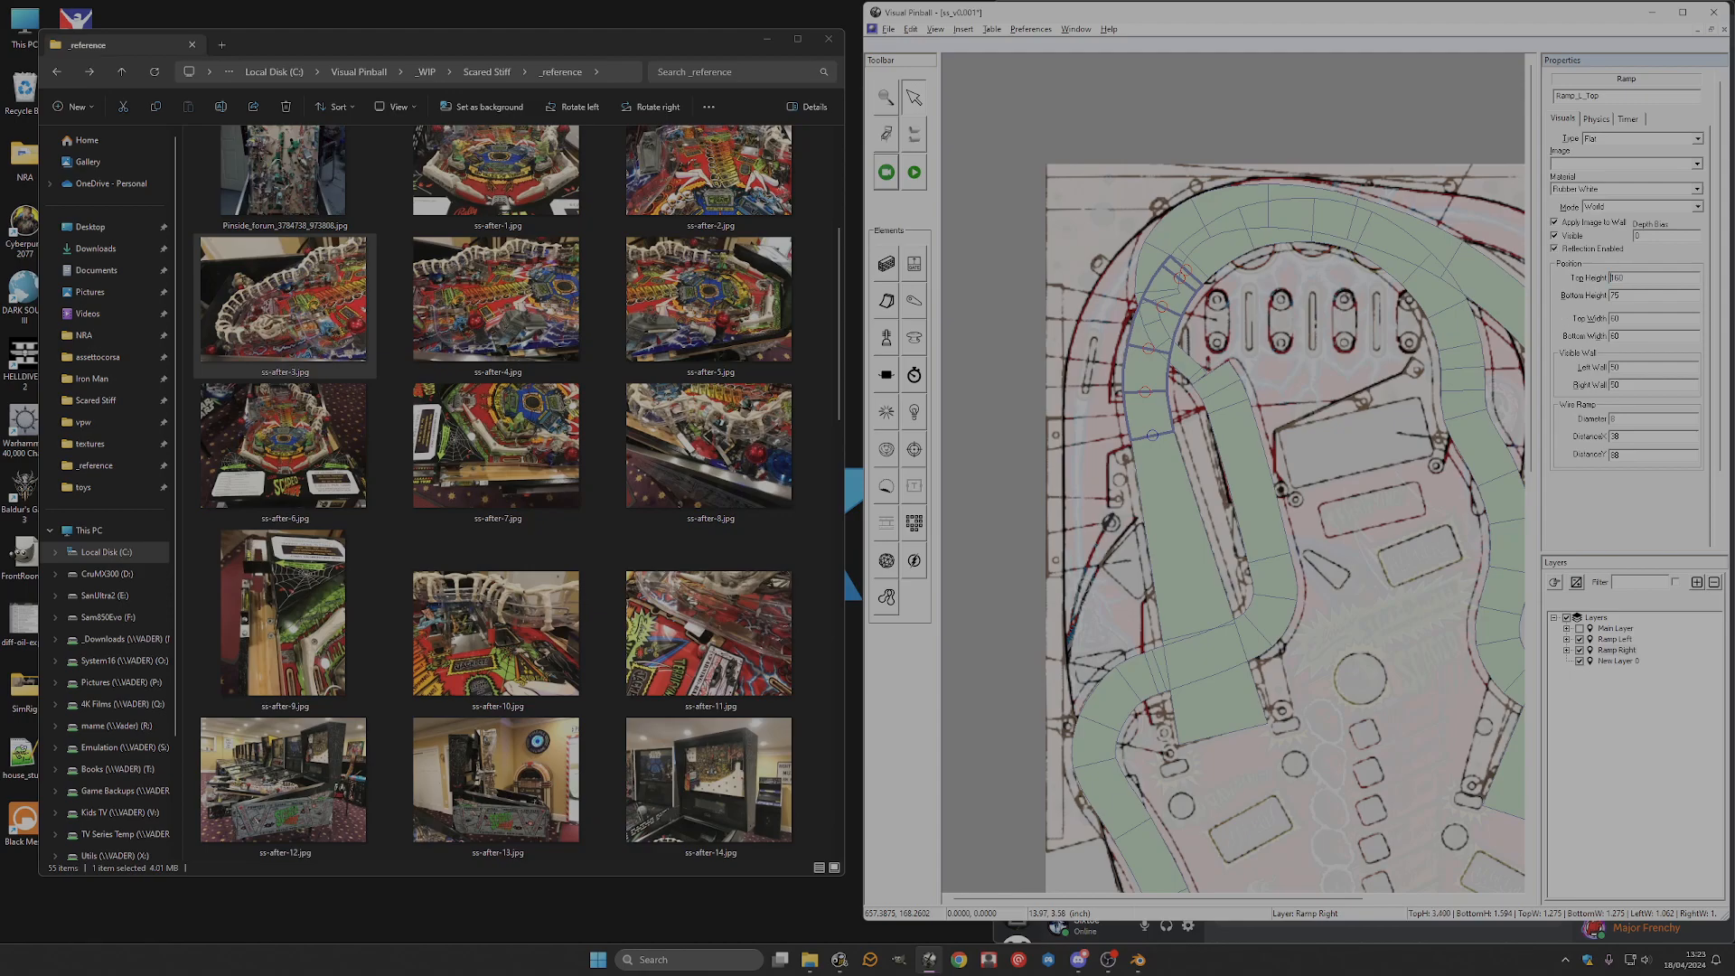
pyautogui.click(1186, 273)
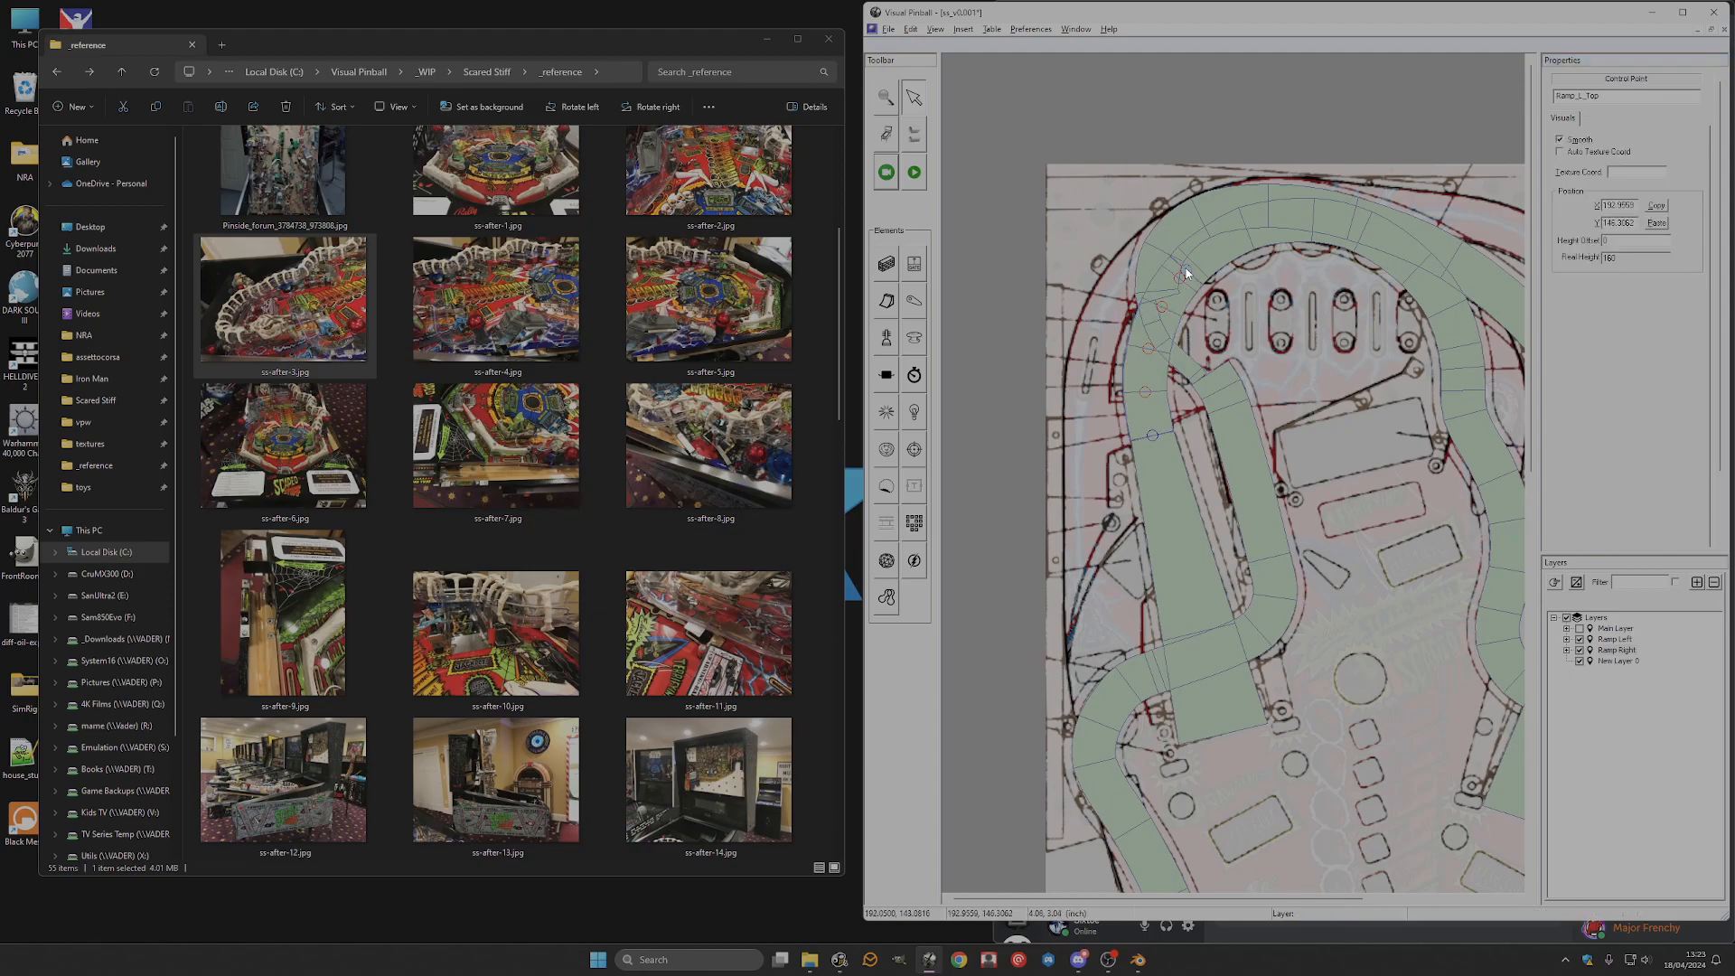
# Add a control point to Ramp_L_Top just above its lower end, near the straight entry ramp.
pyautogui.click(1159, 438)
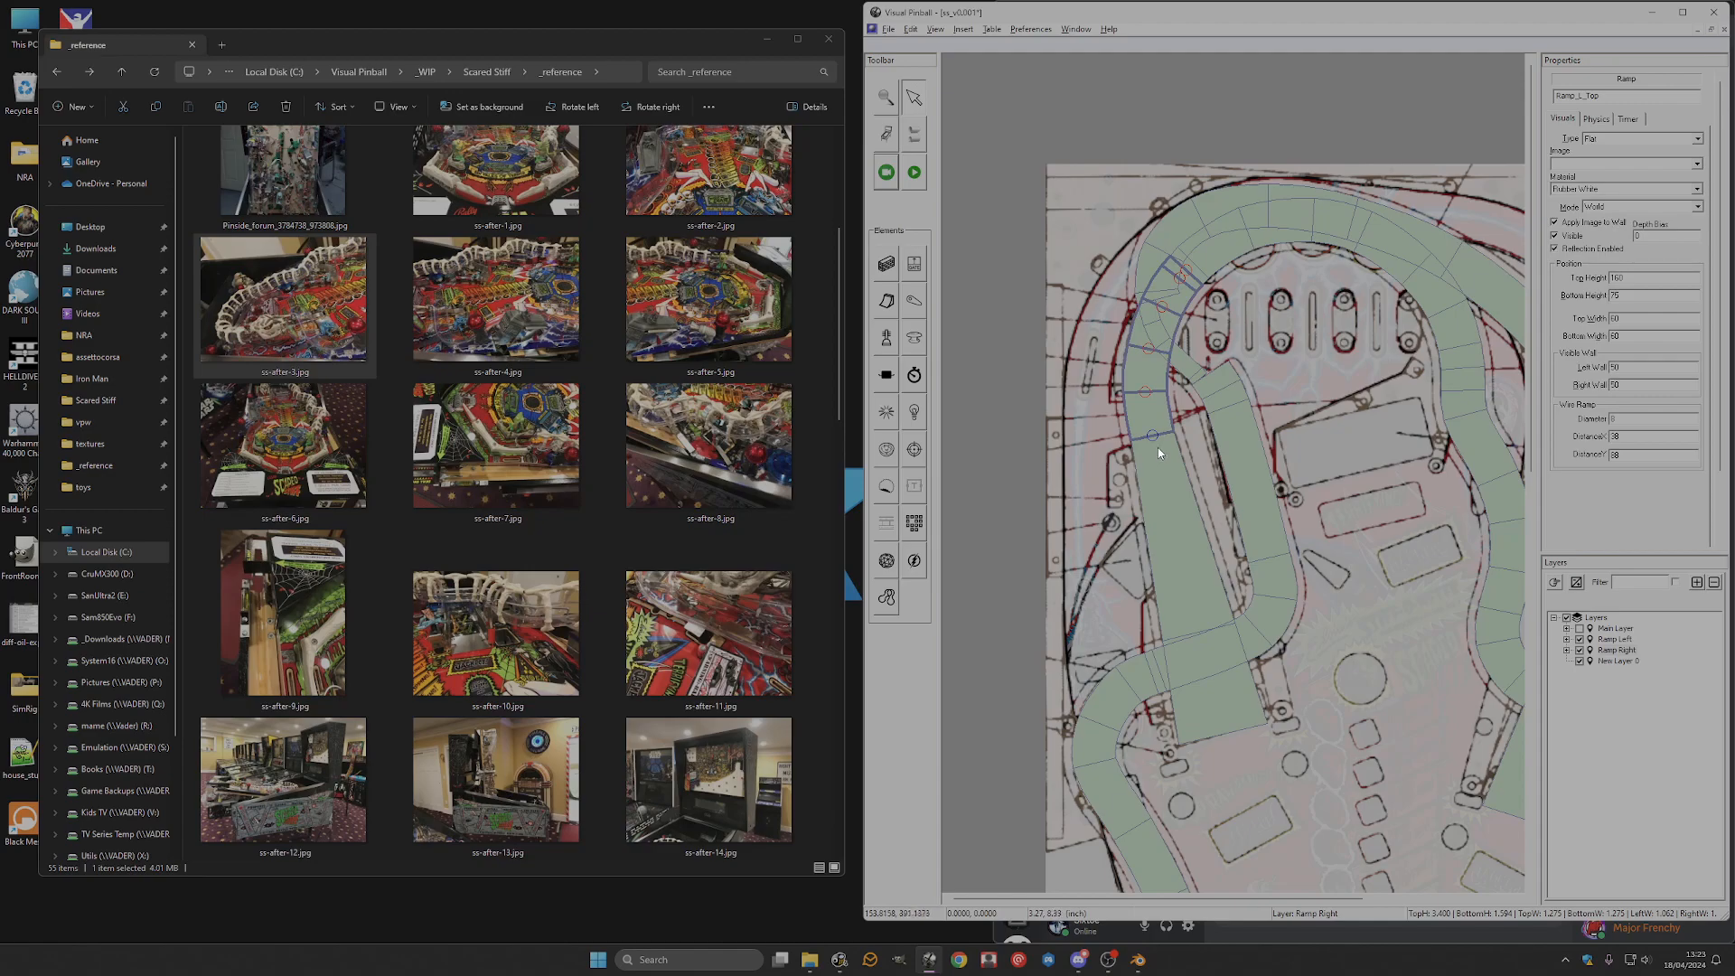
pyautogui.click(1165, 461)
pyautogui.click(1157, 421)
pyautogui.rightClick(1158, 419)
pyautogui.click(1188, 430)
# Extend Ramp_L_Top's lower end down the straight entry ramp by copying the position of that ramp's bottom control point to it.
pyautogui.click(1212, 710)
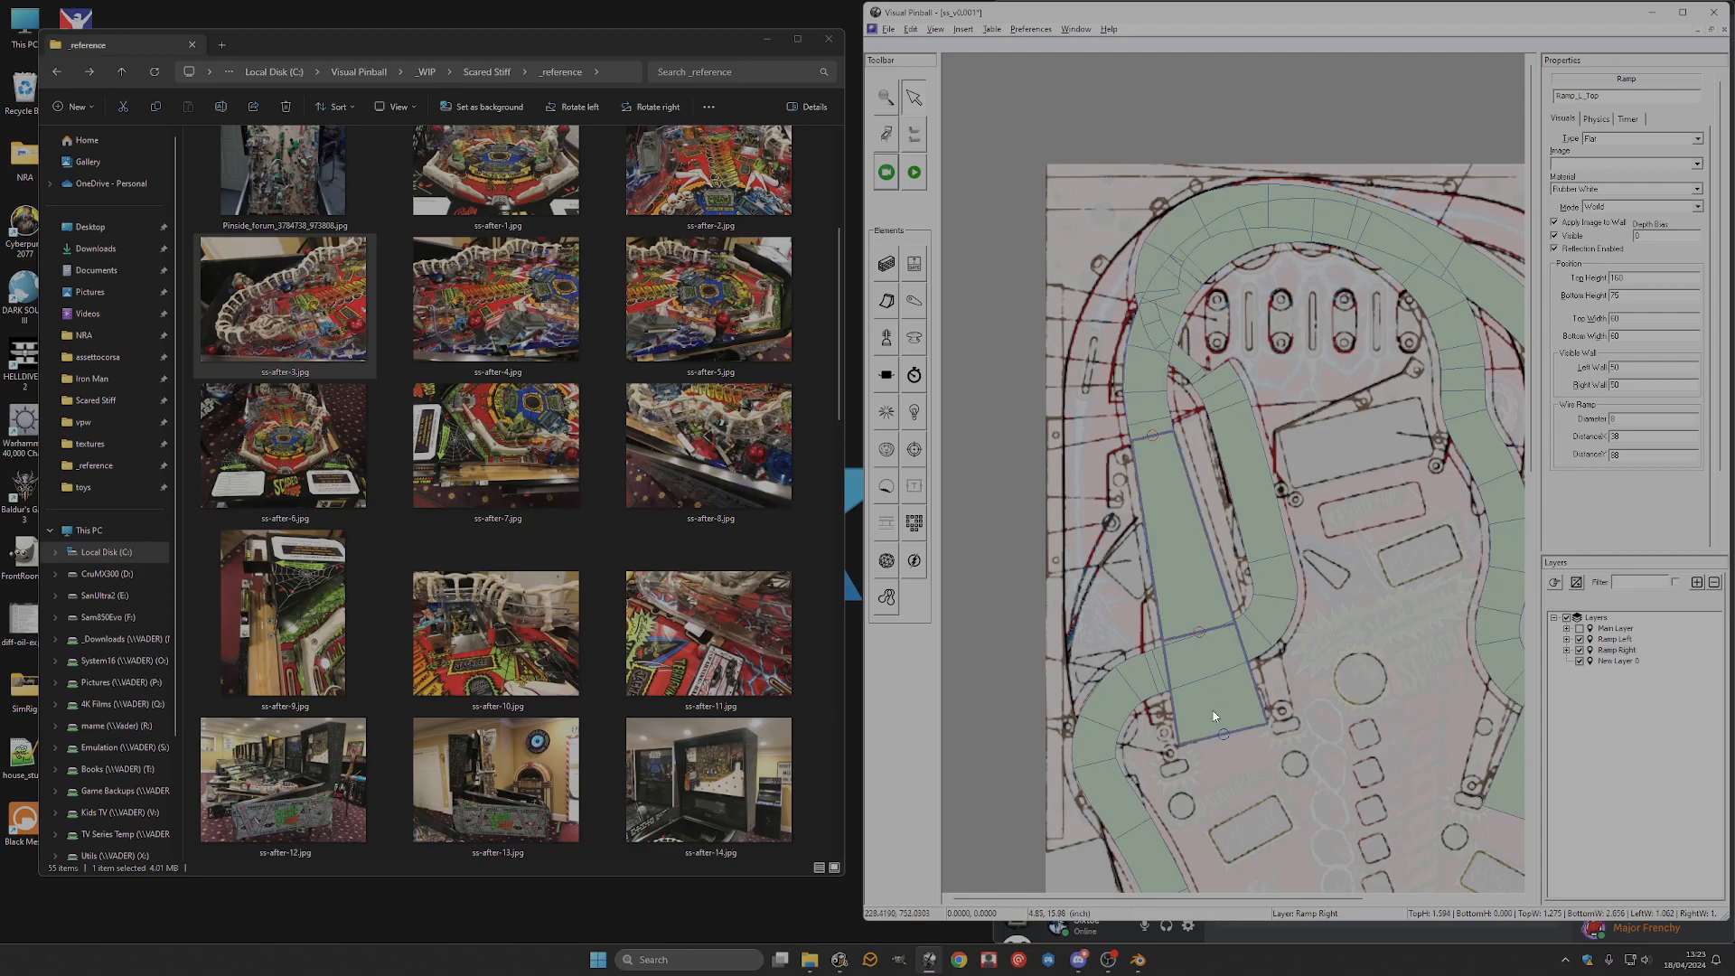
pyautogui.click(1223, 734)
pyautogui.click(1655, 207)
pyautogui.click(1160, 437)
pyautogui.click(1152, 438)
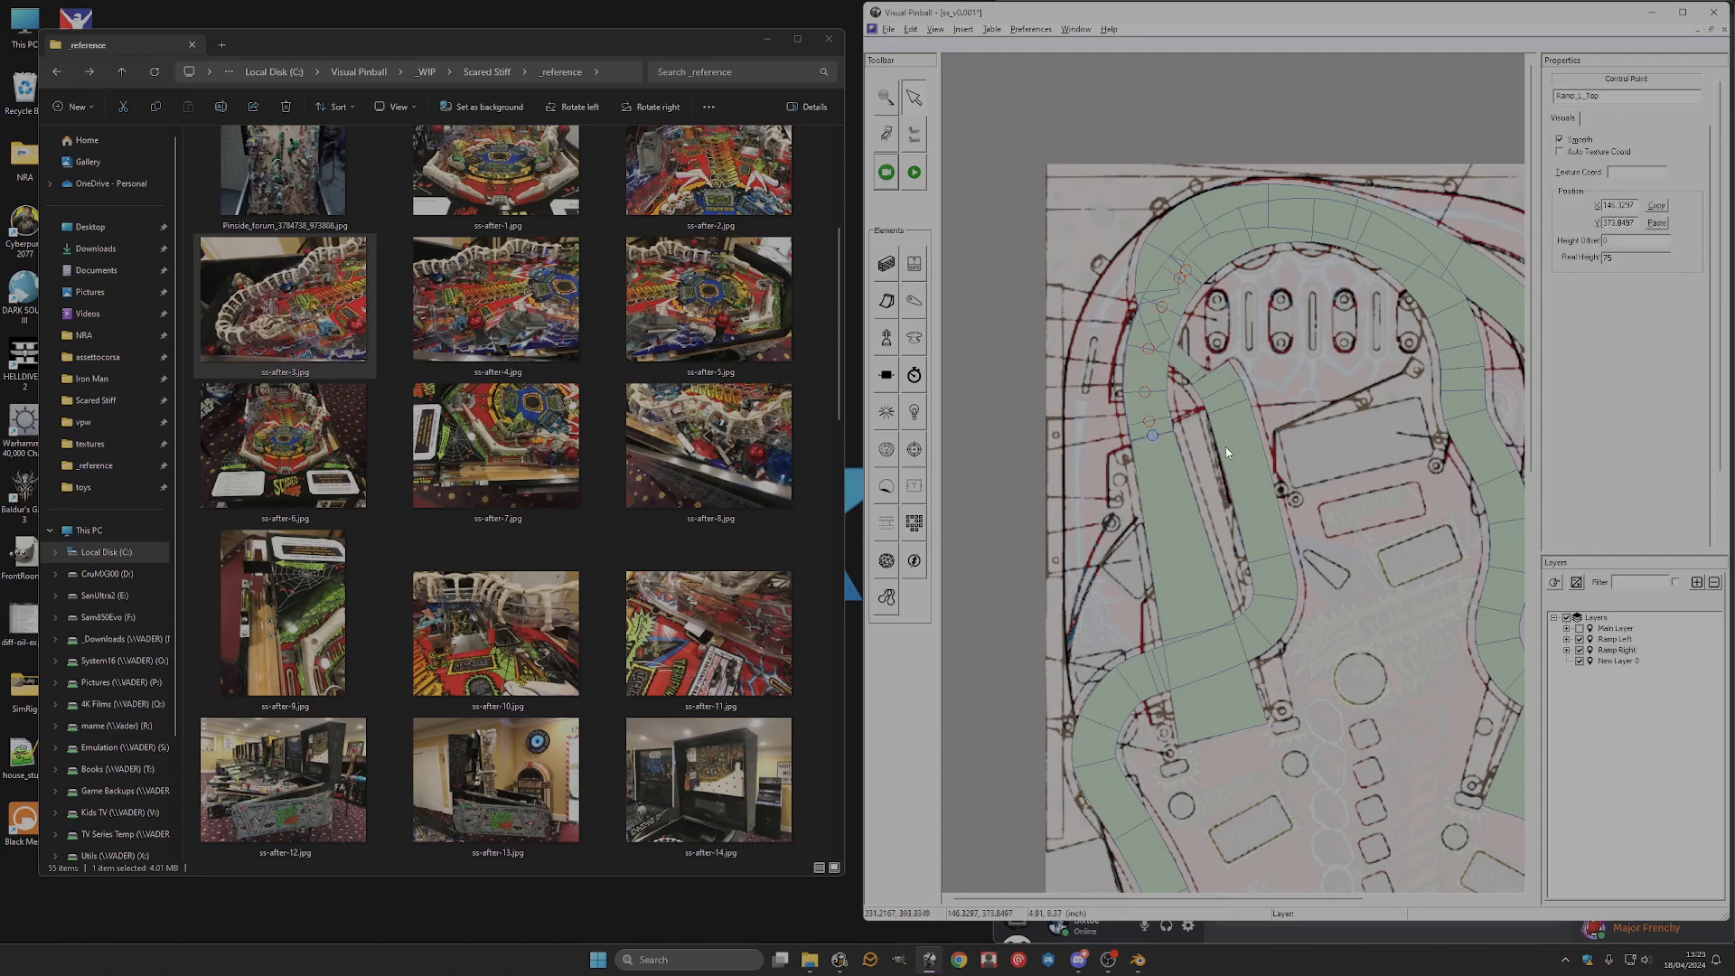
pyautogui.click(1657, 223)
pyautogui.click(1297, 527)
pyautogui.click(1169, 504)
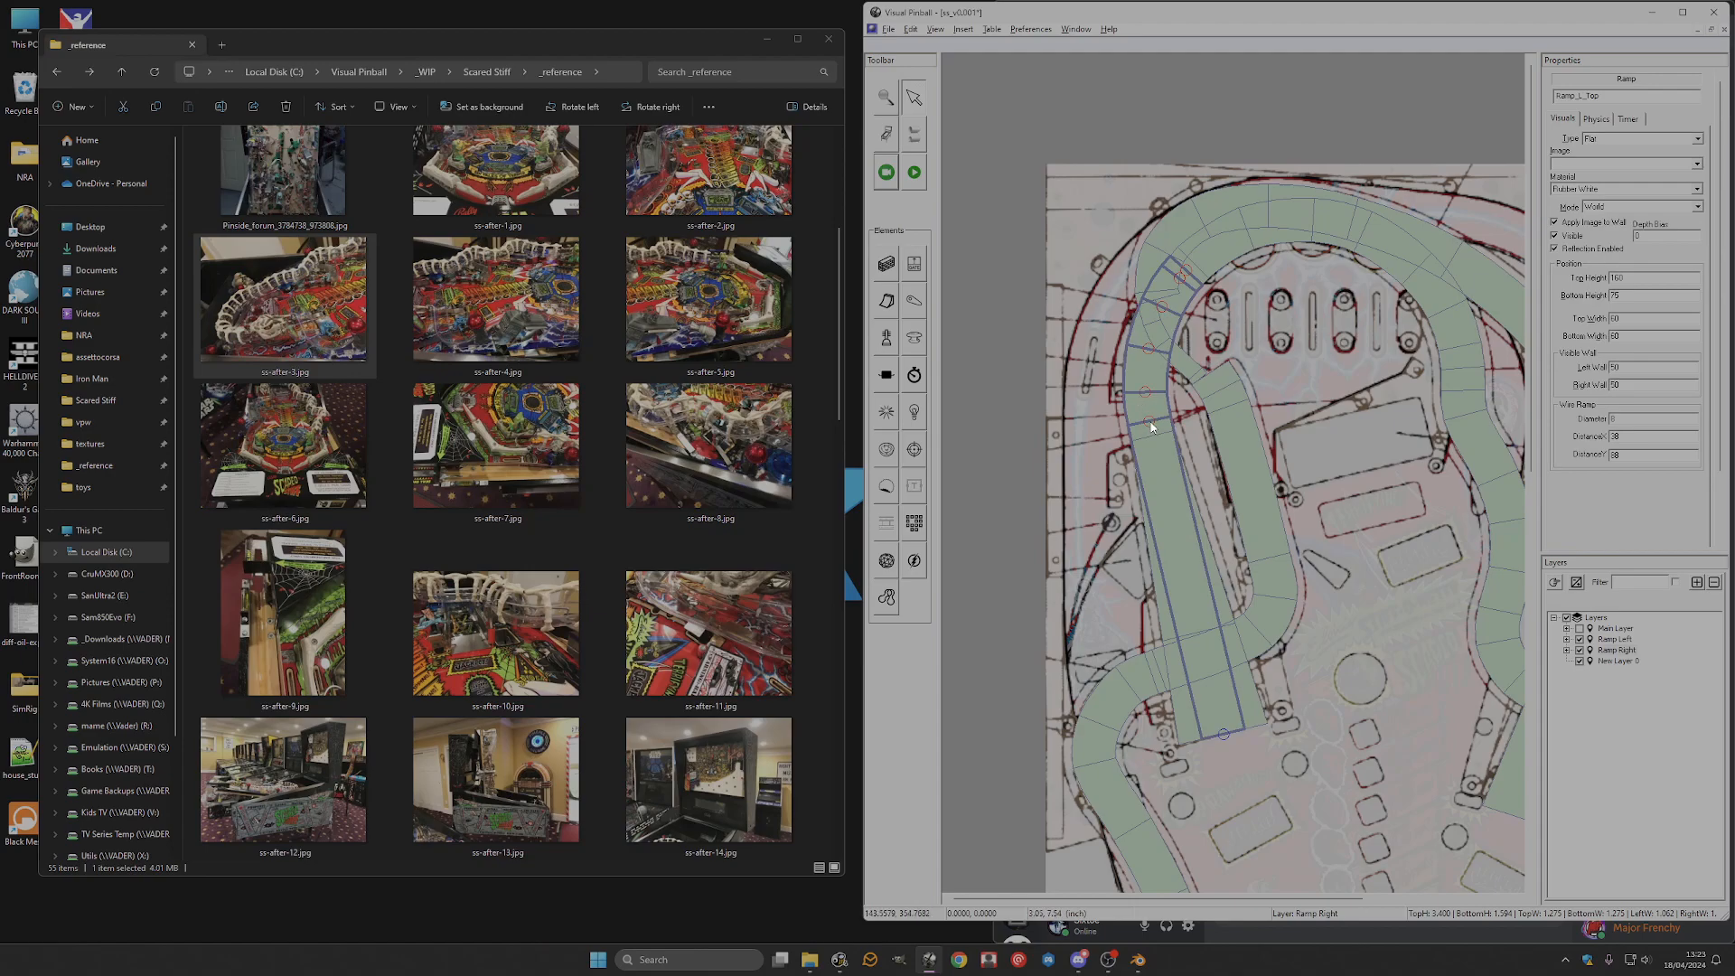
# Add a control point to Ramp_L_Top at the straight ramp's upper end and copy that end's position to it, X 146.3297, Y 373.8497.
pyautogui.rightClick(1152, 449)
pyautogui.click(1201, 518)
pyautogui.rightClick(1159, 453)
pyautogui.click(1192, 507)
pyautogui.click(1151, 436)
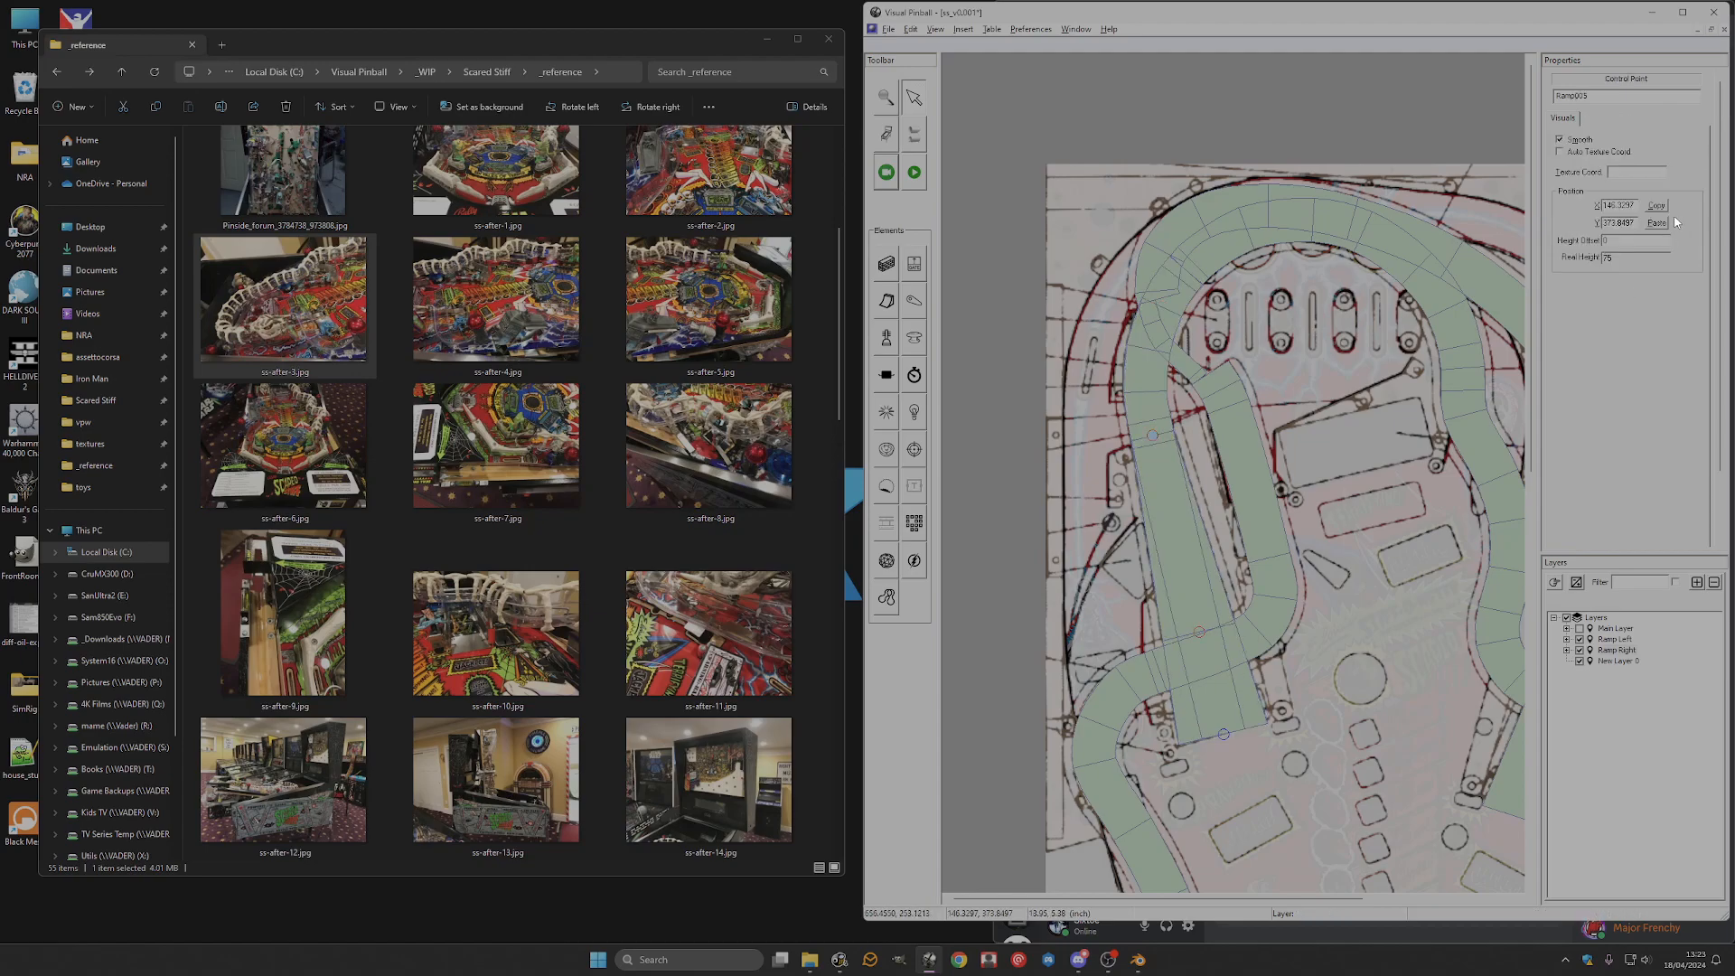
pyautogui.click(1154, 468)
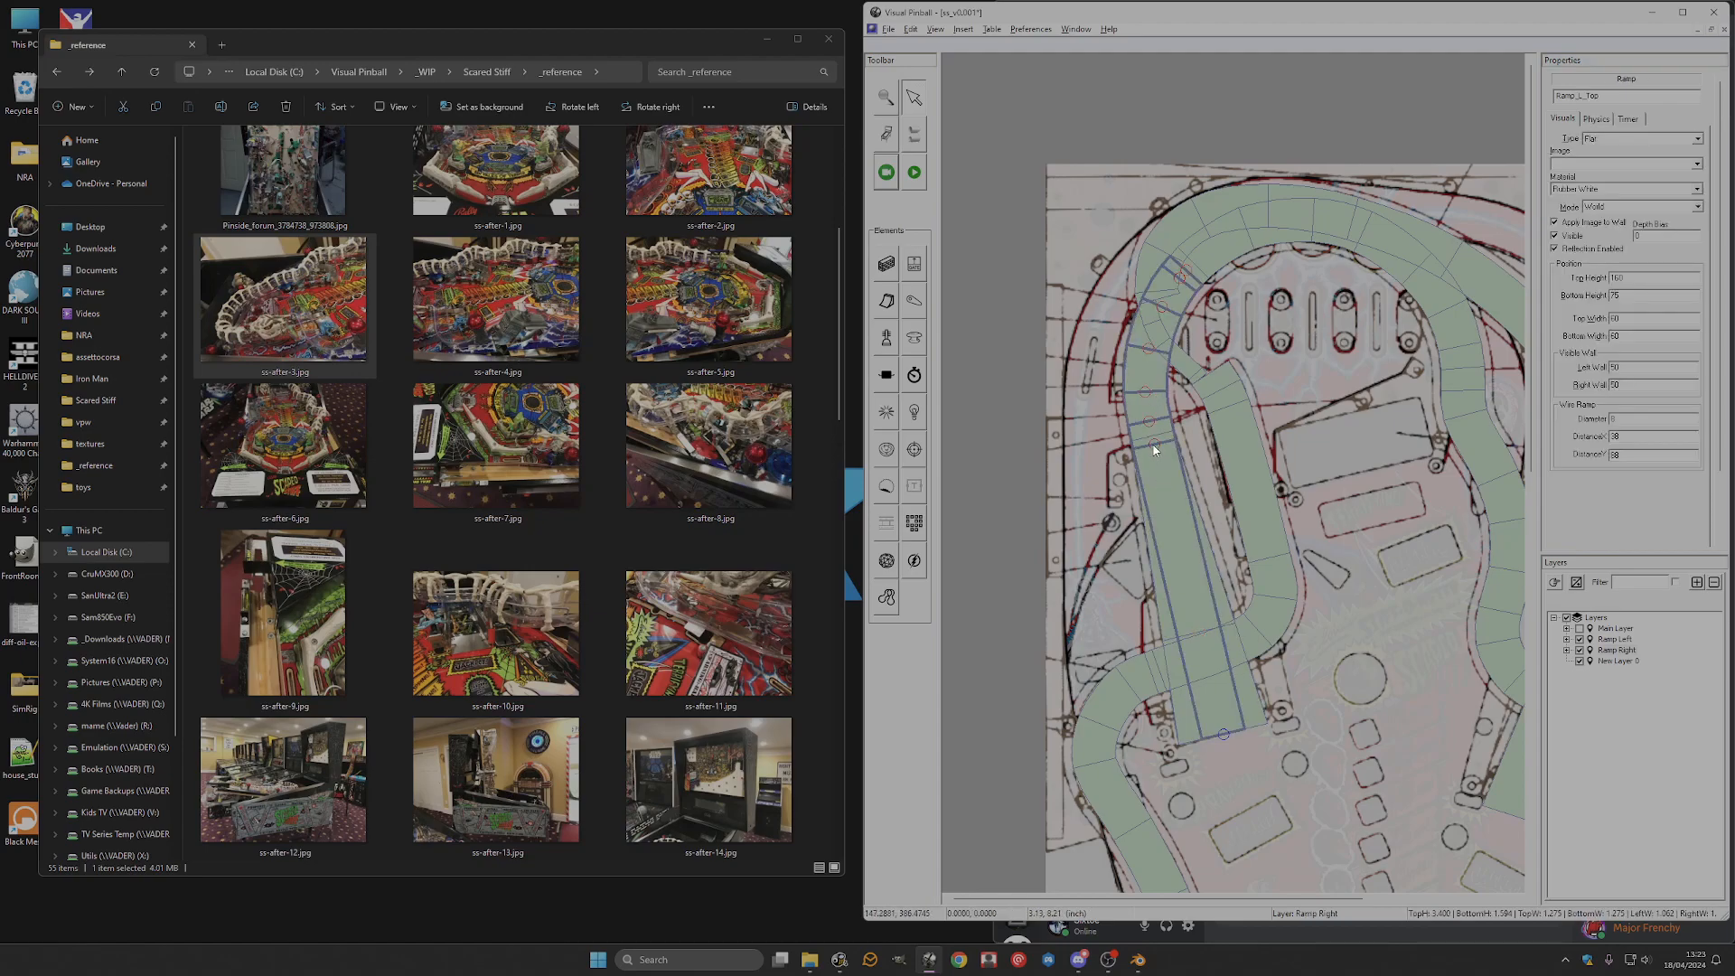
pyautogui.click(1154, 445)
pyautogui.click(1326, 480)
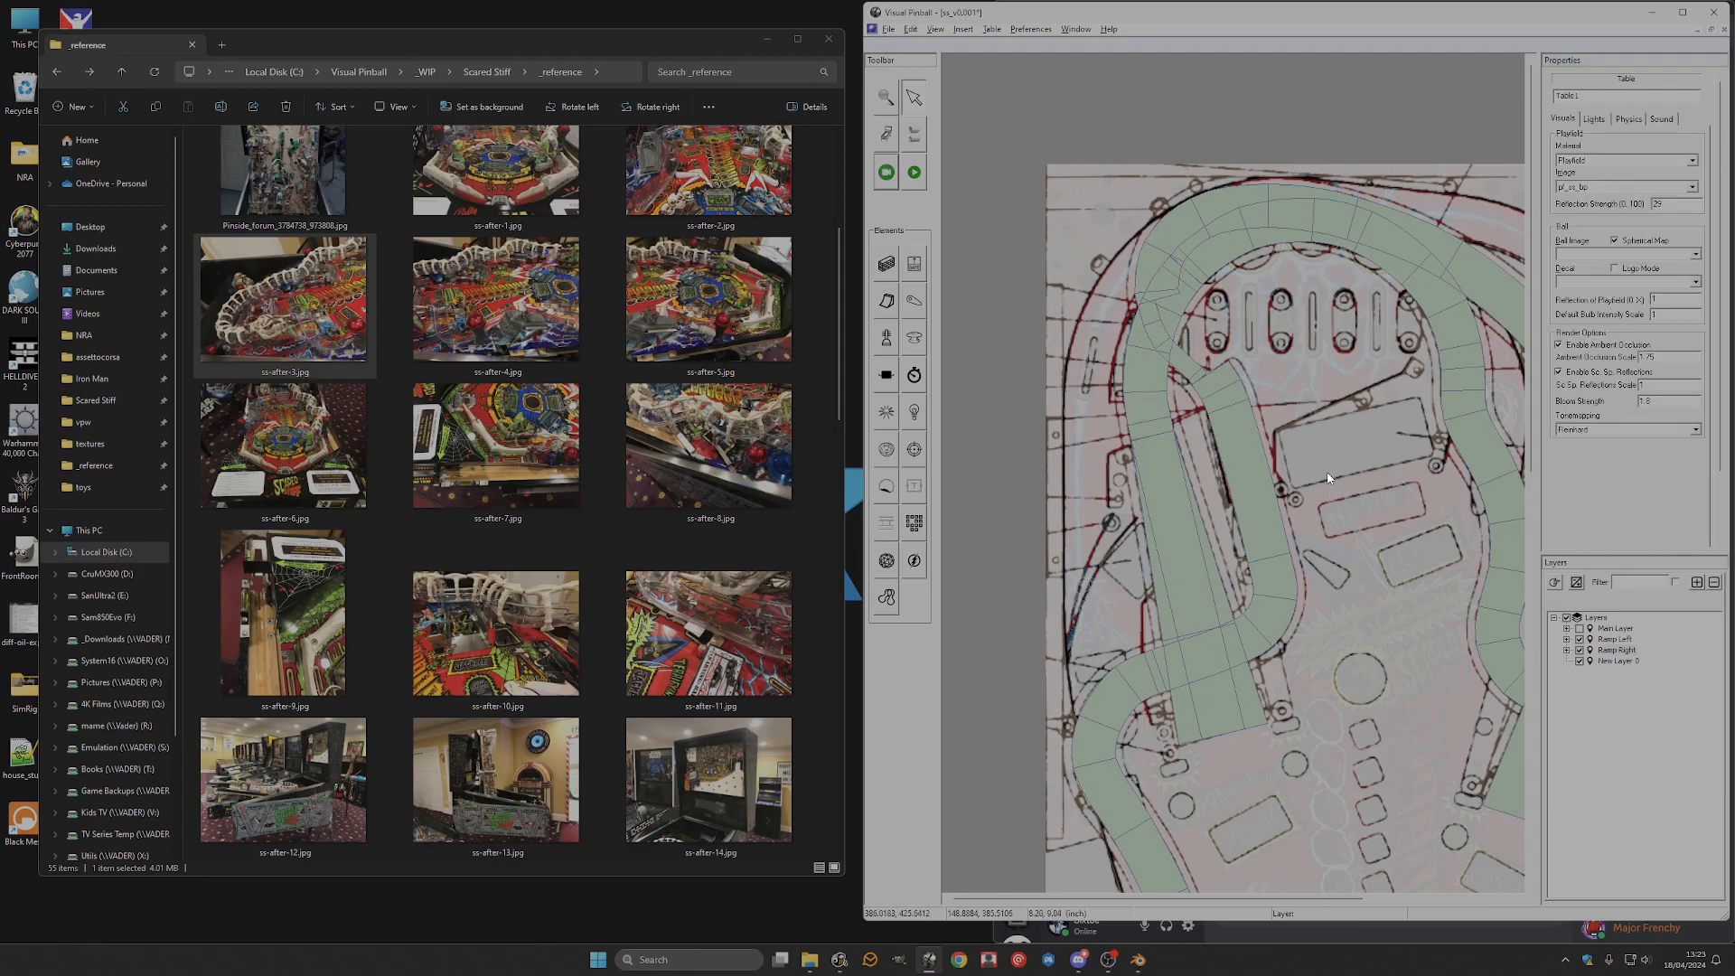
# Set Ramp_L_Top's bottom height to 0.
pyautogui.click(1206, 701)
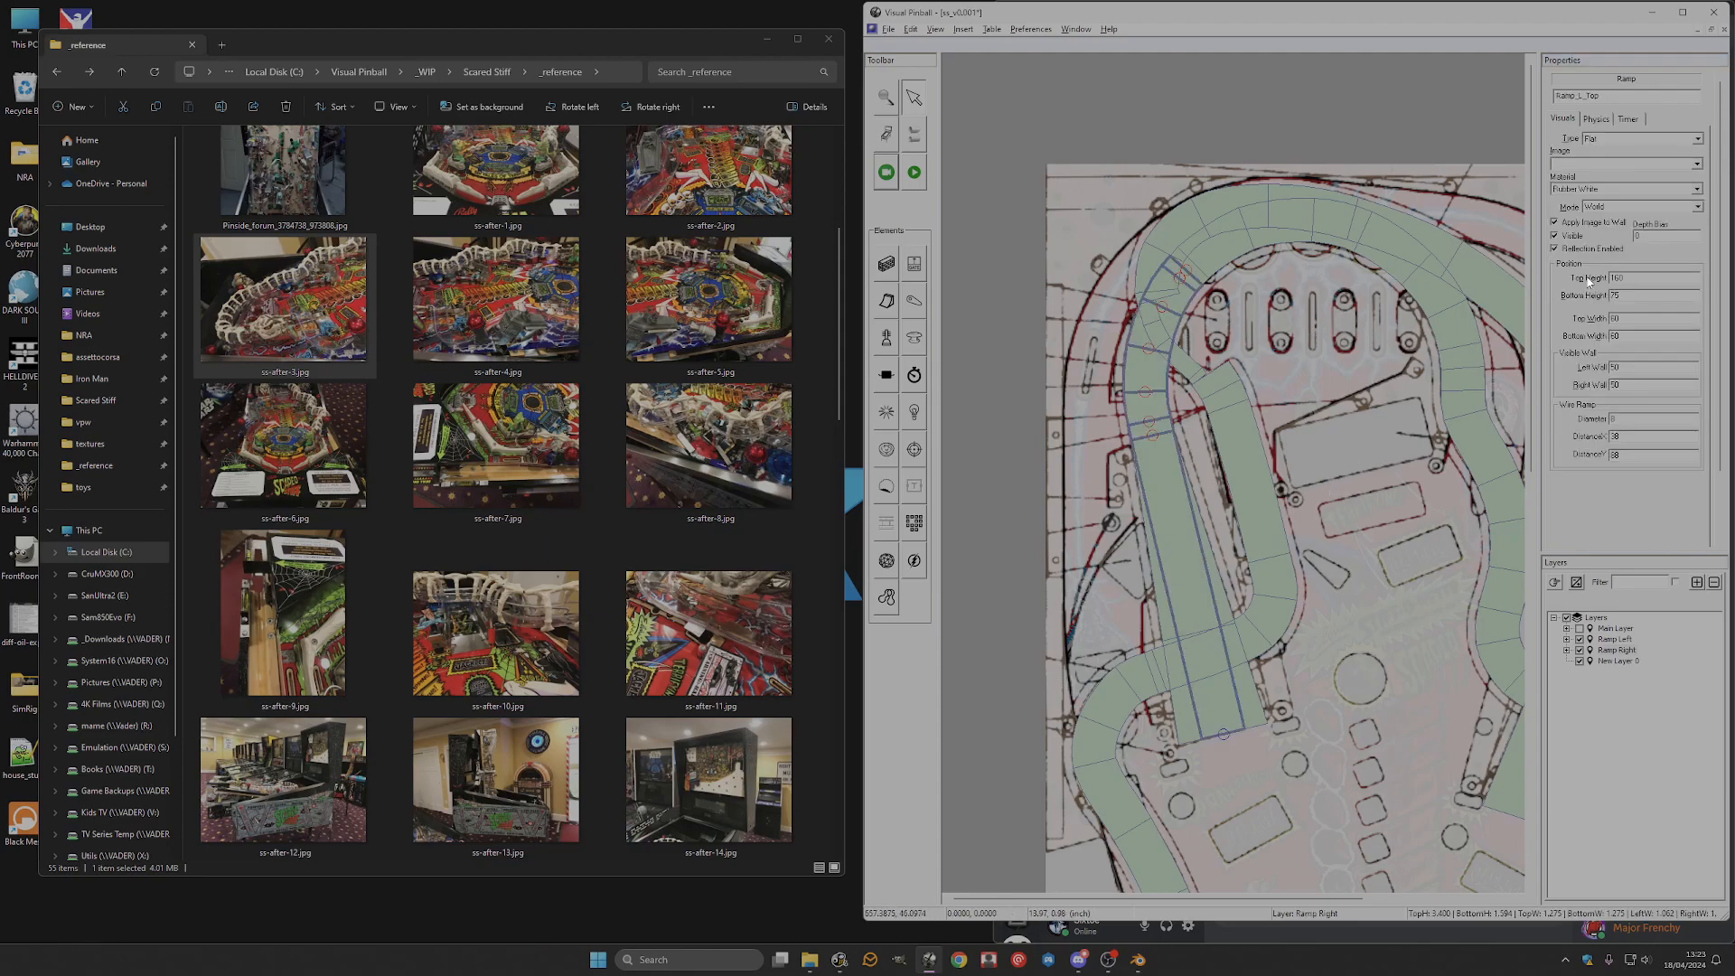
pyautogui.doubleClick(1638, 294)
pyautogui.write('0')
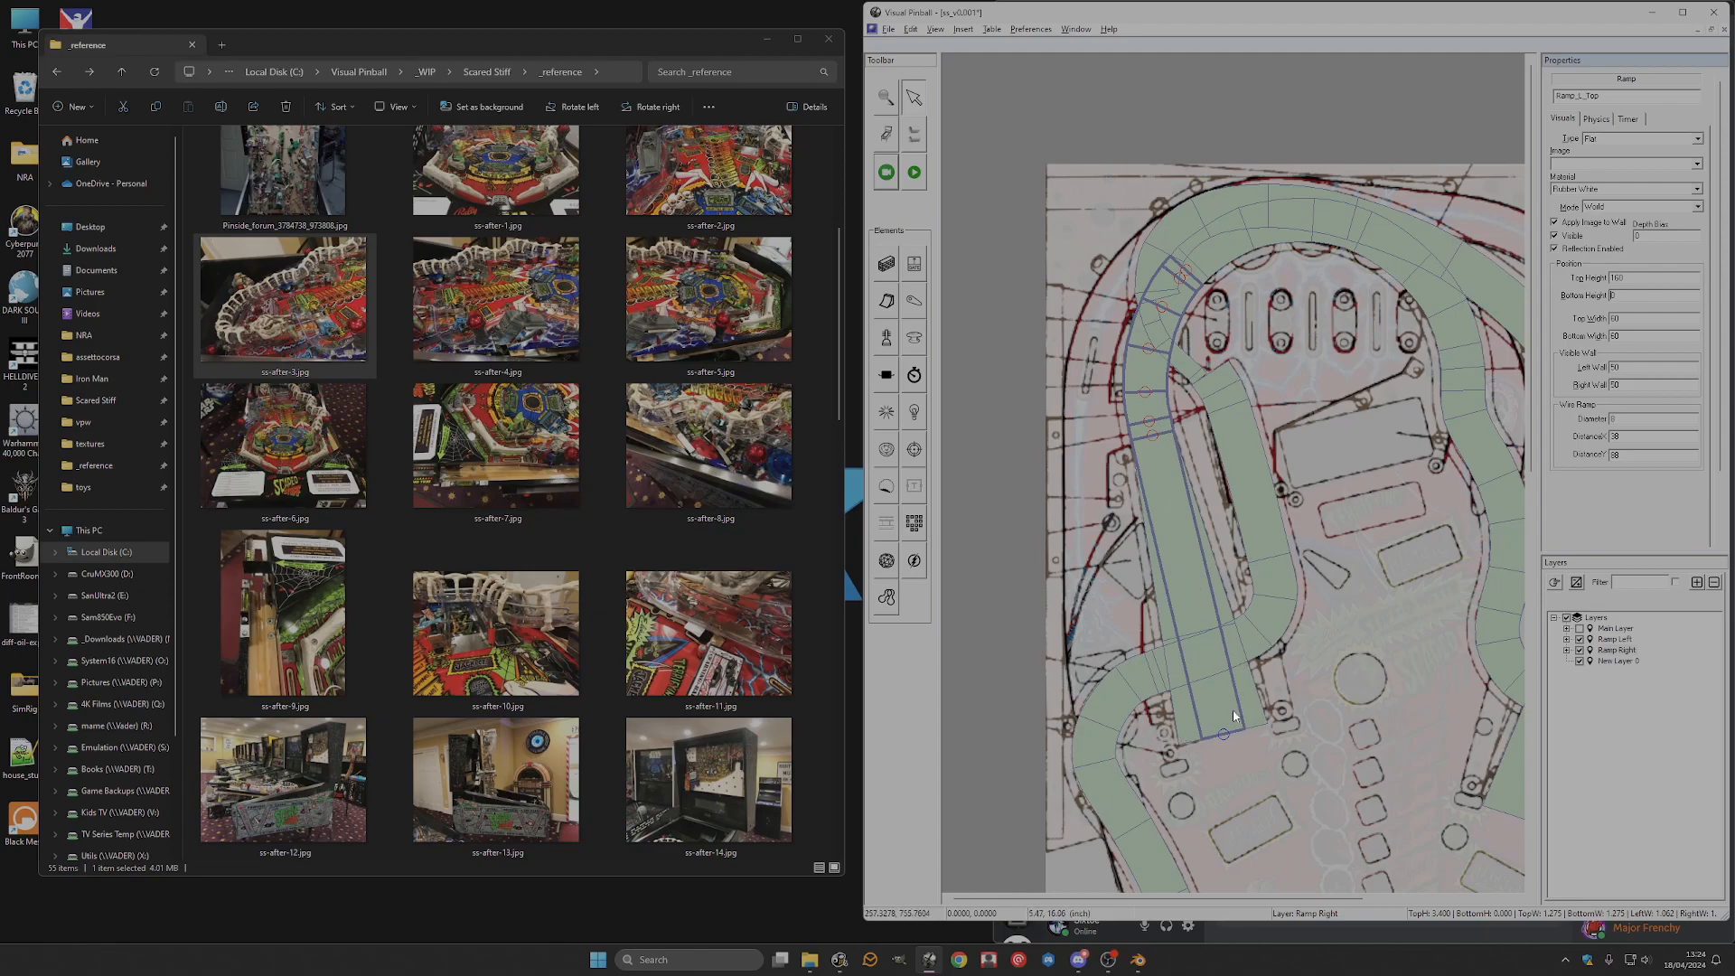
# Compare the height of Ramp_L_Top's control point at the joint with that of the straight entry ramp's upper control point.
pyautogui.click(1216, 587)
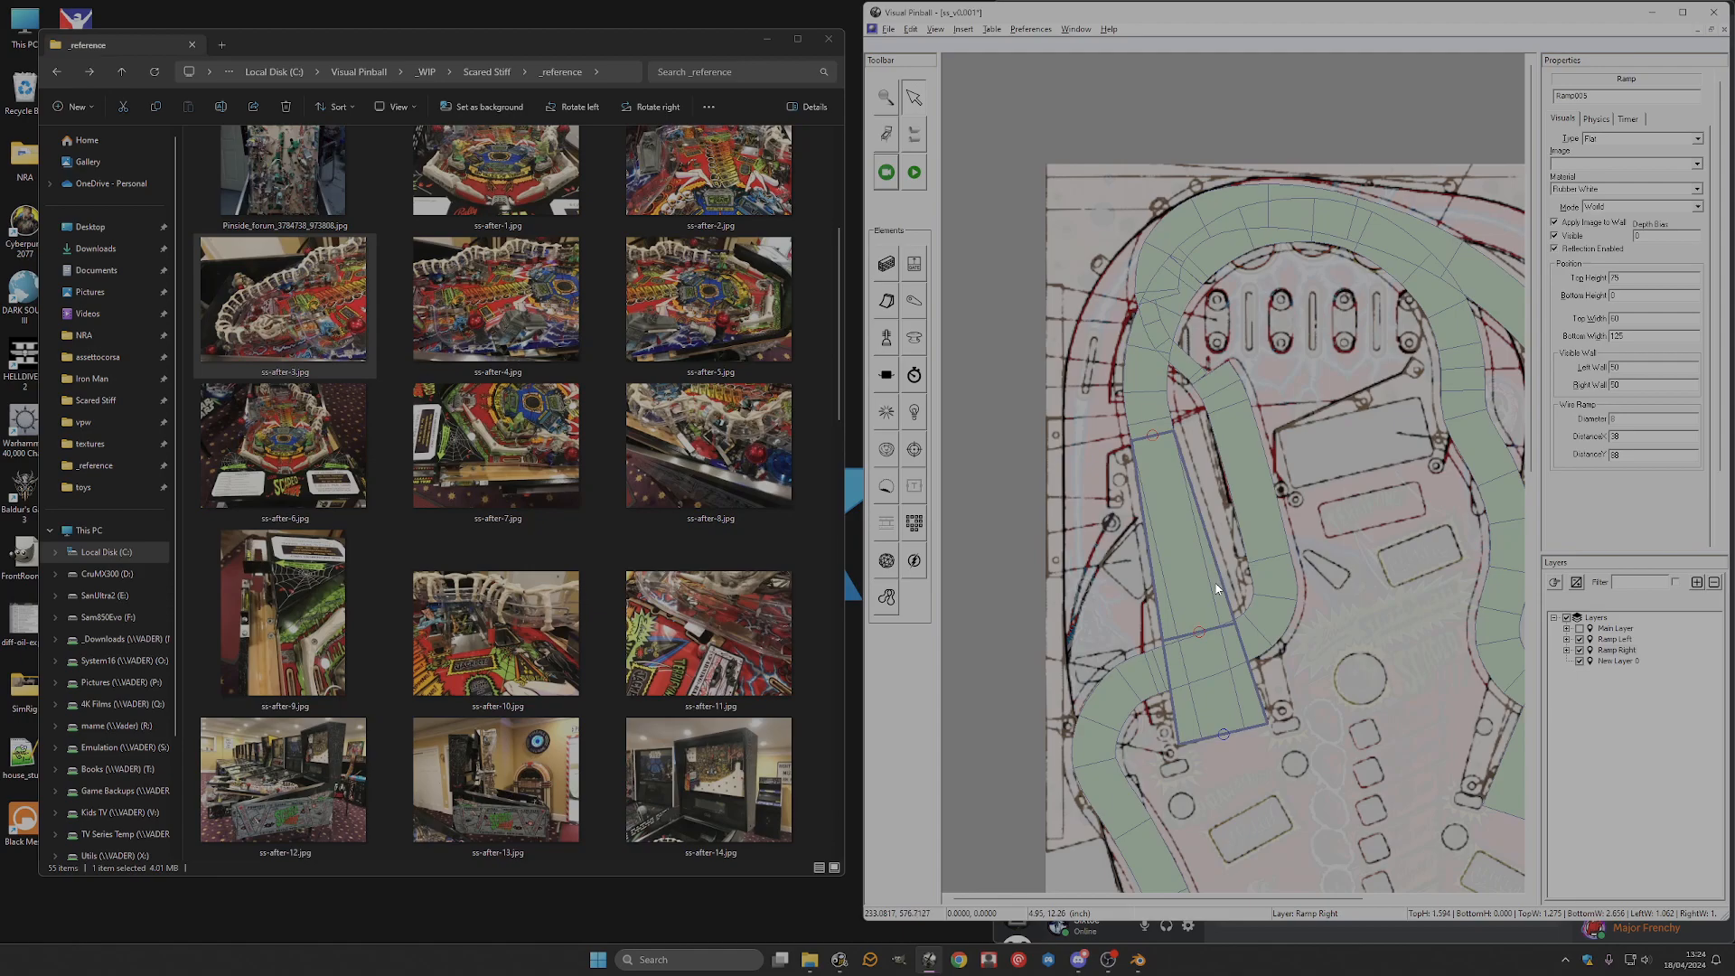
pyautogui.click(1166, 457)
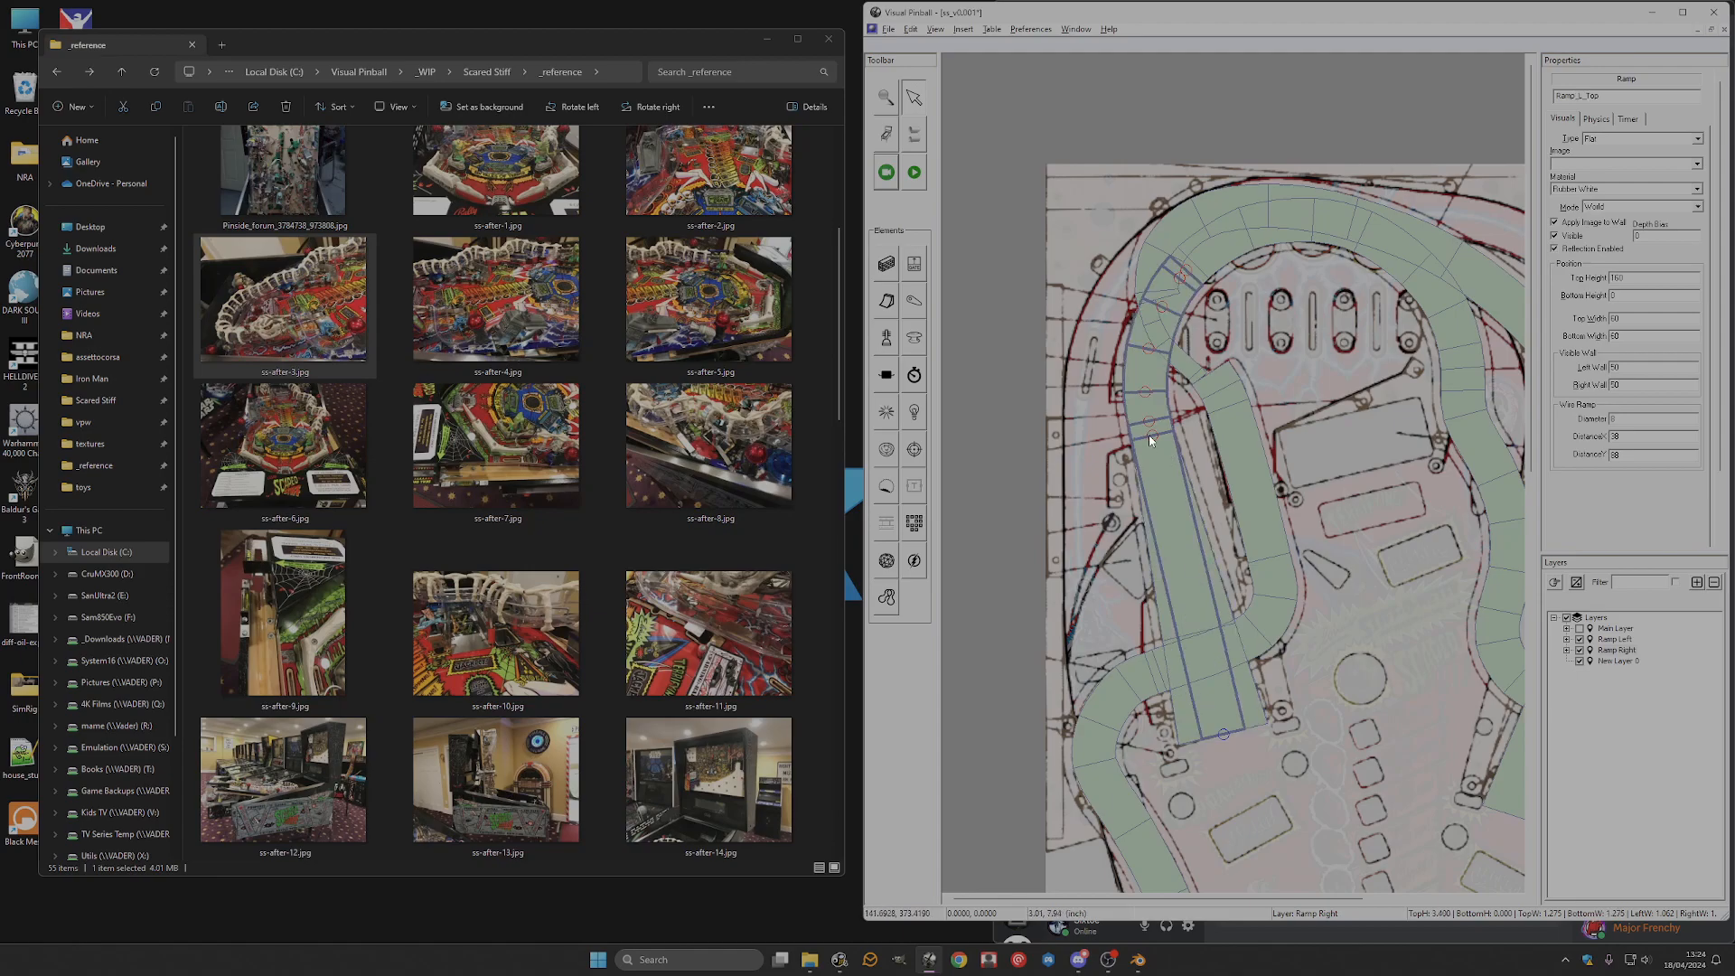
pyautogui.click(1151, 435)
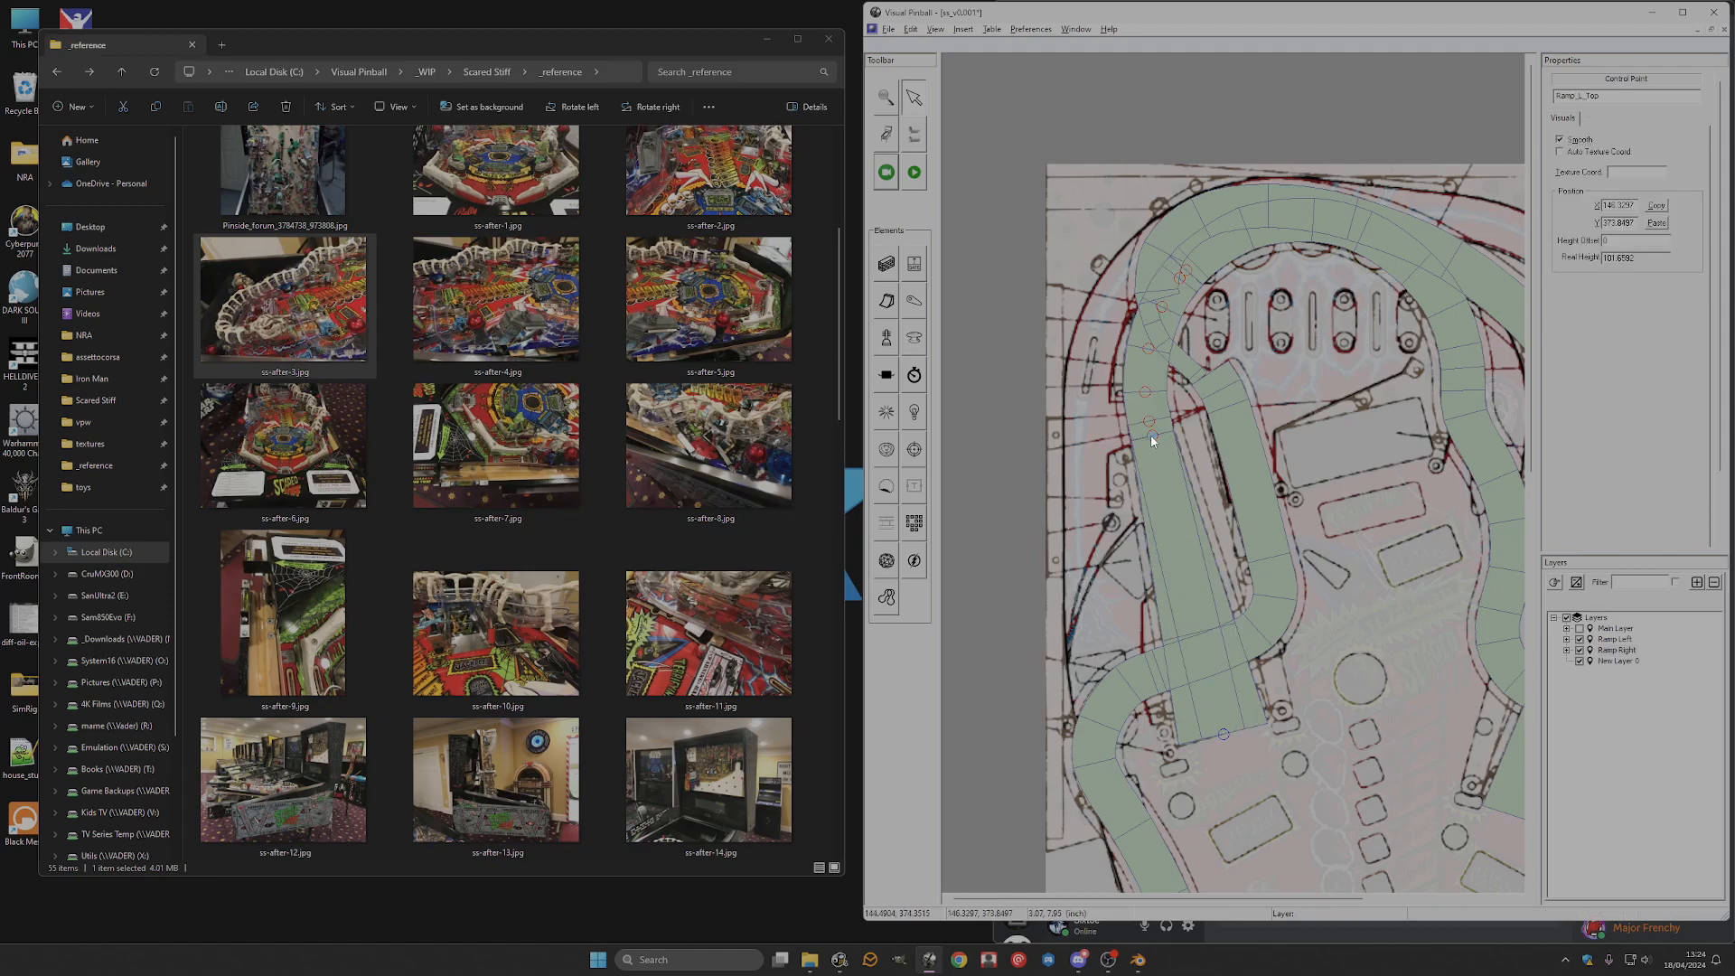
pyautogui.doubleClick(1643, 258)
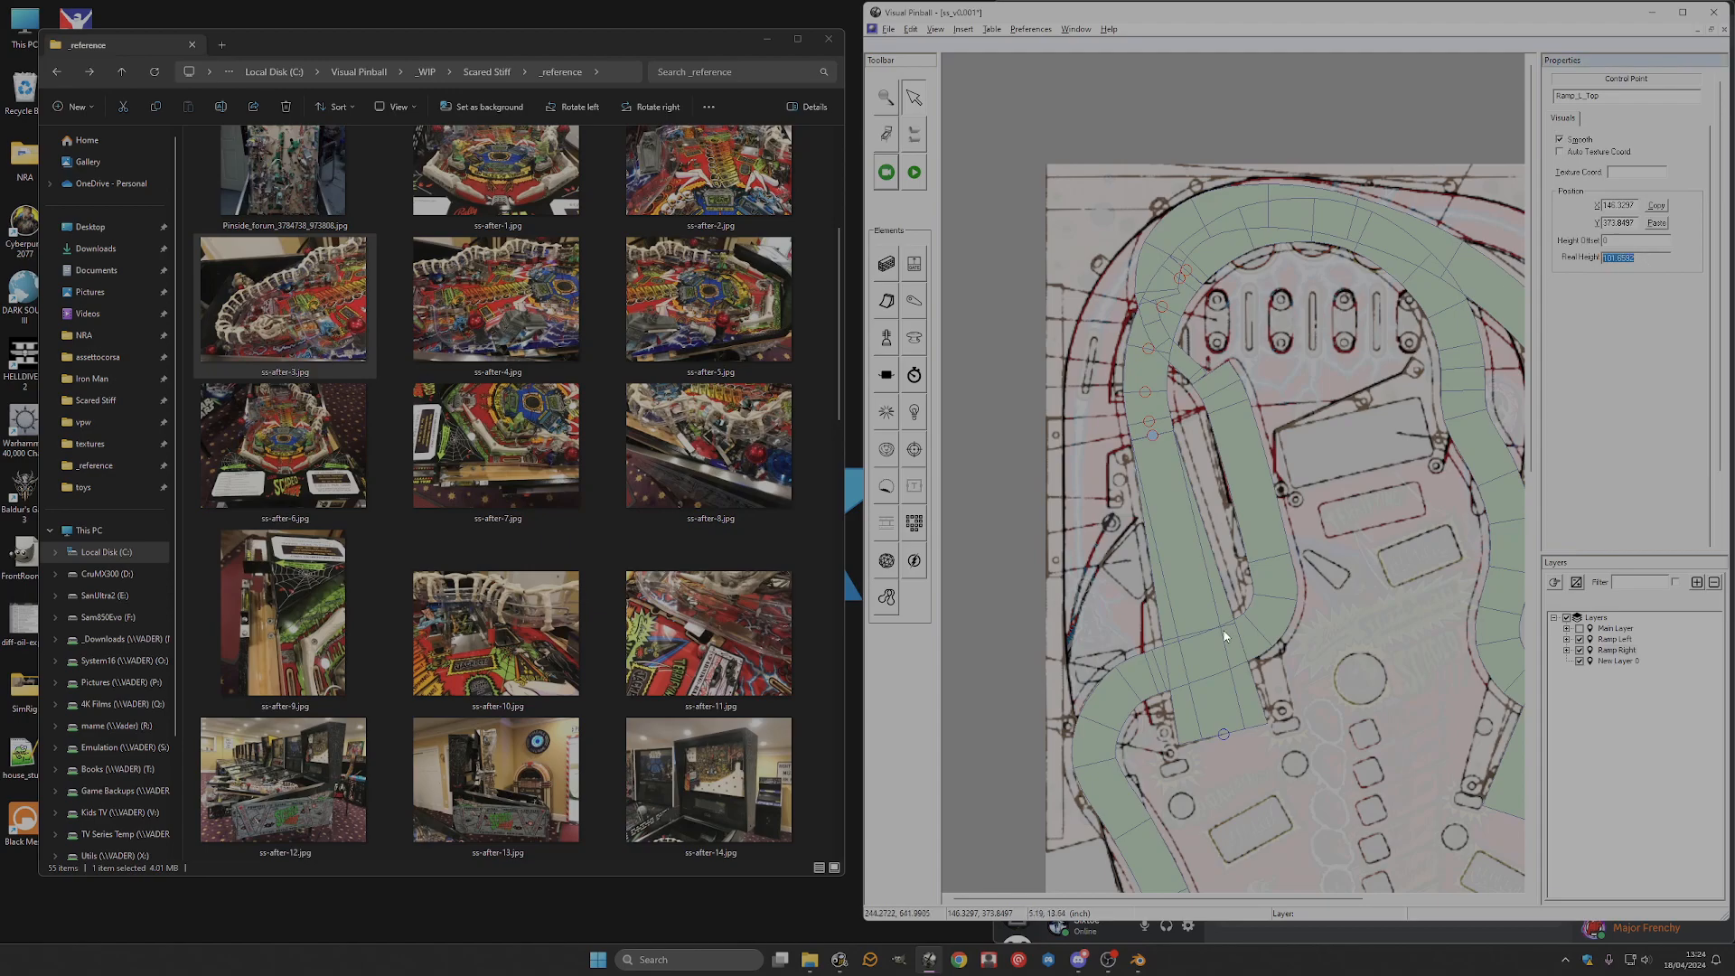
pyautogui.click(1252, 716)
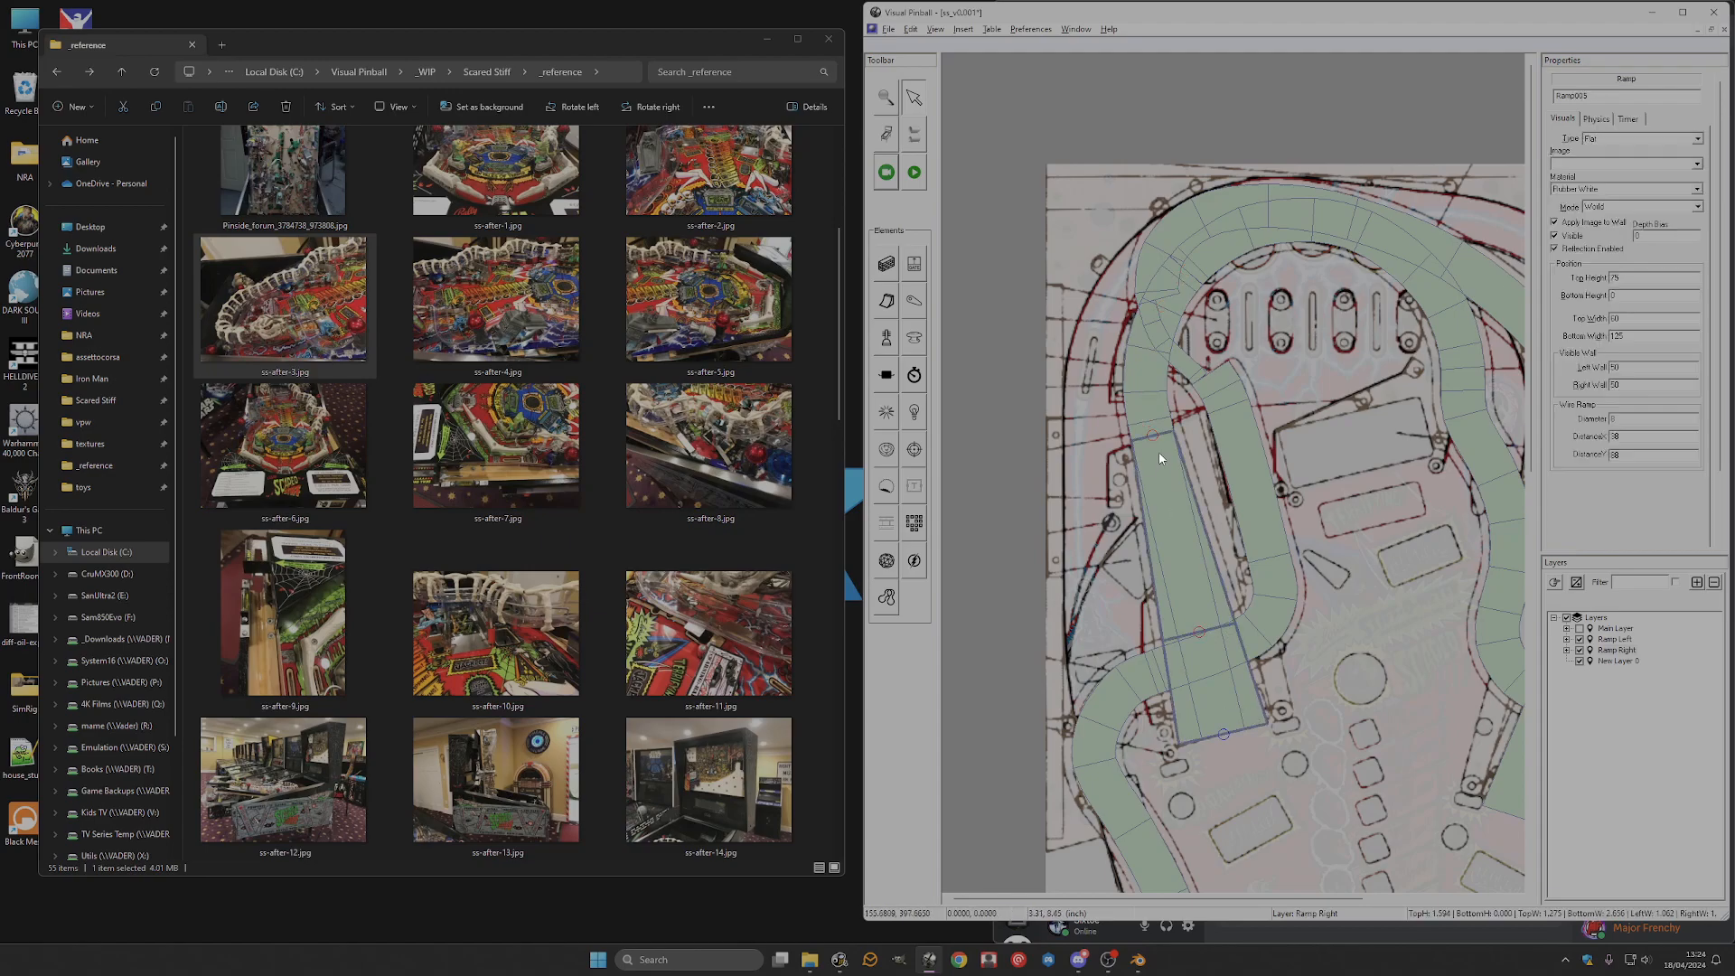
pyautogui.click(1152, 434)
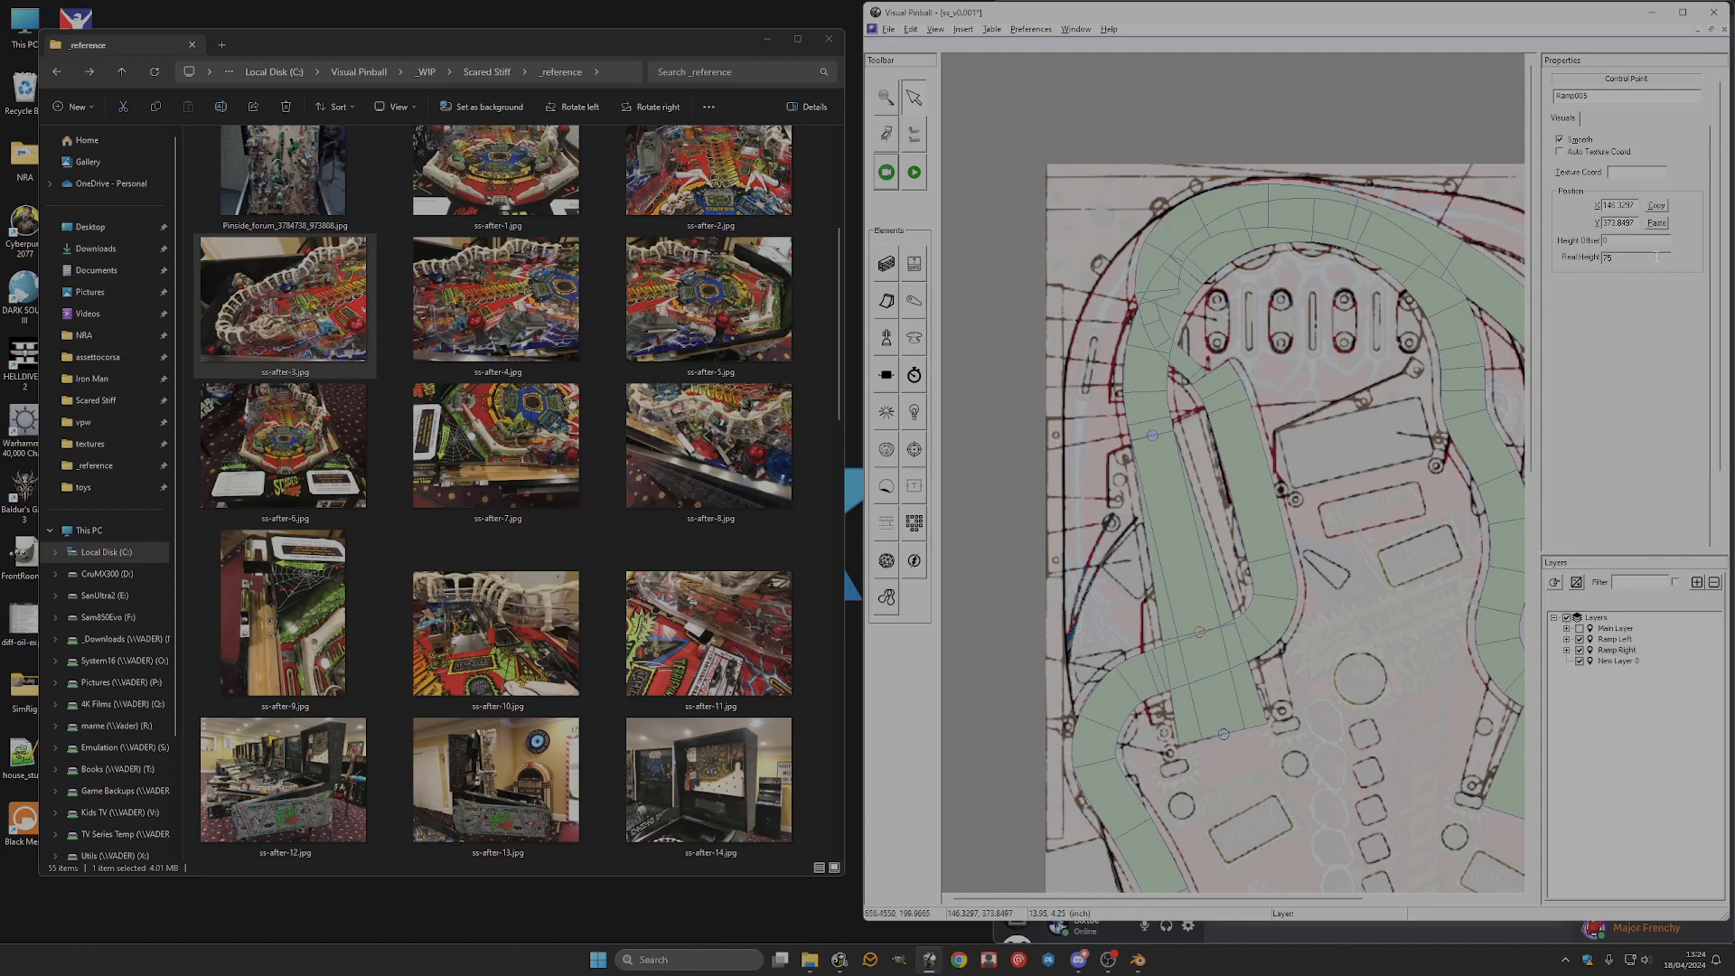
# Set the straight entry ramp's top height to the value copied from Ramp_L_Top's control point at the joint.
pyautogui.click(1184, 501)
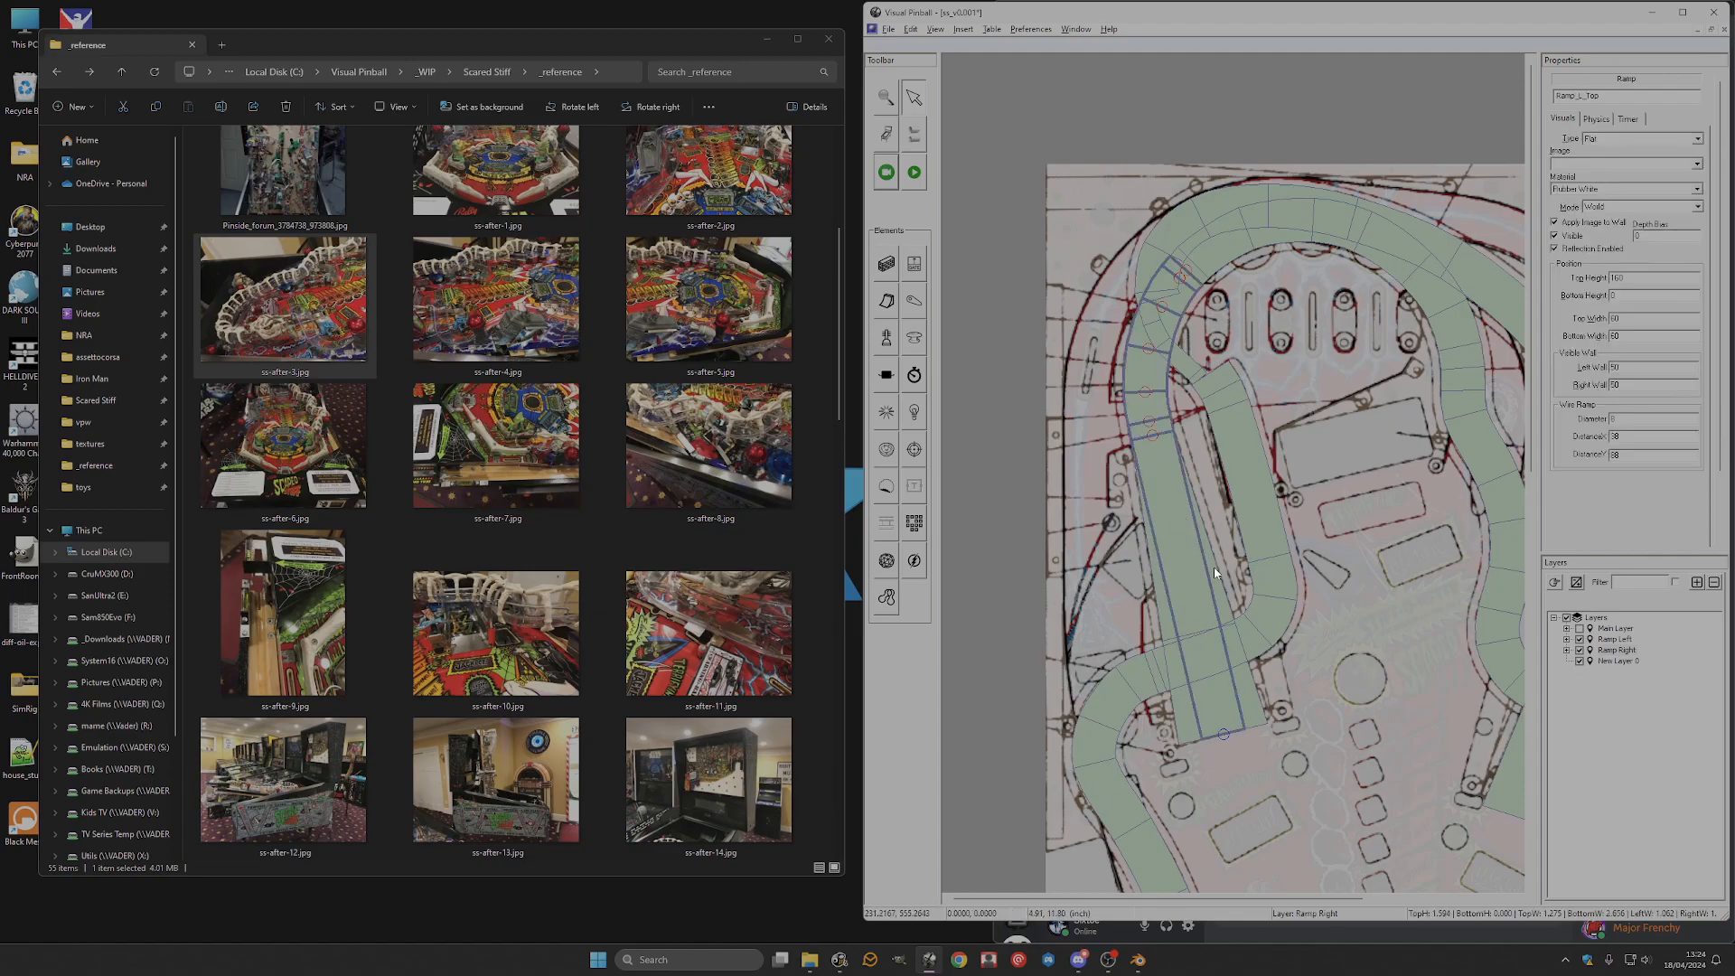
pyautogui.doubleClick(1615, 278)
pyautogui.hotkey('ctrl', 'v')
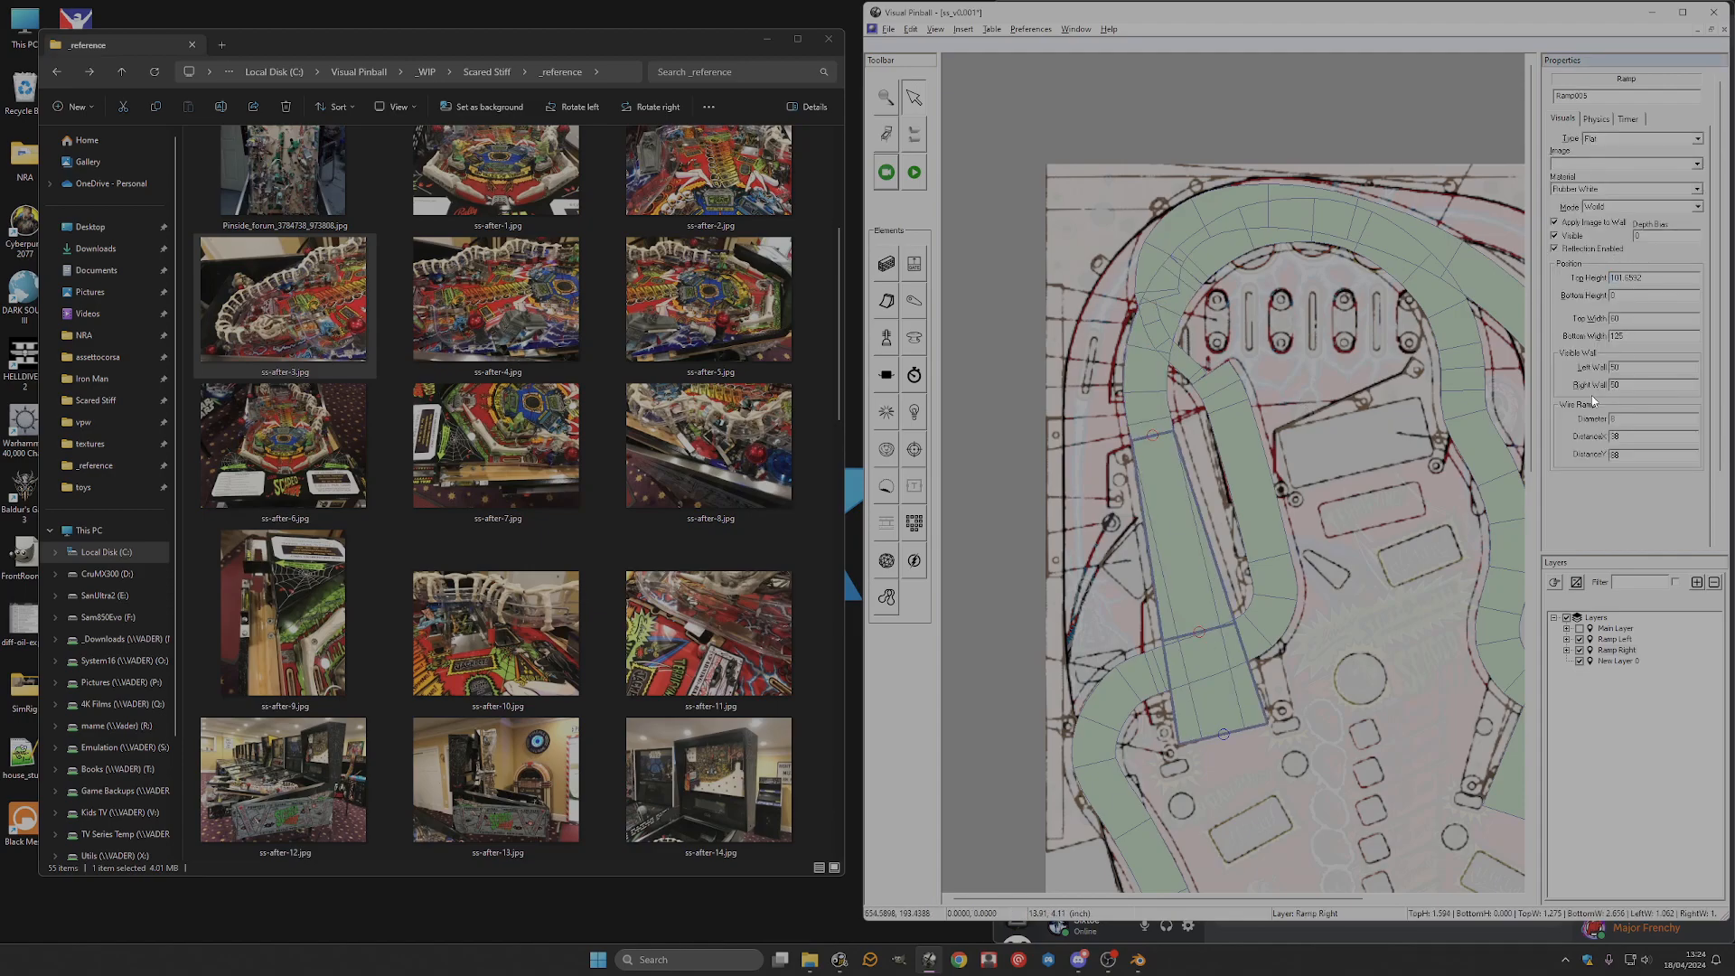
# Delete Ramp_L_Top's lowest control point so the ramp ends at the joint with the straight entry ramp.
pyautogui.click(1155, 417)
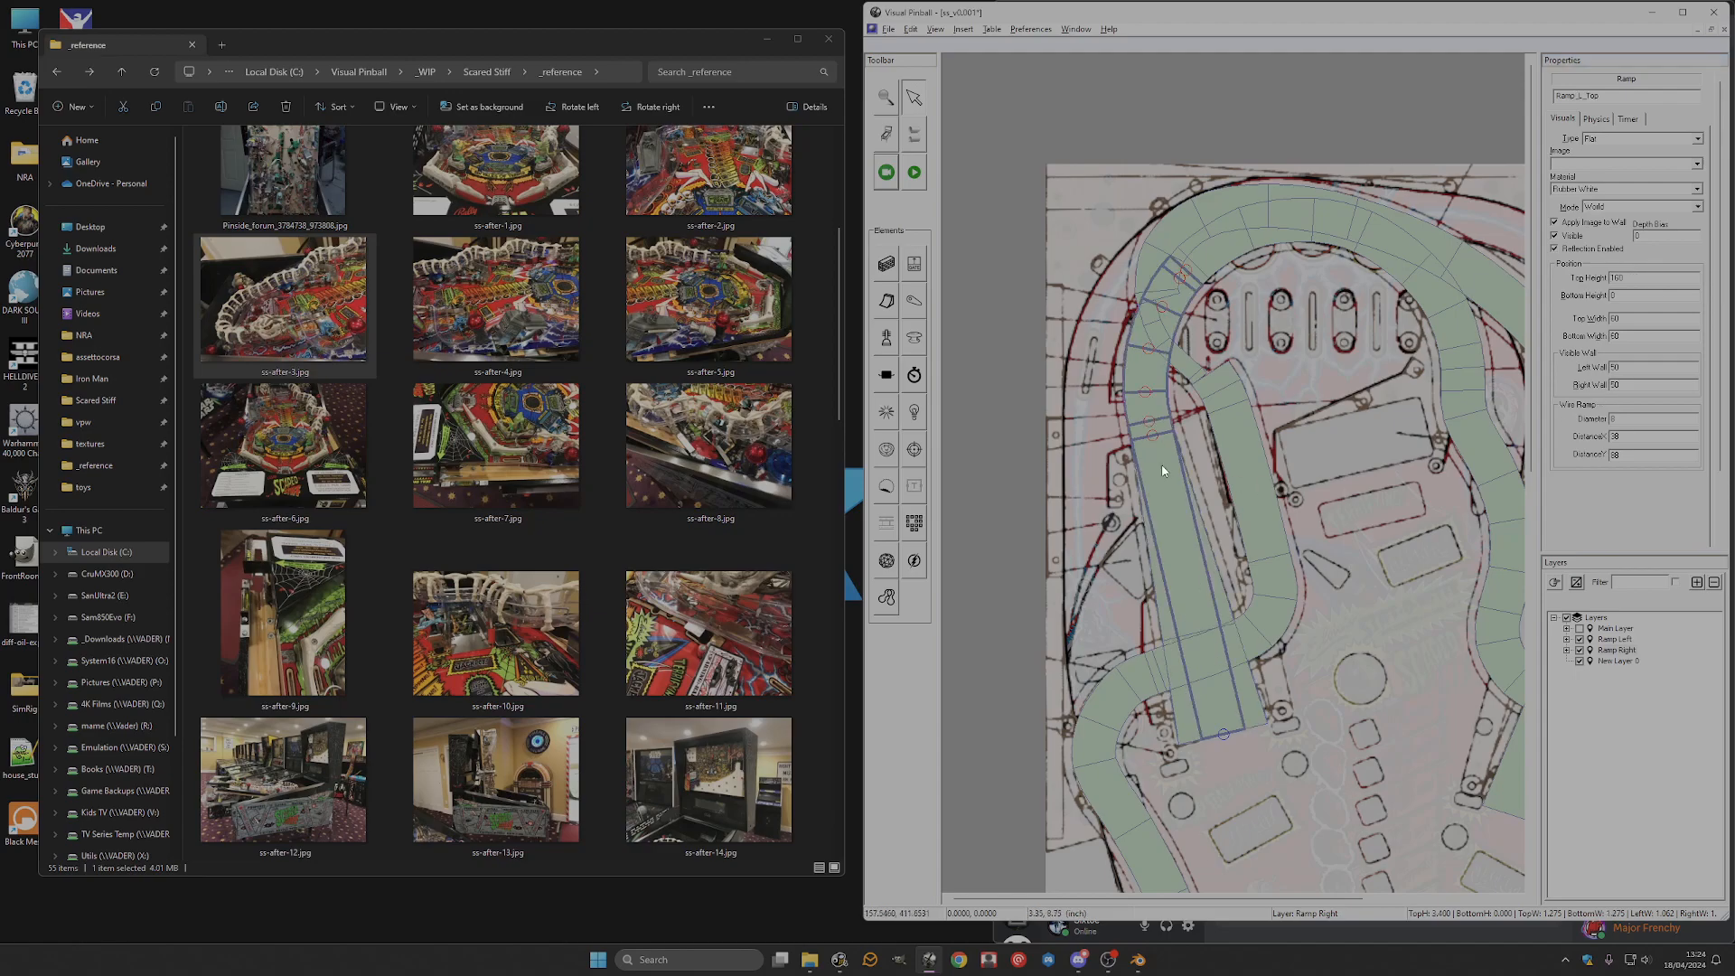
pyautogui.click(1223, 733)
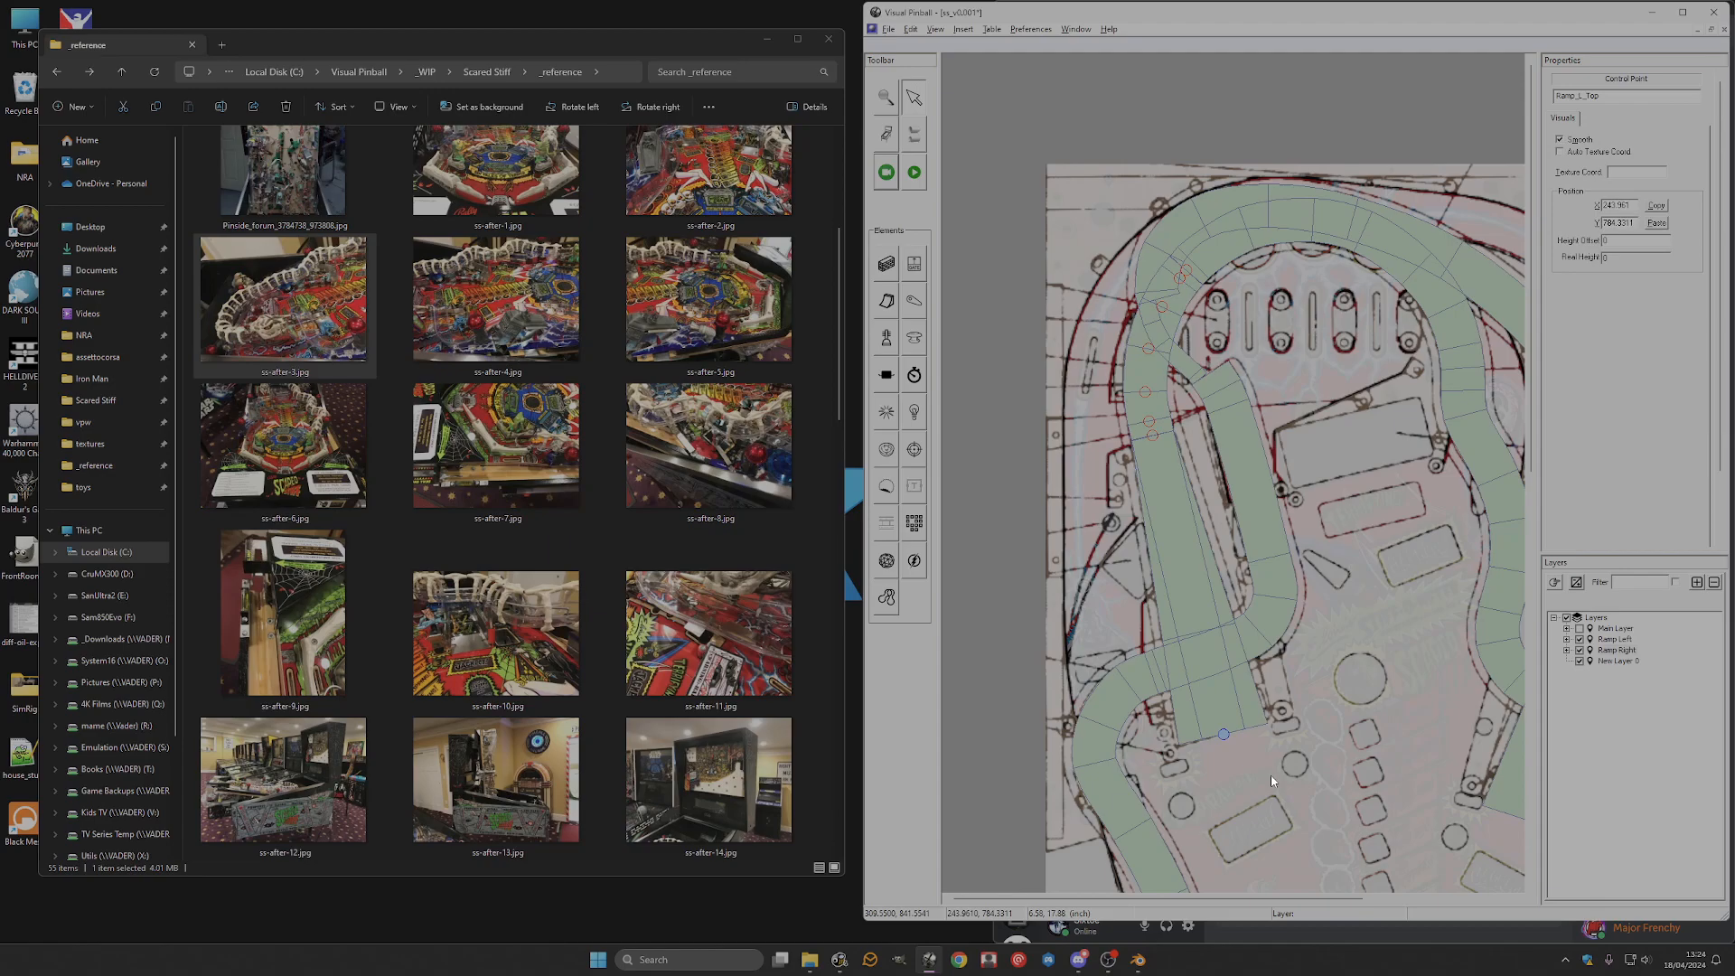
pyautogui.click(1271, 780)
# Set Ramp_L_Top's bottom height to the straight entry ramp's top height and check the height of that ramp's upper control point.
pyautogui.click(1144, 403)
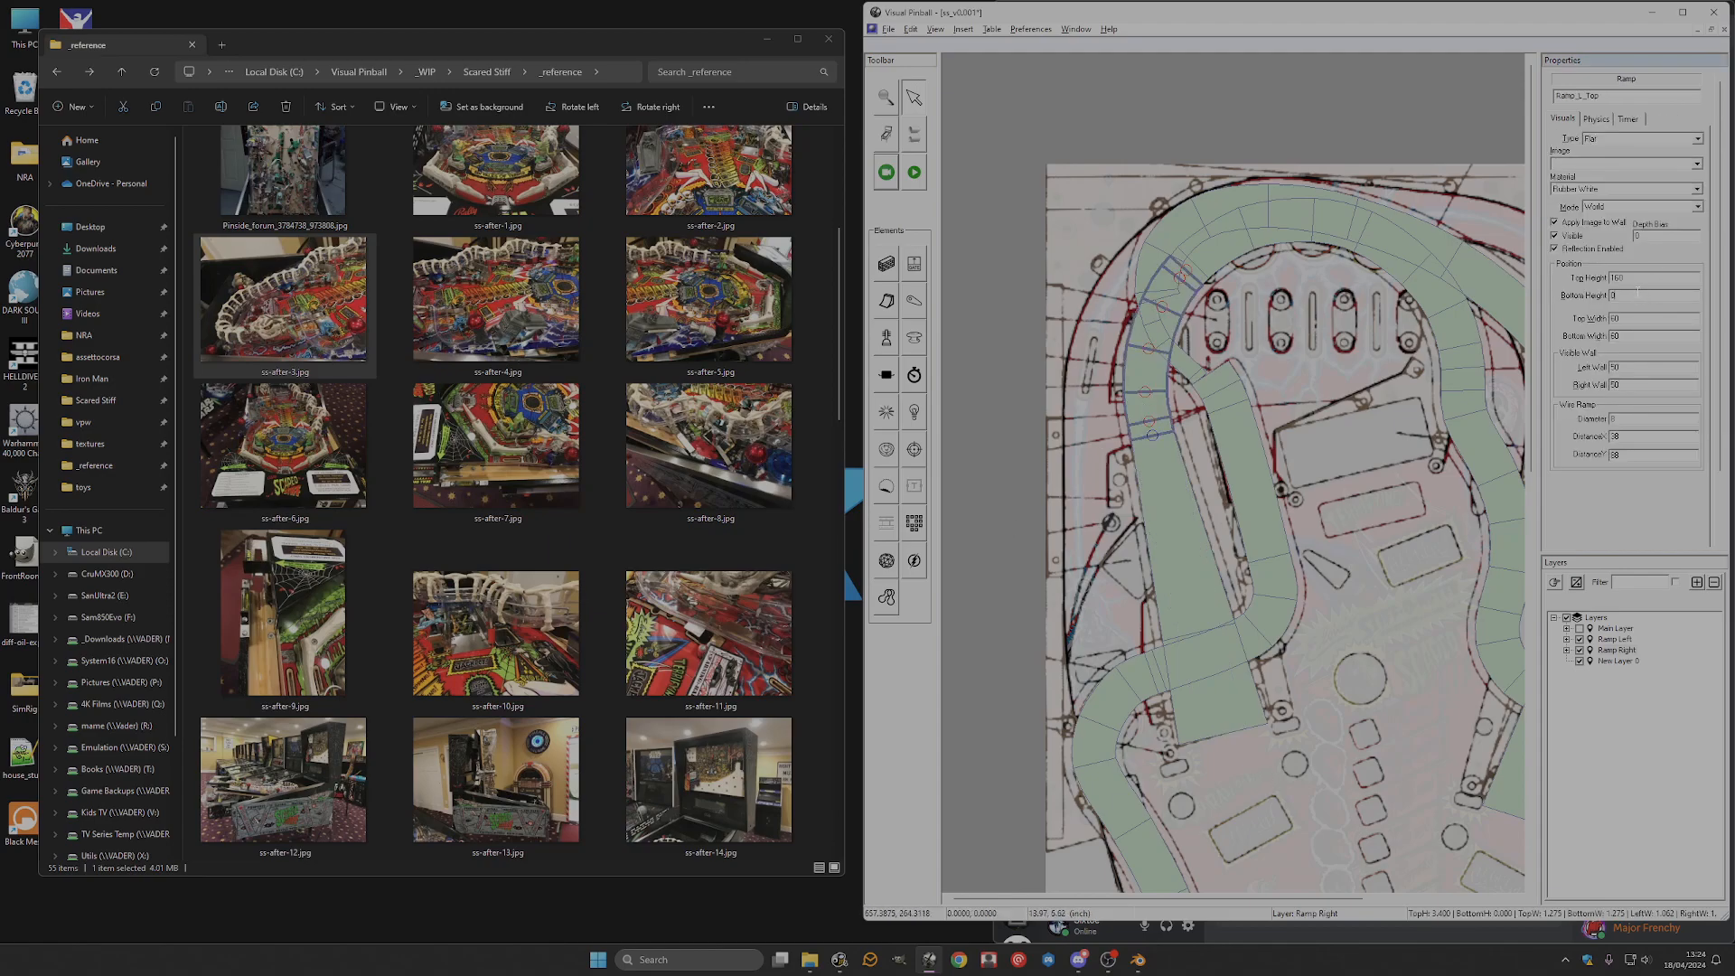
pyautogui.press('Return')
pyautogui.click(1155, 470)
pyautogui.click(1151, 437)
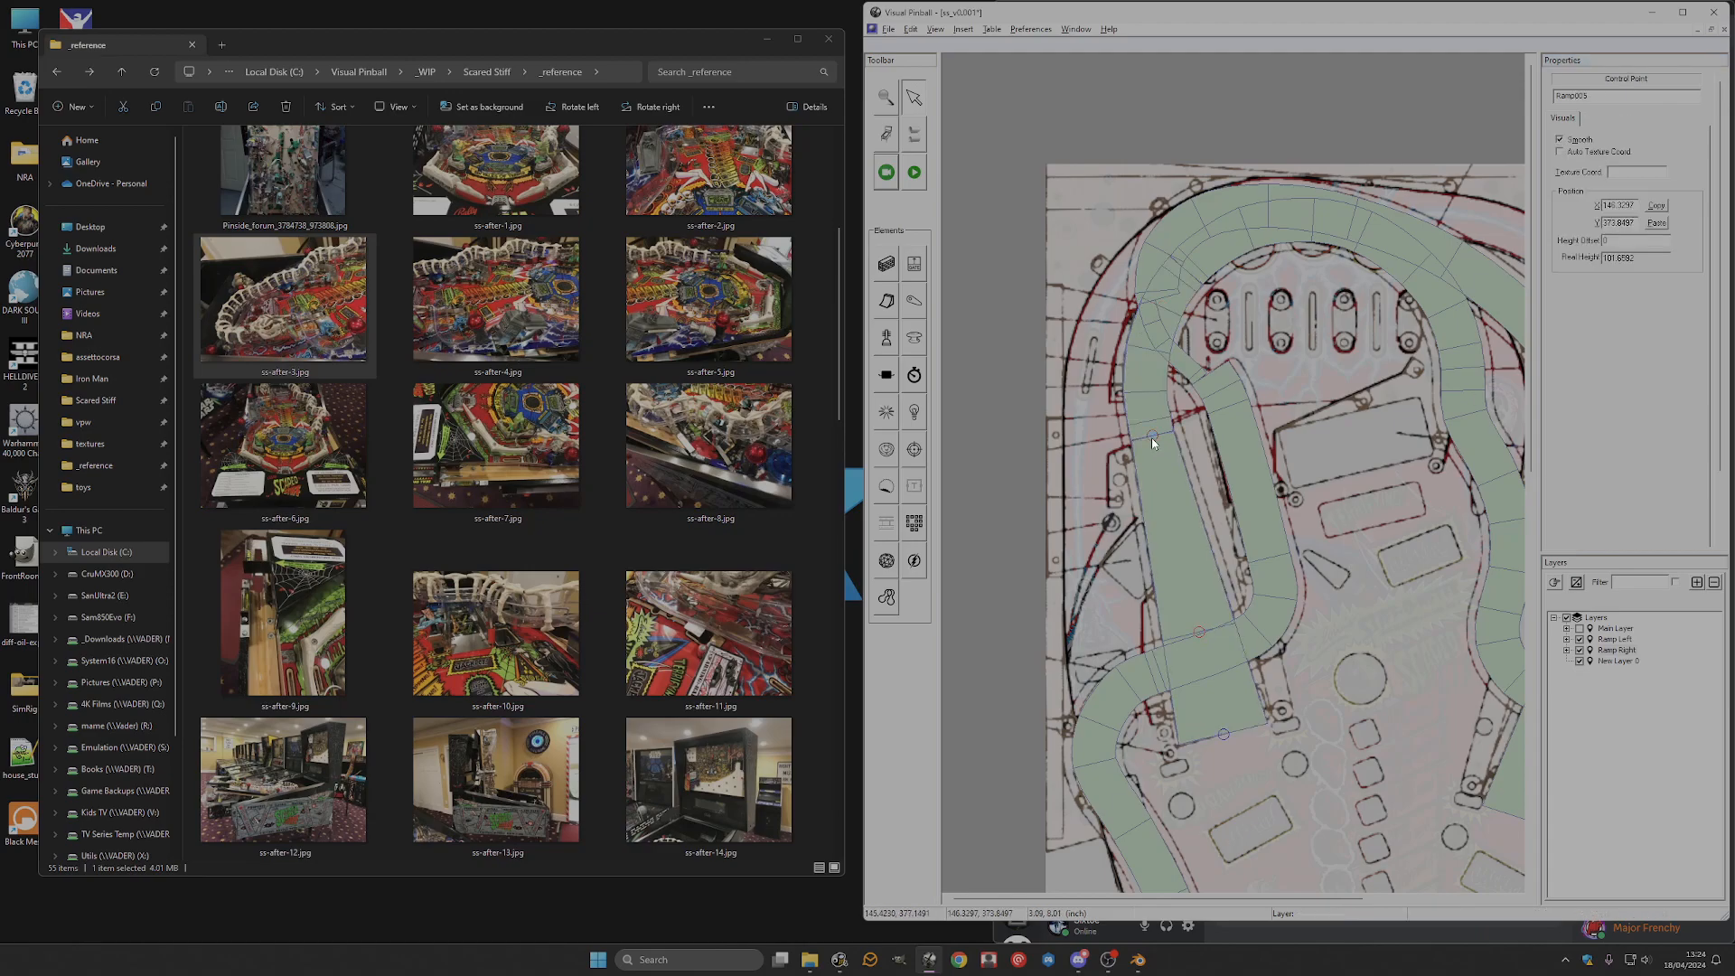
pyautogui.click(1153, 434)
pyautogui.click(1152, 435)
pyautogui.click(1136, 371)
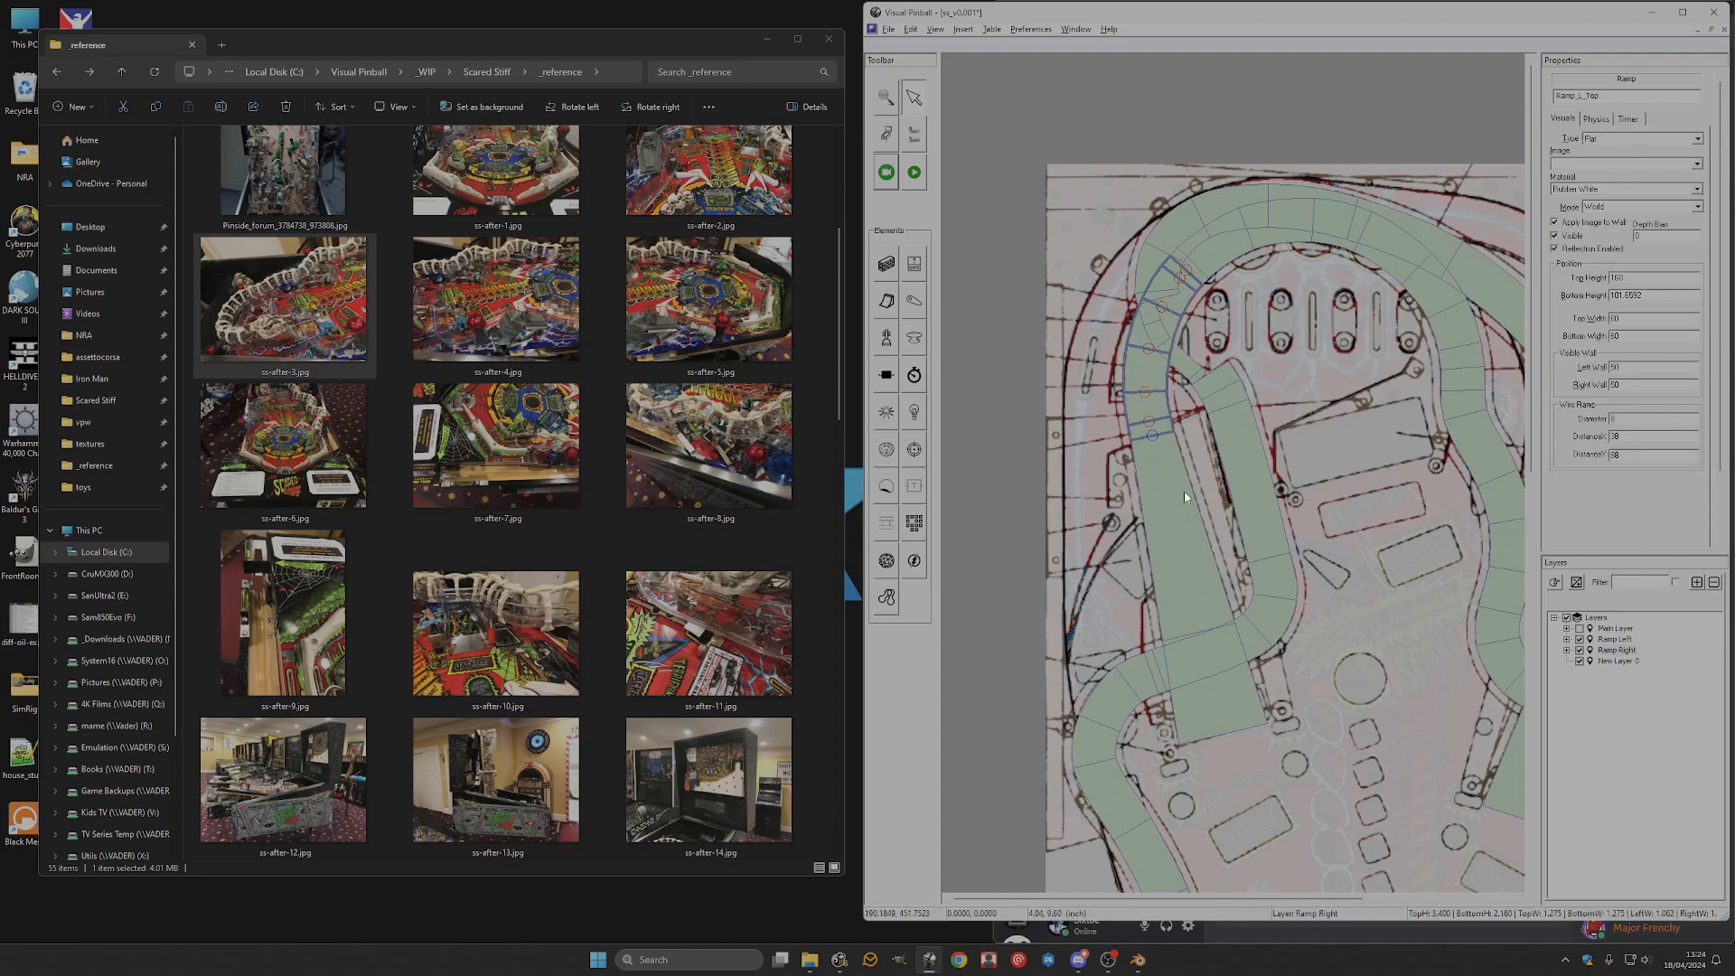
# Set both the top and bottom heights of Ramp_L_Bottom, the long winding section, to 160.
pyautogui.click(1212, 262)
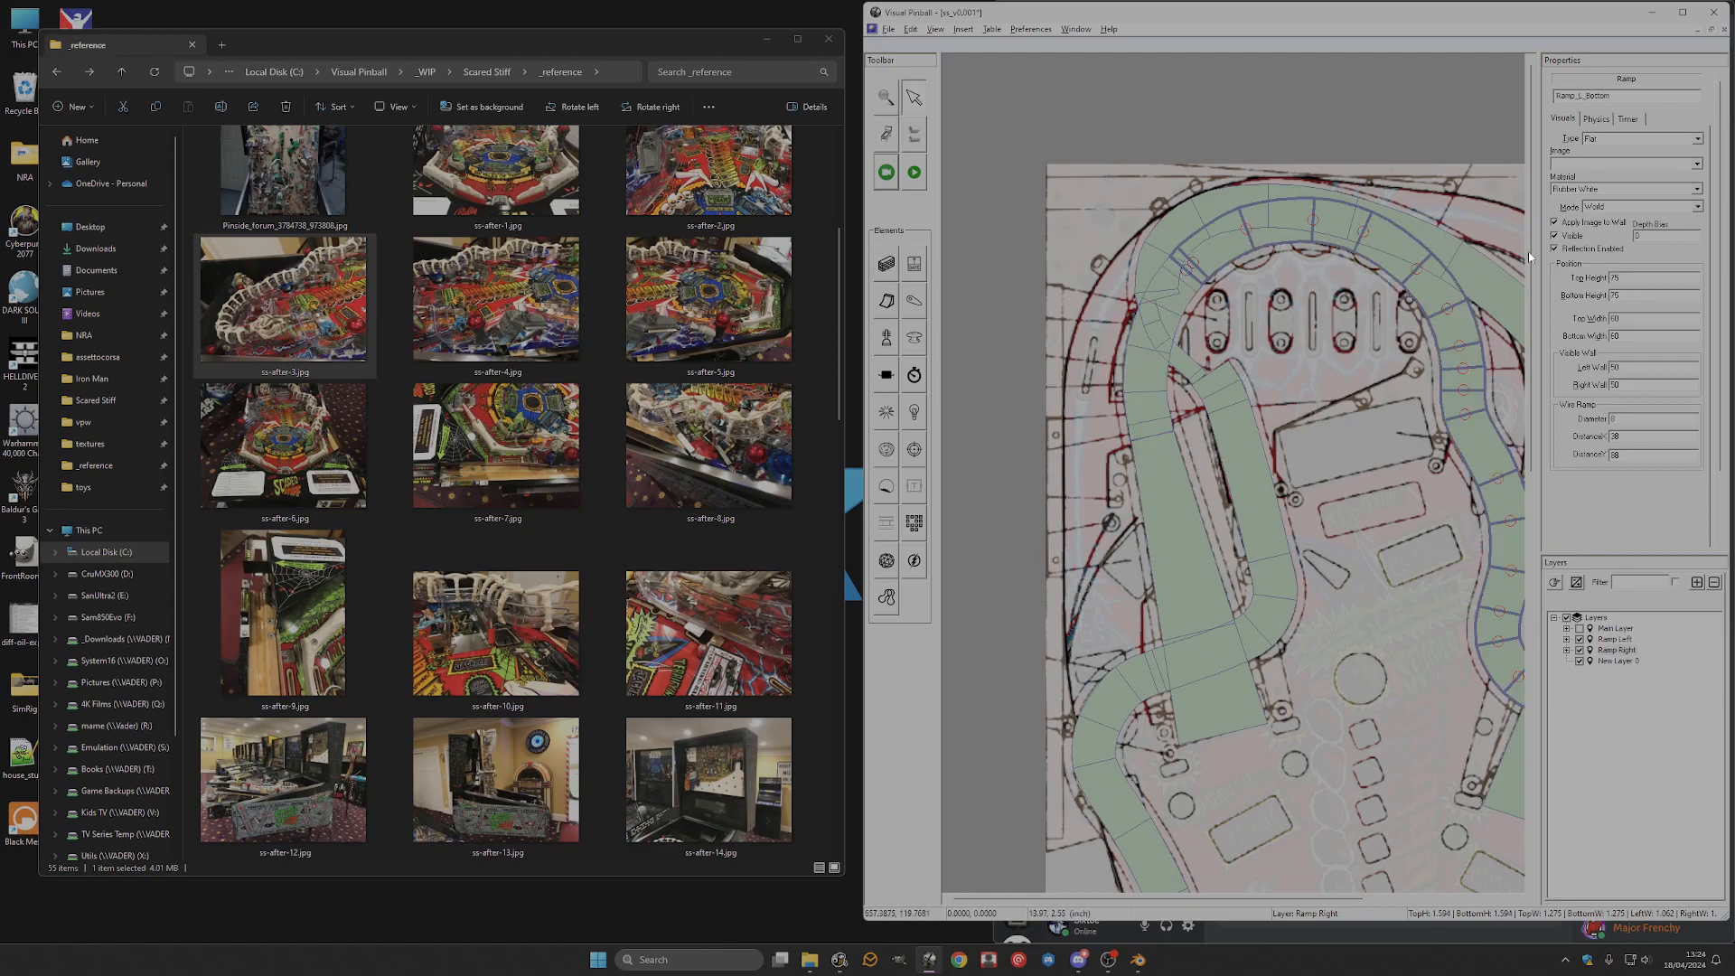
pyautogui.click(1185, 269)
pyautogui.click(1240, 259)
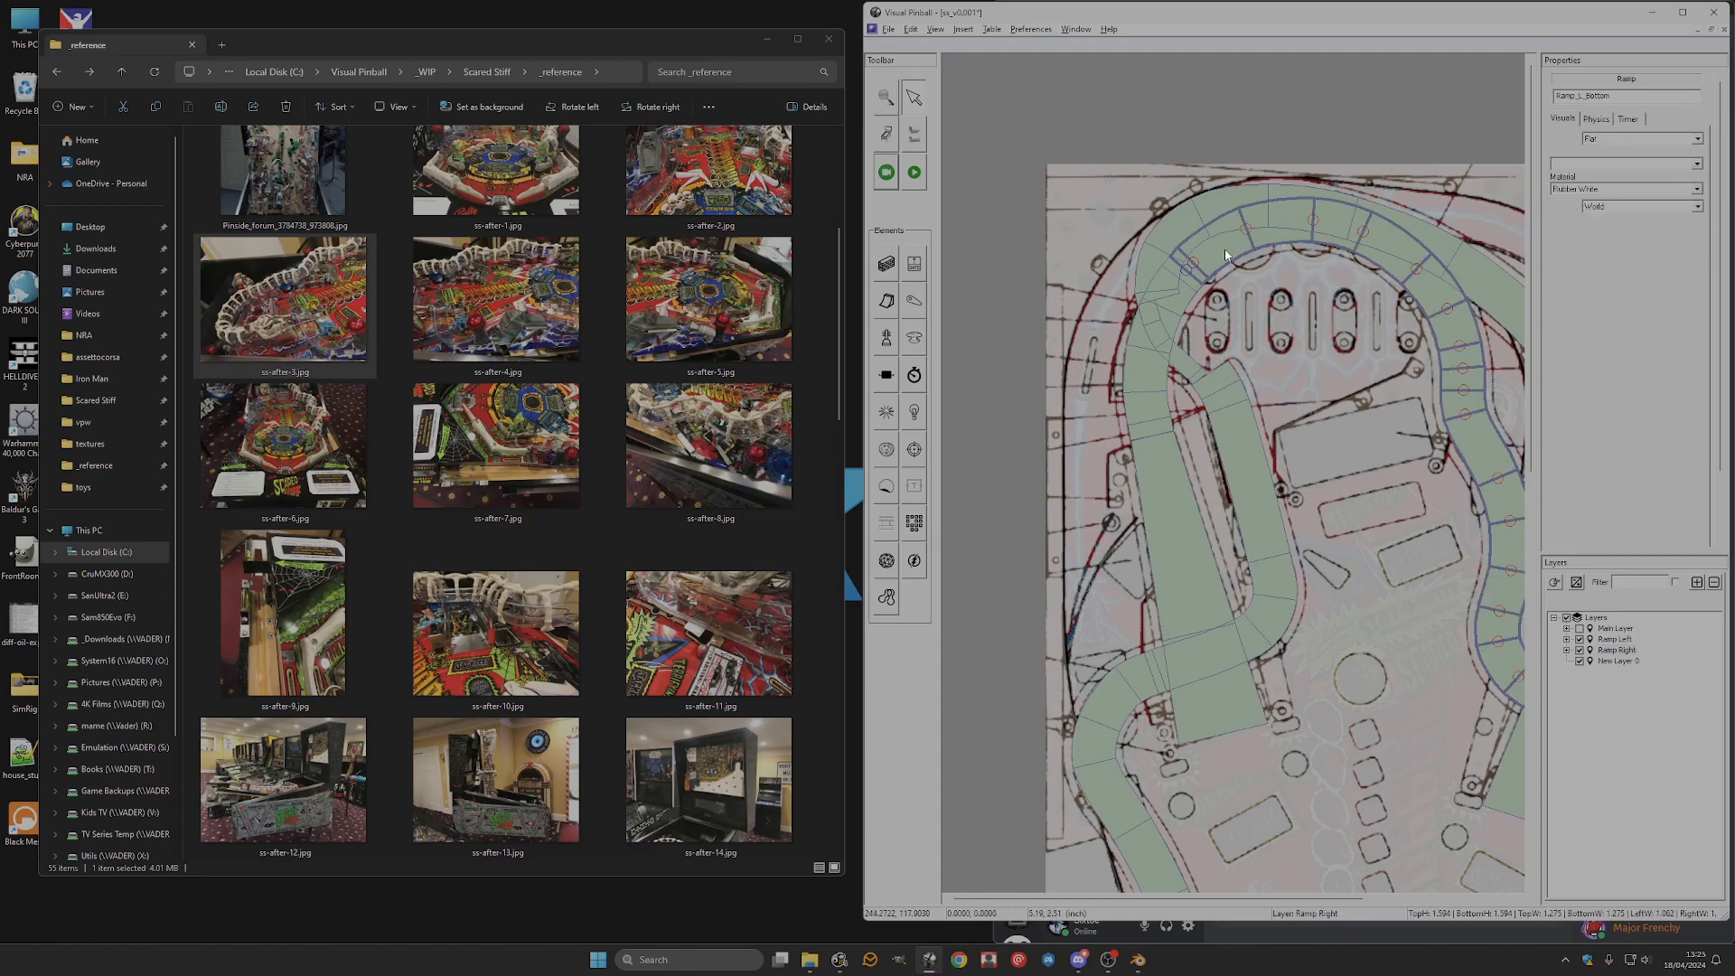
pyautogui.doubleClick(1642, 279)
pyautogui.write('160')
pyautogui.press('Tab')
pyautogui.write('160')
pyautogui.press('Tab')
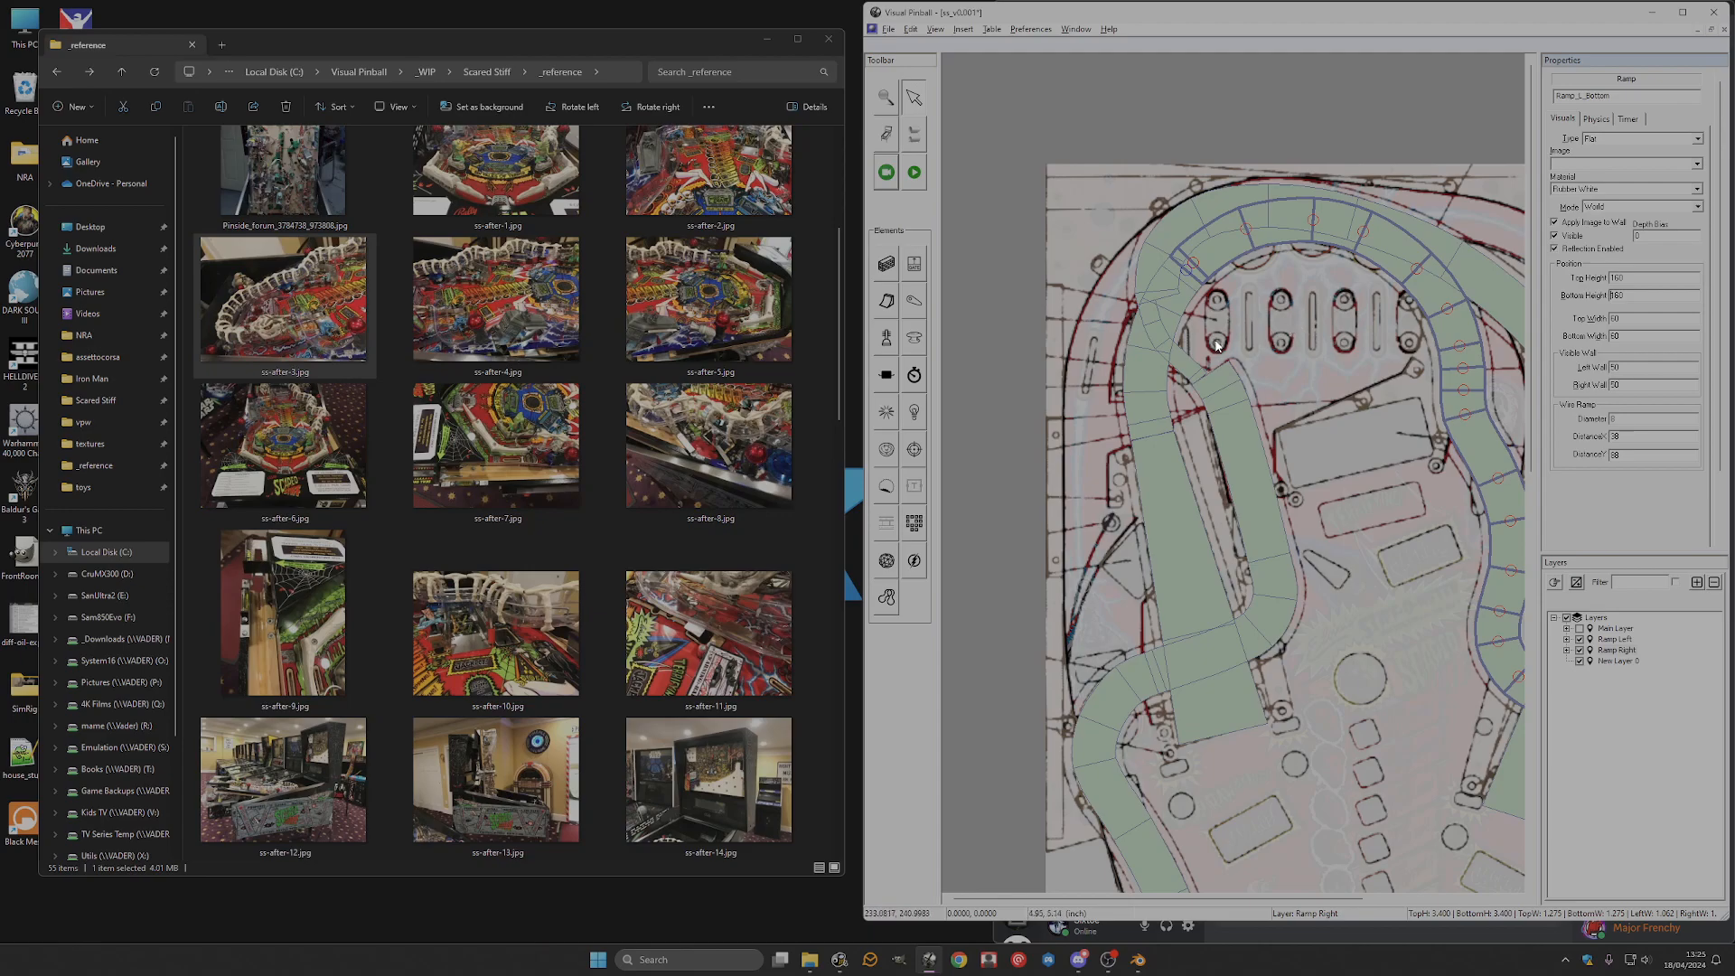
# Run the table to examine the ramp sections and their joints in 3D, and return to the editor.
pyautogui.click(1173, 492)
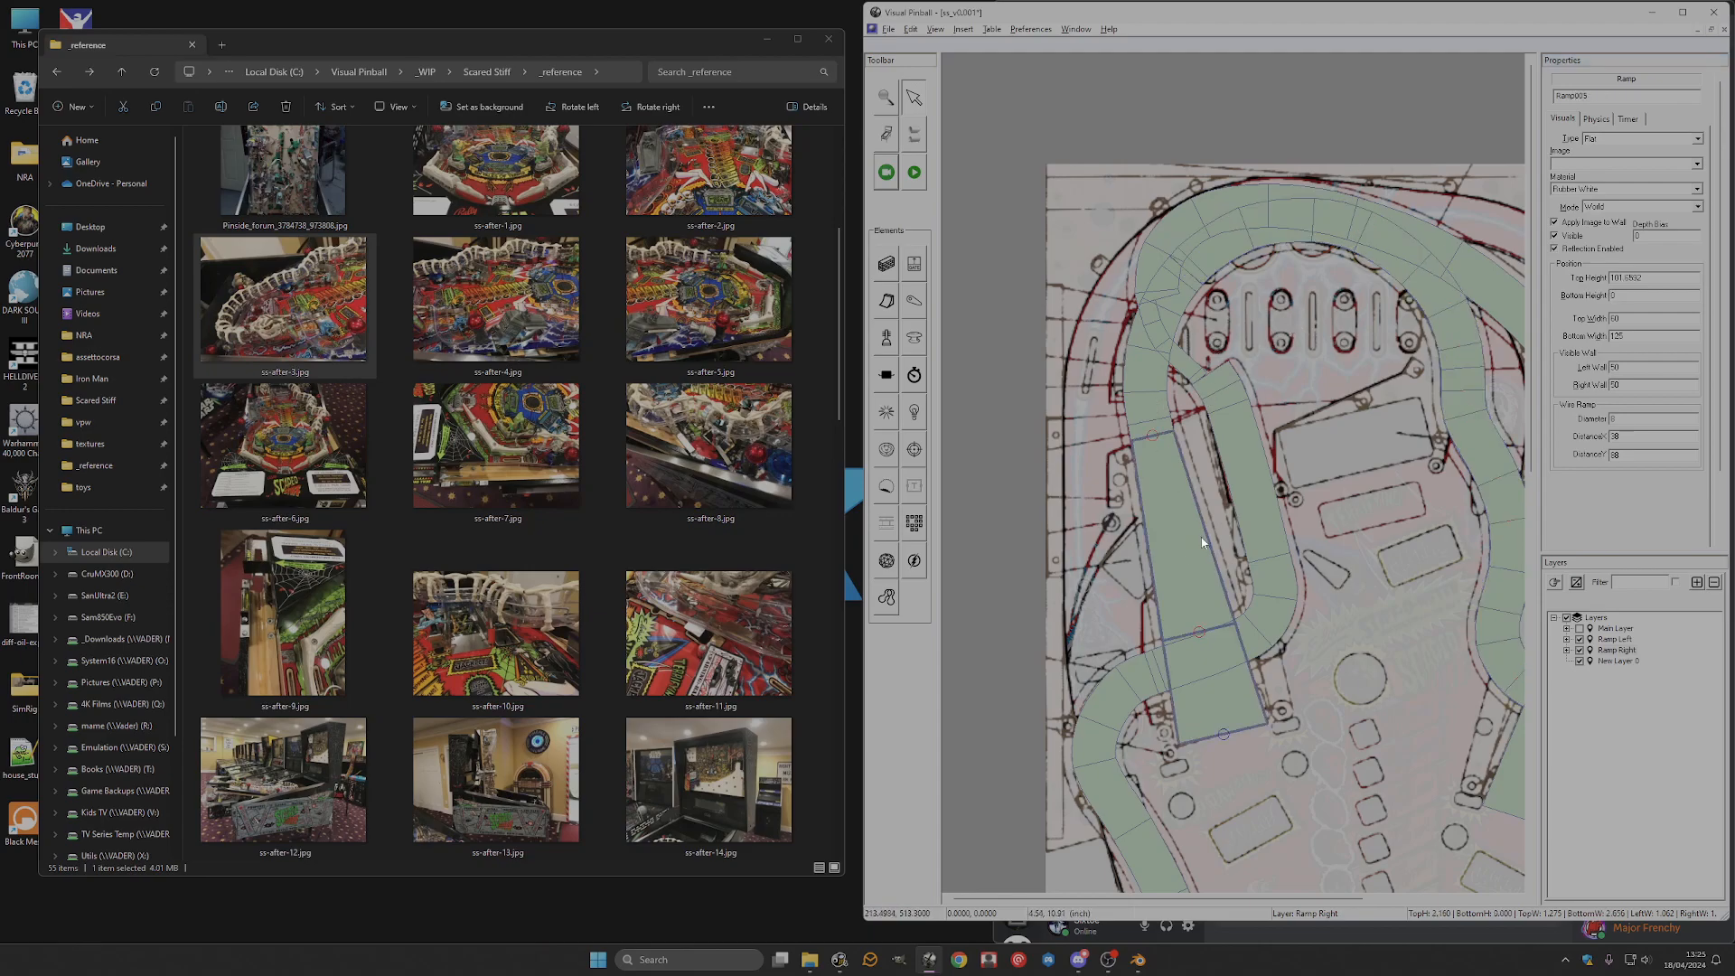
pyautogui.press('F5')
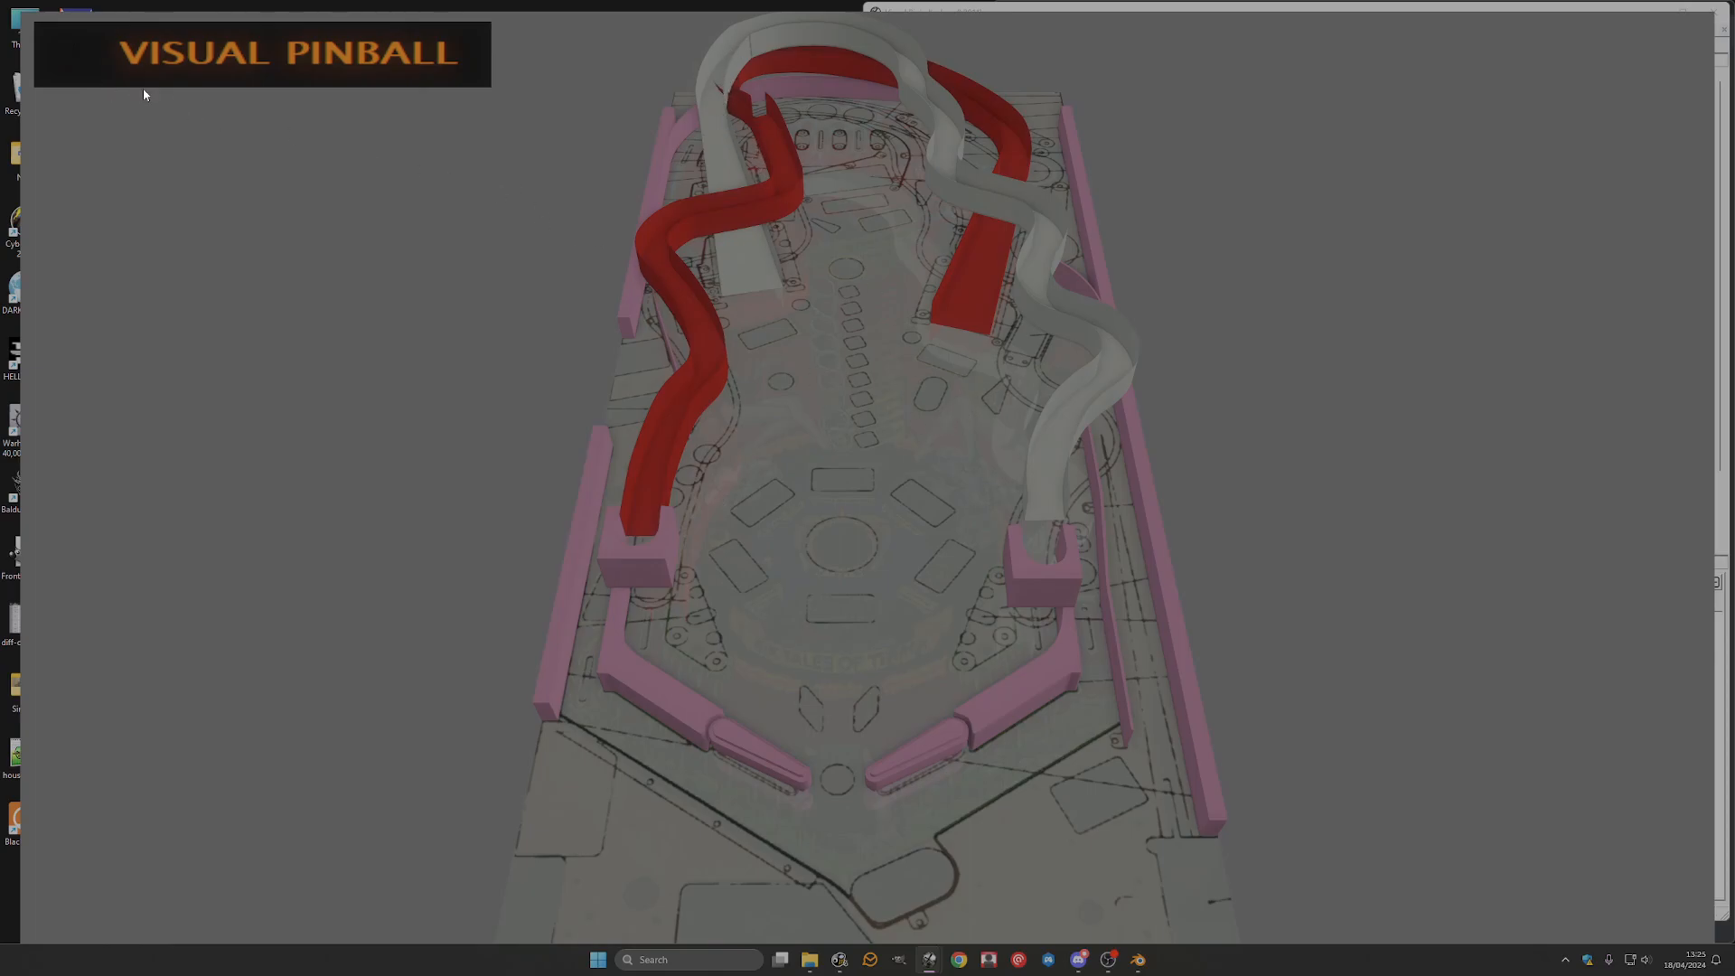
pyautogui.press('Escape')
pyautogui.press('Escape')
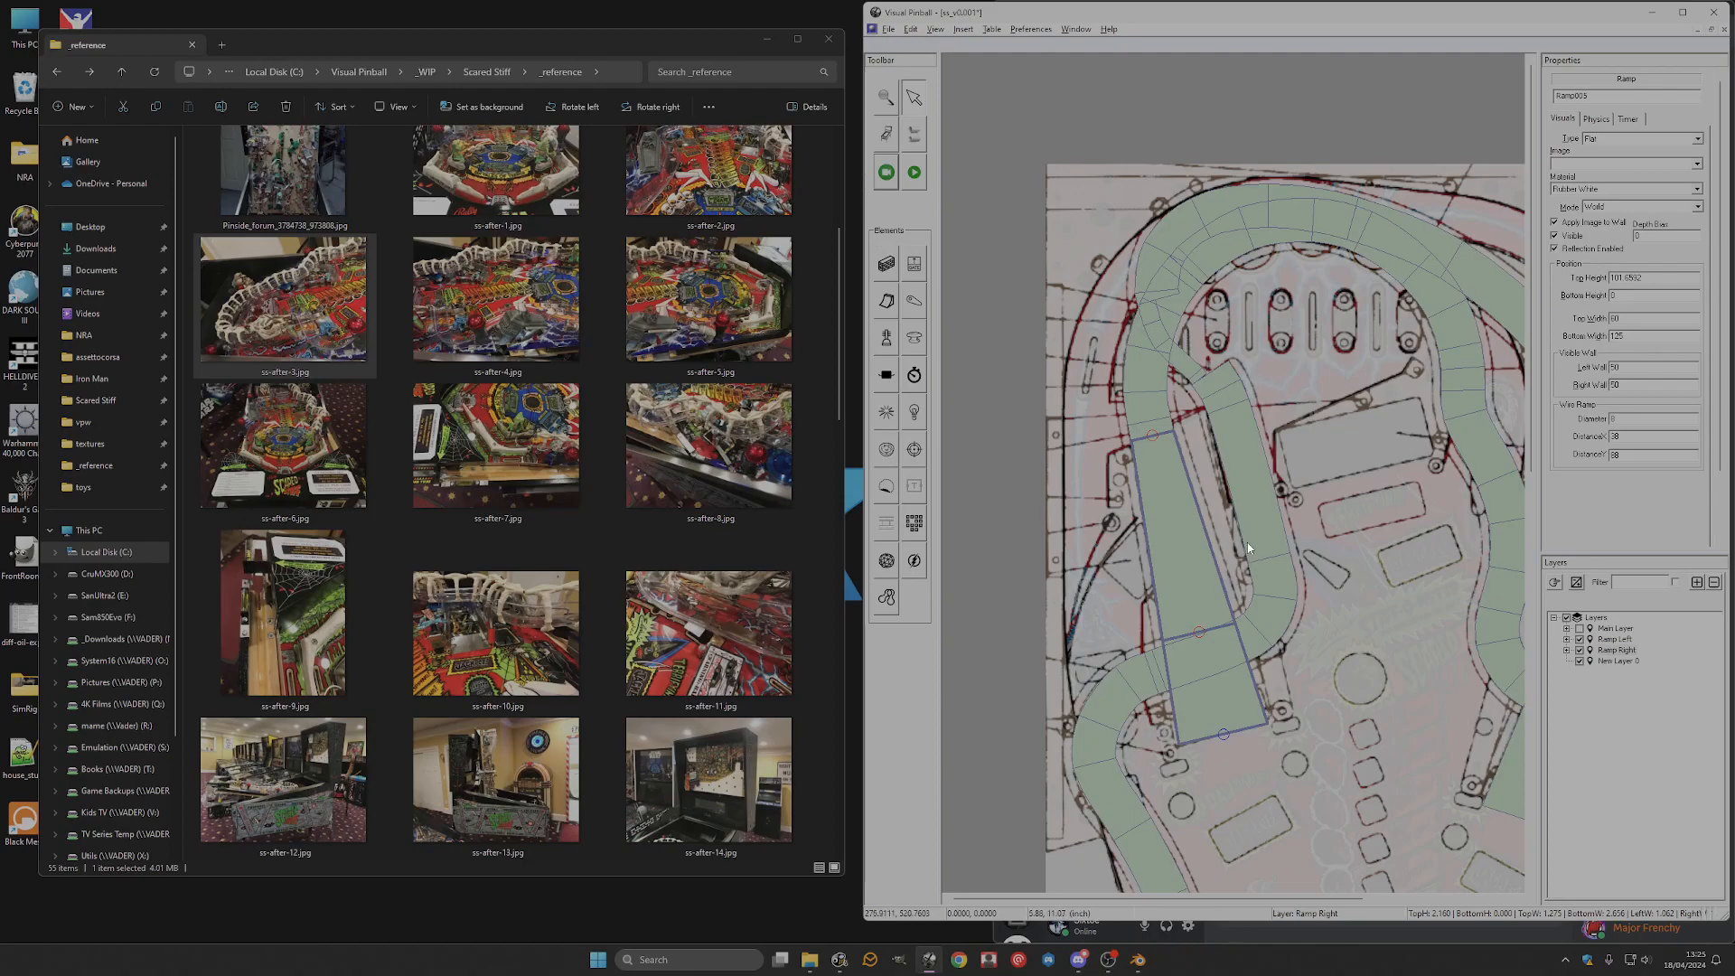
# Display the table elements as outlines and examine the playfield drawing around the straight entry ramp.
pyautogui.click(935, 29)
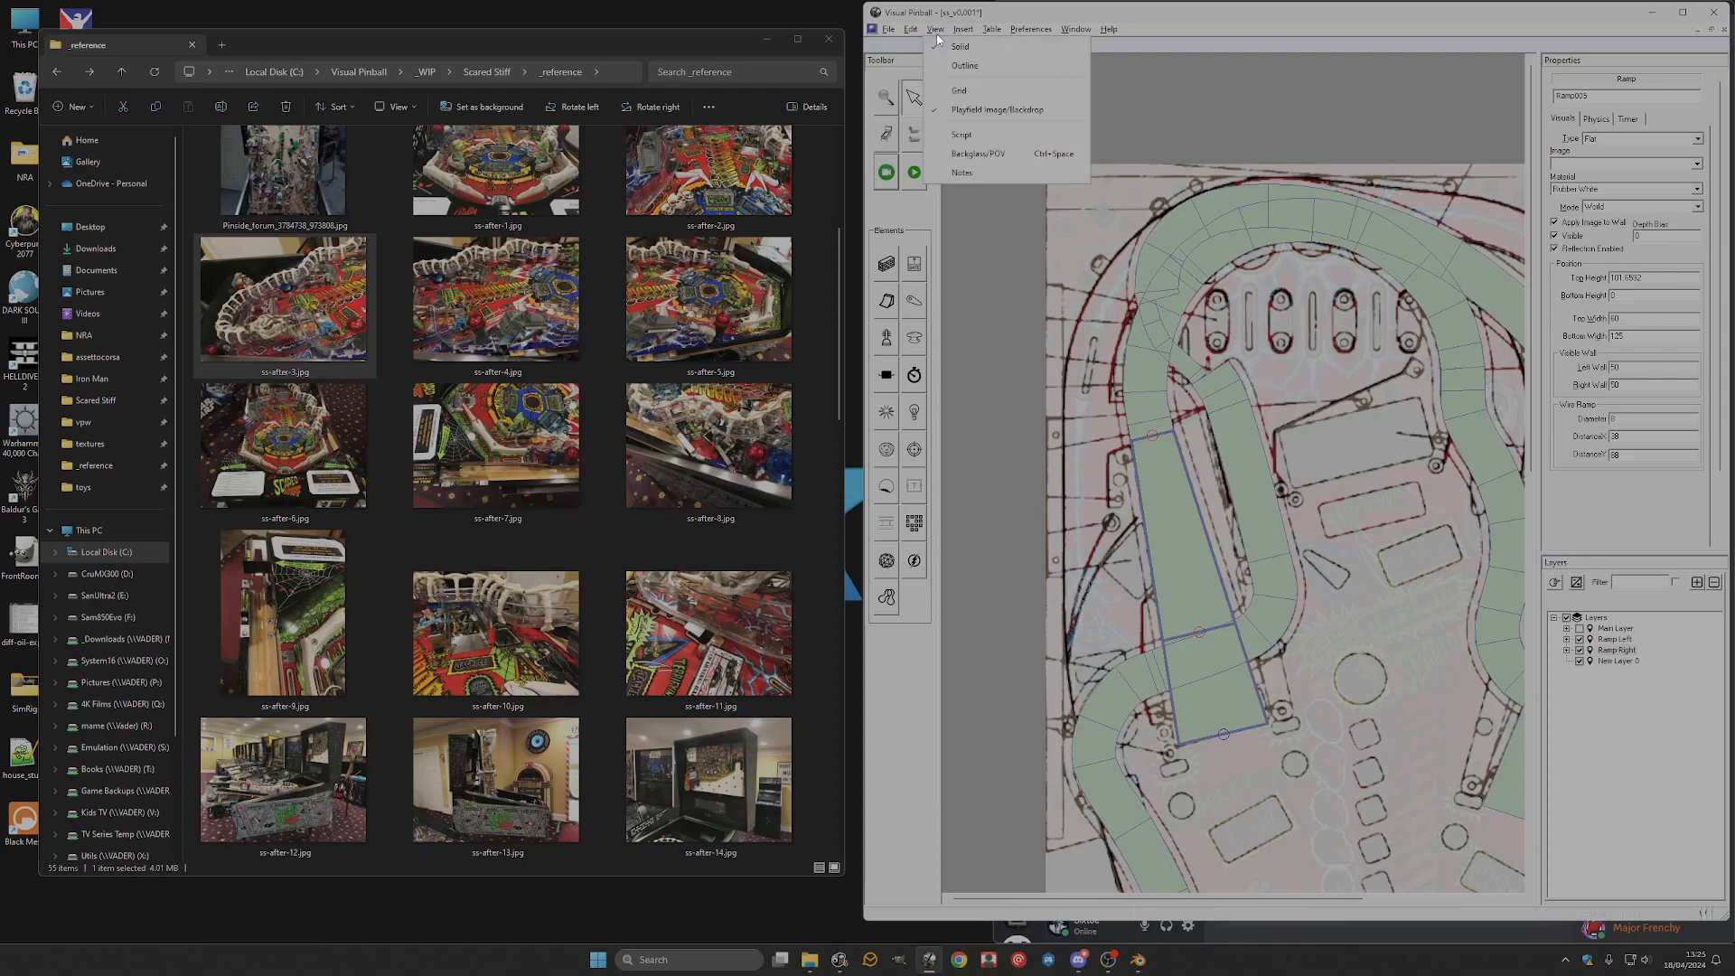
pyautogui.click(964, 65)
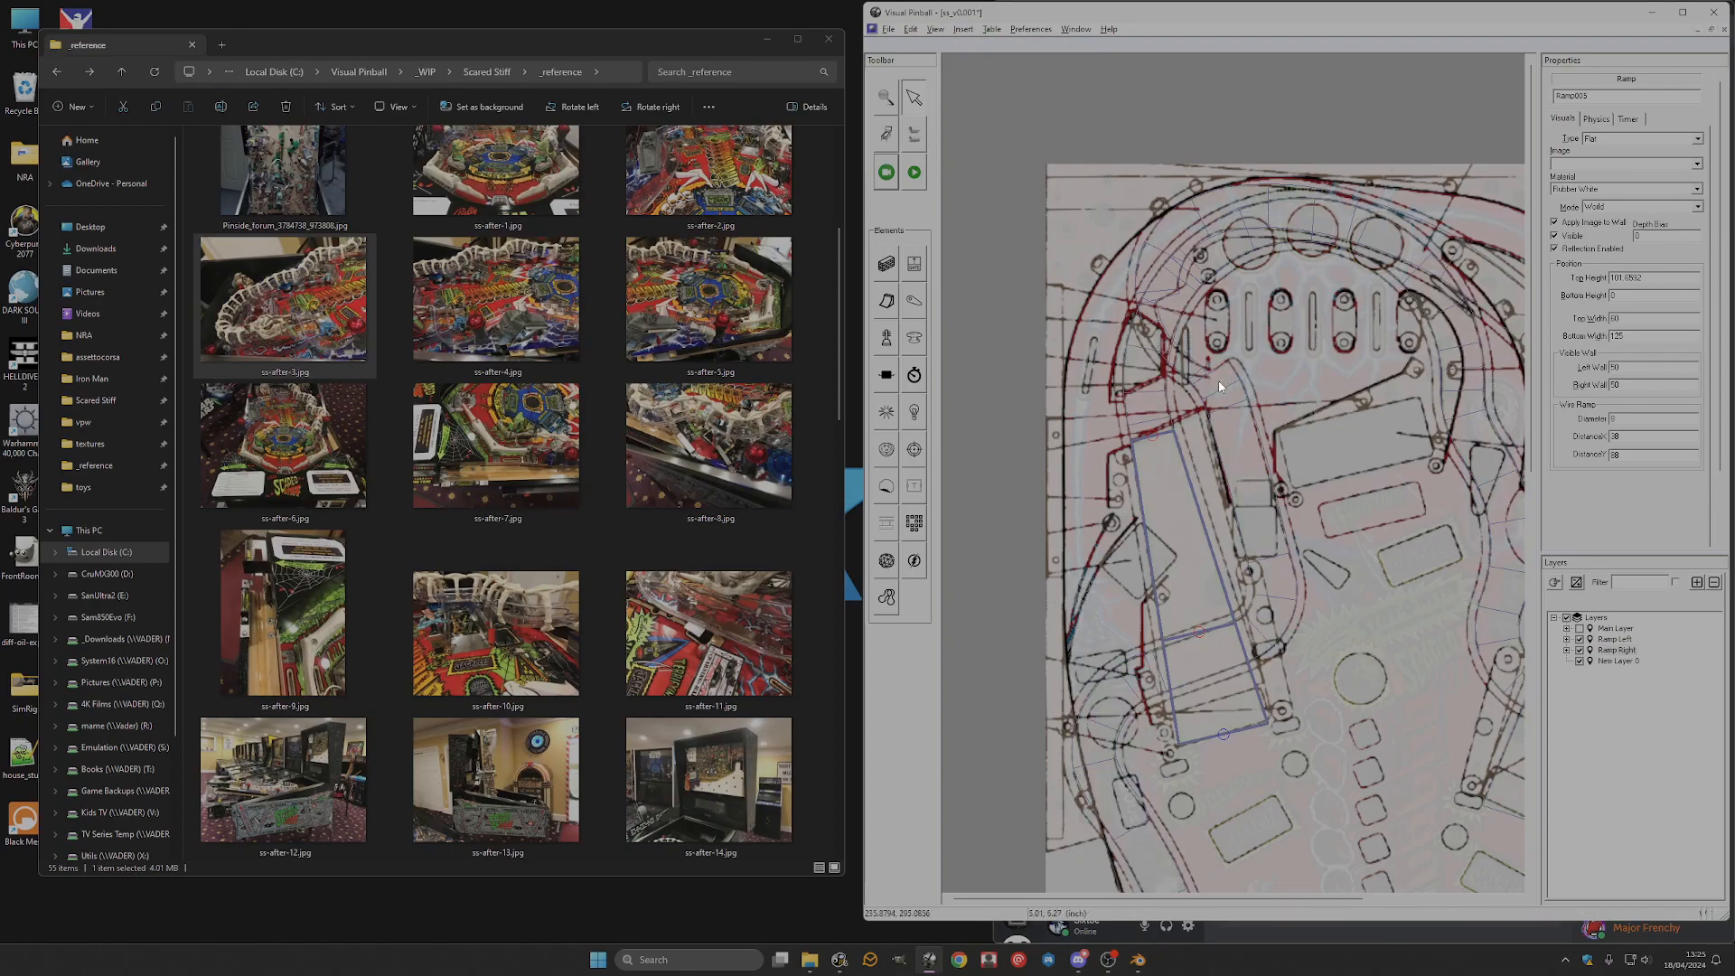
pyautogui.scroll(1, 1191, 504)
pyautogui.scroll(1, 1308, 472)
pyautogui.scroll(-2, 1073, 395)
pyautogui.scroll(1, 1251, 448)
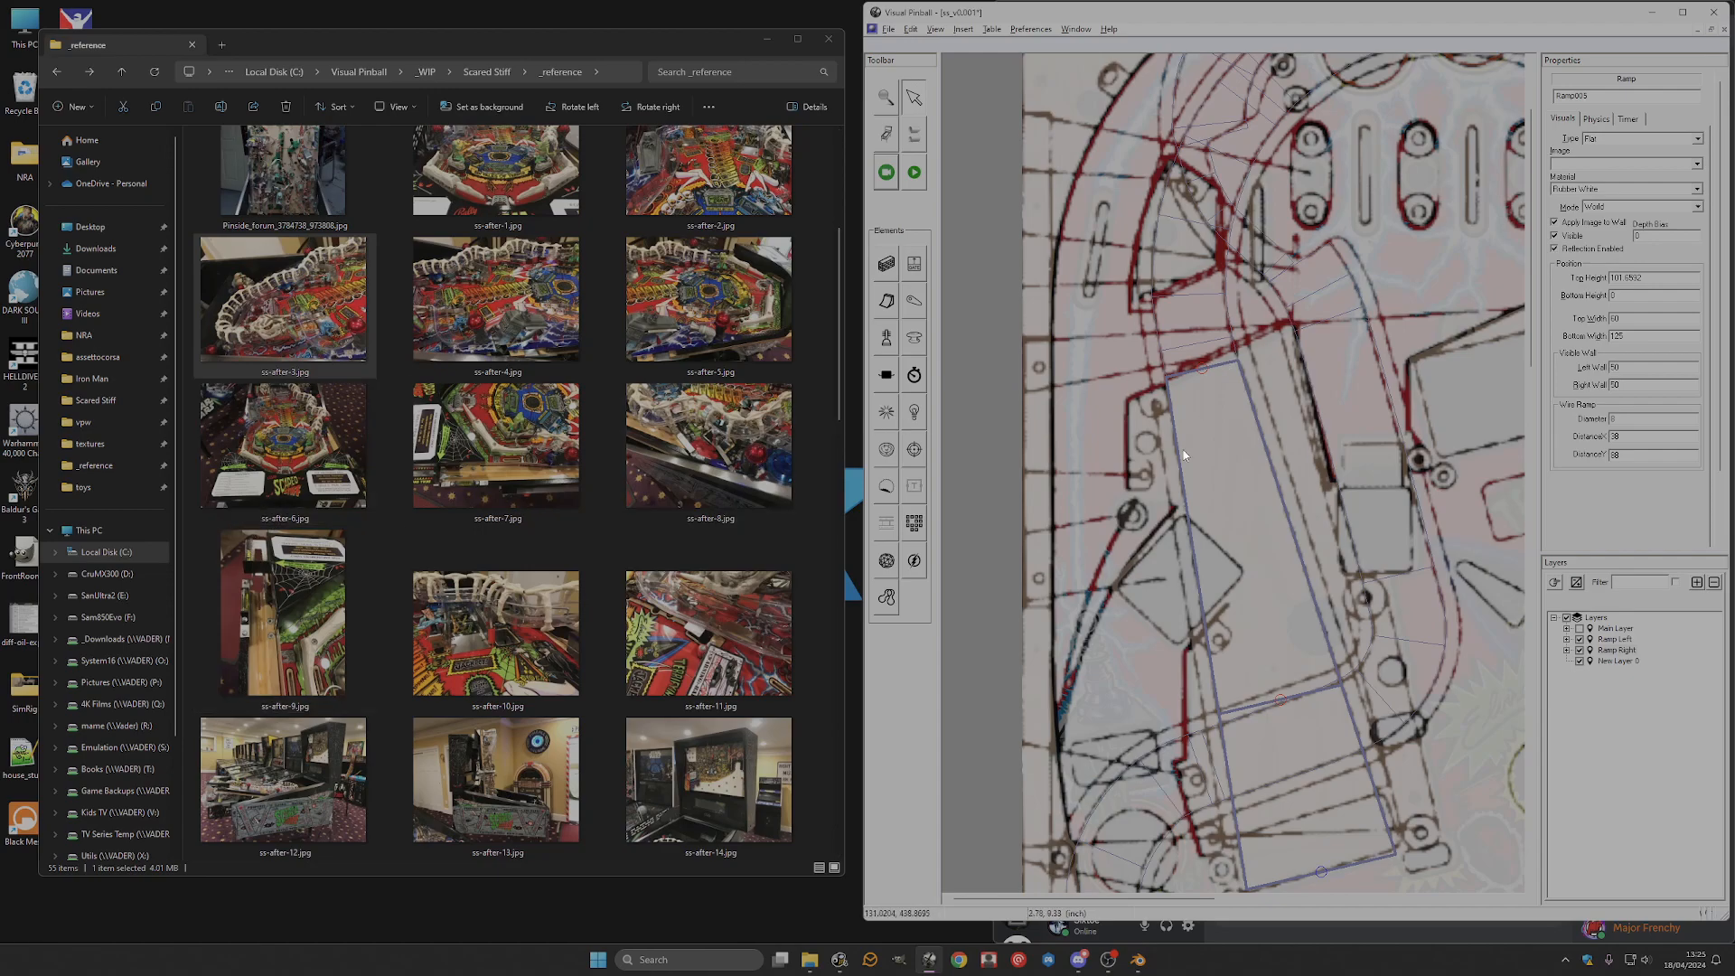
# Open the photo PXL_20220721_215240015.jpg from the toys reference folder and examine the area beneath the straight entry ramp.
pyautogui.click(522, 448)
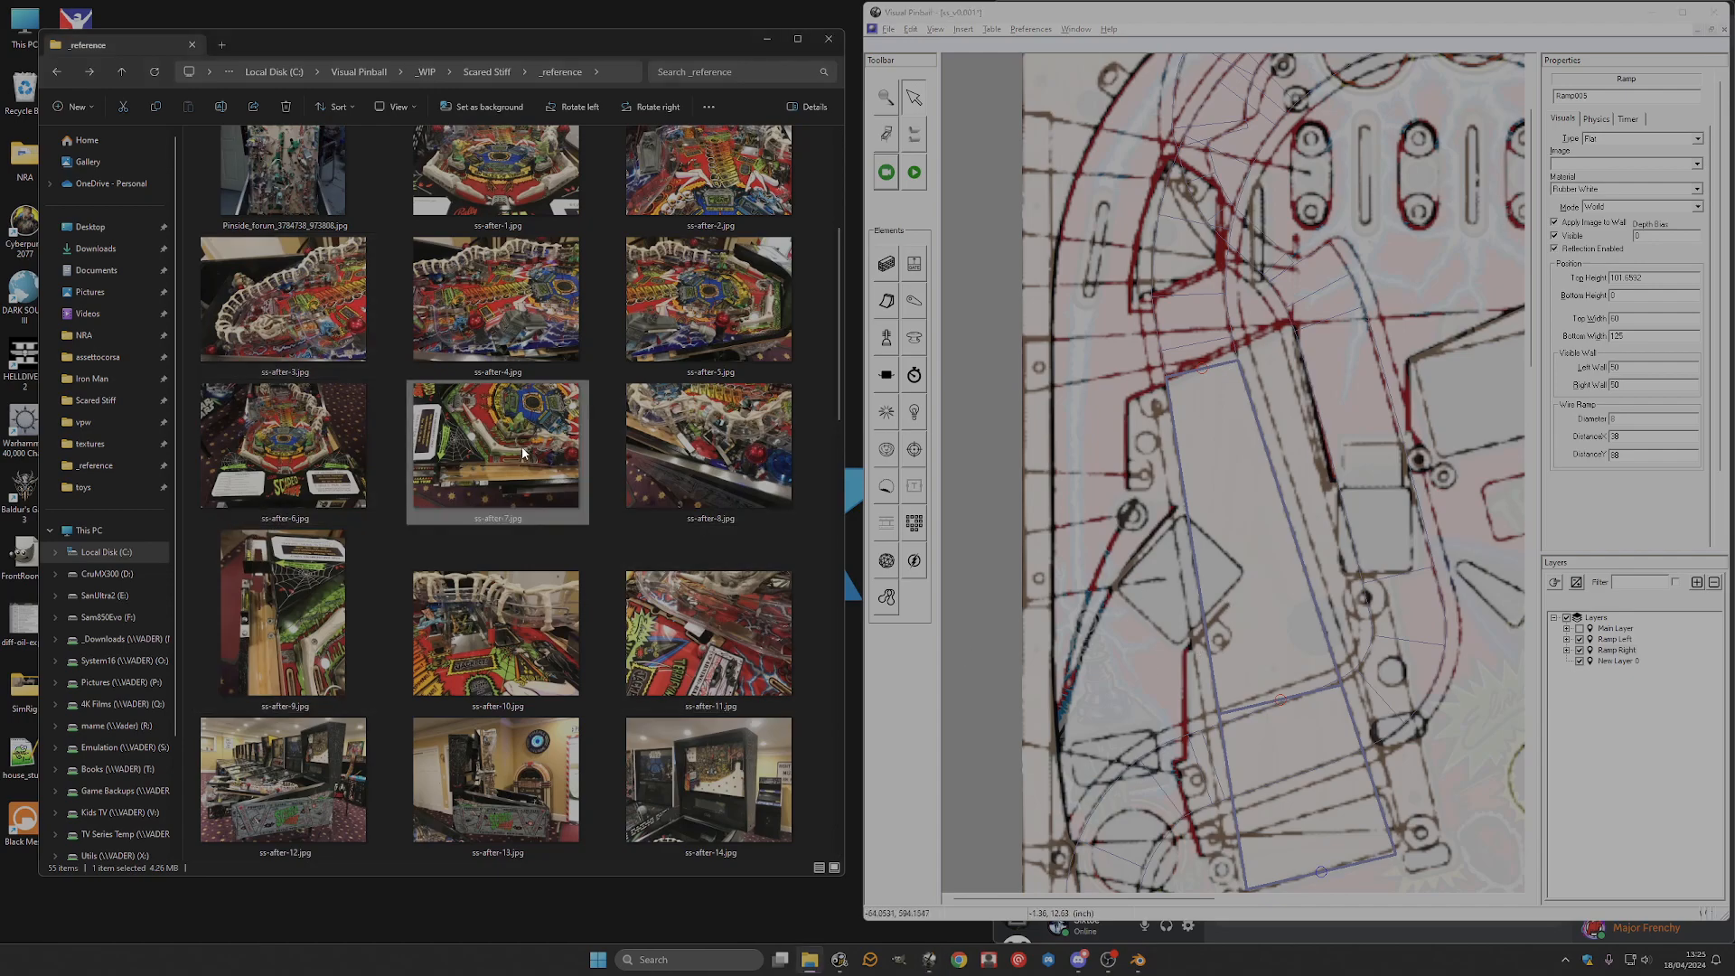
pyautogui.scroll(3, 372, 380)
pyautogui.doubleClick(296, 251)
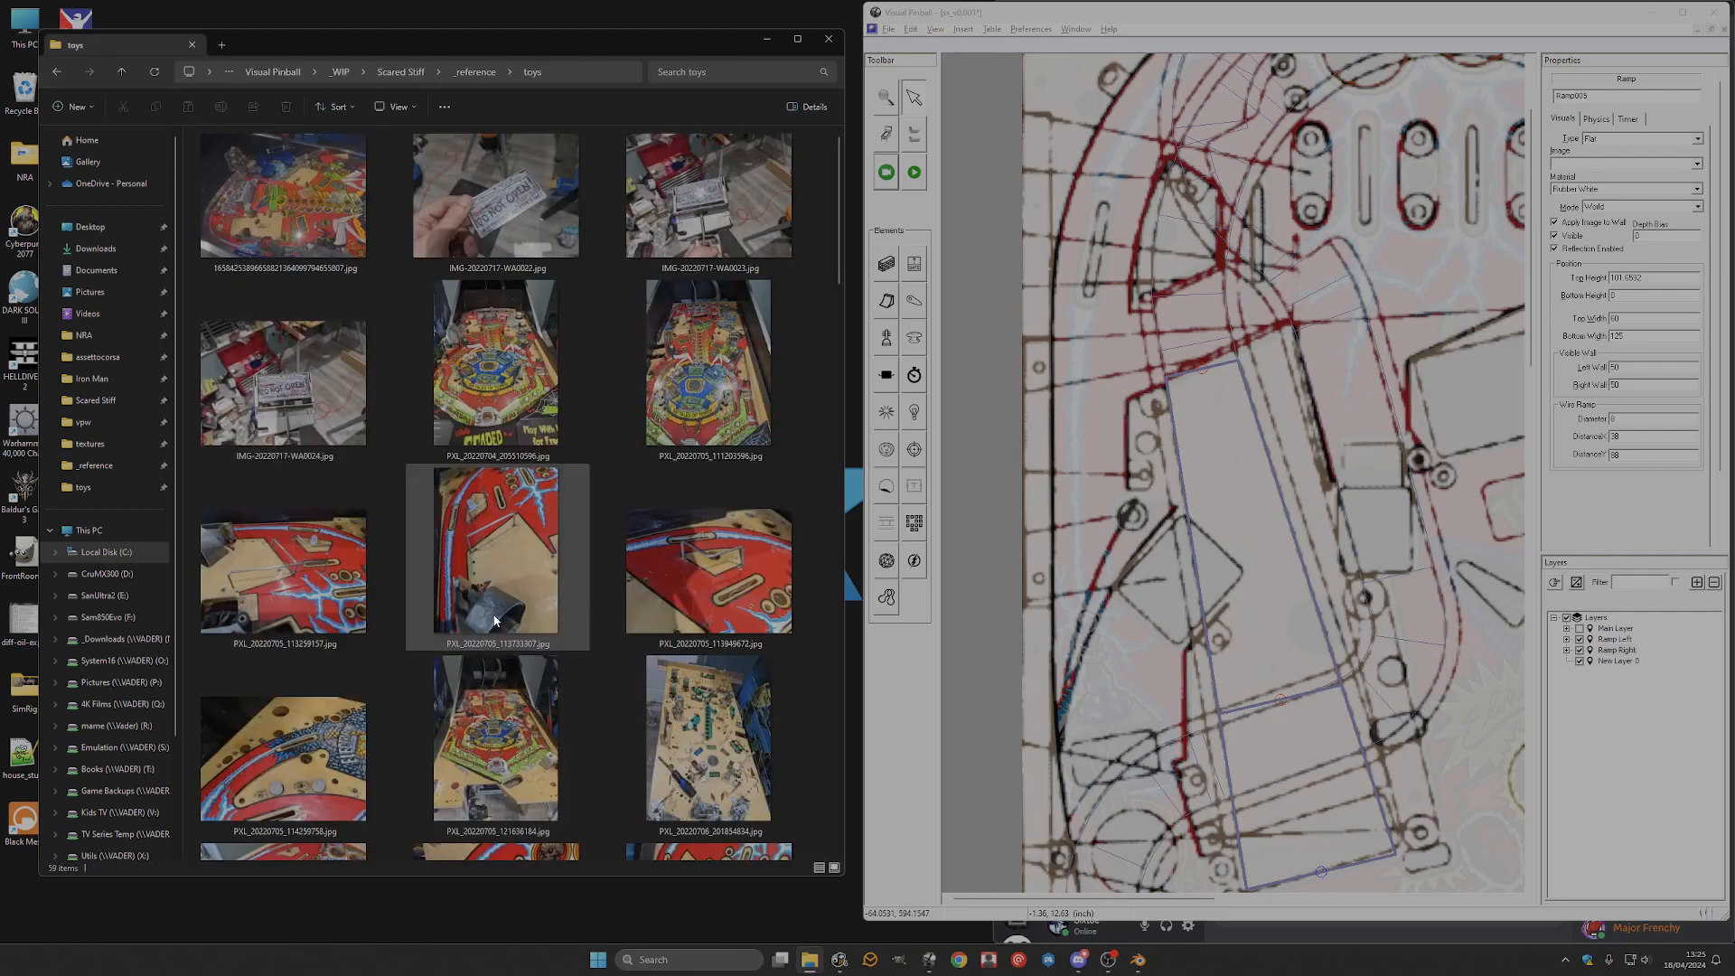
pyautogui.scroll(-5, 545, 618)
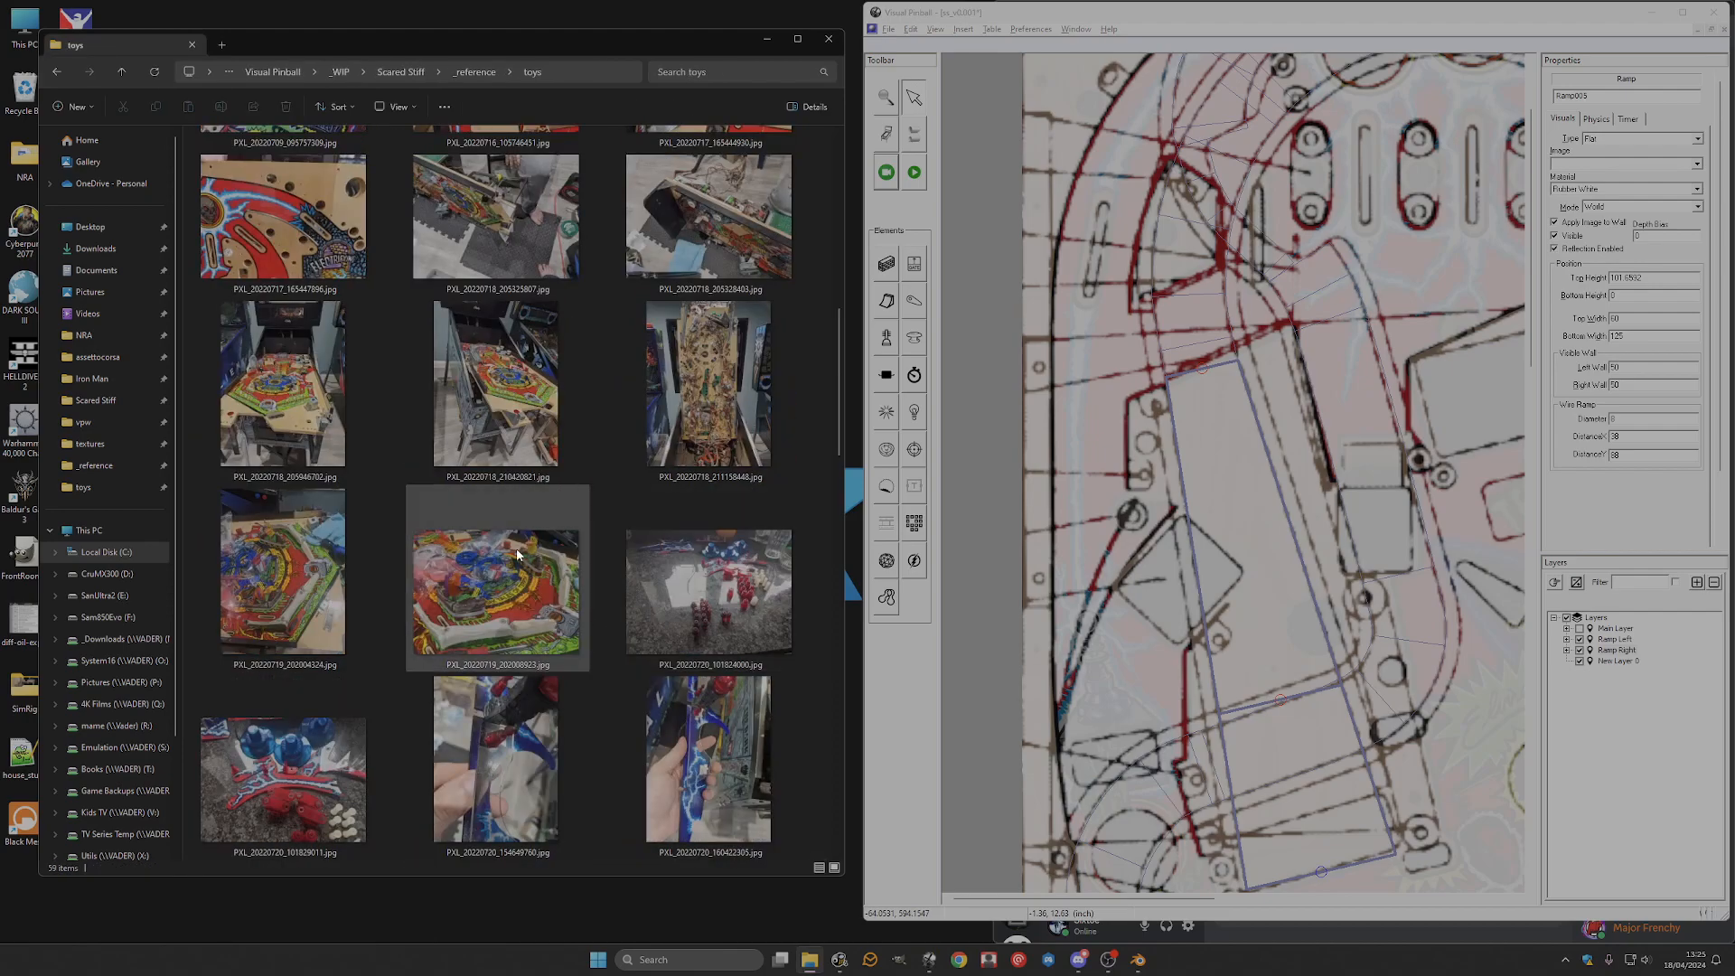
pyautogui.scroll(-5, 515, 556)
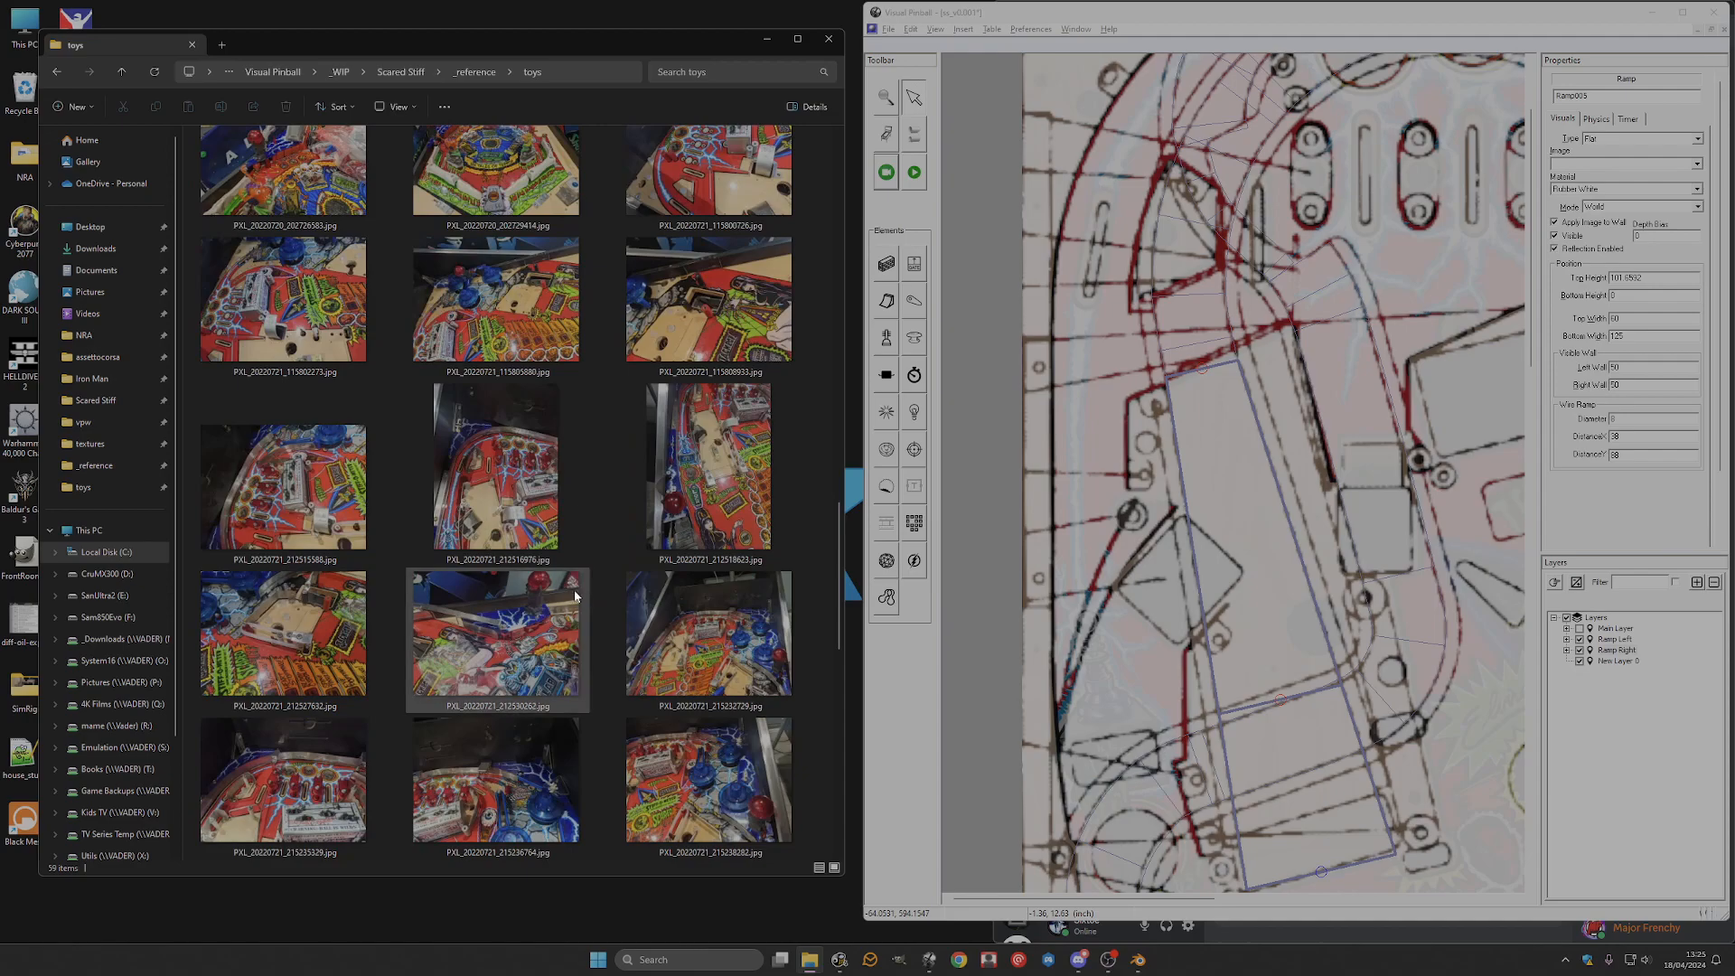
pyautogui.scroll(-5, 577, 593)
pyautogui.doubleClick(318, 408)
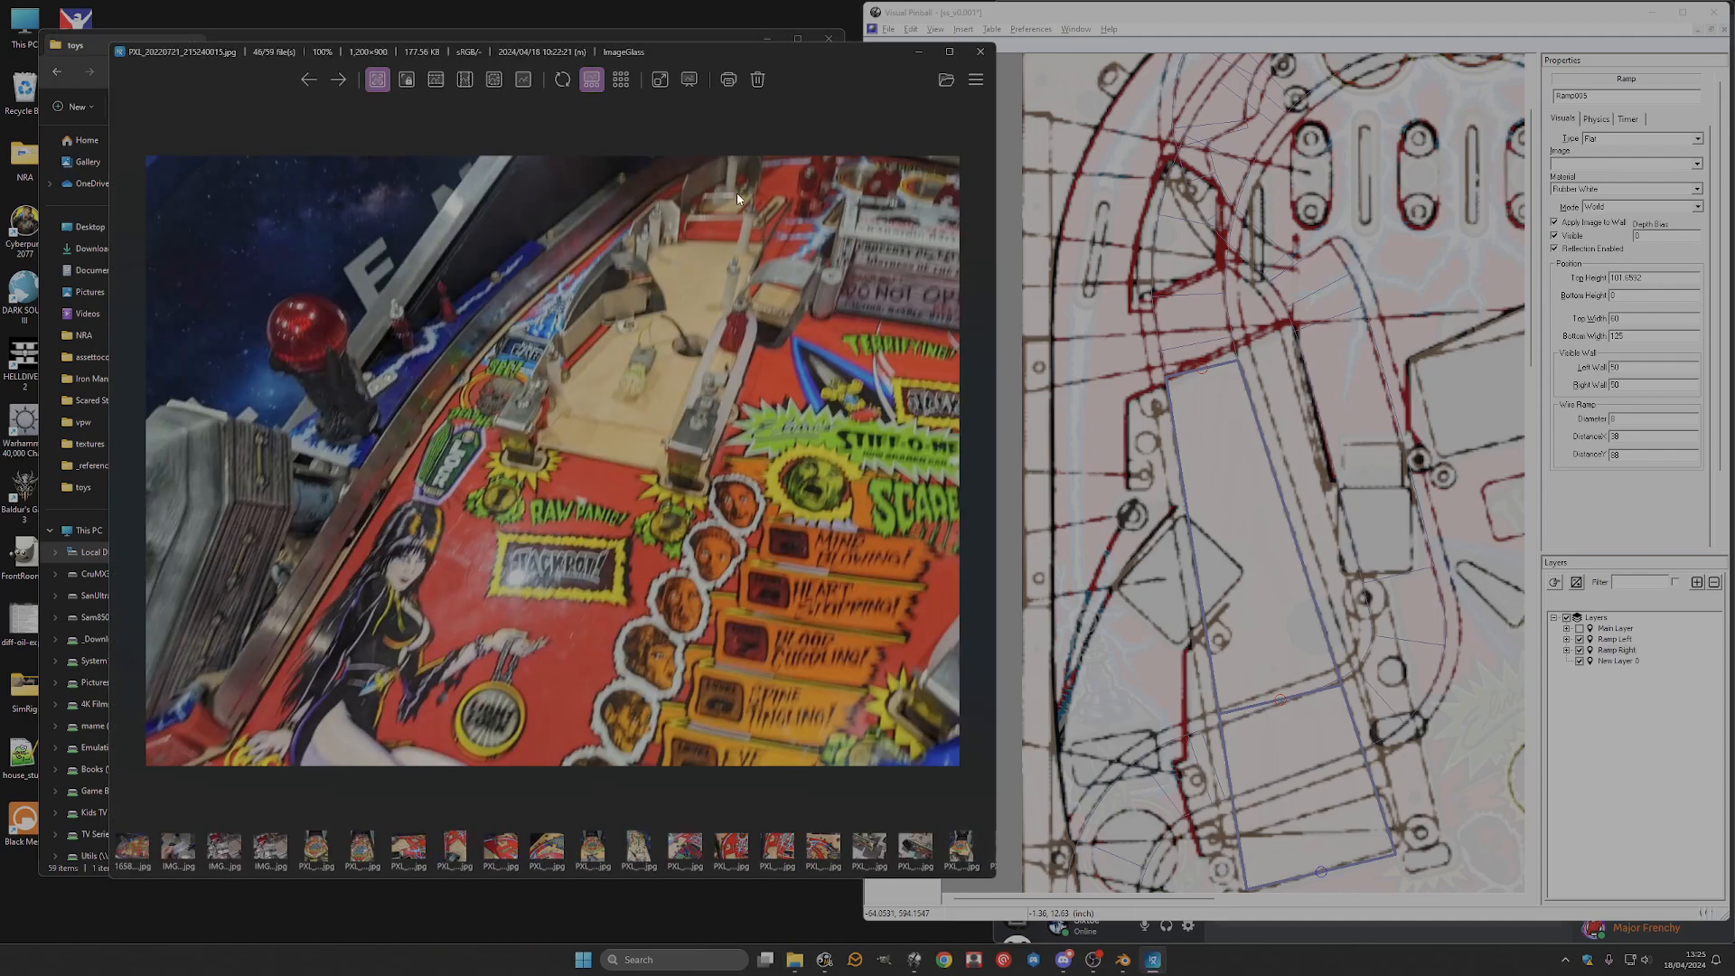
pyautogui.scroll(2, 735, 197)
pyautogui.moveTo(706, 235); pyautogui.dragTo(665, 280)
pyautogui.scroll(-1, 632, 257)
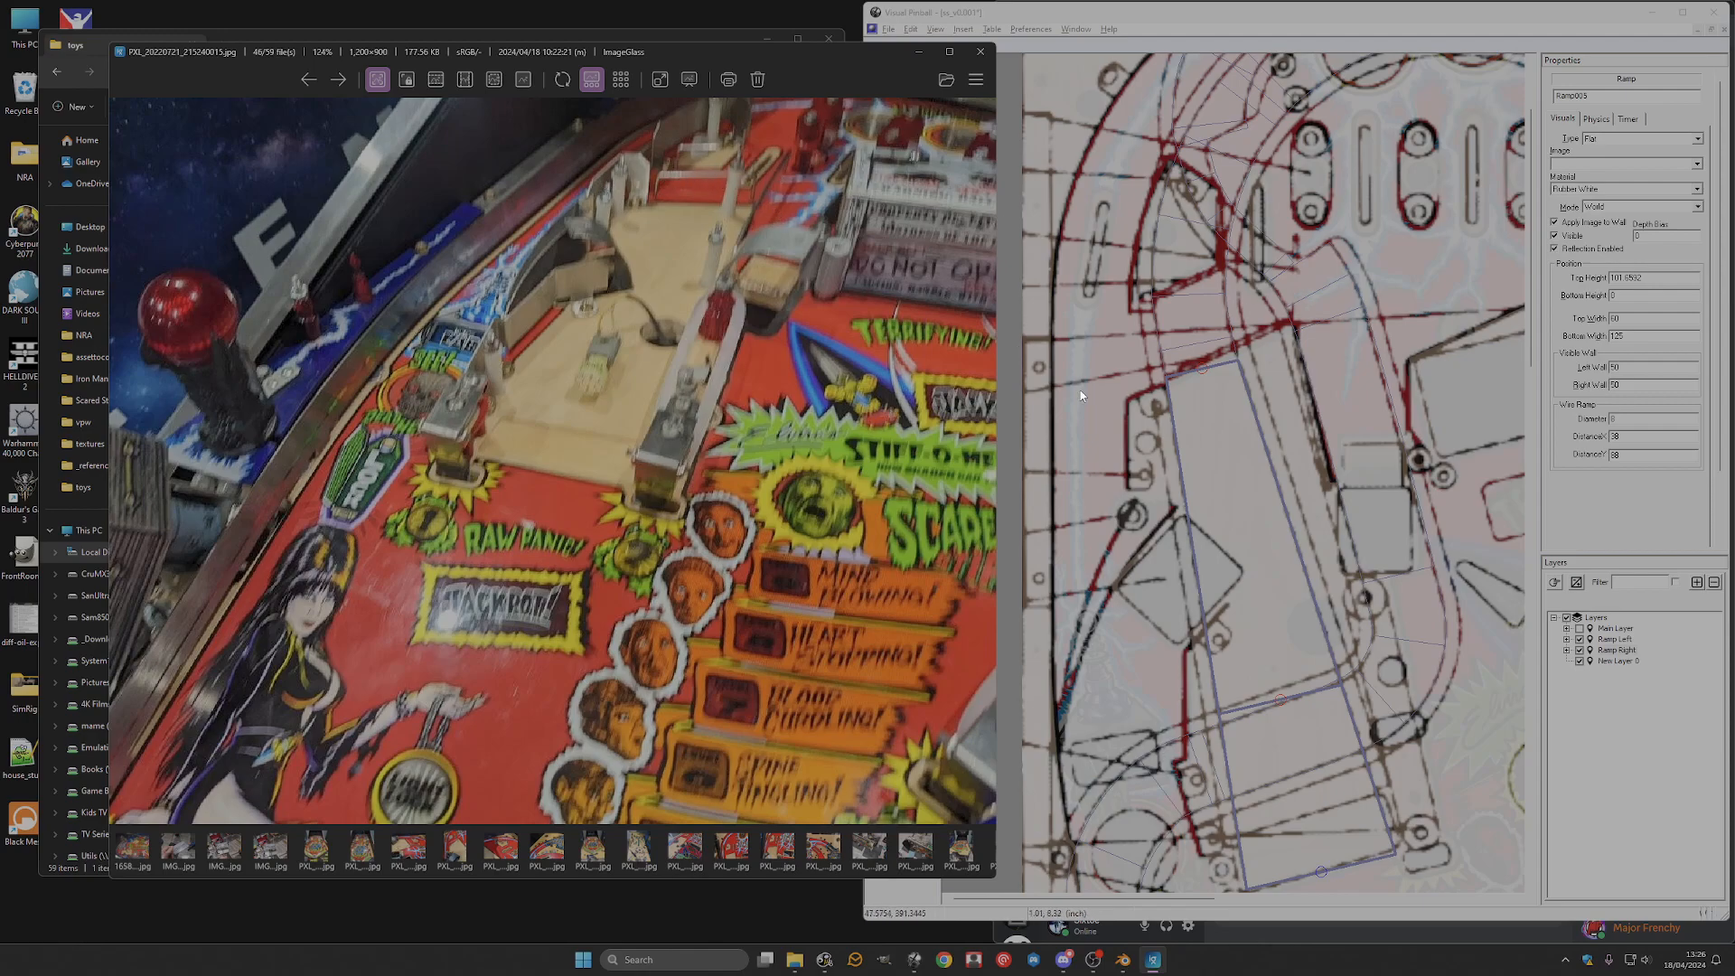
# Compare the straight entry ramp's outline and upper control point with the reference photo and the playfield drawing.
pyautogui.click(1193, 408)
pyautogui.click(1205, 373)
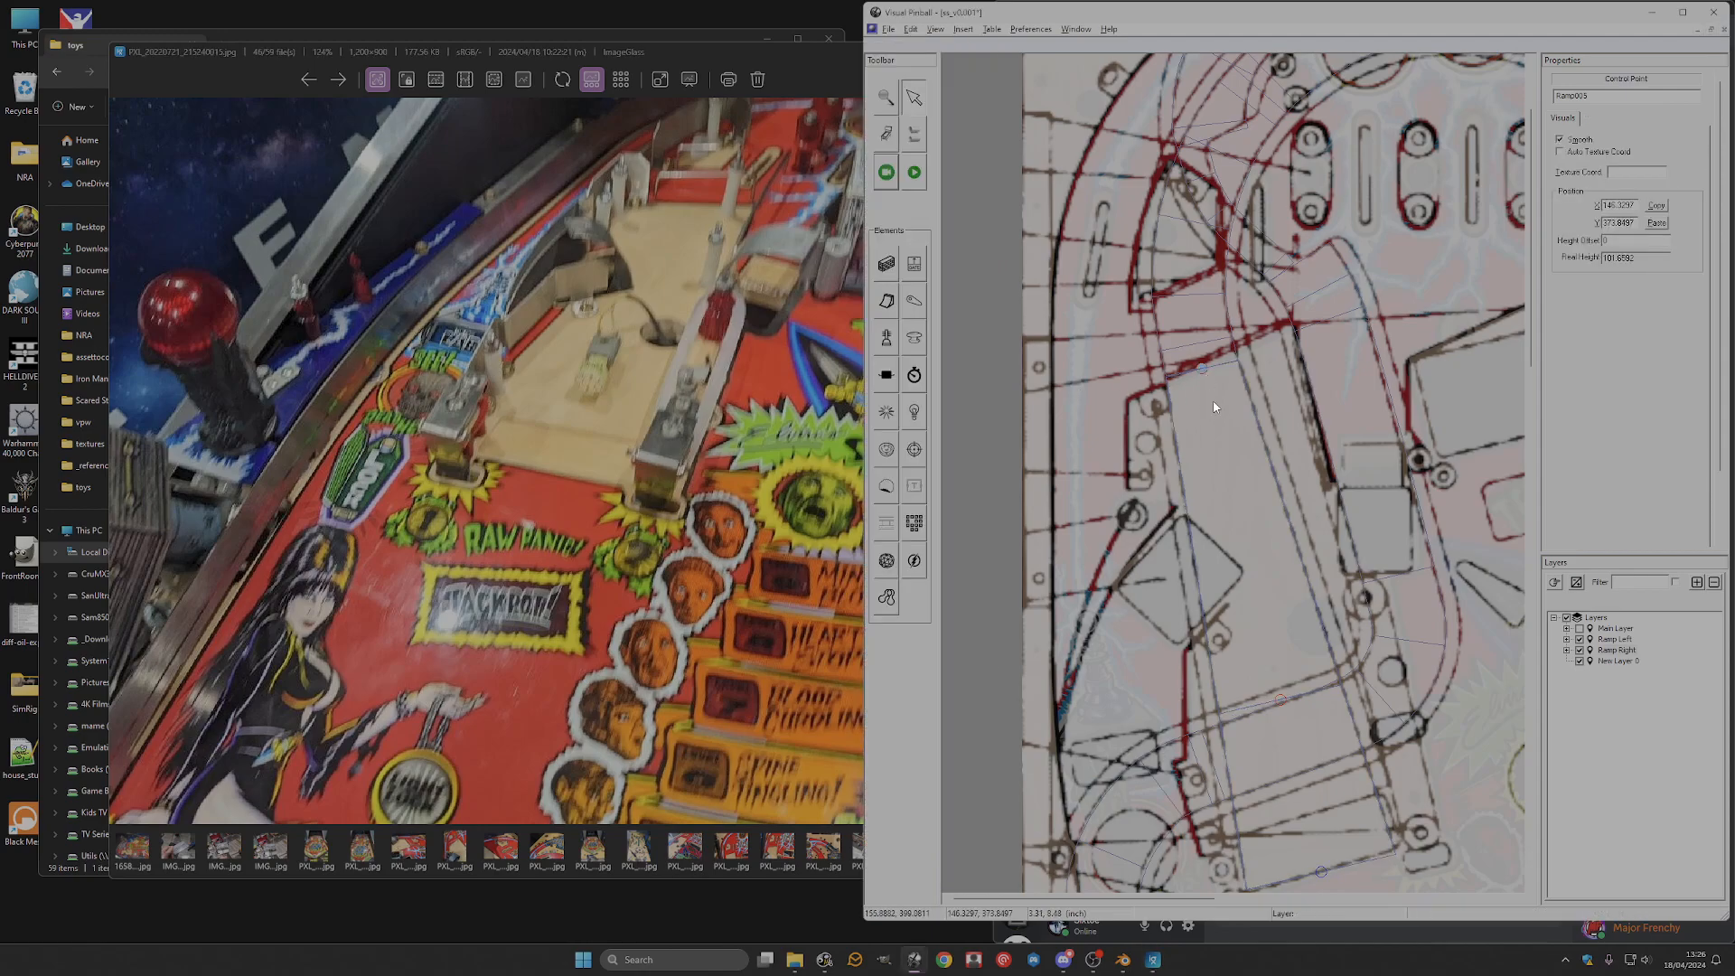
pyautogui.click(1090, 360)
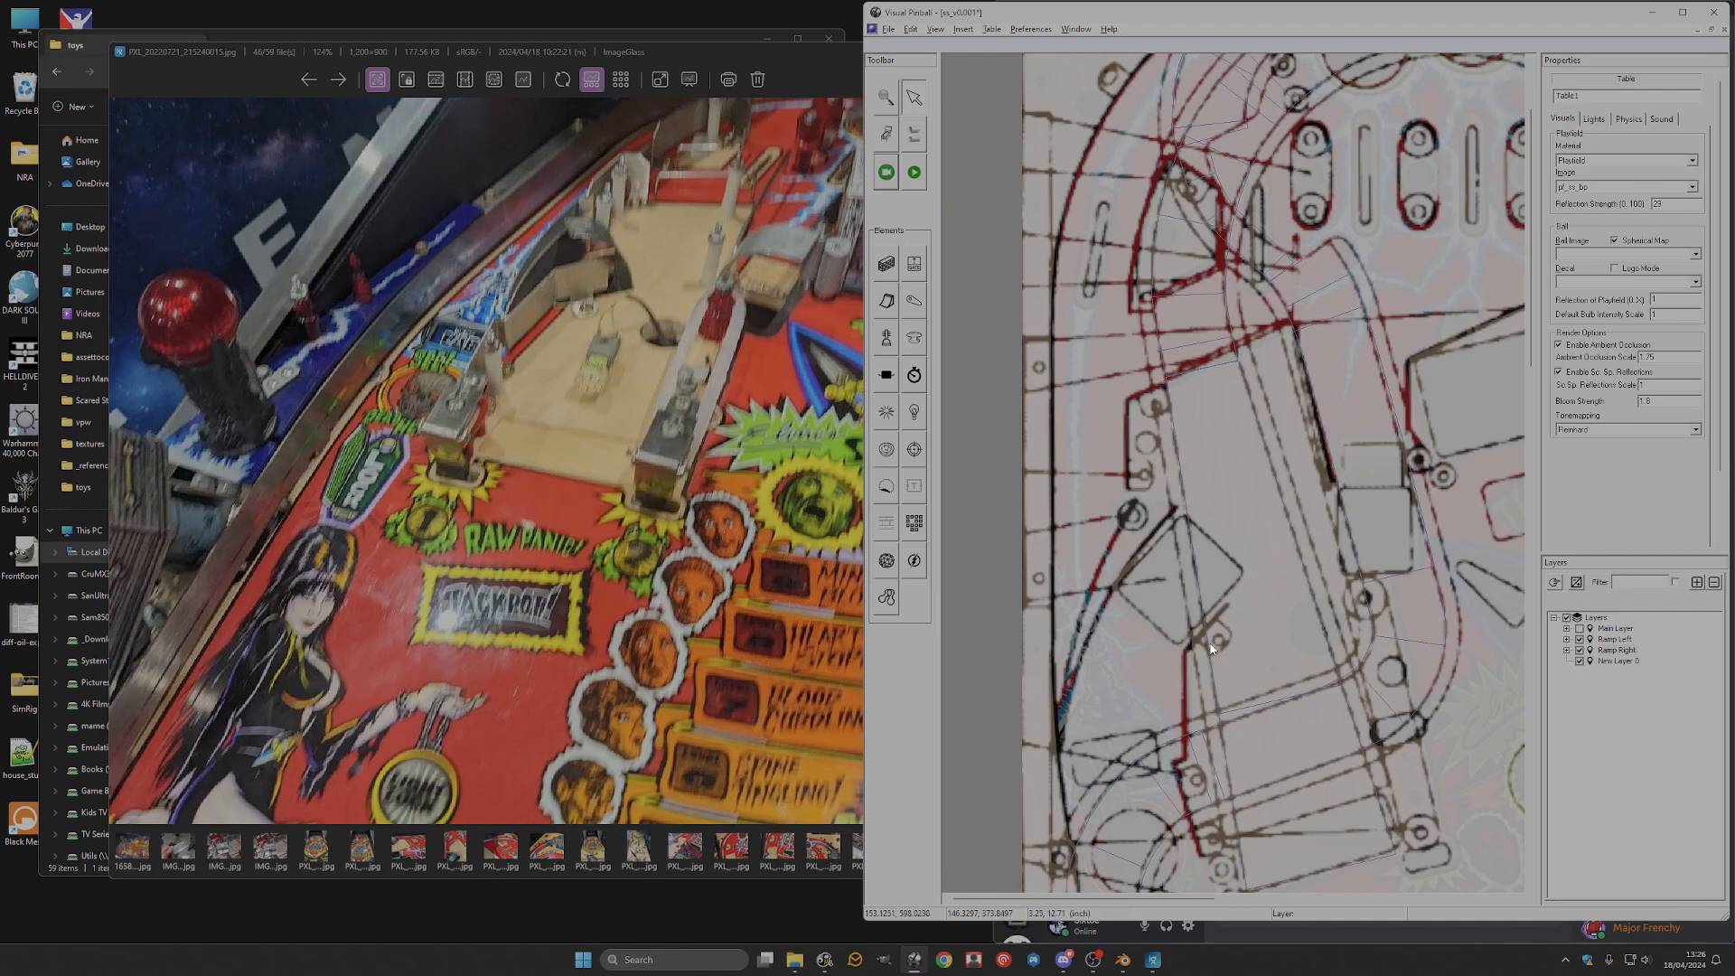
pyautogui.click(1227, 614)
pyautogui.click(598, 272)
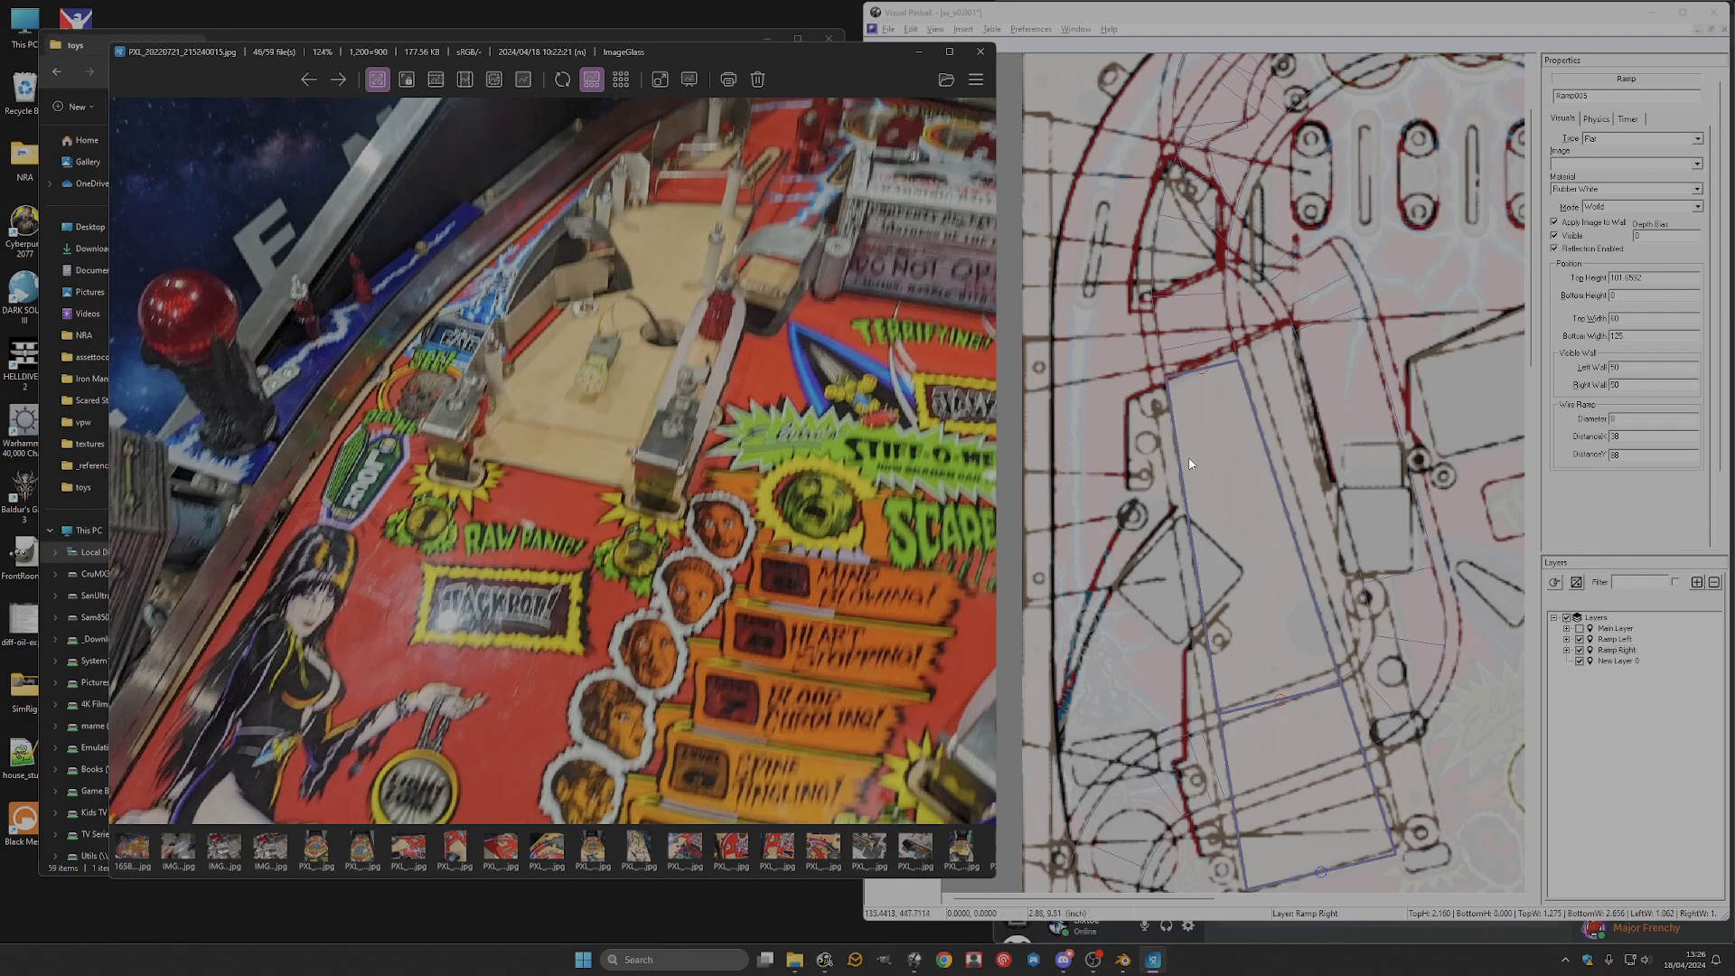
pyautogui.click(1238, 609)
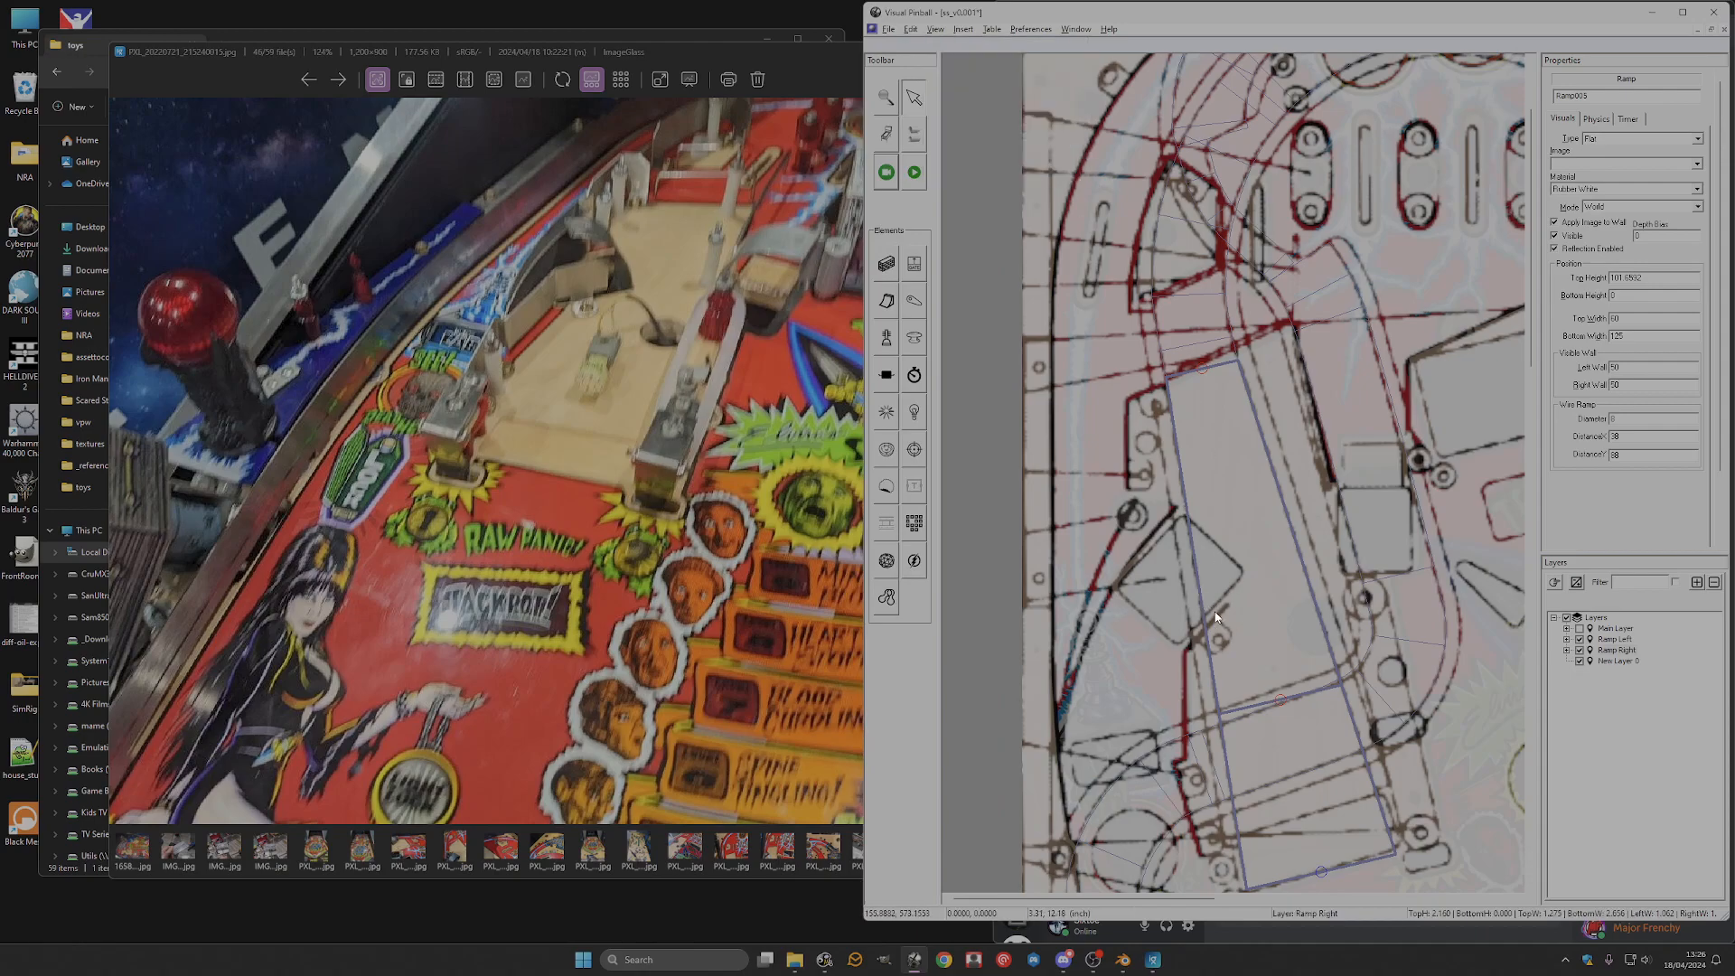
# Restore the solid element display and add a control point to the straight entry ramp just above its middle one.
pyautogui.click(935, 29)
pyautogui.click(945, 50)
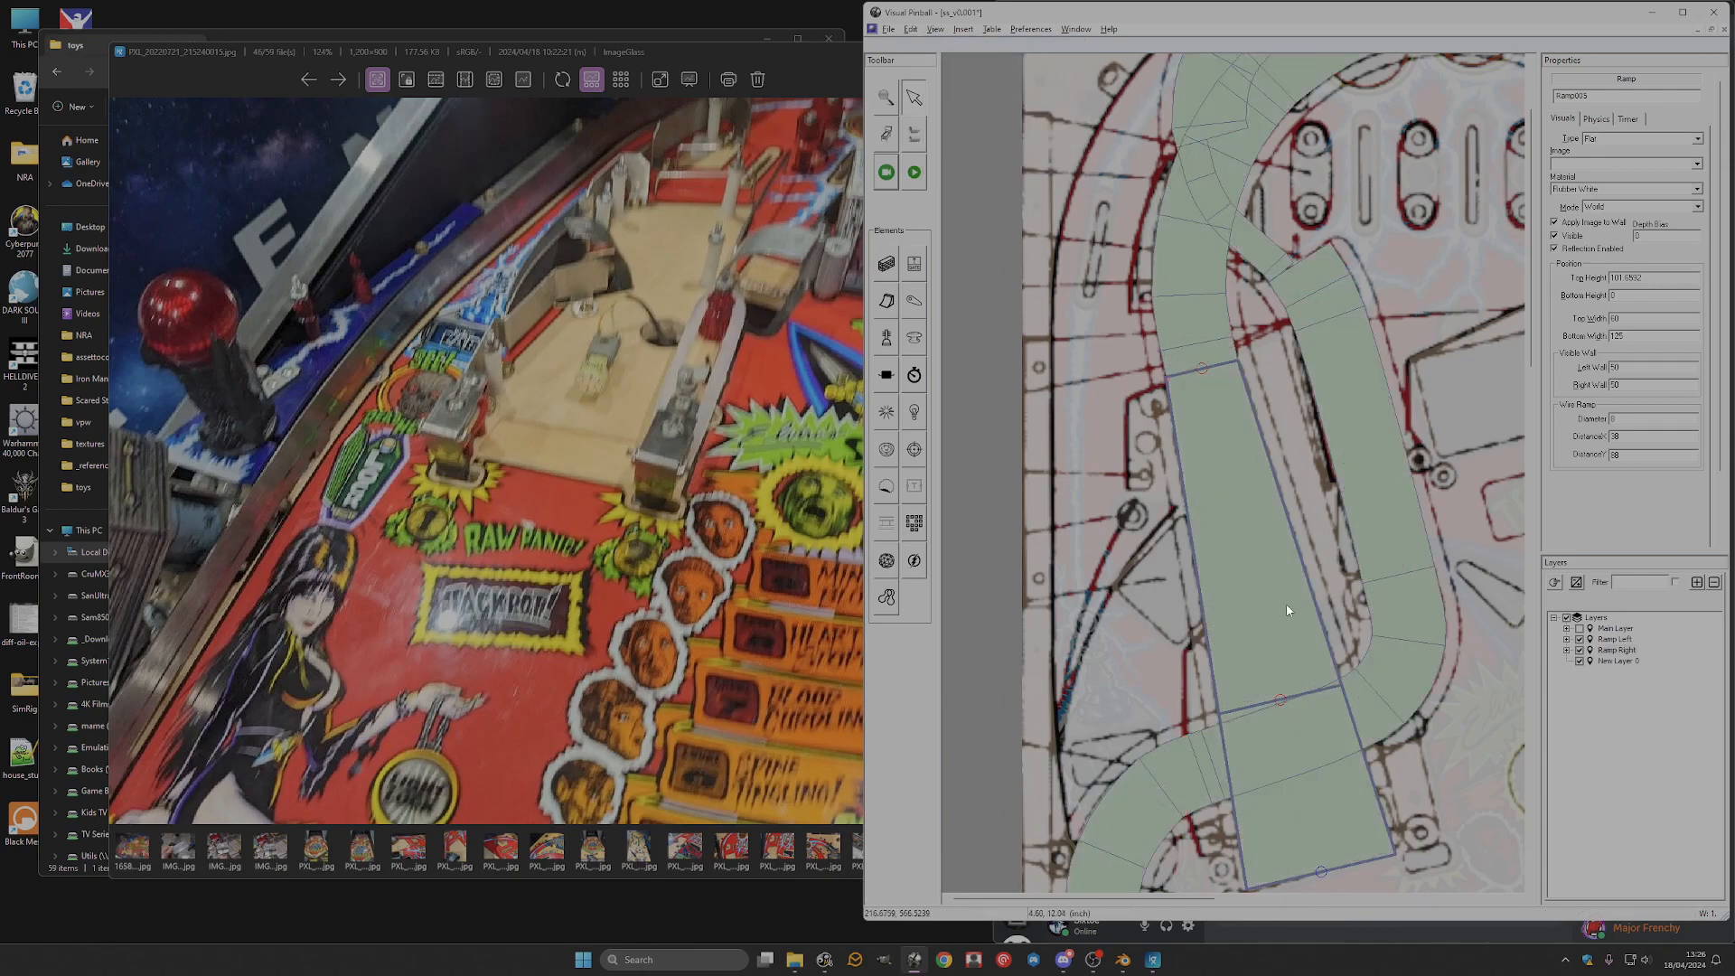
pyautogui.rightClick(1232, 317)
pyautogui.click(1301, 329)
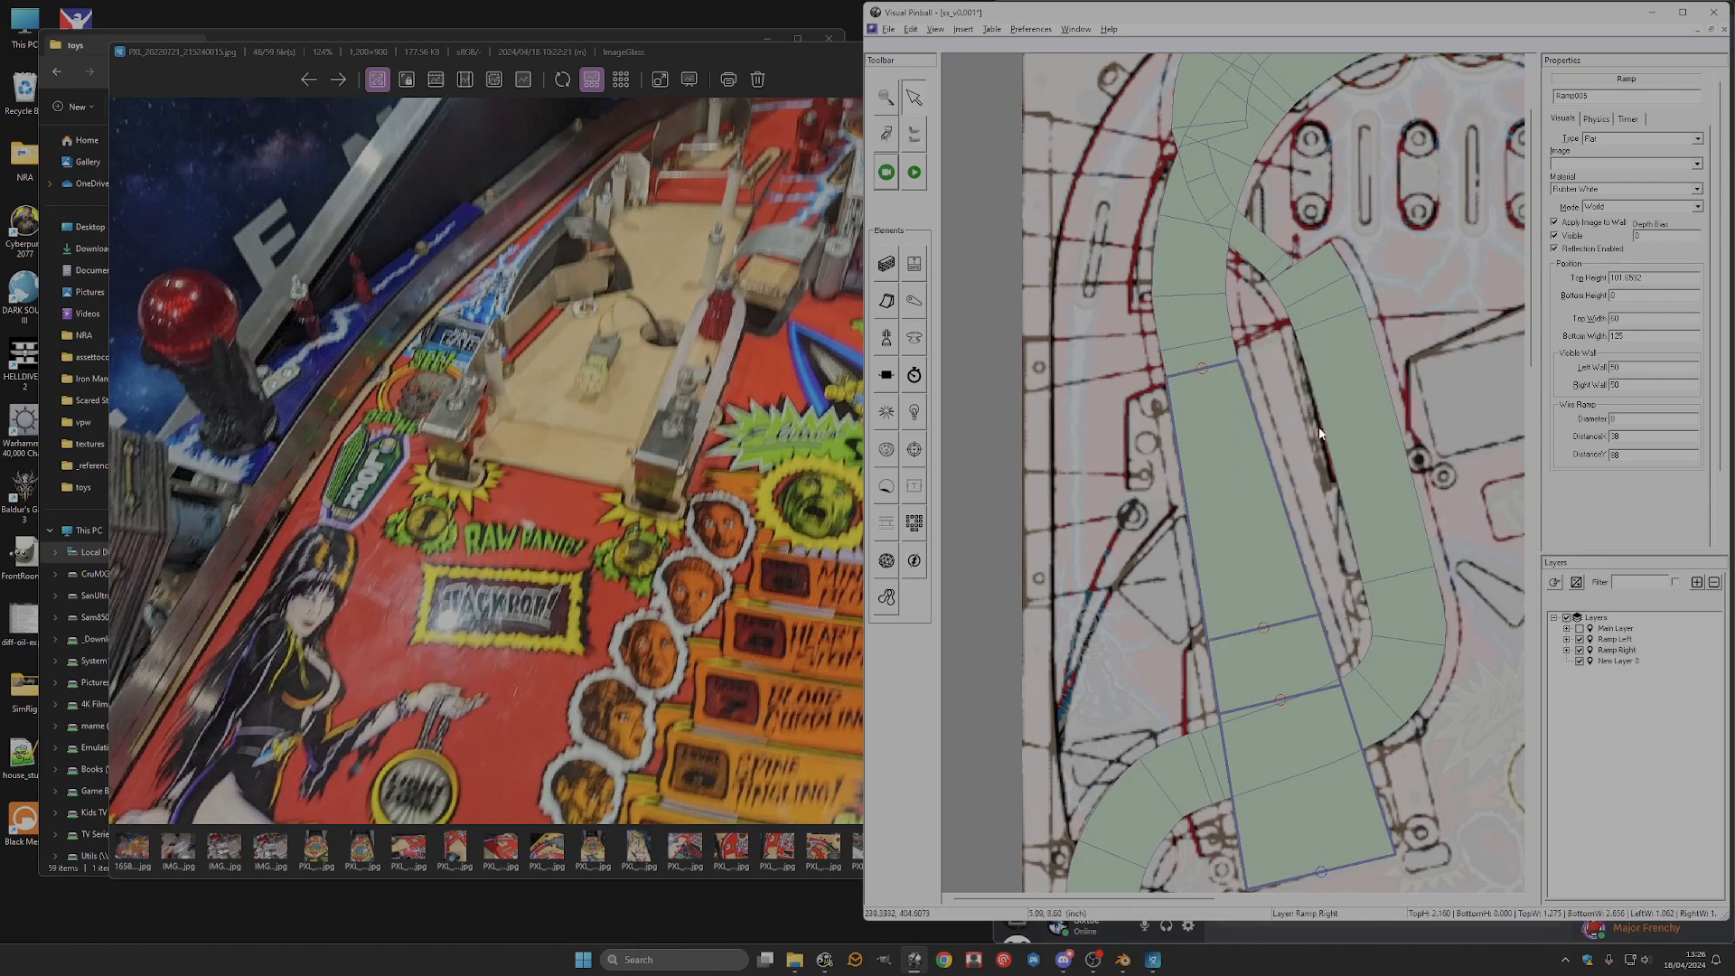
# Compare the heights of the straight entry ramp's two middle control points with the height of Right Ramp Bottom crossing it.
pyautogui.click(1265, 630)
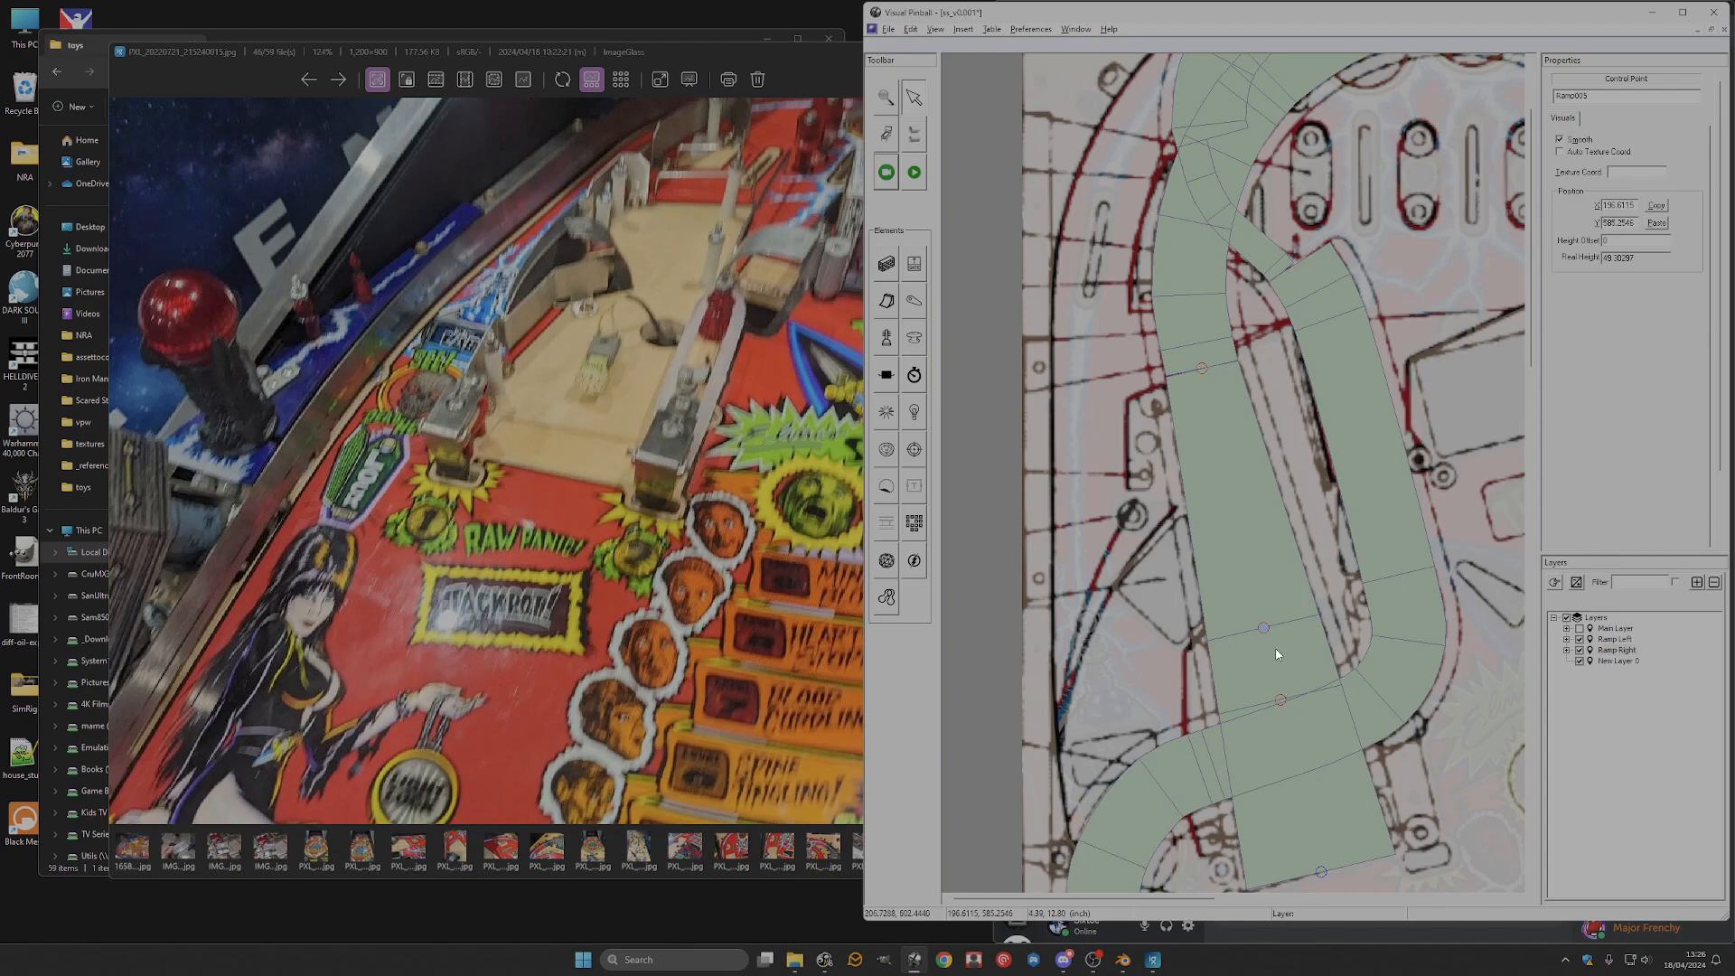
pyautogui.click(1280, 702)
pyautogui.click(1376, 715)
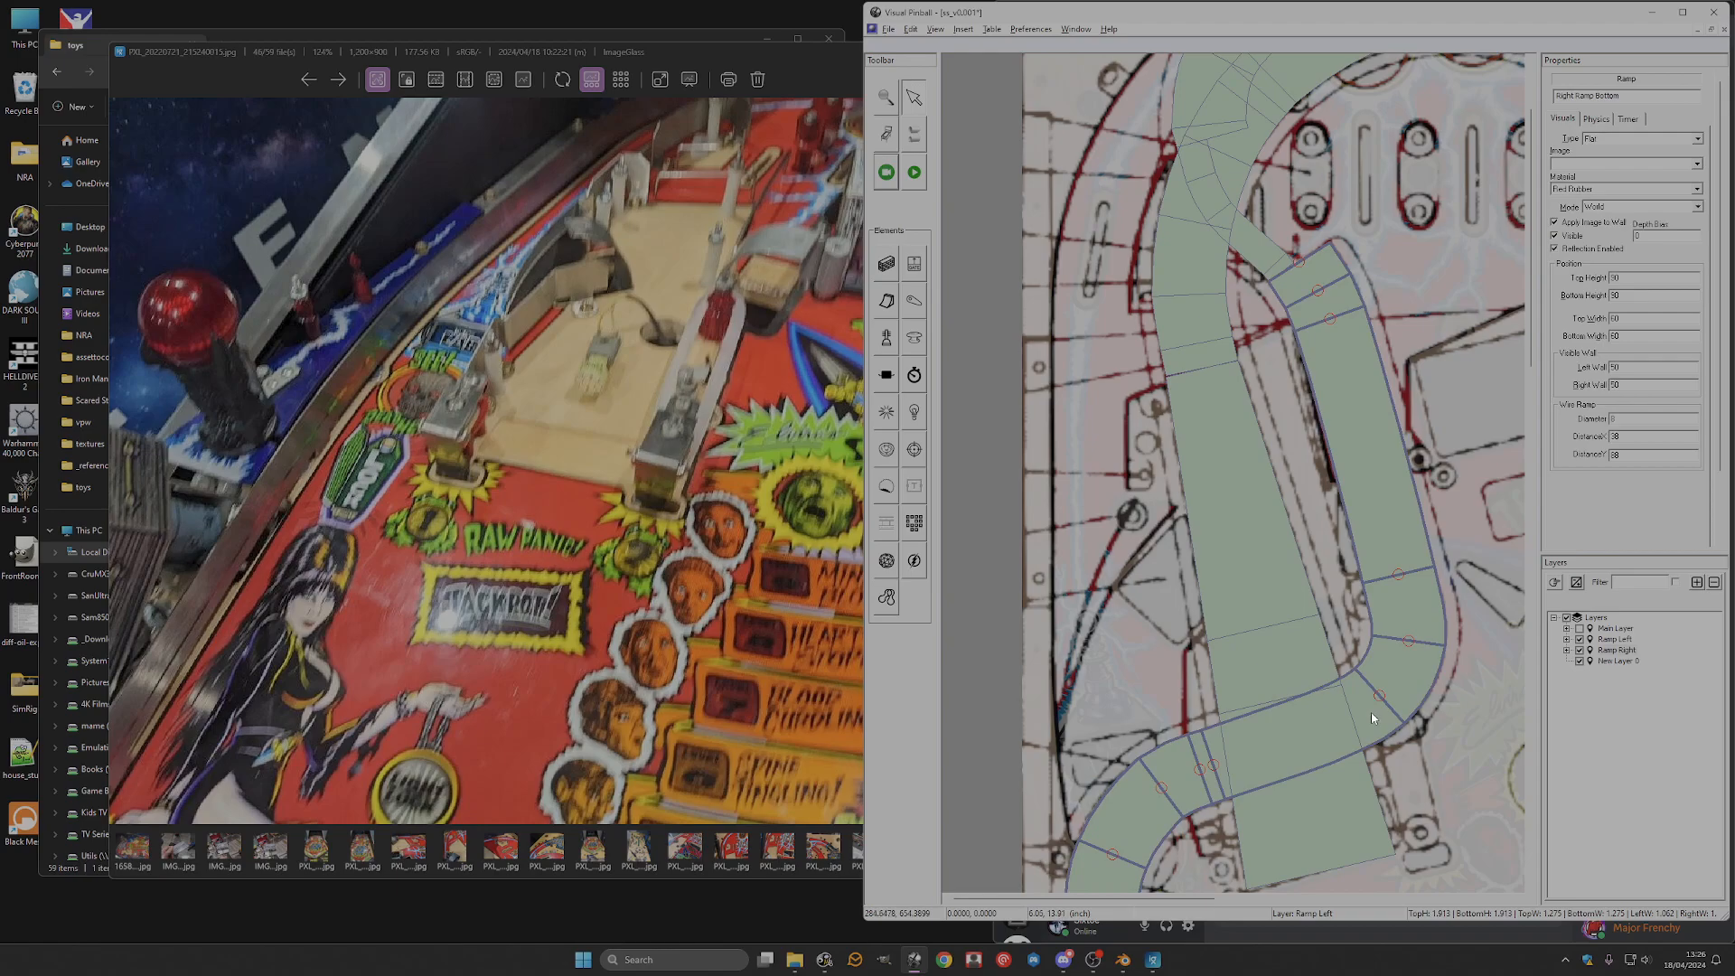
pyautogui.click(1287, 692)
pyautogui.click(1281, 702)
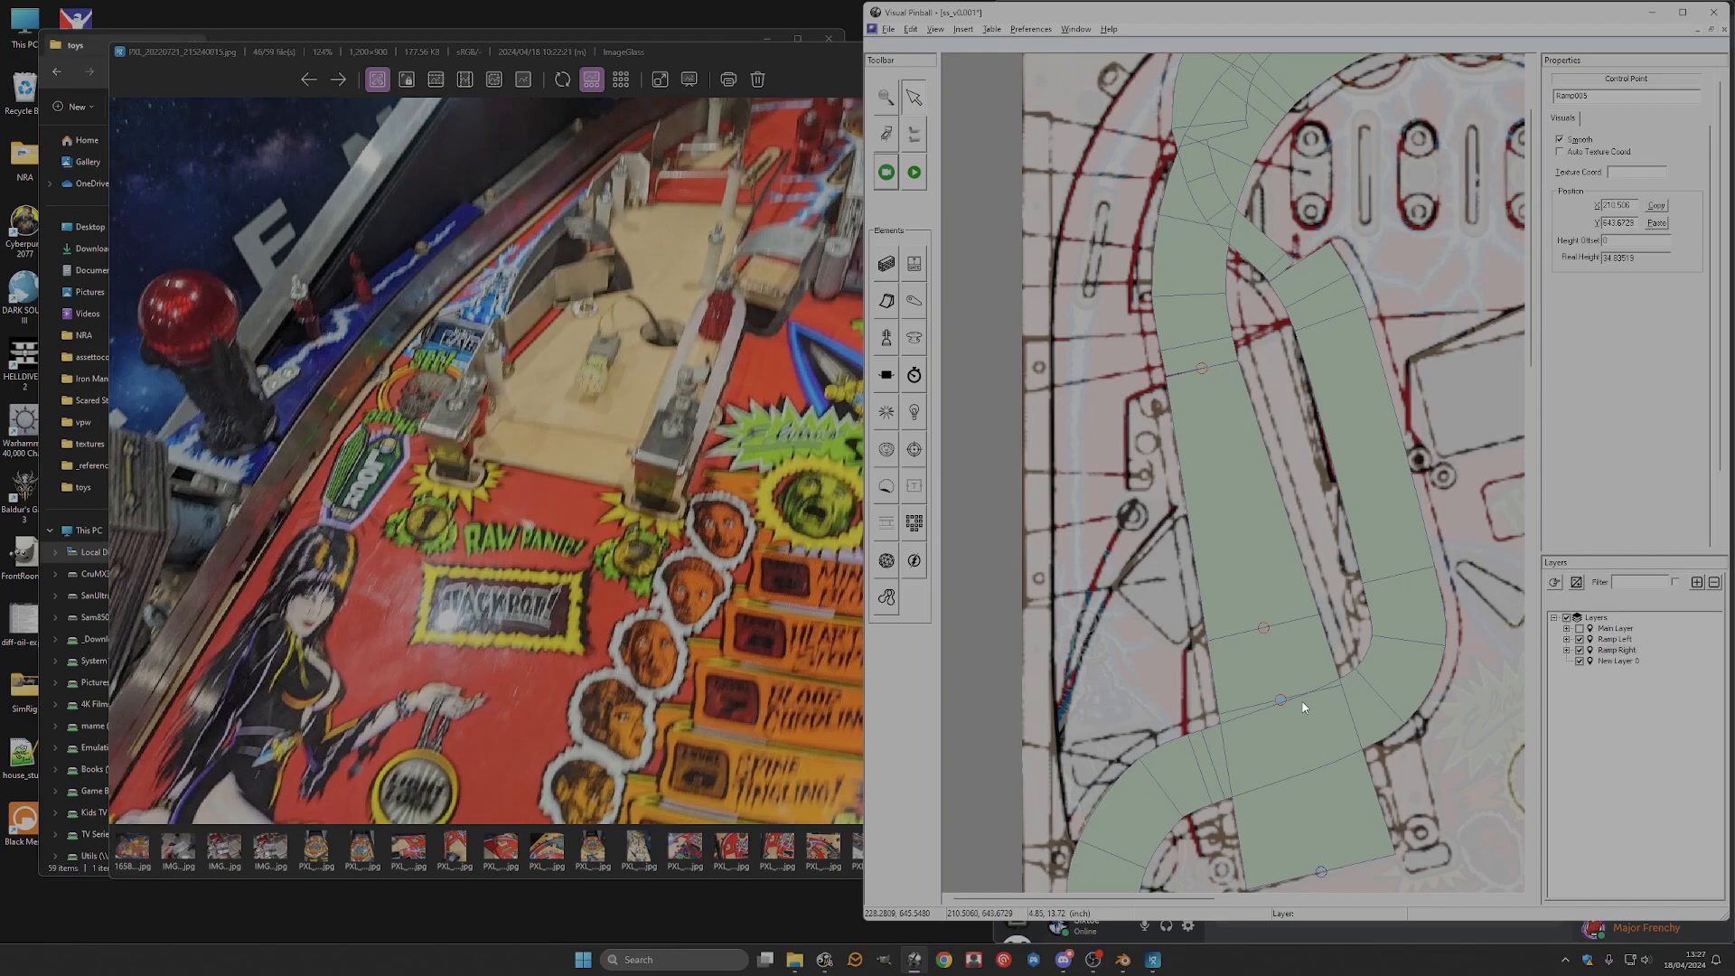
pyautogui.click(1370, 709)
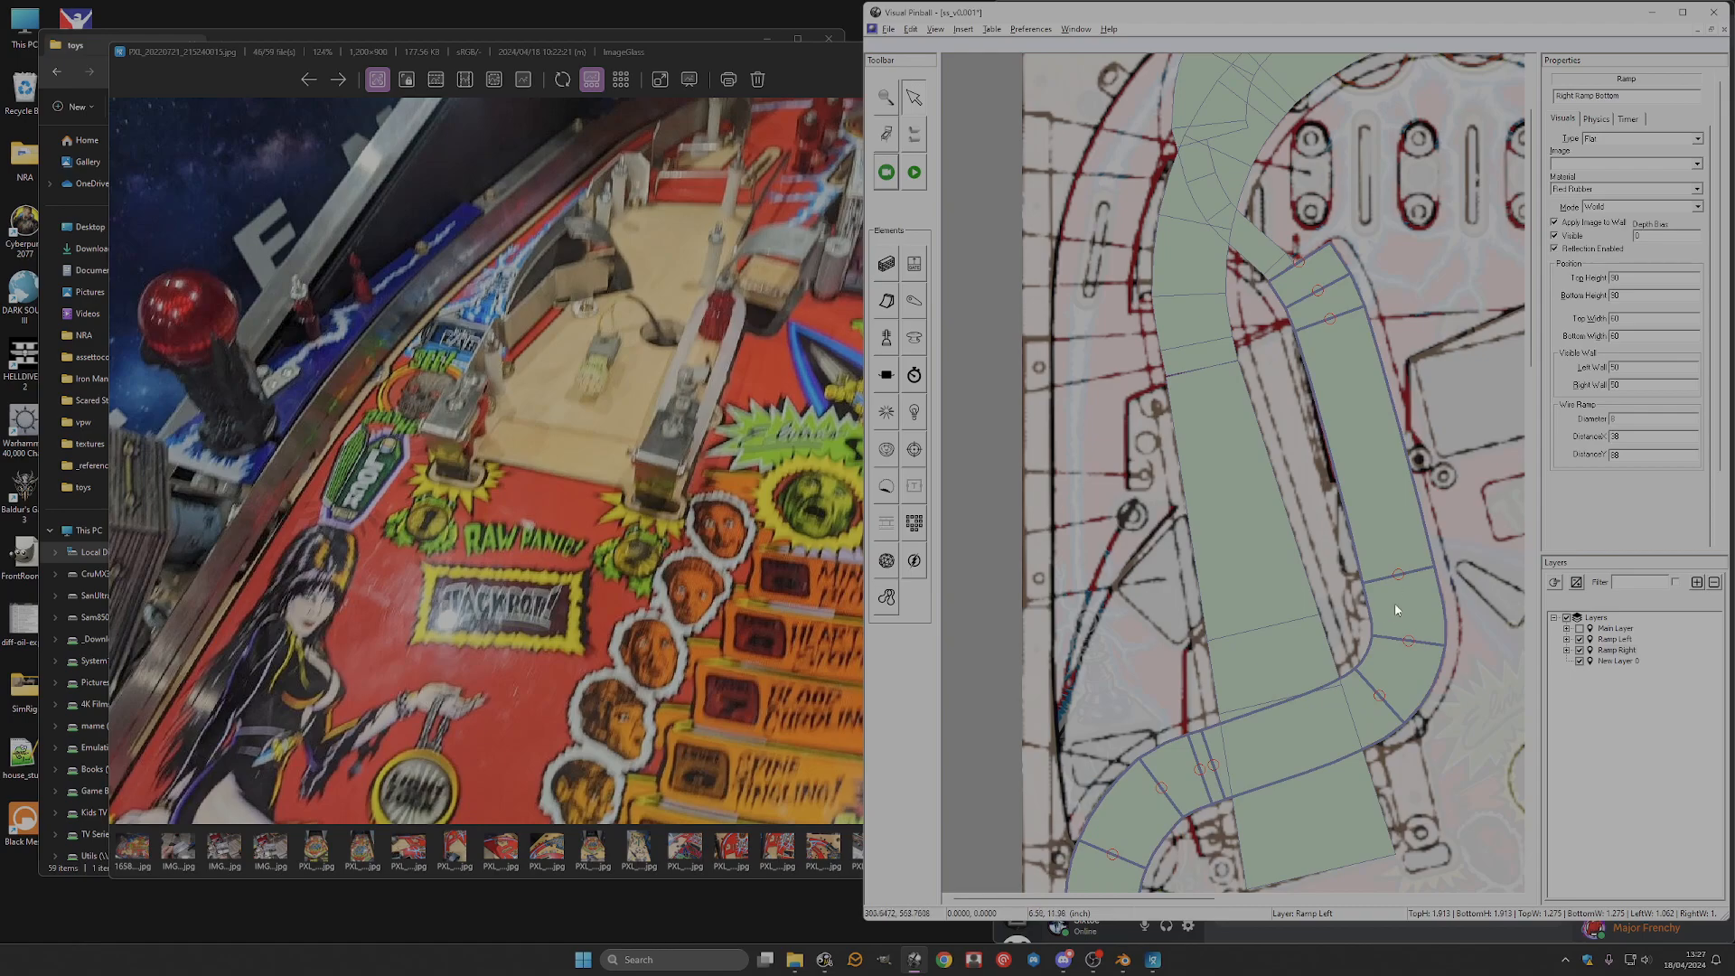
# Compare the height of Ramp_L_Top's control point at the crossing with the heights of Right Ramp Narrow.
pyautogui.scroll(3, 1283, 411)
pyautogui.click(1247, 412)
pyautogui.click(1200, 419)
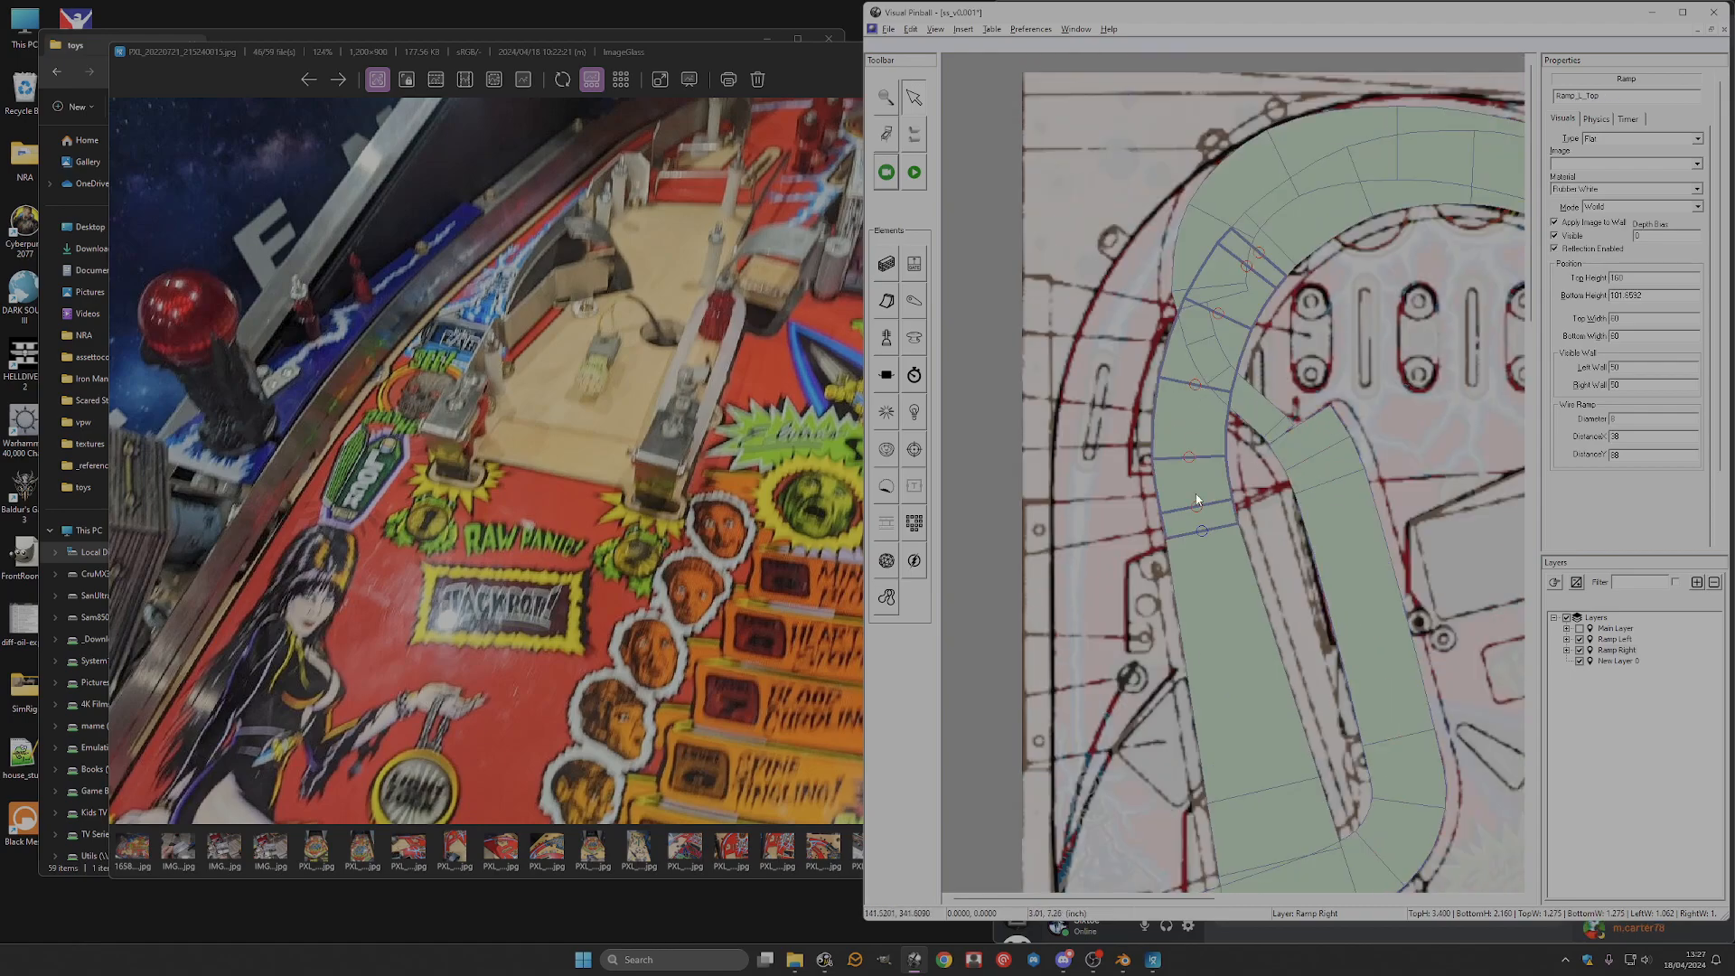
pyautogui.click(1196, 386)
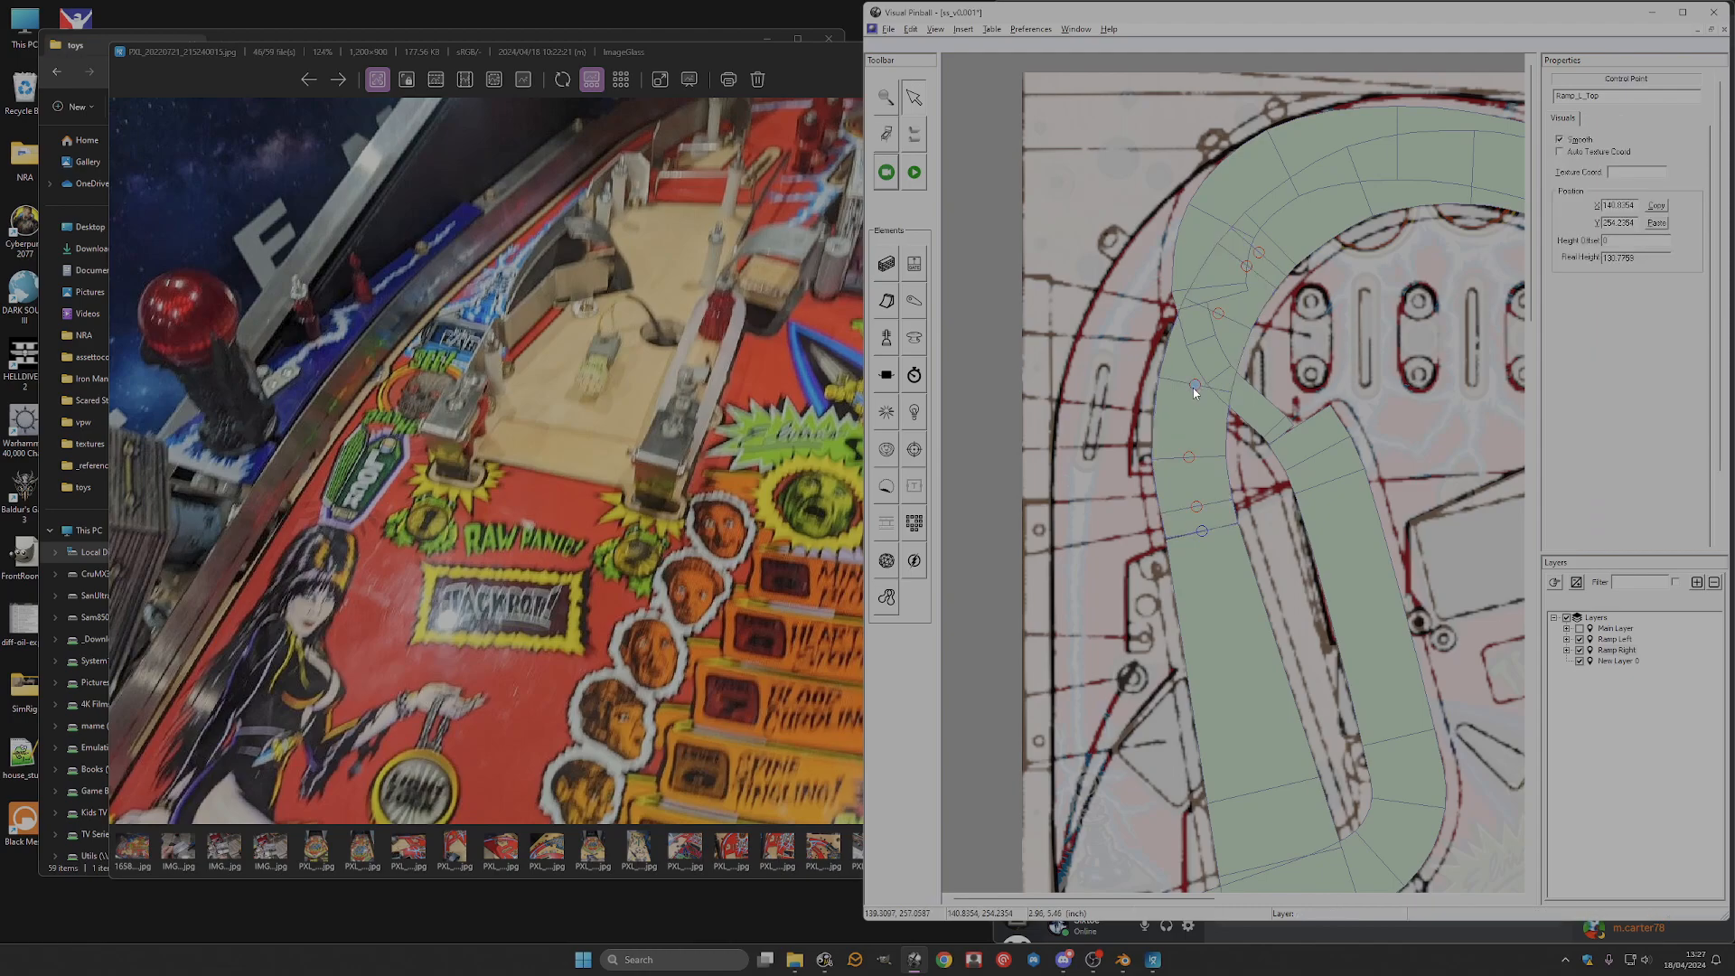
pyautogui.click(1244, 406)
pyautogui.click(1213, 390)
pyautogui.click(1195, 385)
pyautogui.click(1249, 399)
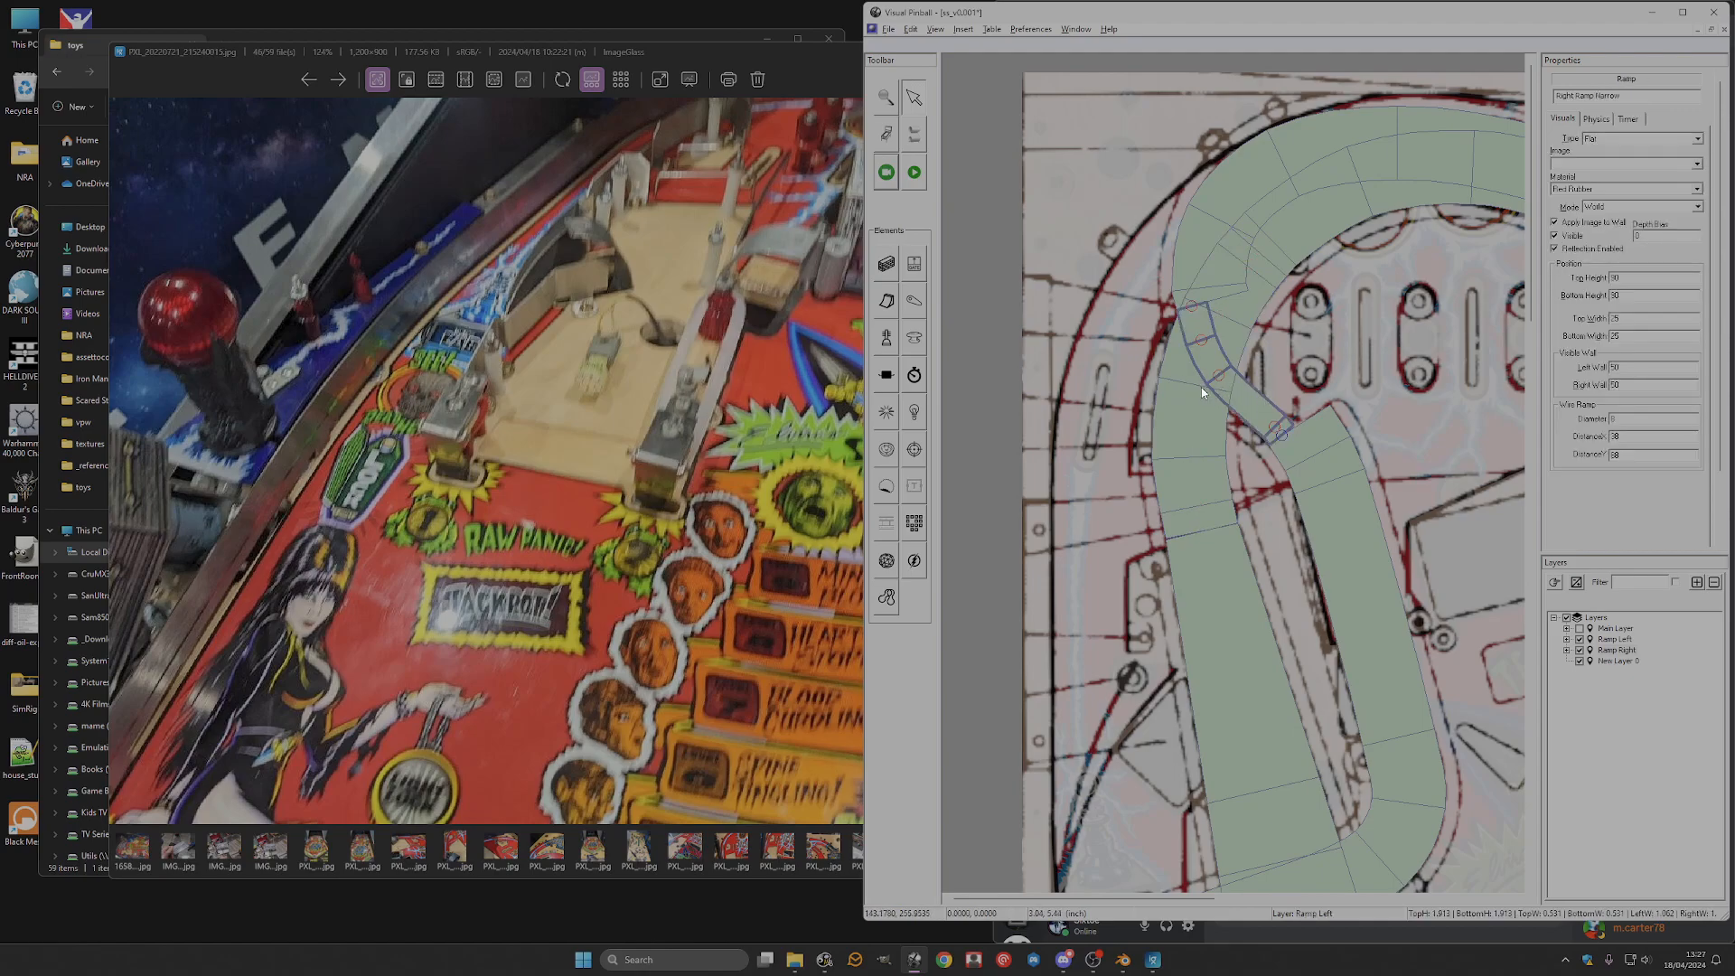
# Delete the two middle control points of the straight entry ramp, keeping only its end points.
pyautogui.scroll(-2, 1210, 381)
pyautogui.scroll(3, 1185, 531)
pyautogui.click(1059, 578)
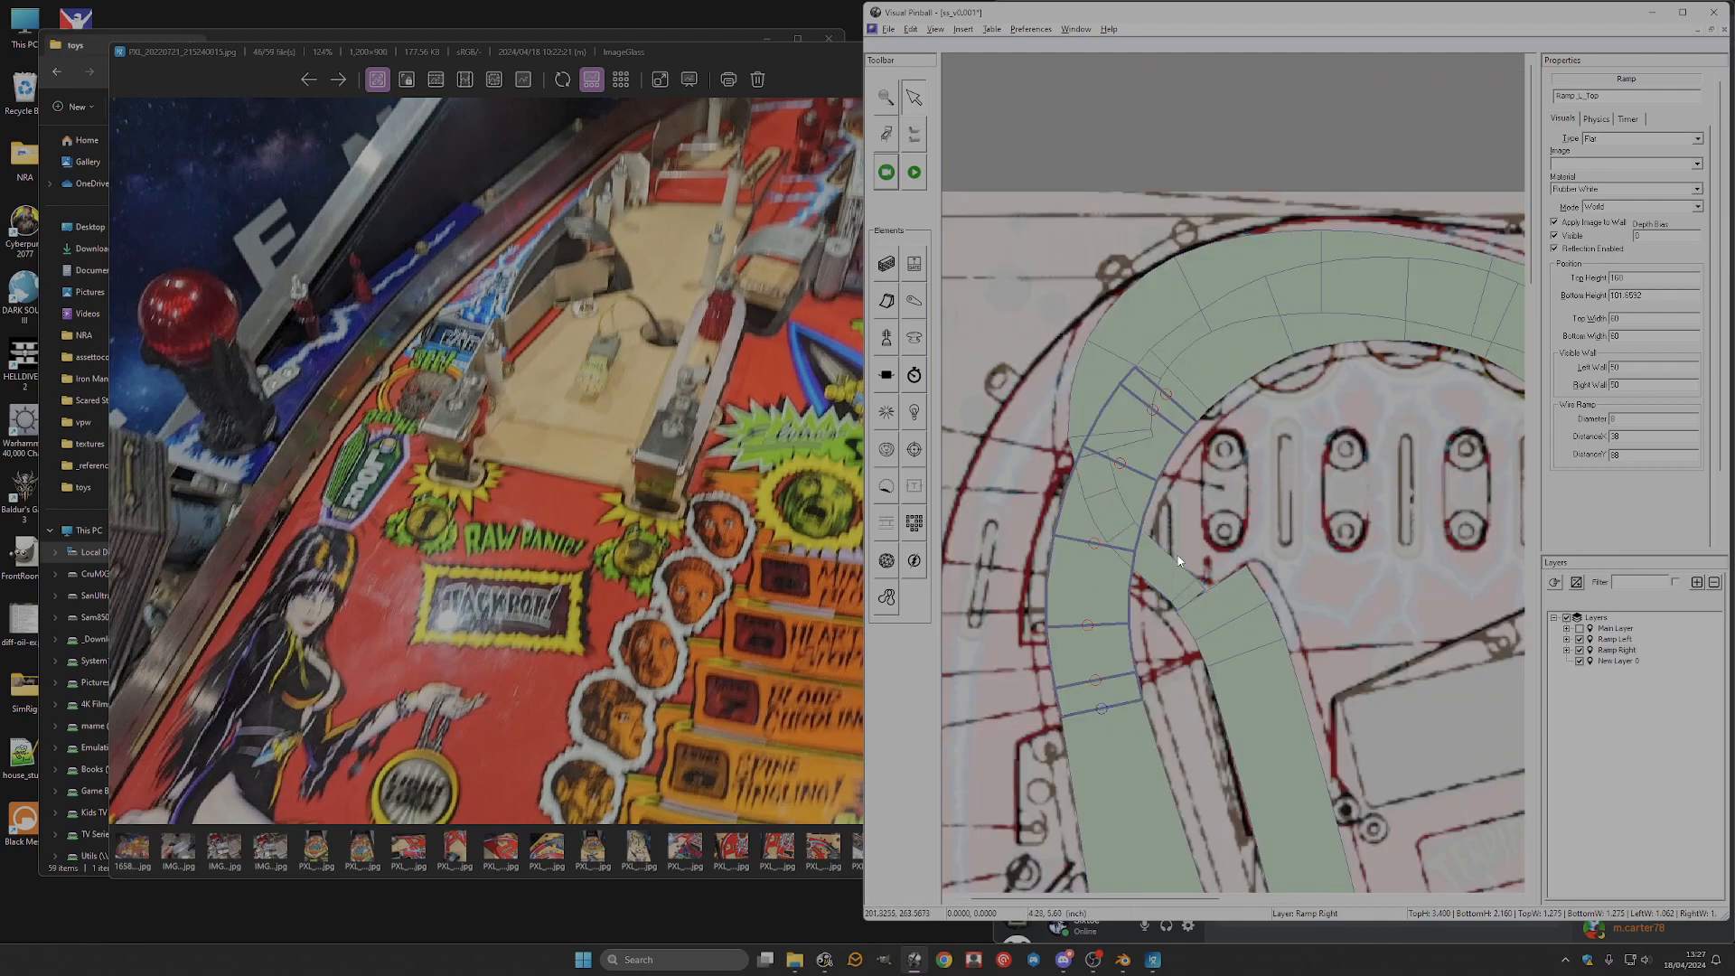
pyautogui.scroll(-2, 1177, 556)
pyautogui.scroll(1, 1183, 544)
pyautogui.scroll(-2, 1194, 540)
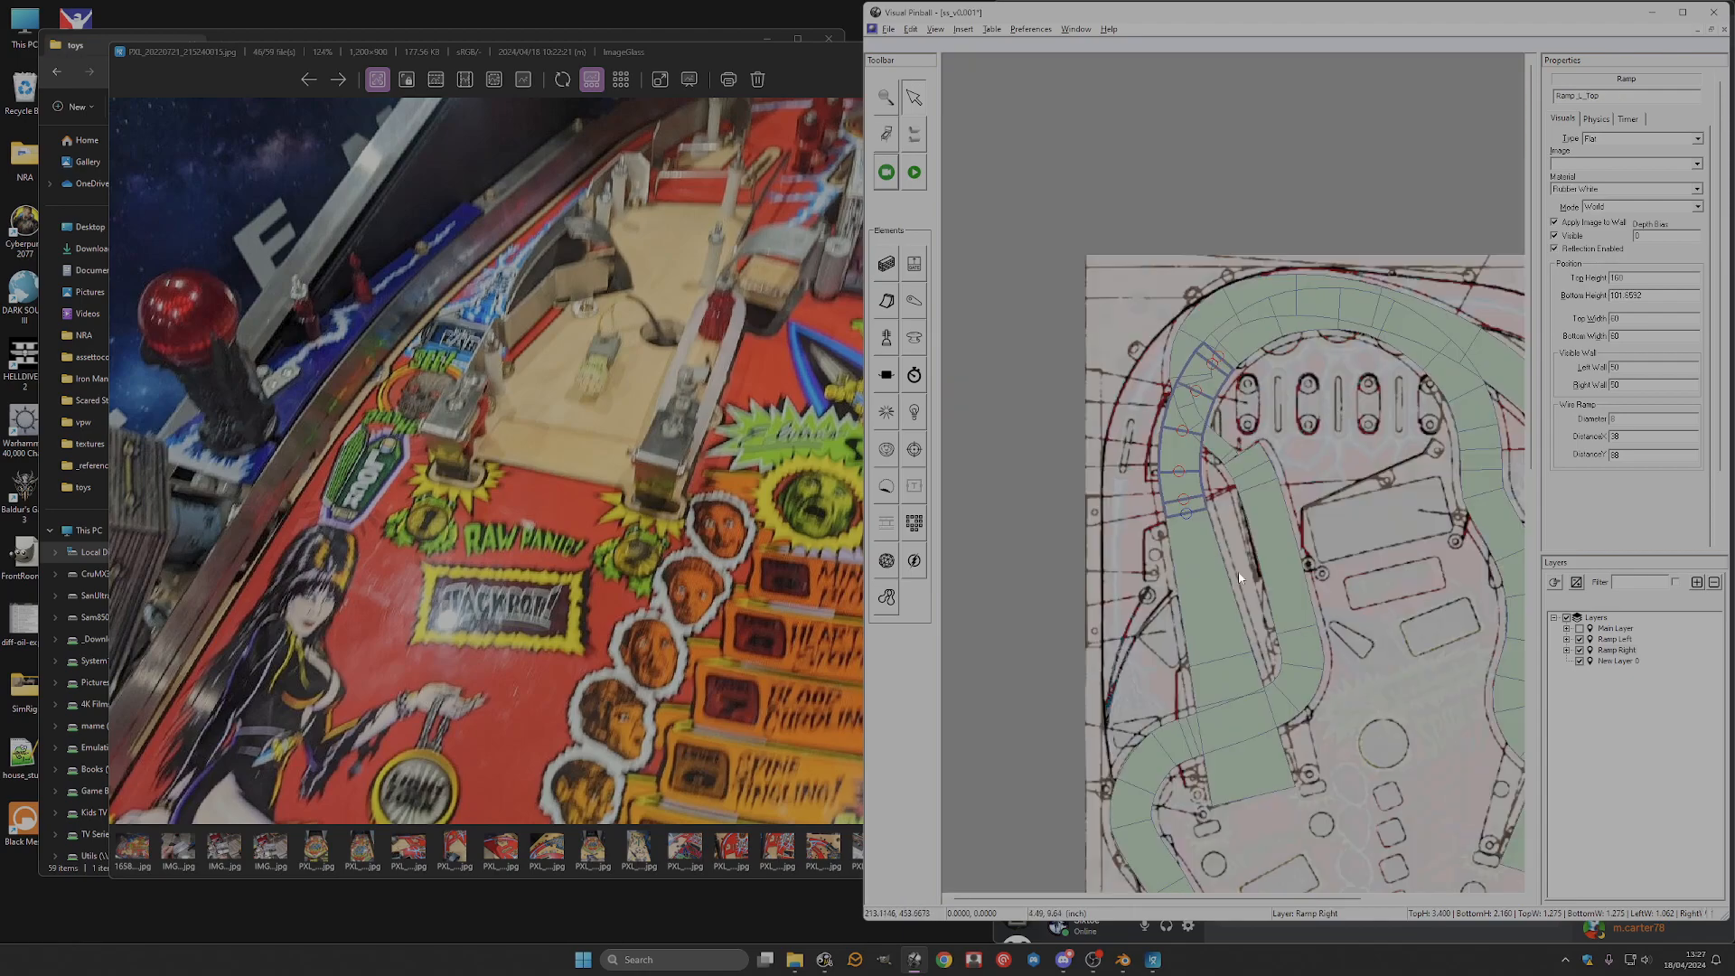
pyautogui.scroll(2, 1284, 650)
pyautogui.click(1156, 520)
pyautogui.click(1149, 494)
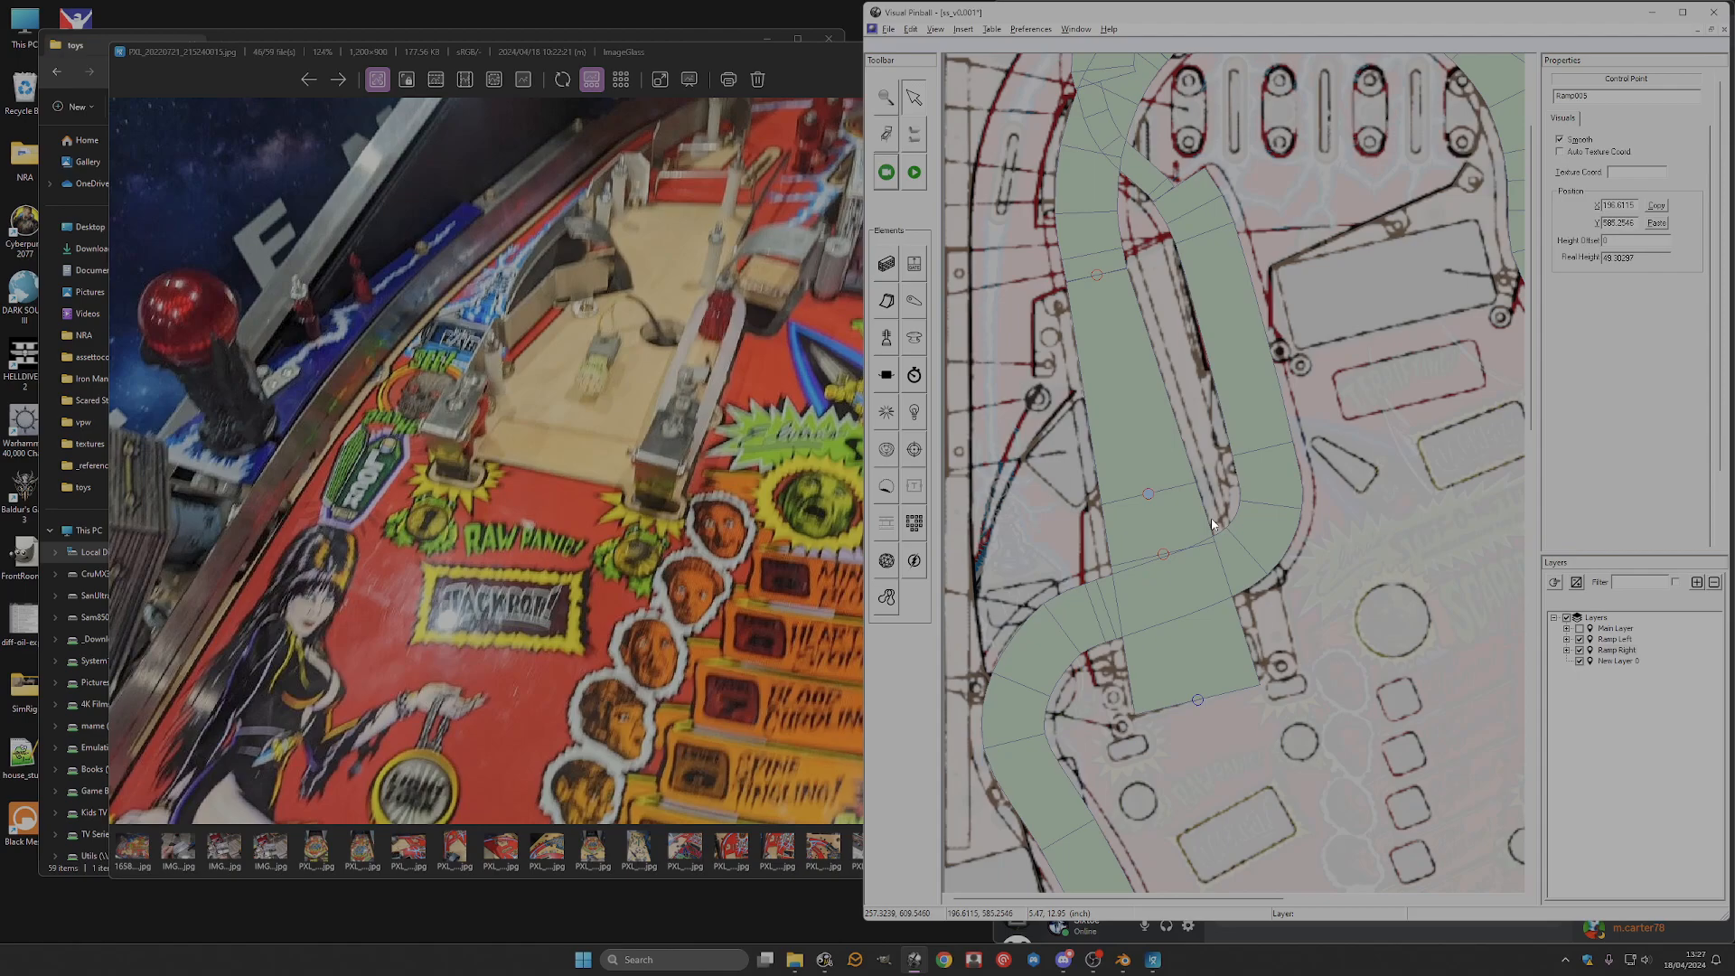
pyautogui.click(1162, 555)
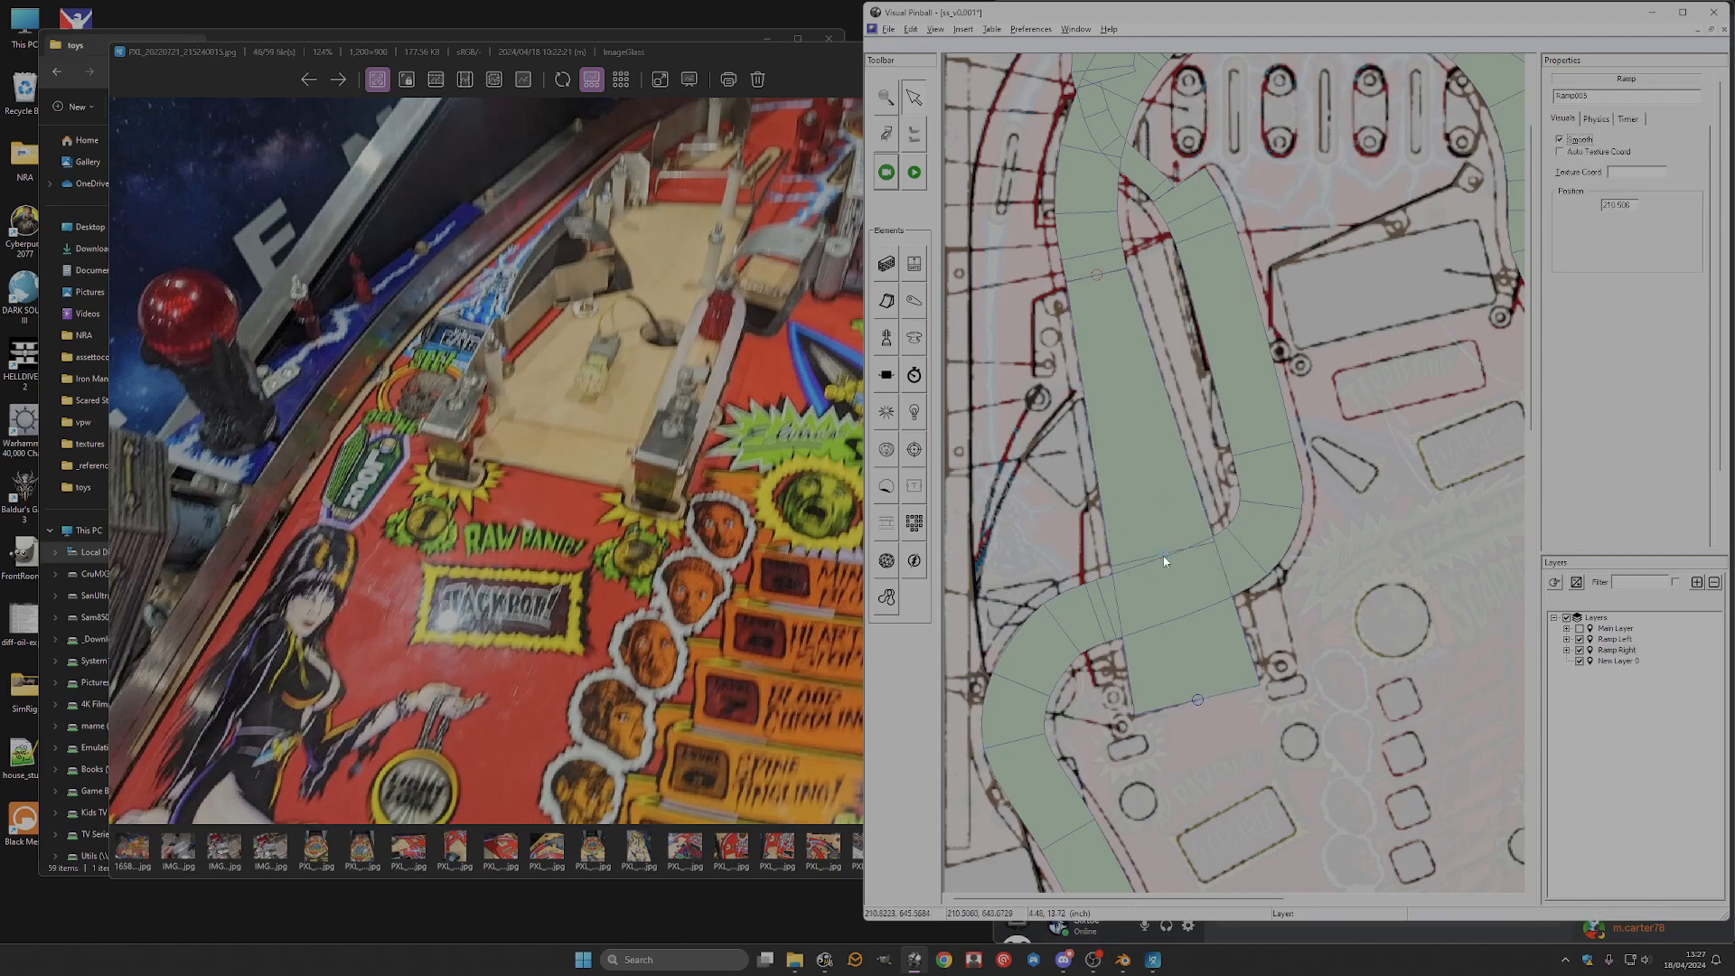
pyautogui.press('Delete')
# Extend Ramp_L_Top over the straight entry ramp by giving its lowest control point the copied position of the entry ramp's lower end point.
pyautogui.scroll(3, 1311, 340)
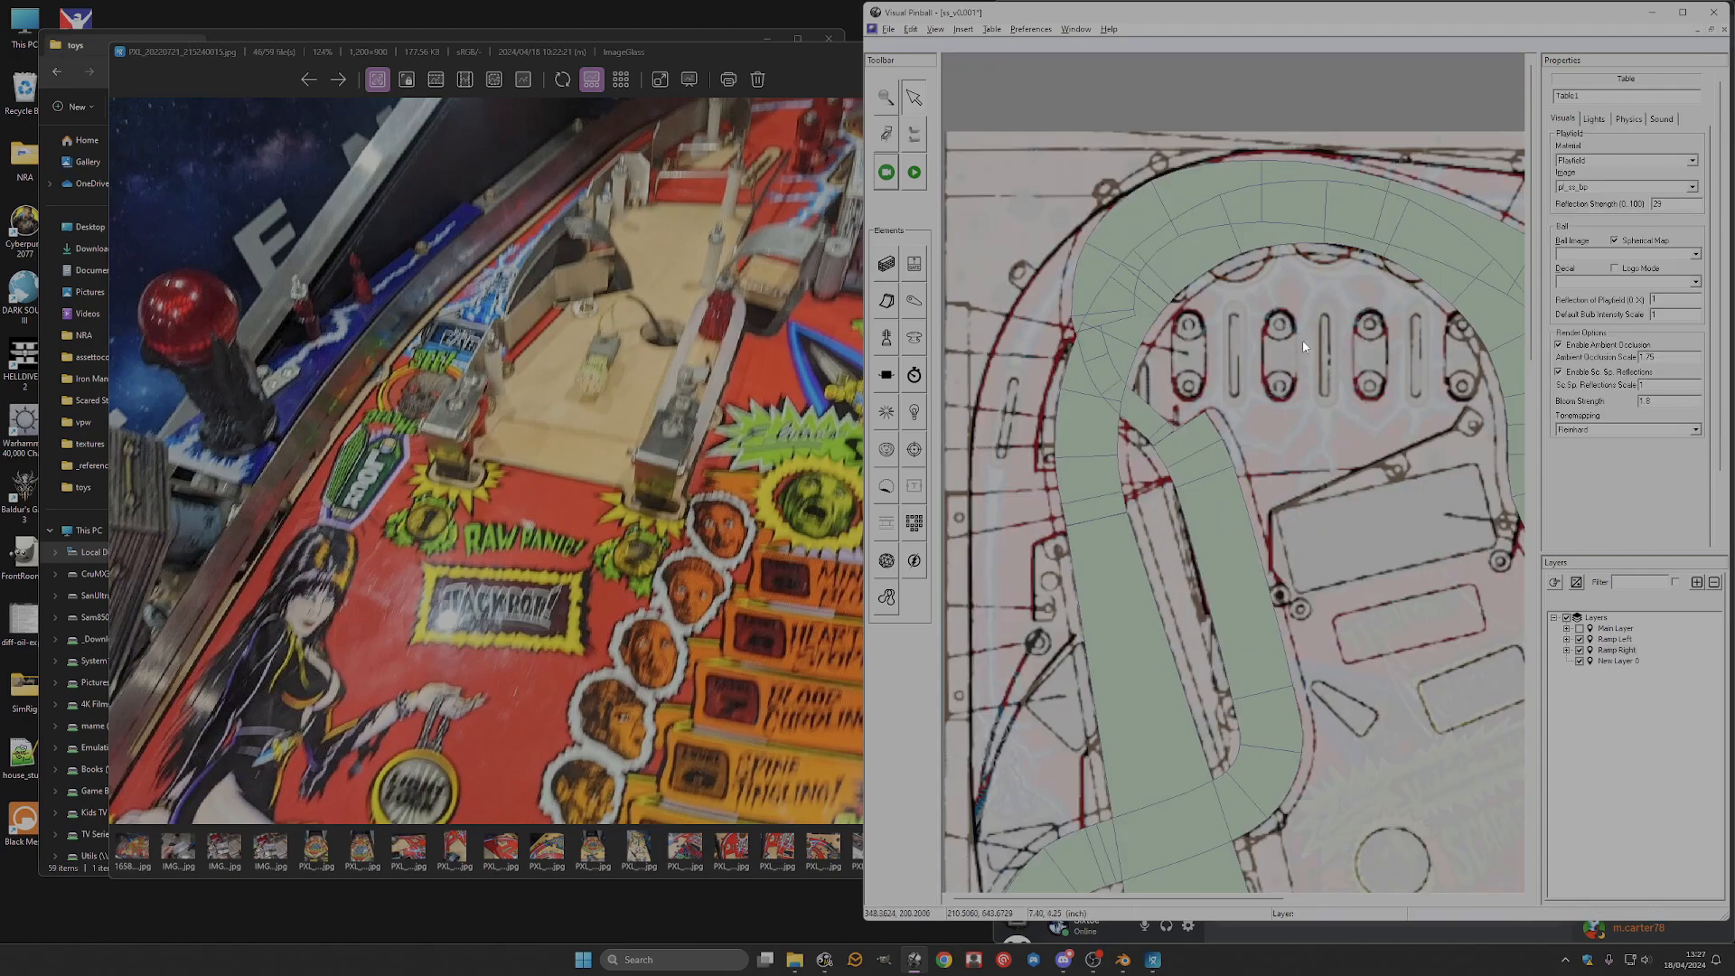
pyautogui.click(1072, 458)
pyautogui.scroll(-1, 1077, 459)
pyautogui.scroll(-1, 1103, 473)
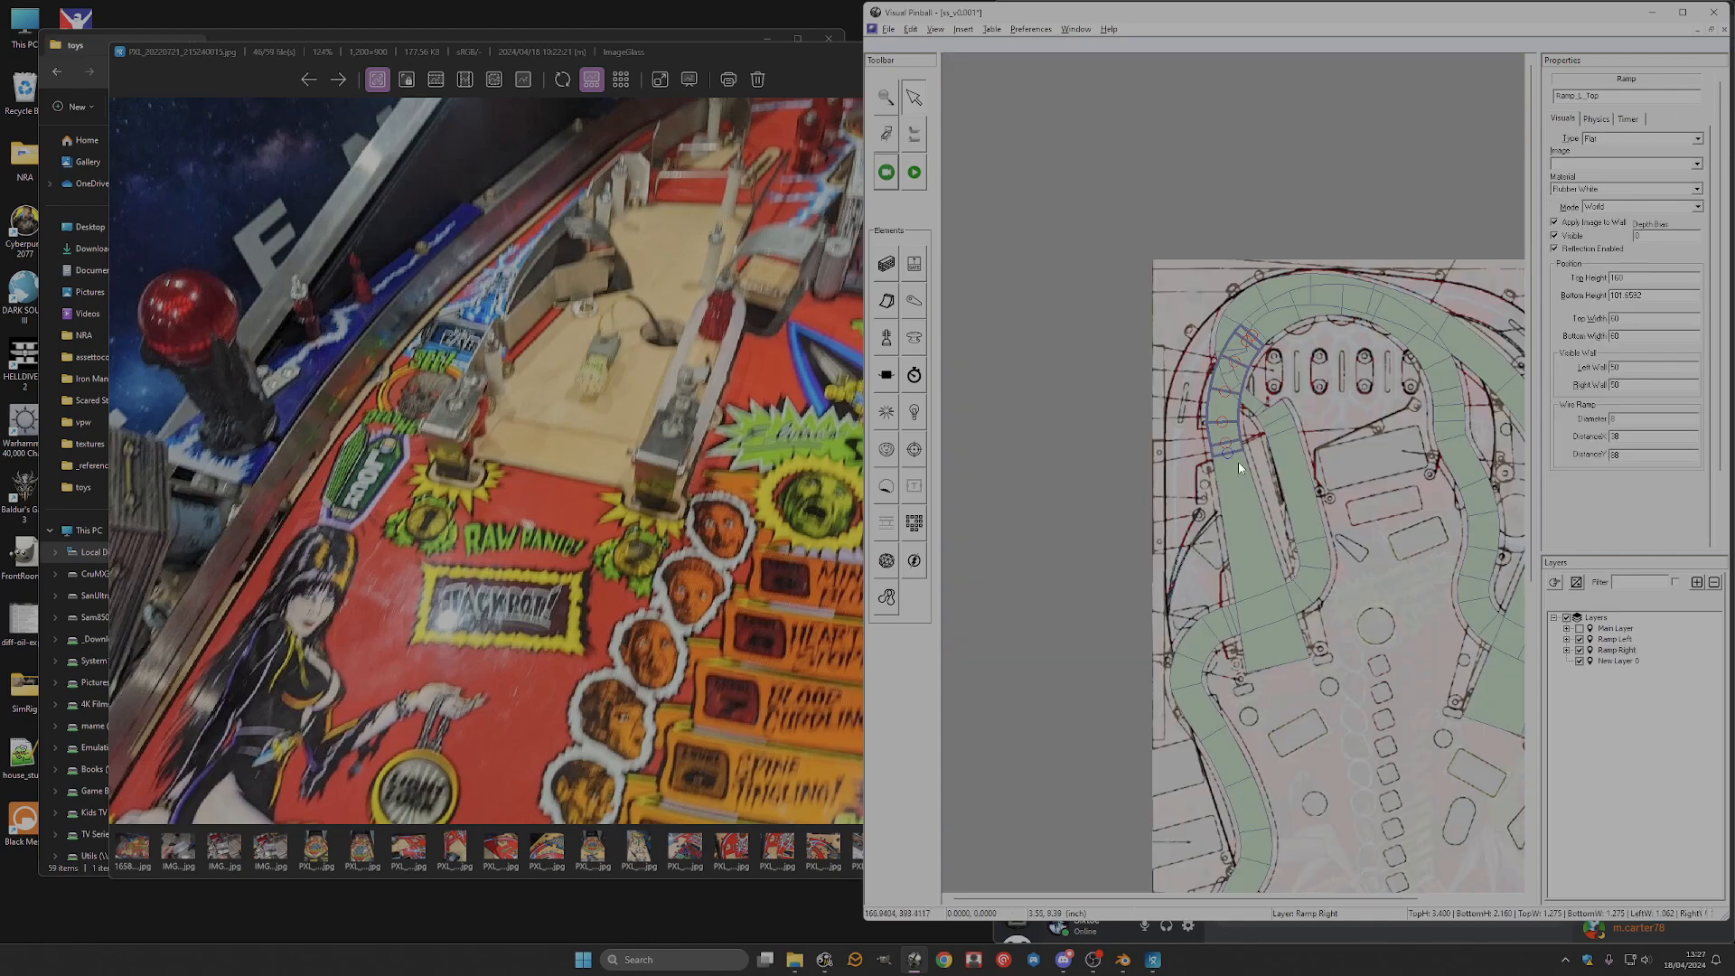
pyautogui.scroll(1, 1322, 383)
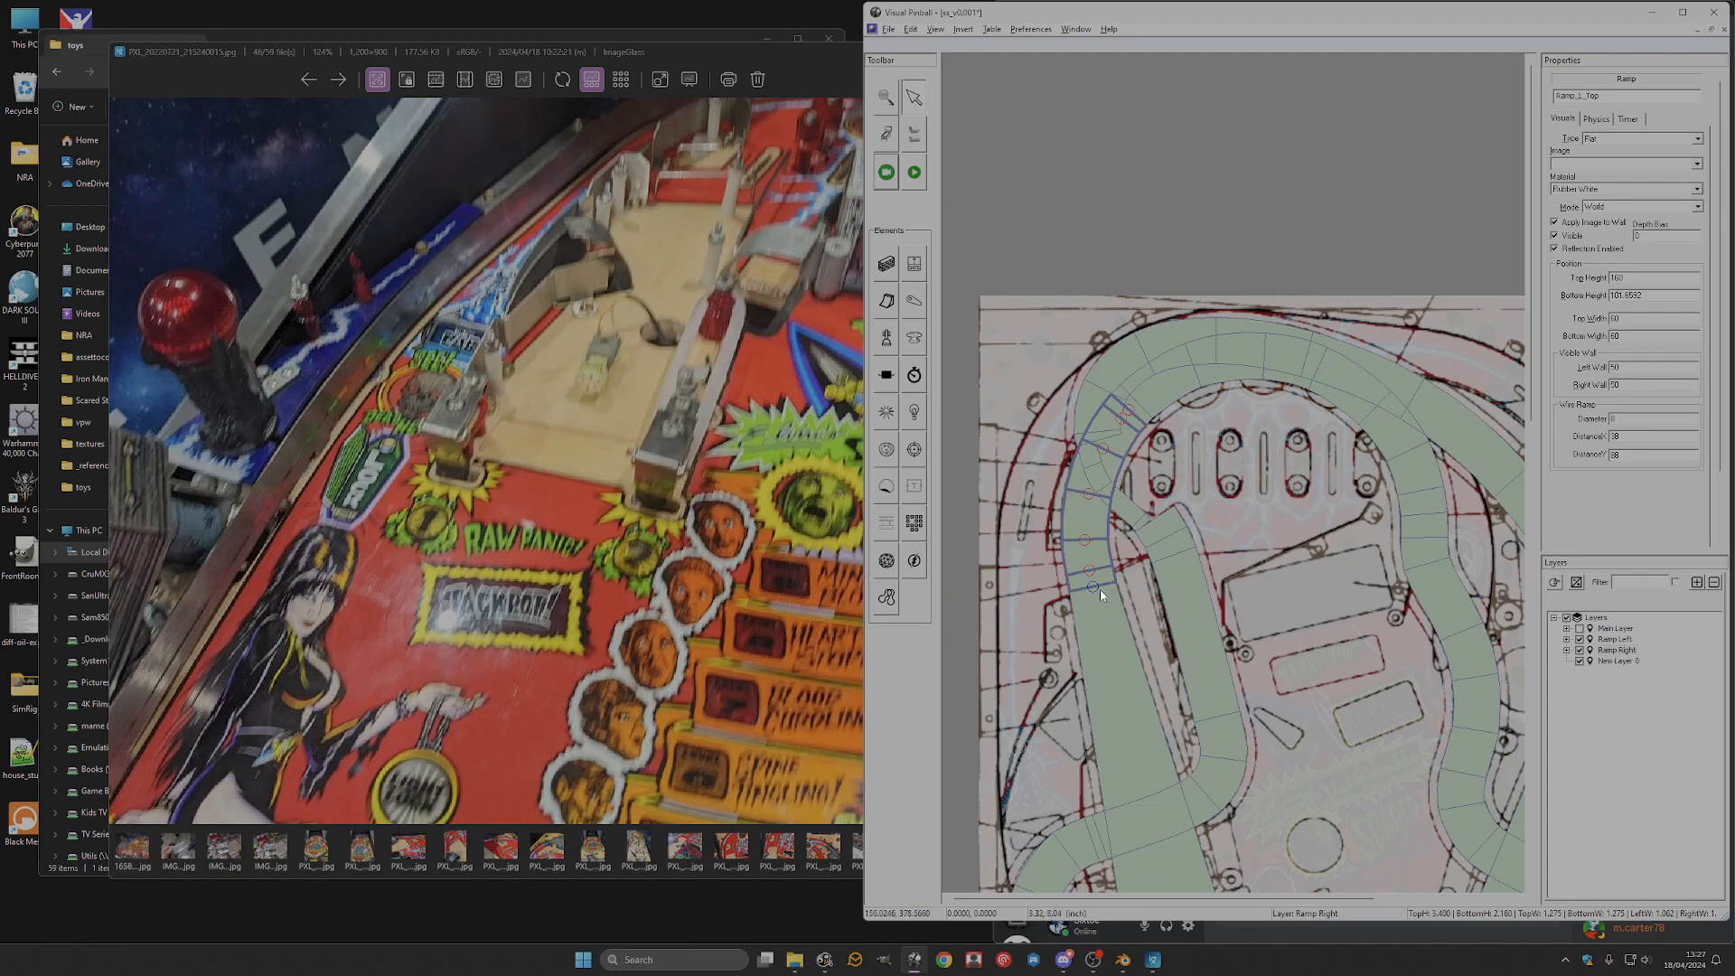
pyautogui.scroll(-3, 1185, 602)
pyautogui.click(1167, 657)
pyautogui.click(1169, 660)
pyautogui.click(1657, 207)
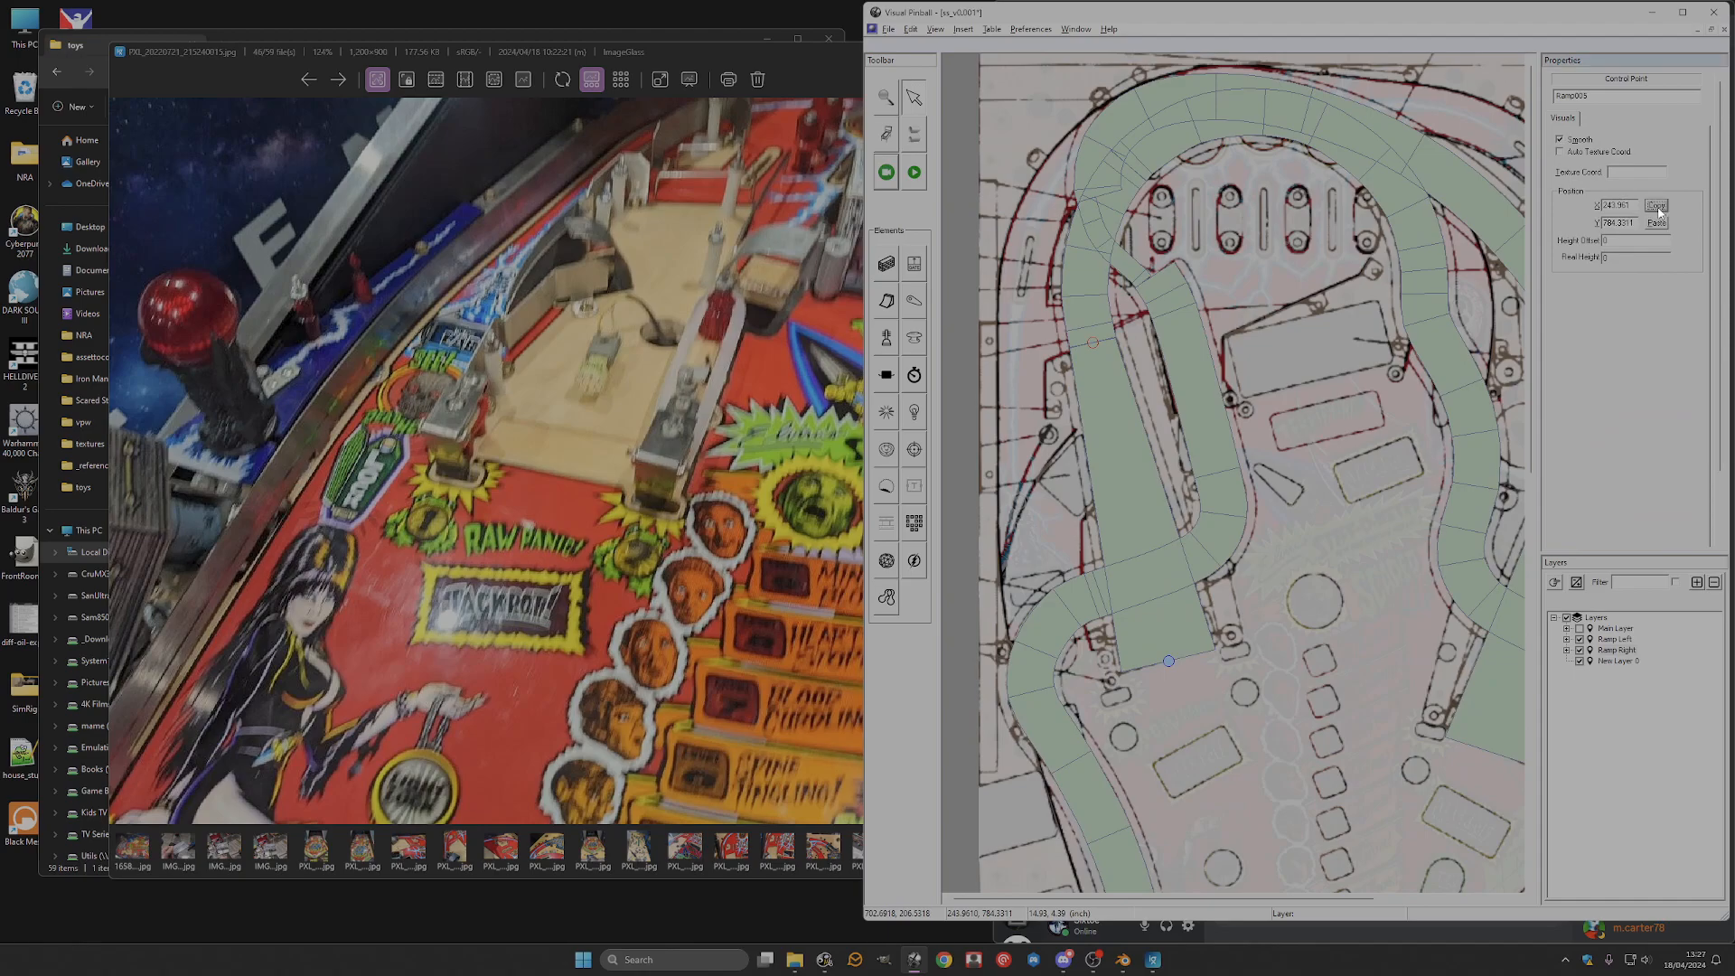
pyautogui.click(1093, 342)
pyautogui.click(1092, 342)
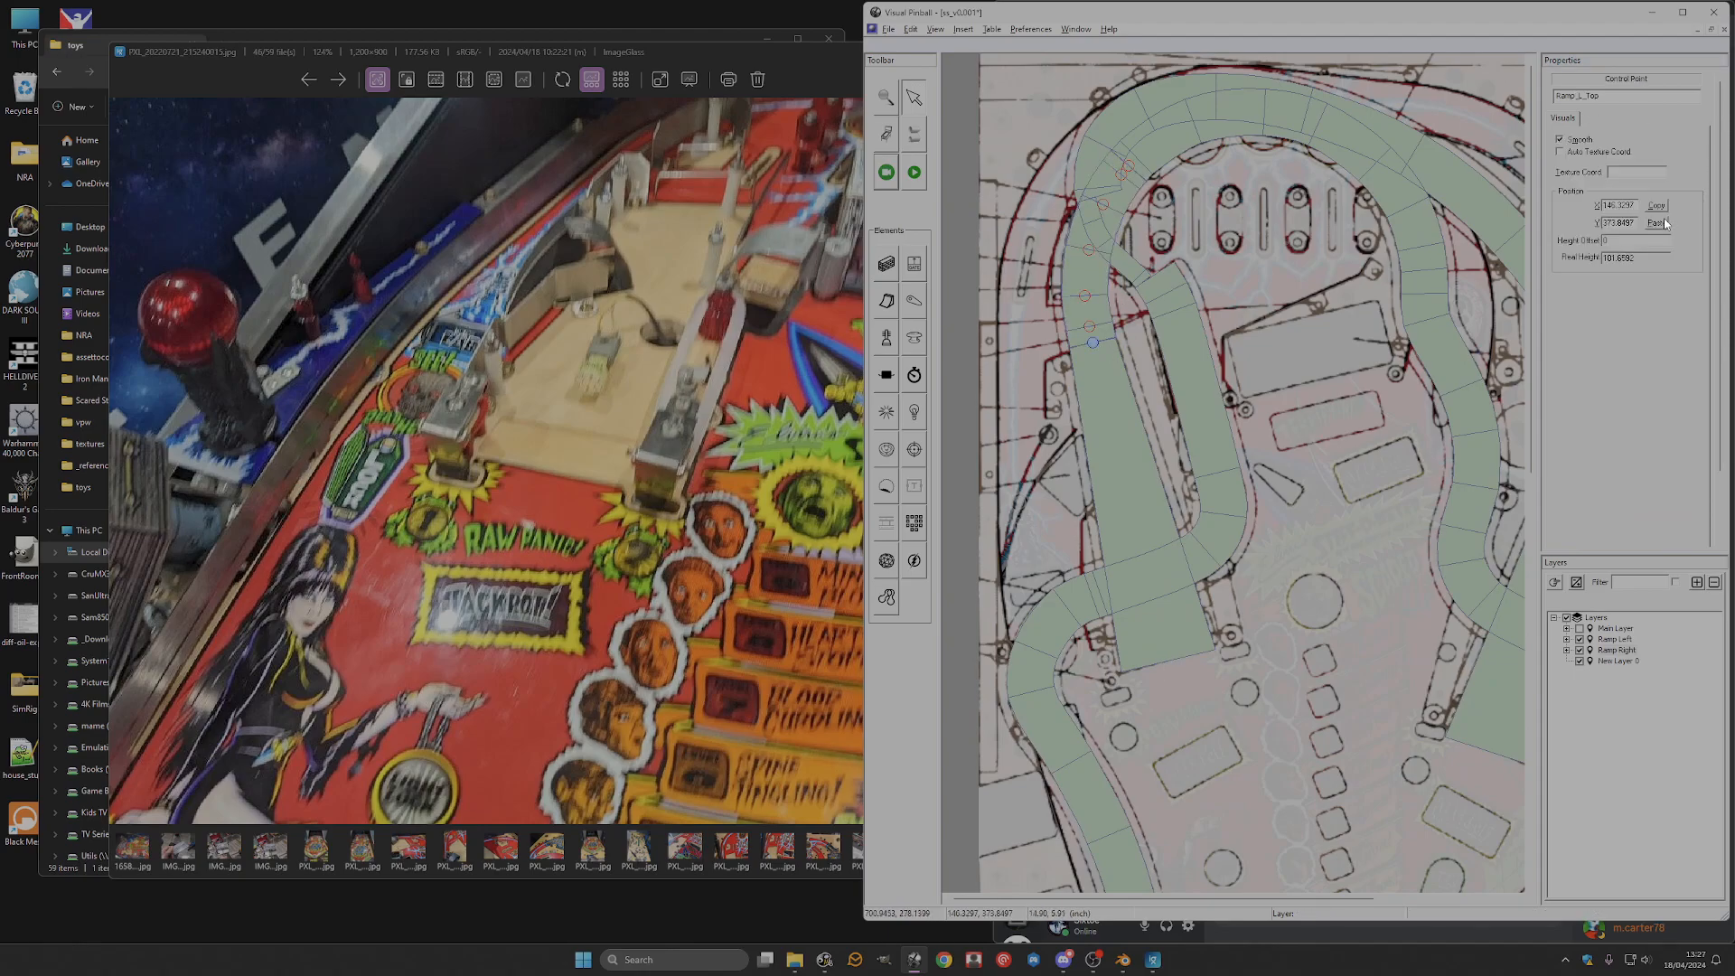
pyautogui.click(1209, 625)
pyautogui.click(1164, 656)
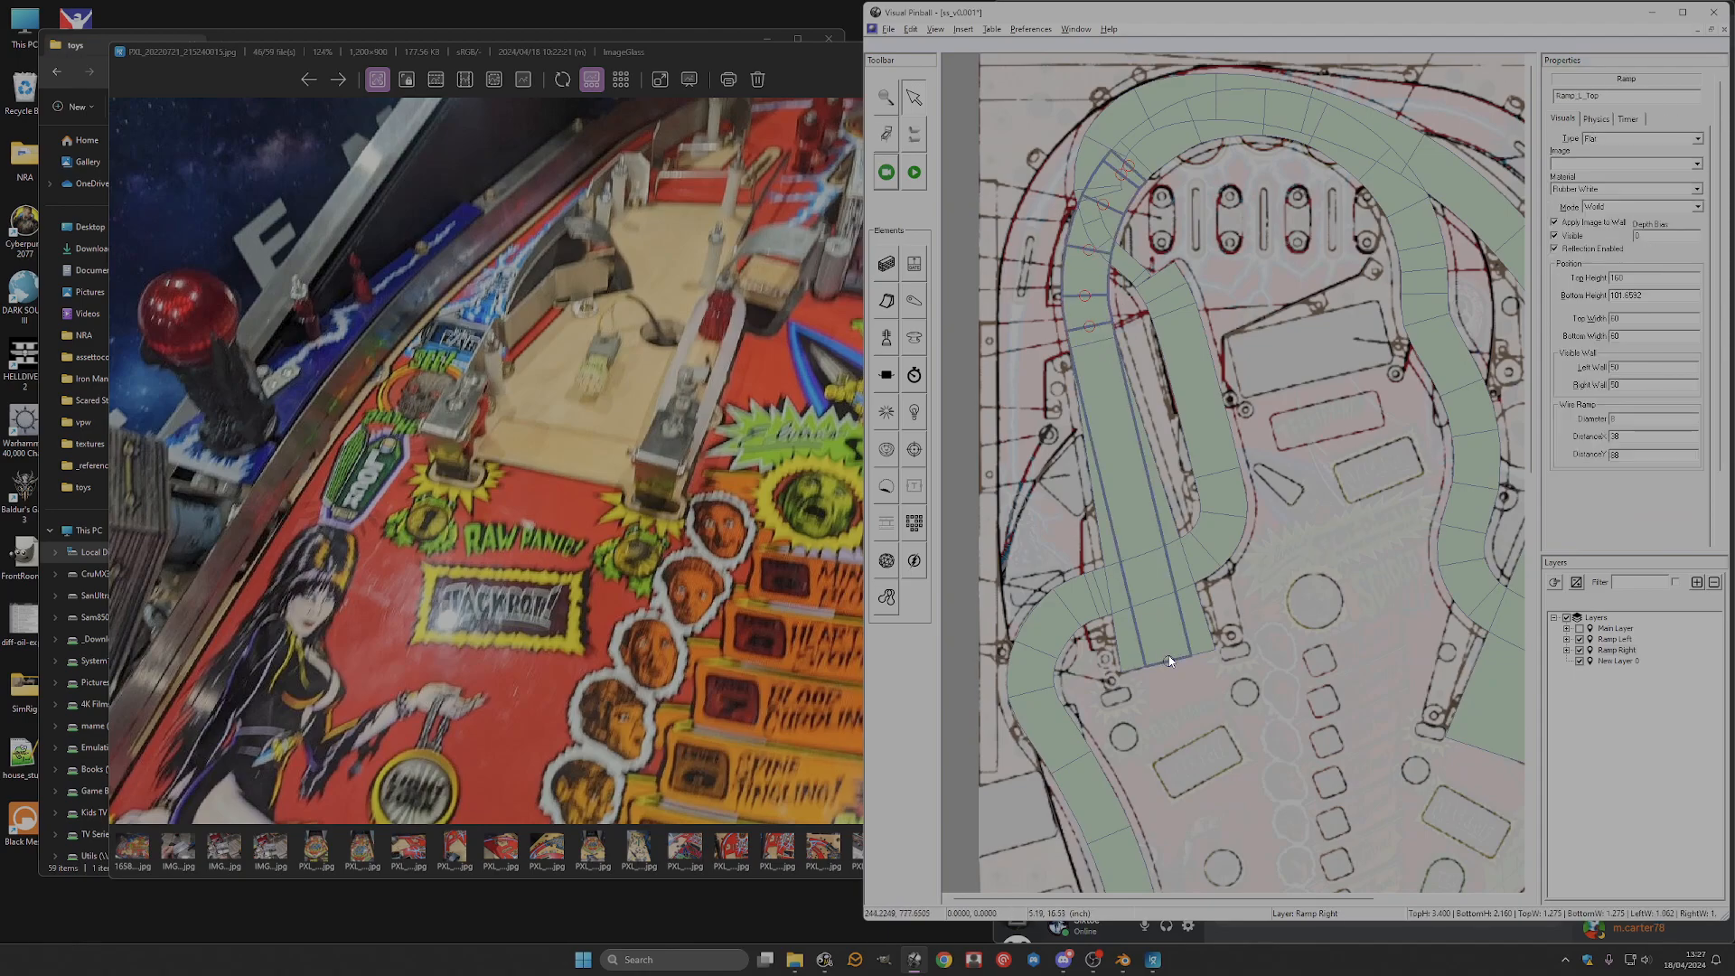
pyautogui.click(1168, 661)
# Set Ramp_L_Top's bottom height to 0.
pyautogui.click(1126, 513)
pyautogui.doubleClick(1657, 294)
pyautogui.write('0')
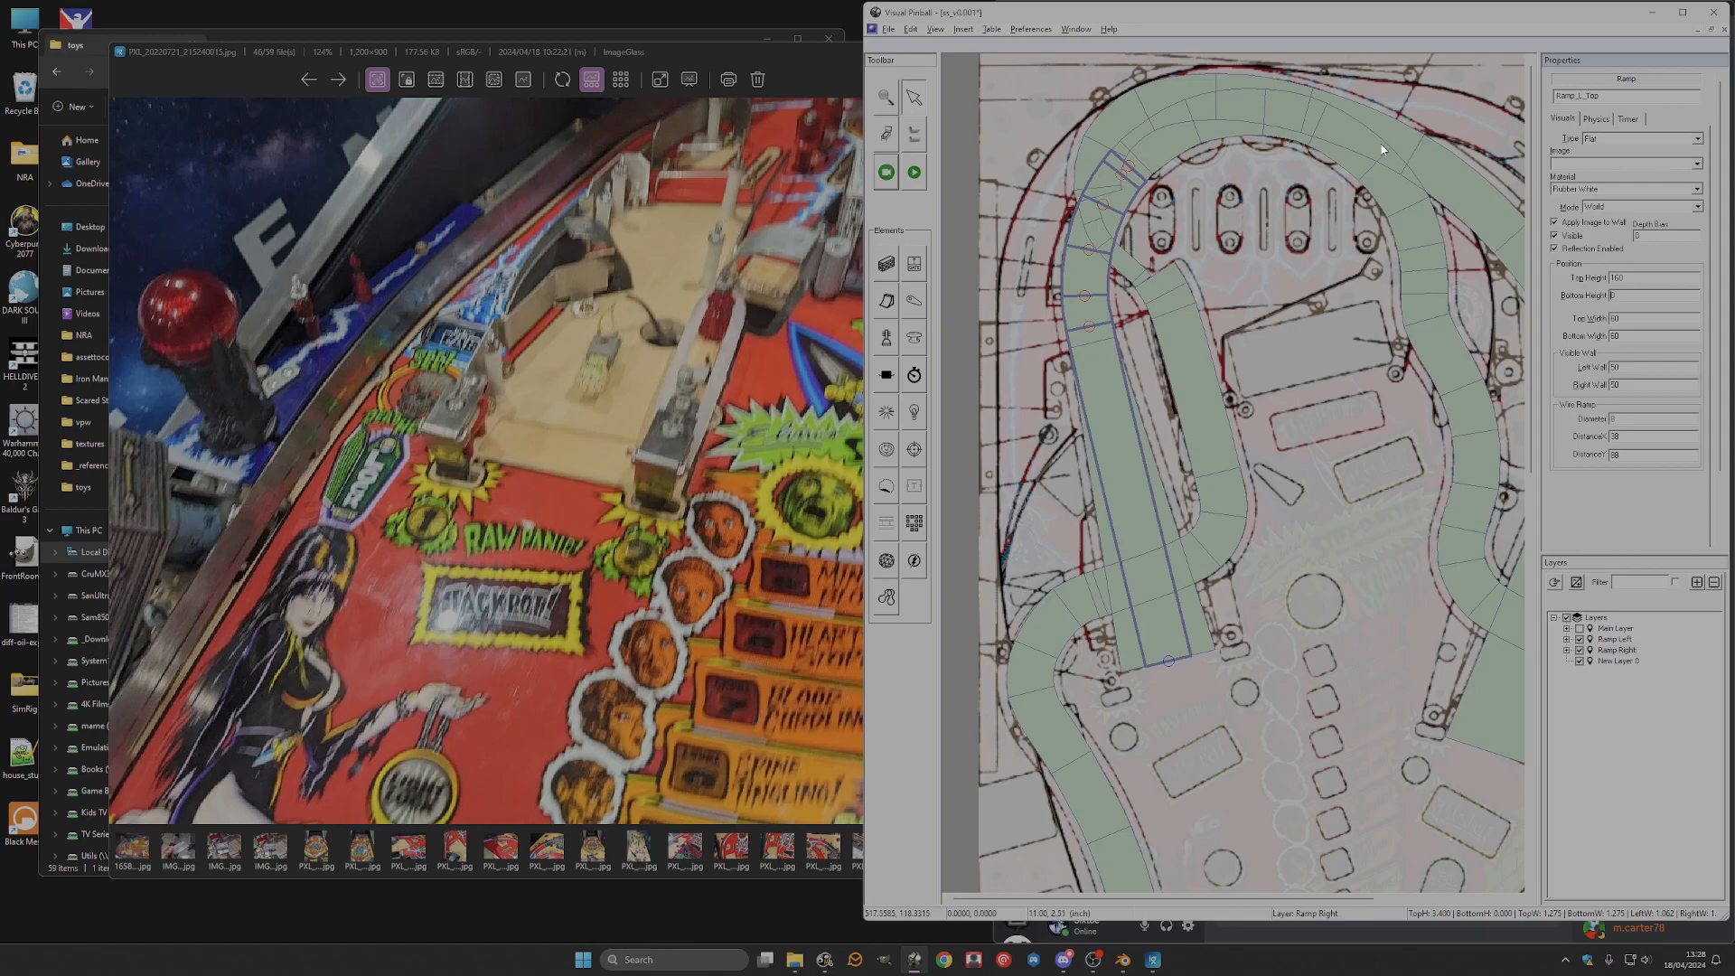
# Try a top height of 170 on Ramp_L_Top and compare its control point at the crossing with Right Ramp Narrow's heights.
pyautogui.doubleClick(1626, 278)
pyautogui.write('17')
pyautogui.click(1089, 250)
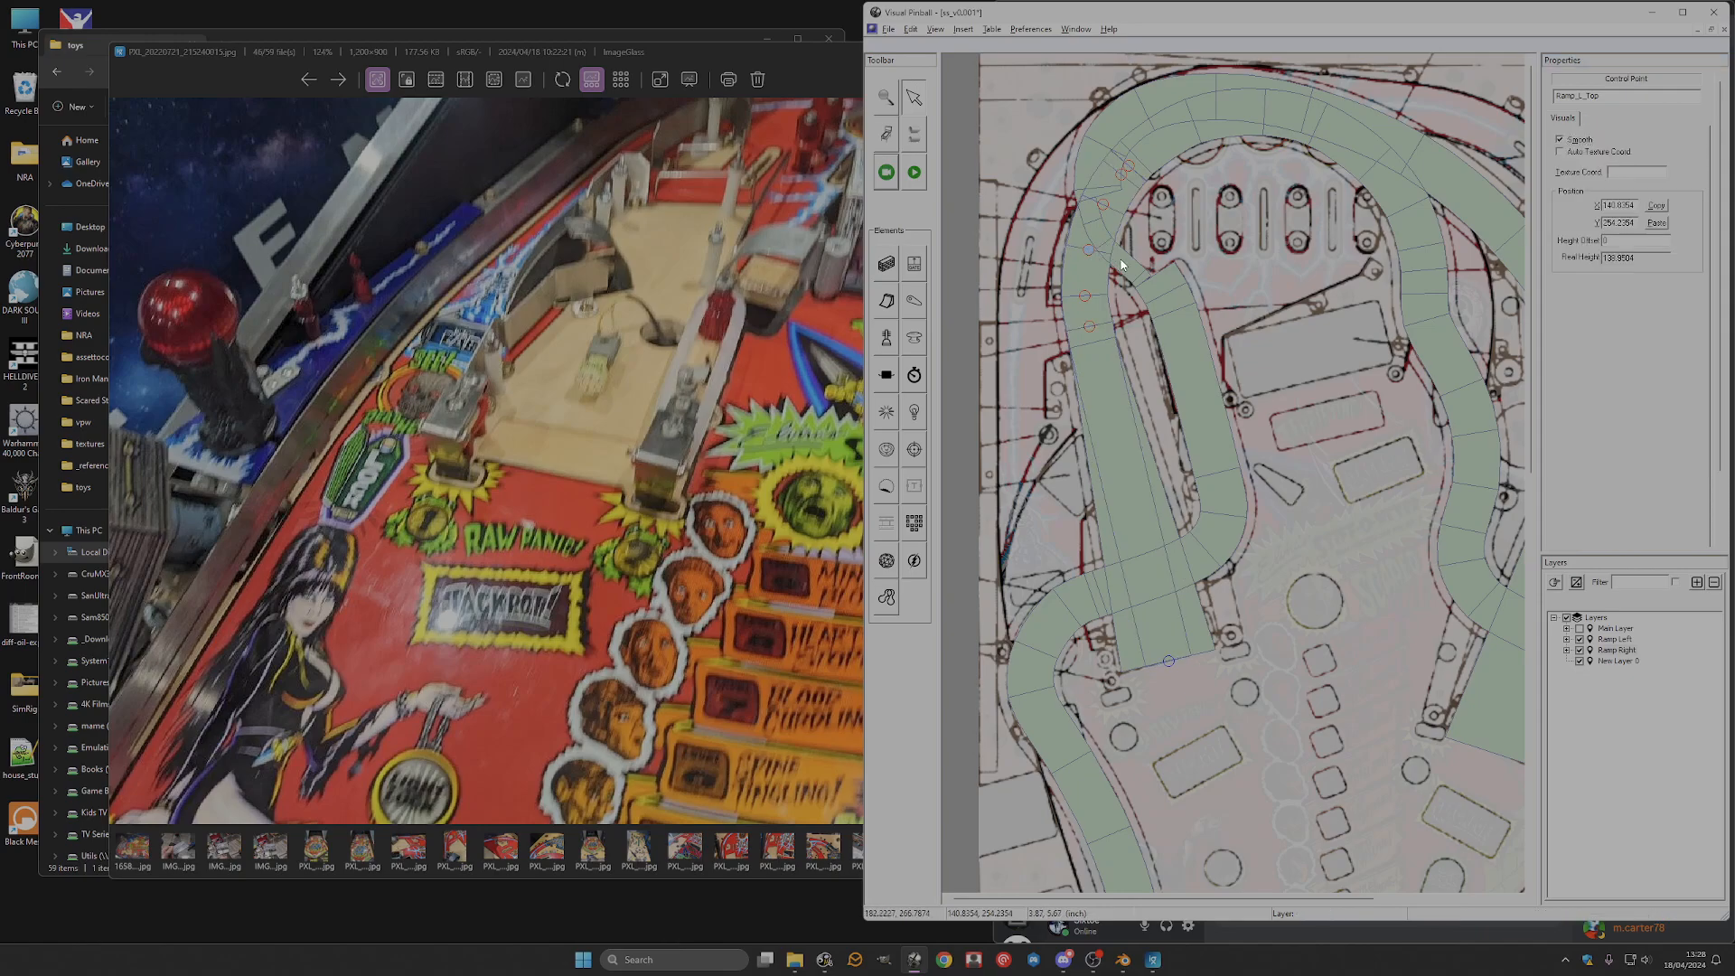
pyautogui.click(1122, 266)
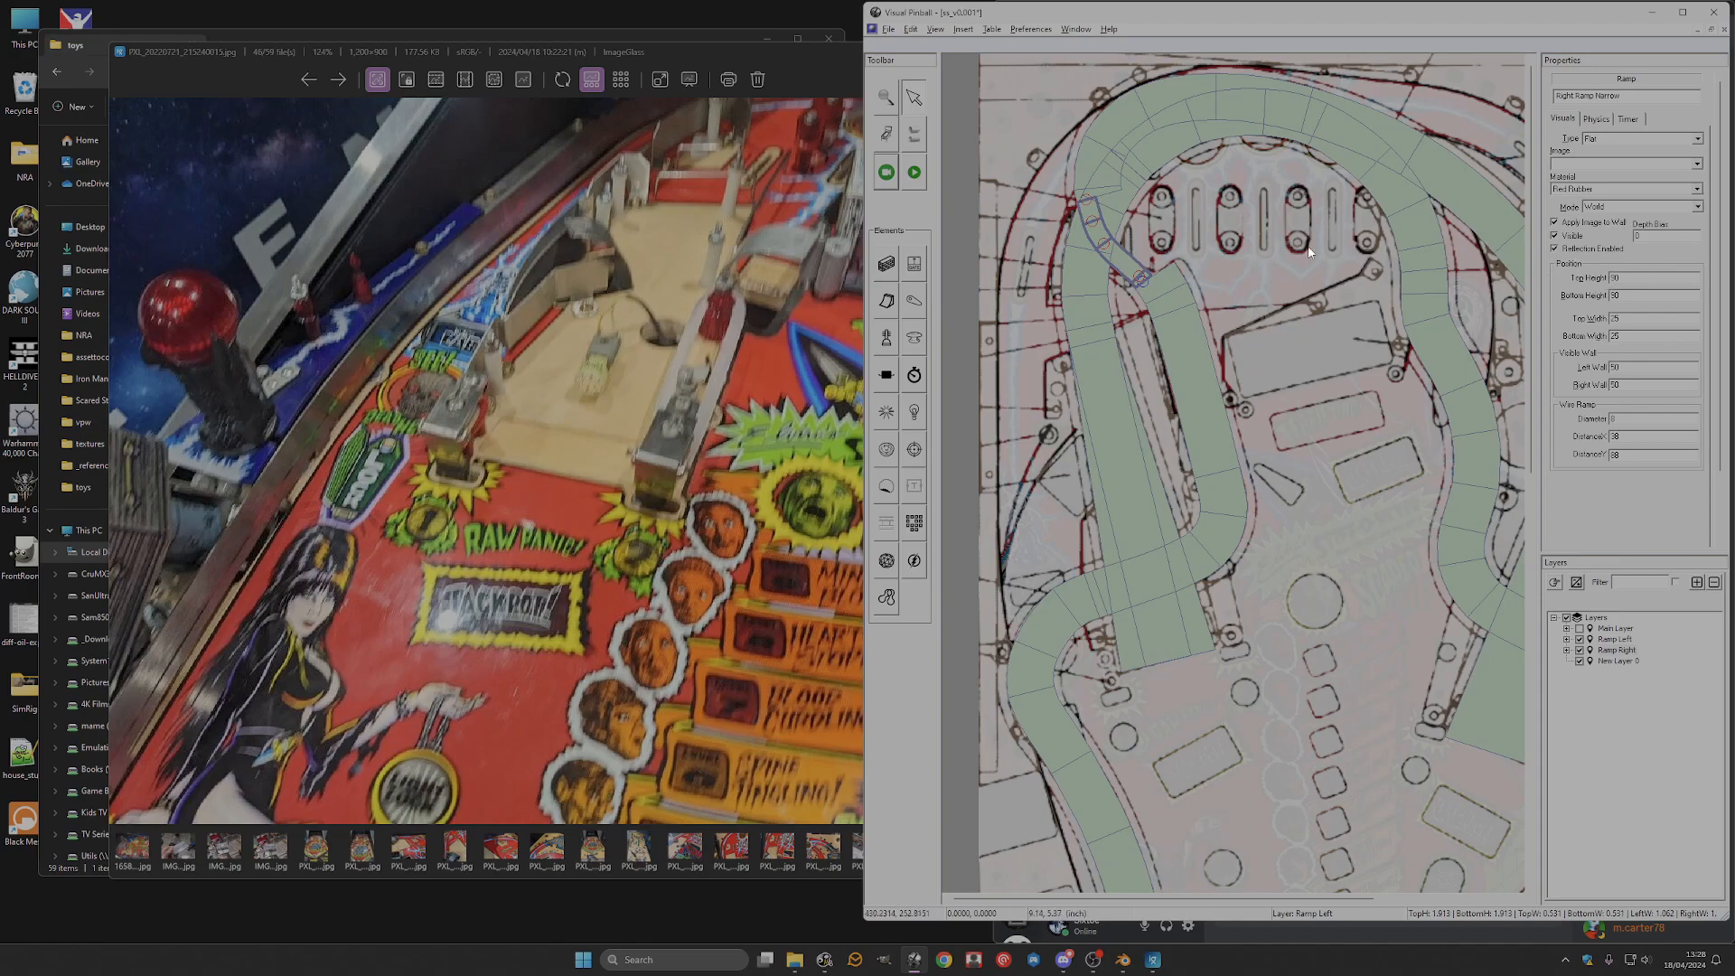
pyautogui.click(1100, 264)
pyautogui.click(1088, 255)
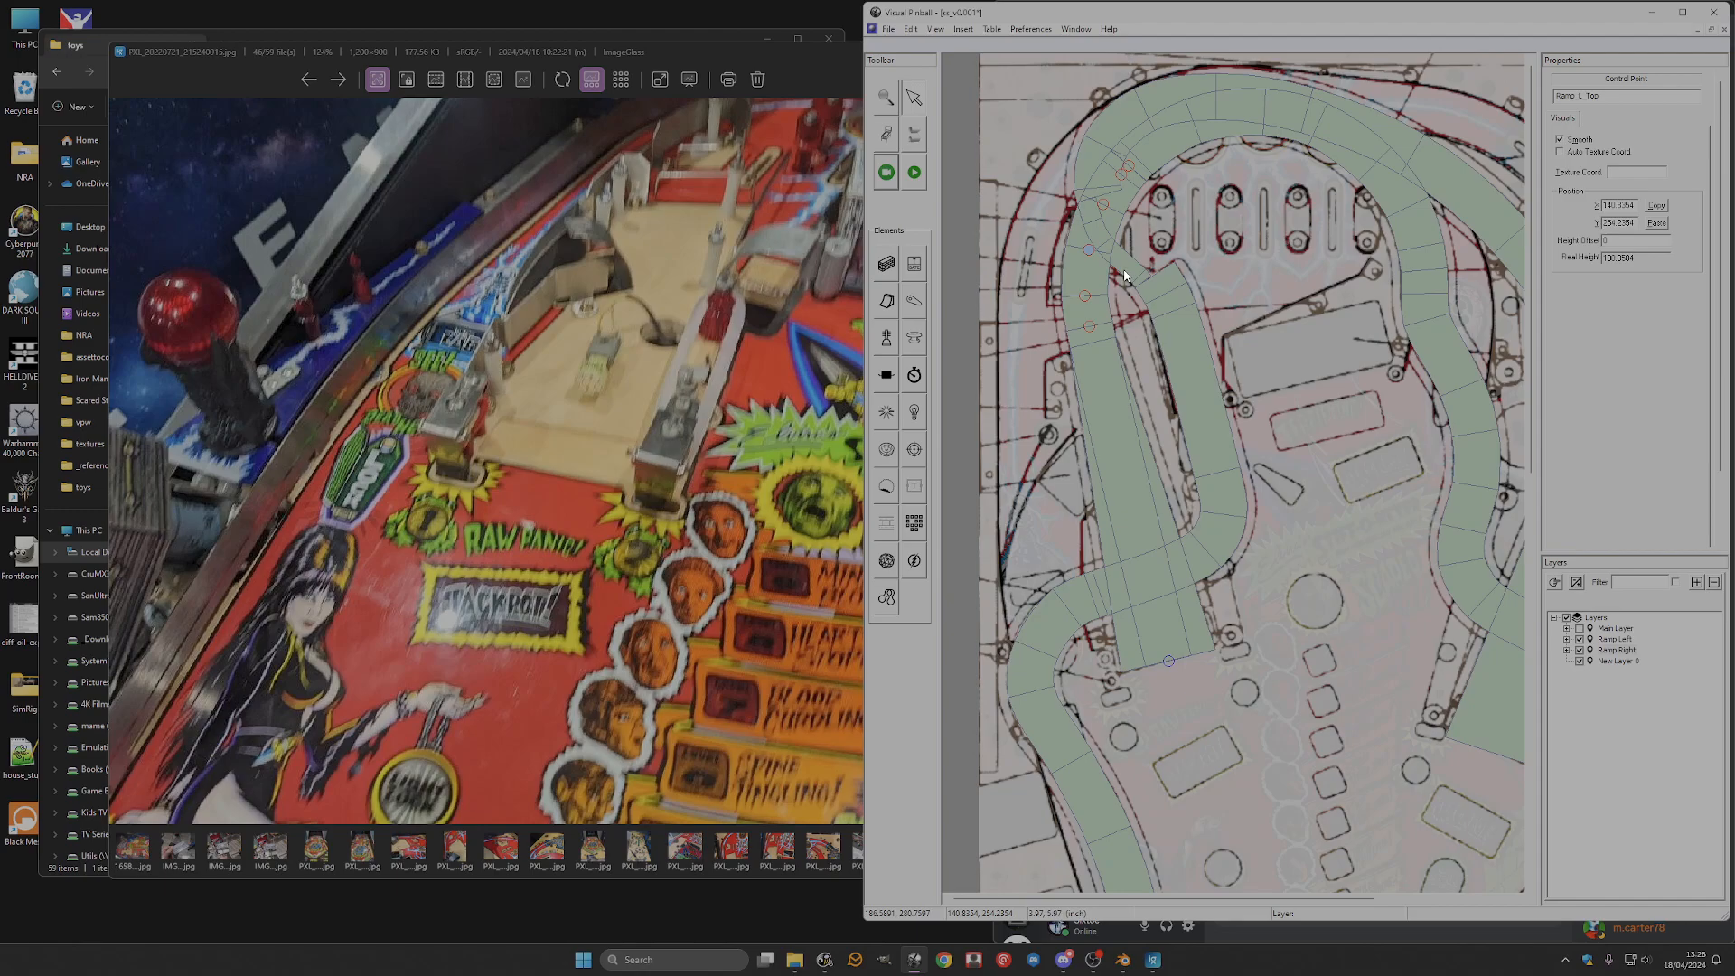
# Try a top height of 180 on Ramp_L_Top and recheck its control point's height against Right Ramp Narrow at the crossing.
pyautogui.click(1095, 291)
pyautogui.doubleClick(1626, 277)
pyautogui.write('180')
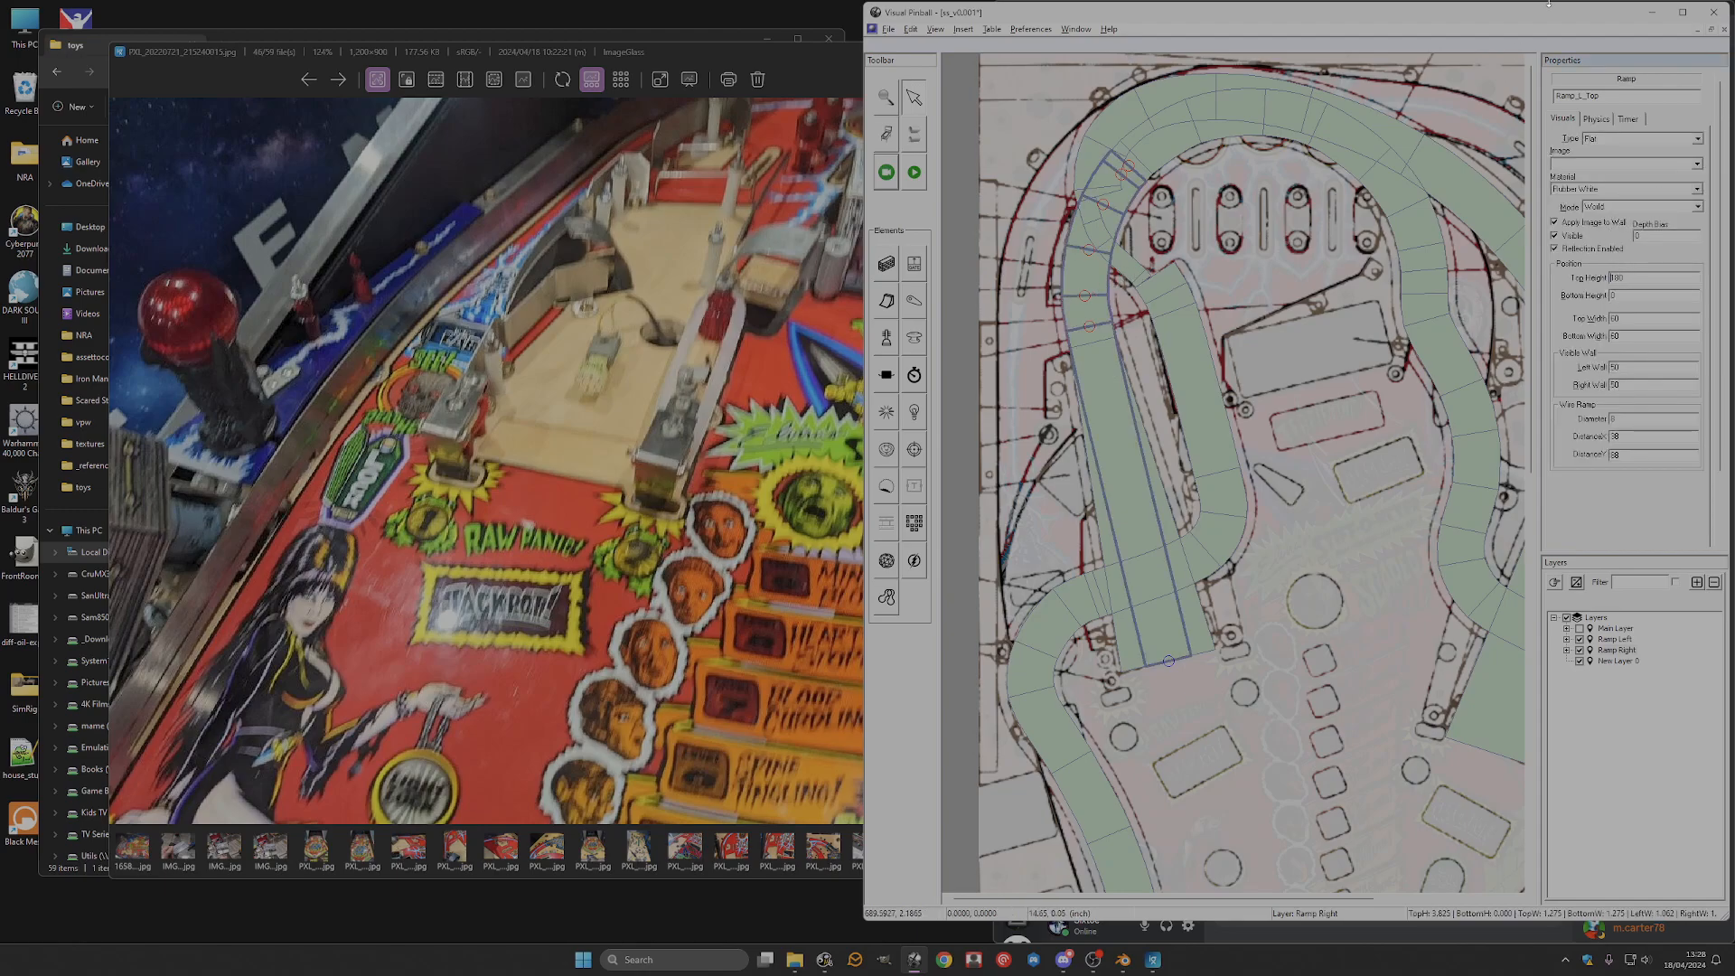
pyautogui.click(1089, 252)
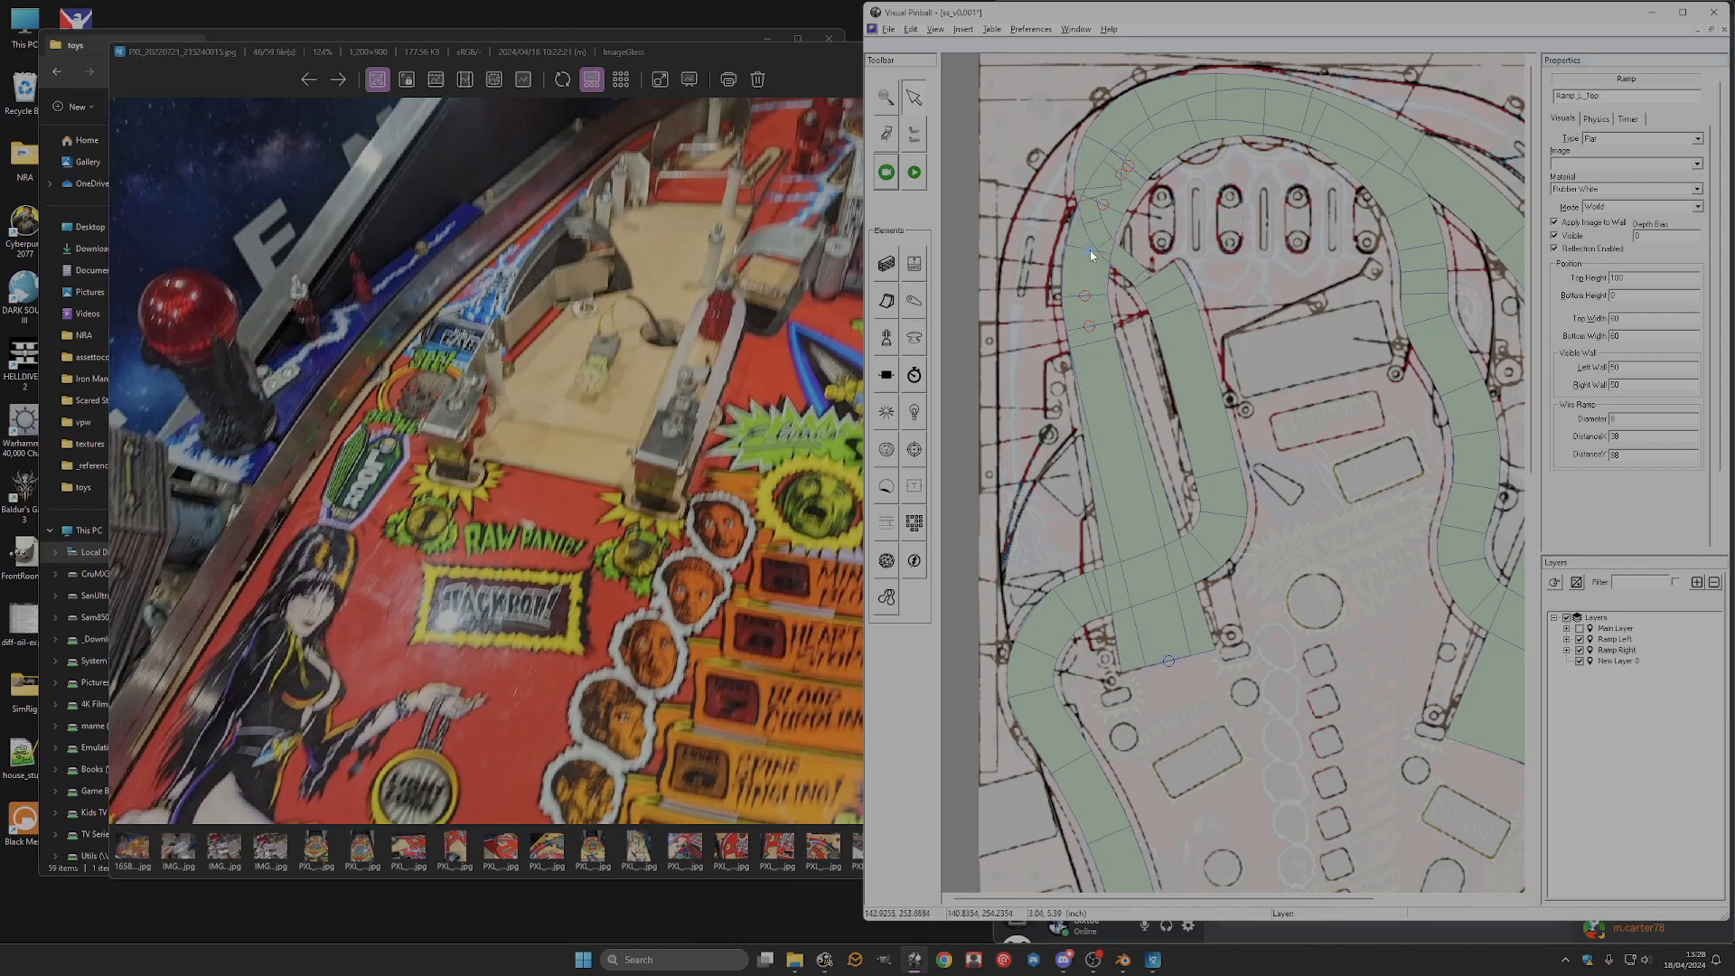
pyautogui.click(1129, 274)
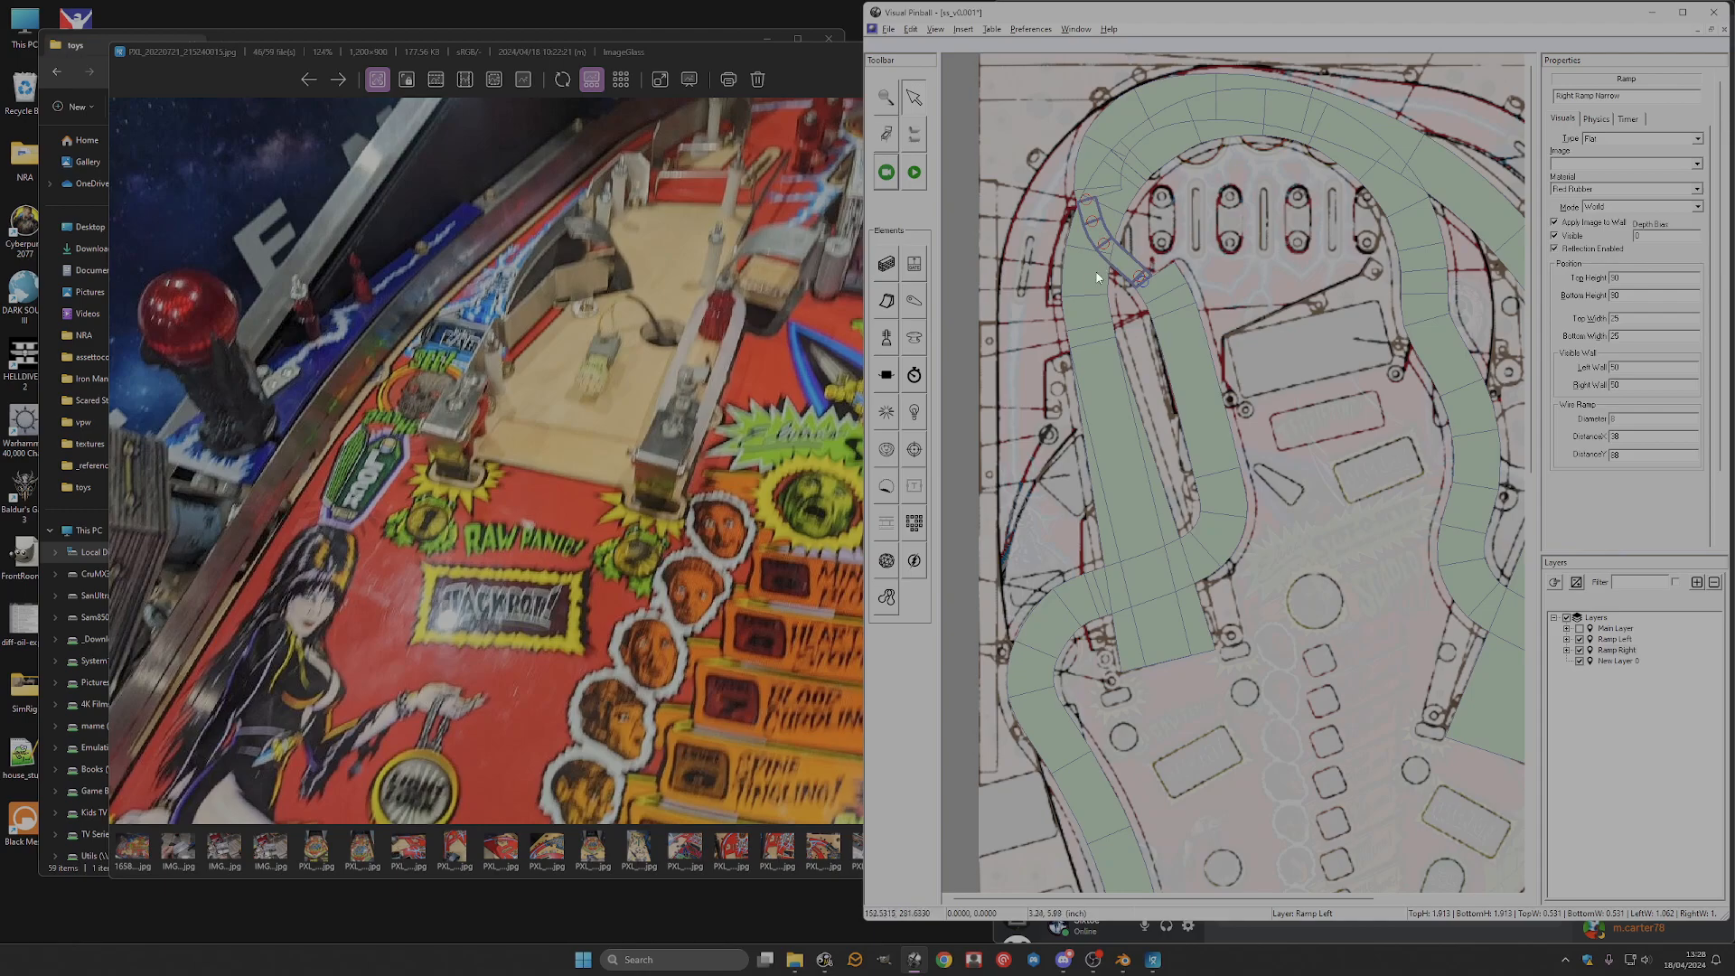
pyautogui.click(1094, 264)
pyautogui.click(1089, 253)
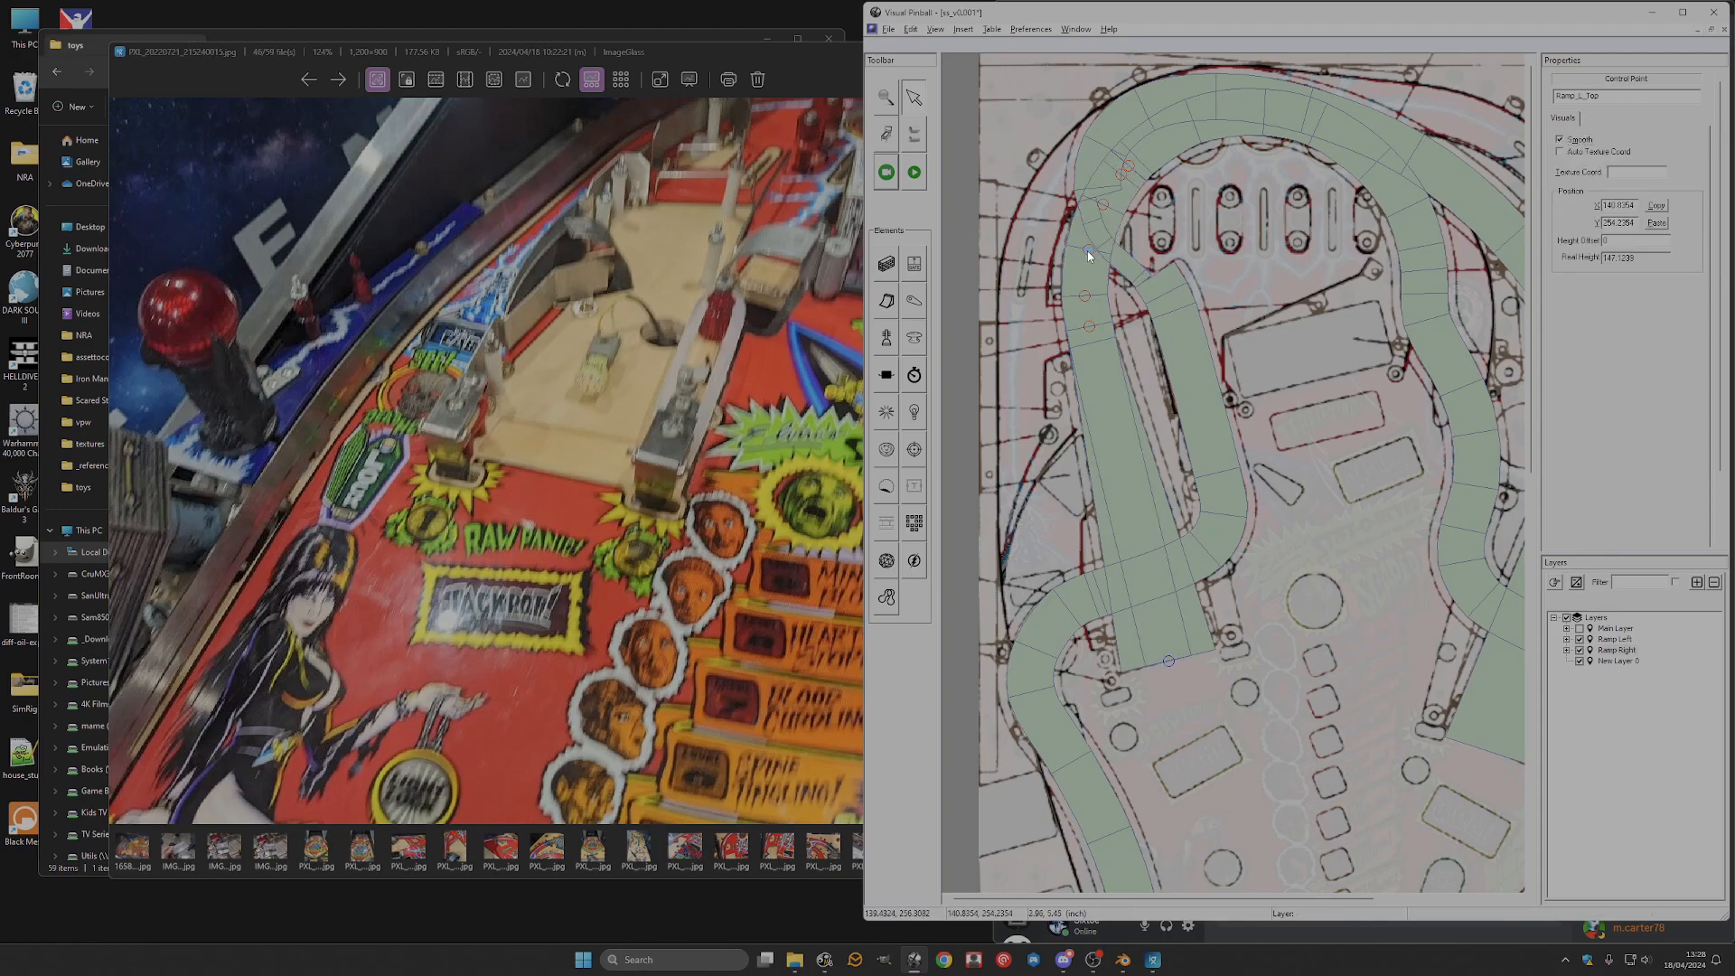
pyautogui.click(1119, 266)
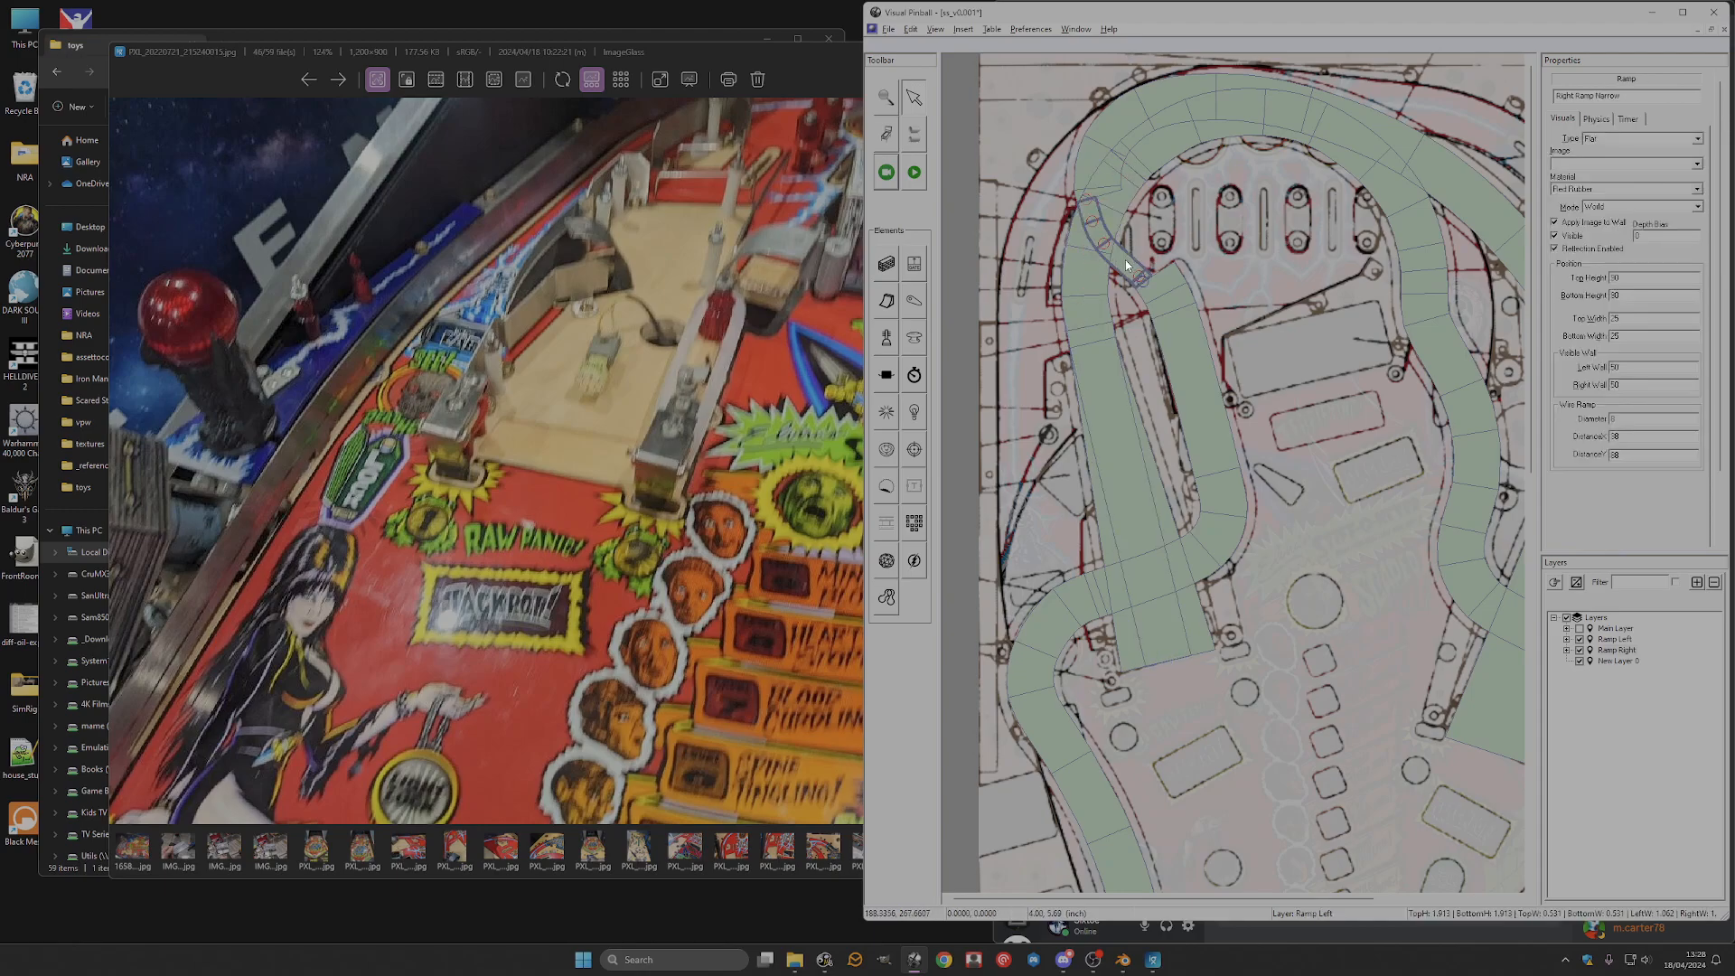
# Try a top height of 175 on Ramp_L_Top and check the clearance over Right Ramp Narrow at the crossing.
pyautogui.click(1111, 218)
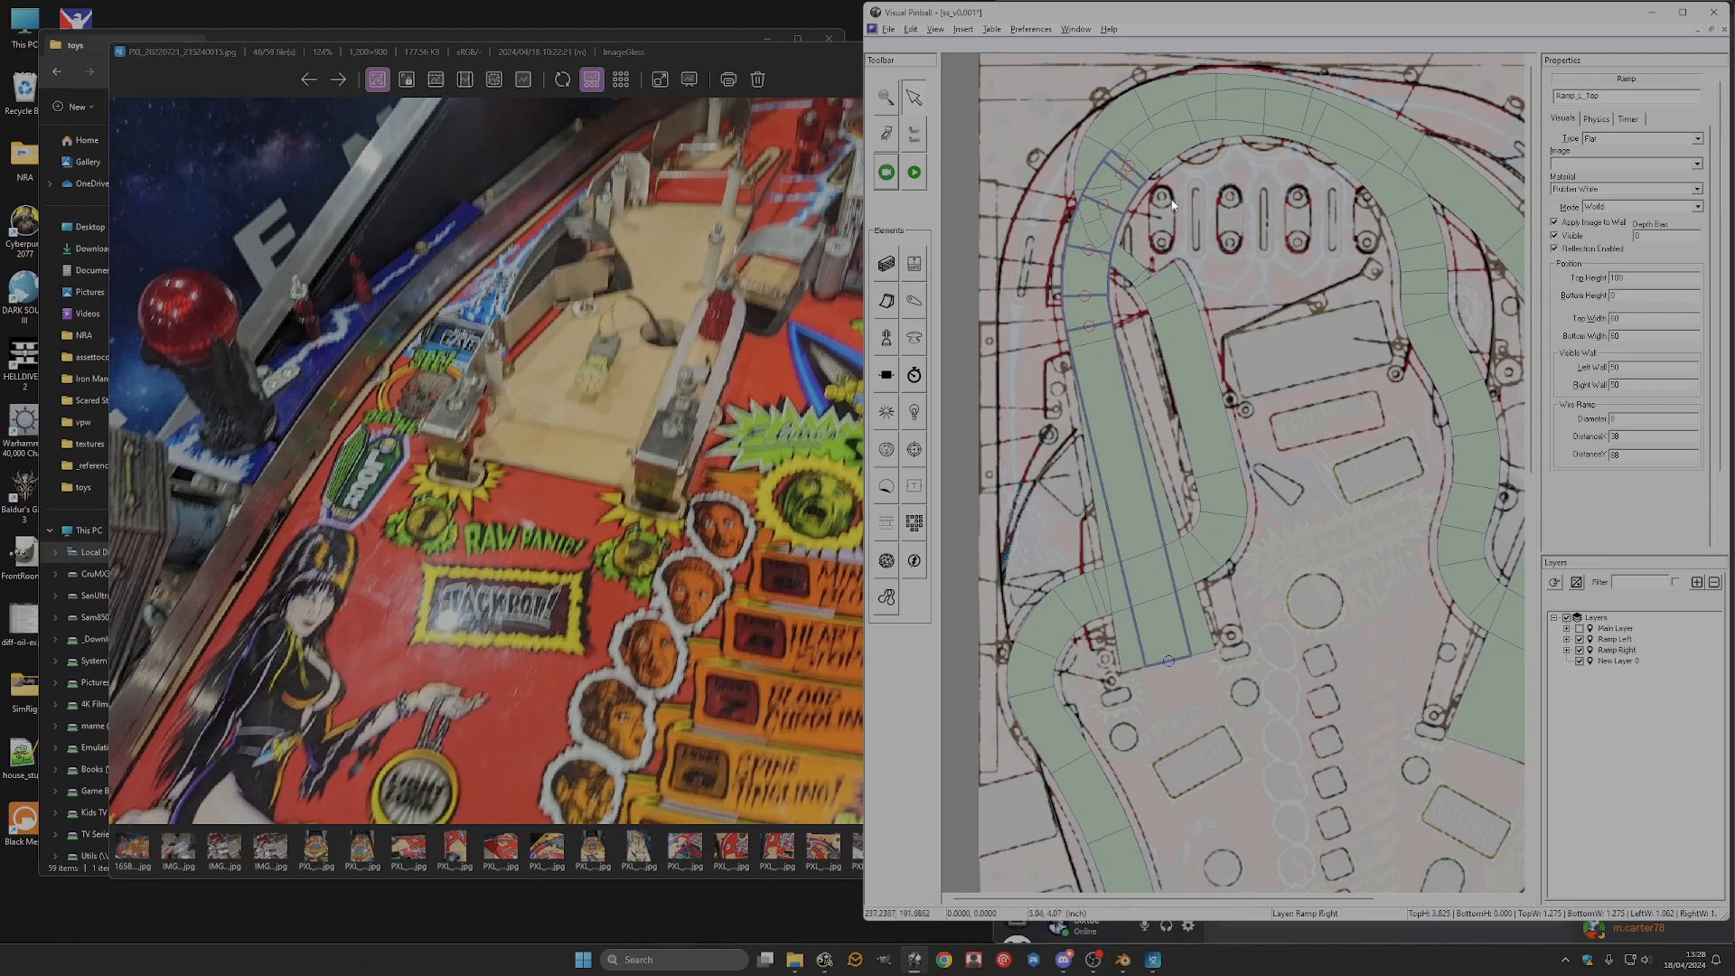
pyautogui.doubleClick(1638, 278)
pyautogui.write('1')
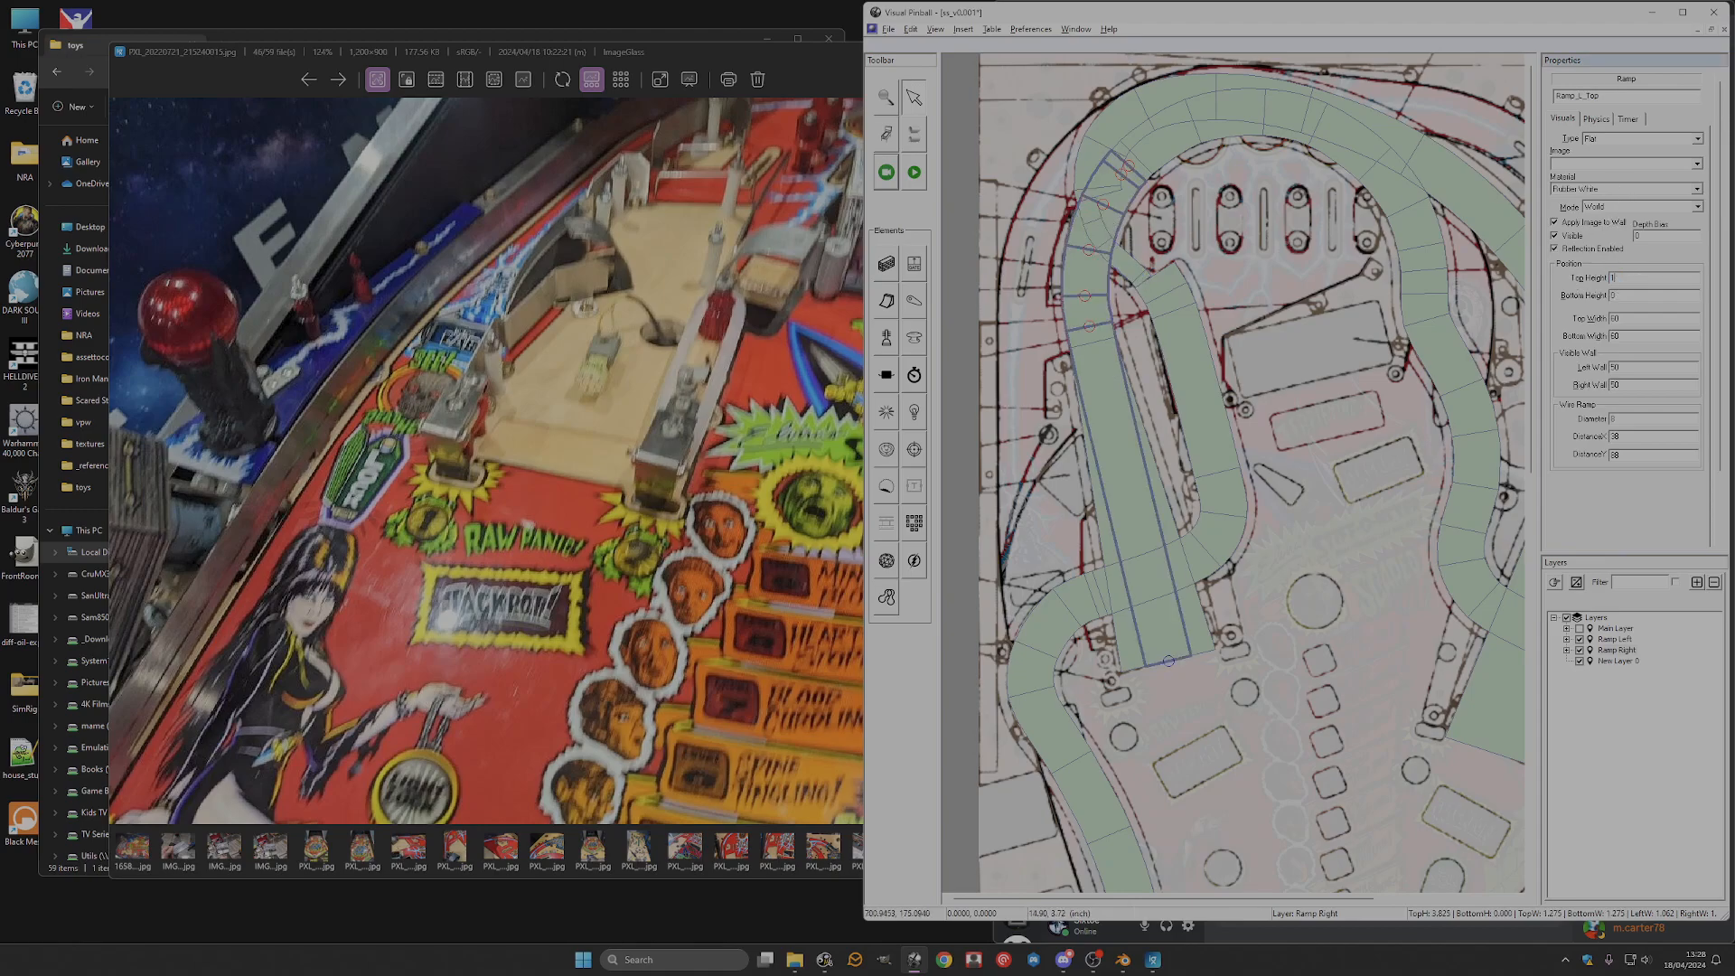
pyautogui.click(1120, 268)
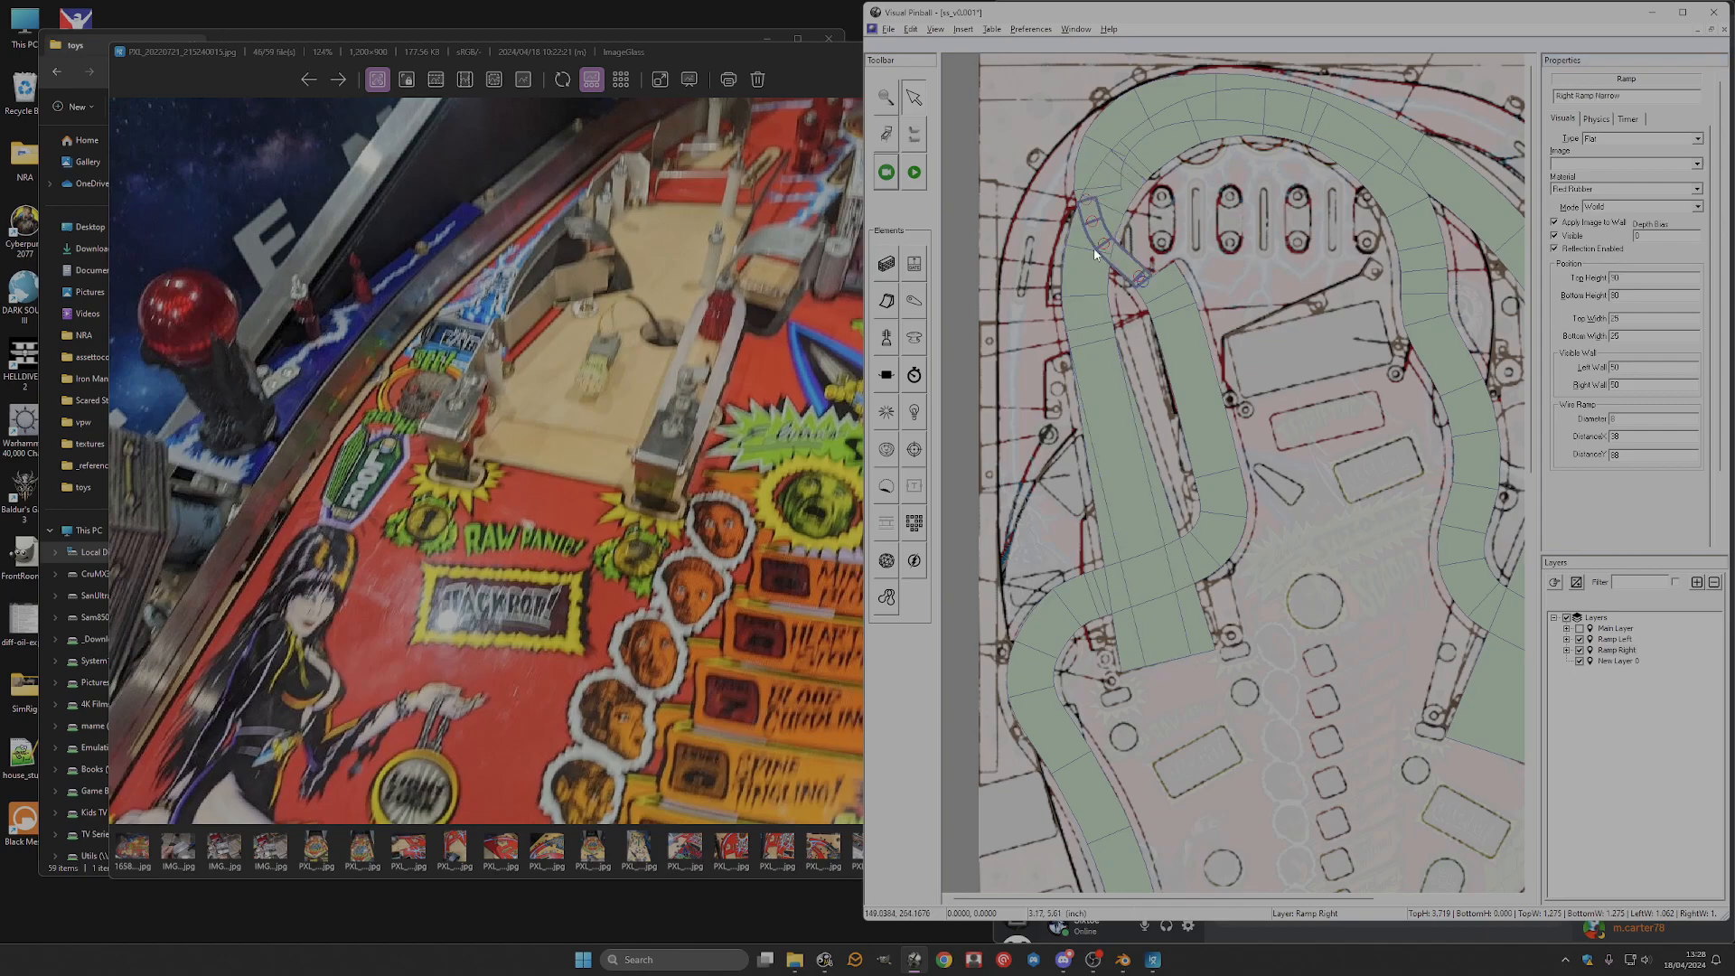
pyautogui.click(1090, 251)
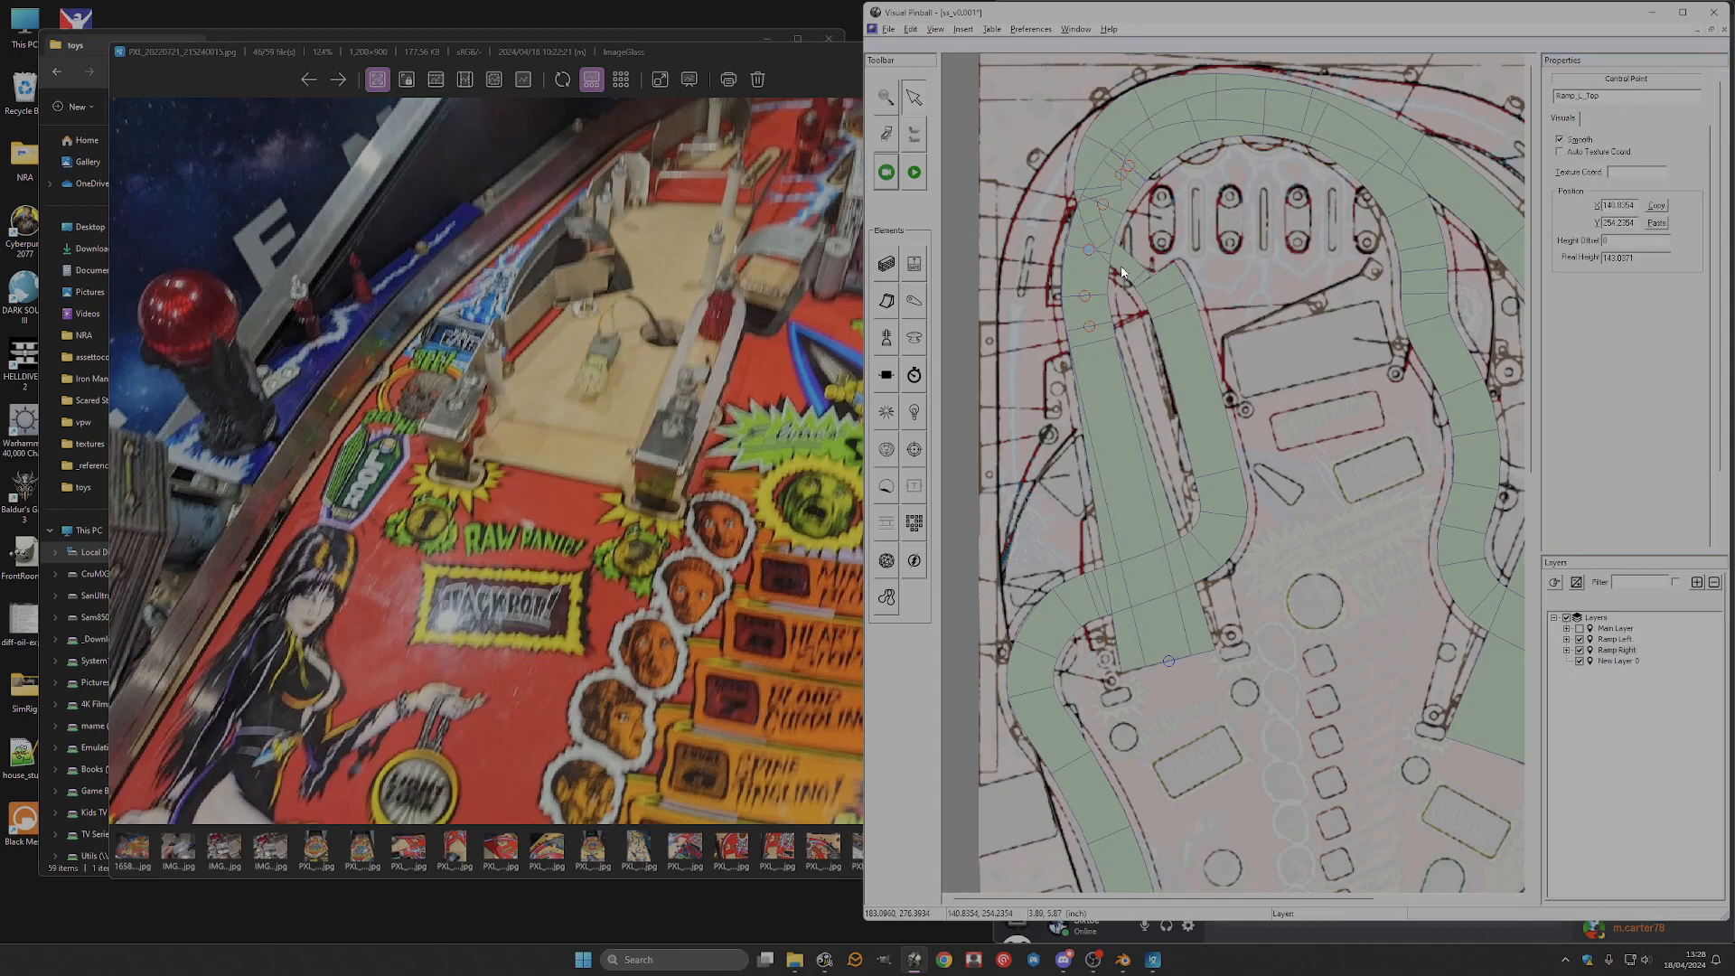
pyautogui.click(1108, 271)
# Set Ramp_L_Top's top height back to 180.
pyautogui.click(1086, 282)
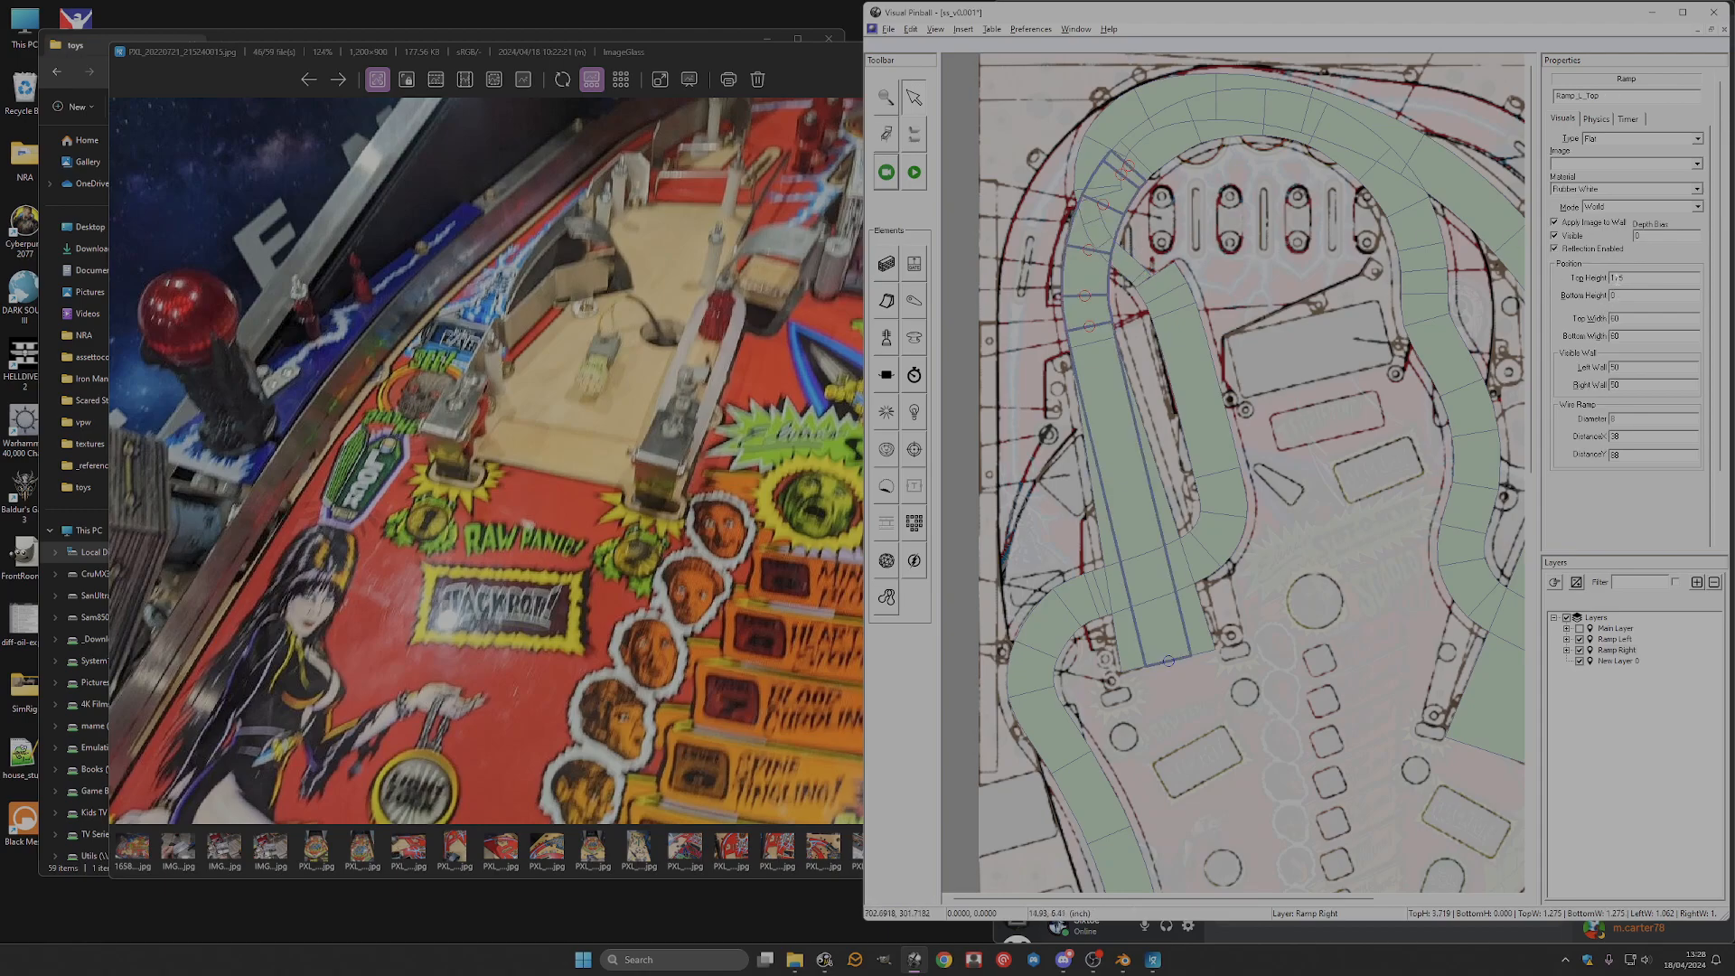
pyautogui.doubleClick(1653, 282)
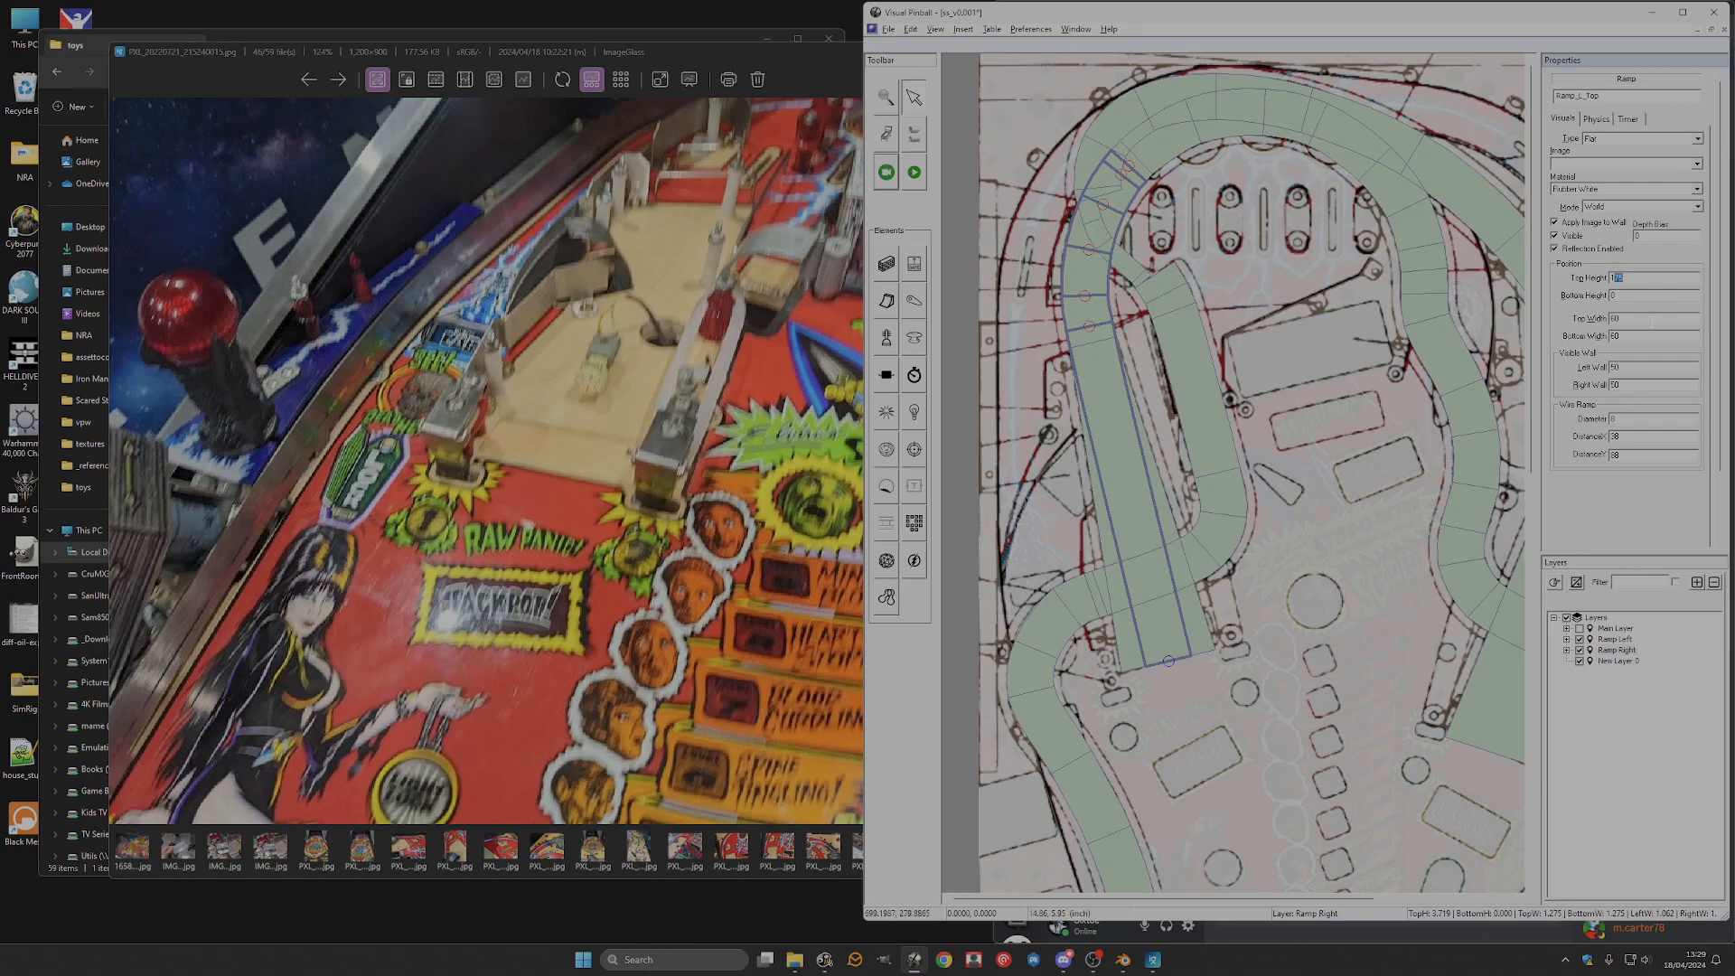
pyautogui.write('1180')
pyautogui.press('Return')
pyautogui.press('Return')
# Set both the top height and the bottom height of Ramp_L_Bottom to 180.
pyautogui.click(1168, 165)
pyautogui.doubleClick(1659, 275)
pyautogui.write('180')
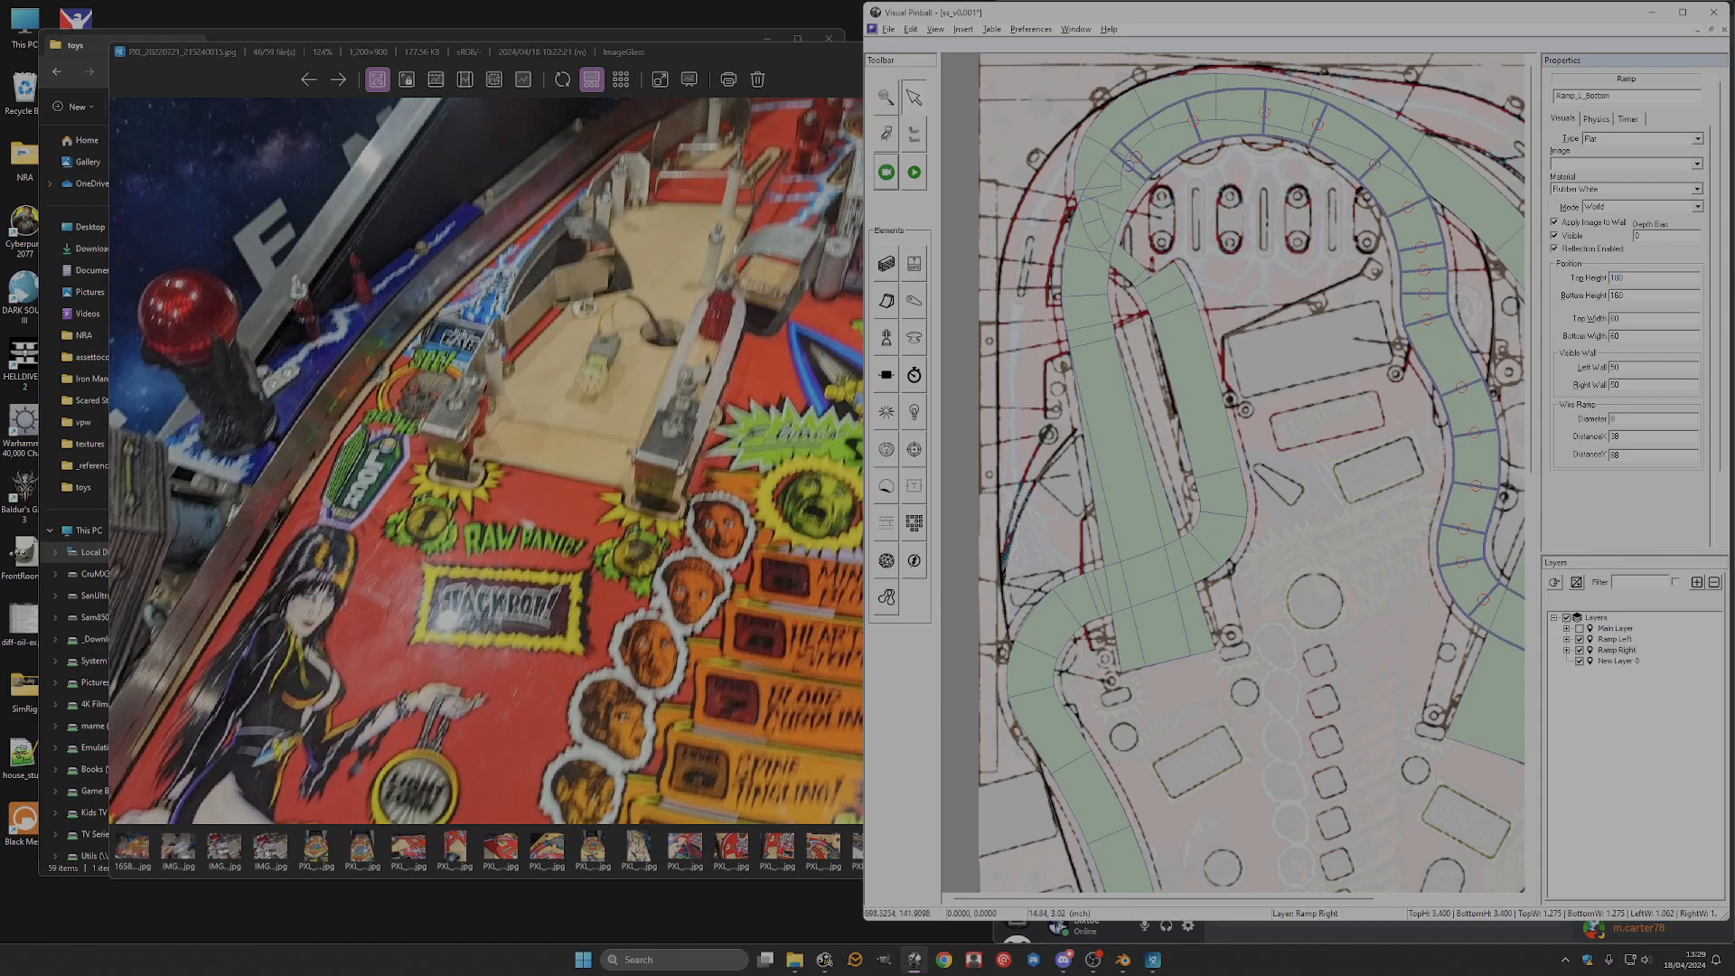
pyautogui.press('Tab')
pyautogui.write('180')
# Add a control point to Ramp_L_Top and give it the copied position of the straight entry ramp's upper end point.
pyautogui.click(1084, 279)
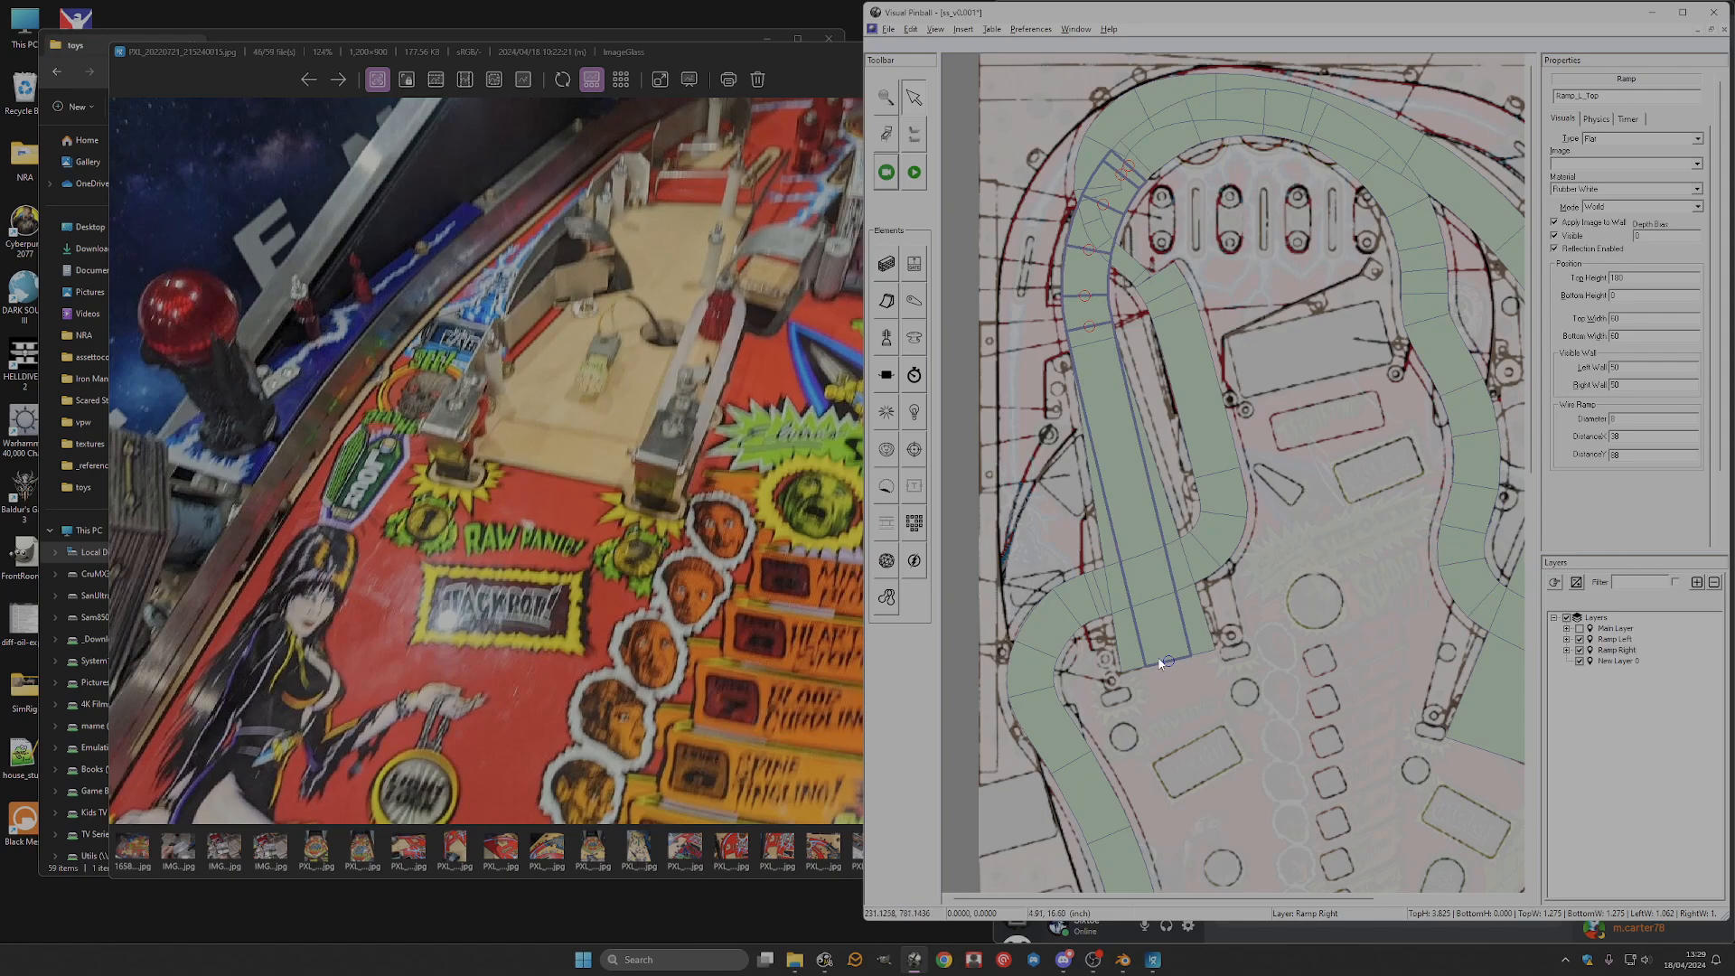
pyautogui.click(1125, 396)
pyautogui.click(1093, 345)
pyautogui.click(1655, 209)
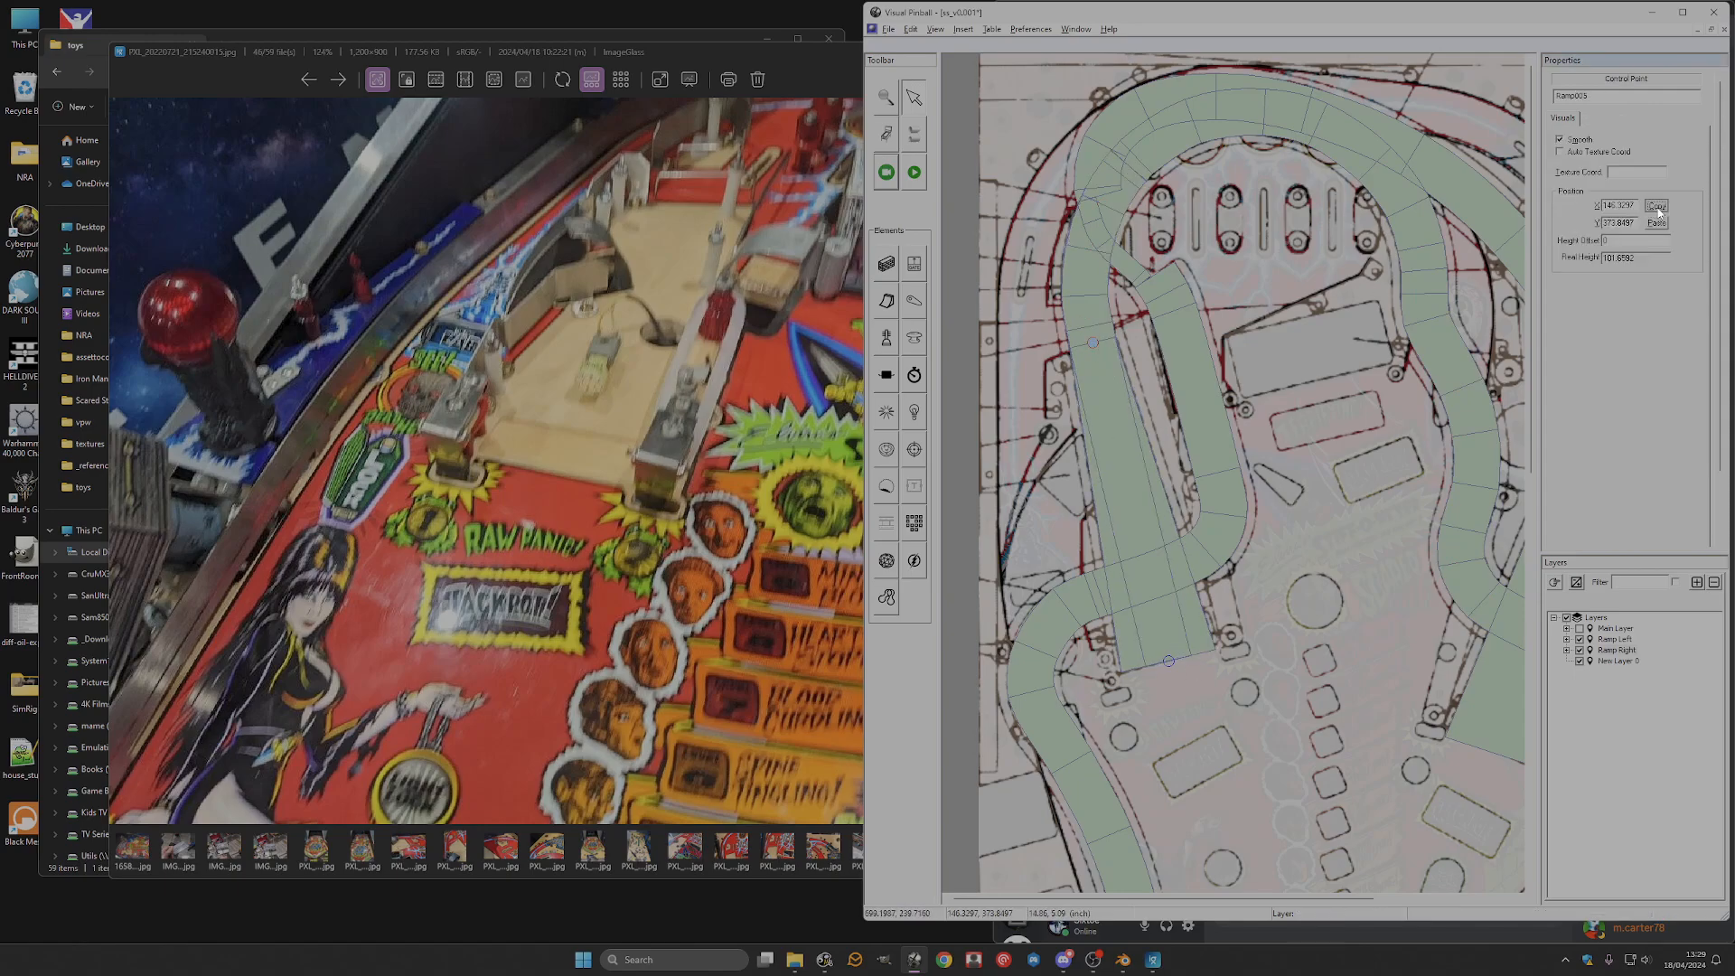
pyautogui.click(1098, 332)
pyautogui.rightClick(1096, 335)
pyautogui.click(1117, 350)
pyautogui.click(1092, 339)
pyautogui.click(1655, 225)
pyautogui.click(1204, 398)
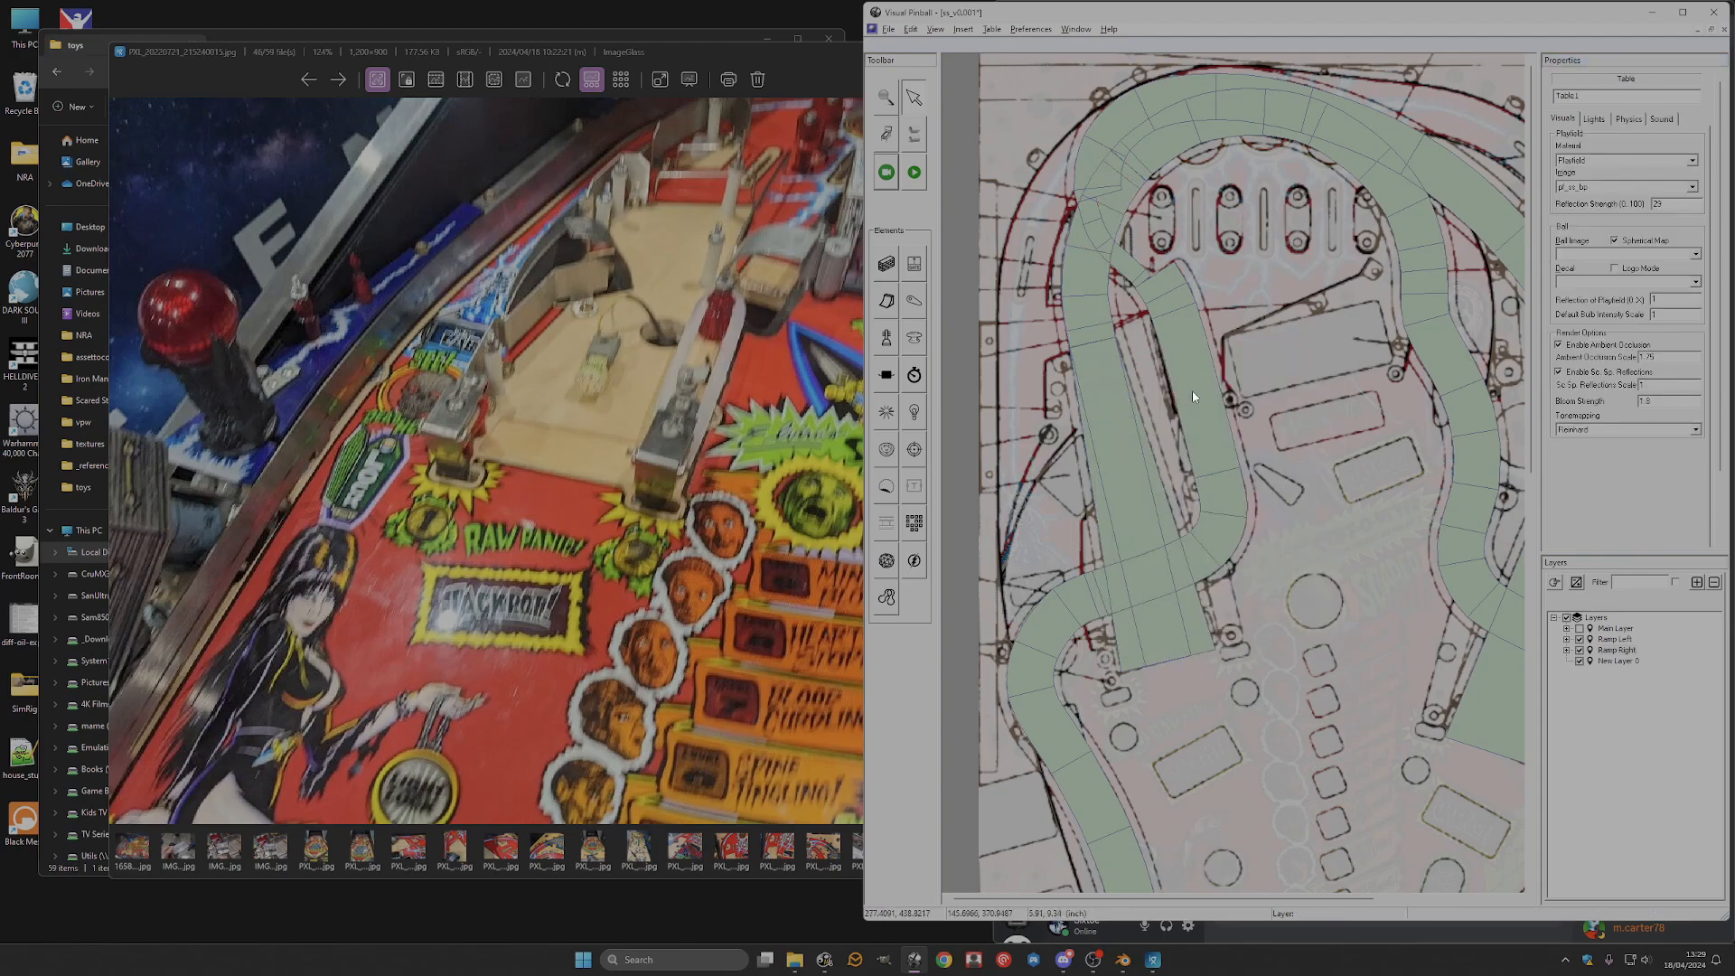
# Set the straight entry ramp's top height to 114.3666, the final height of Ramp_L_Top's new control point, and recheck that point.
pyautogui.click(1091, 341)
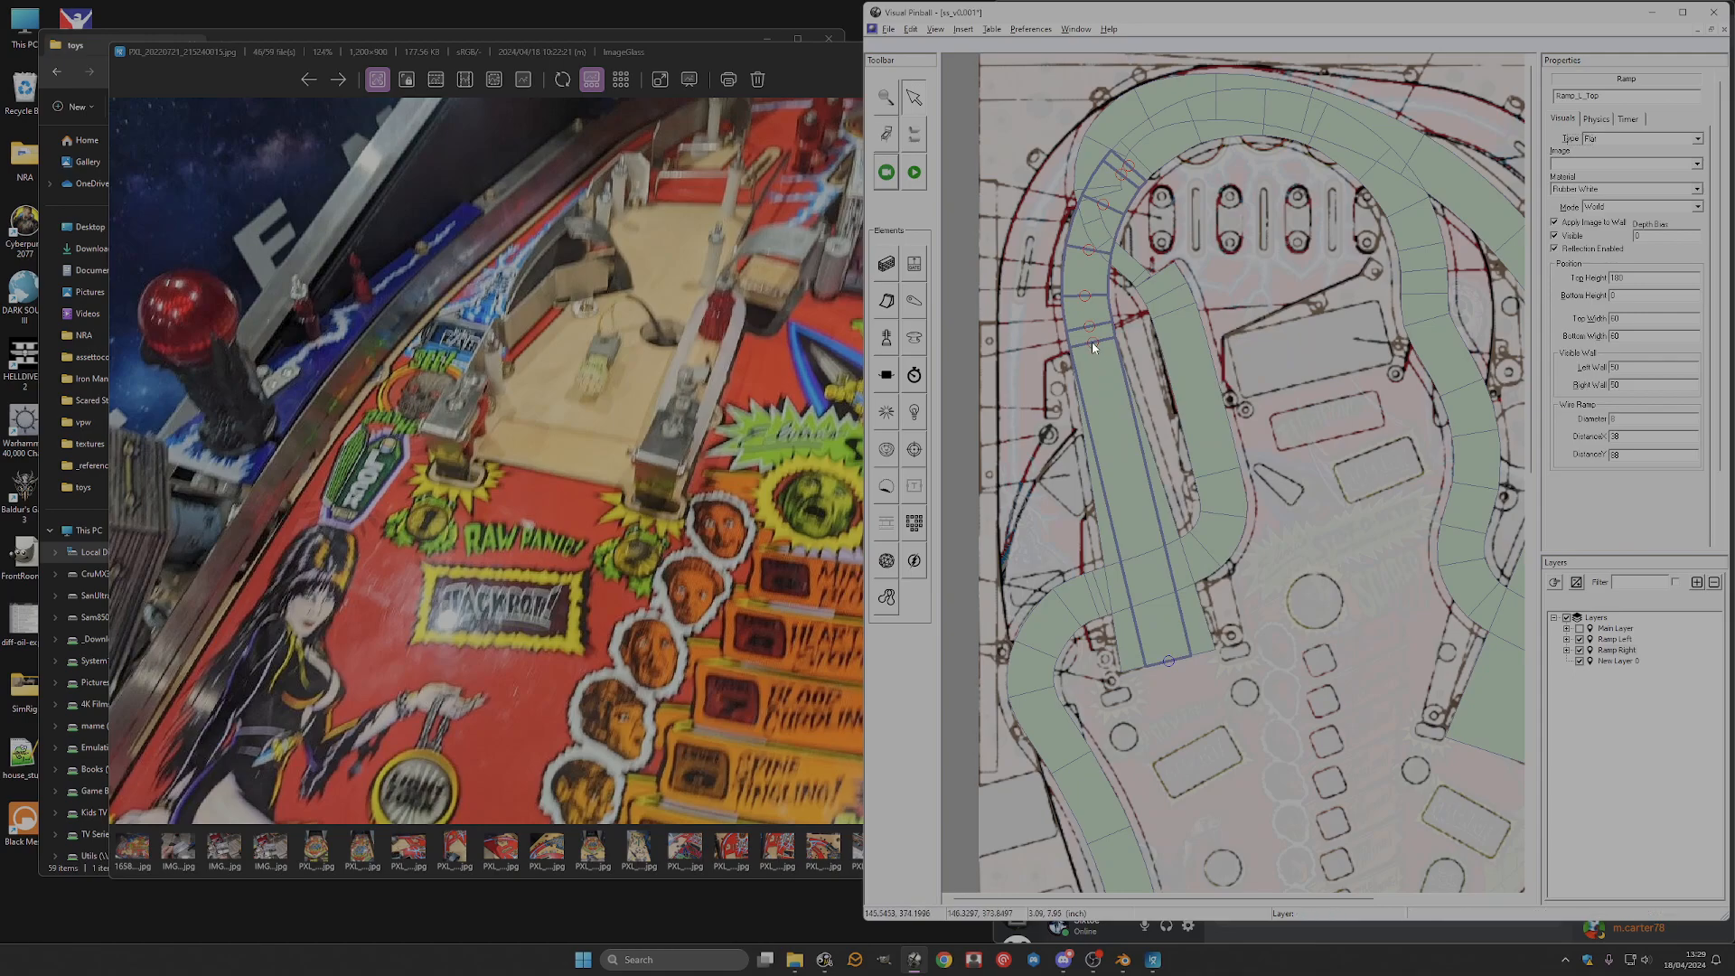
pyautogui.click(1092, 341)
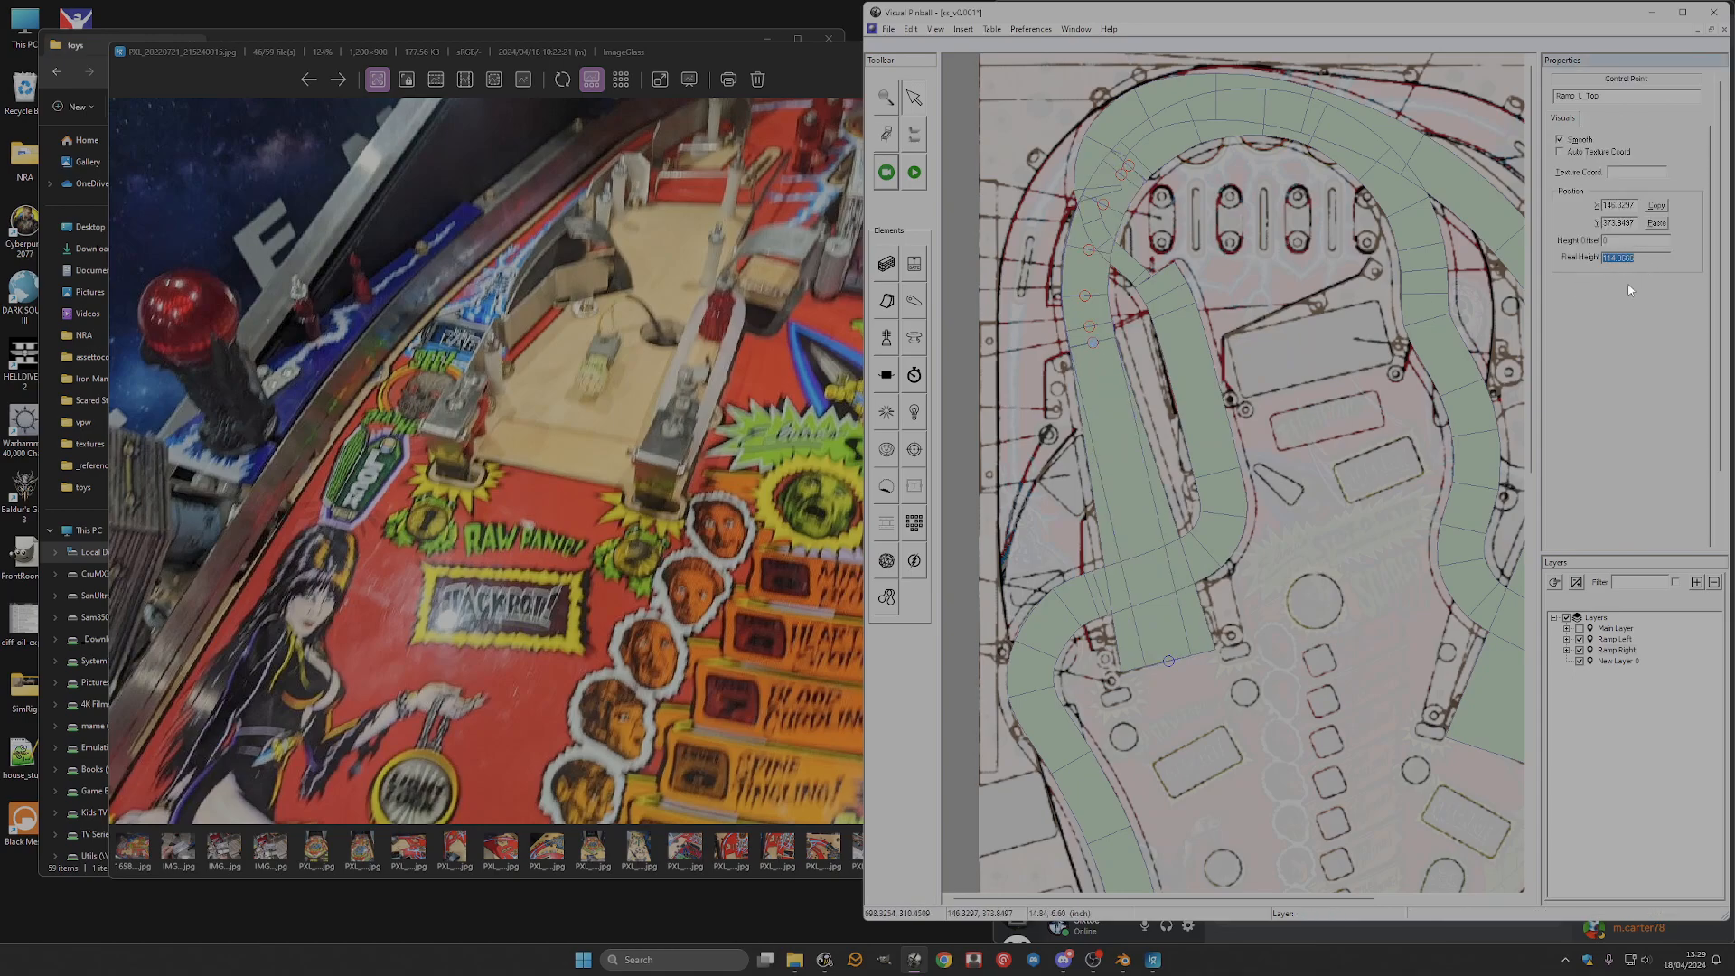
pyautogui.click(1171, 511)
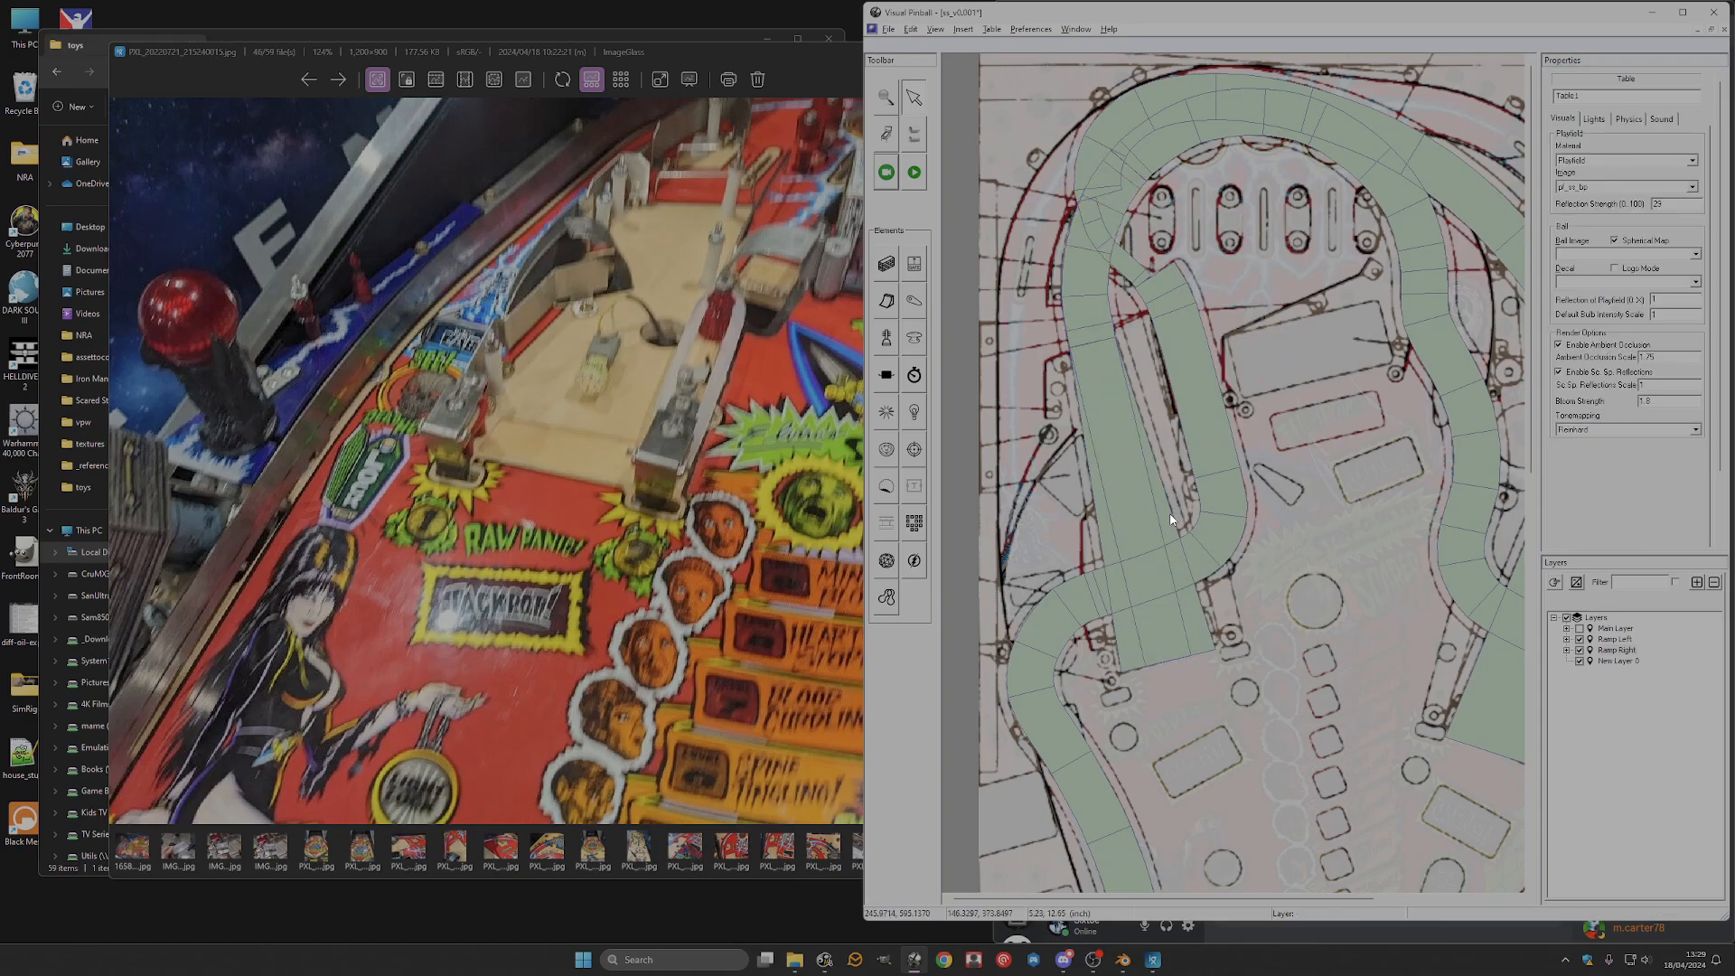
pyautogui.click(1093, 336)
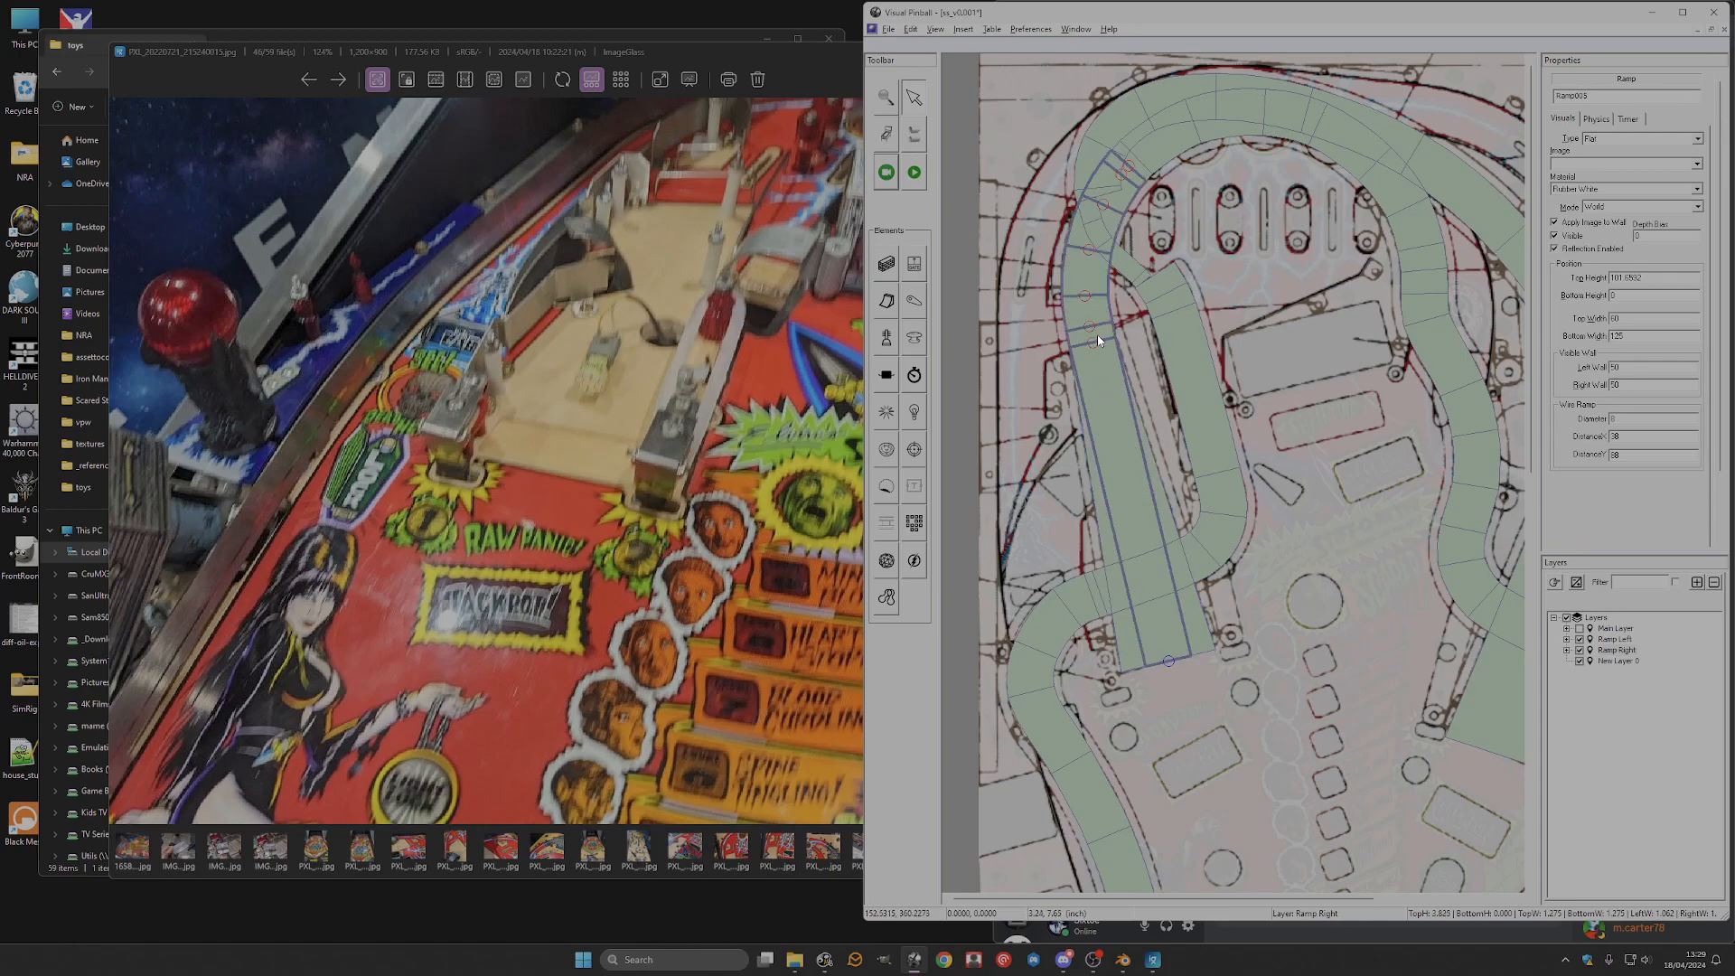
pyautogui.click(1155, 469)
pyautogui.doubleClick(1641, 274)
pyautogui.write('114.3666')
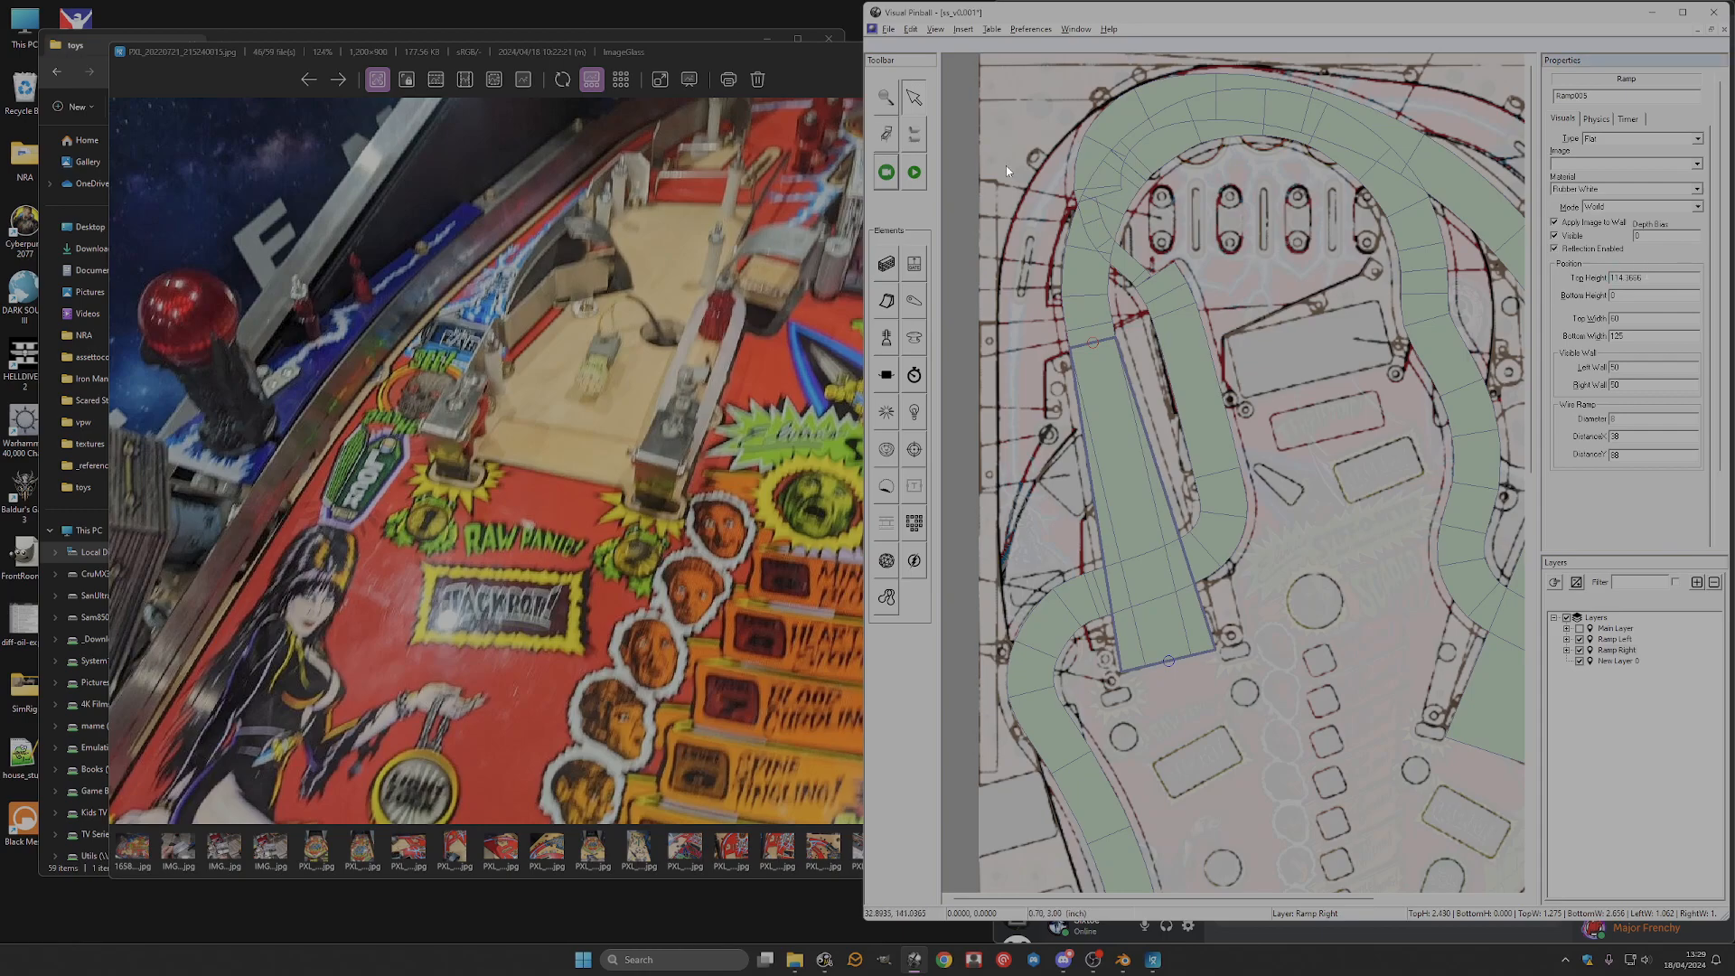
pyautogui.click(1094, 328)
pyautogui.click(1094, 344)
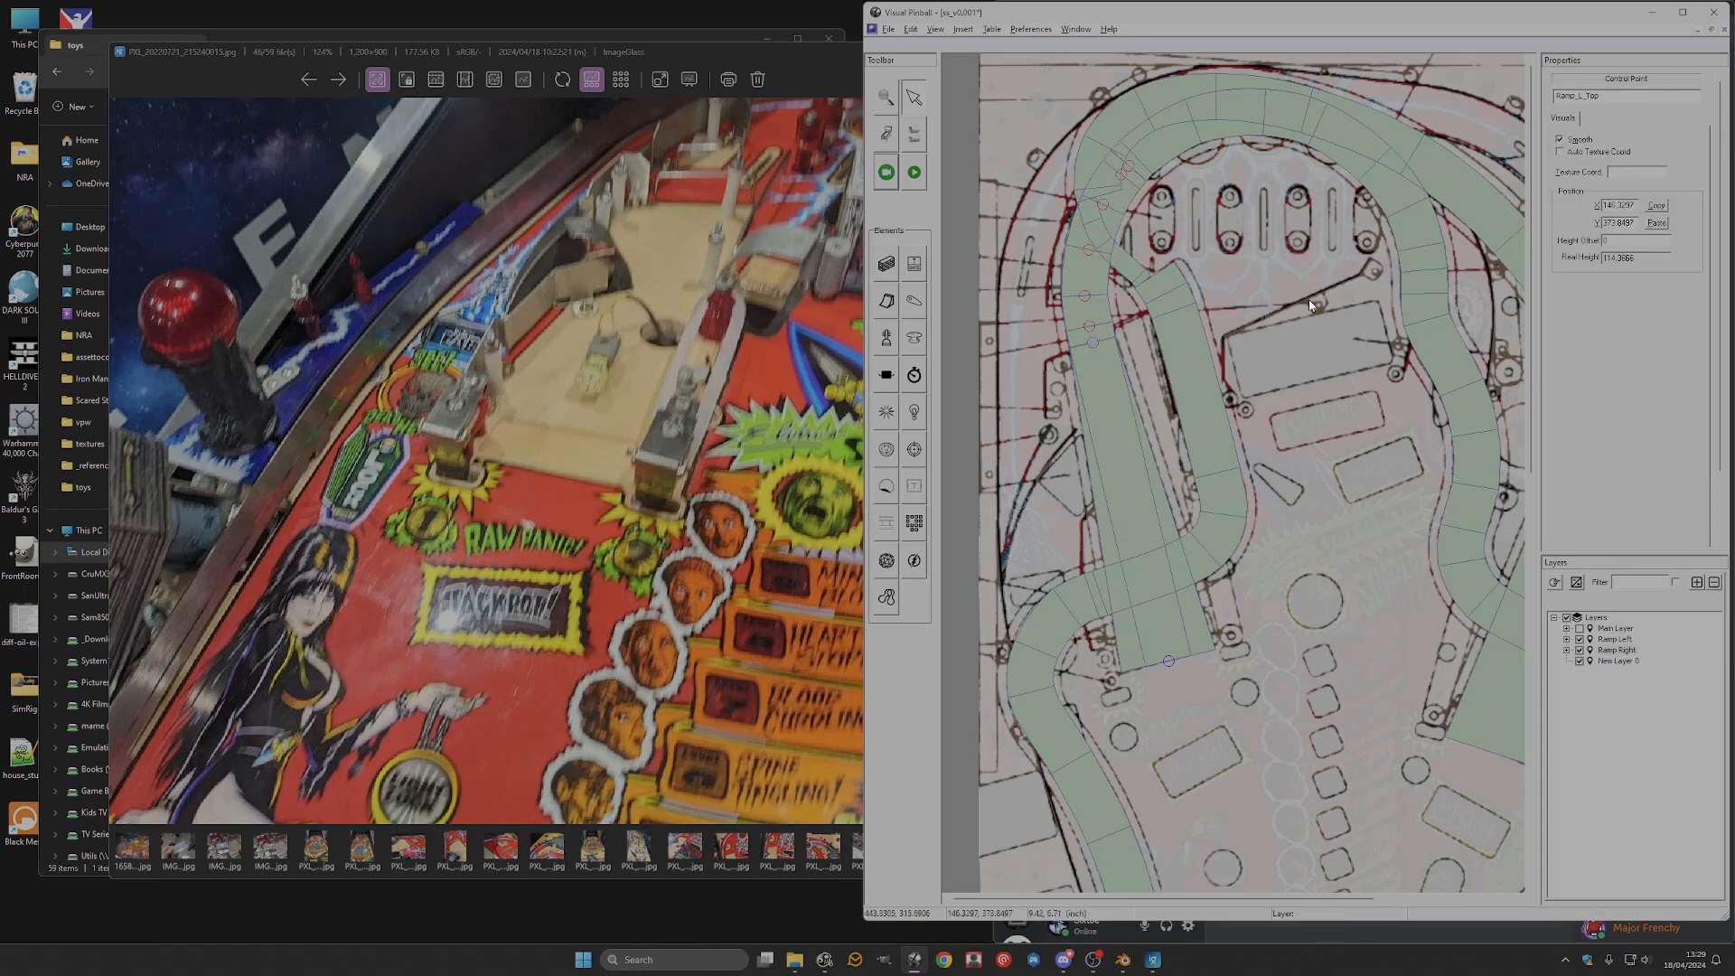
# Set Ramp_L_Top's bottom height to 114.3666 to match the straight entry ramp.
pyautogui.click(1081, 316)
pyautogui.click(1636, 295)
pyautogui.doubleClick(1636, 295)
pyautogui.write('114.3666')
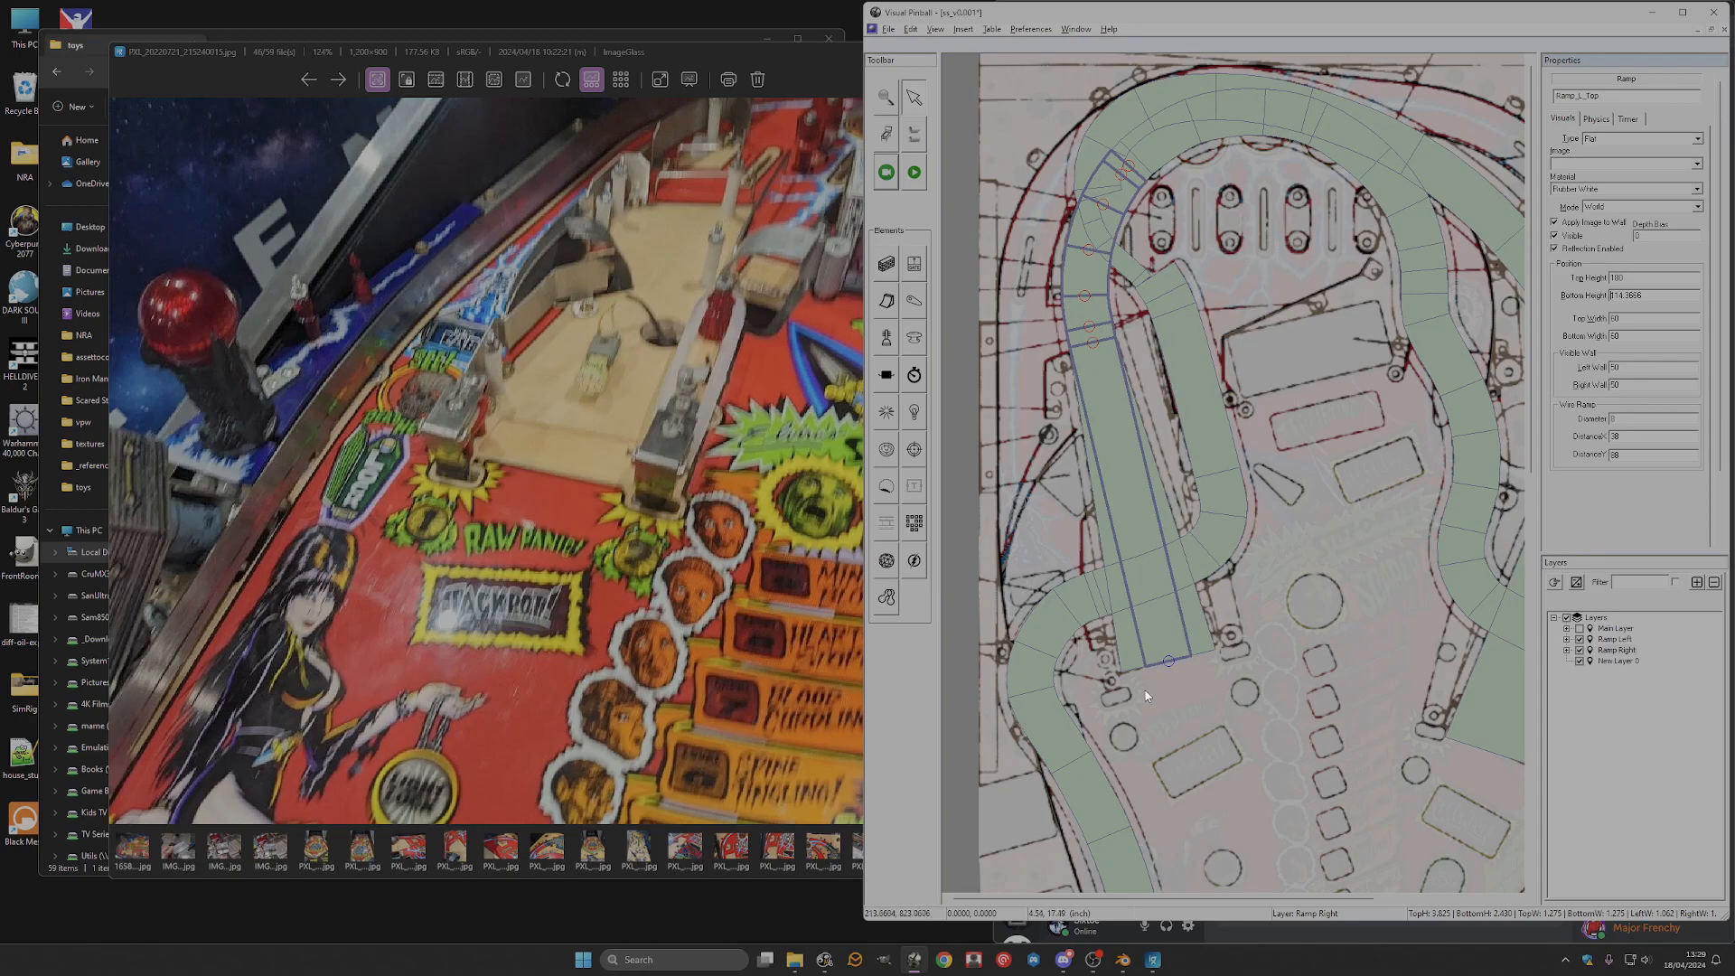
# Delete Ramp_L_Top's lowest control point so it ends at the entry ramp's joint, and check its height where Right Ramp Narrow crosses.
pyautogui.click(1169, 661)
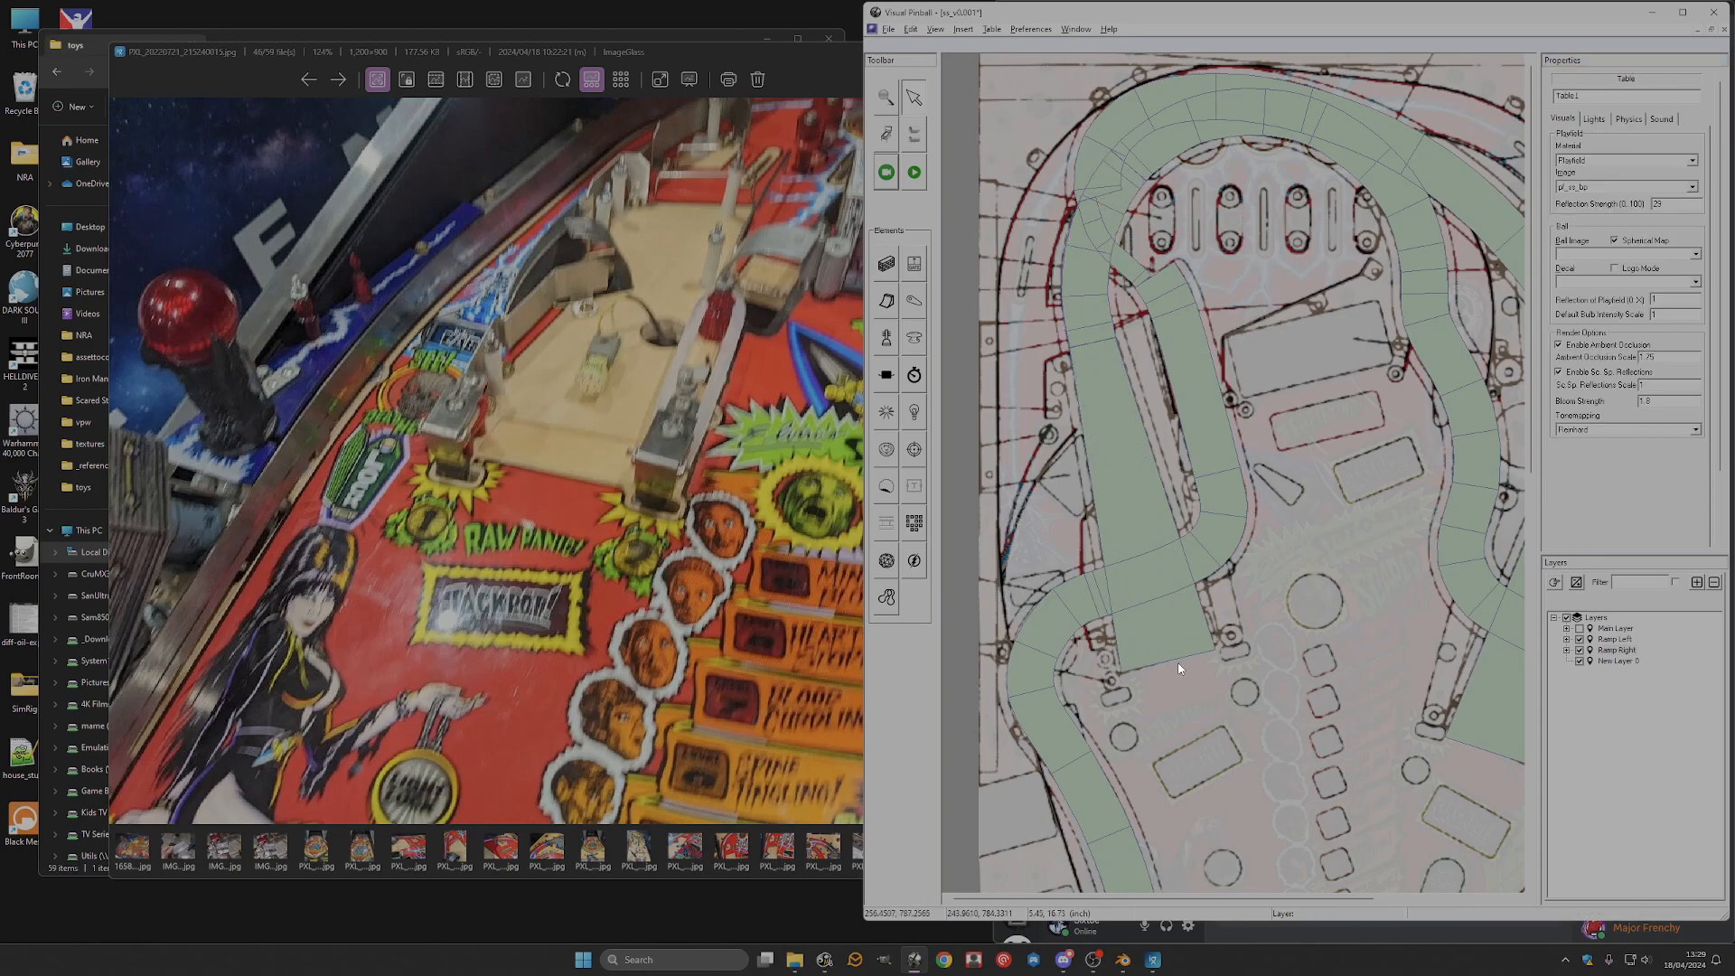
pyautogui.click(1135, 438)
pyautogui.click(1078, 309)
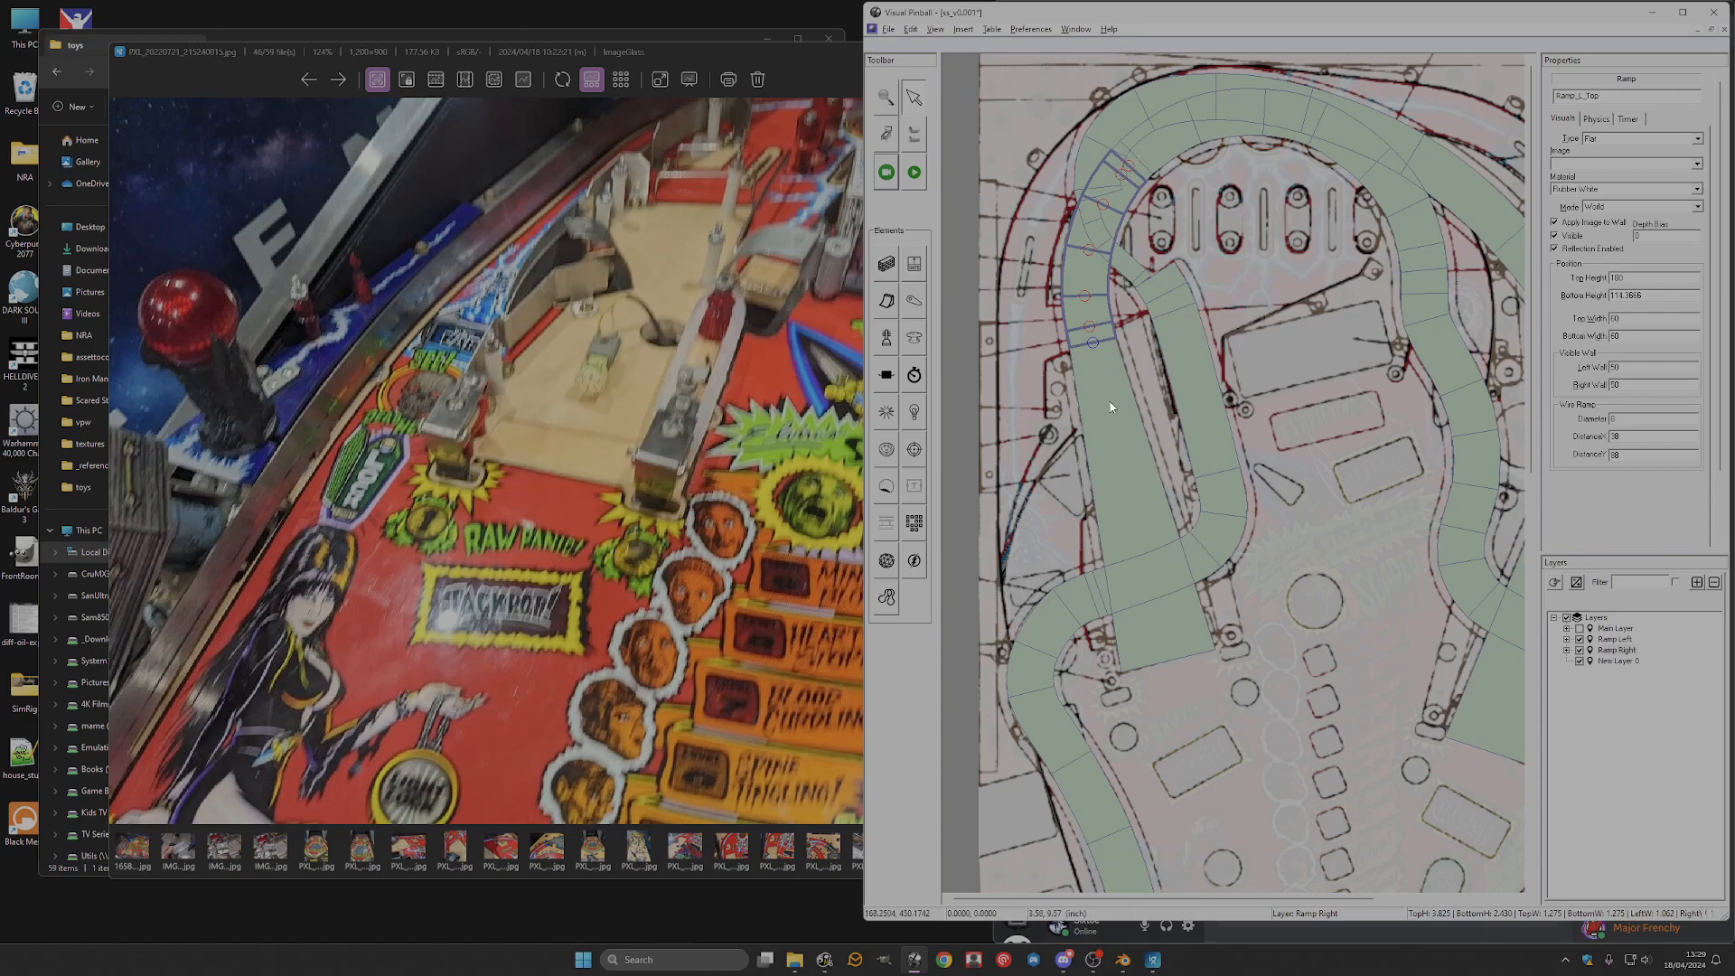
pyautogui.click(1085, 248)
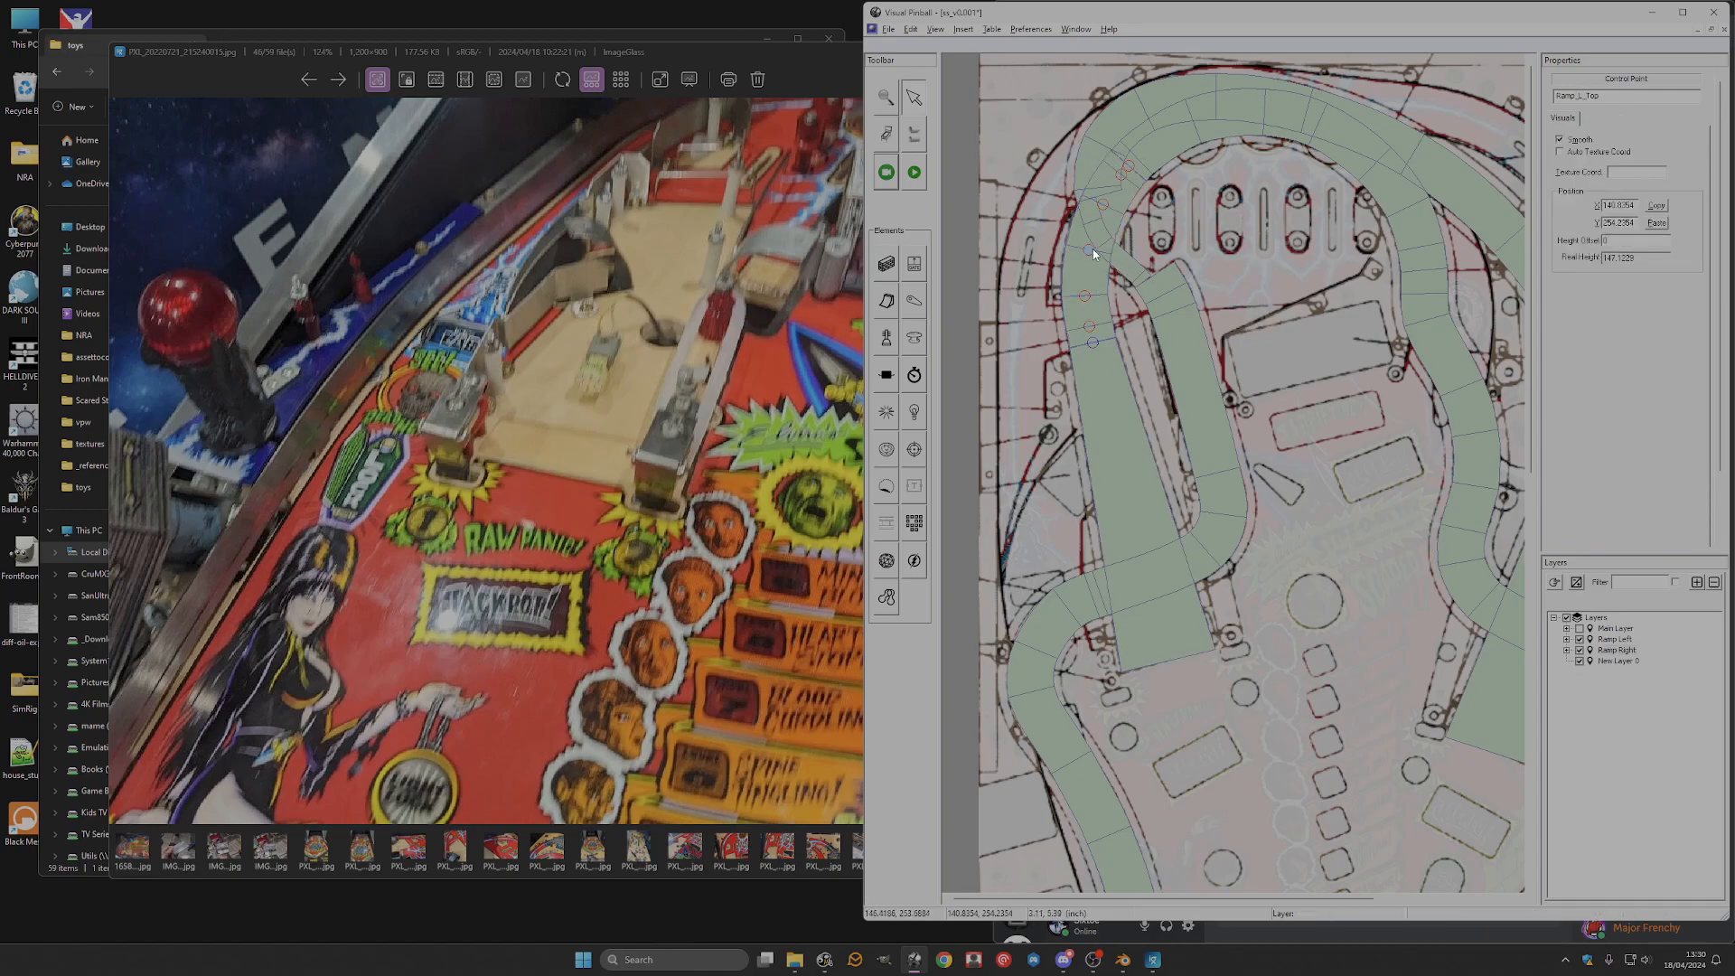
pyautogui.click(1122, 263)
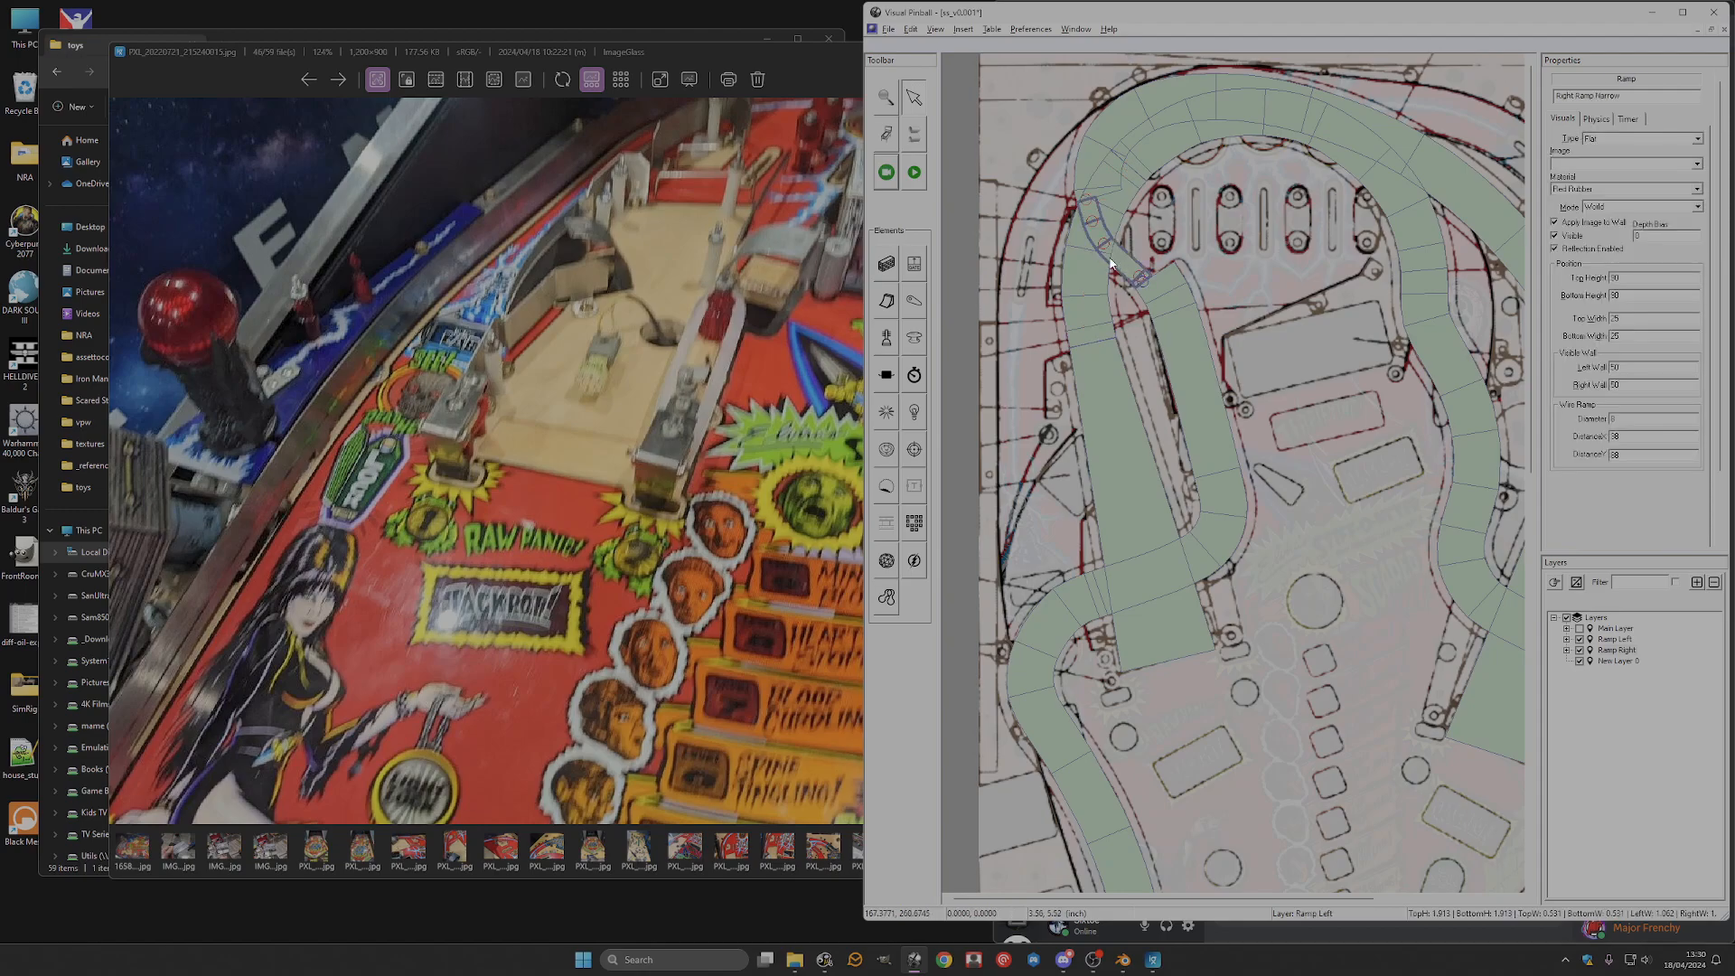
# Add a control point to the straight entry ramp where Right Ramp Bottom crosses it, and check the point's final height.
pyautogui.click(1152, 562)
pyautogui.rightClick(1142, 554)
pyautogui.click(1155, 561)
pyautogui.click(1143, 552)
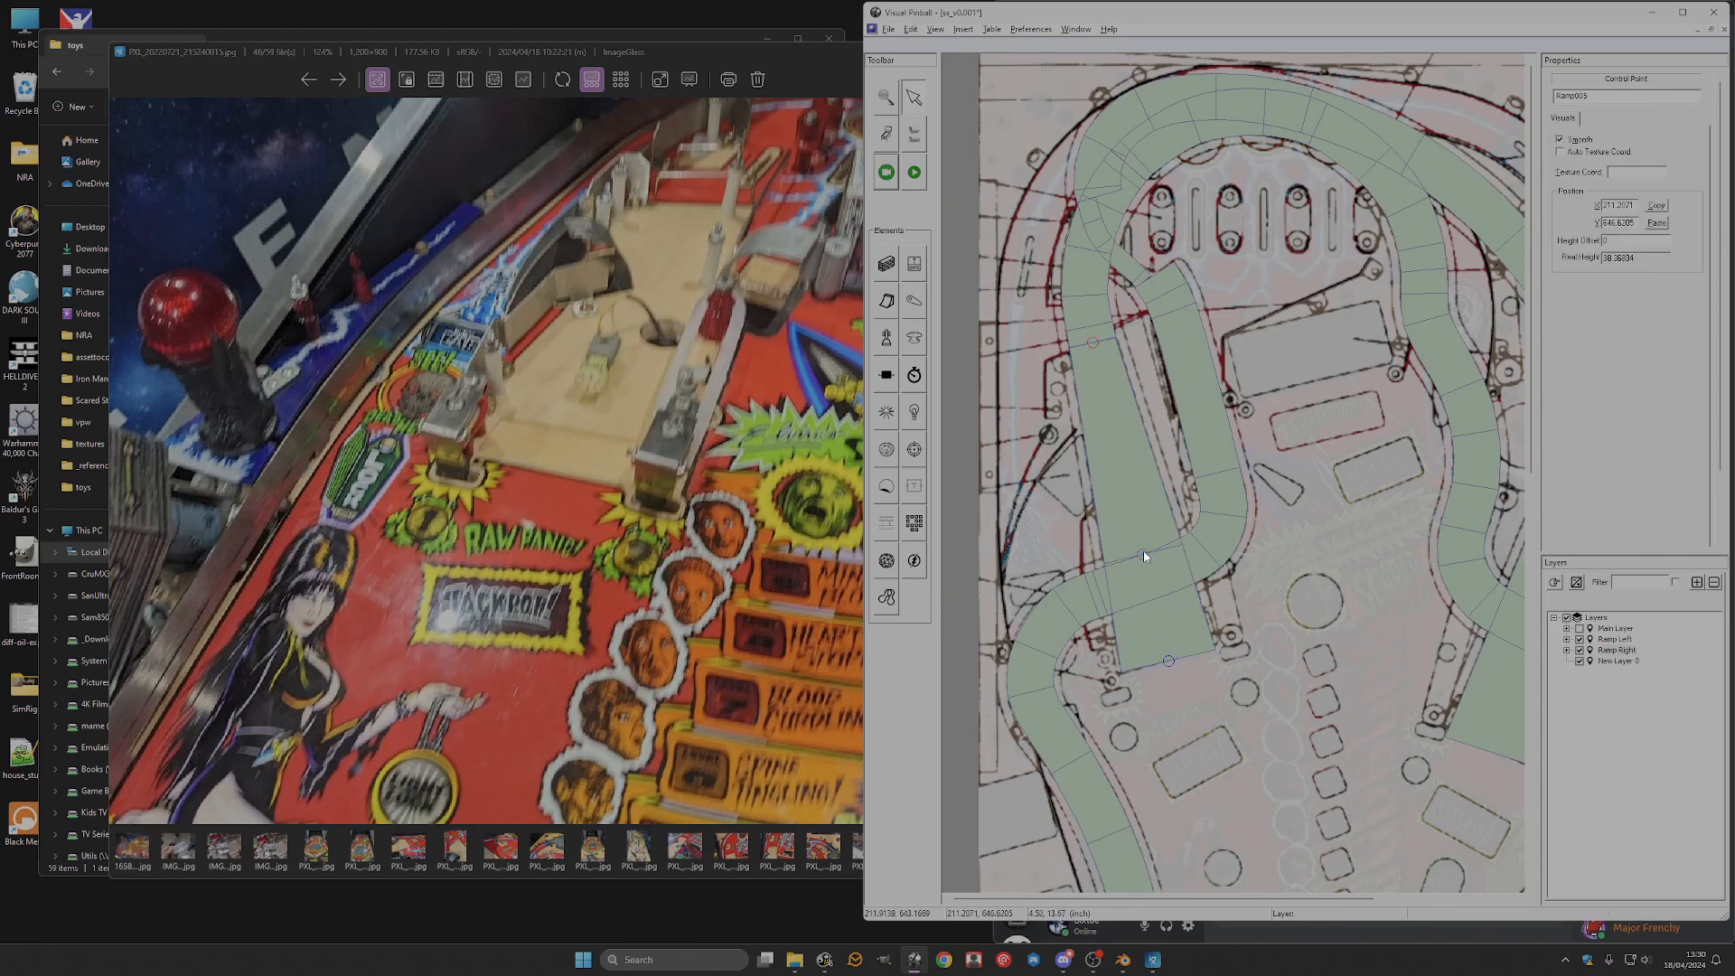
# Compare the height settings of Right Ramp Bottom and the straight entry ramp it crosses, and look over the ramp's full course.
pyautogui.click(1201, 559)
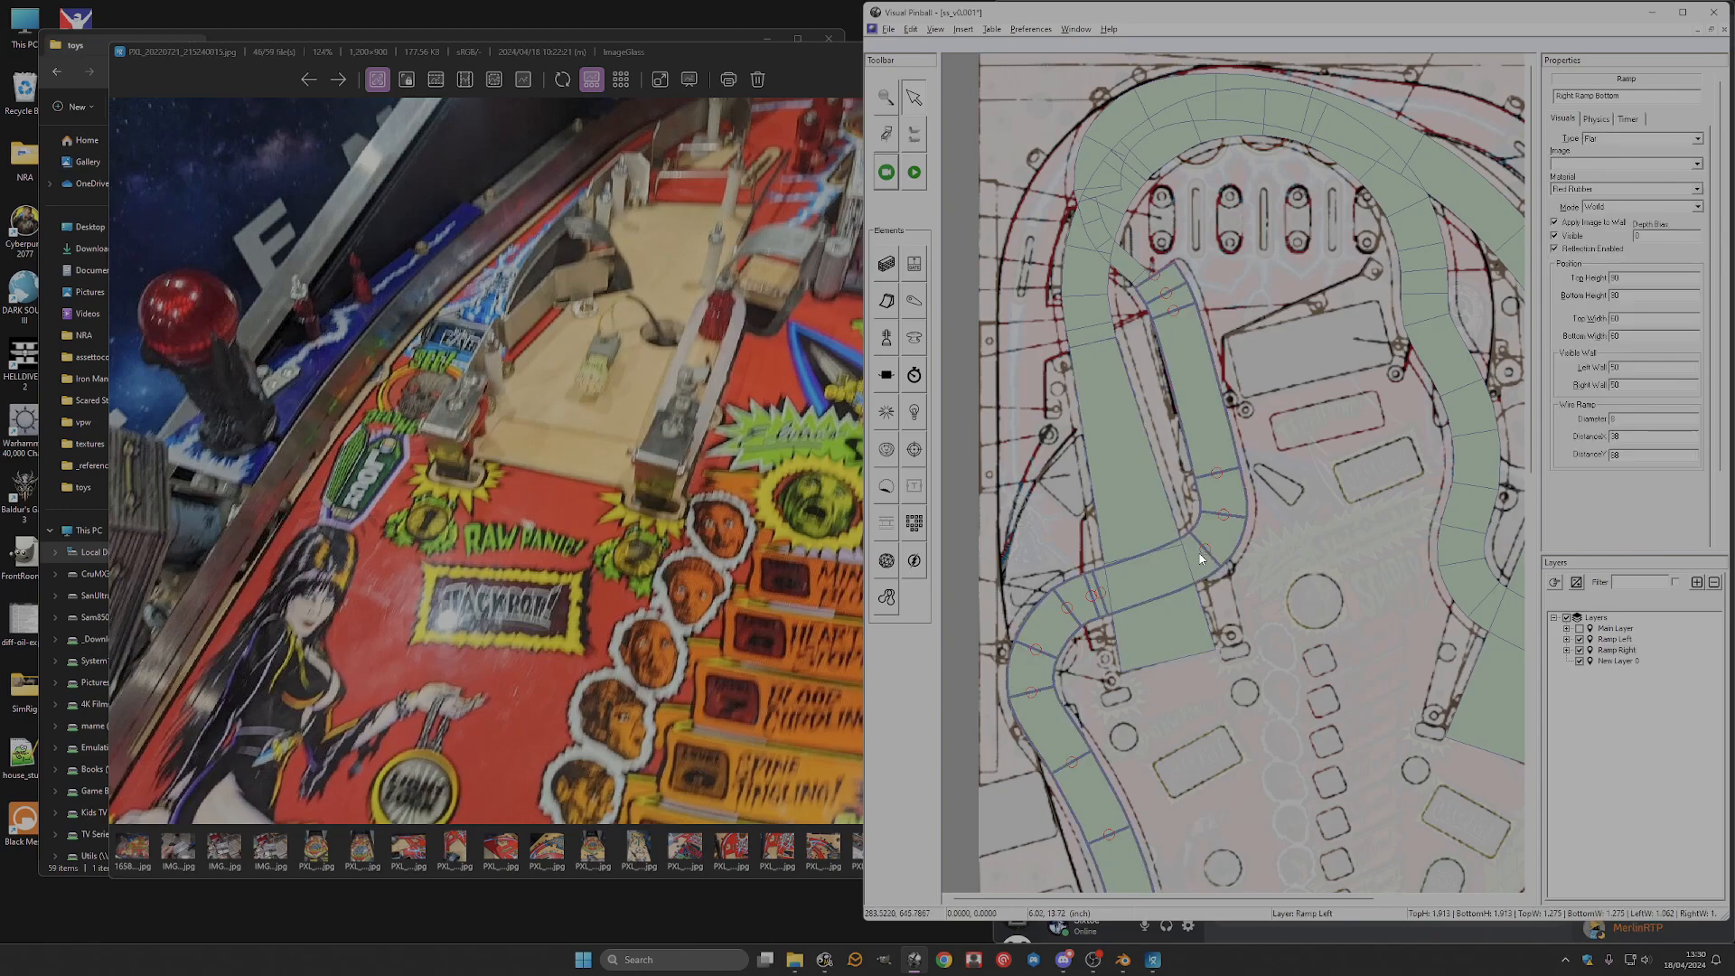
pyautogui.click(1143, 562)
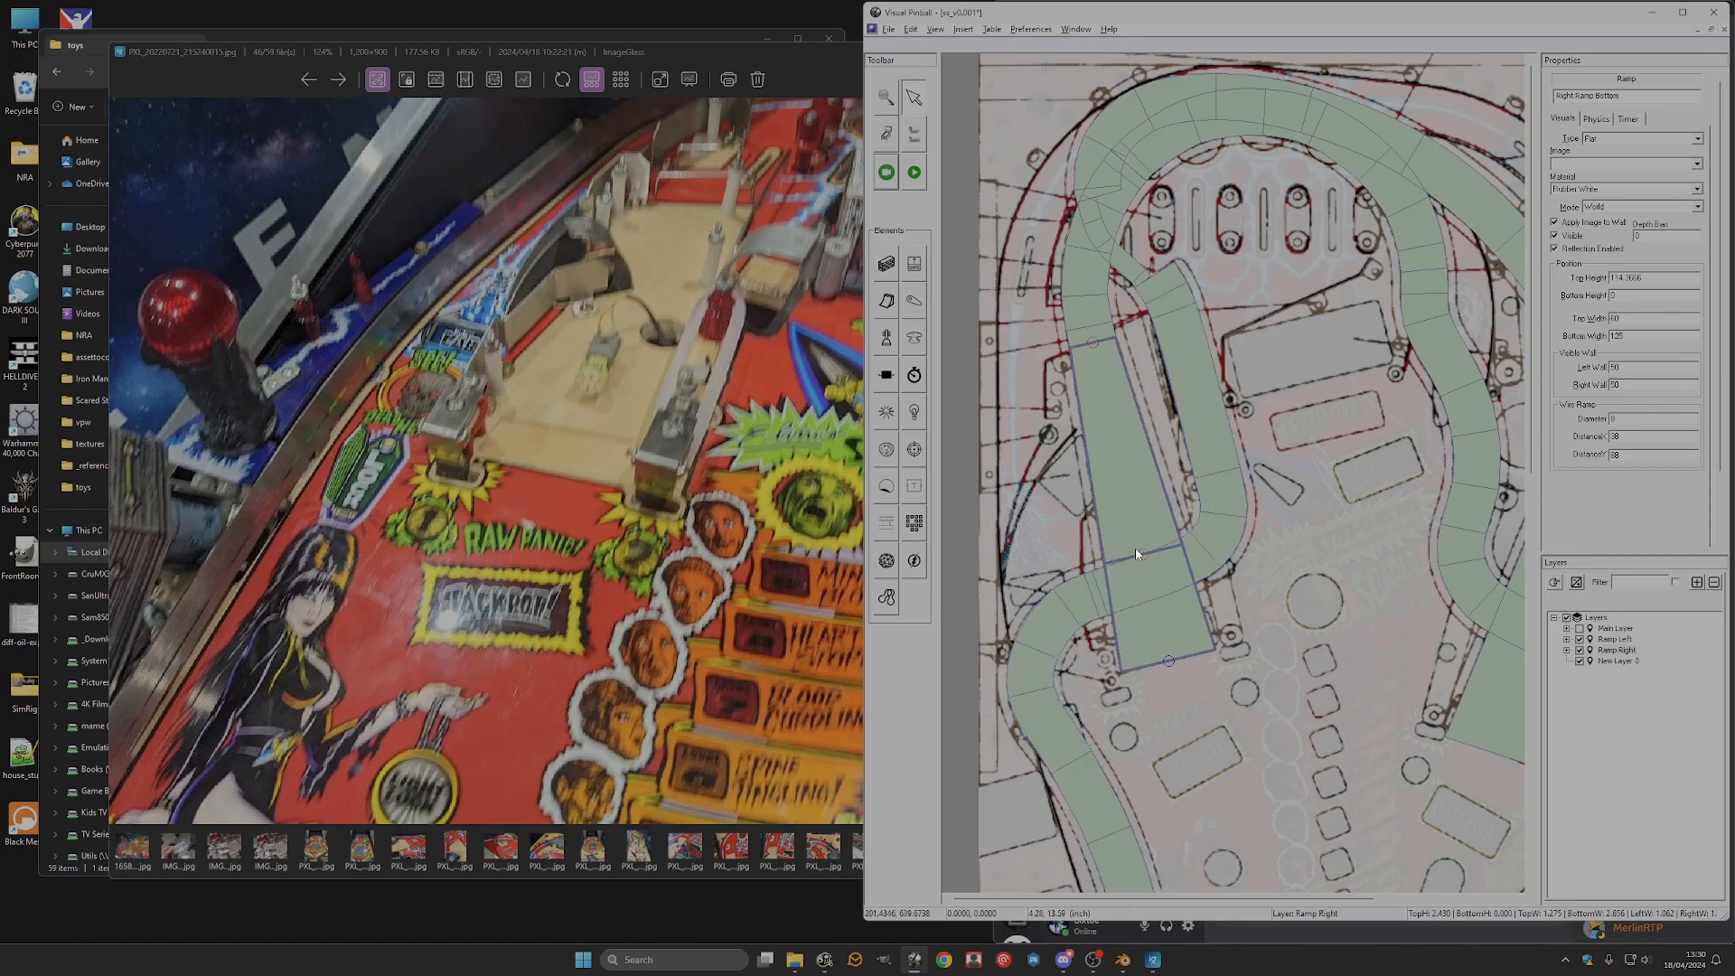
pyautogui.click(1197, 559)
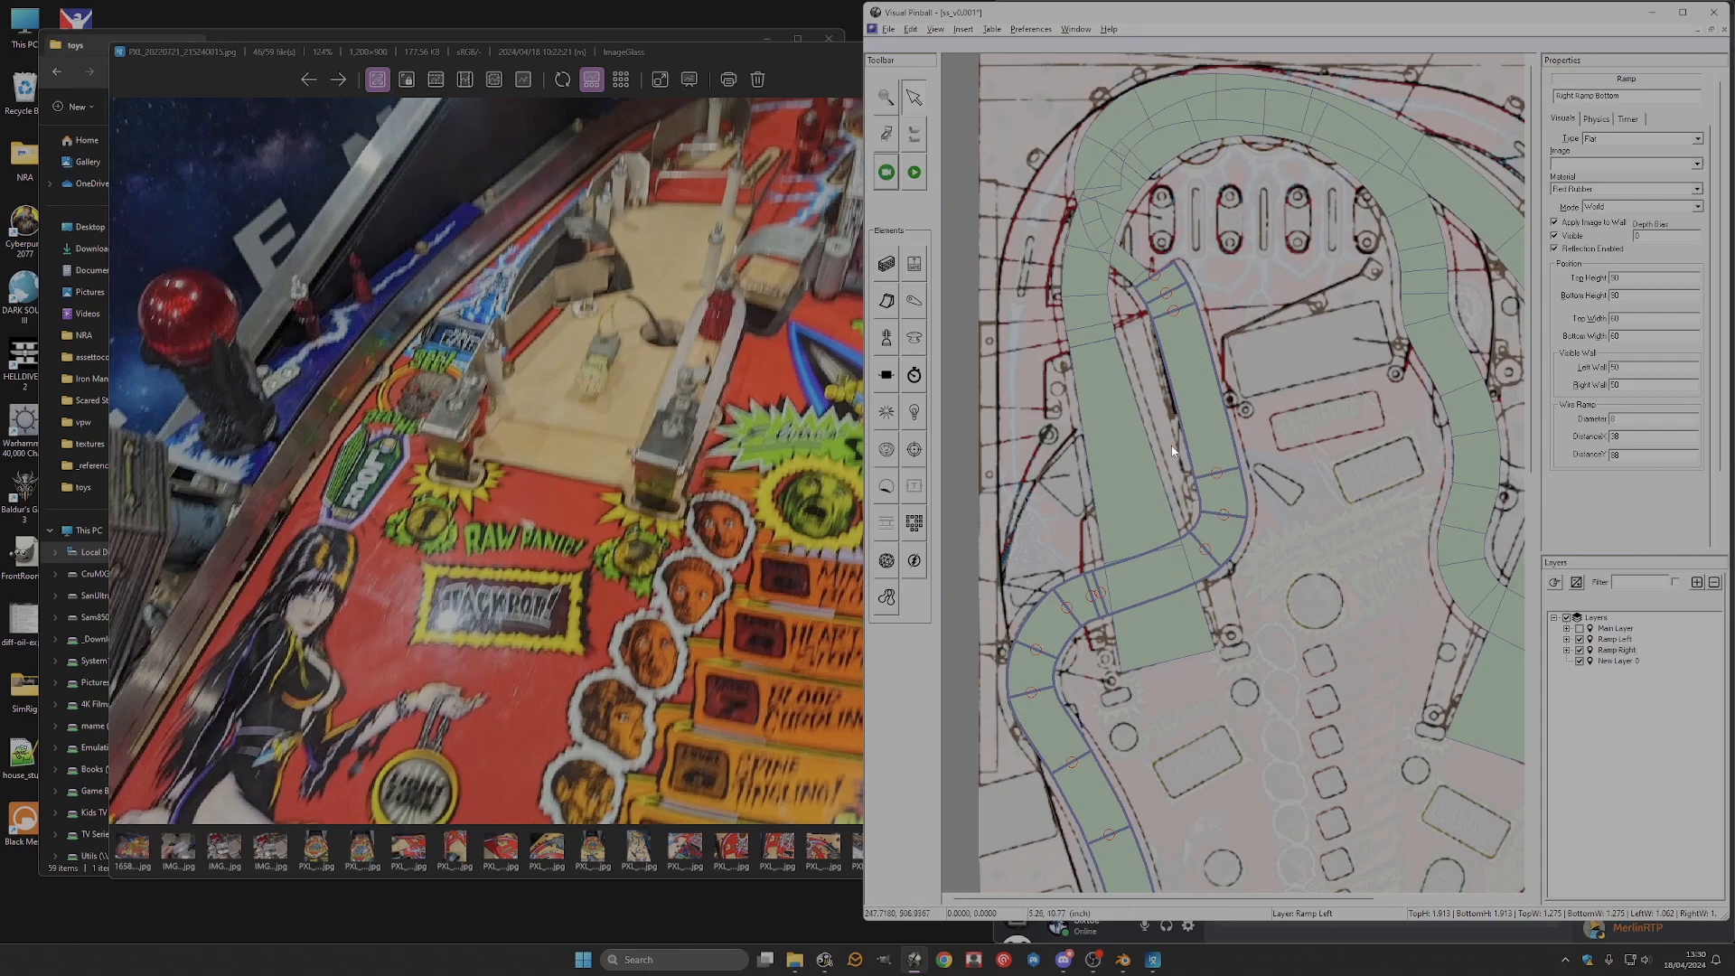
pyautogui.scroll(-6, 1212, 510)
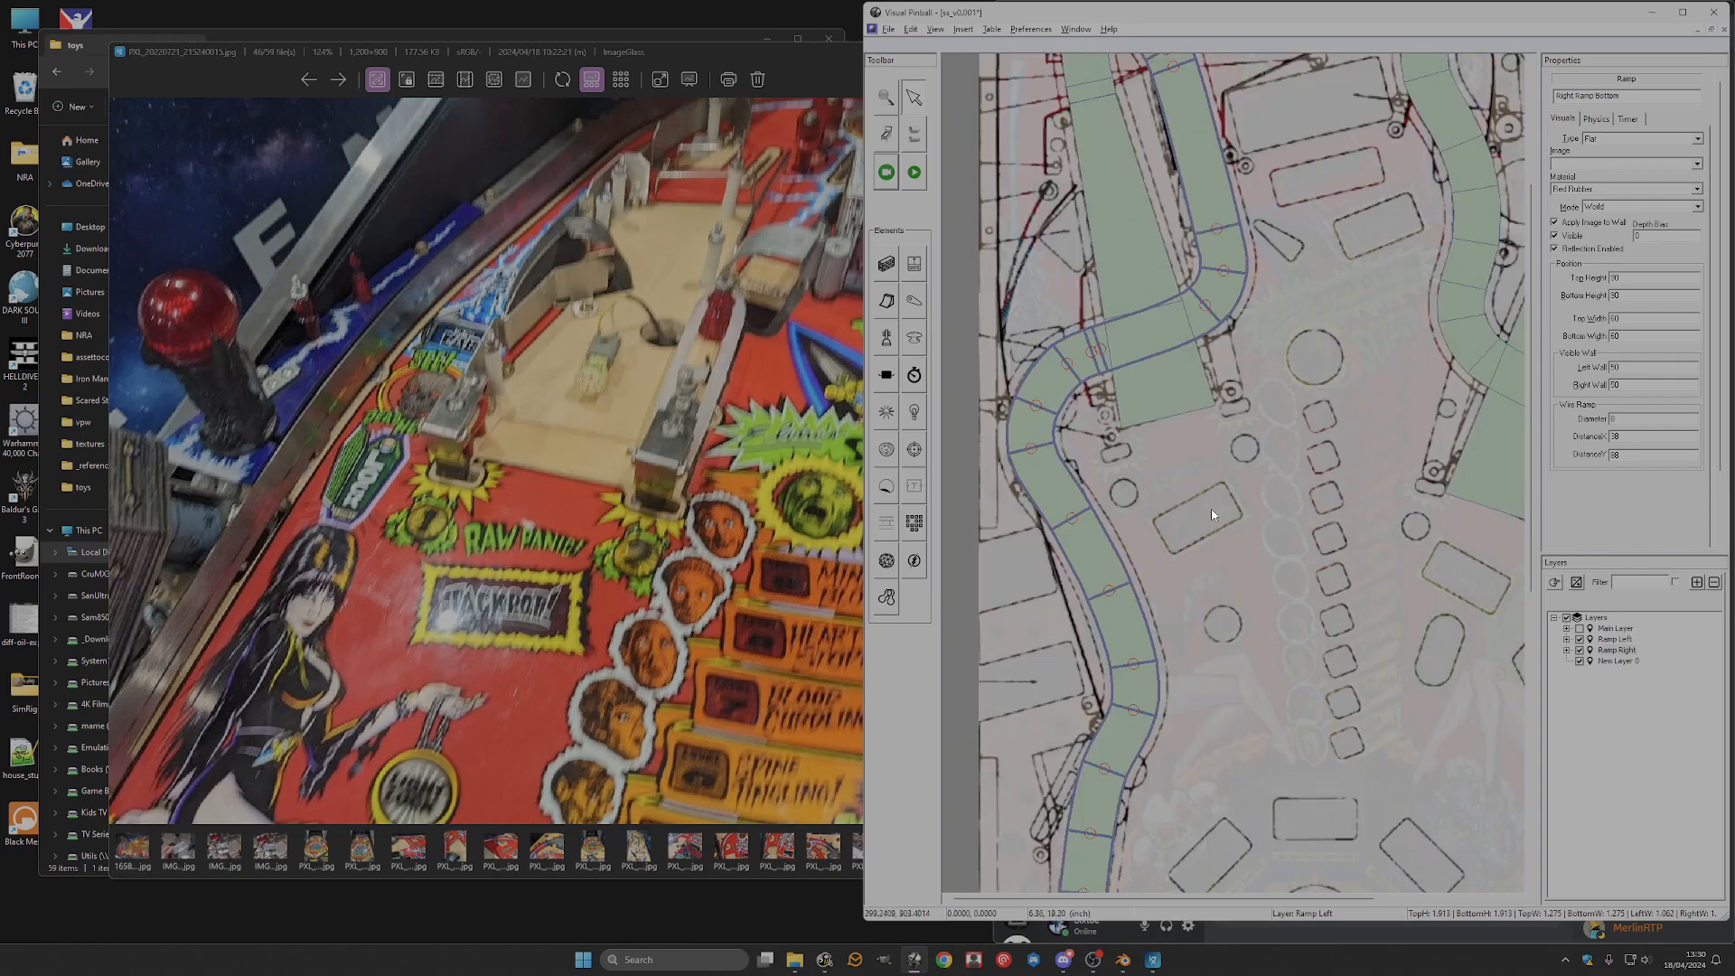
pyautogui.scroll(6, 1201, 515)
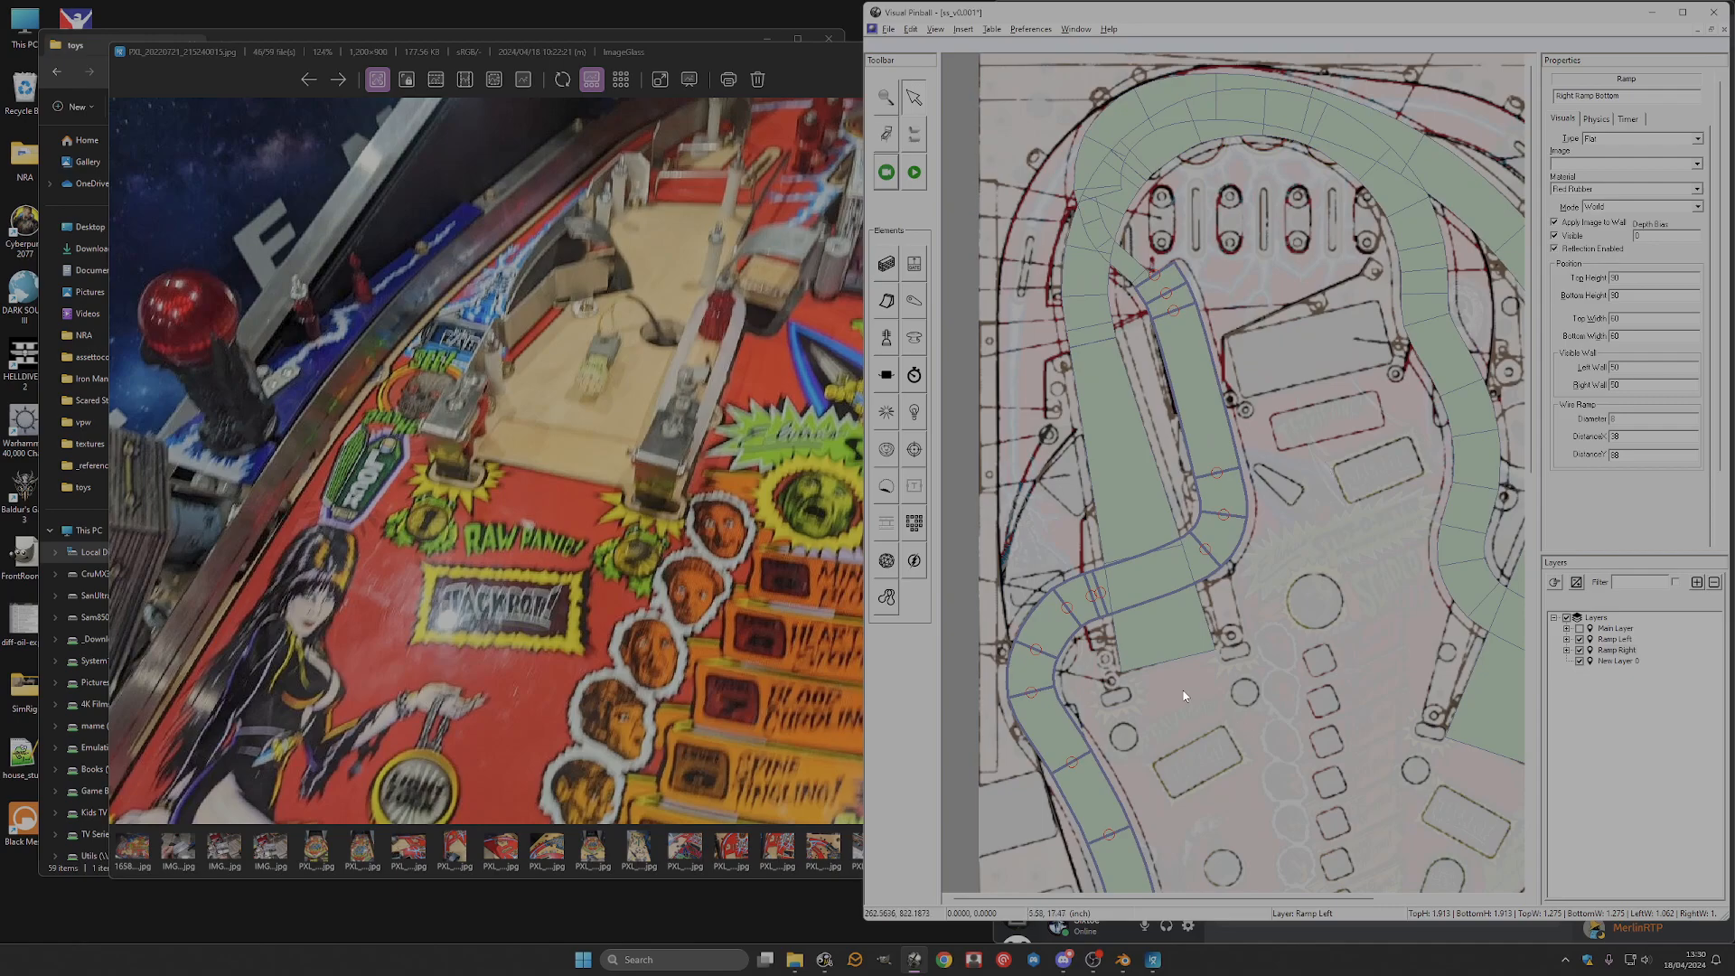
pyautogui.scroll(-3, 1236, 606)
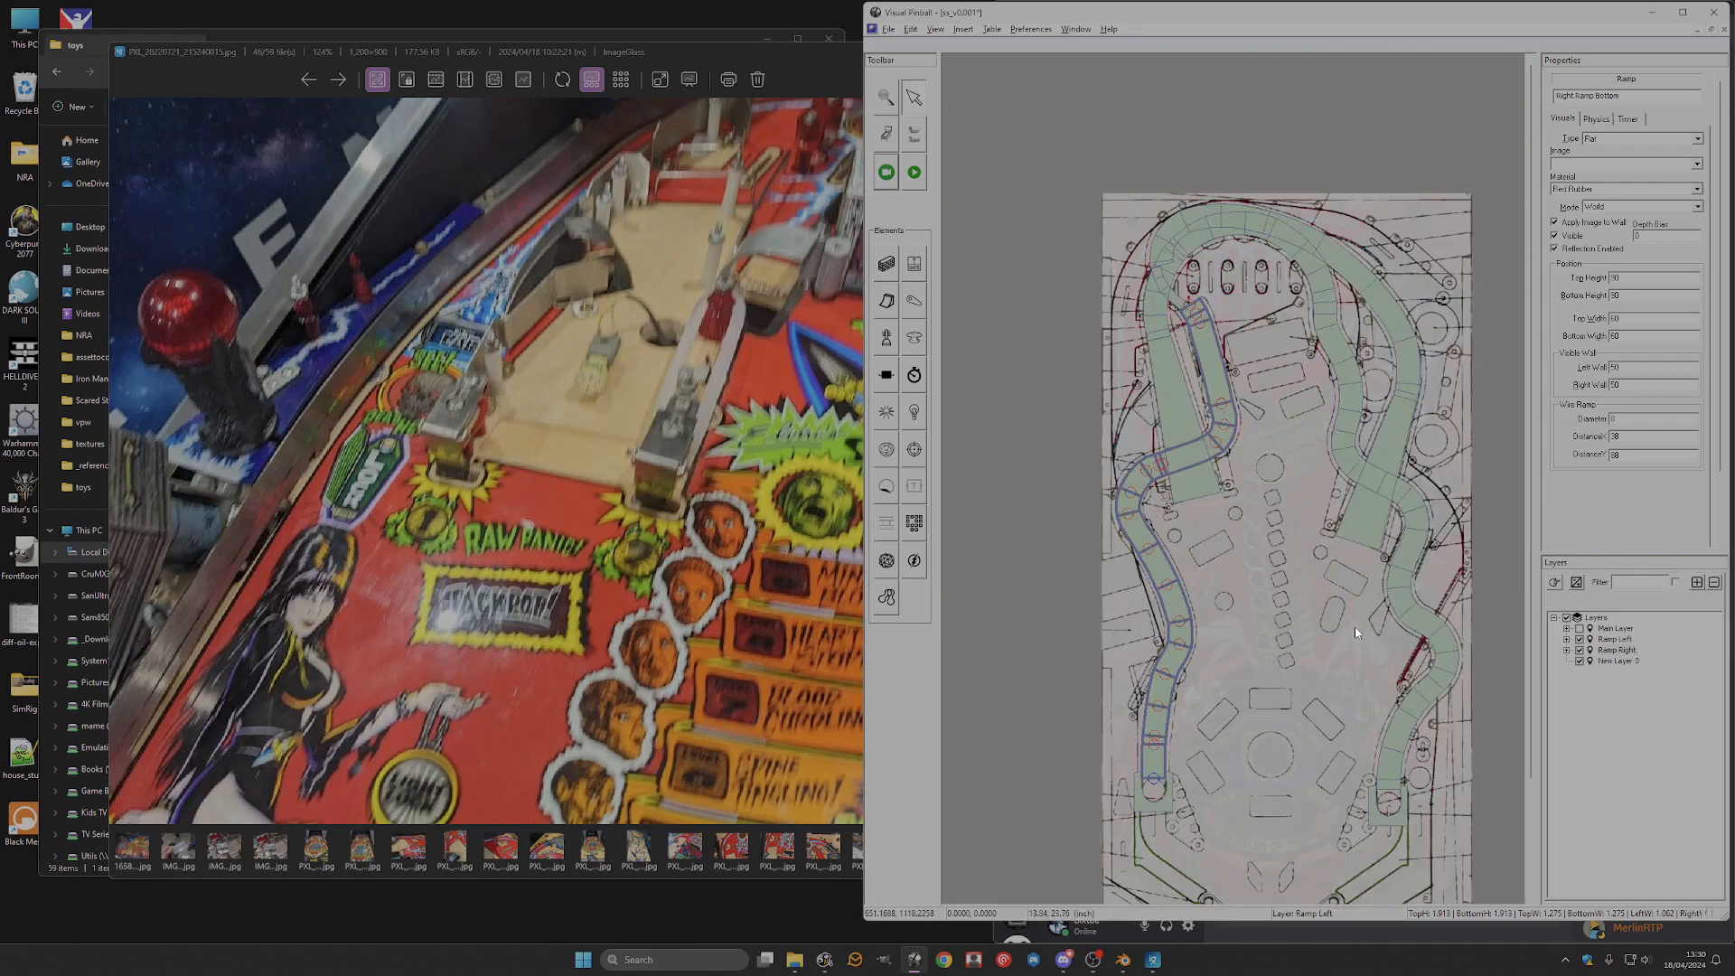
# Preview the table in the live editor and examine the ramps' slopes and crossings from the front and at an angle.
pyautogui.press('F5')
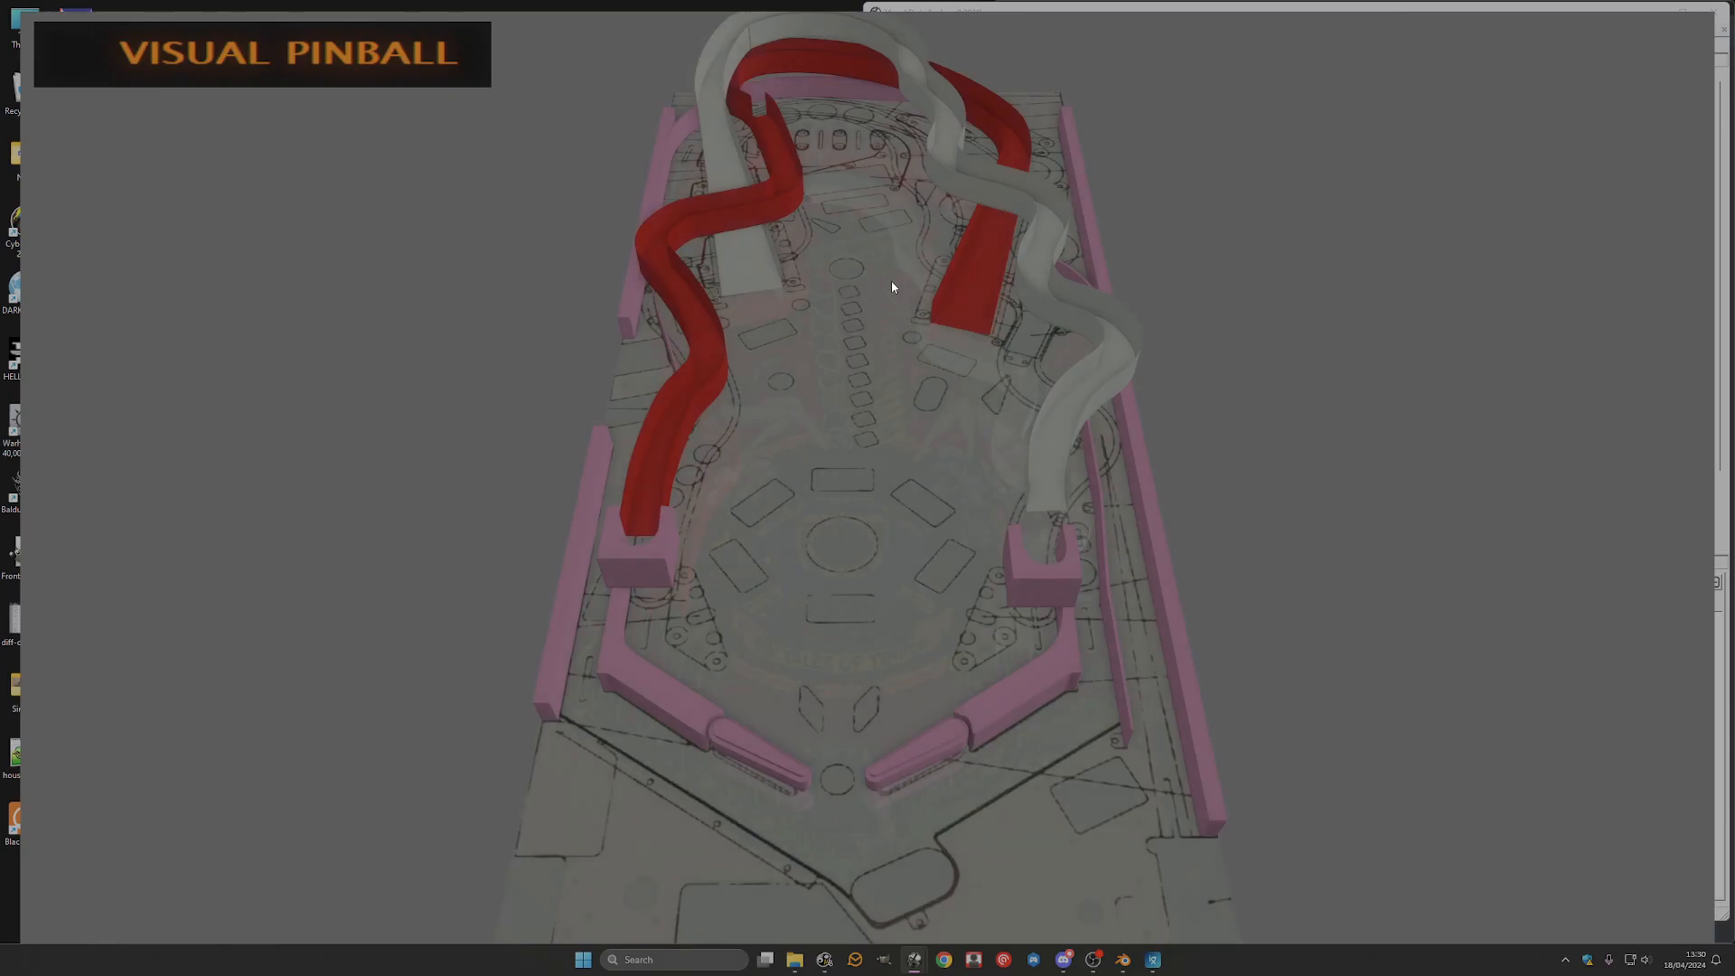
pyautogui.press('Escape')
pyautogui.click(872, 498)
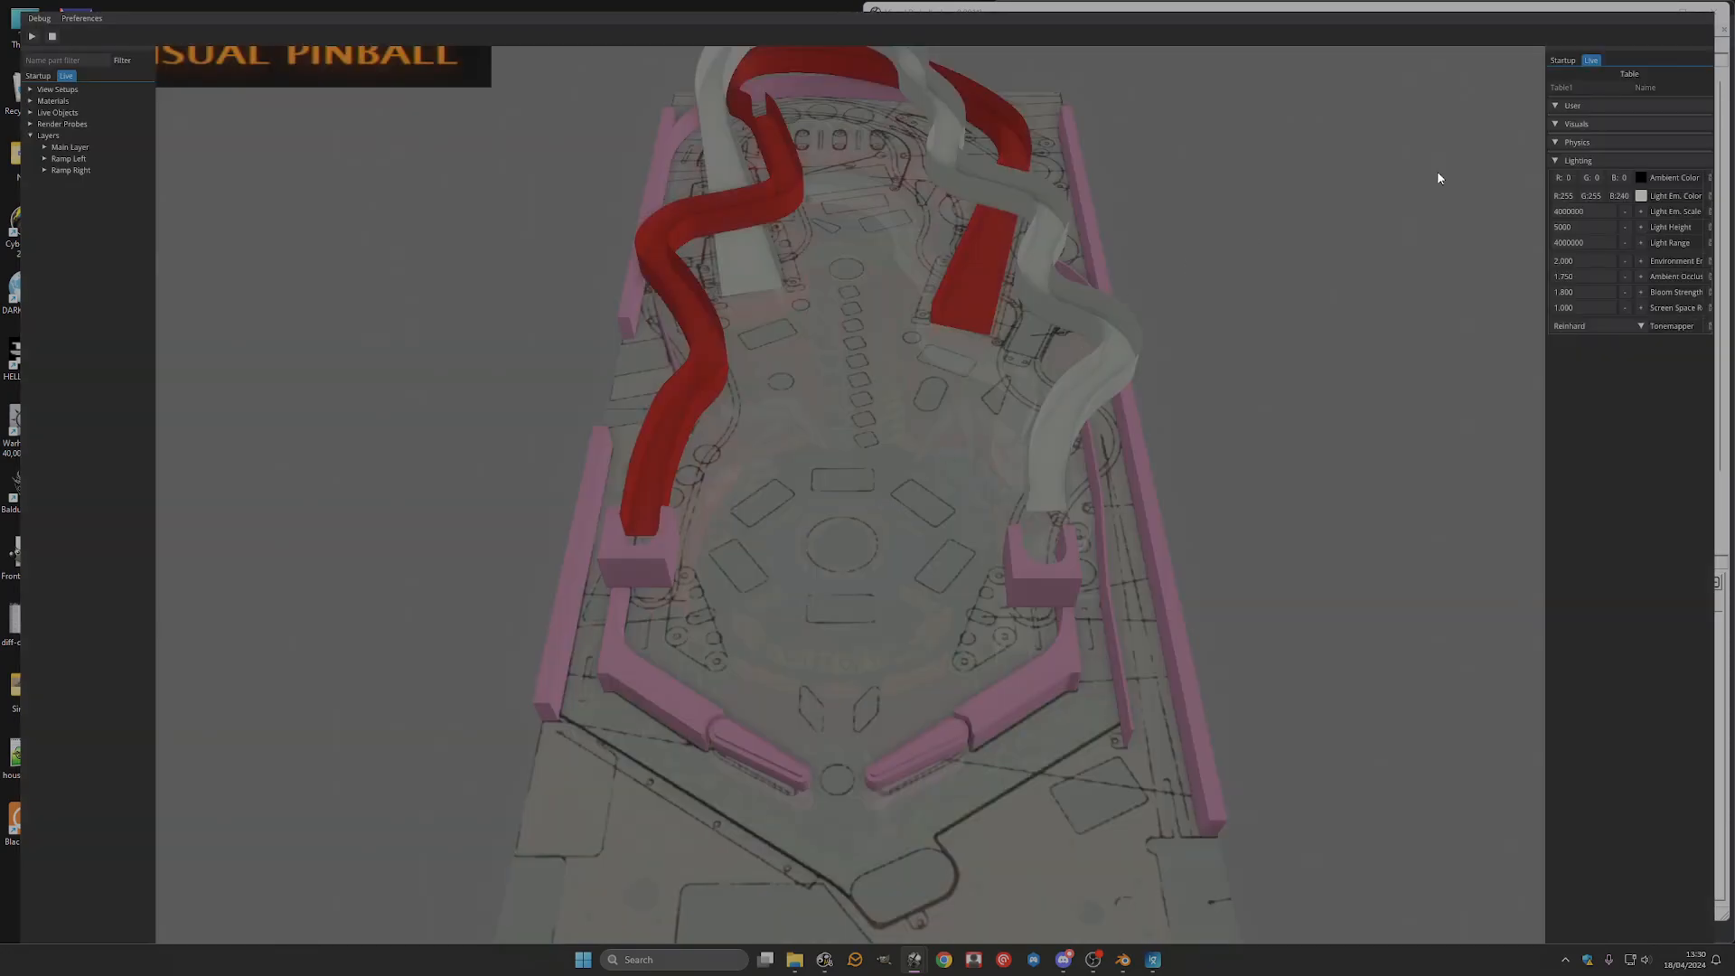
pyautogui.scroll(1, 1436, 170)
pyautogui.click(1485, 125)
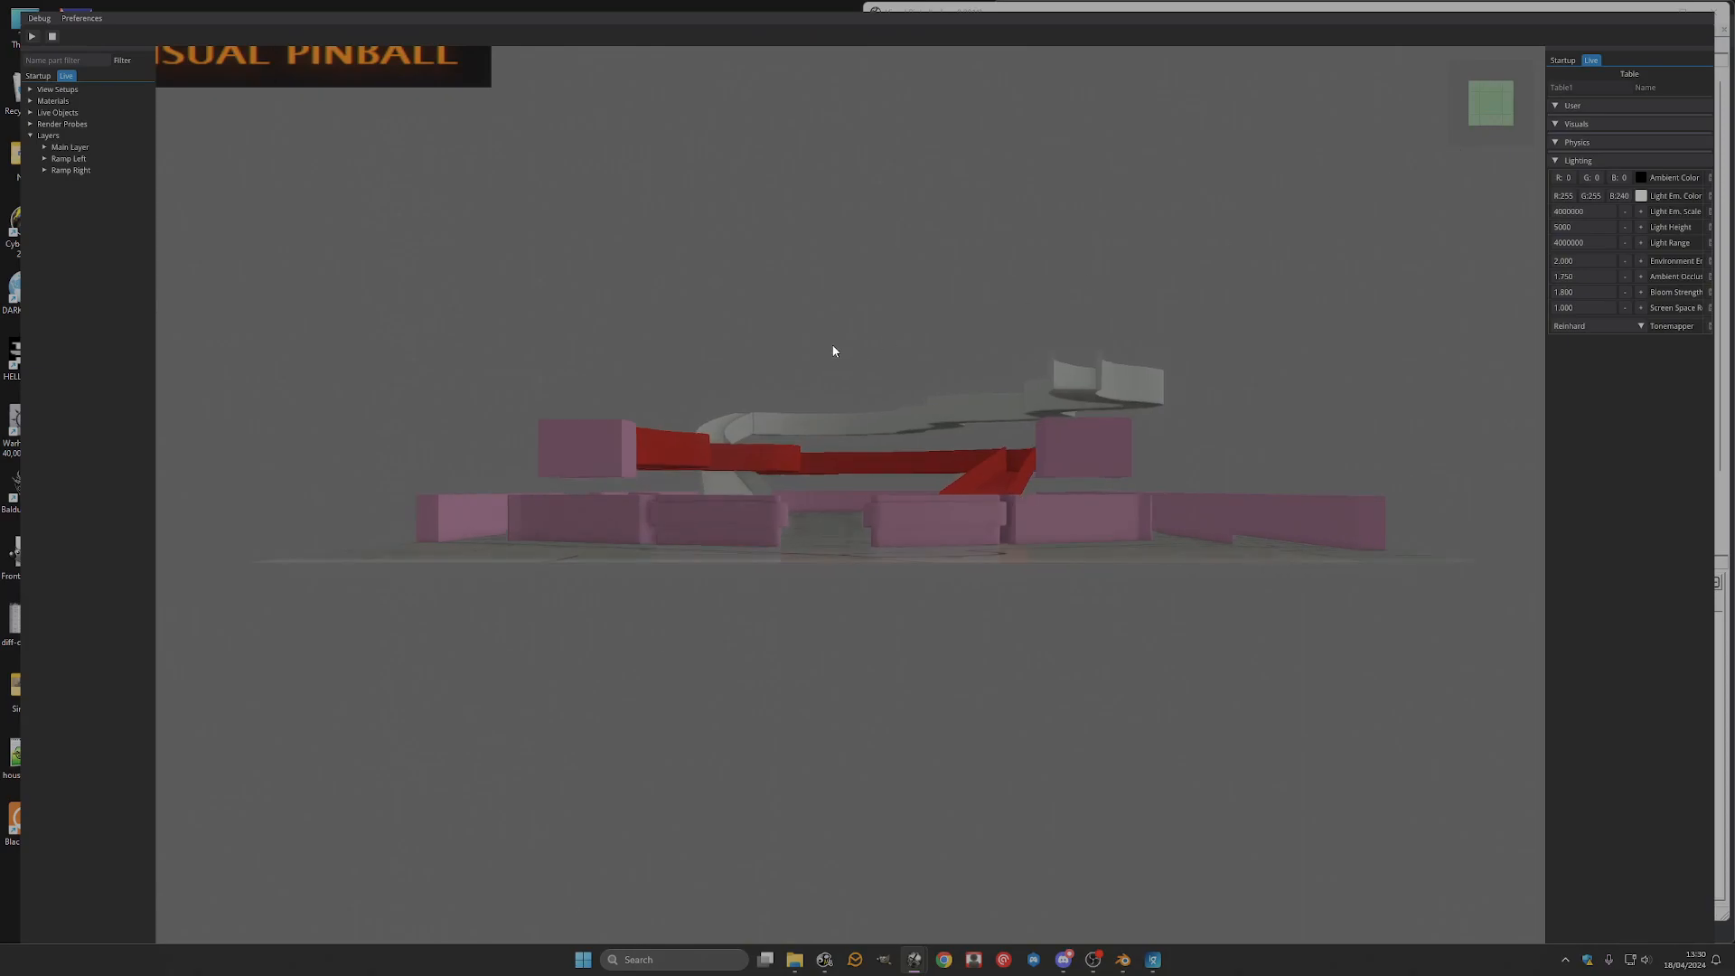
pyautogui.moveTo(1474, 116); pyautogui.dragTo(1481, 135)
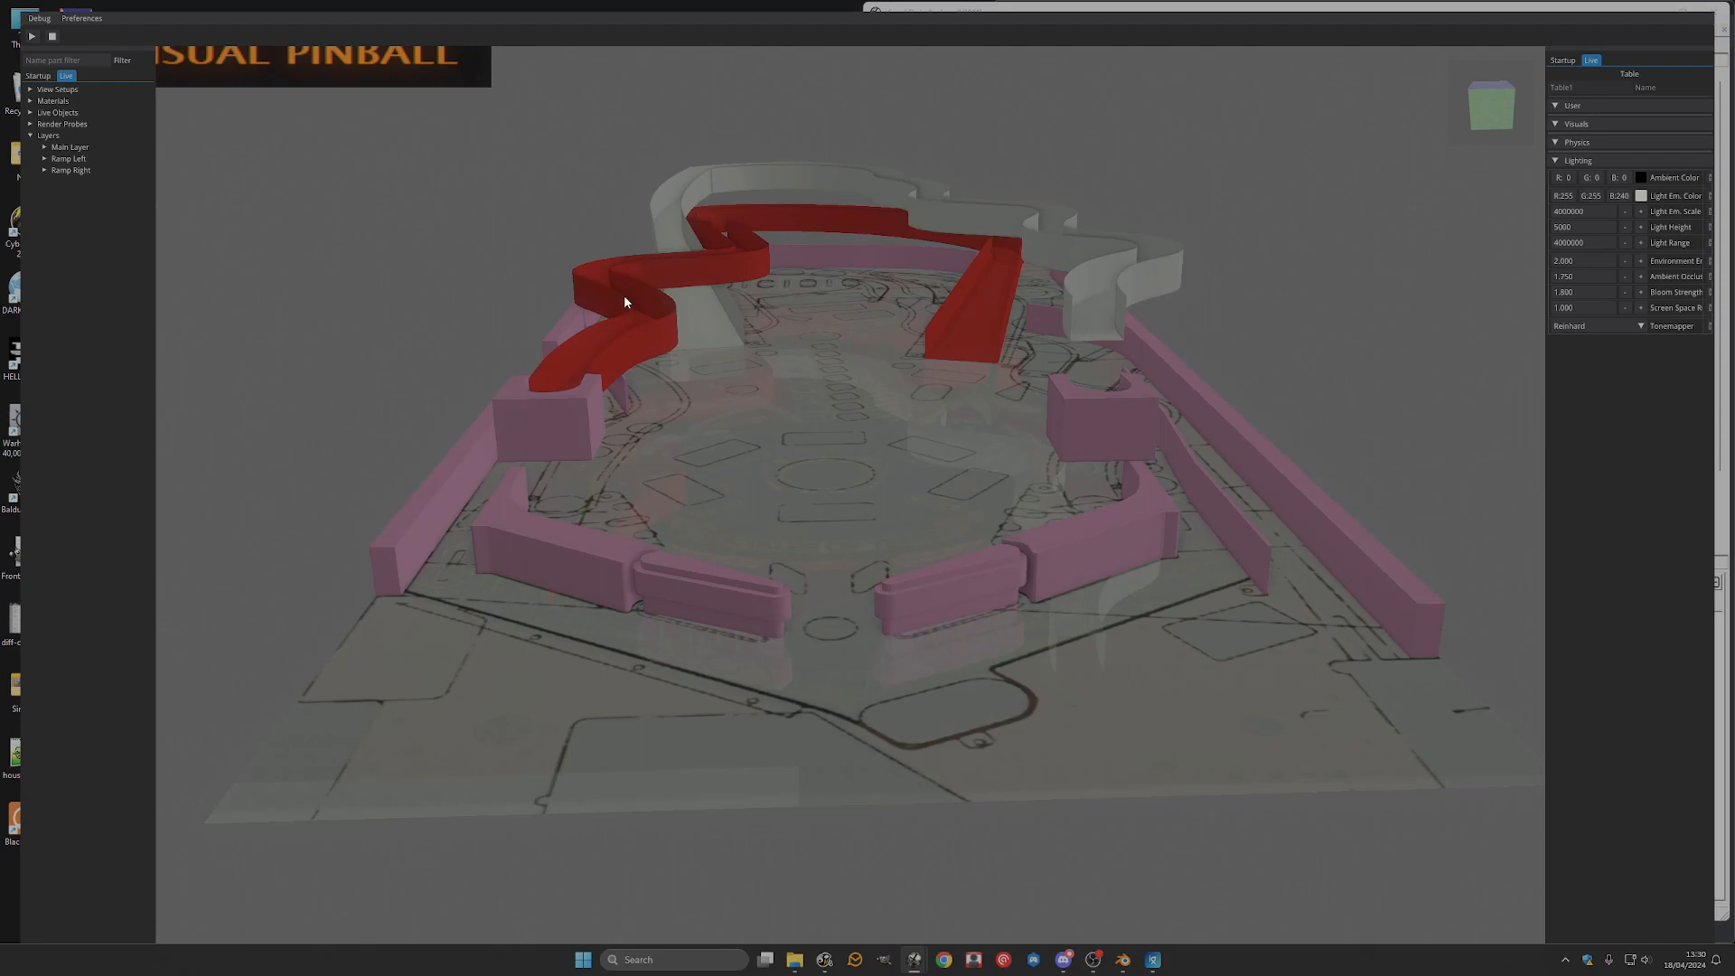
pyautogui.moveTo(1479, 116)
pyautogui.mouseDown()
pyautogui.moveTo(1478, 92)
pyautogui.moveTo(1482, 125)
pyautogui.mouseUp()
pyautogui.click(53, 36)
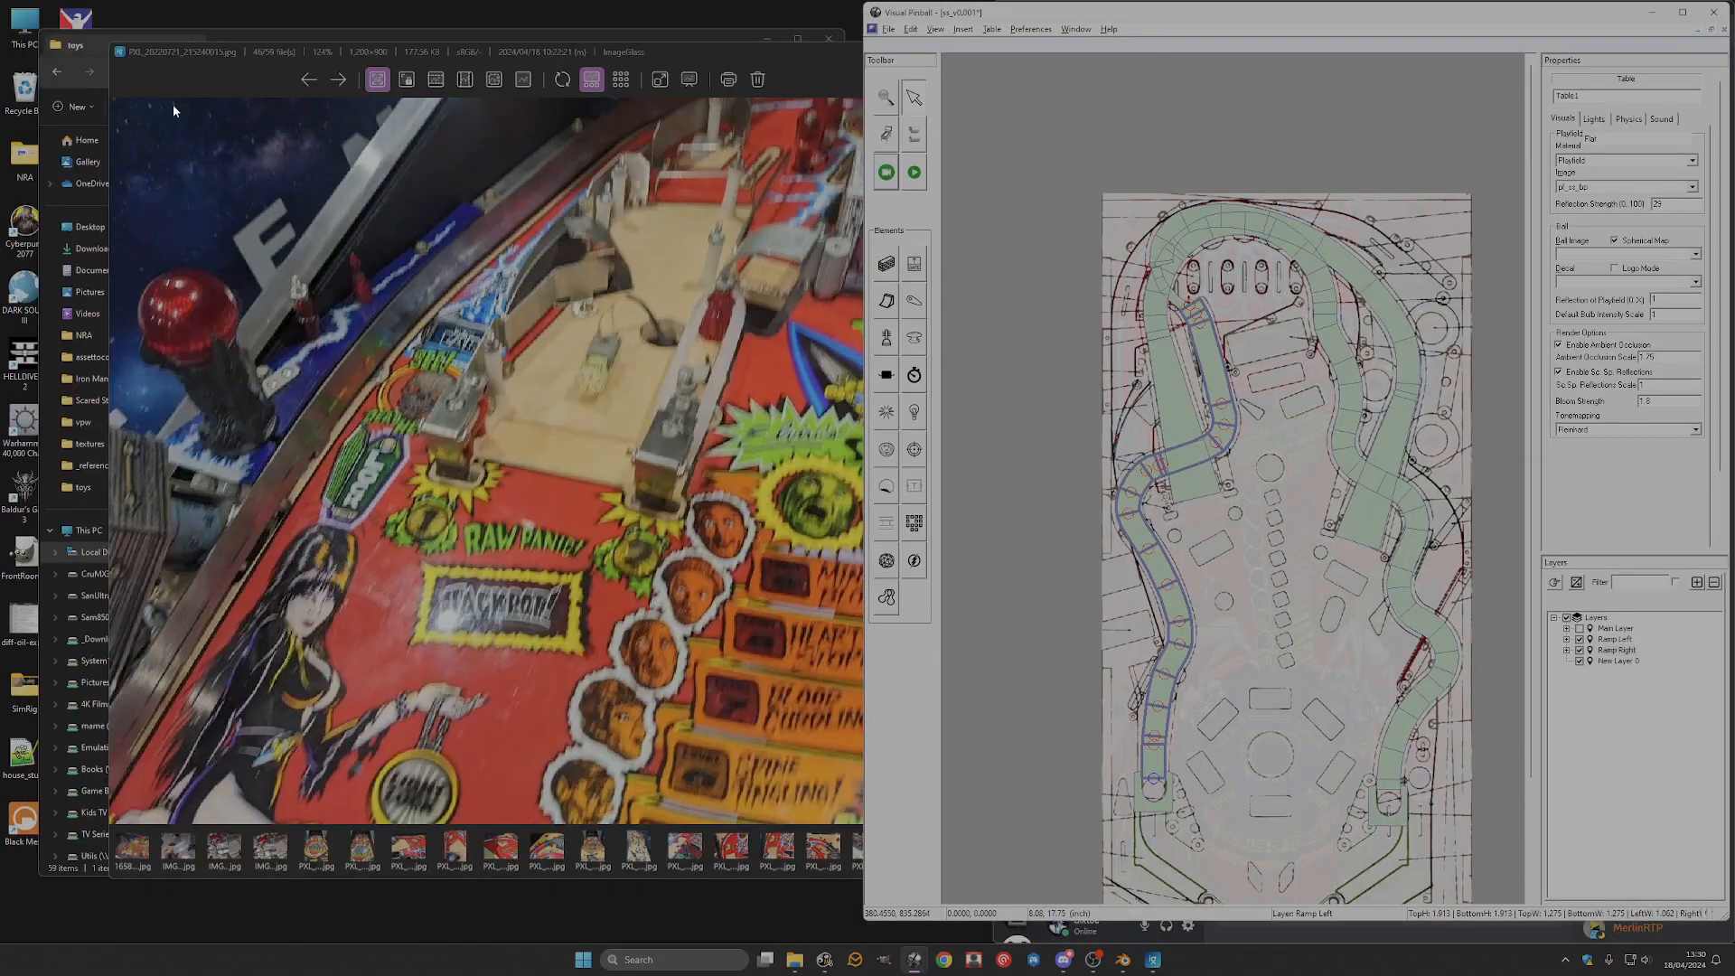
# Set Ramp_L_Bottom's bottom height to 60 and restore its bottom width to 60.
pyautogui.click(1407, 508)
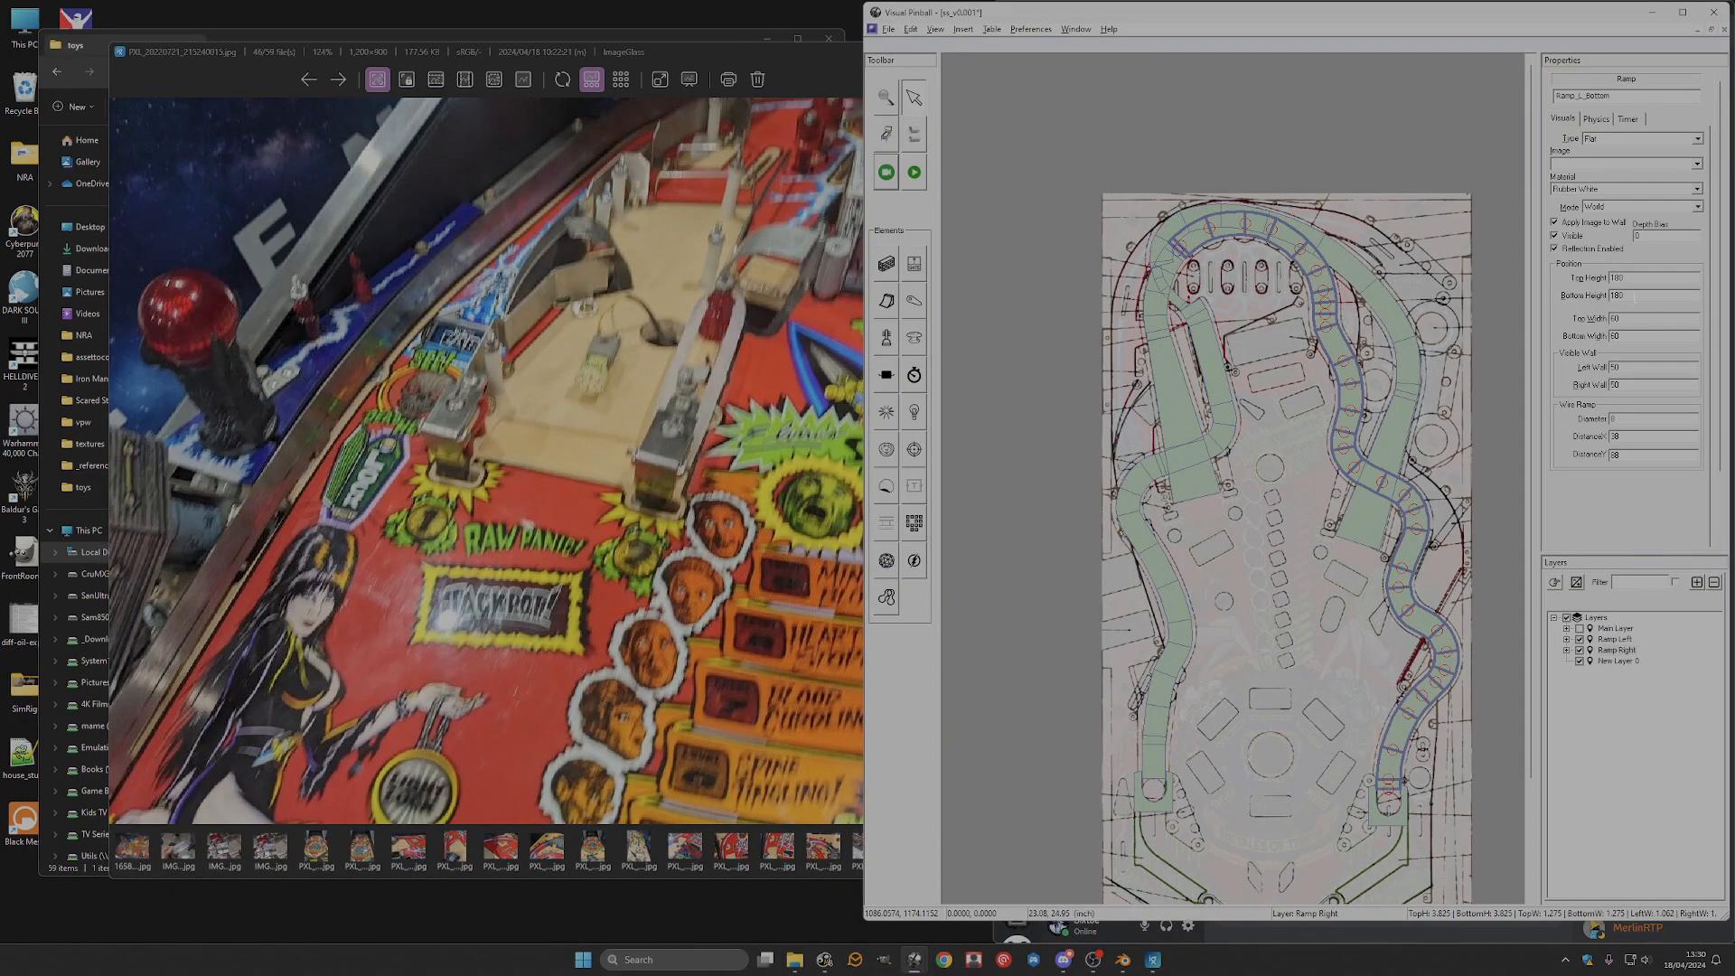
pyautogui.write('80')
pyautogui.press('Return')
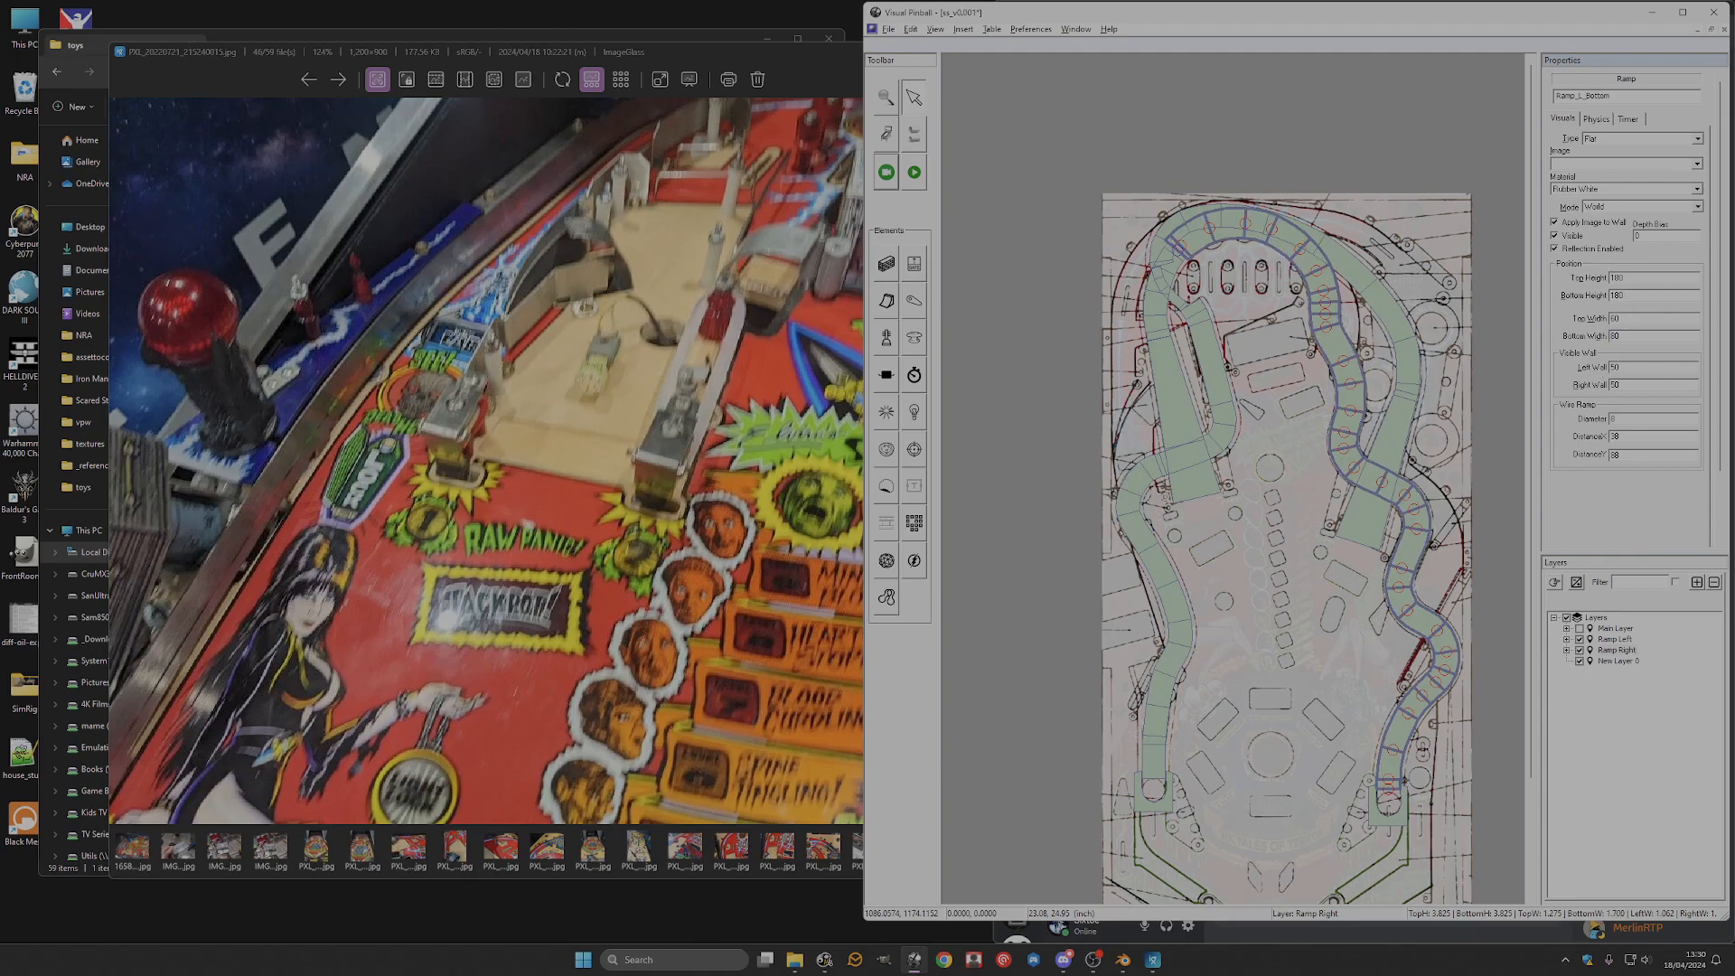
pyautogui.hotkey('ctrl', 'a')
pyautogui.write('60')
pyautogui.press('Return')
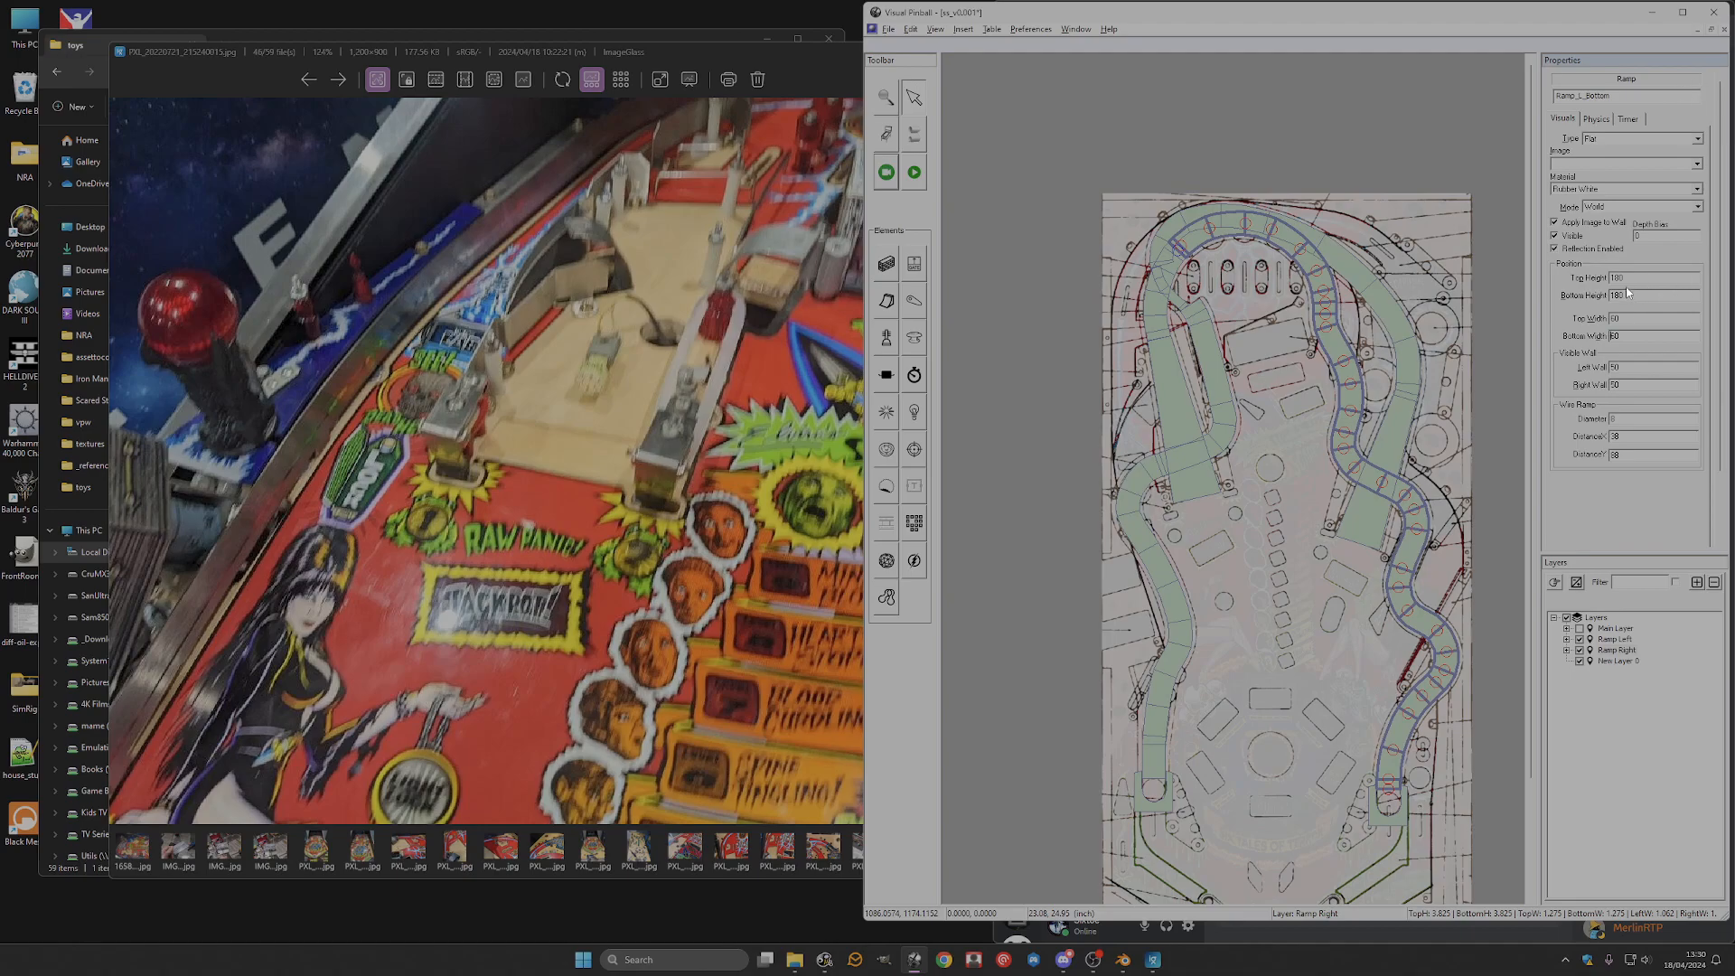
pyautogui.hotkey('ctrl', 'a')
pyautogui.write('60')
pyautogui.press('Return')
# Set Right Ramp Bottom's bottom height to 60.
pyautogui.click(1184, 581)
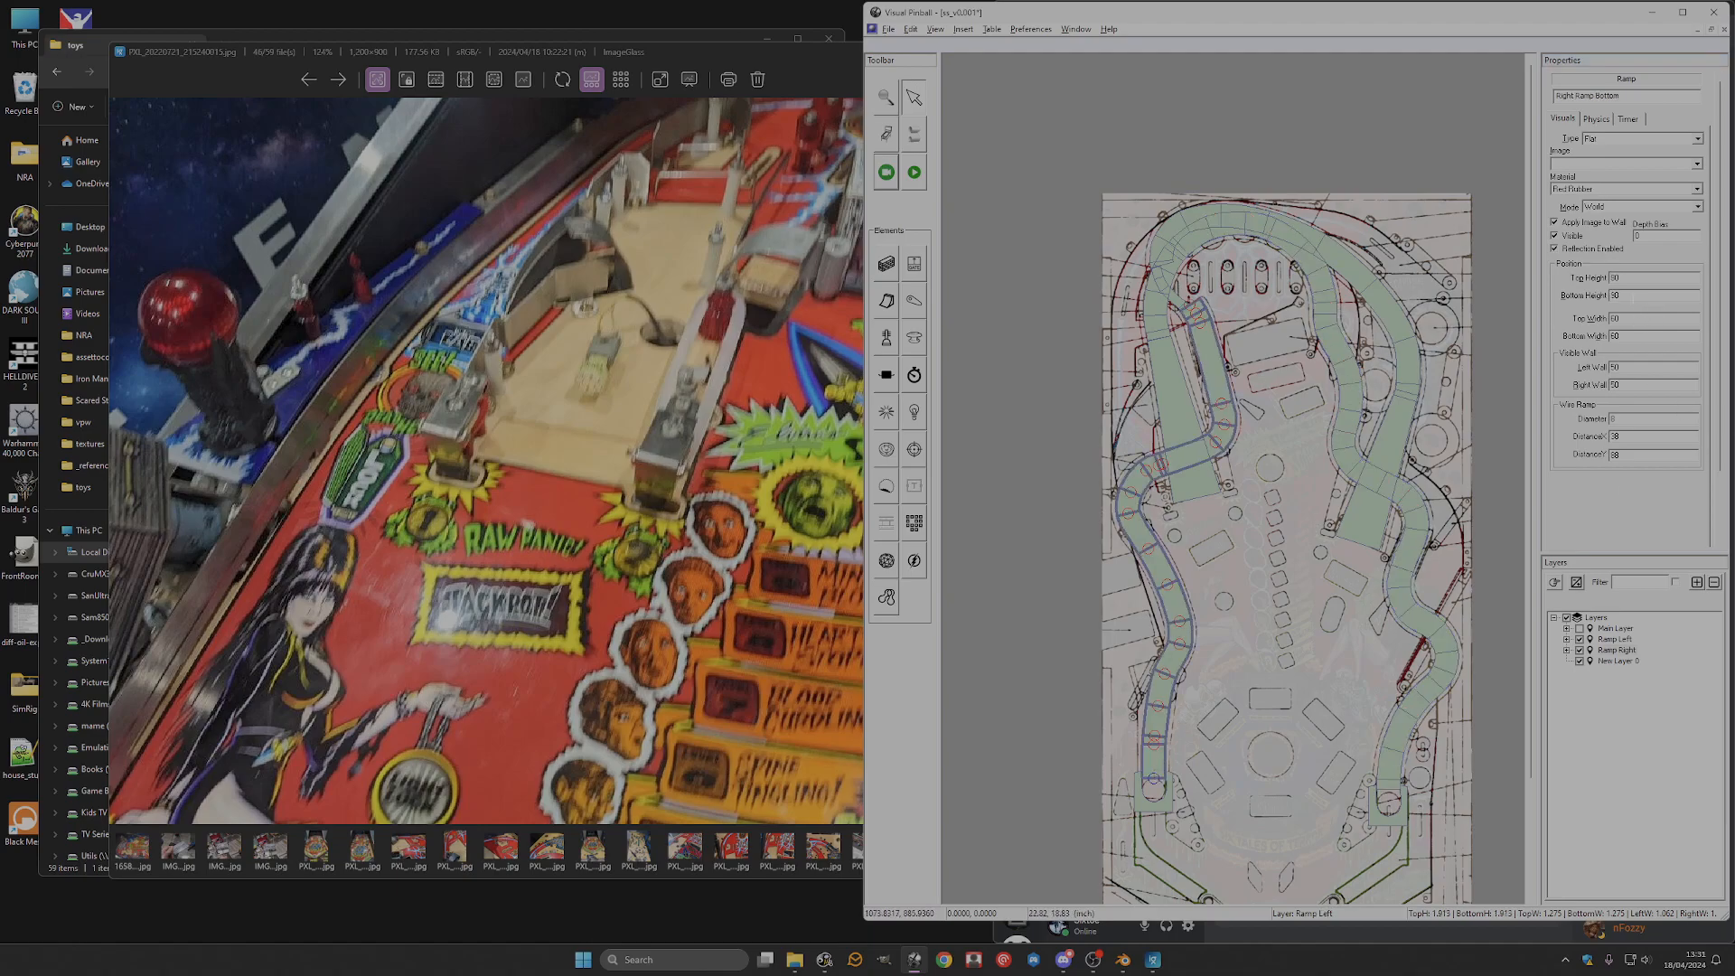
pyautogui.doubleClick(1616, 295)
pyautogui.write('60')
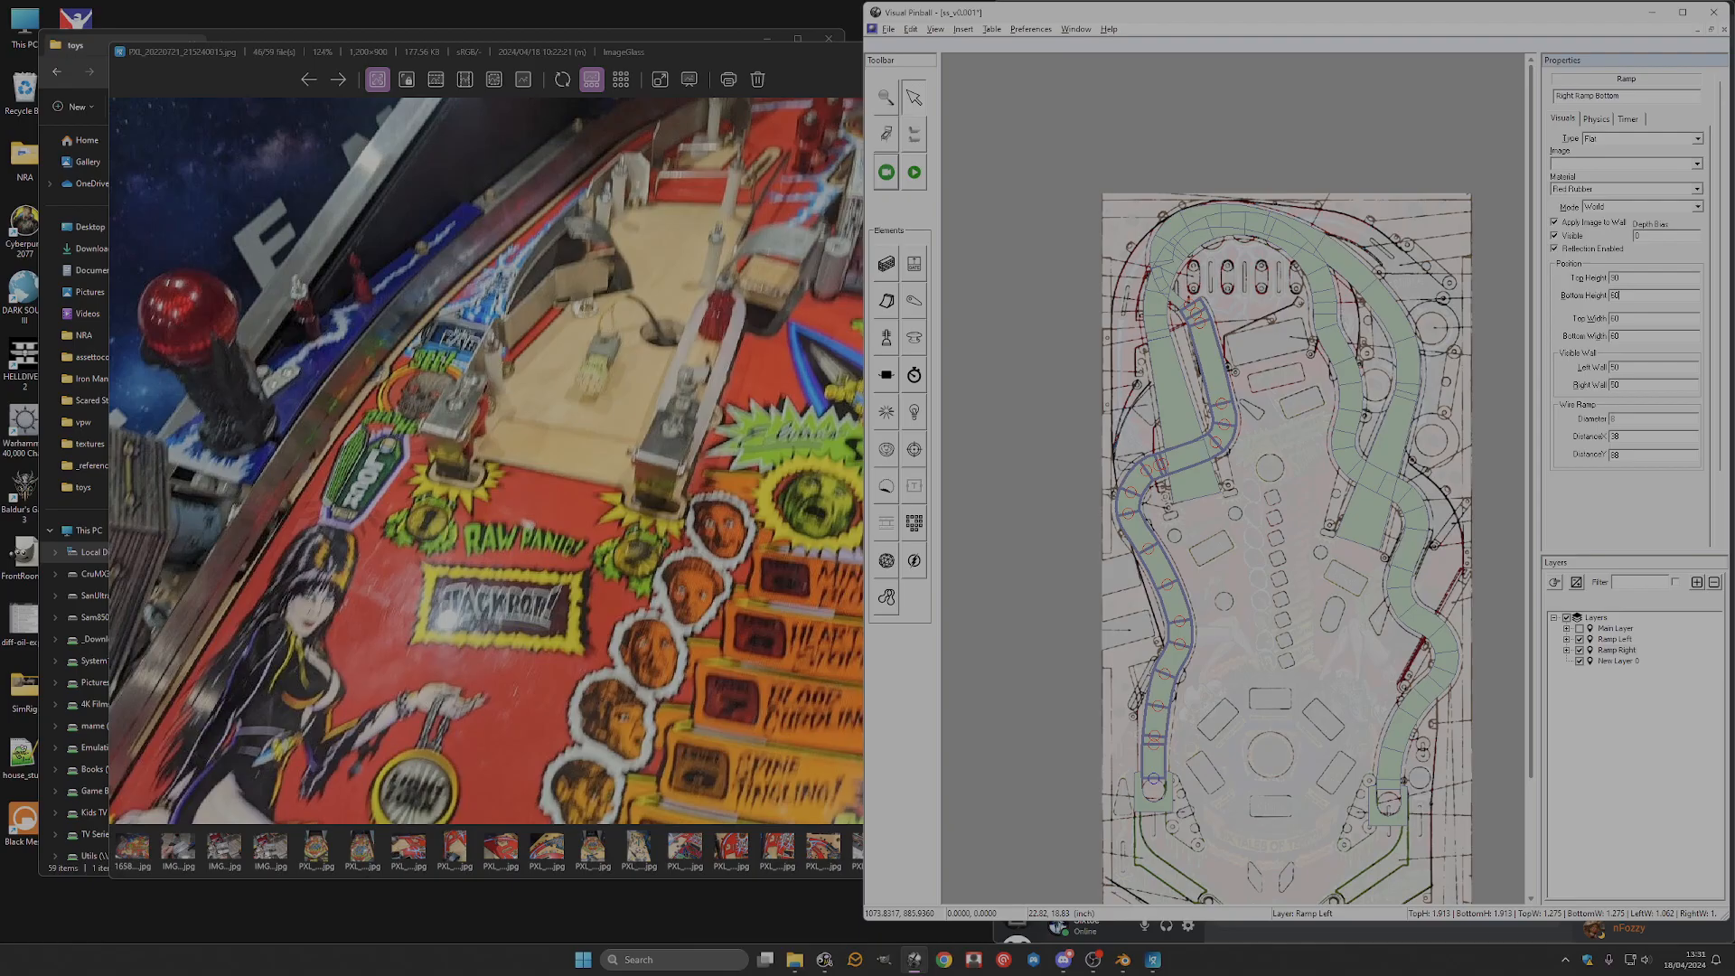
# Preview the table in the live editor again and examine how both lower ramps descend to their exit boxes.
pyautogui.press('F5')
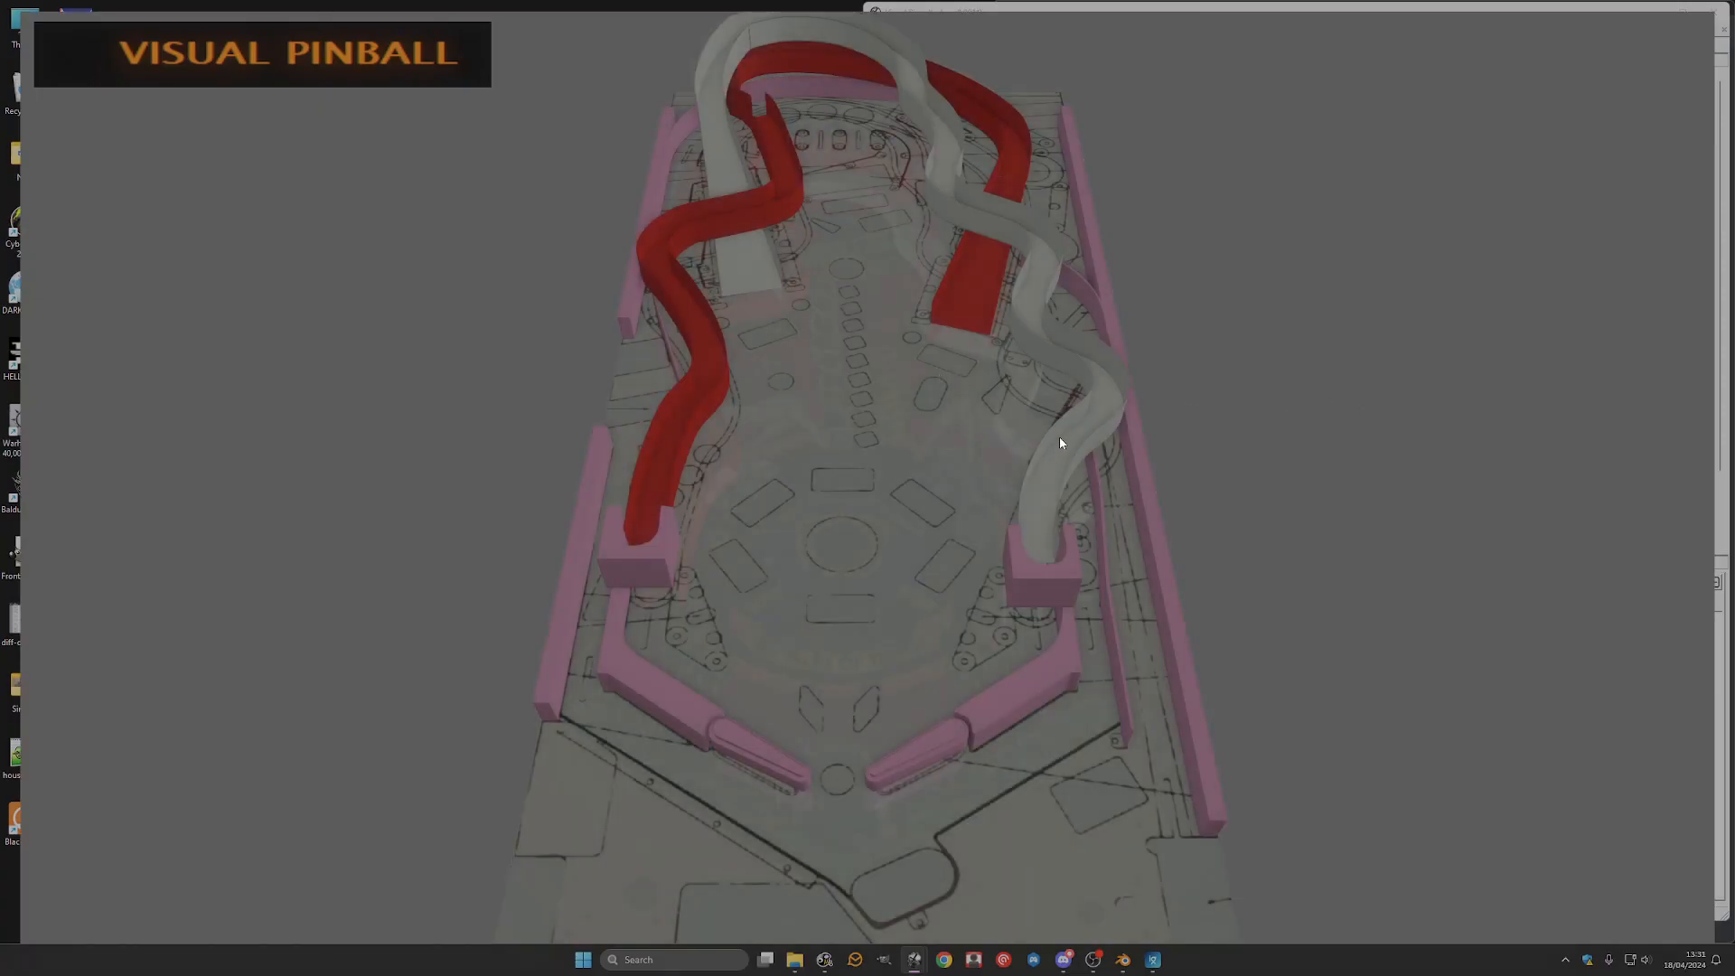
pyautogui.press('Escape')
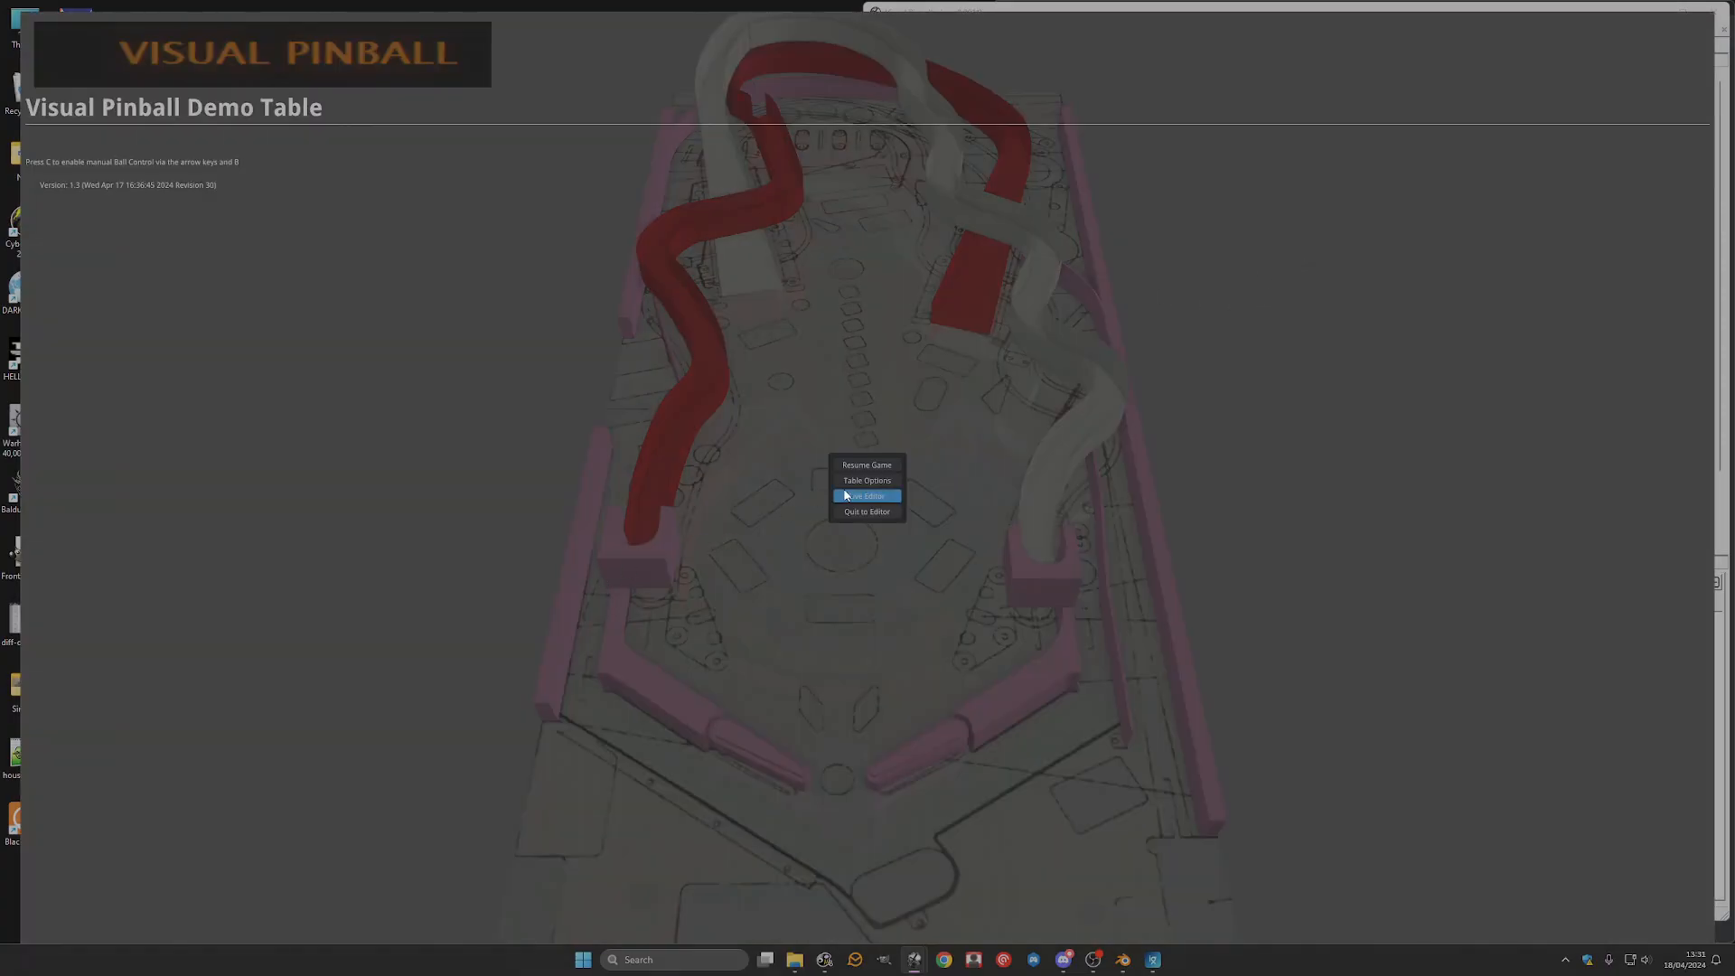
pyautogui.click(866, 496)
pyautogui.click(1491, 123)
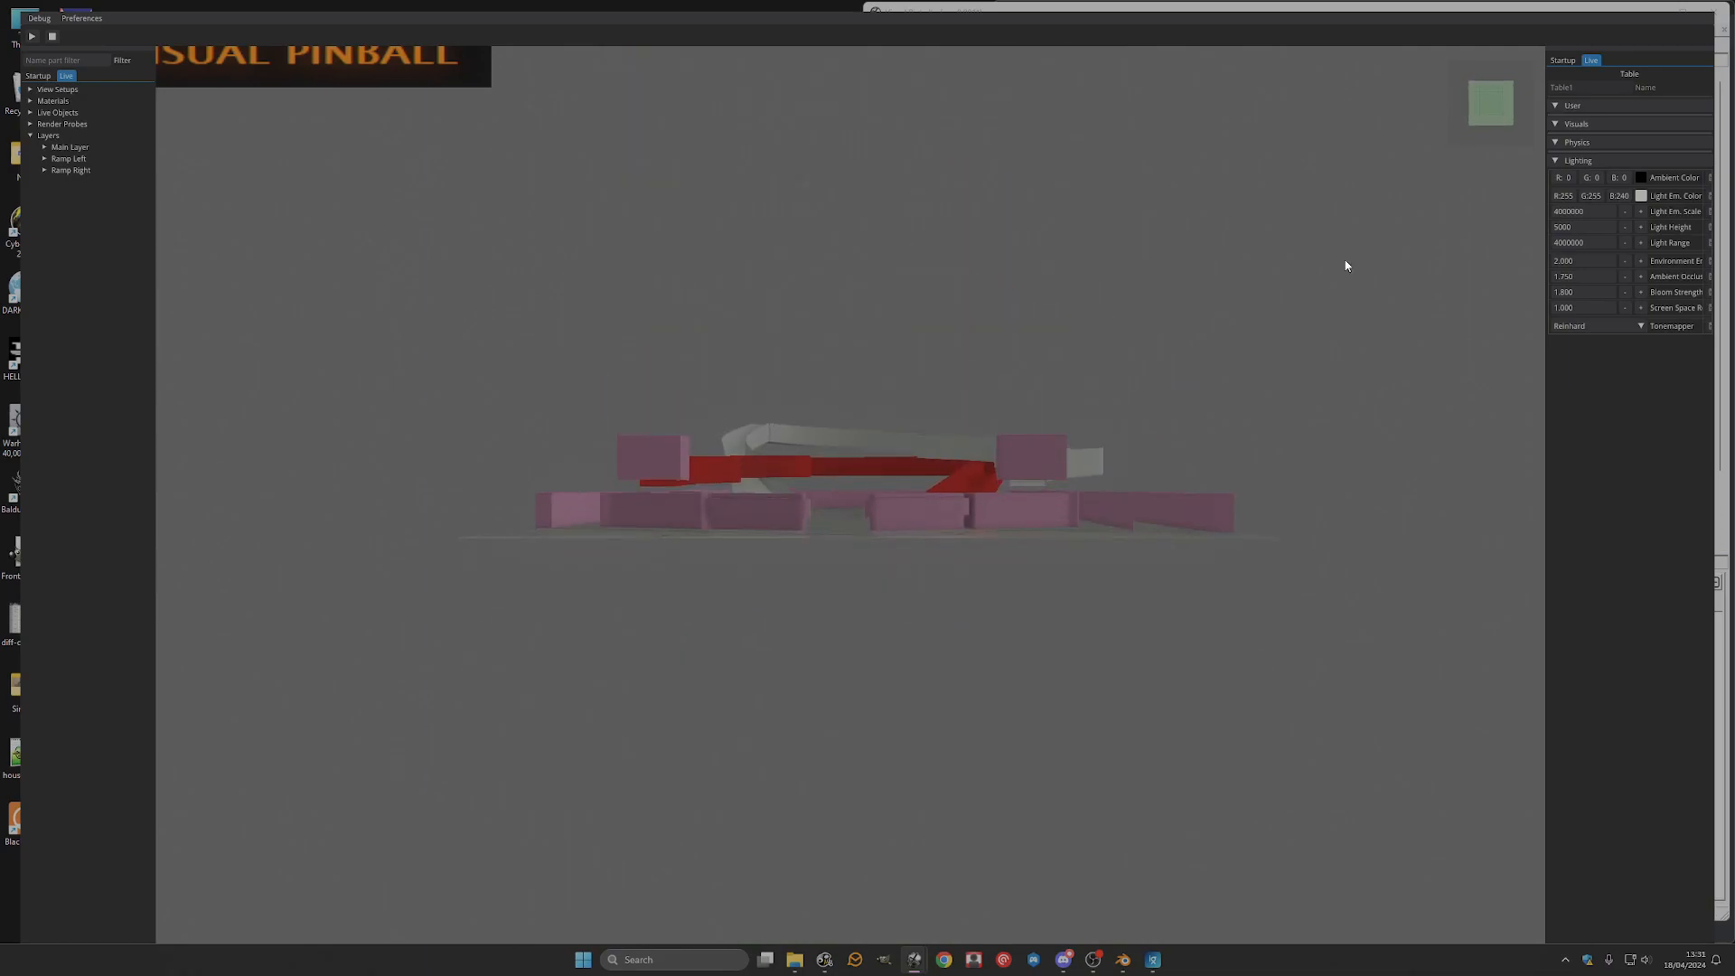
pyautogui.moveTo(1495, 115); pyautogui.dragTo(1496, 139)
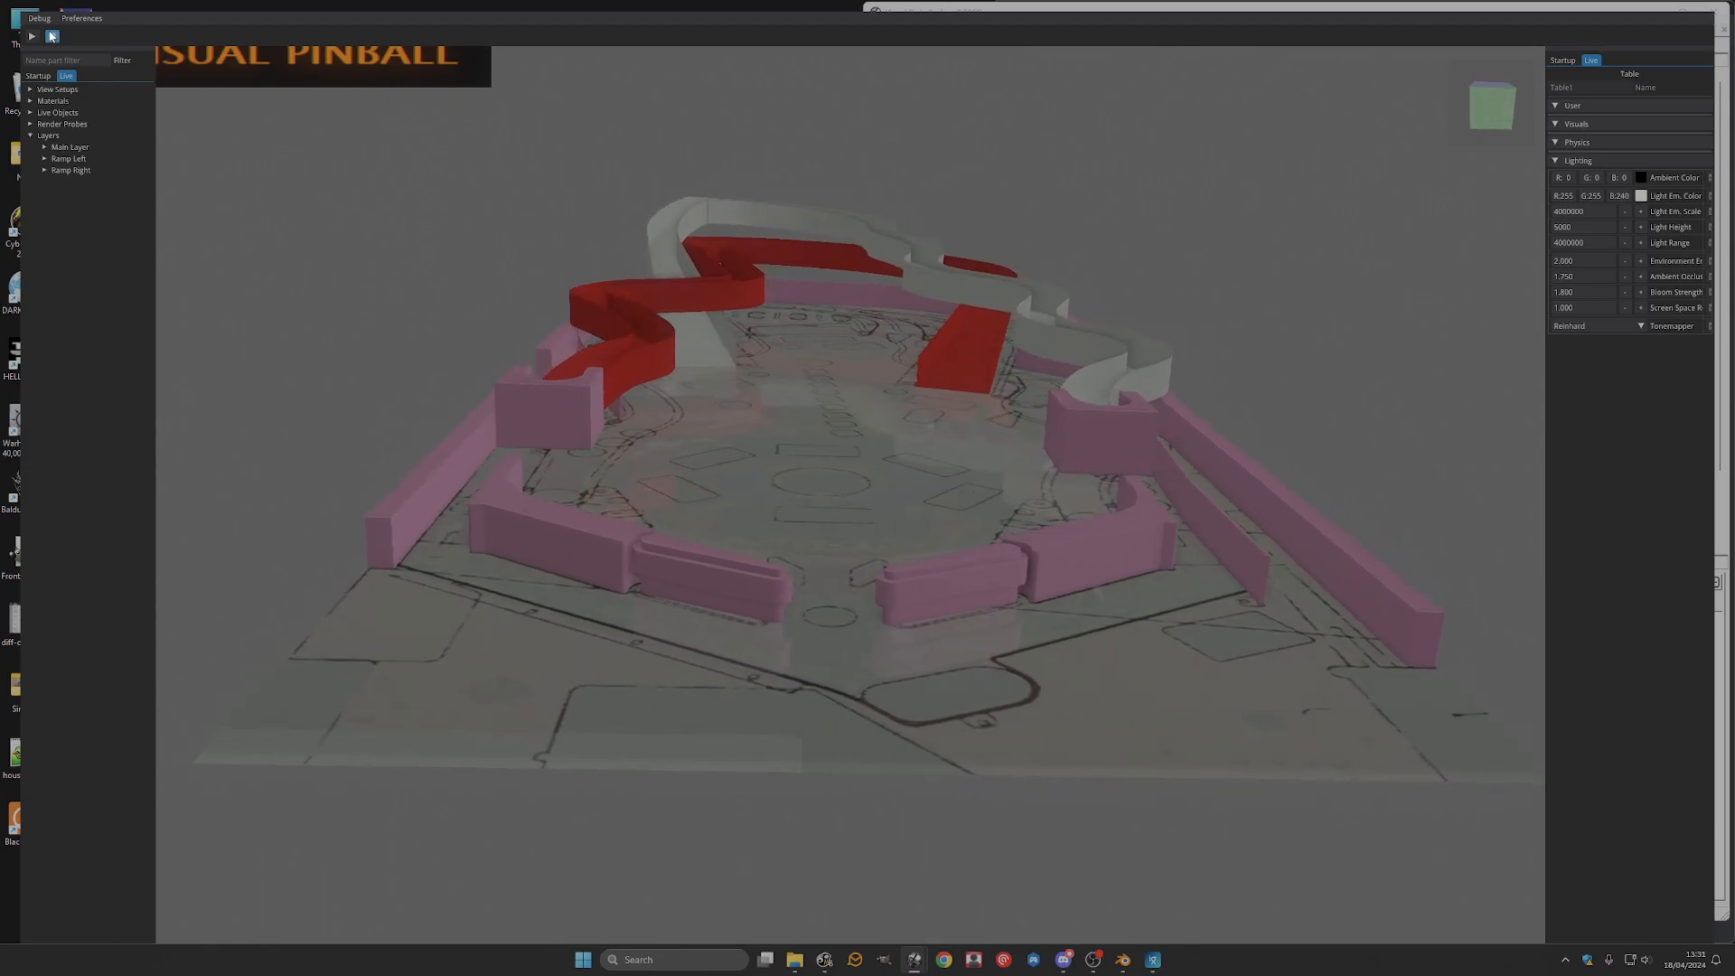
pyautogui.click(52, 36)
# Check the entry ramp's control point height against Right Ramp Bottom's heights where the two ramps cross.
pyautogui.scroll(3, 1189, 501)
pyautogui.scroll(2, 1190, 489)
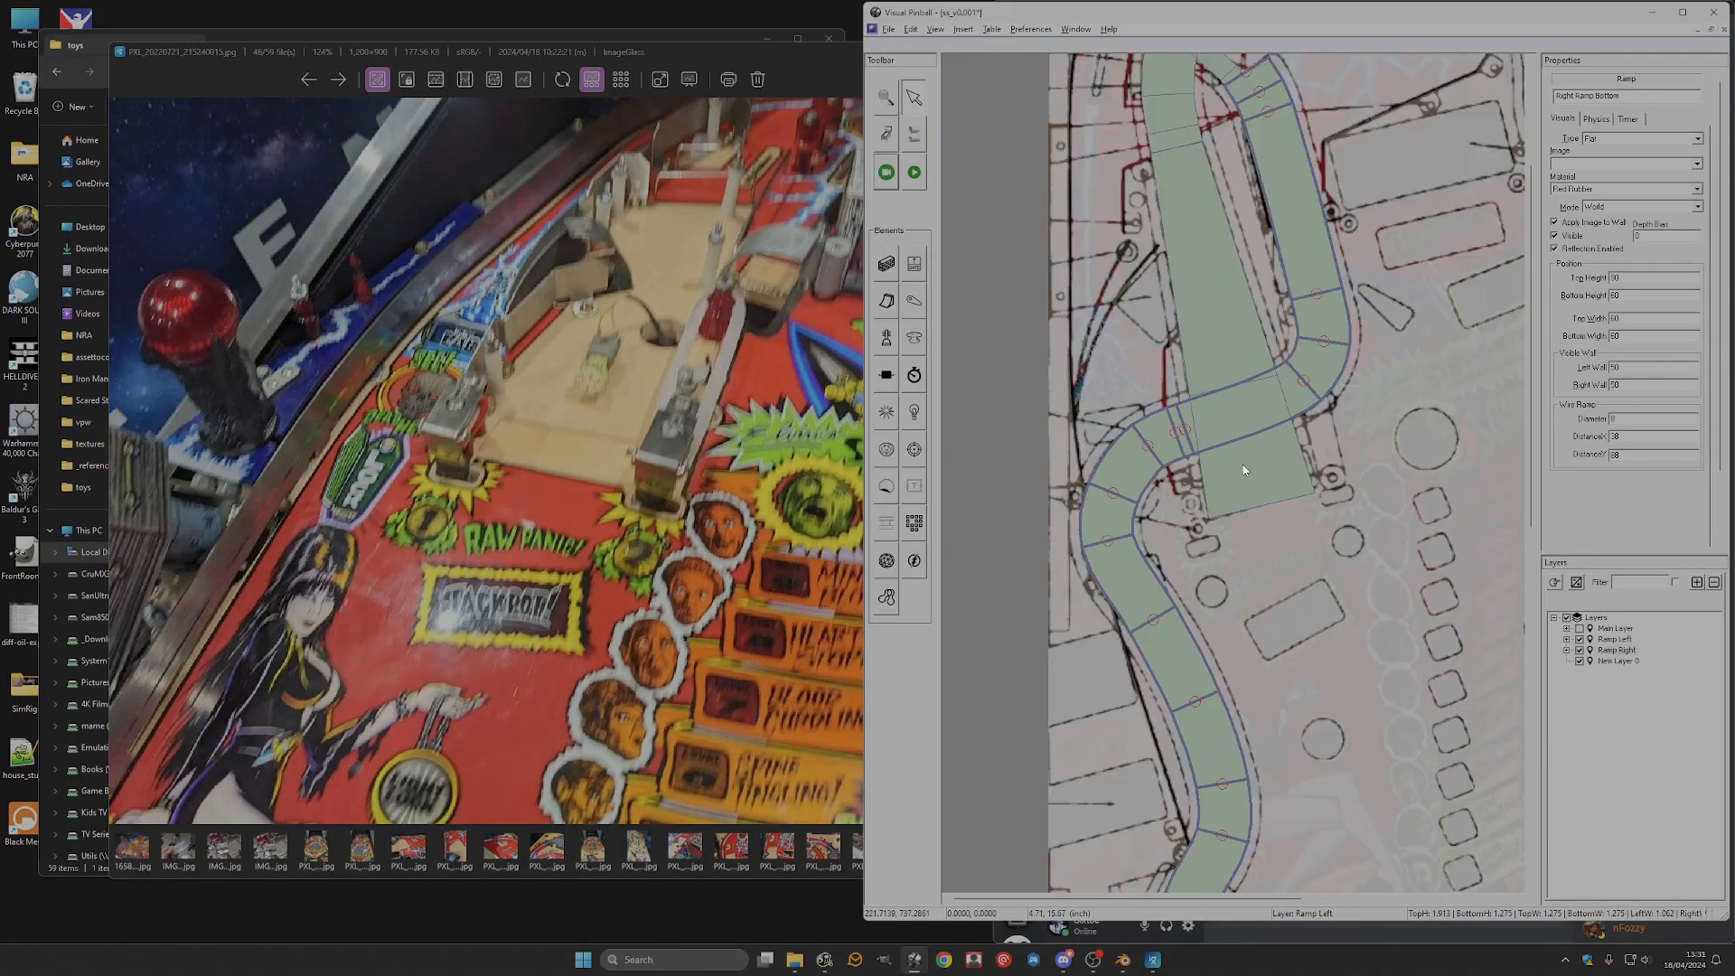
pyautogui.click(1238, 465)
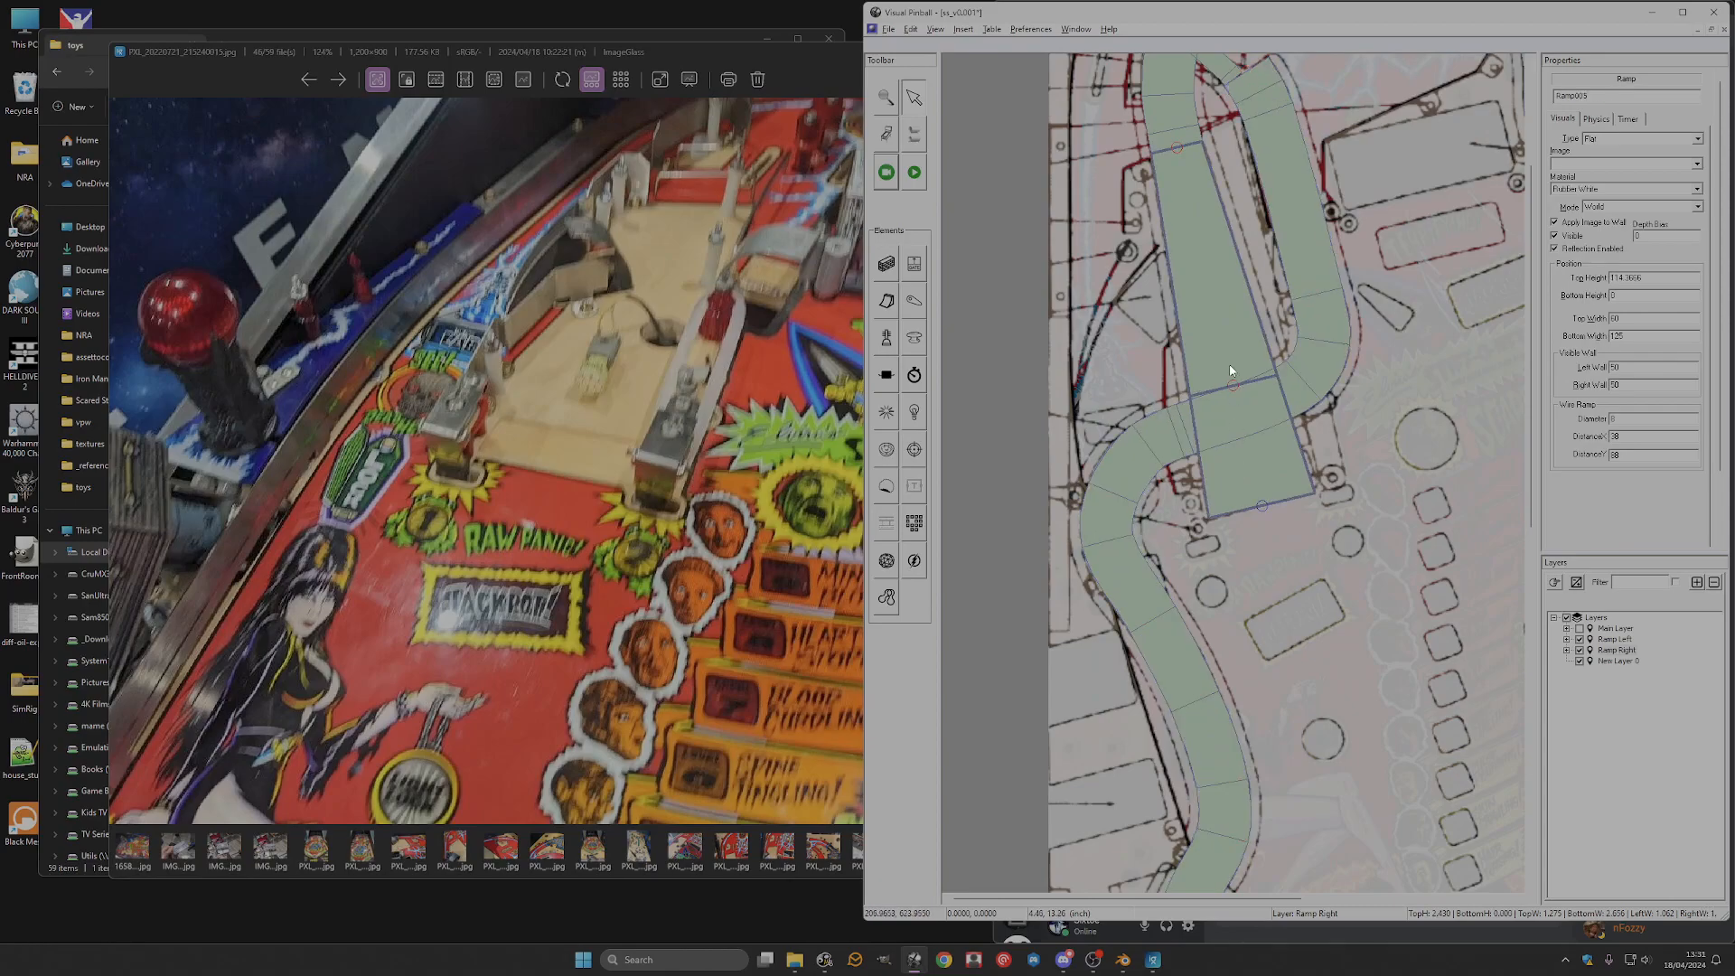
pyautogui.click(1181, 427)
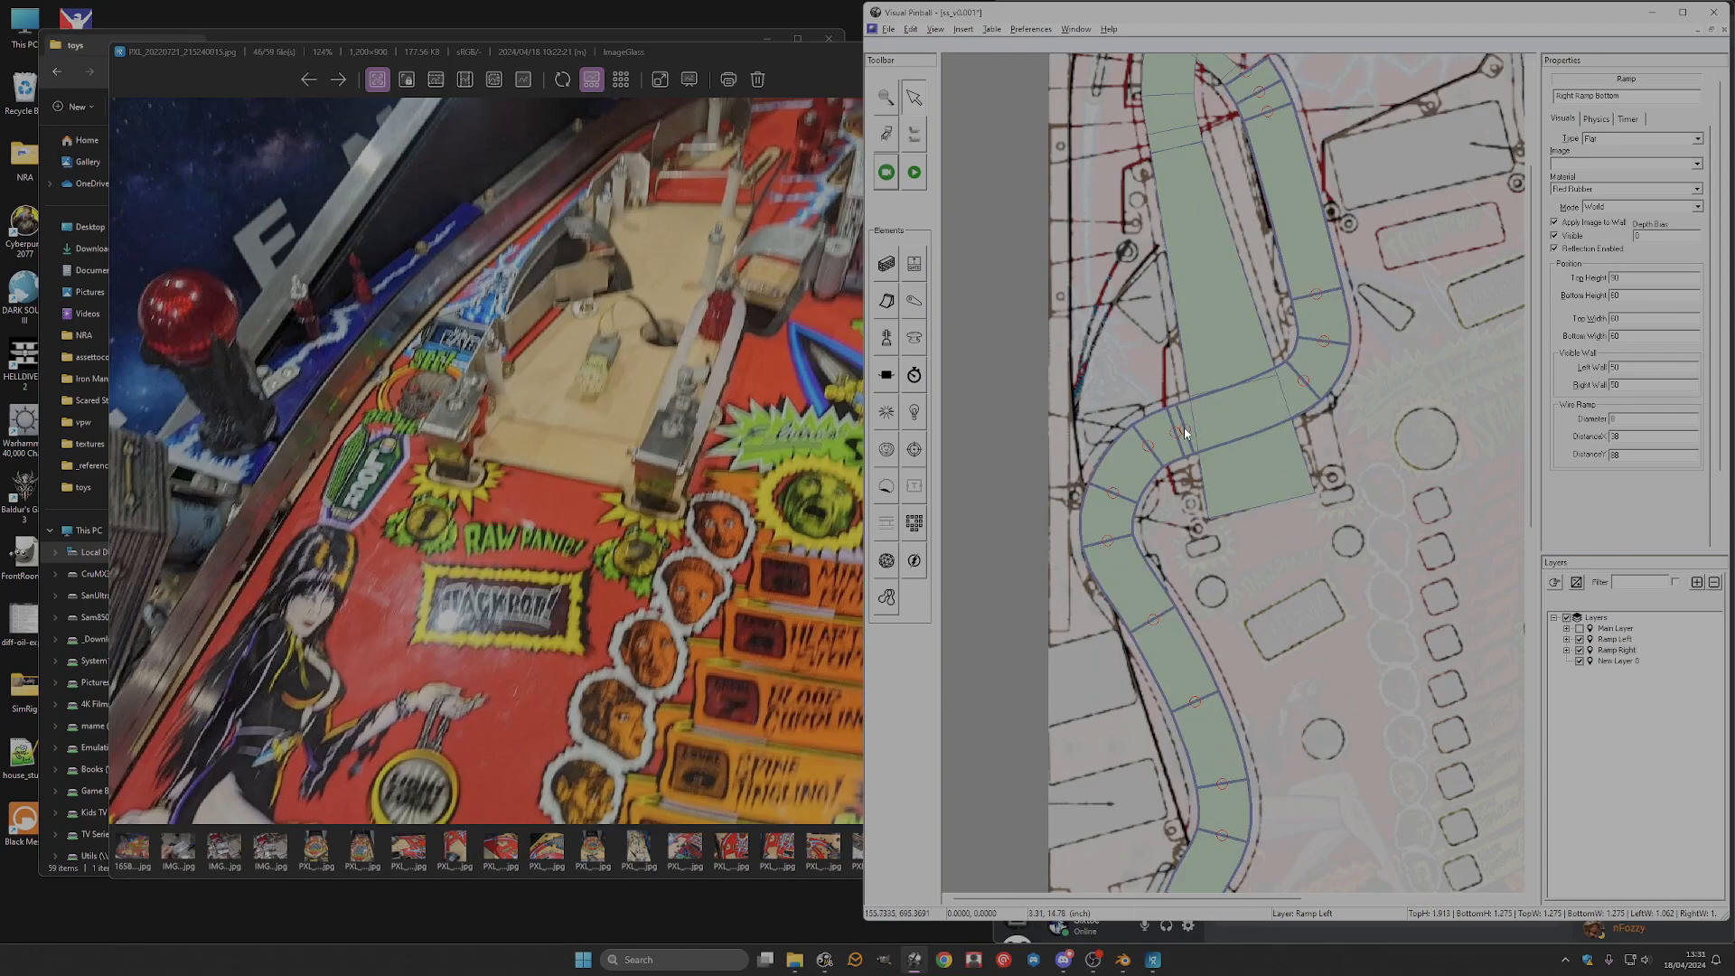
pyautogui.click(1216, 365)
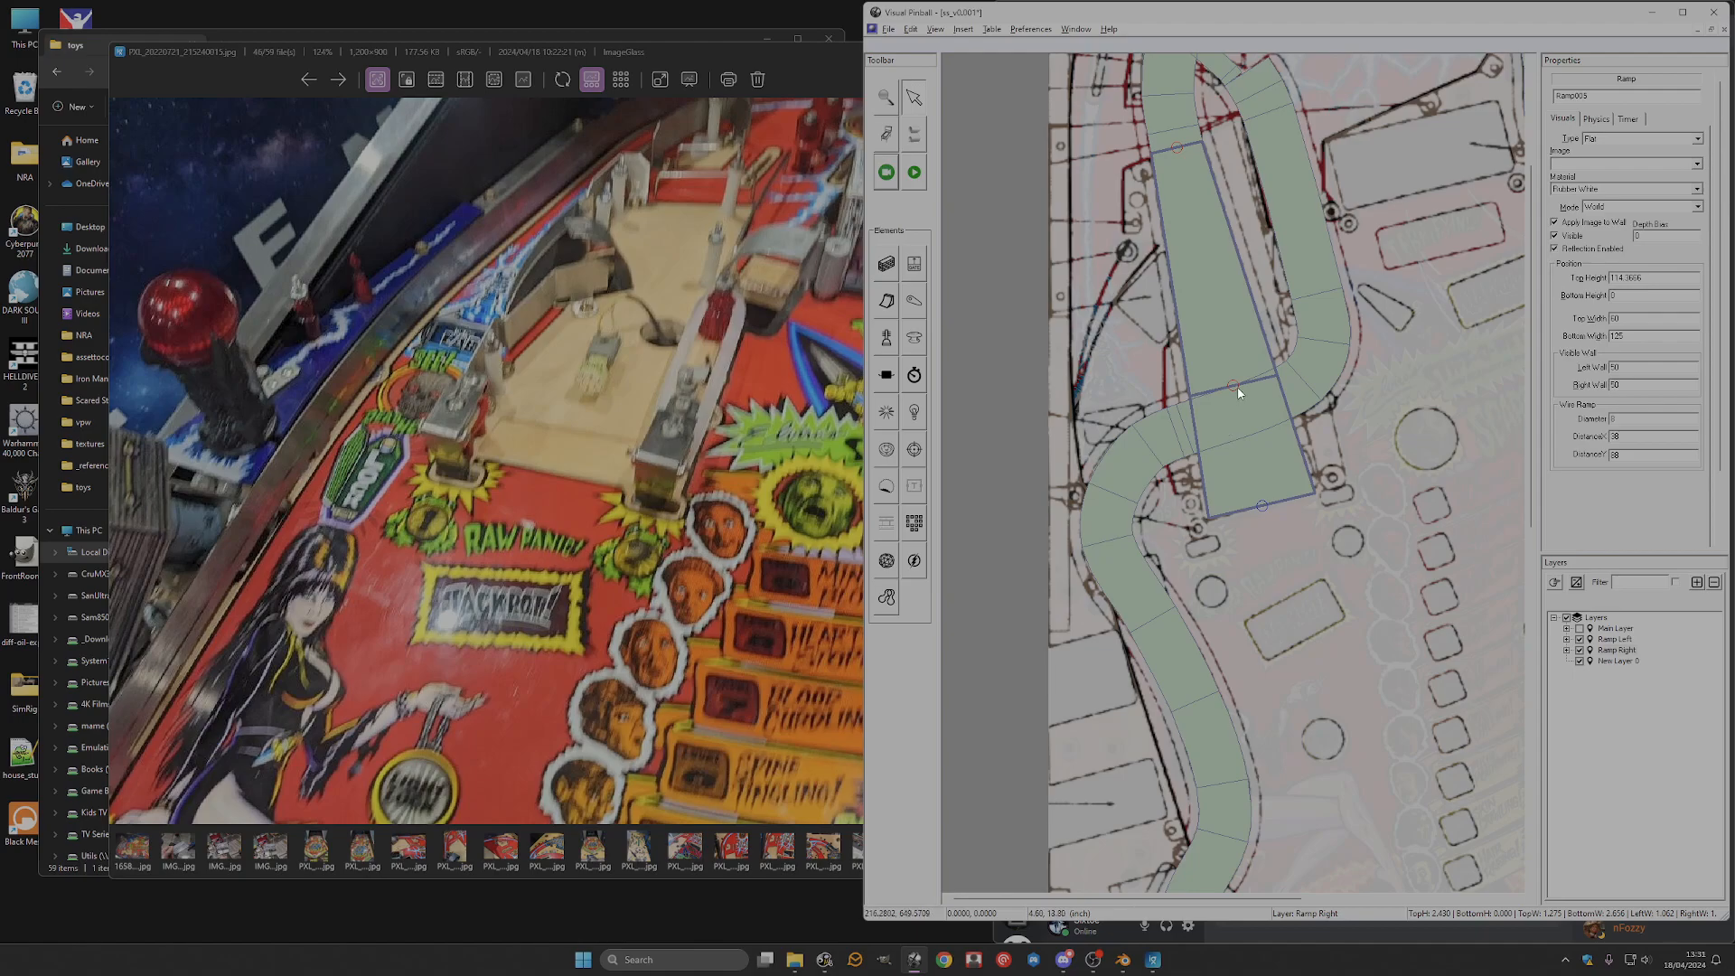
pyautogui.click(1234, 387)
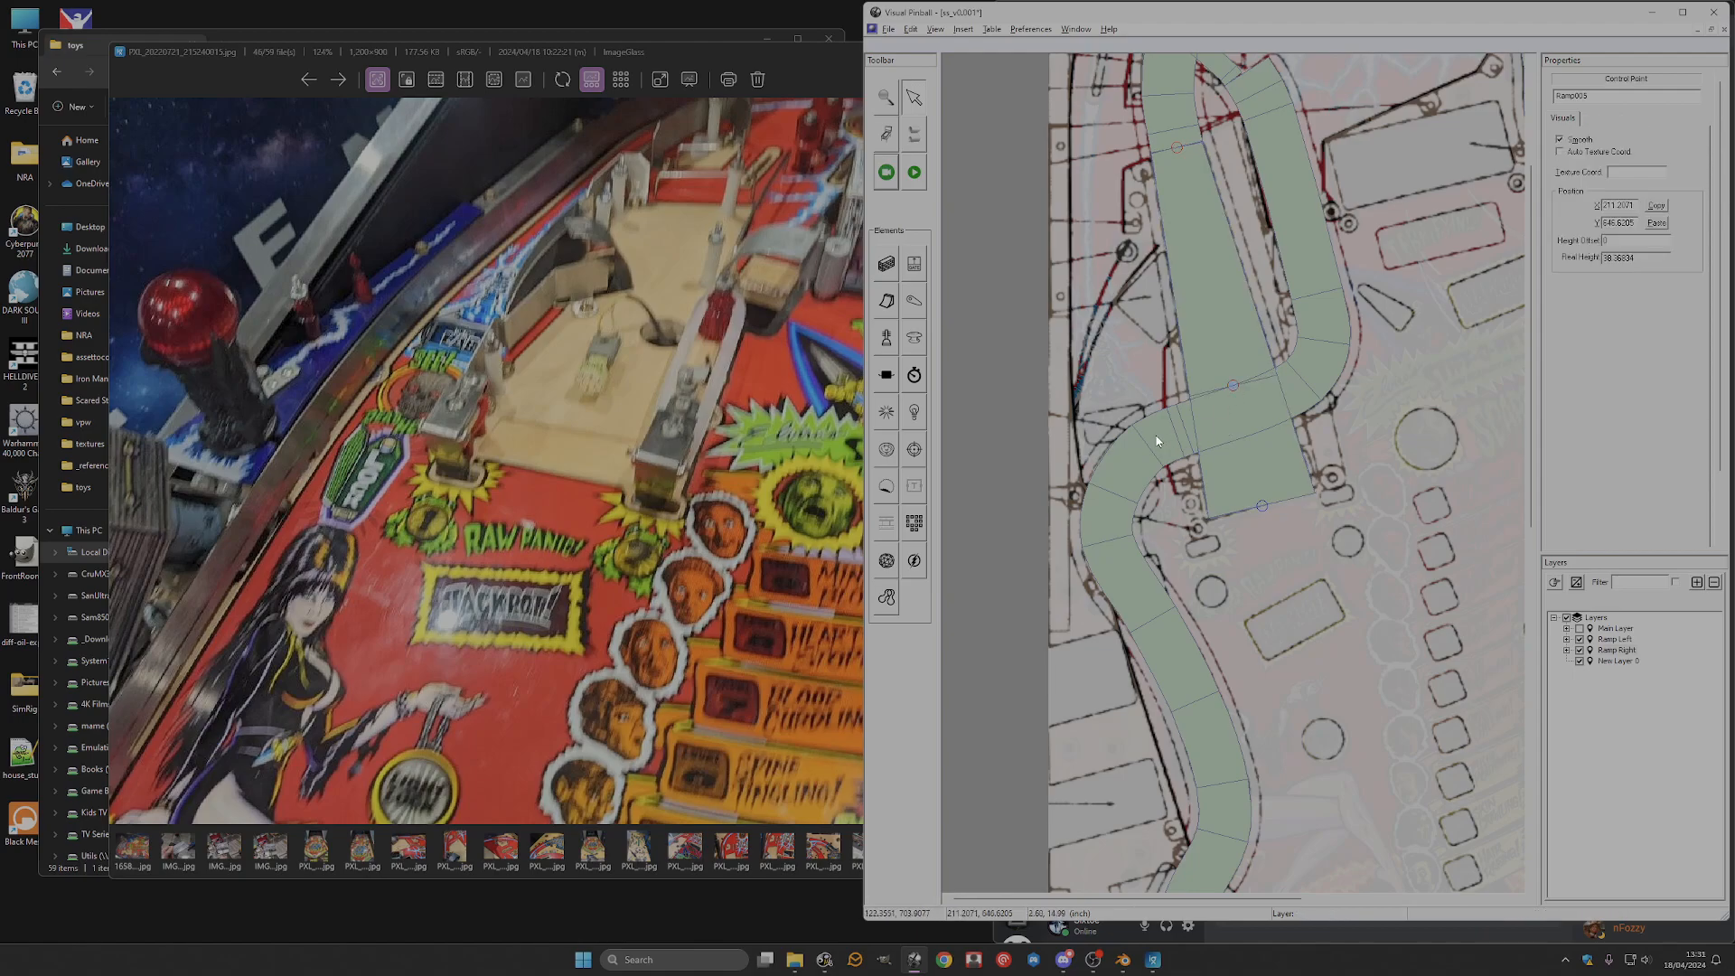
pyautogui.click(1184, 425)
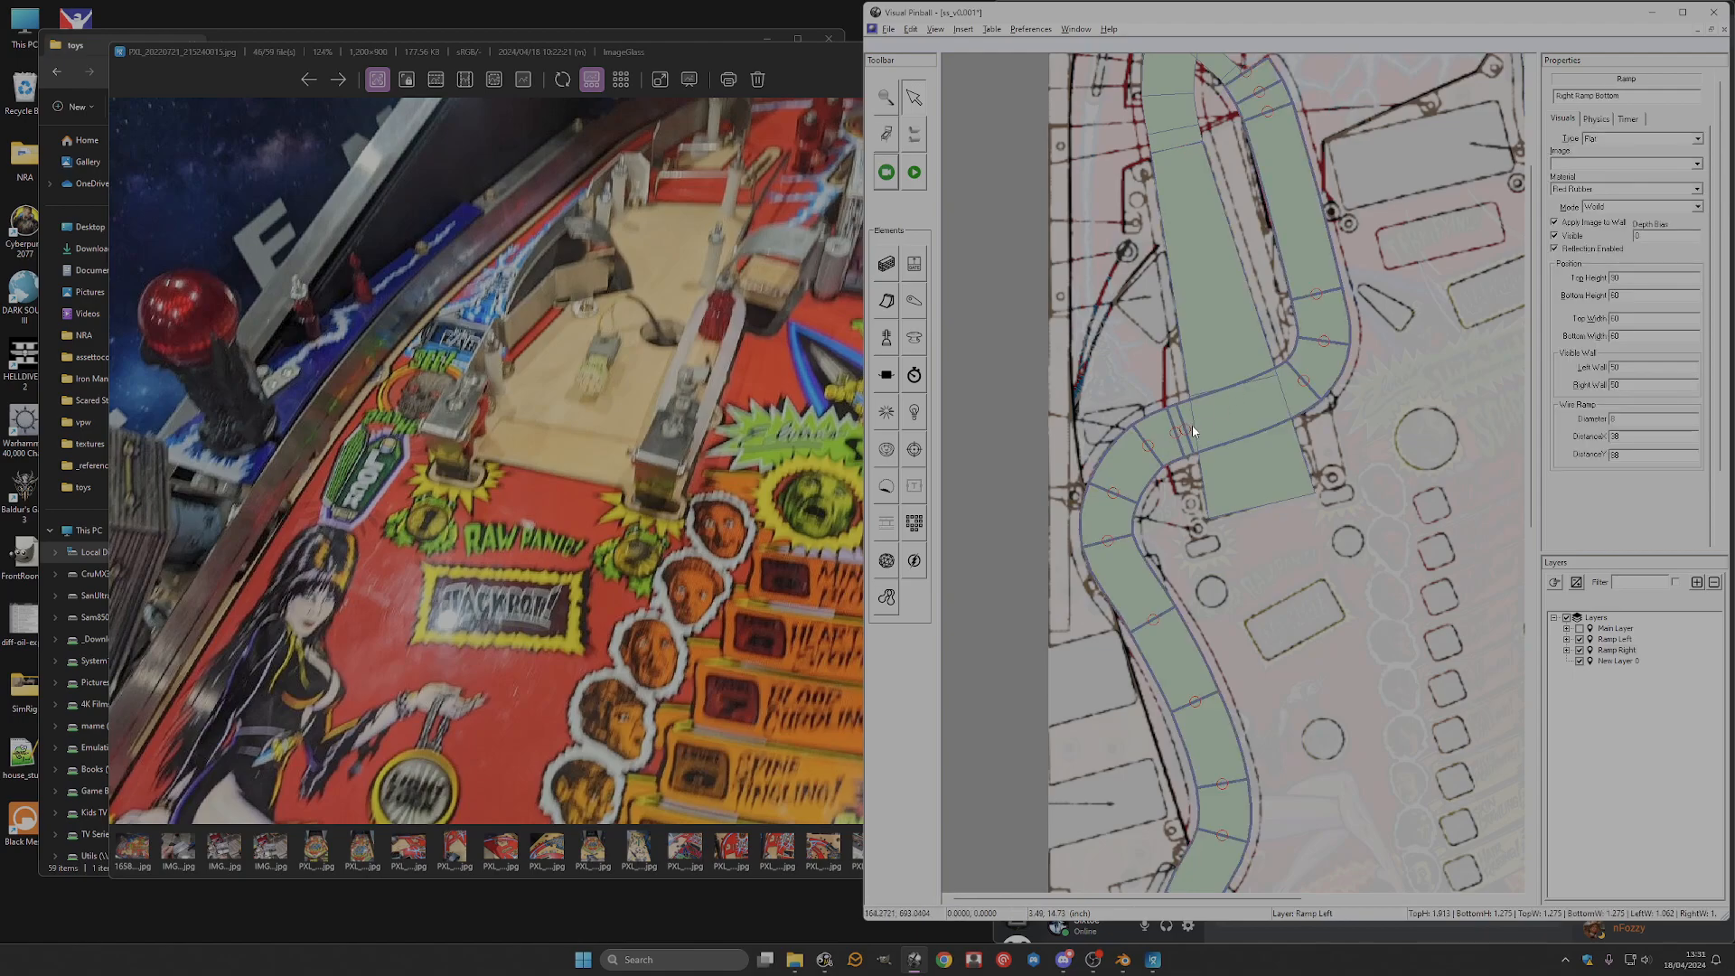
pyautogui.scroll(1, 1343, 460)
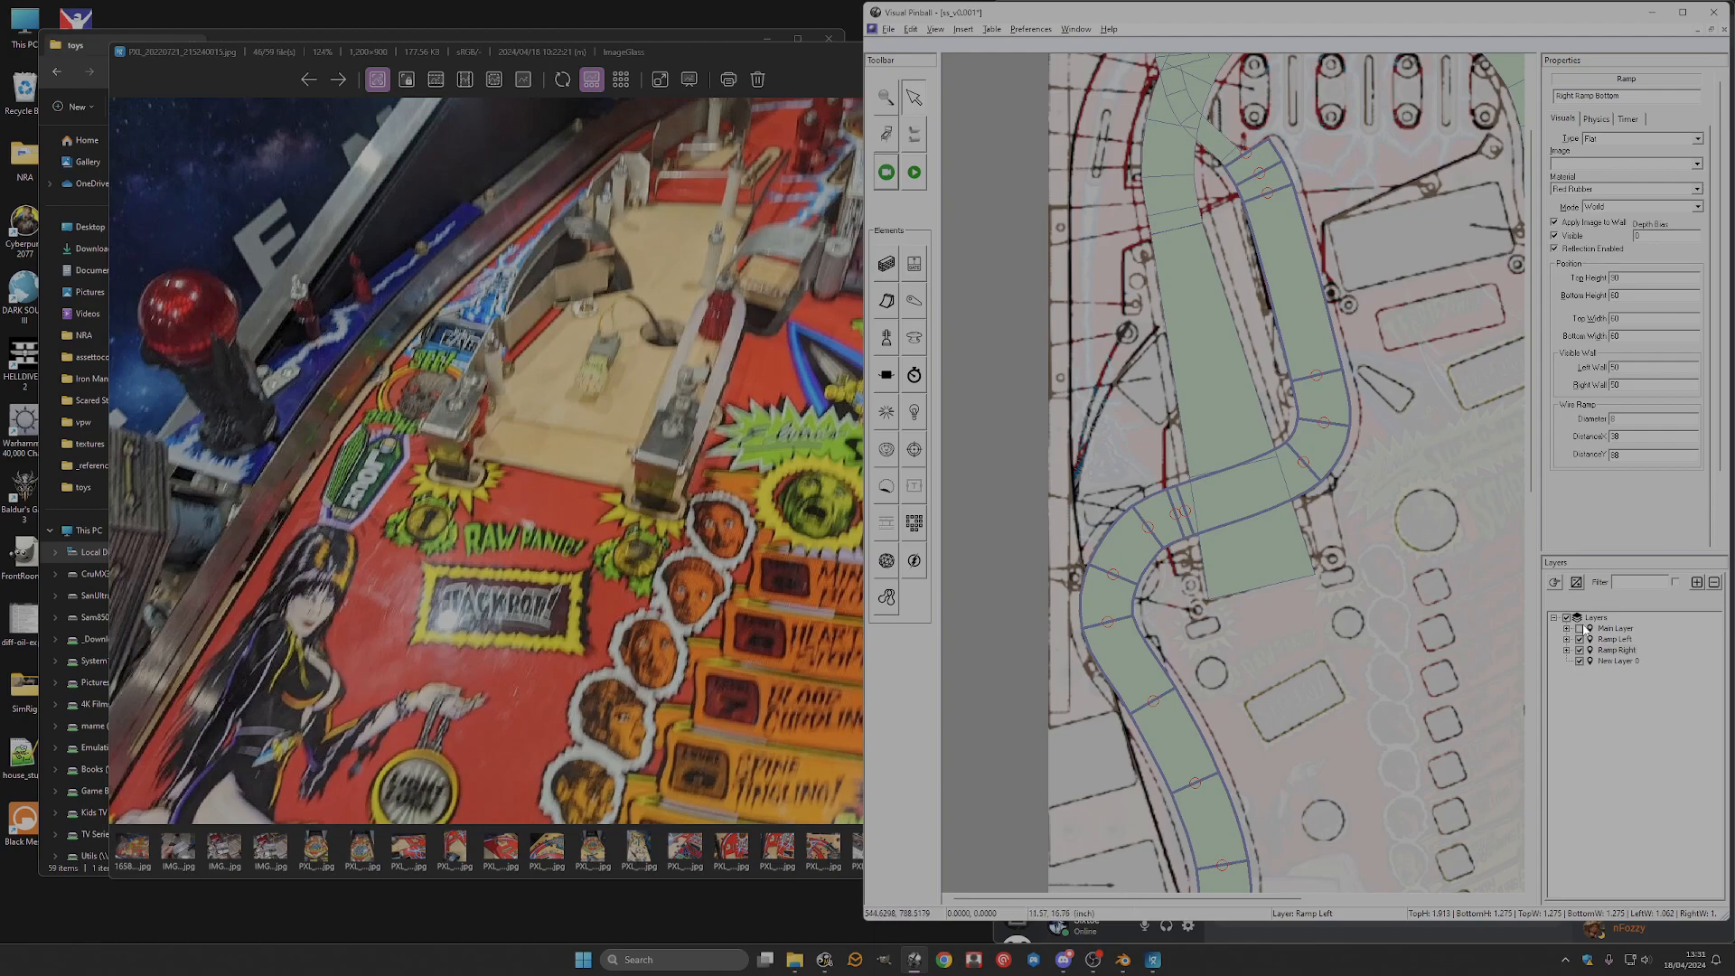
# Duplicate Right Ramp Bottom in place and name the copy Right Ramp Mid.
pyautogui.click(1391, 317)
pyautogui.click(1304, 302)
pyautogui.click(1311, 336)
pyautogui.moveTo(1619, 96); pyautogui.dragTo(1665, 102)
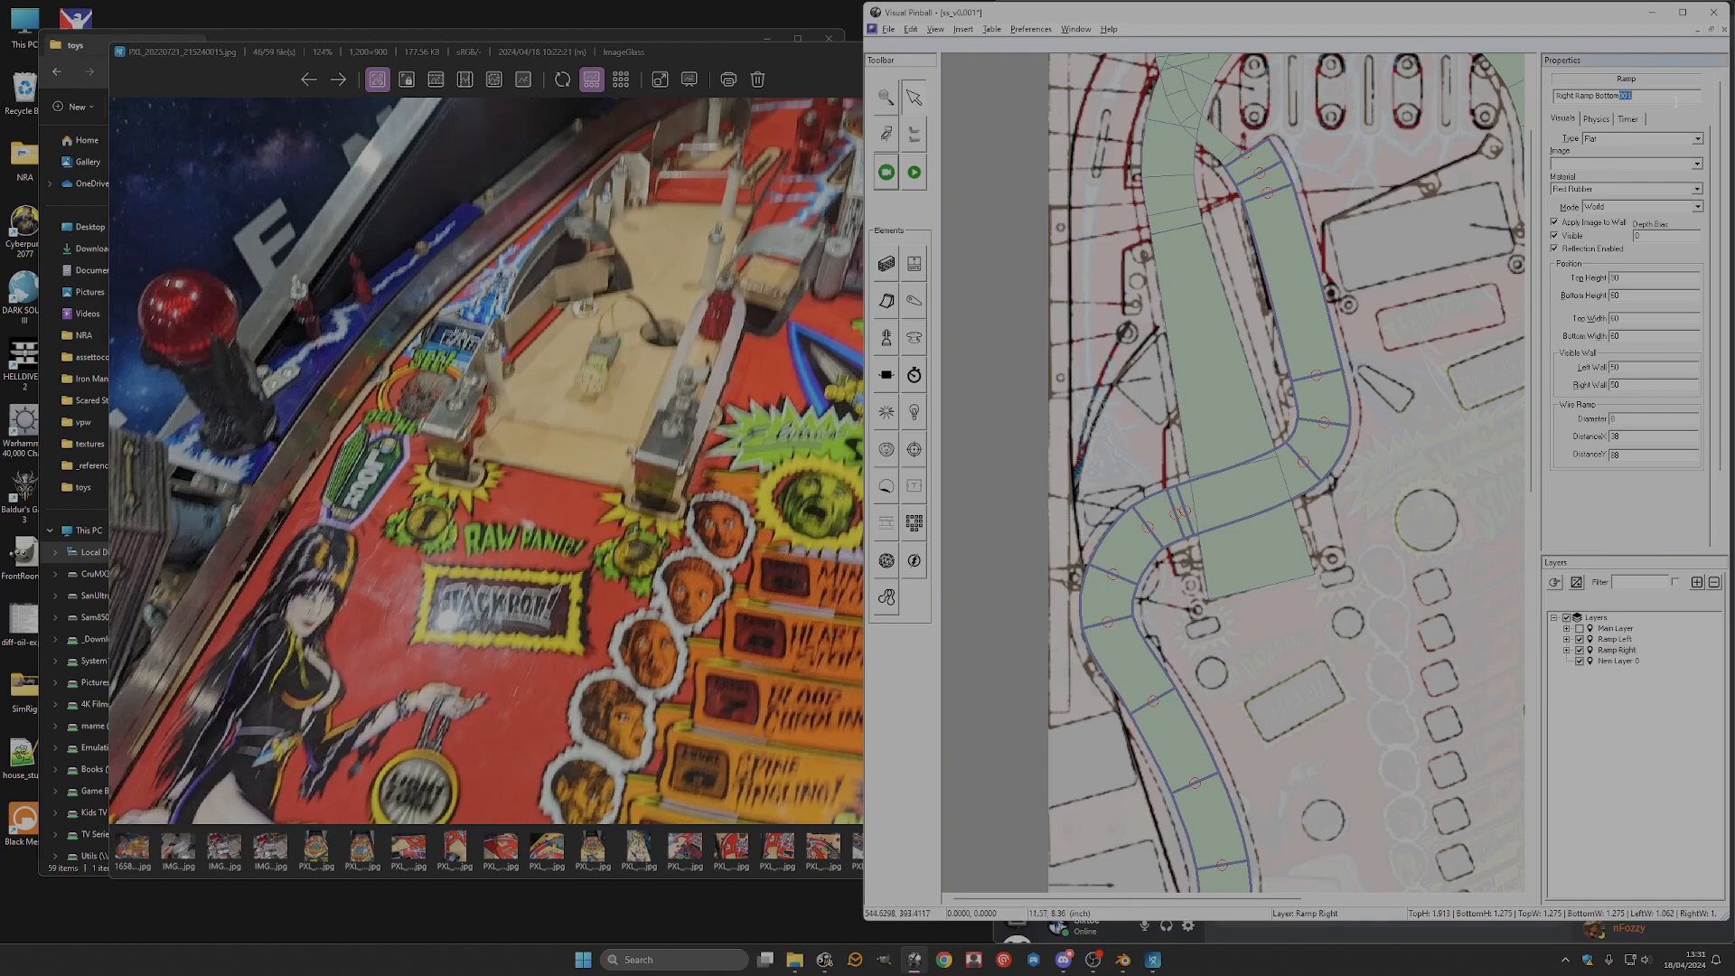
pyautogui.press('BackSpace')
pyautogui.press('BackSpace')
pyautogui.press('BackSpace')
pyautogui.click(1457, 305)
pyautogui.click(1310, 282)
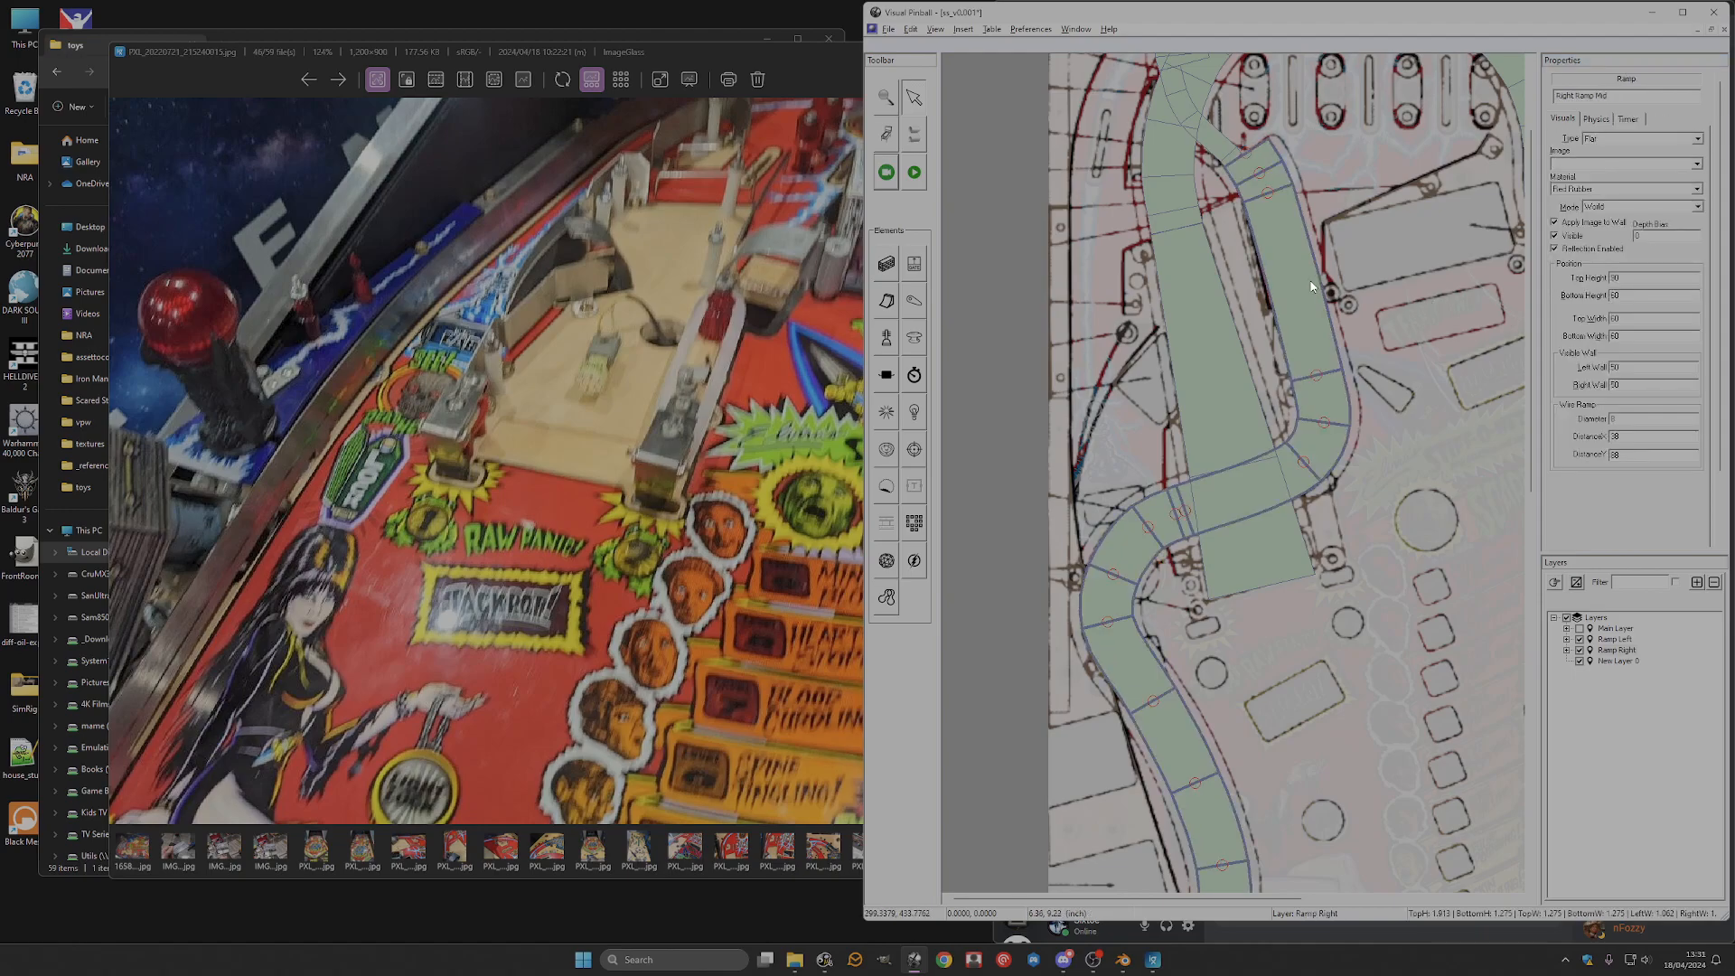
# Move Right Ramp Mid to New Layer 0 and hide the Ramp Right layer.
pyautogui.click(1615, 661)
pyautogui.click(1555, 583)
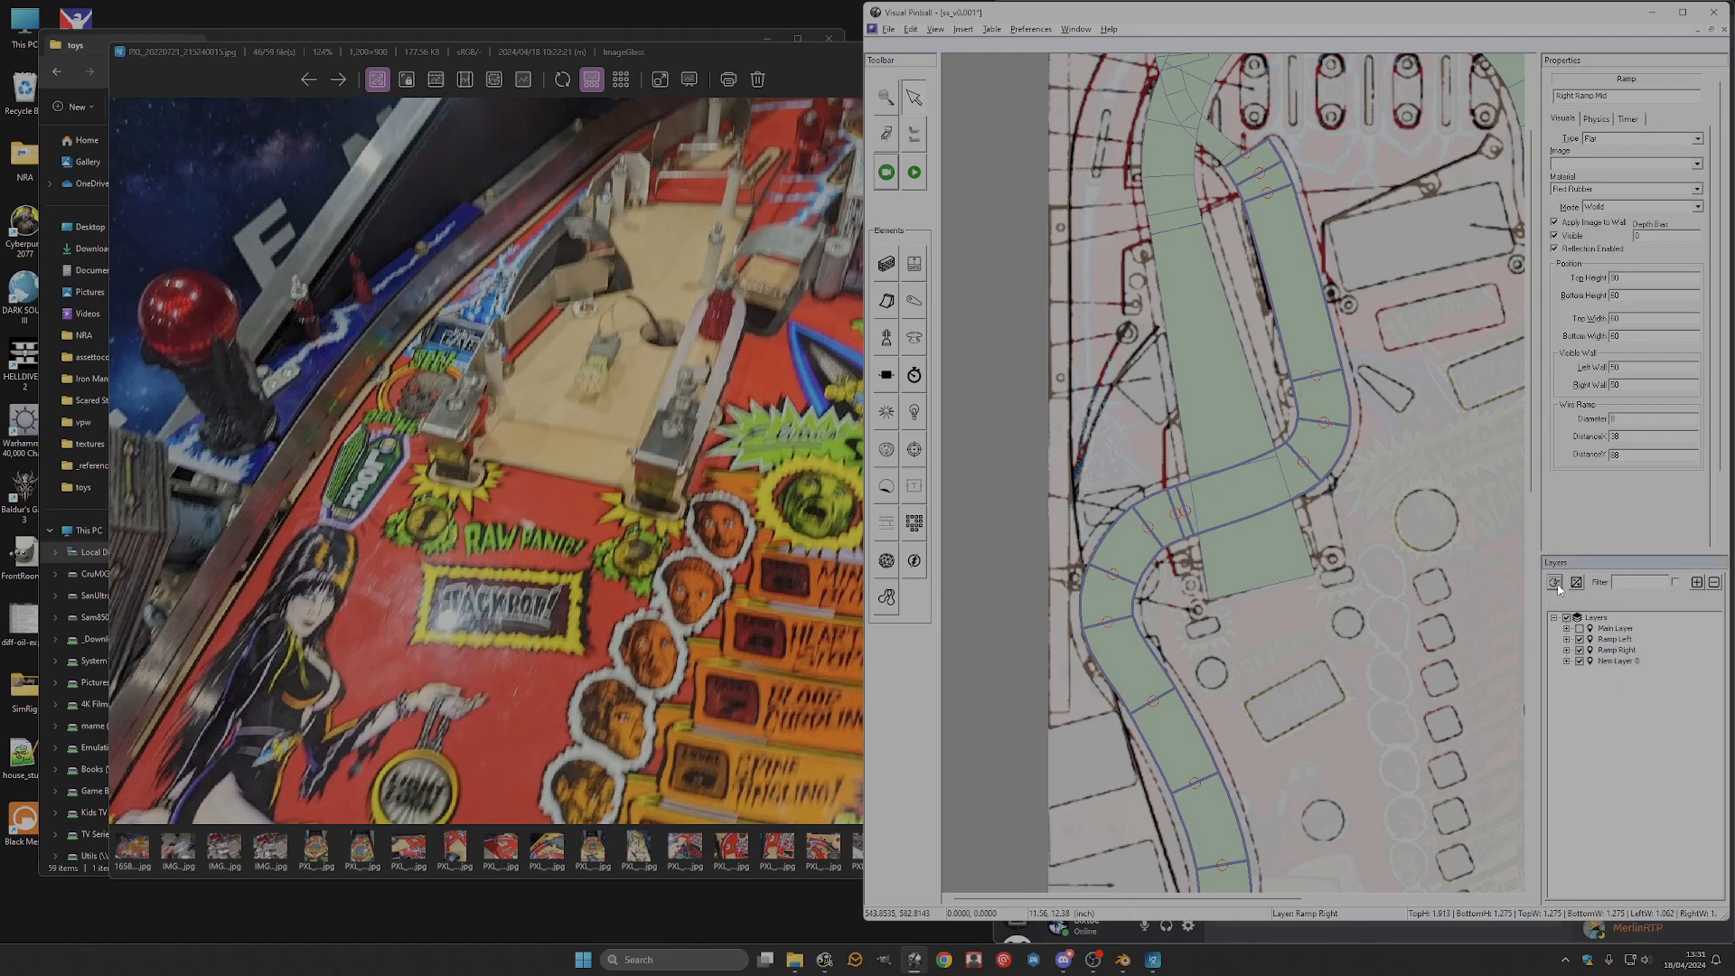
pyautogui.click(1579, 650)
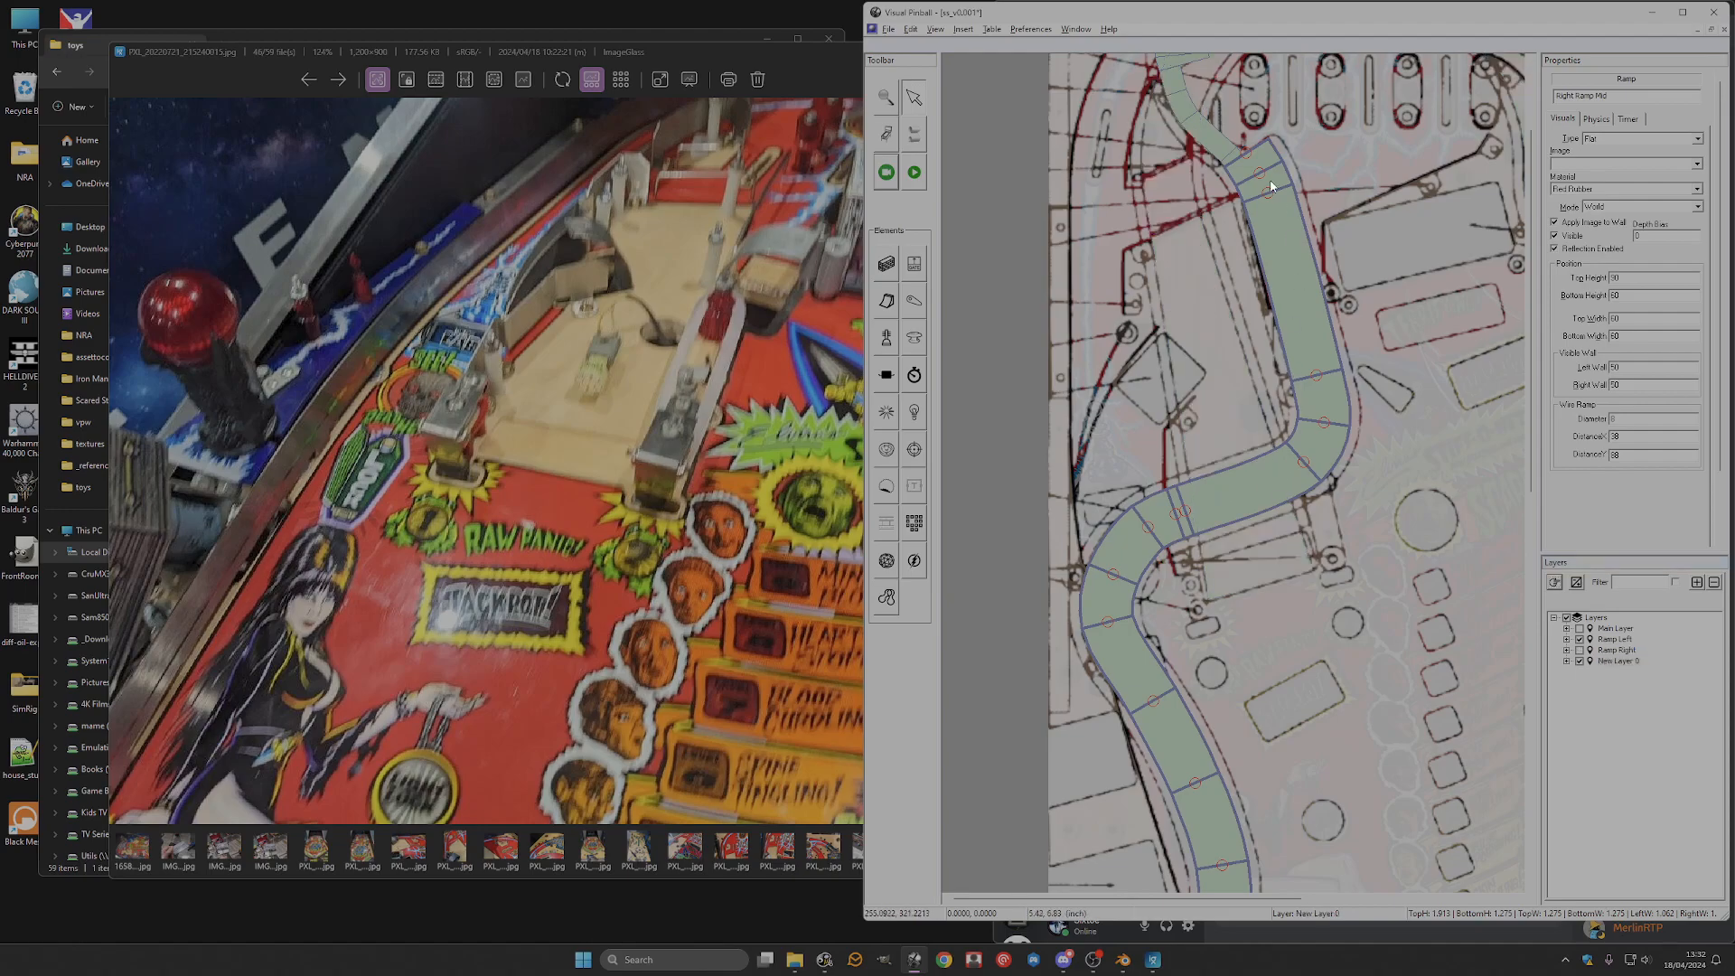
# Delete Right Ramp Mid's lower control points, from the bend past the entry ramp down to the exit box.
pyautogui.click(1175, 515)
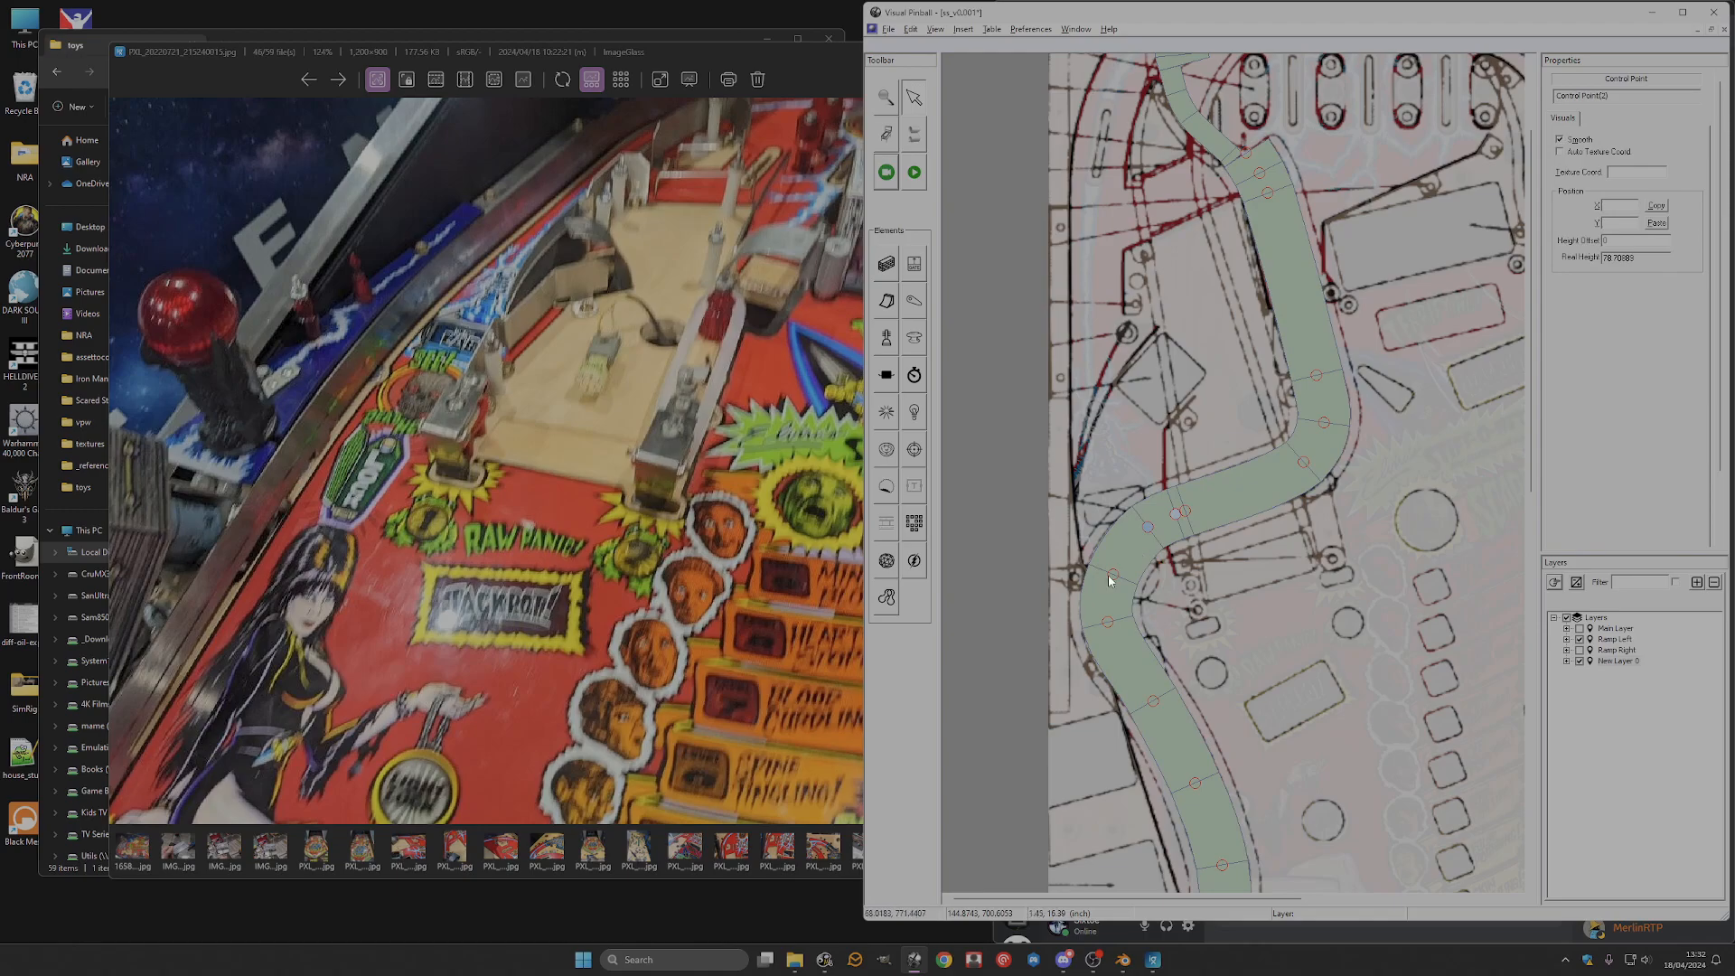
pyautogui.scroll(-5, 1346, 537)
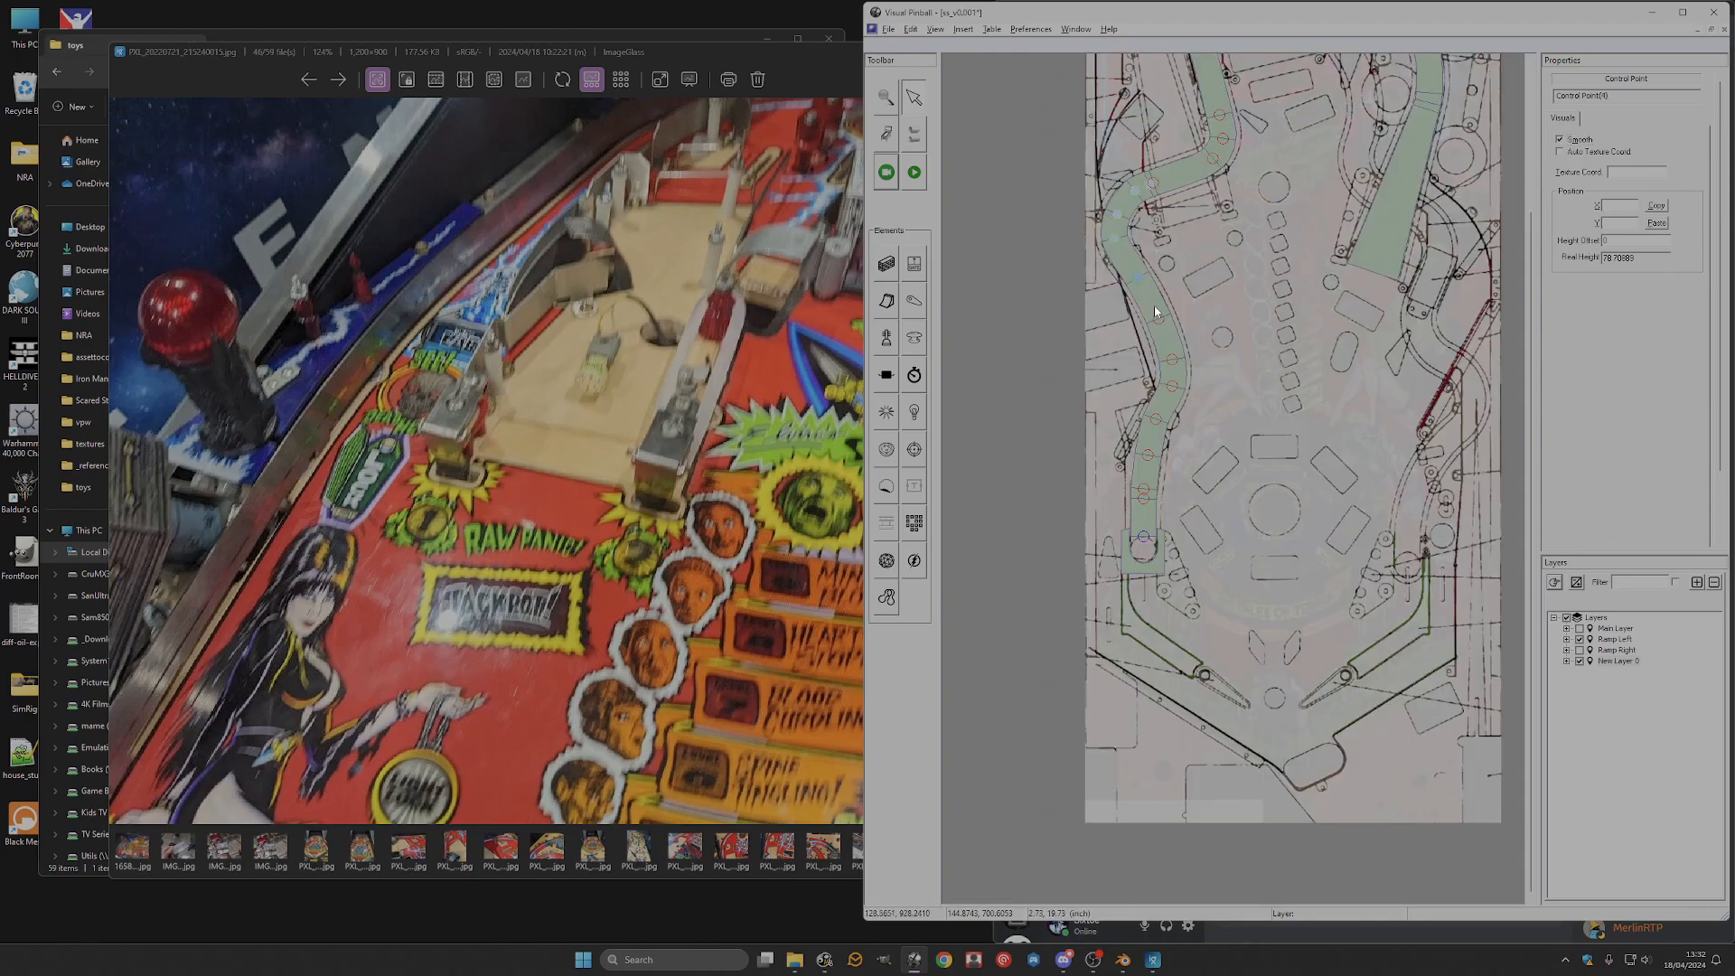
pyautogui.click(1172, 386)
pyautogui.click(1147, 456)
pyautogui.click(1144, 535)
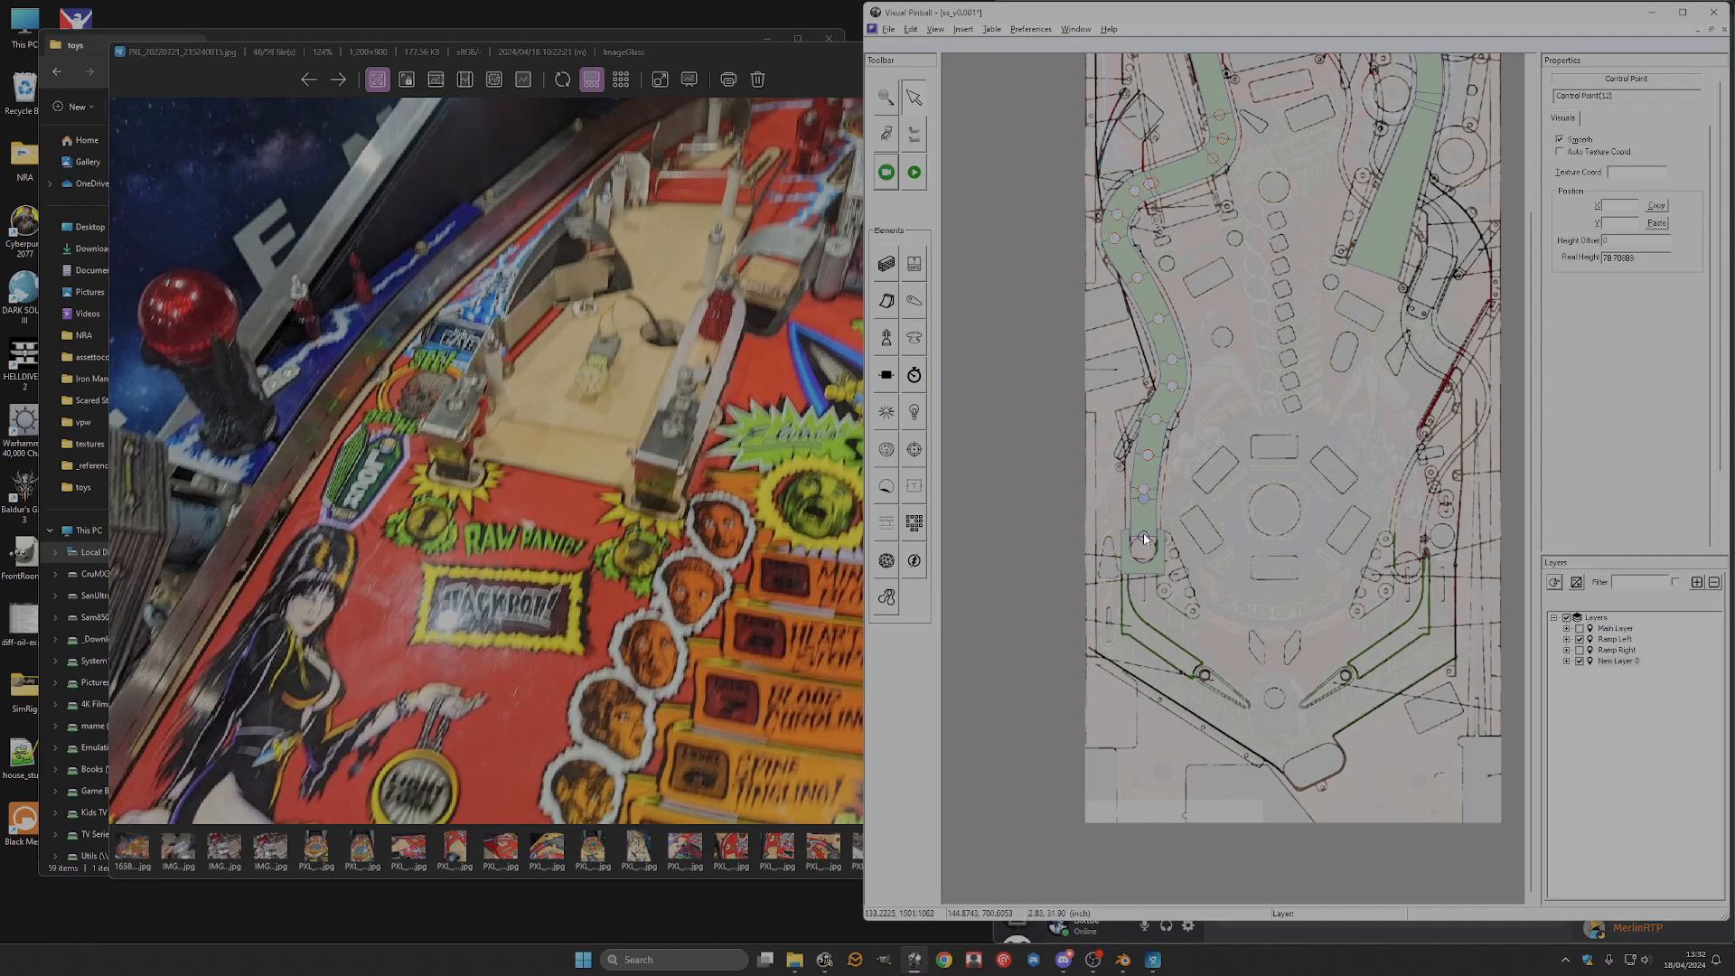
pyautogui.click(1174, 576)
pyautogui.scroll(3, 1192, 356)
# Isolate the shortened Right Ramp Mid to check its shape, then hide New Layer 0 and show only the Ramp Left layer.
pyautogui.click(1579, 662)
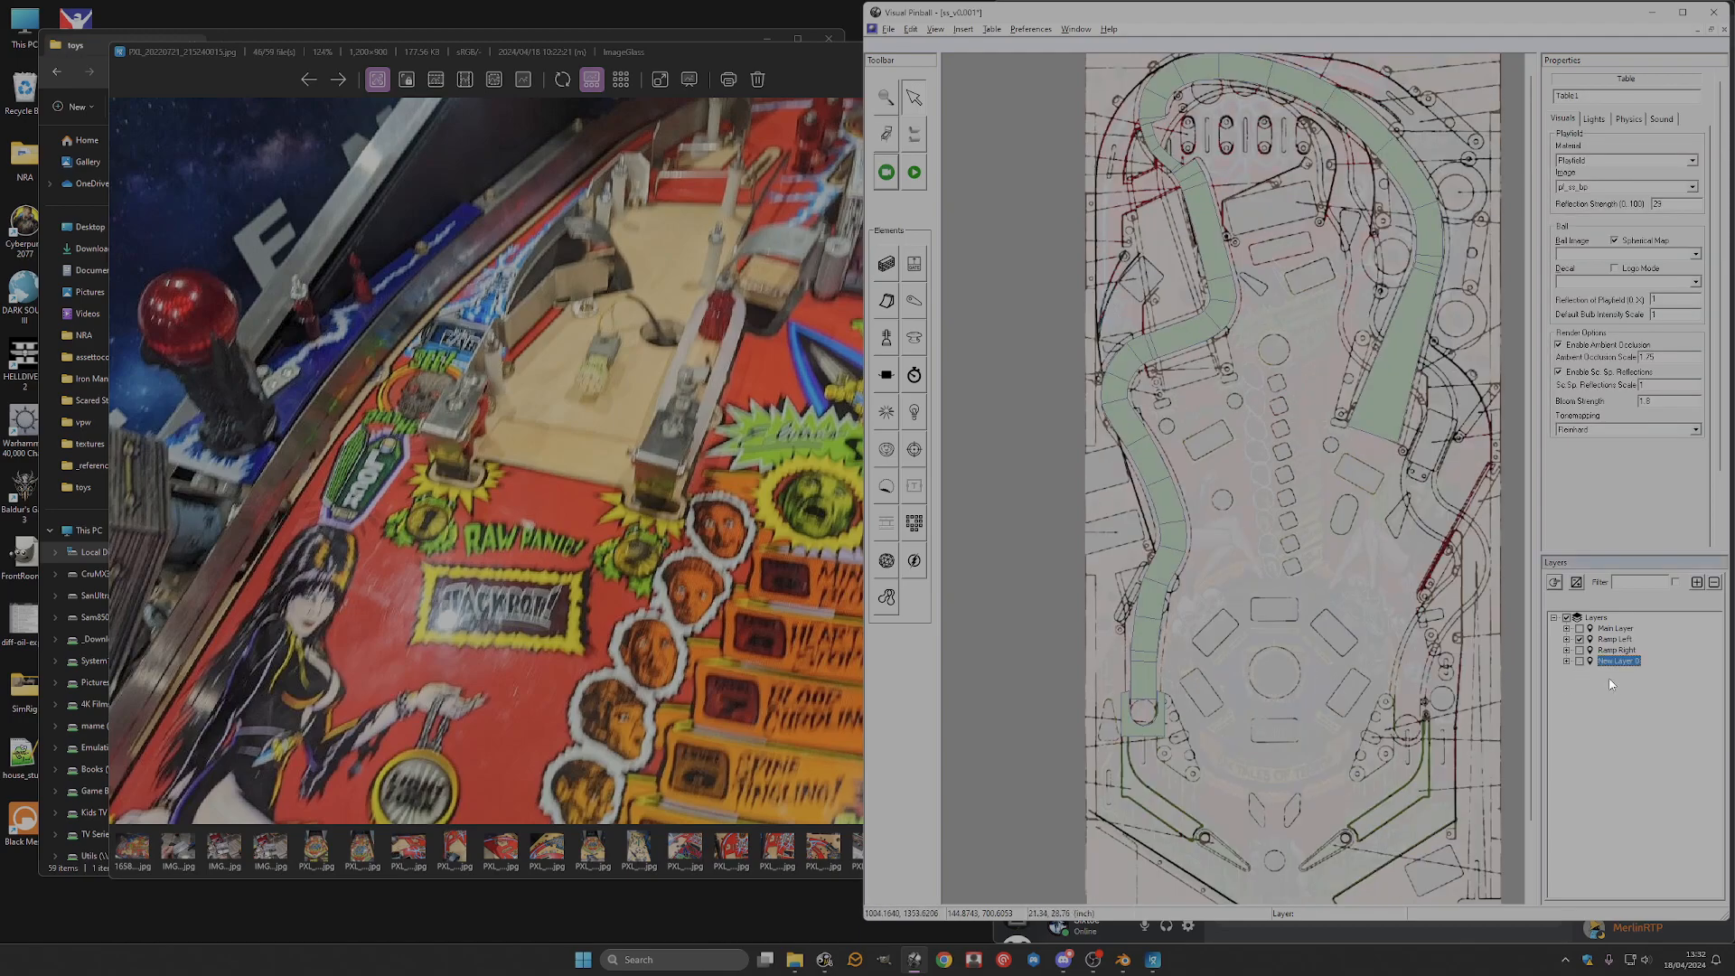
pyautogui.click(1579, 662)
pyautogui.click(1579, 639)
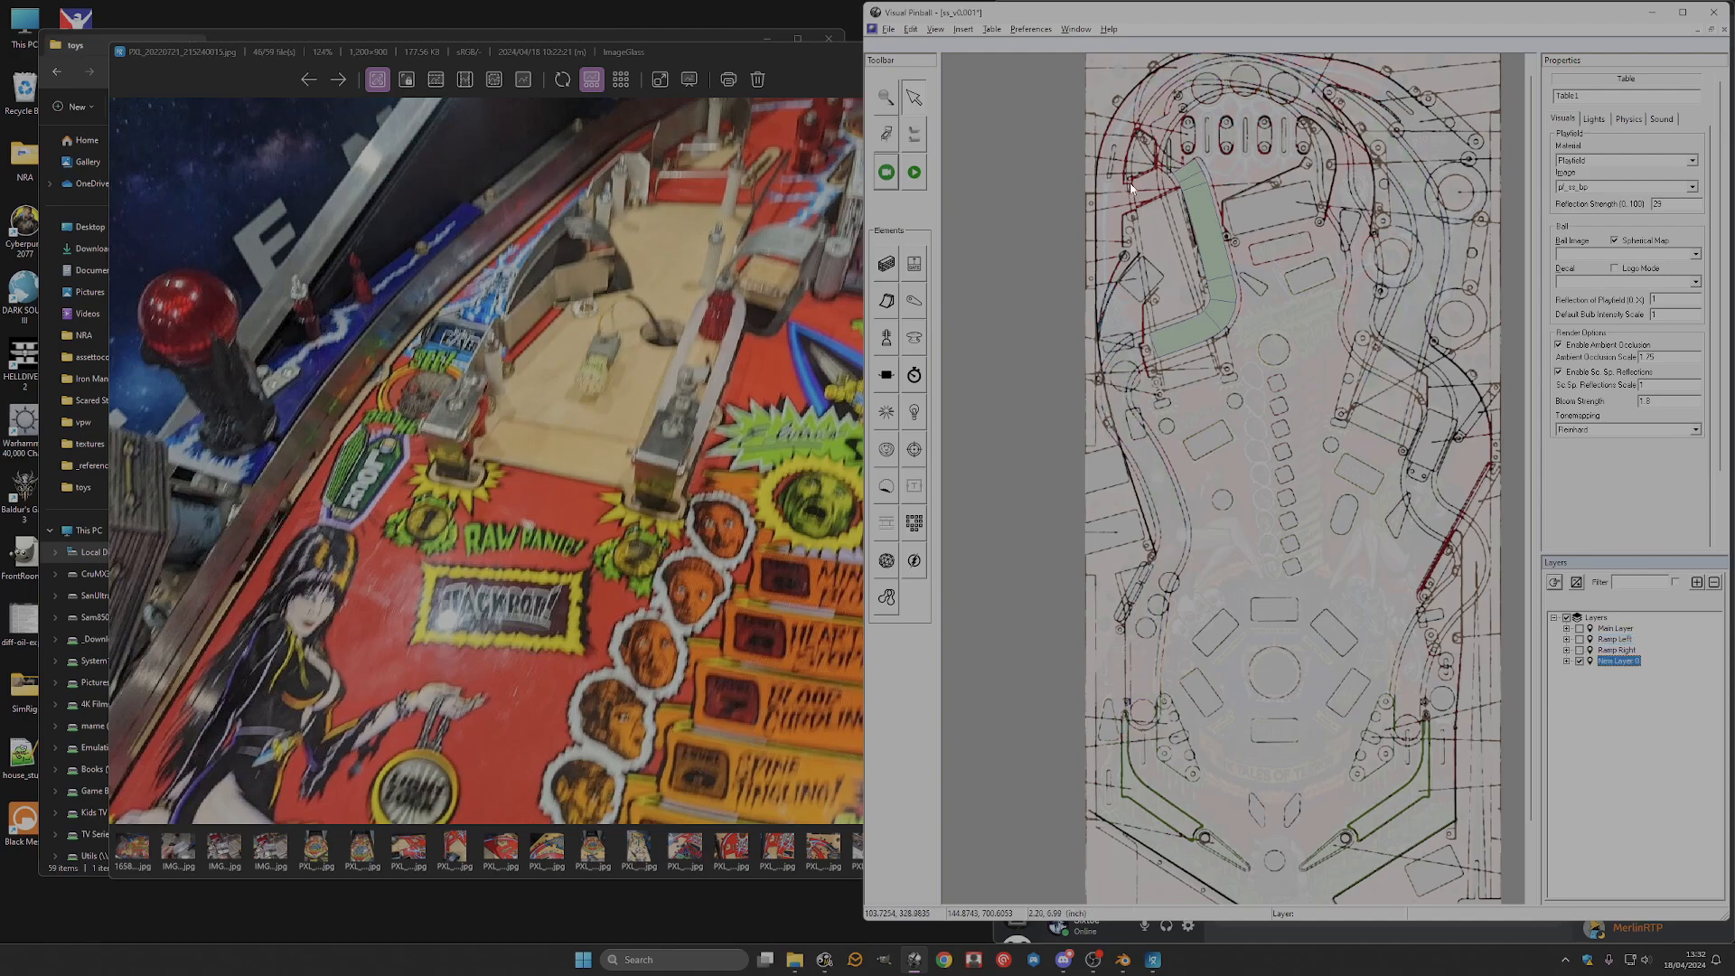
pyautogui.click(1579, 661)
pyautogui.click(1579, 649)
pyautogui.click(1579, 650)
pyautogui.click(1580, 638)
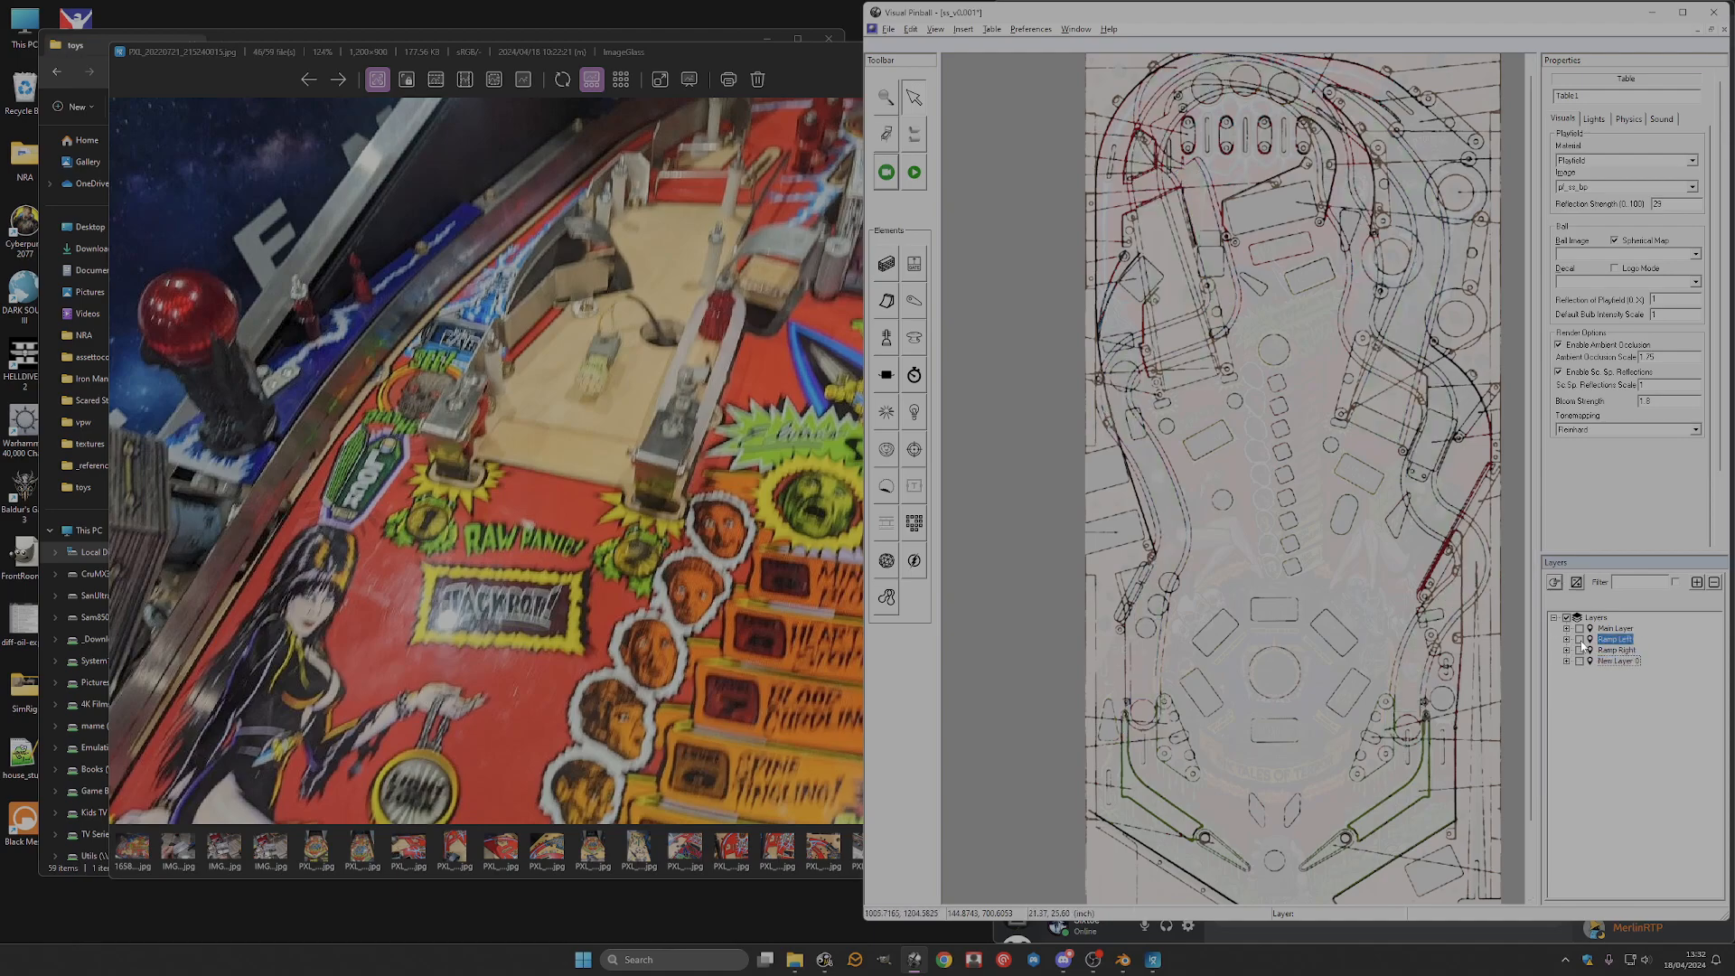
# Delete Right Ramp Bottom's upper control points along the section that Right Ramp Mid covers.
pyautogui.scroll(4, 1222, 215)
pyautogui.click(1163, 163)
pyautogui.click(1159, 160)
pyautogui.keyDown('shift'); pyautogui.click(1173, 181); pyautogui.keyUp('shift')
pyautogui.keyDown('shift'); pyautogui.click(1237, 356); pyautogui.keyUp('shift')
pyautogui.keyDown('shift'); pyautogui.click(1182, 204); pyautogui.keyUp('shift')
pyautogui.keyDown('shift'); pyautogui.click(1237, 410); pyautogui.keyUp('shift')
pyautogui.keyDown('shift'); pyautogui.click(1245, 459); pyautogui.keyUp('shift')
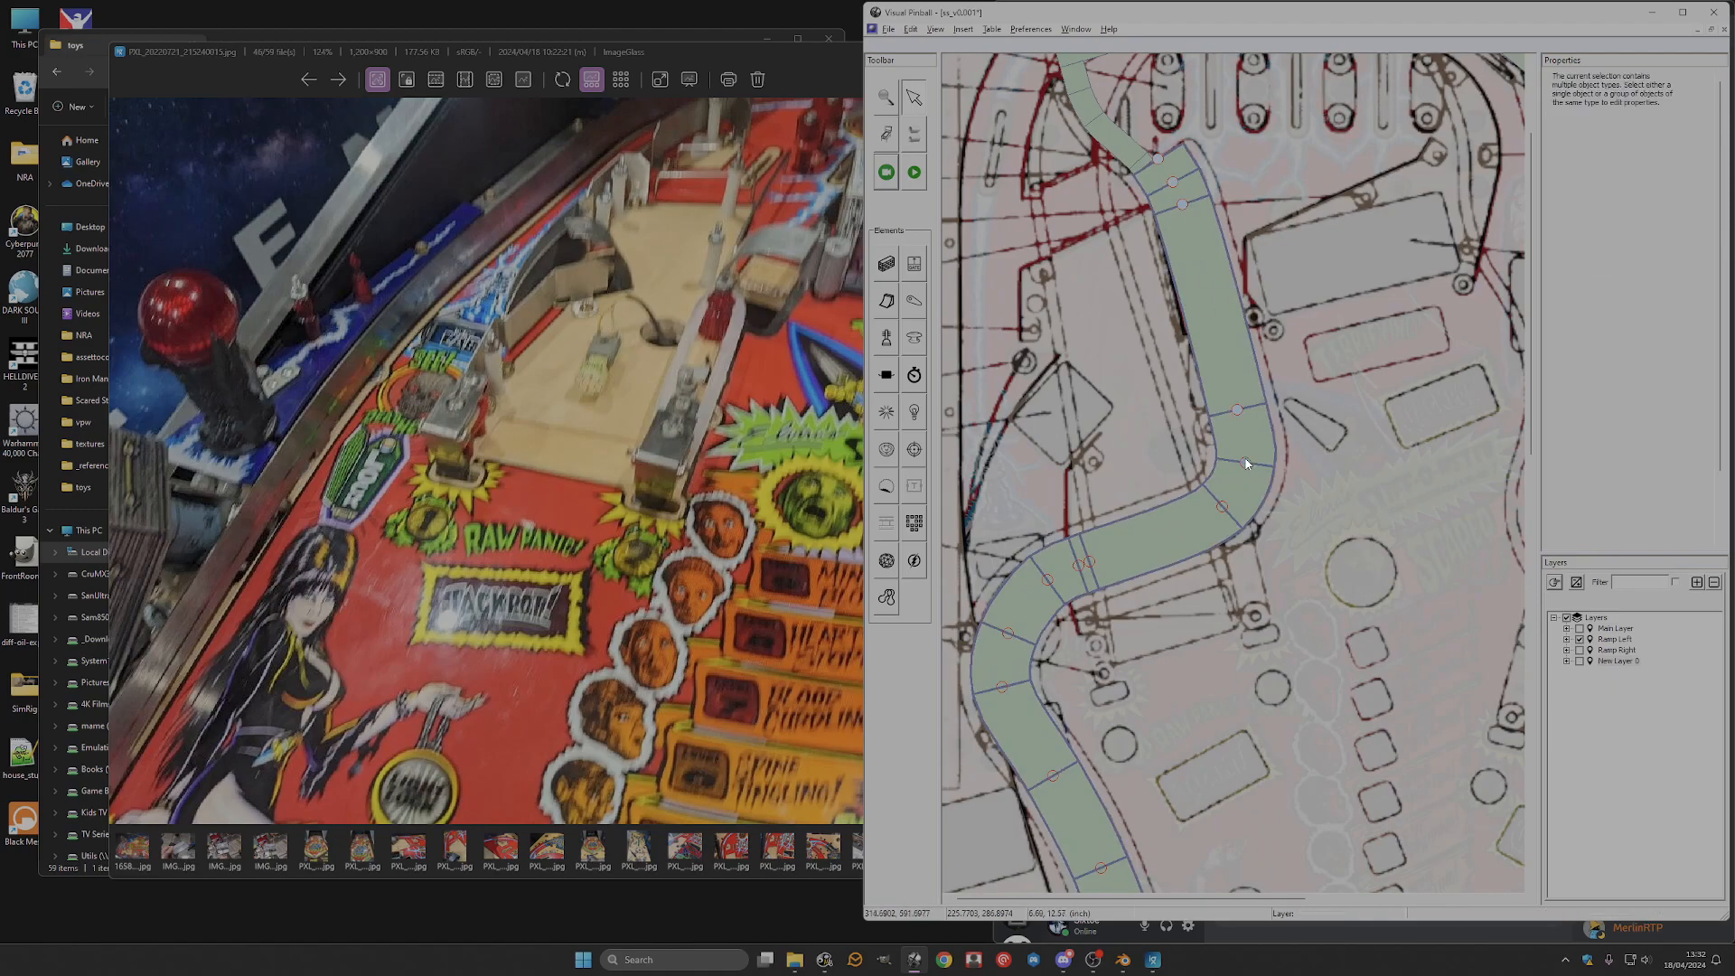
pyautogui.keyDown('shift'); pyautogui.click(1221, 506); pyautogui.keyUp('shift')
pyautogui.keyDown('shift'); pyautogui.click(1148, 560); pyautogui.keyUp('shift')
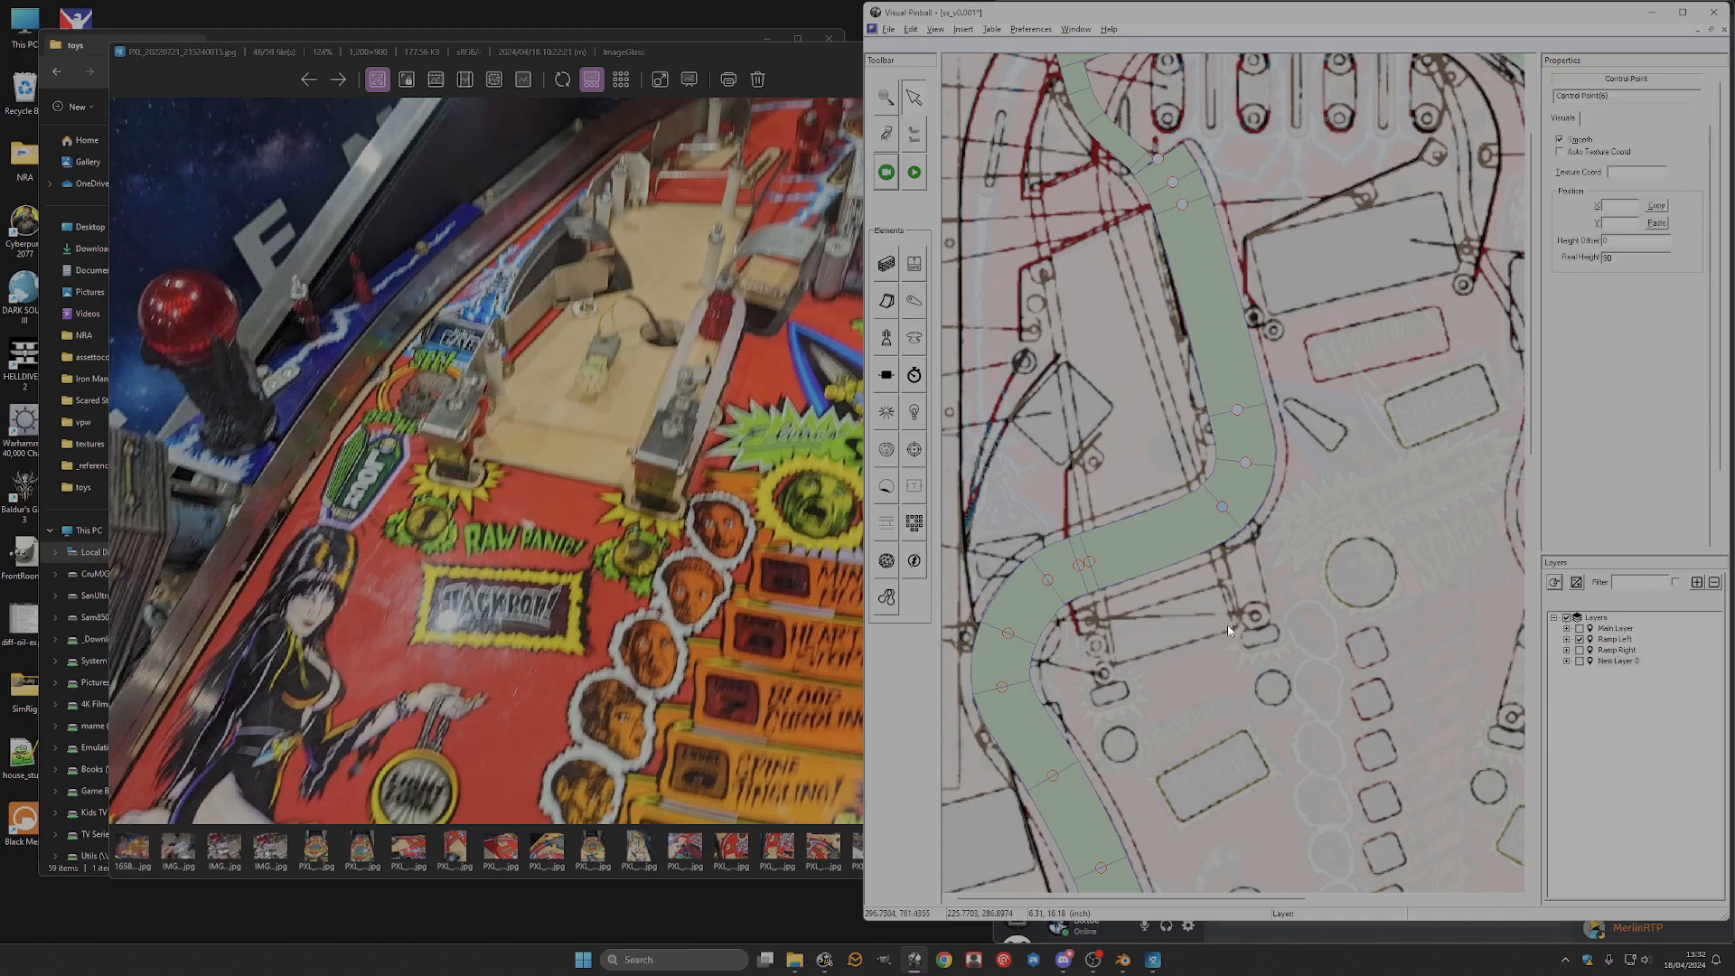
pyautogui.press('Delete')
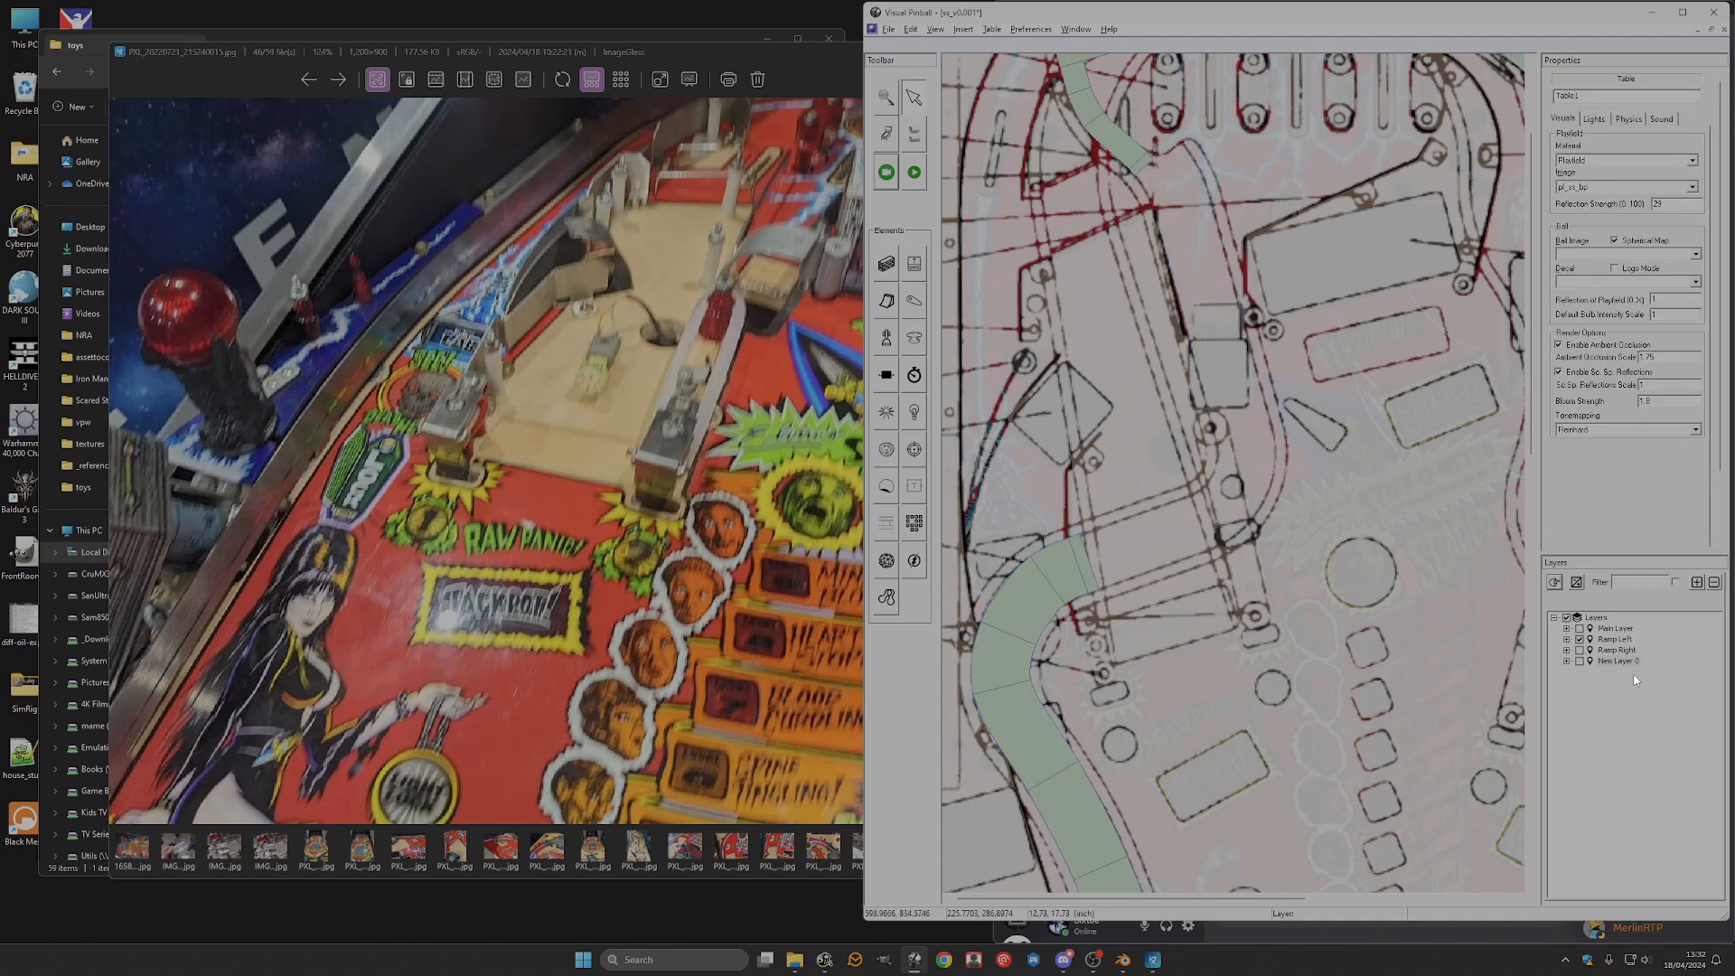
# Show New Layer 0, move Right Ramp Mid to the Ramp Left layer and check its joint with Right Ramp Bottom.
pyautogui.click(1580, 661)
pyautogui.click(1592, 639)
pyautogui.click(1555, 583)
pyautogui.click(1066, 585)
pyautogui.click(1124, 560)
pyautogui.click(1048, 578)
pyautogui.click(1149, 553)
pyautogui.click(1046, 581)
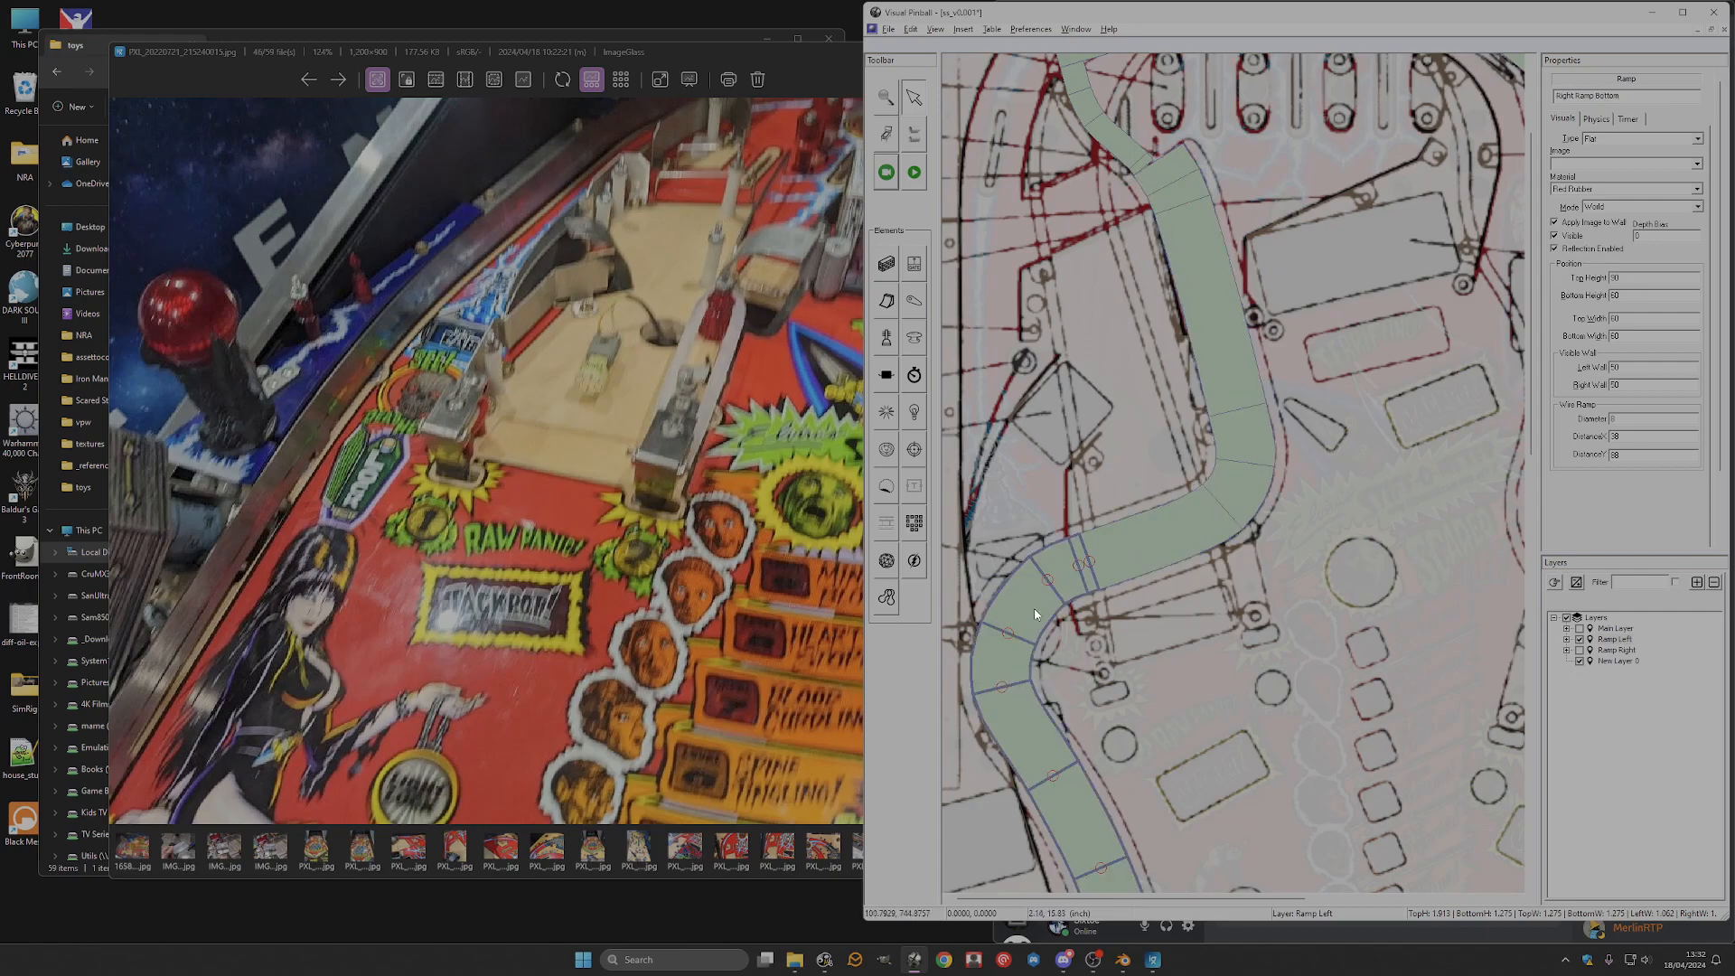
# Set Right Ramp Mid's bottom height to 90.
pyautogui.click(1212, 346)
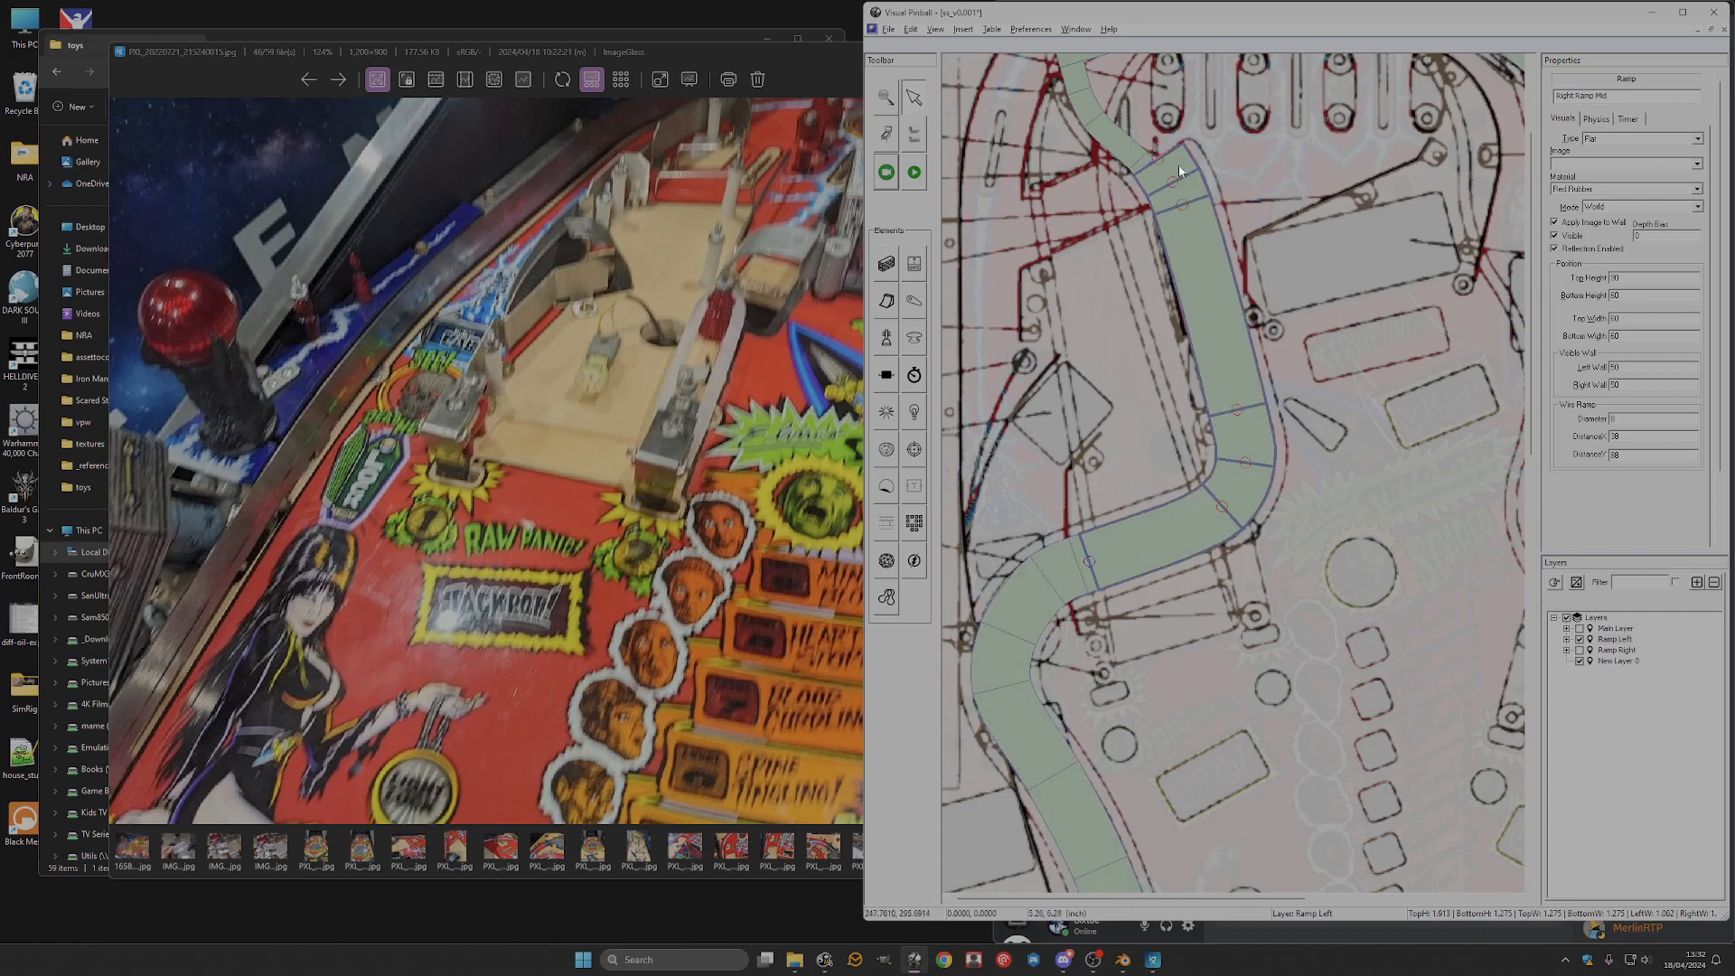
pyautogui.click(1630, 295)
pyautogui.hotkey('ctrl', 'a')
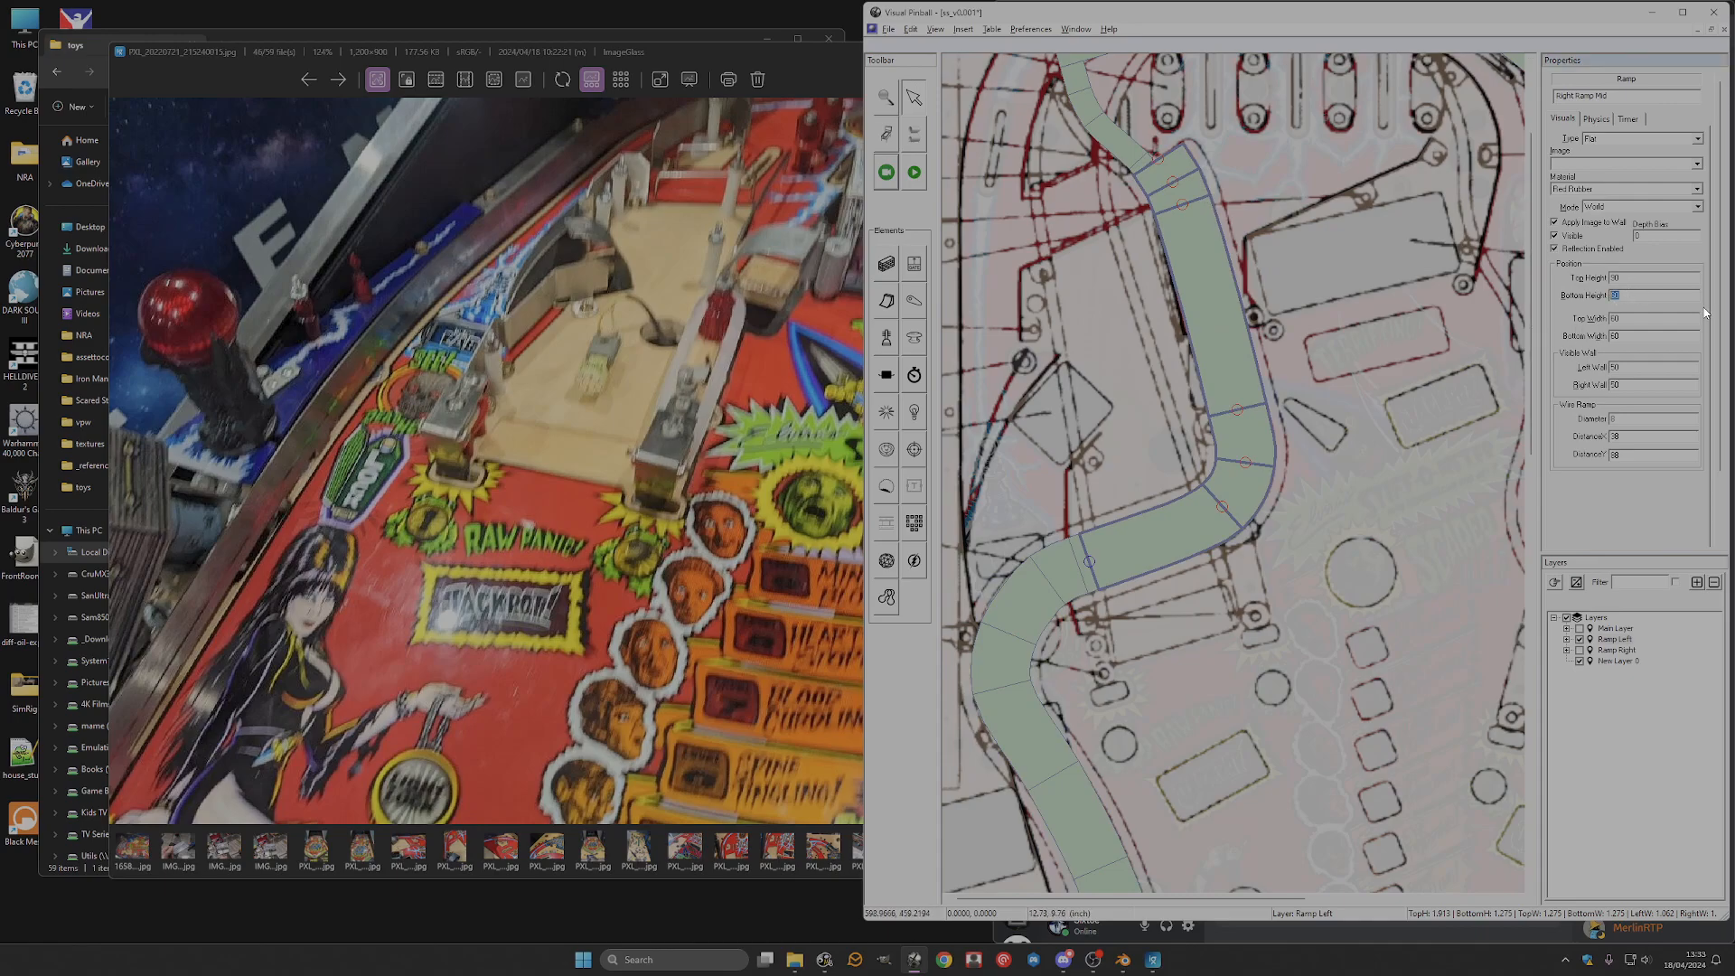
pyautogui.write('90')
pyautogui.press('Return')
# Preview the table in the live editor and examine the level middle ramp, its joints and the crossing over the entry ramp.
pyautogui.scroll(3, 1229, 398)
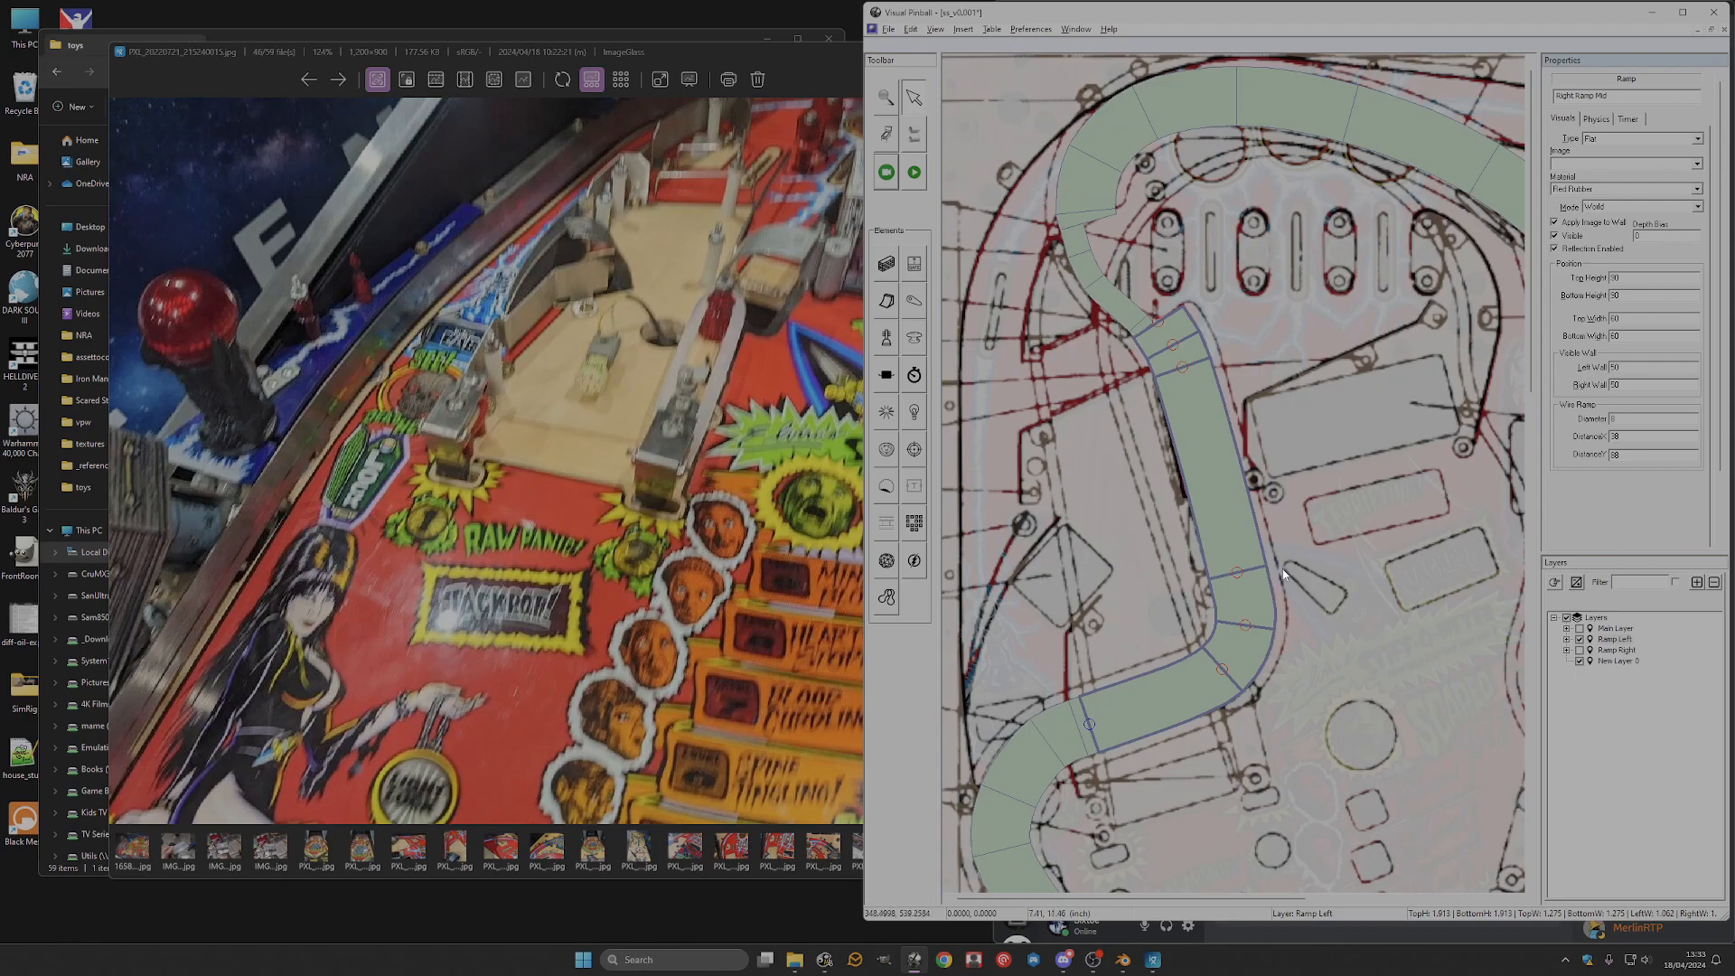
pyautogui.scroll(-3, 1275, 575)
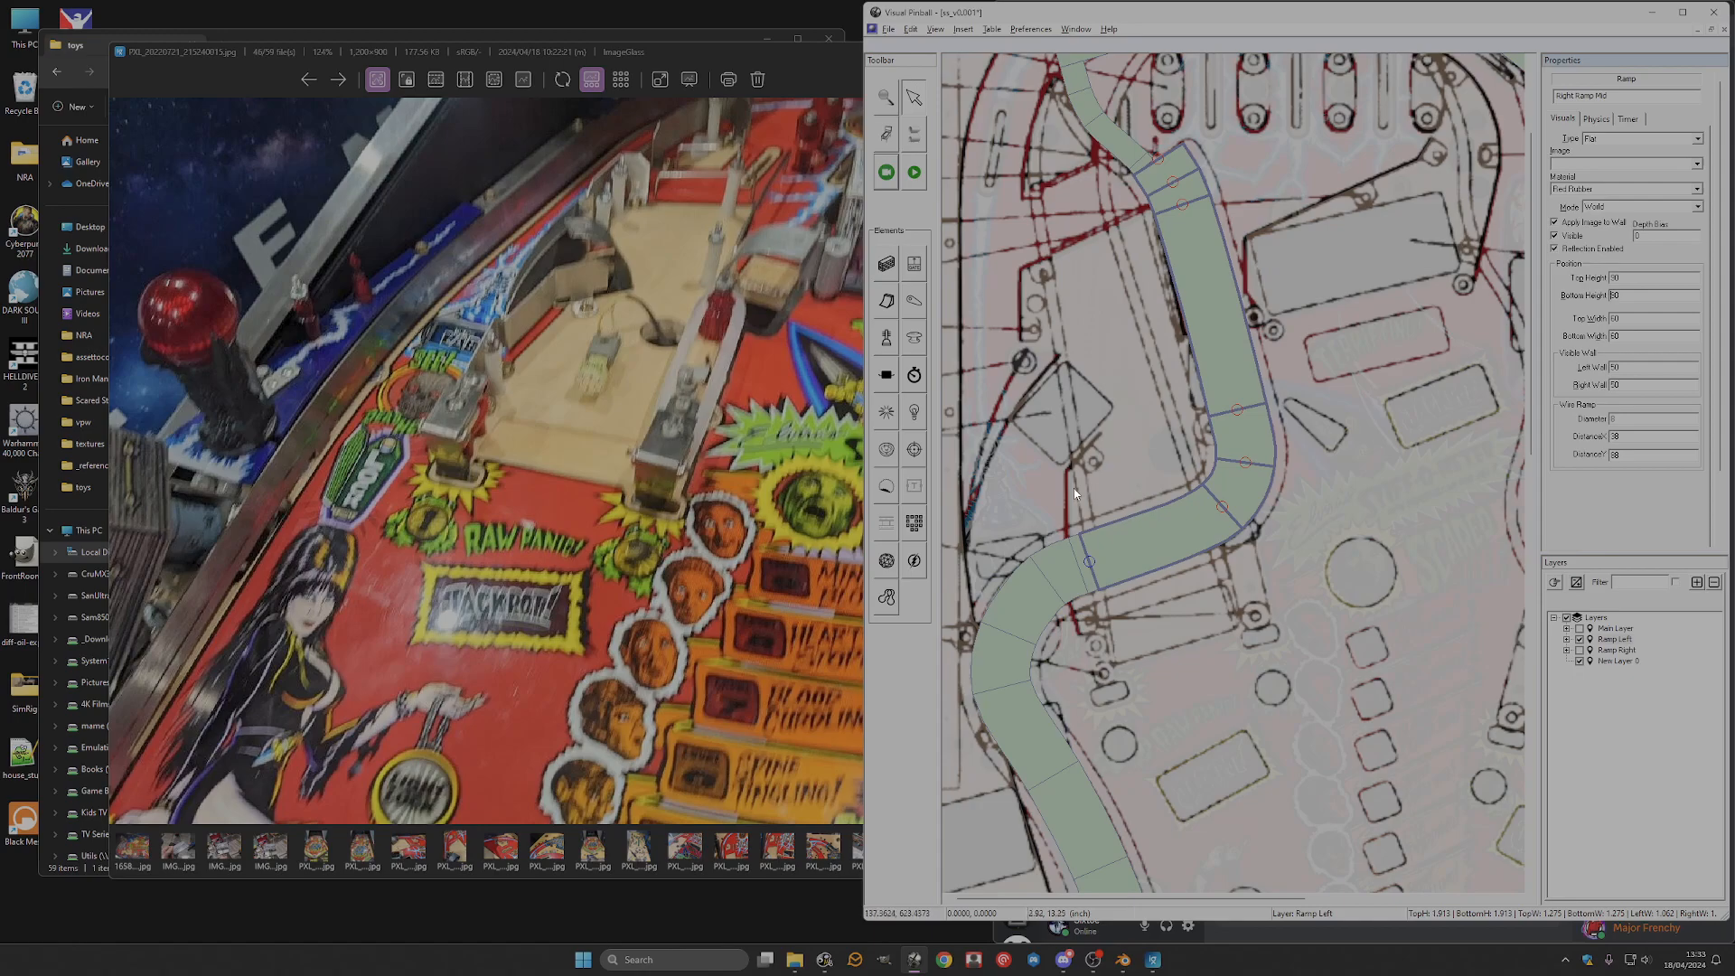
pyautogui.scroll(2, 1191, 490)
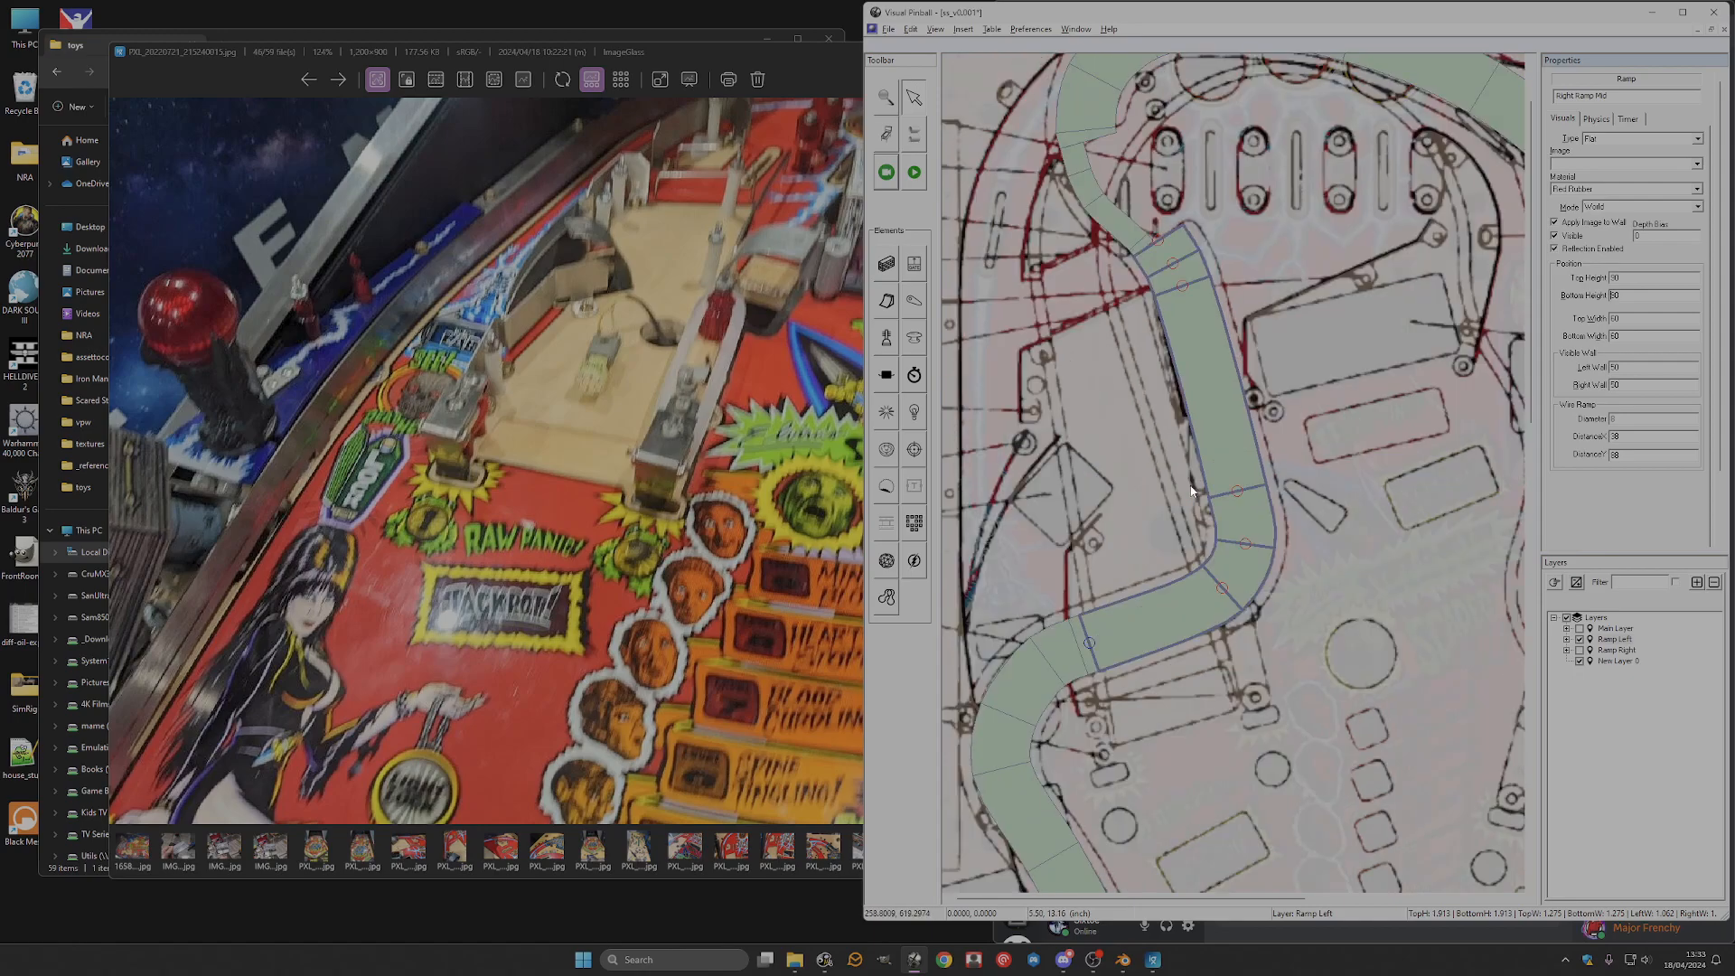
pyautogui.scroll(-3, 1188, 486)
pyautogui.scroll(2, 1188, 484)
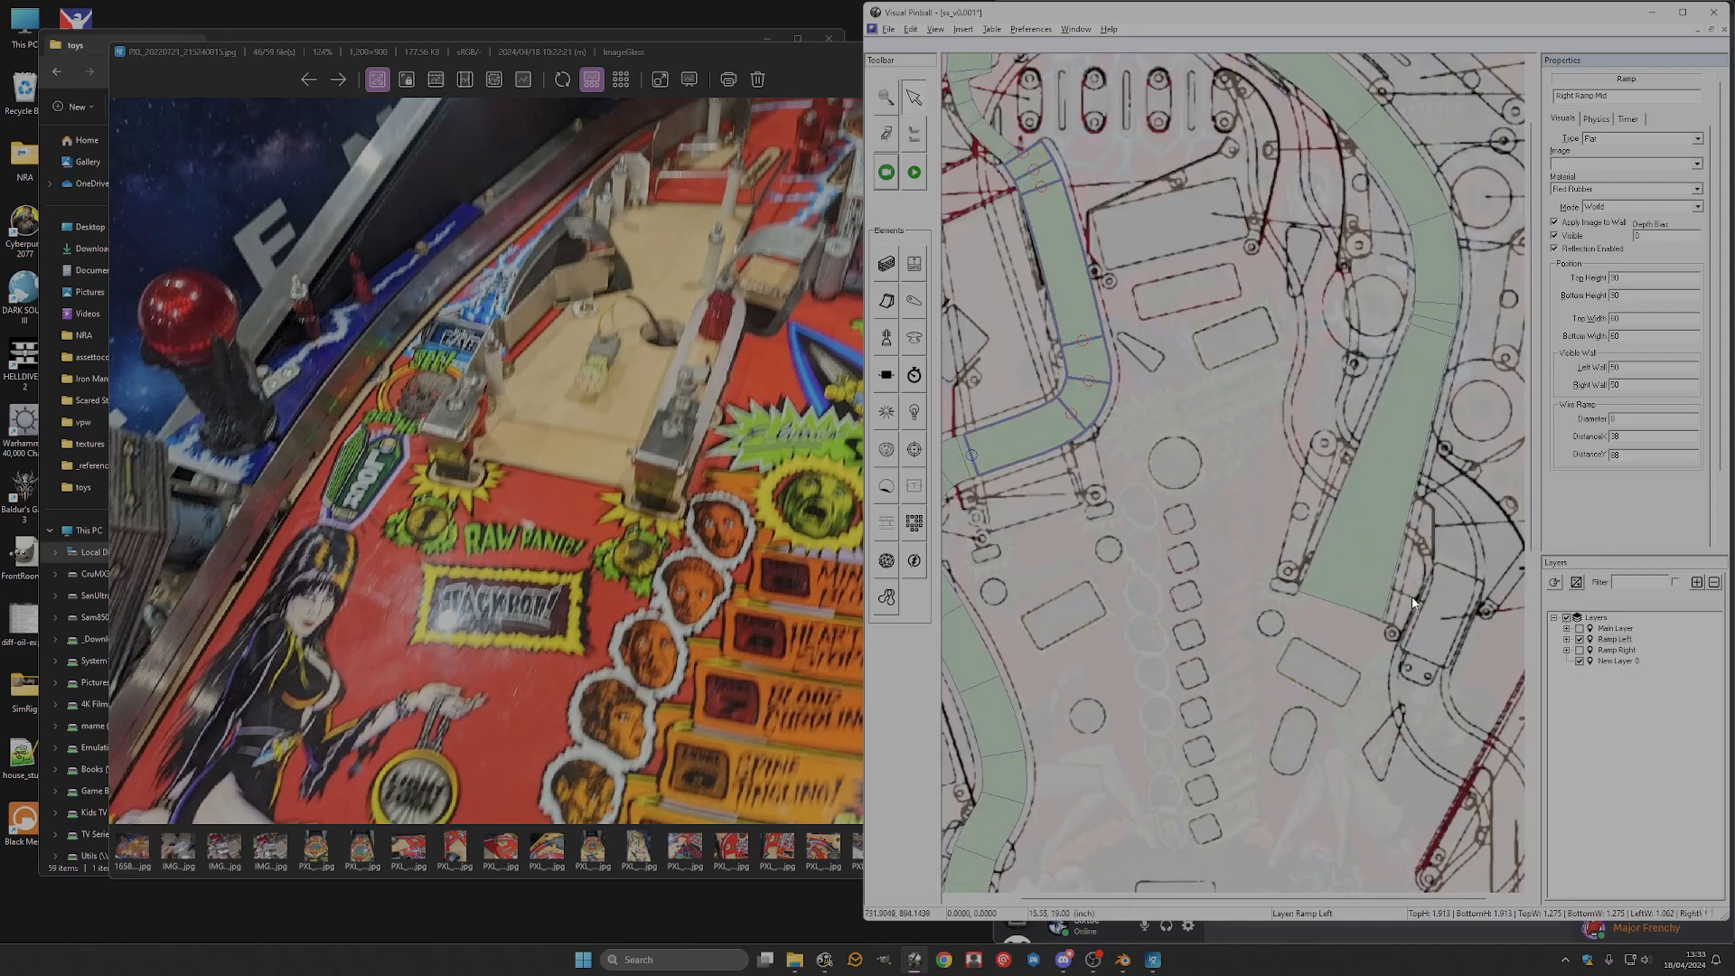
pyautogui.scroll(-2, 1185, 479)
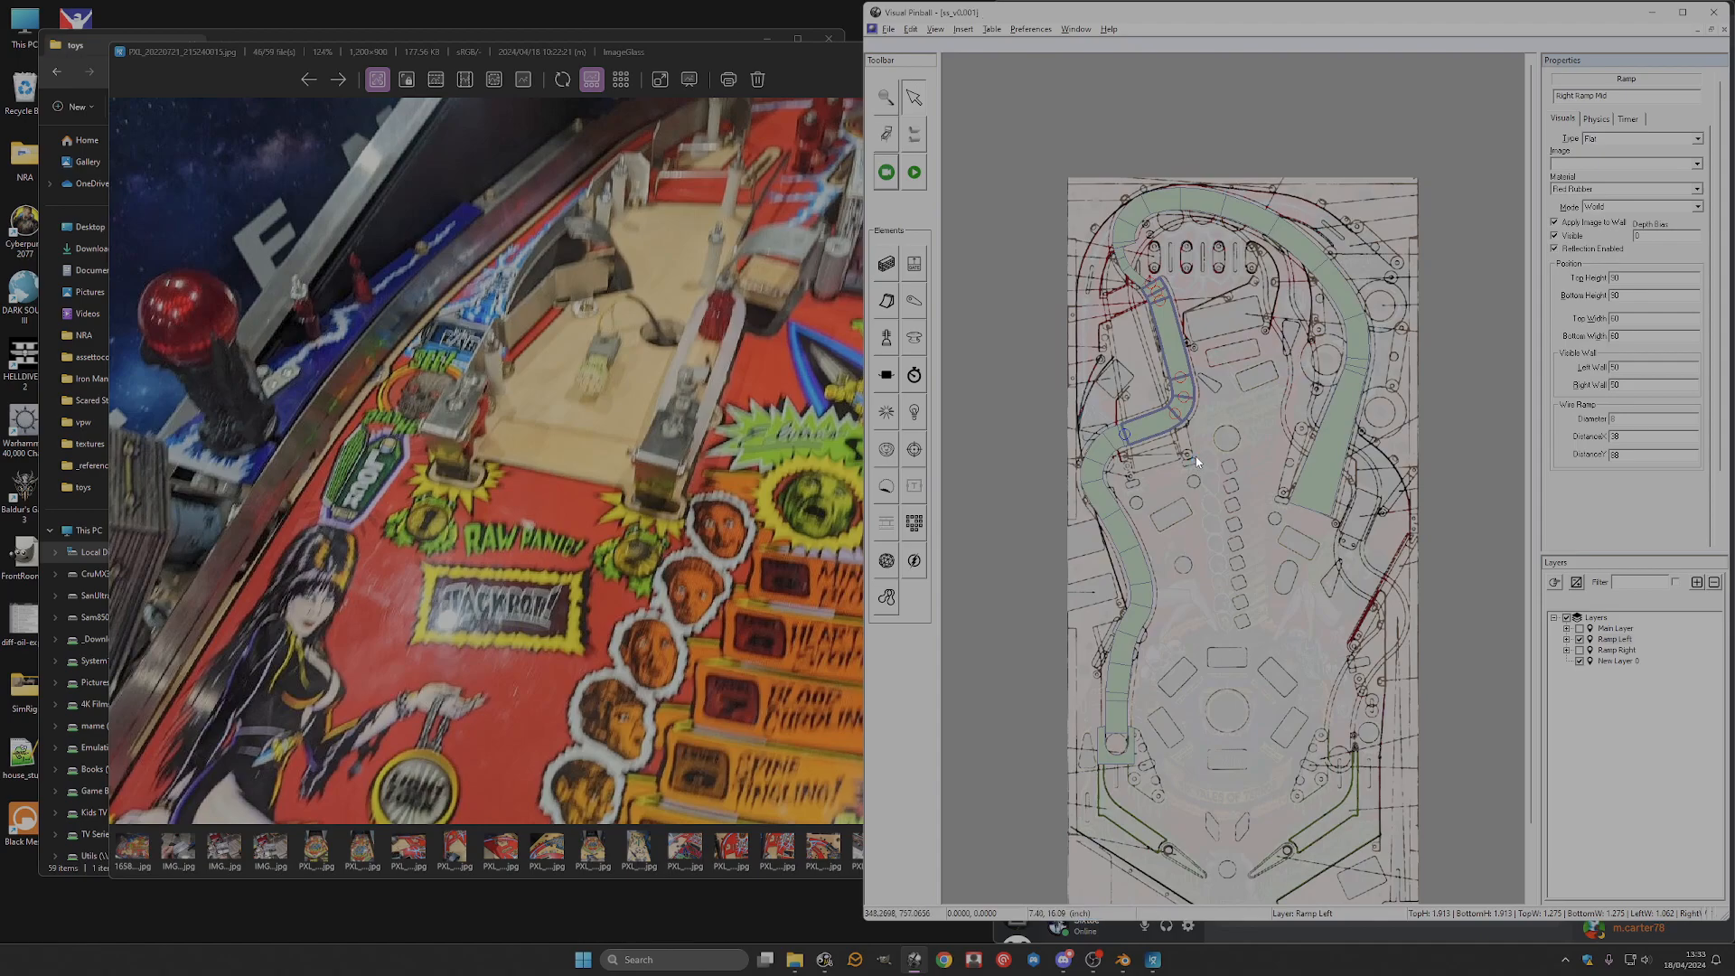
pyautogui.press('F5')
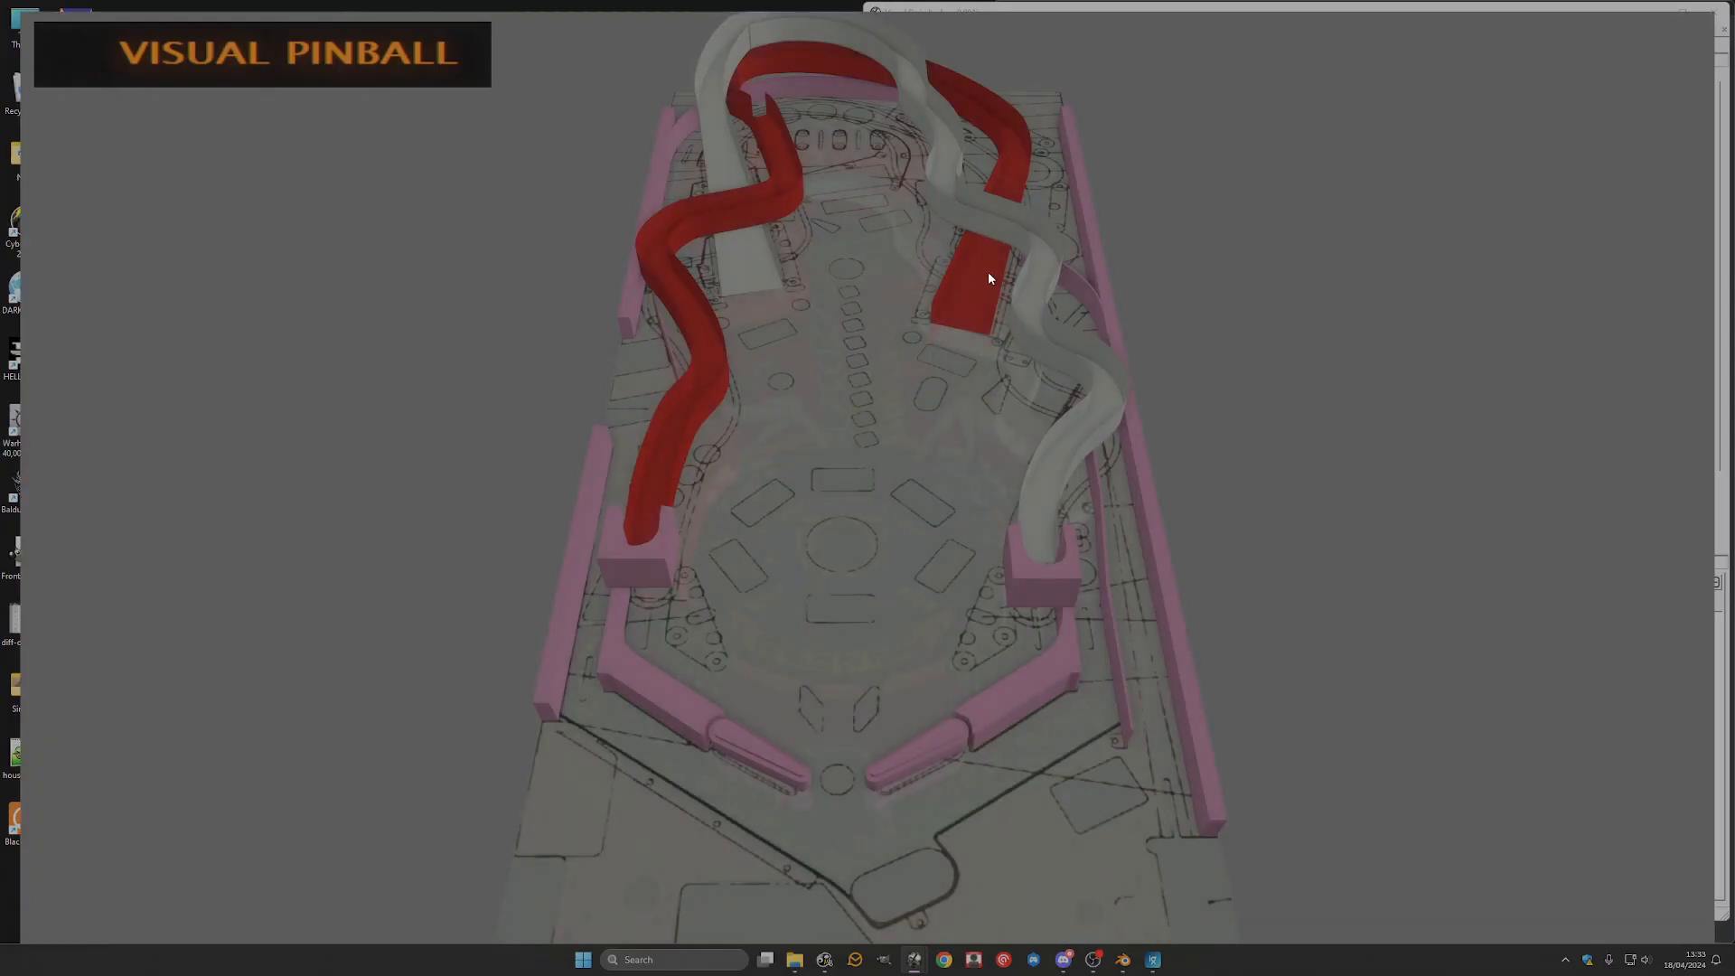
pyautogui.press('Escape')
pyautogui.click(868, 495)
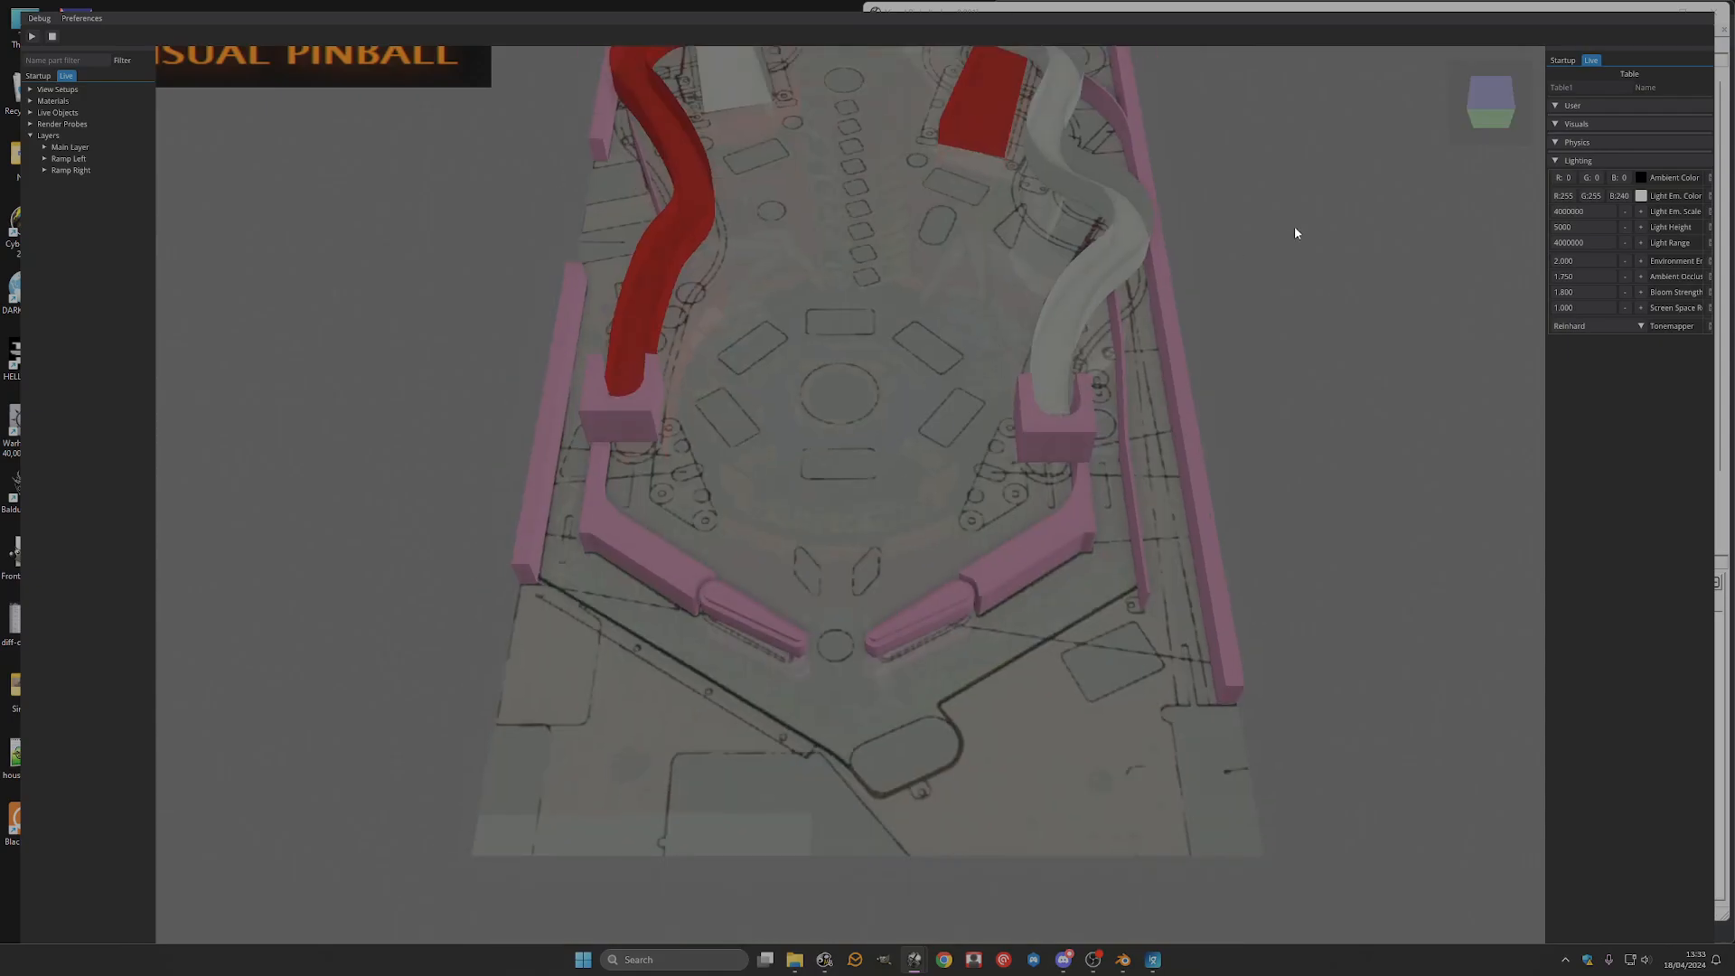
pyautogui.moveTo(1479, 125); pyautogui.dragTo(1468, 88)
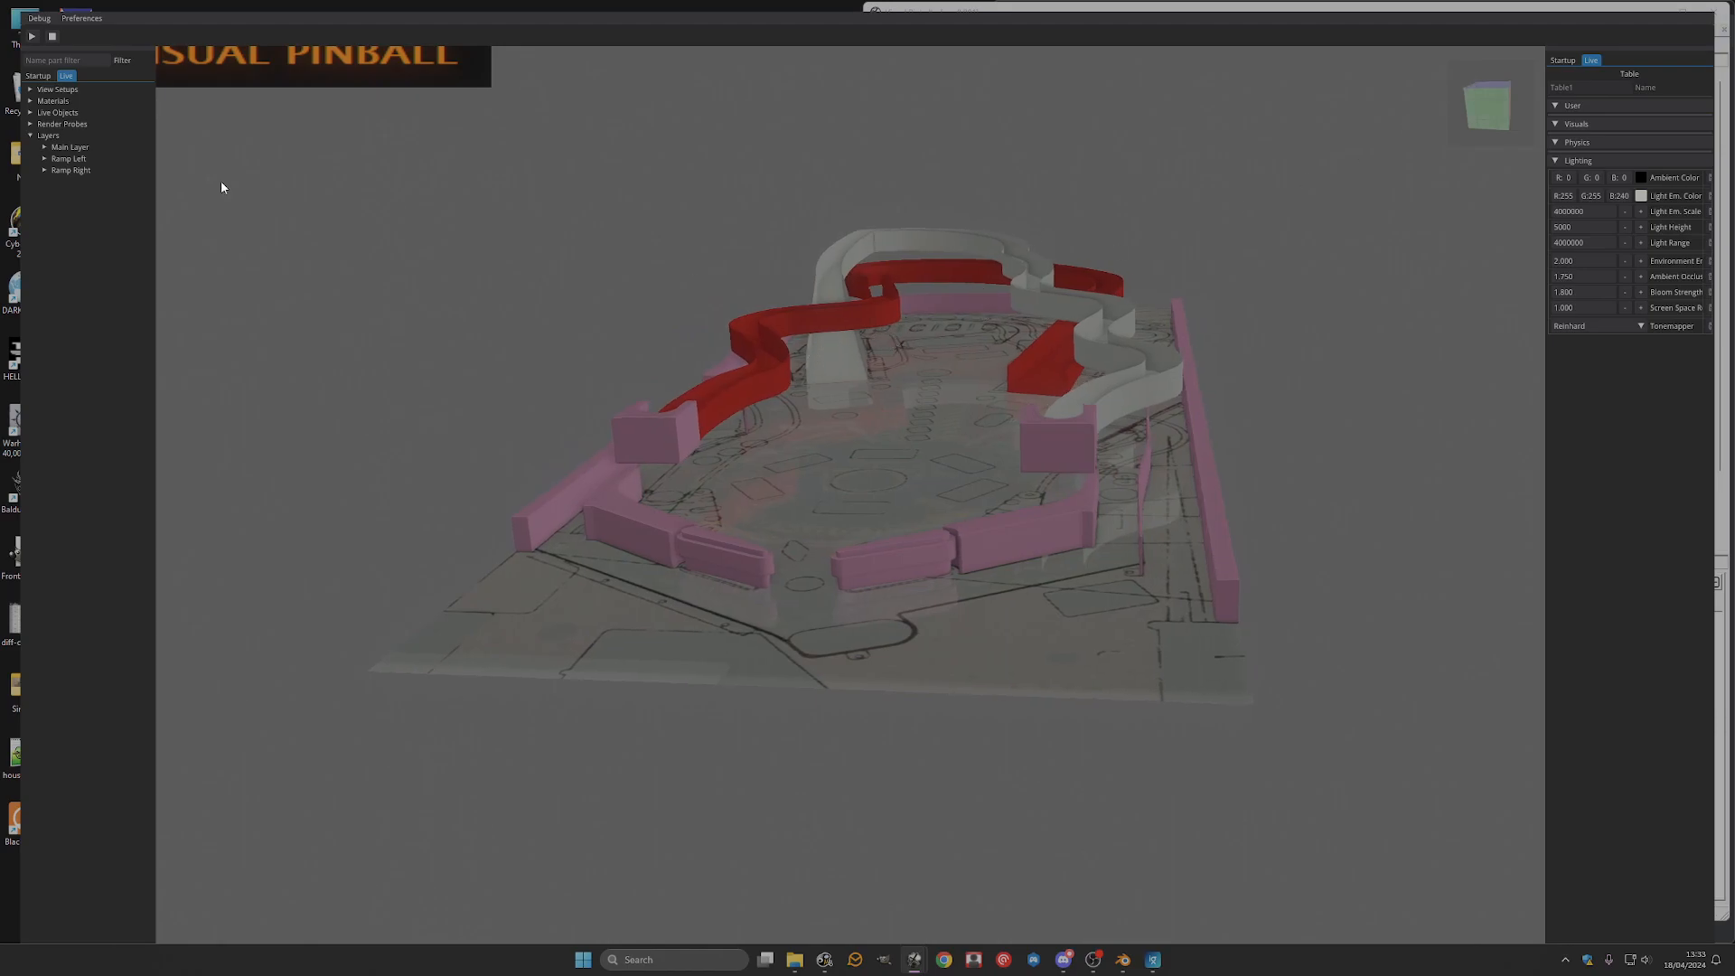
pyautogui.moveTo(1486, 120); pyautogui.dragTo(1480, 118)
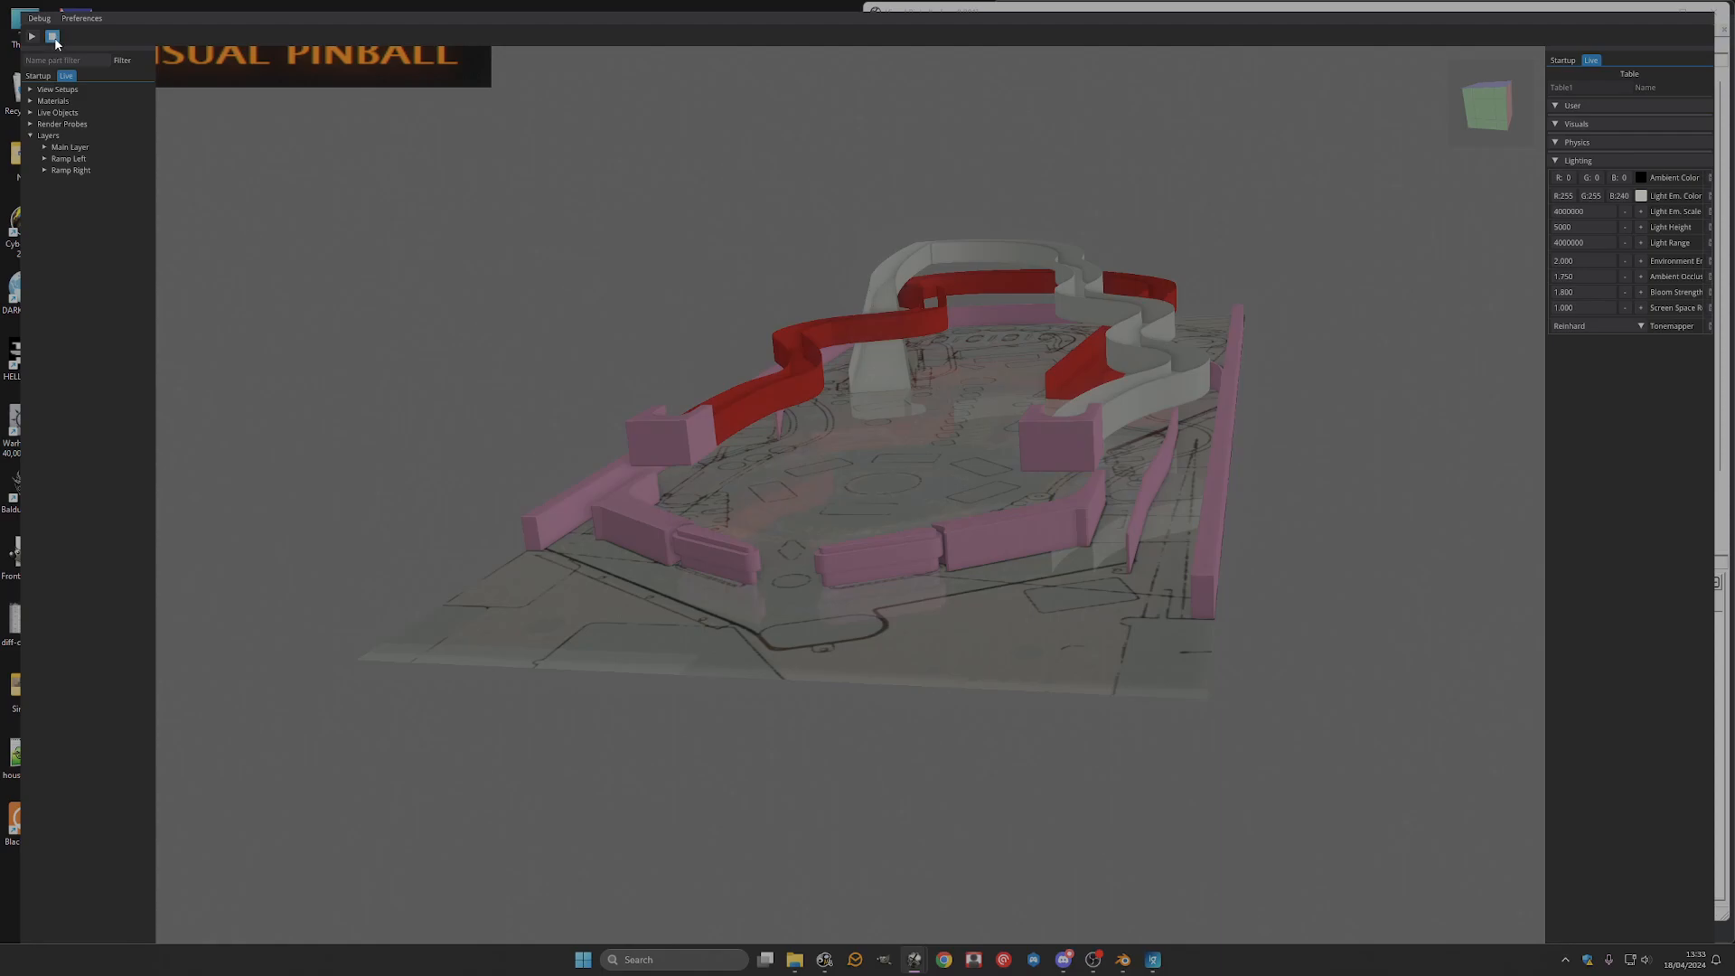
pyautogui.click(53, 37)
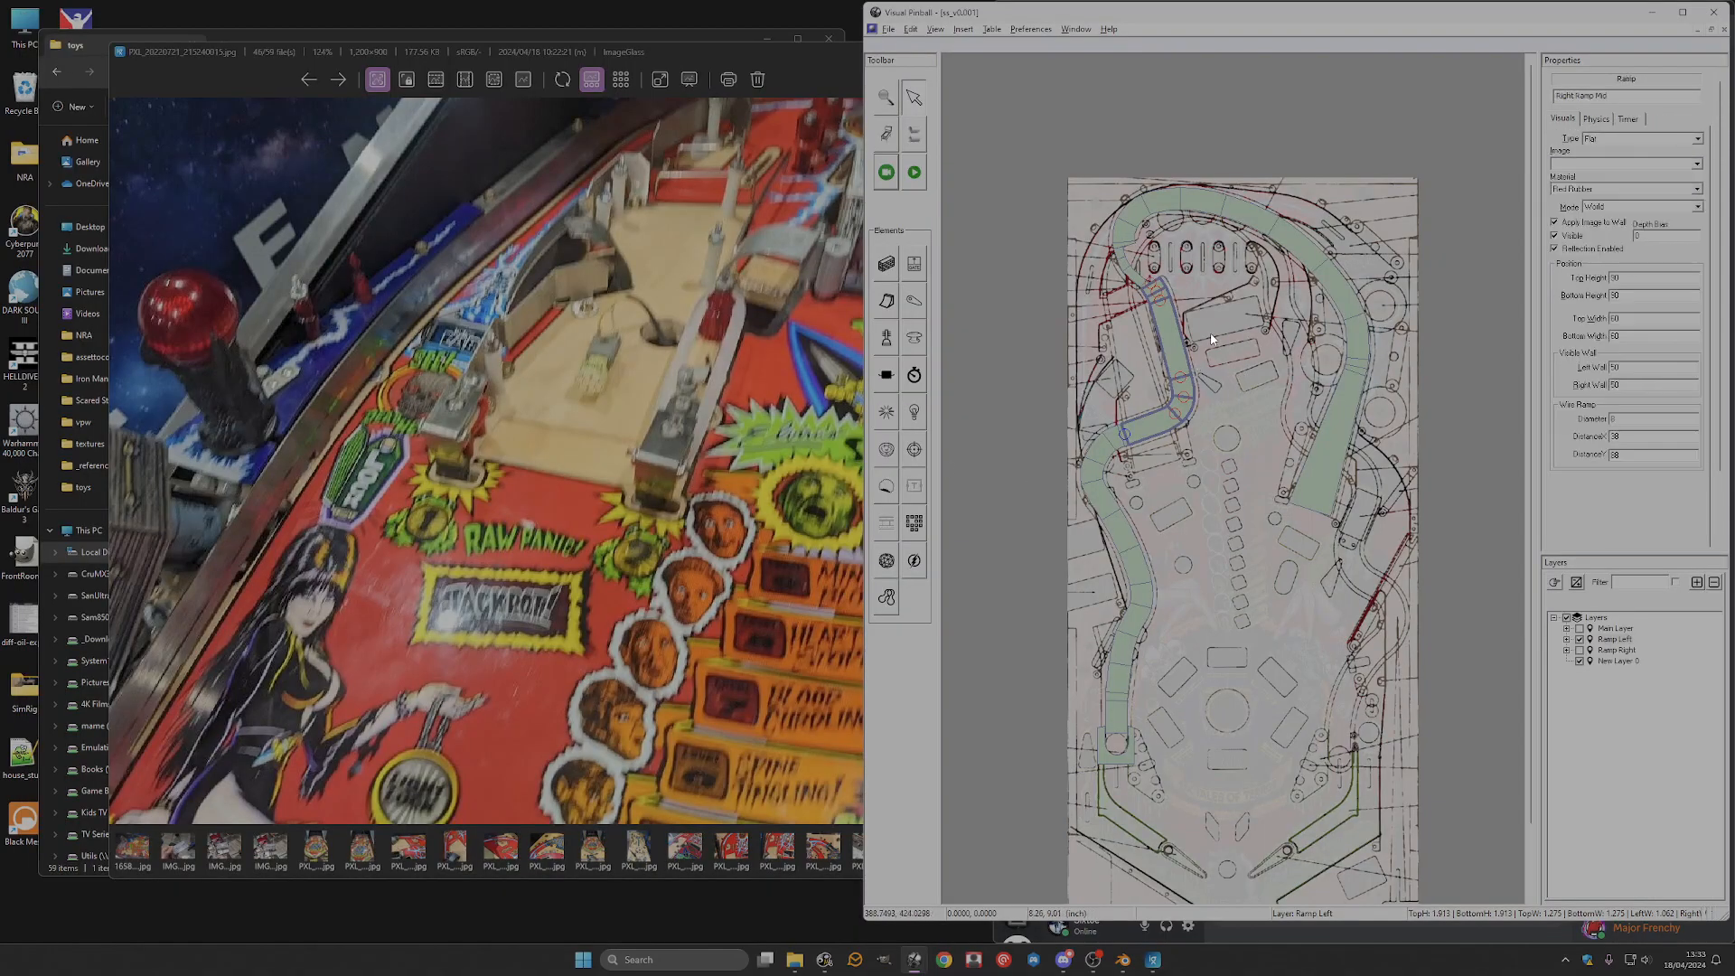
# Hide New Layer 0 and the Ramp Left layer, and save the table as ss_v0.002.vpx.
pyautogui.click(1056, 92)
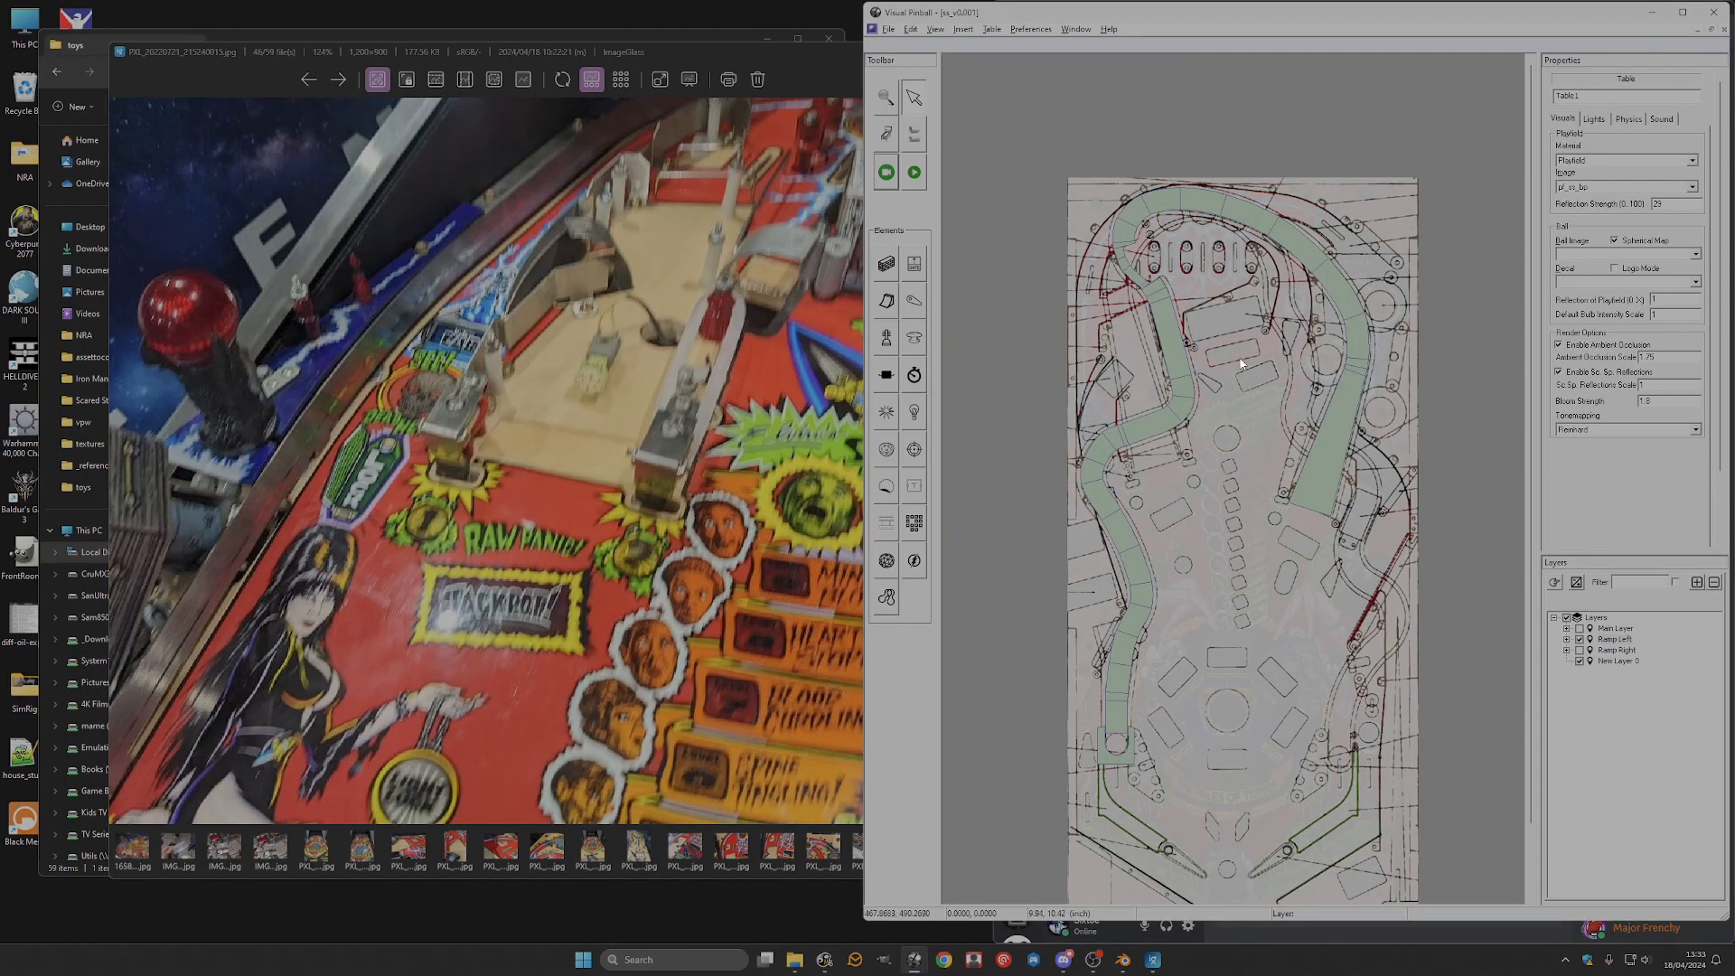
pyautogui.click(1579, 661)
pyautogui.click(1580, 639)
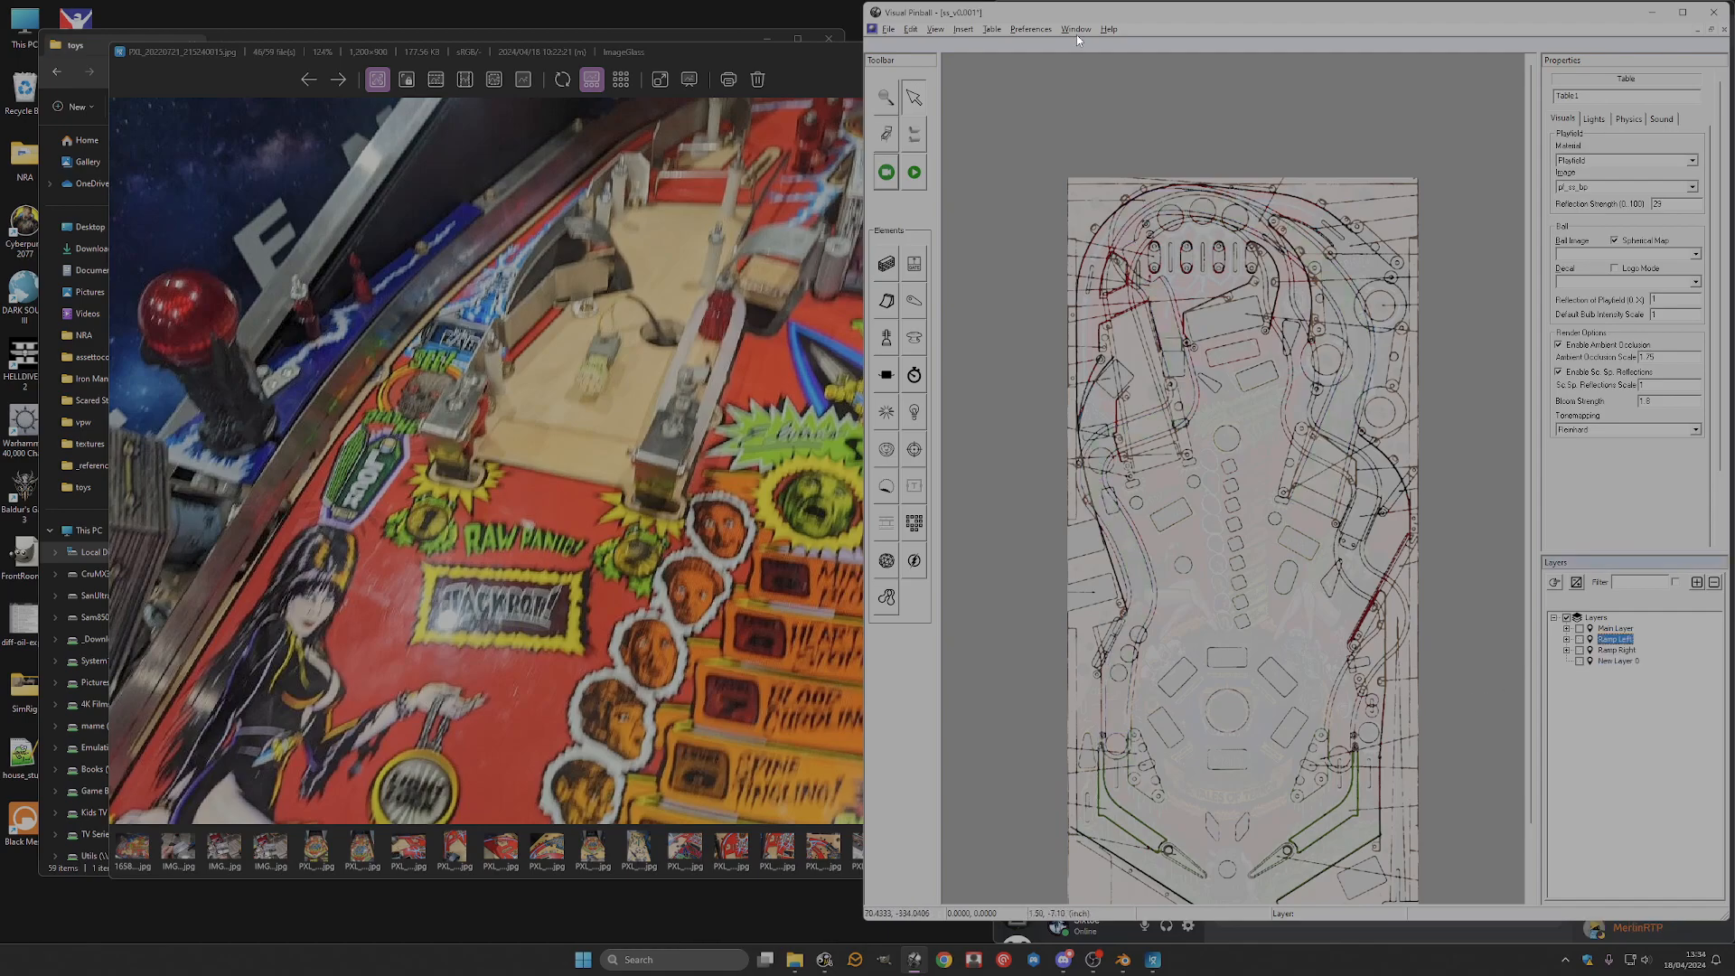
pyautogui.click(888, 29)
pyautogui.click(935, 128)
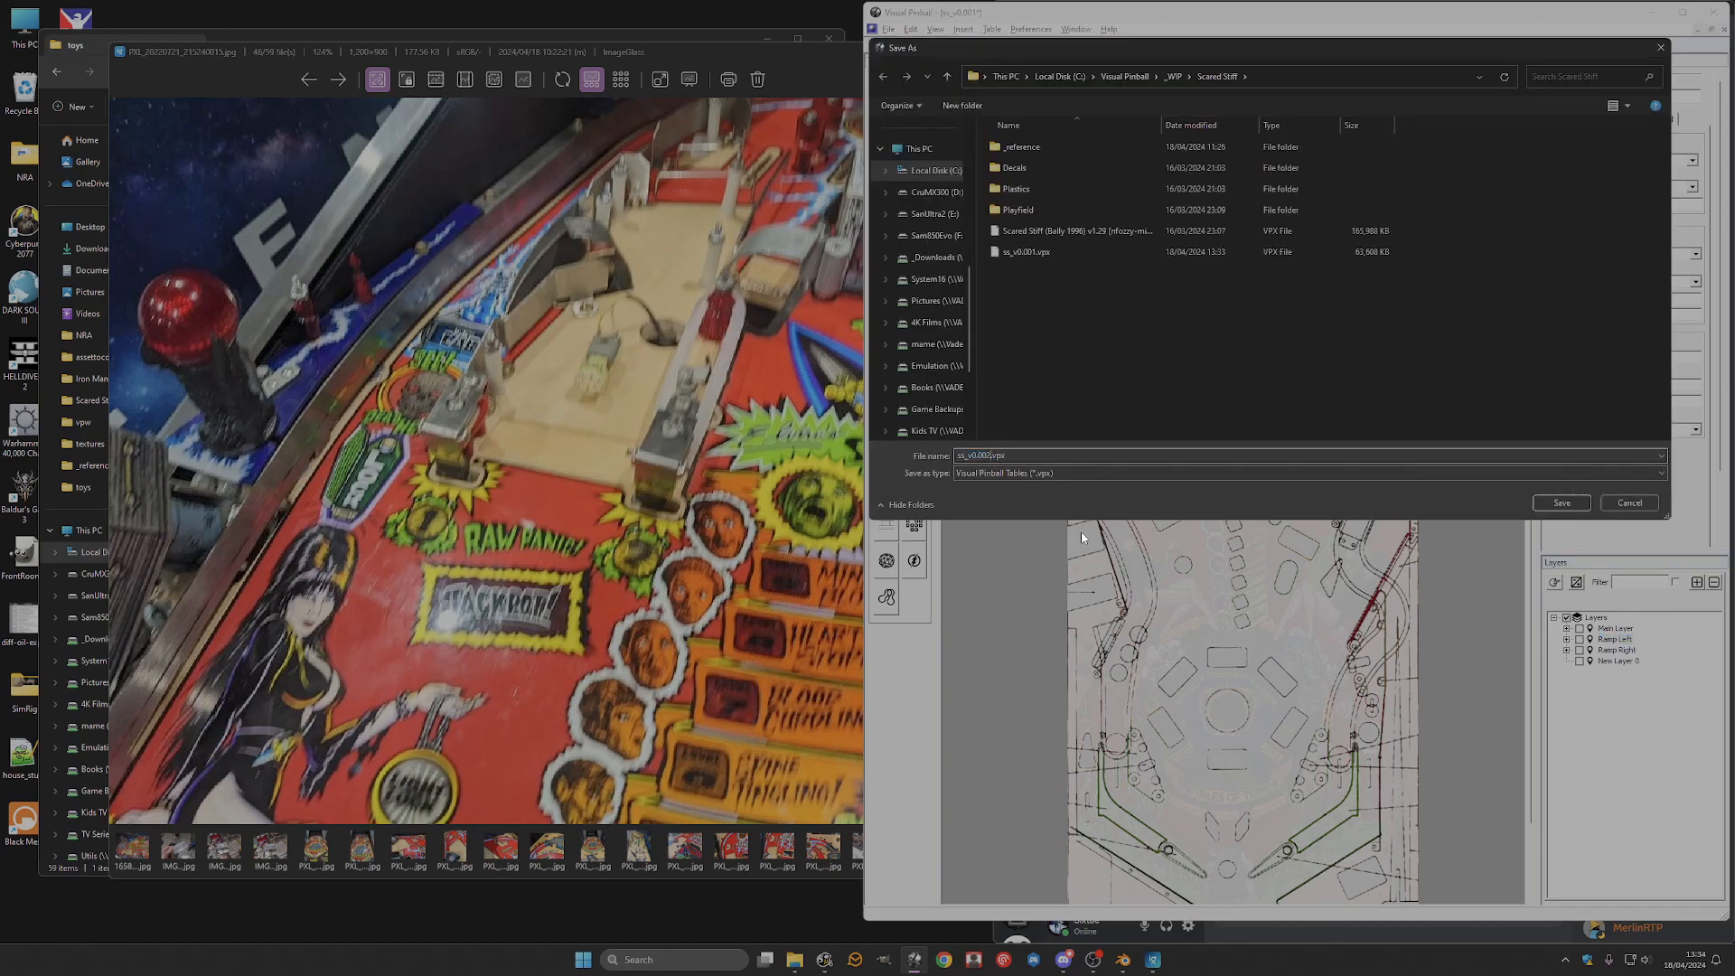
pyautogui.press('Return')
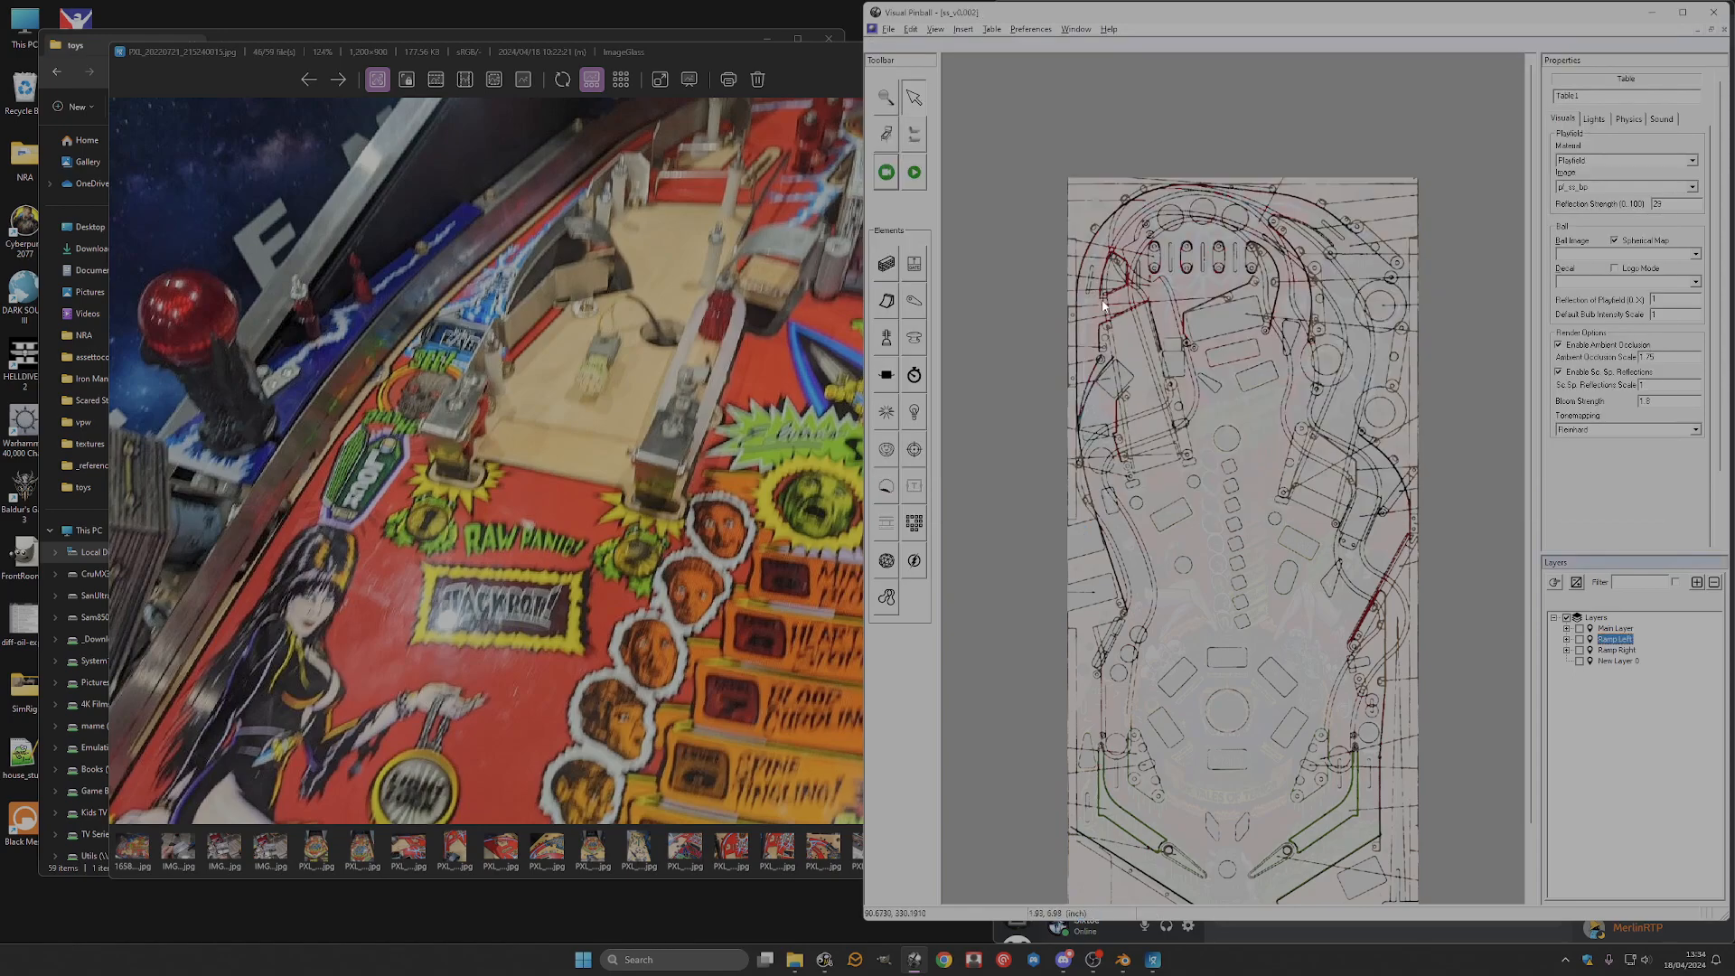
# Switch to File Explorer and check the saved table versions in the Scared Stiff project folder.
pyautogui.click(792, 962)
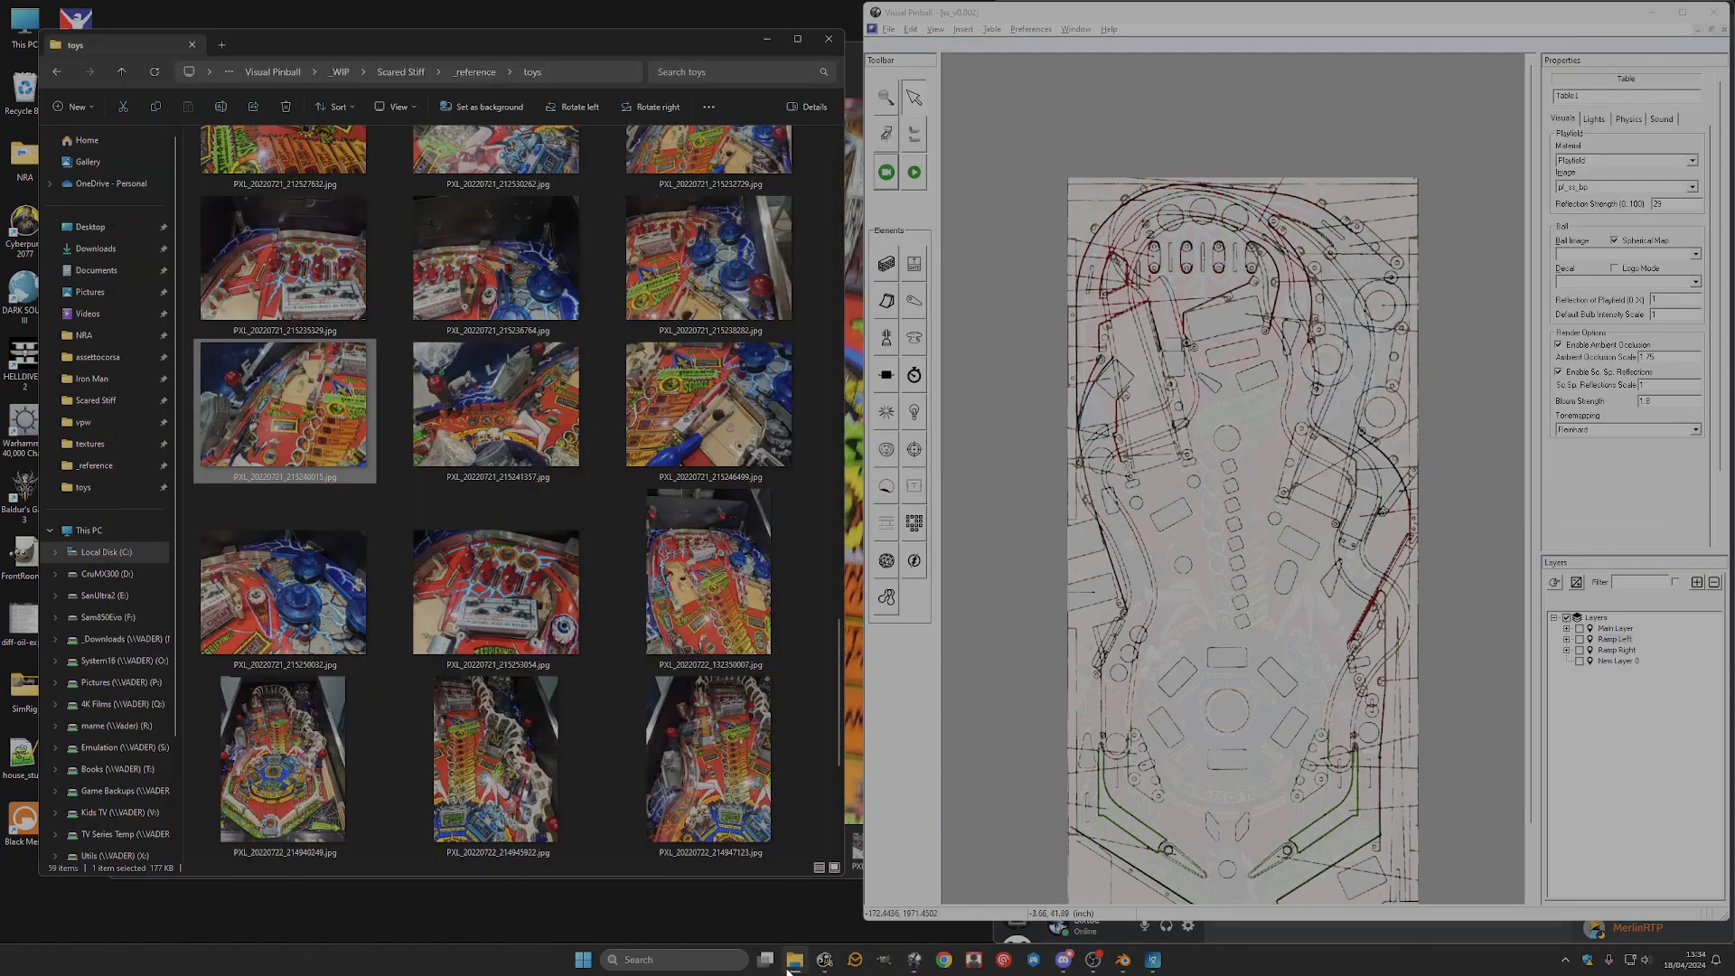
pyautogui.click(416, 75)
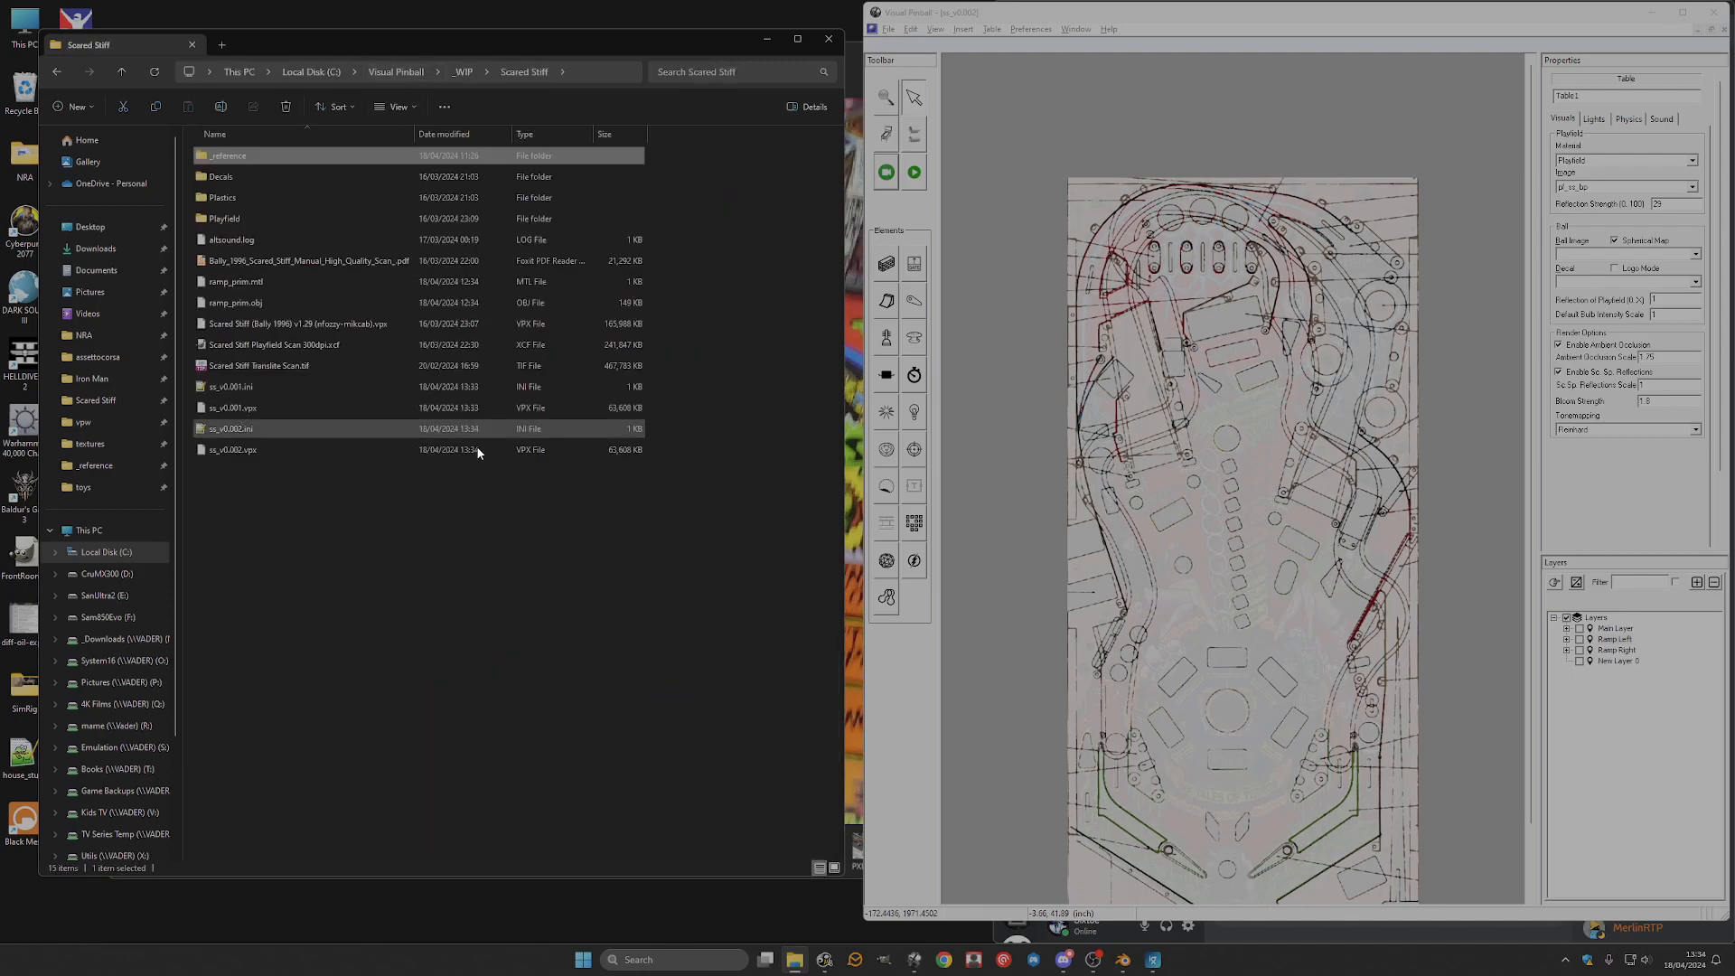
pyautogui.click(263, 412)
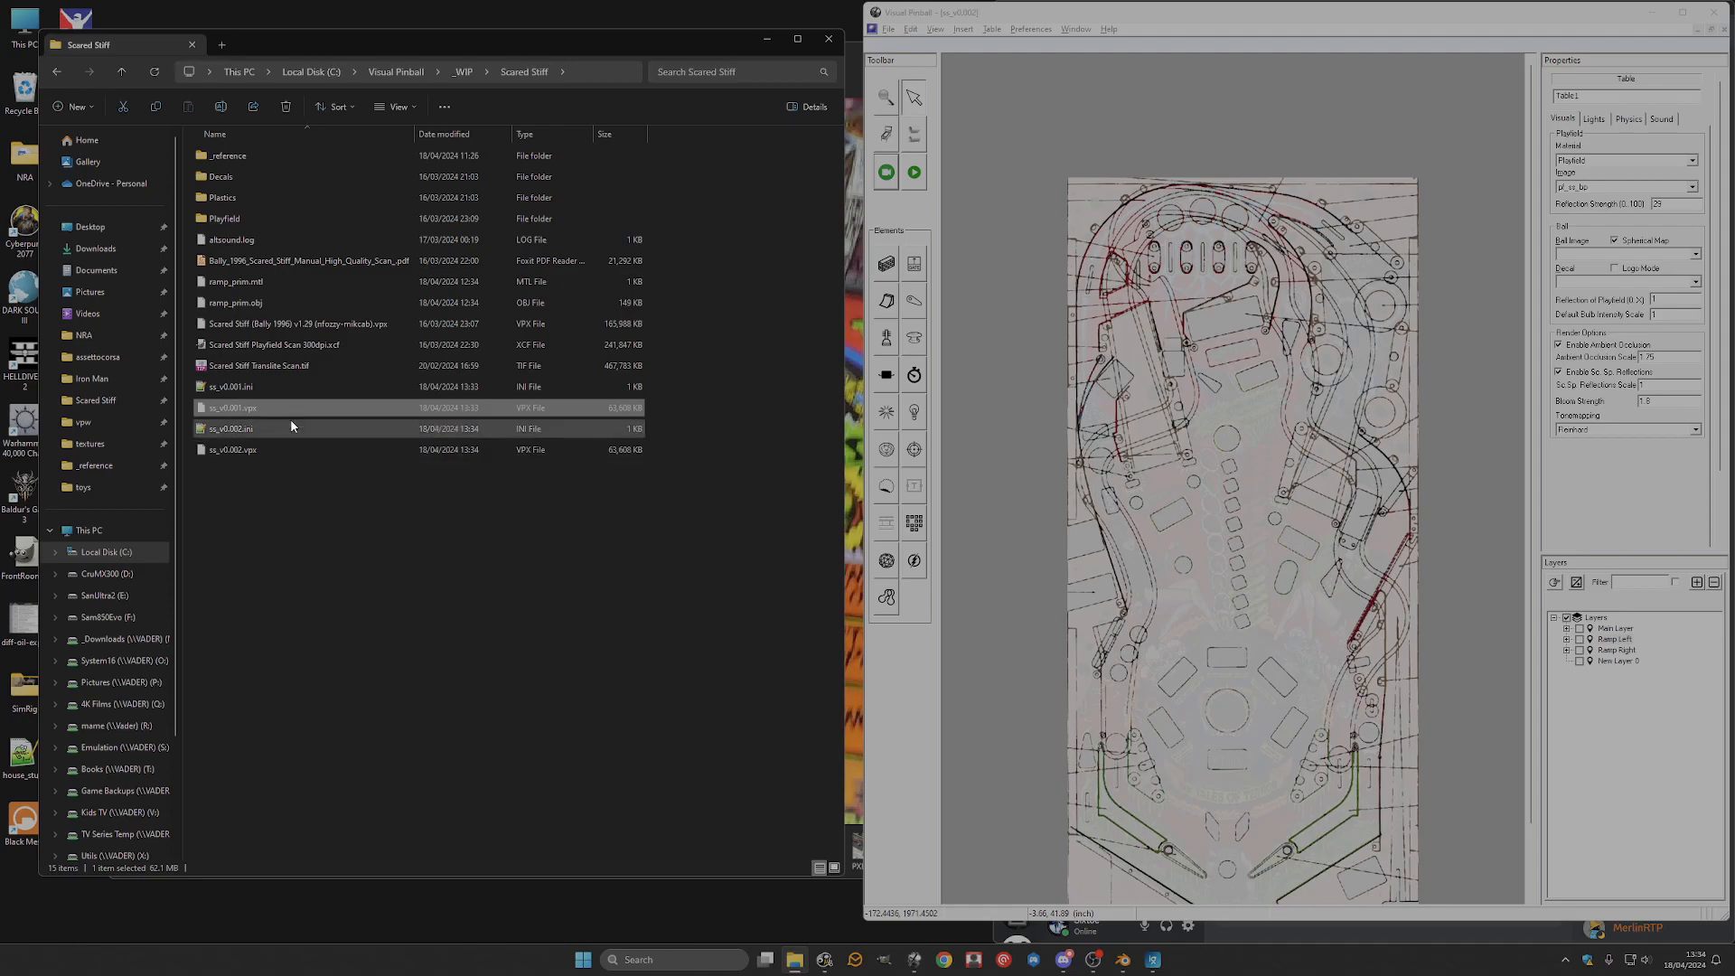
# Switch back to Visual Pinball and show the Ramp Left and Ramp Right layers.
pyautogui.click(1228, 517)
pyautogui.click(1579, 639)
pyautogui.click(1580, 649)
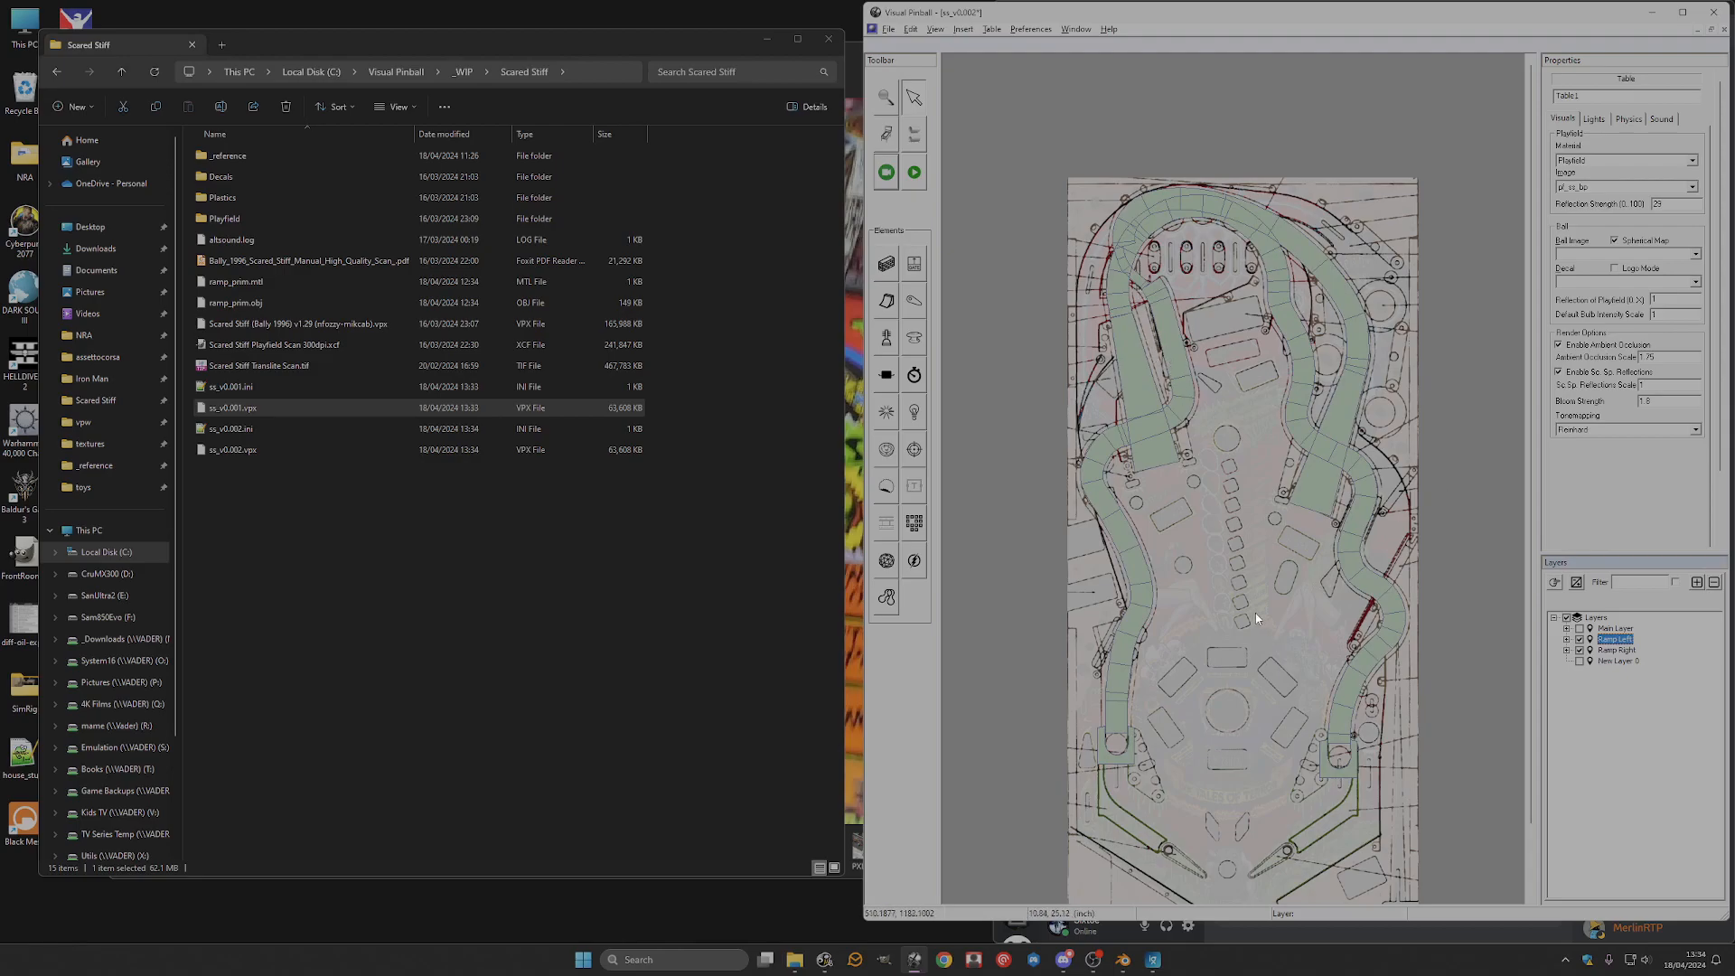
pyautogui.click(336, 492)
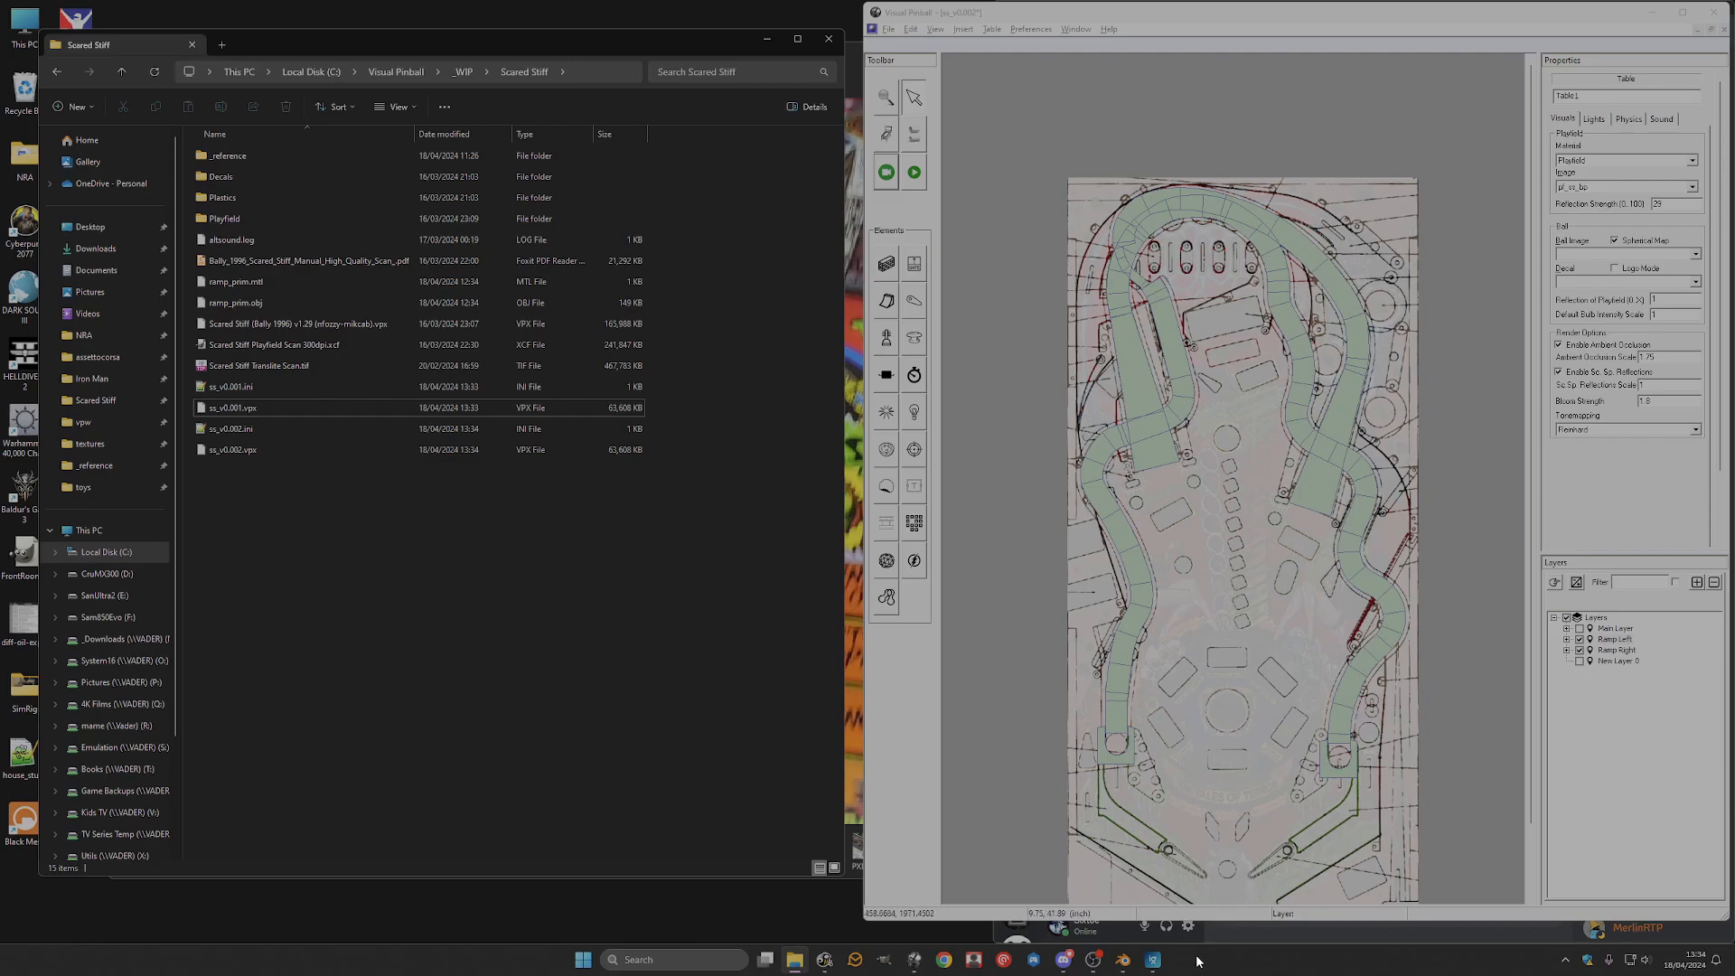
pyautogui.scroll(-2, 1265, 536)
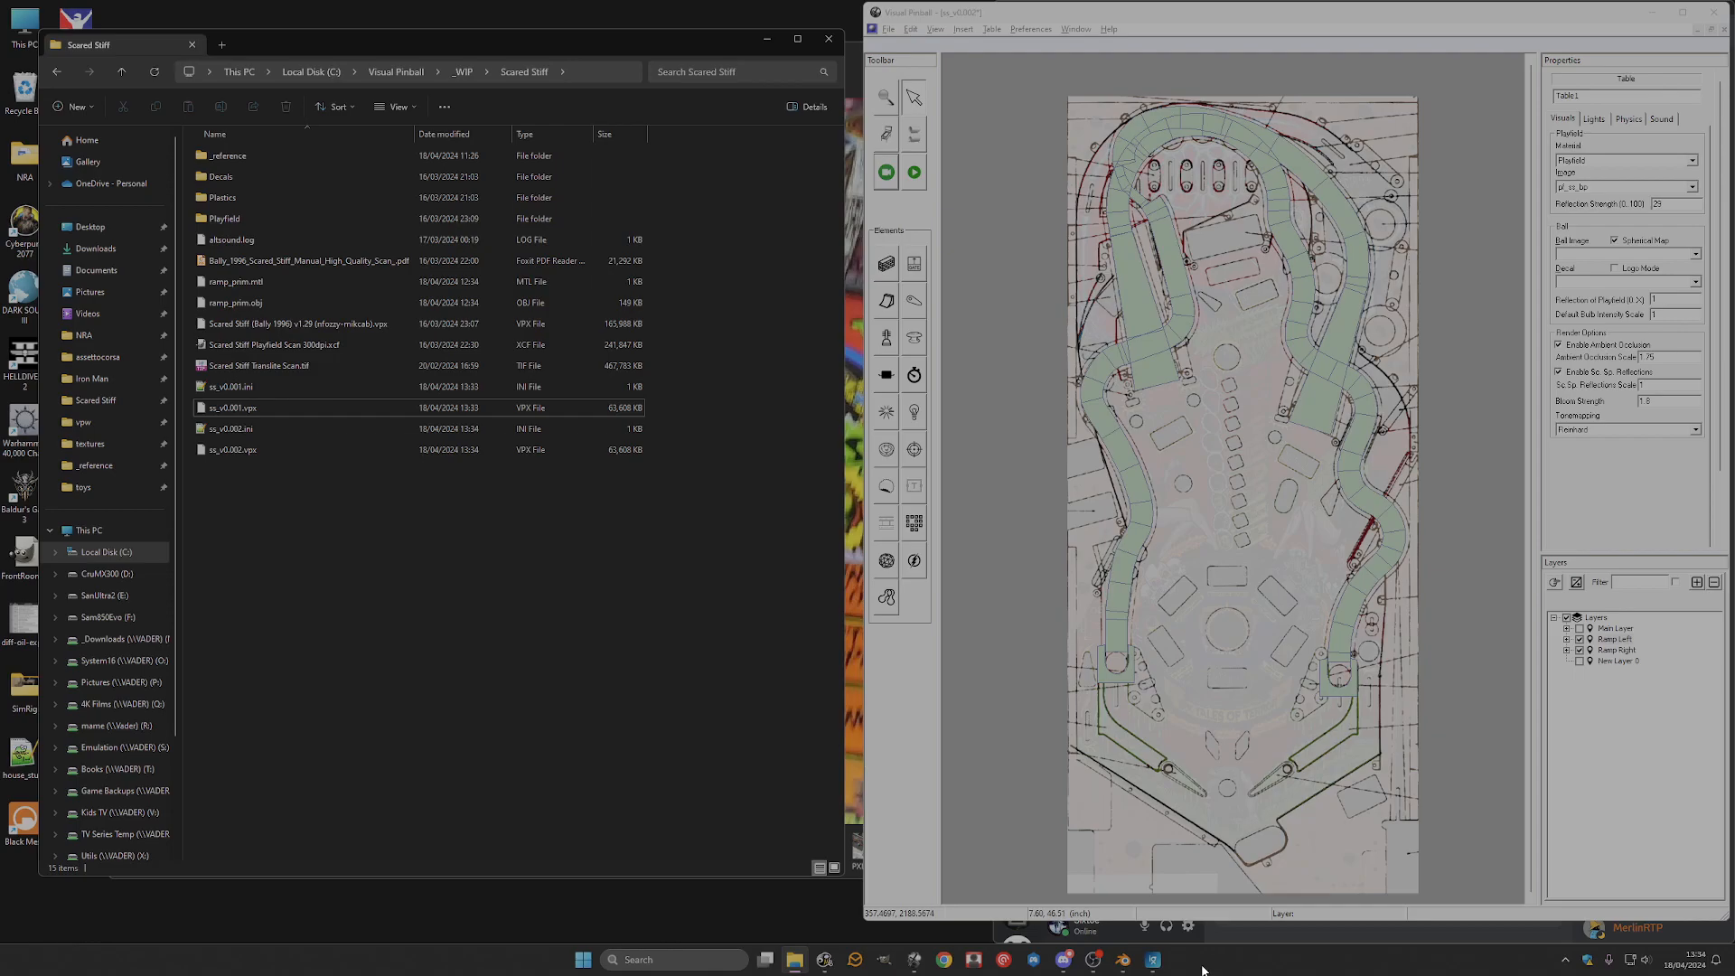
pyautogui.click(1092, 960)
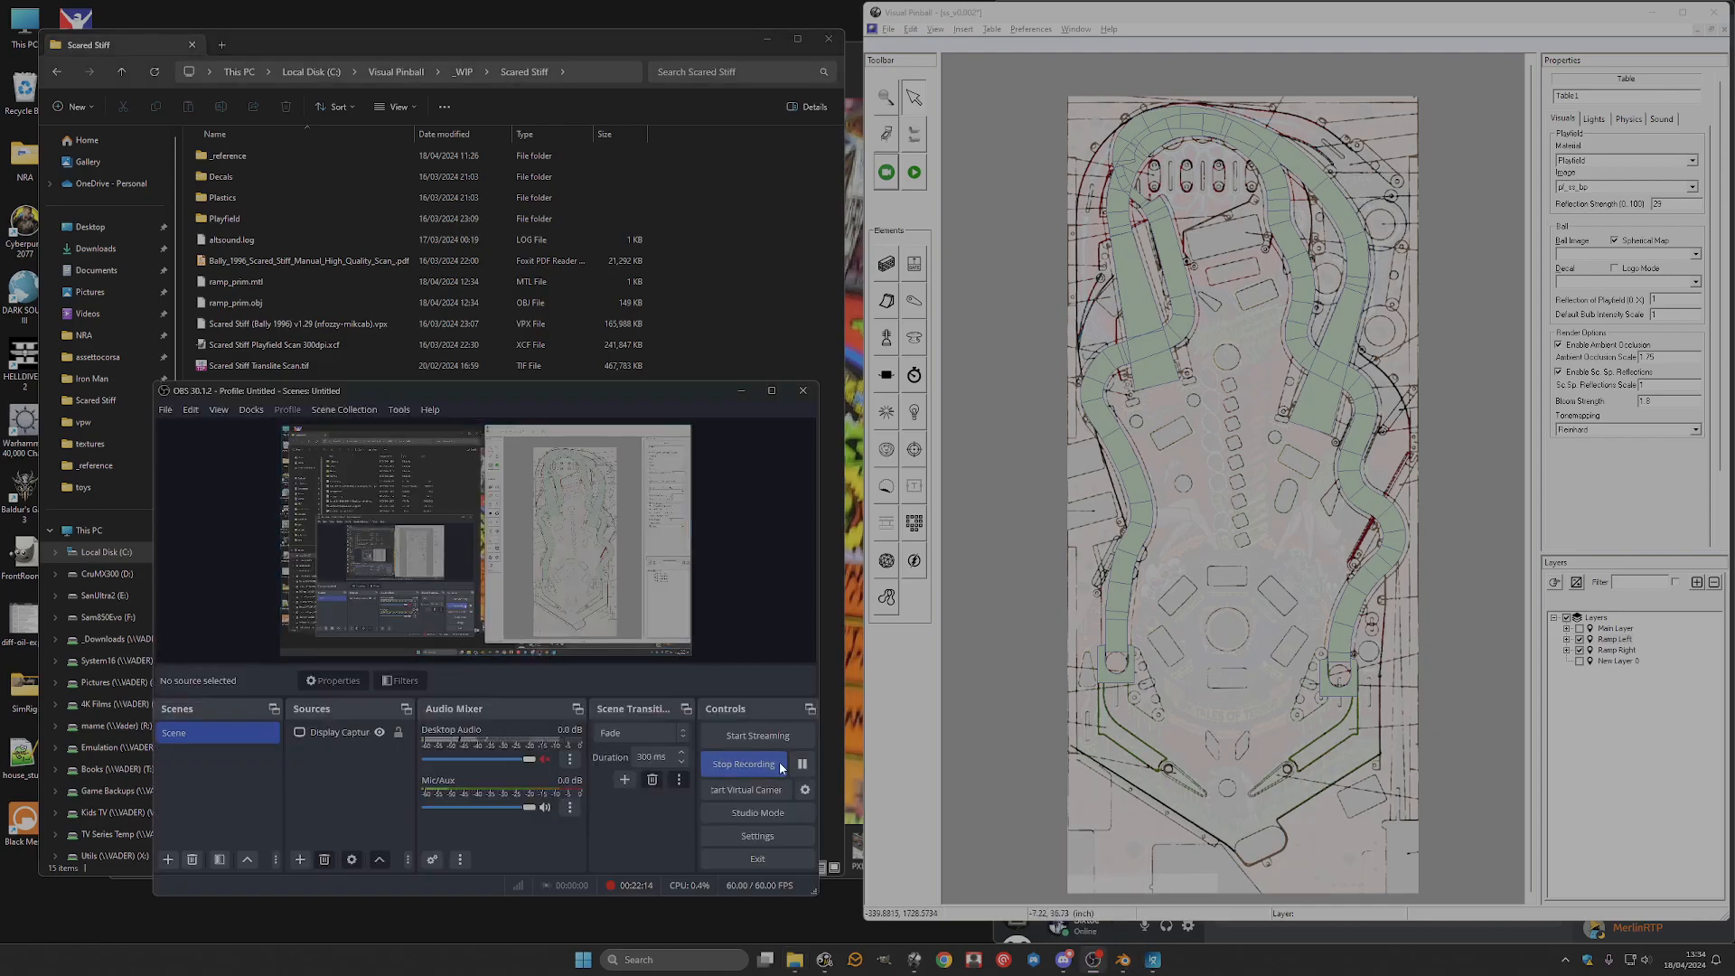